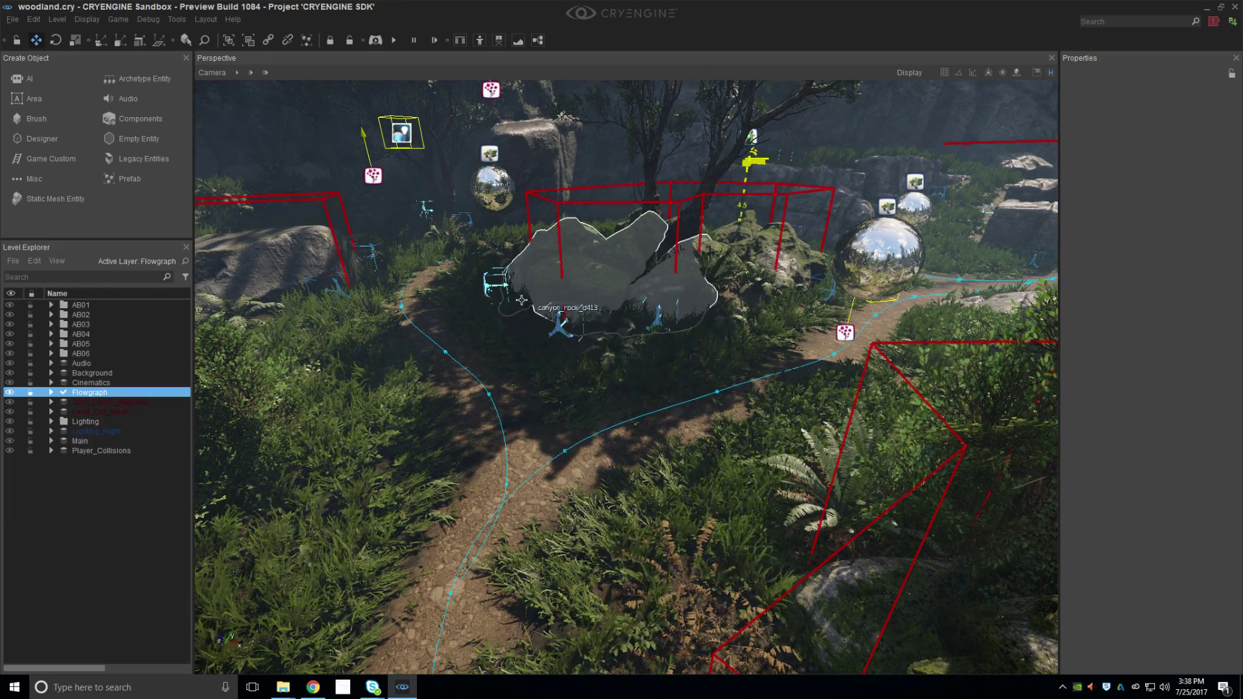
pyautogui.click(592, 318)
pyautogui.press('Delete')
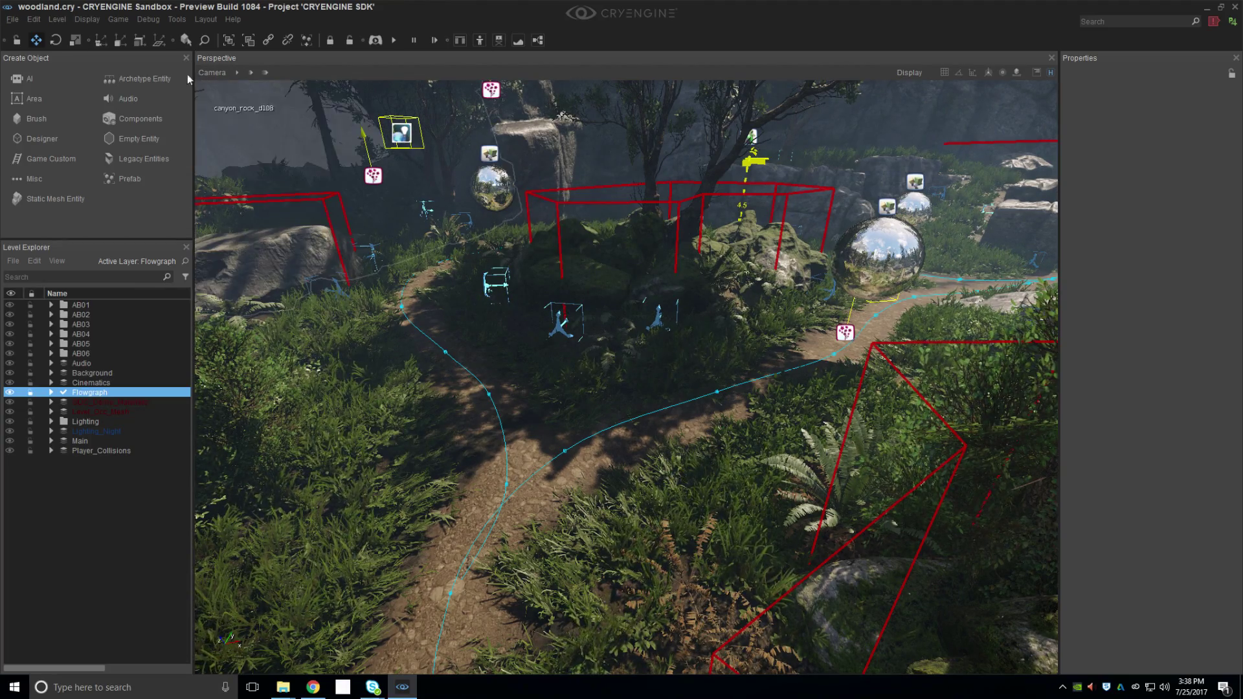
# - Open the Flow Graph editor, place its window over the viewport, and expand the Entities graphs
pyautogui.click(173, 23)
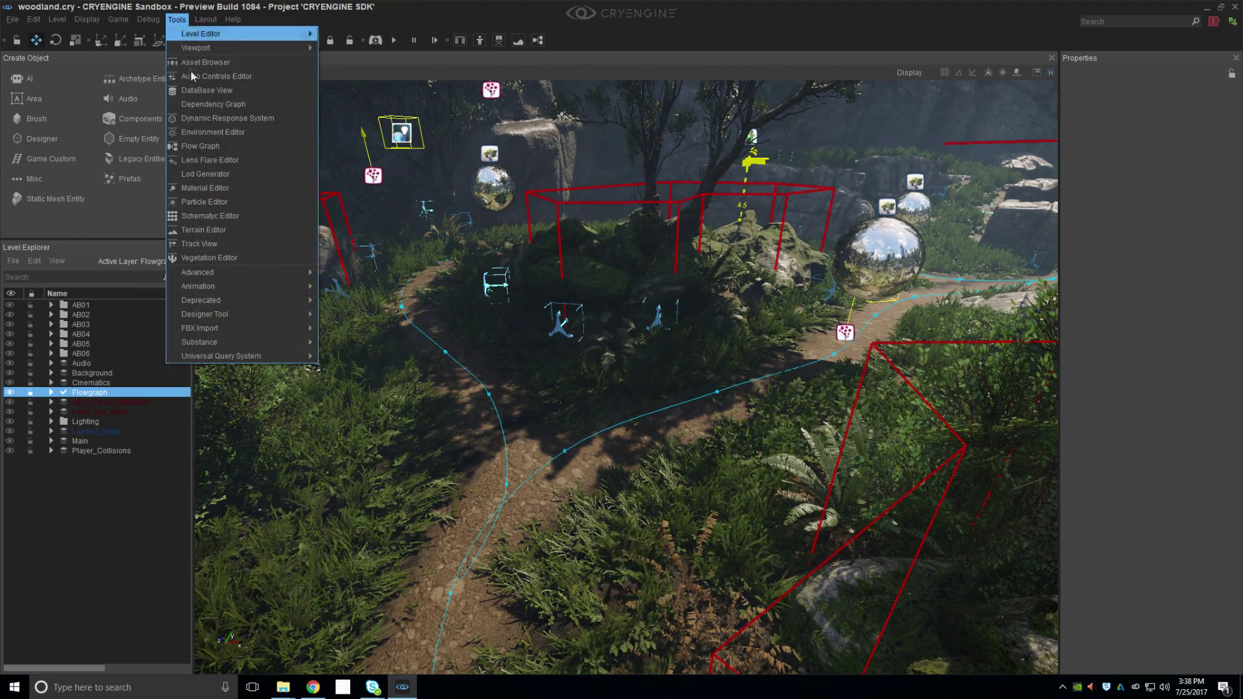
pyautogui.click(209, 148)
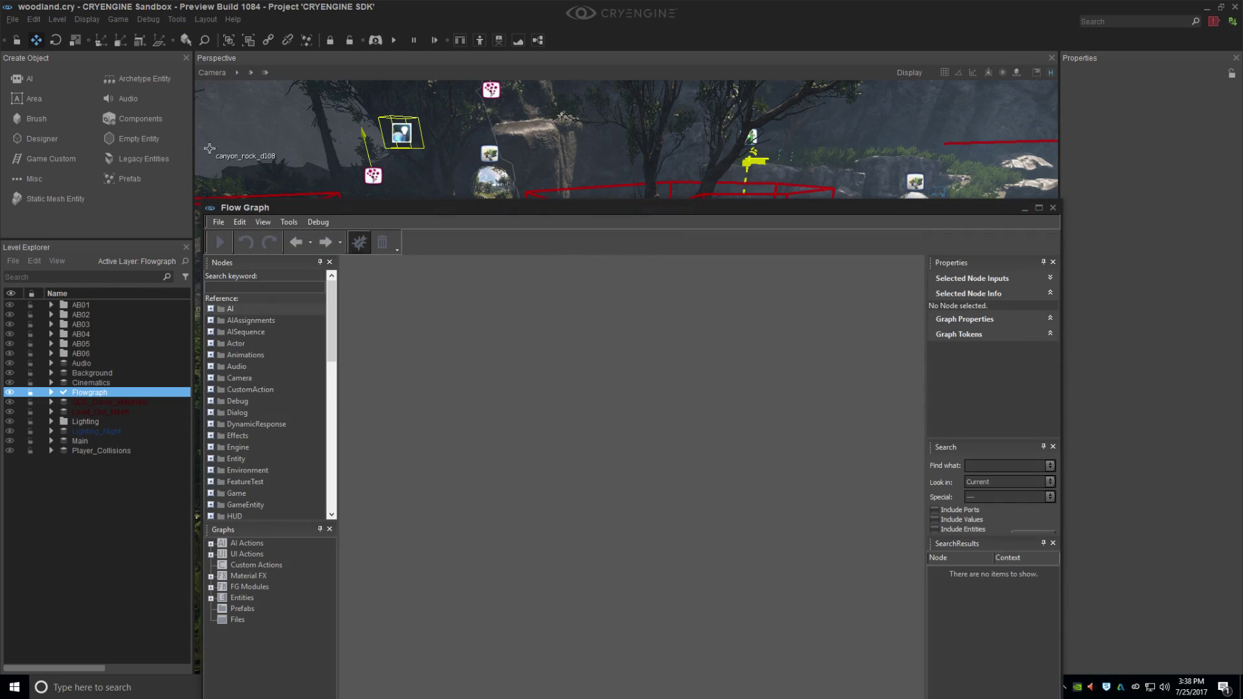
pyautogui.moveTo(531, 215); pyautogui.dragTo(523, 92)
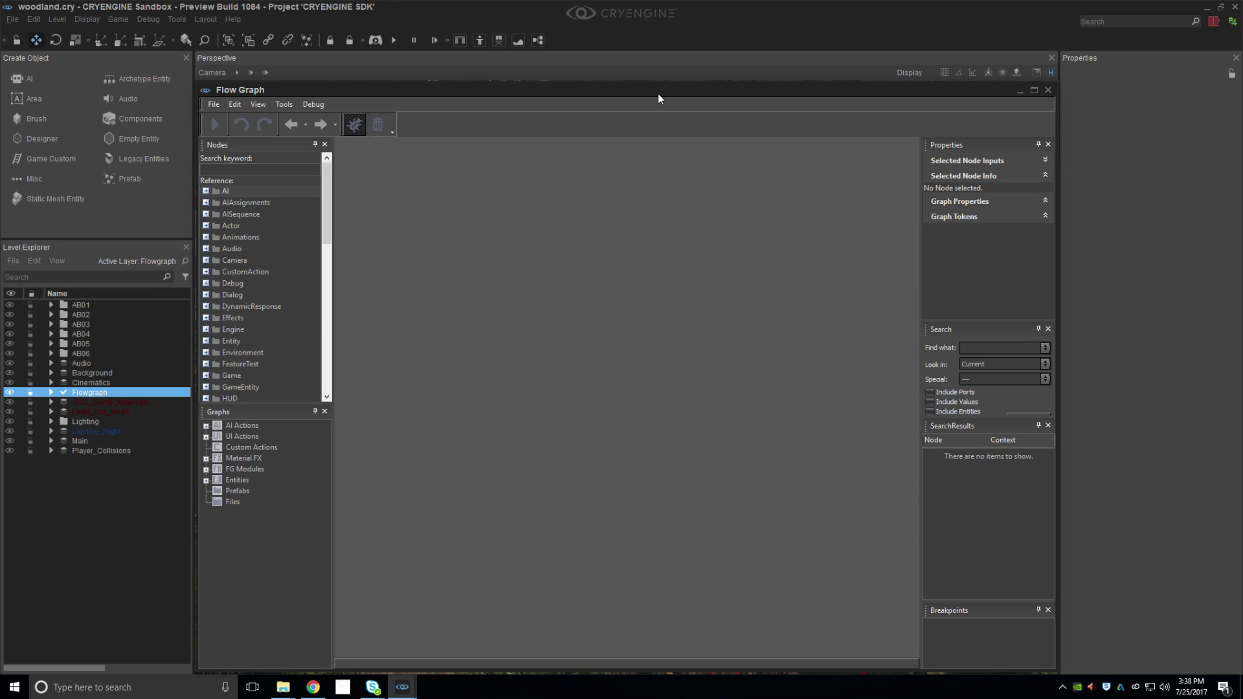
pyautogui.click(1019, 90)
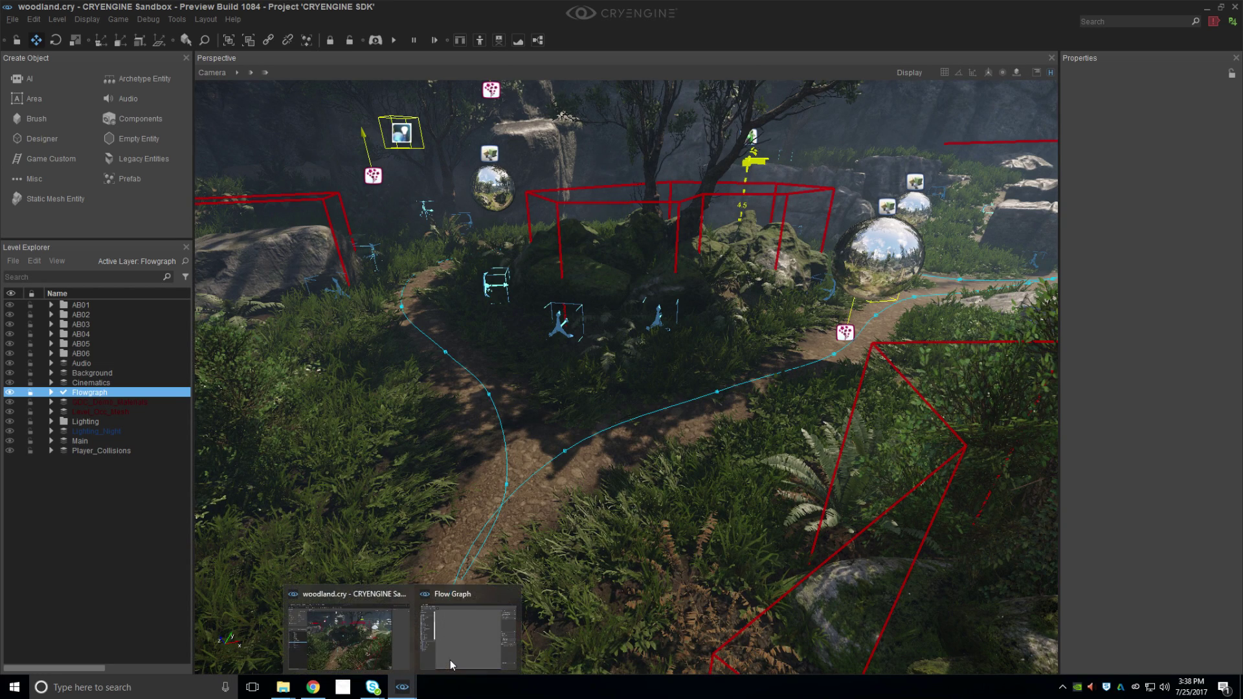
pyautogui.moveTo(402, 687)
pyautogui.click(465, 624)
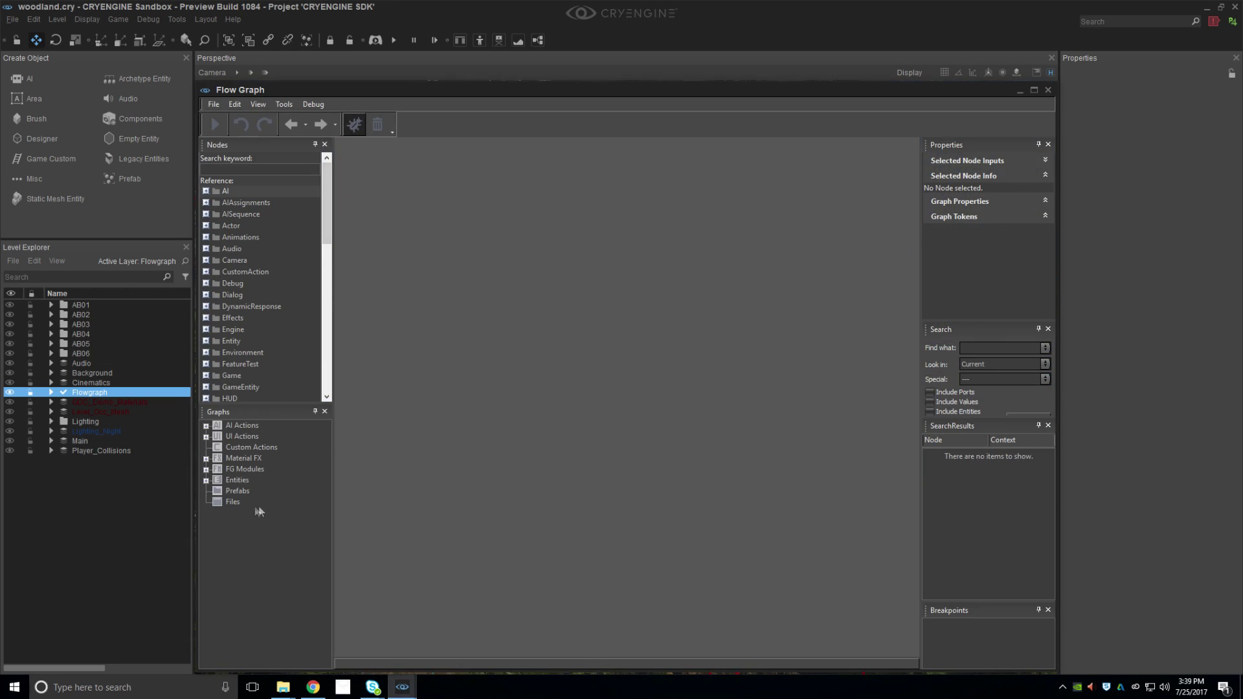
pyautogui.click(206, 480)
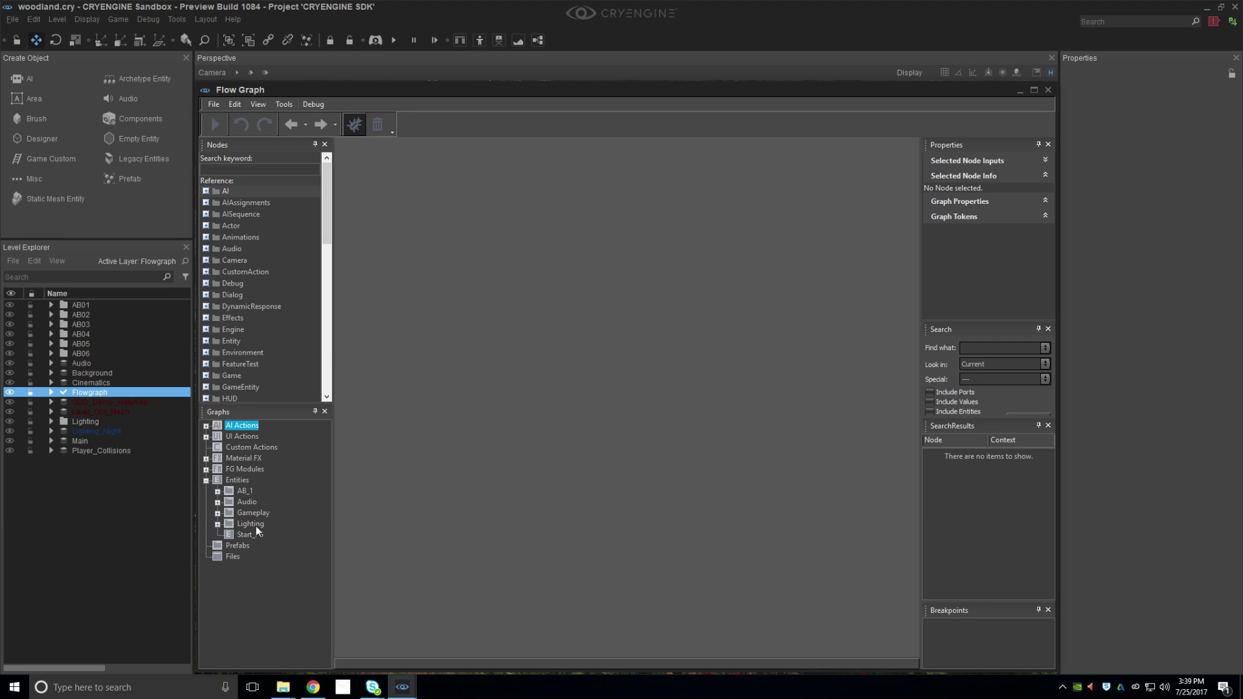
# - Minimise the Flow Graph editor and place an AI Tag Point in the grass beside the forest path
pyautogui.click(1018, 91)
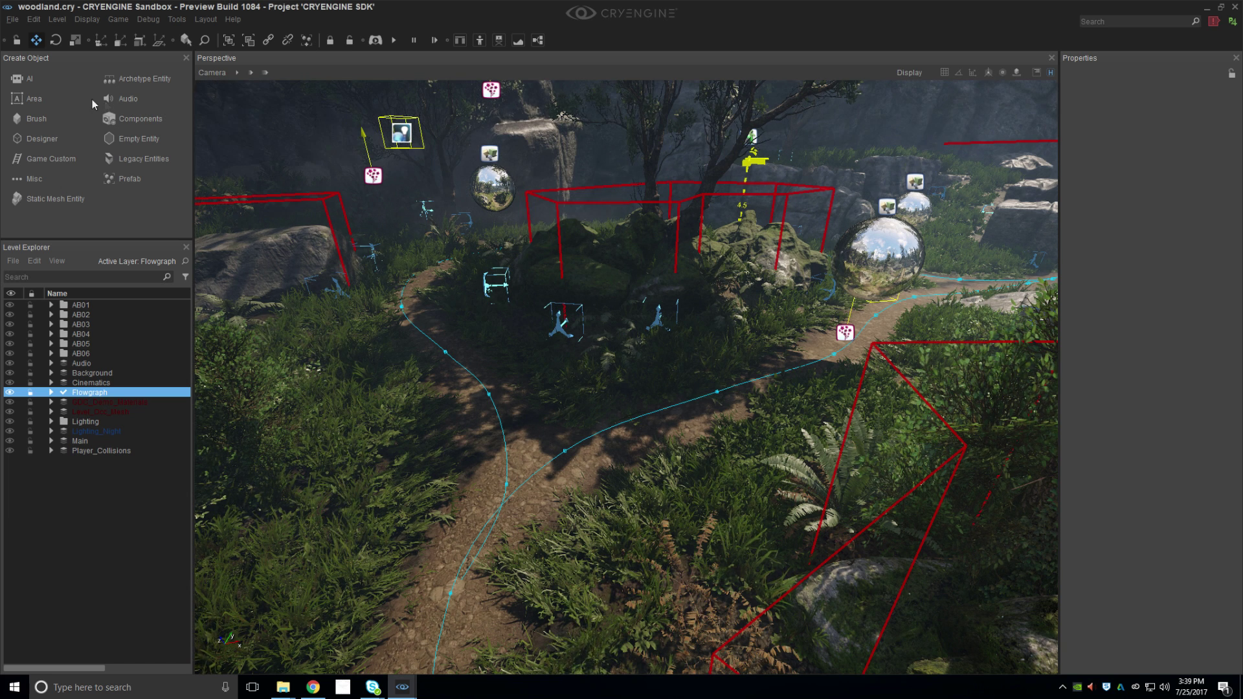
pyautogui.click(40, 80)
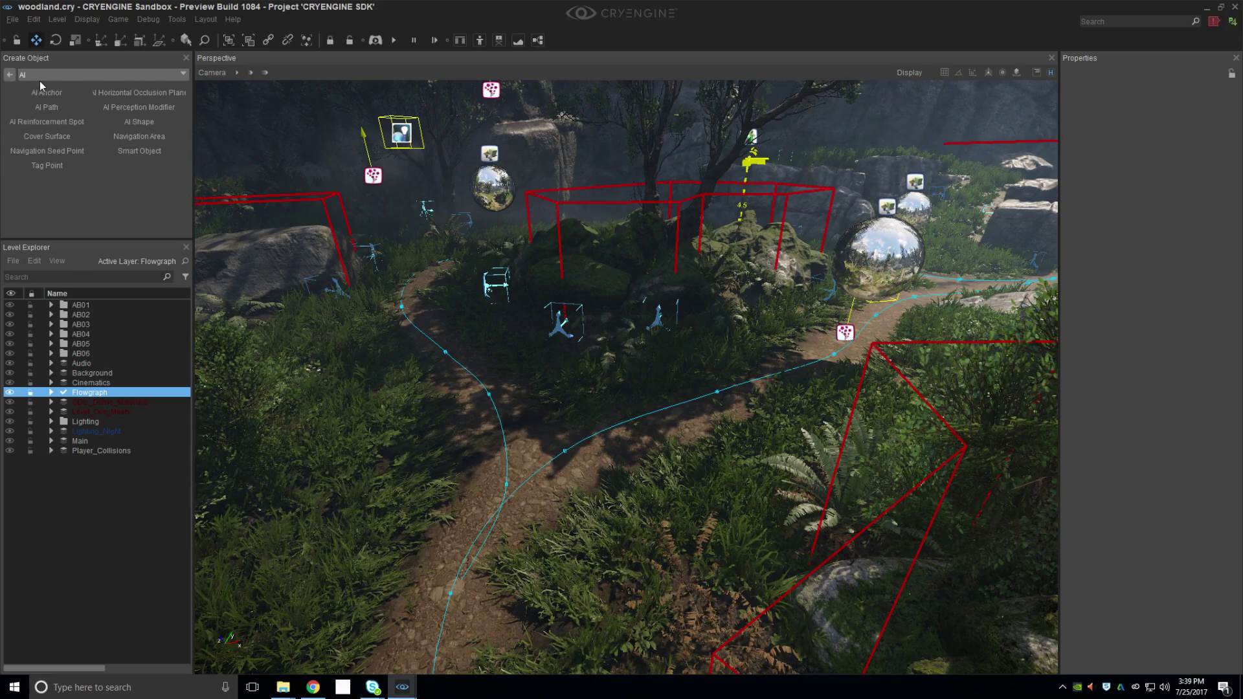
pyautogui.click(56, 170)
pyautogui.moveTo(455, 436); pyautogui.dragTo(468, 449, button='right')
pyautogui.click(468, 449)
pyautogui.moveTo(464, 464); pyautogui.dragTo(538, 419)
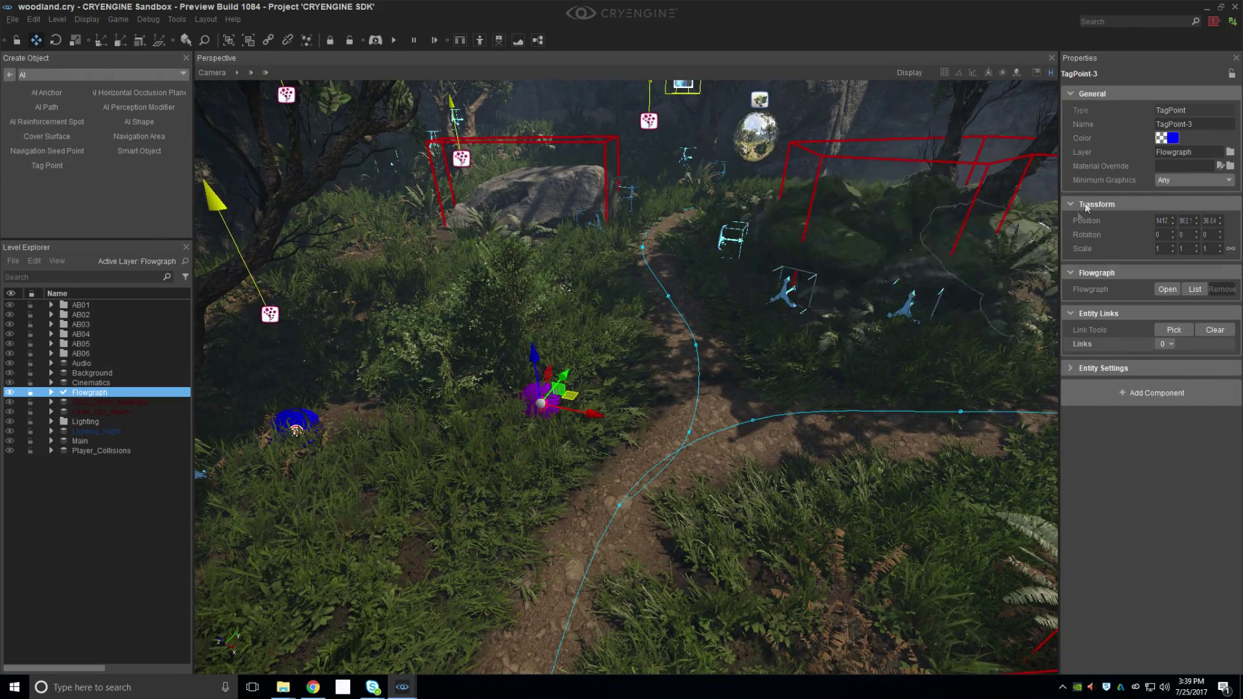
# - Rename the new tag point to FG_Test_1
pyautogui.doubleClick(1182, 123)
pyautogui.write('F')
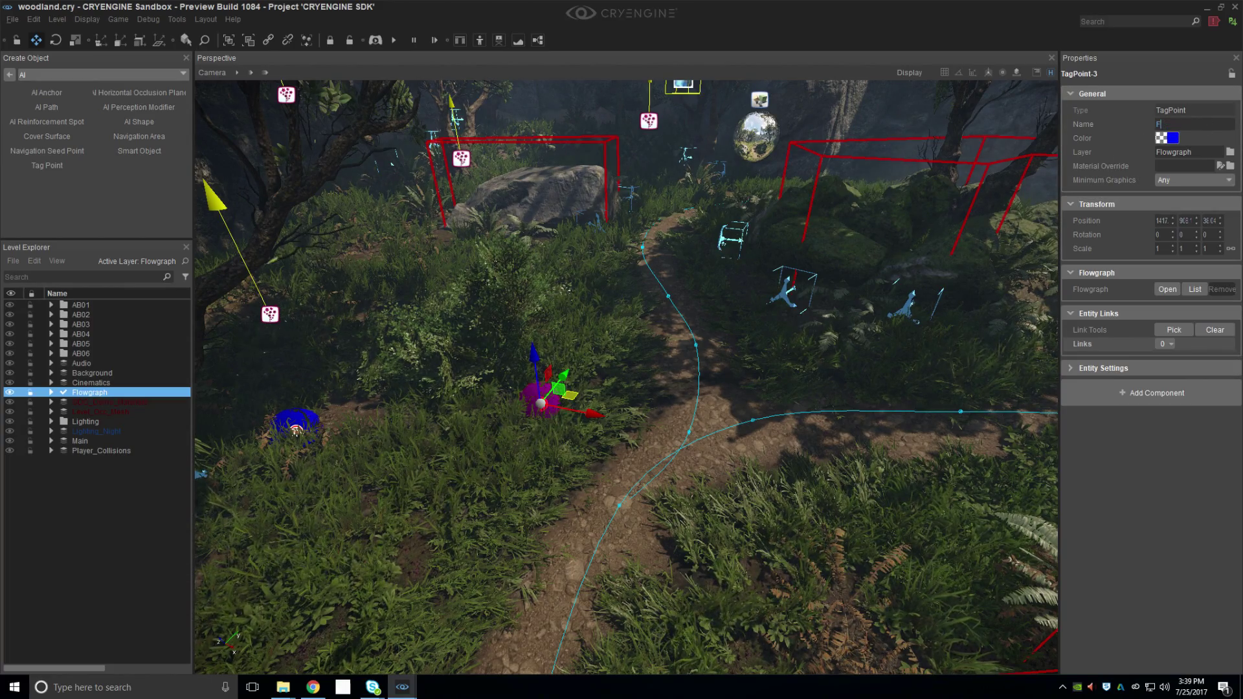
pyautogui.write('G_')
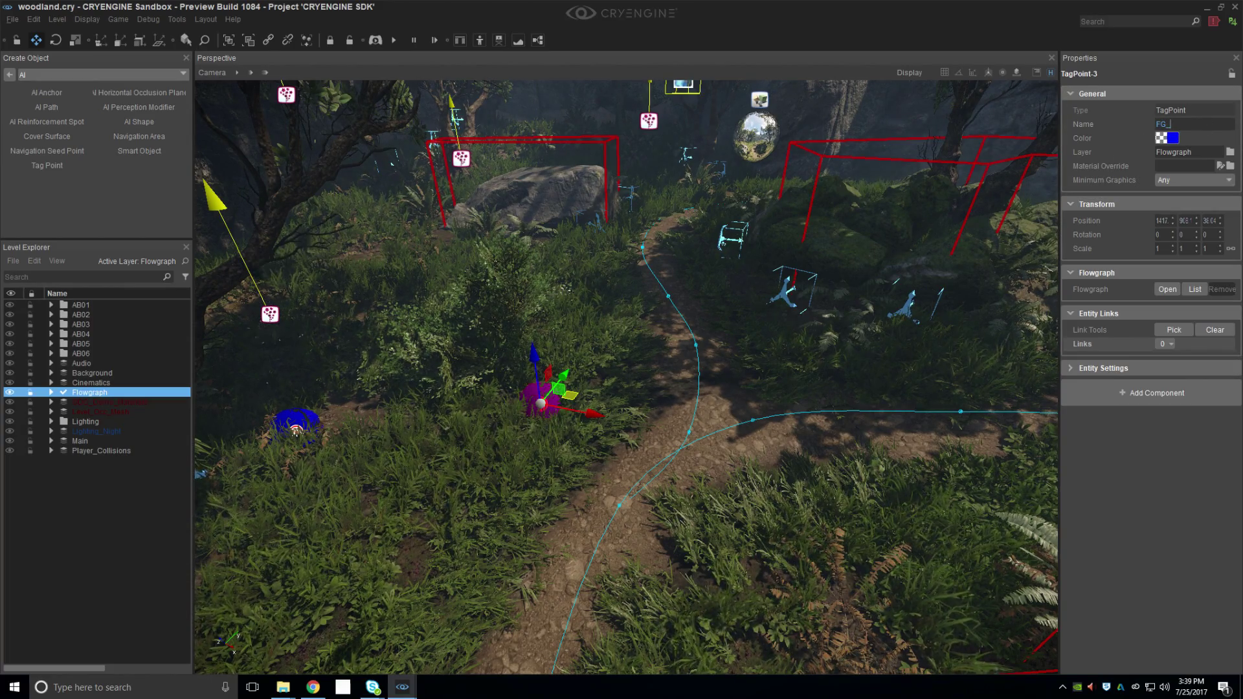
pyautogui.write('Test_1')
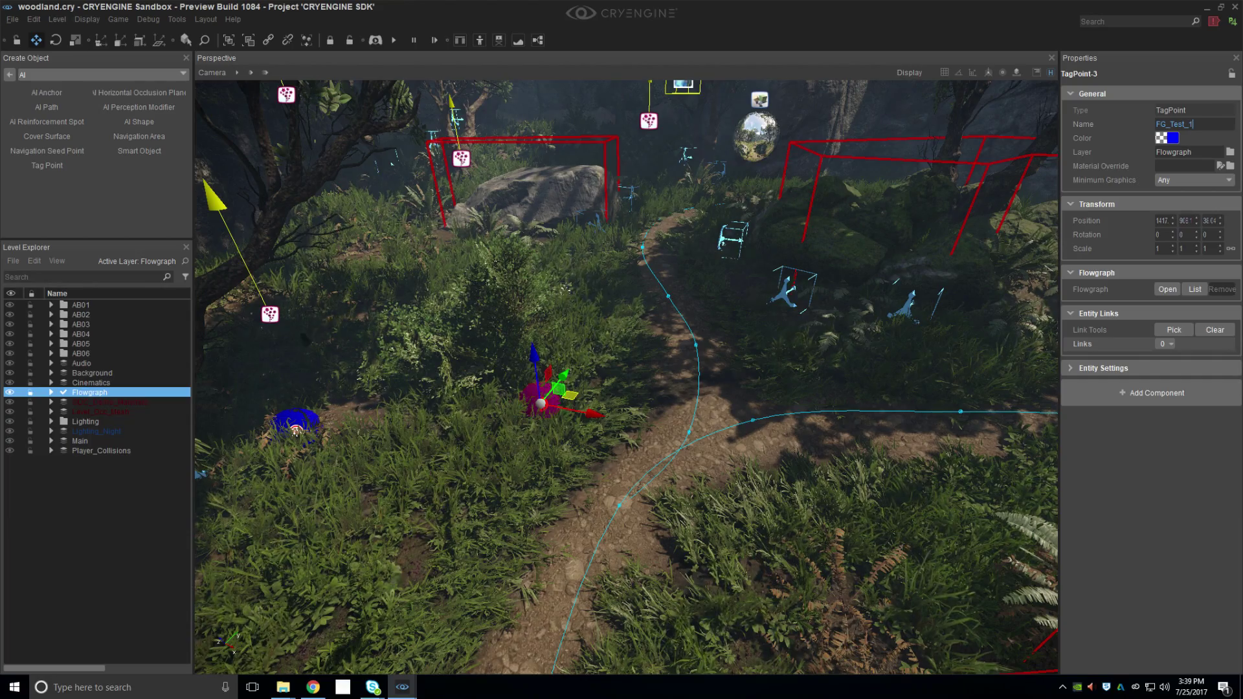
pyautogui.press('Return')
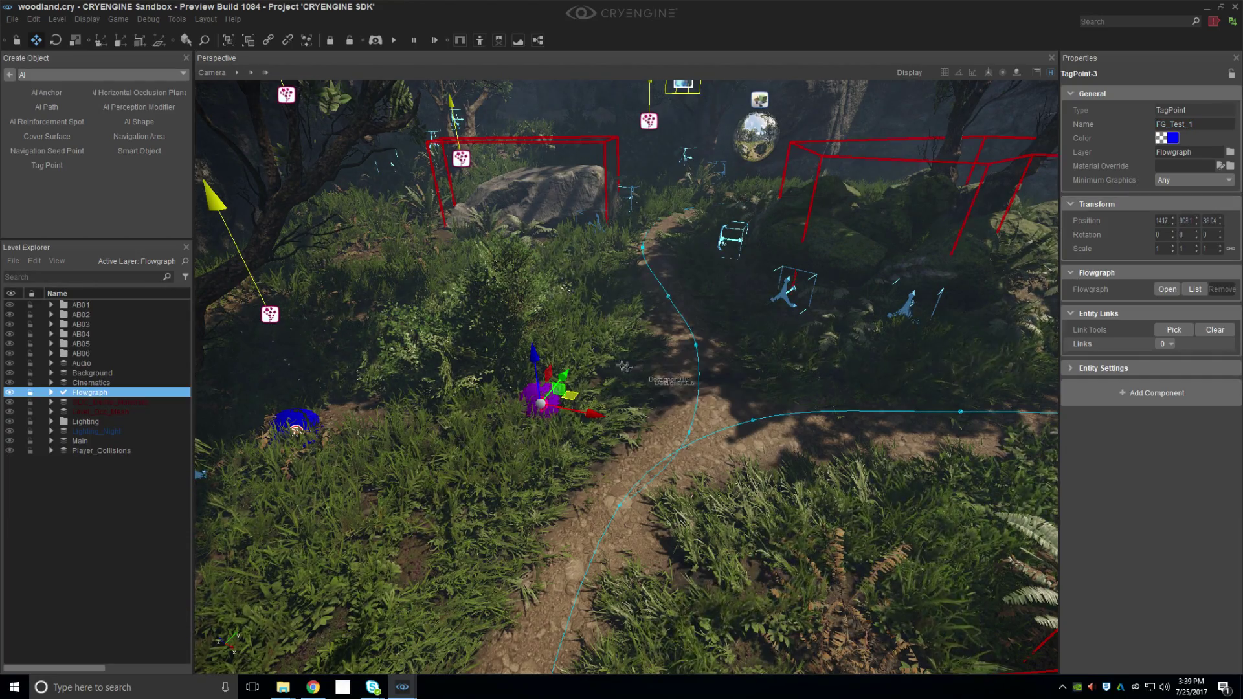
# - Create a flow graph on the FG_Test_1 tag point in a new group named TEST_FG
pyautogui.rightClick(540, 405)
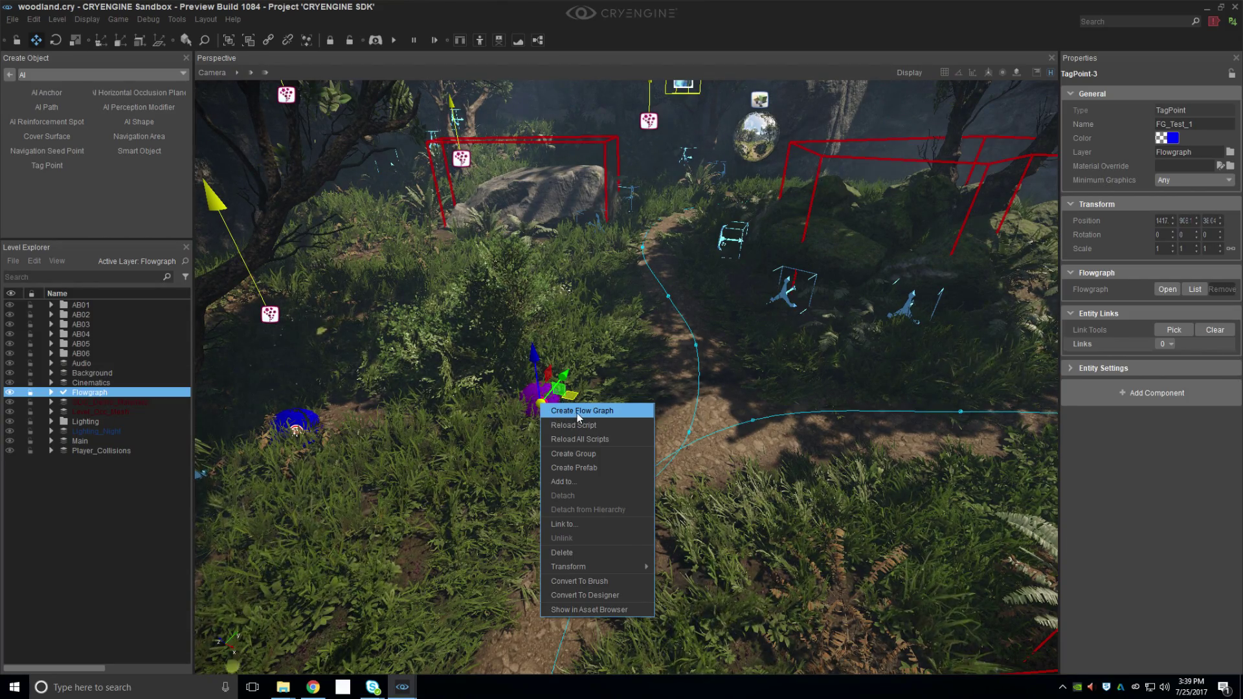
pyautogui.click(576, 413)
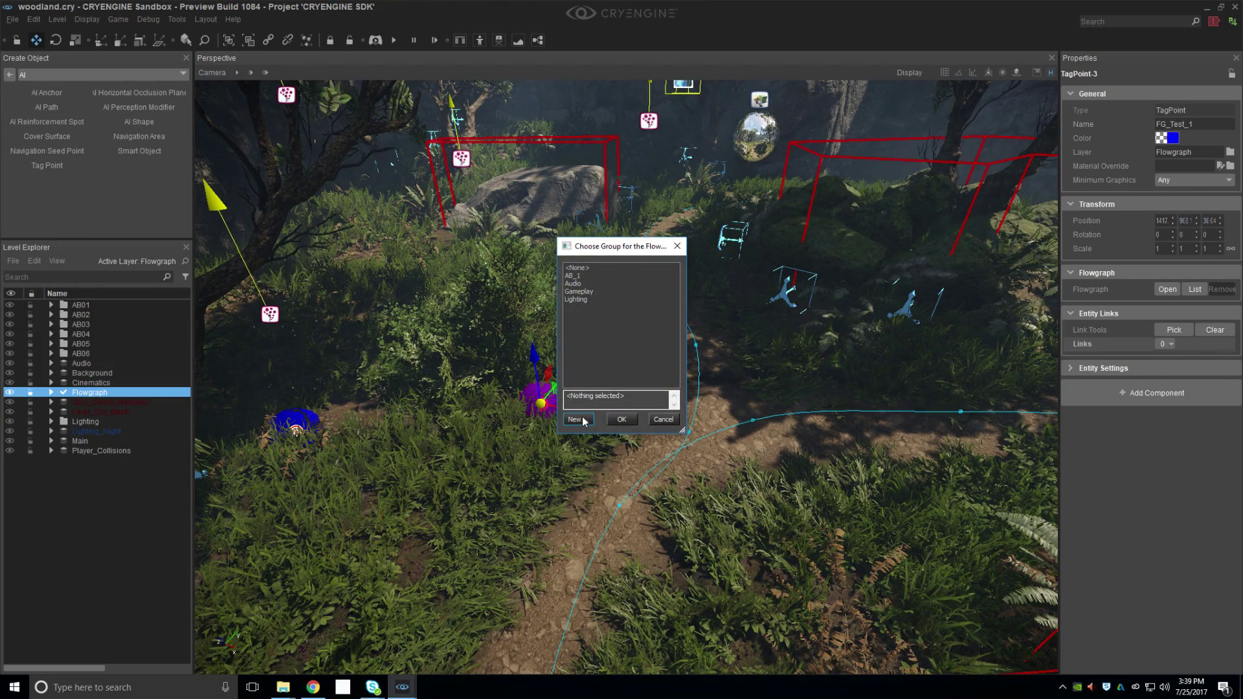
pyautogui.click(582, 419)
pyautogui.write('TEST_FG')
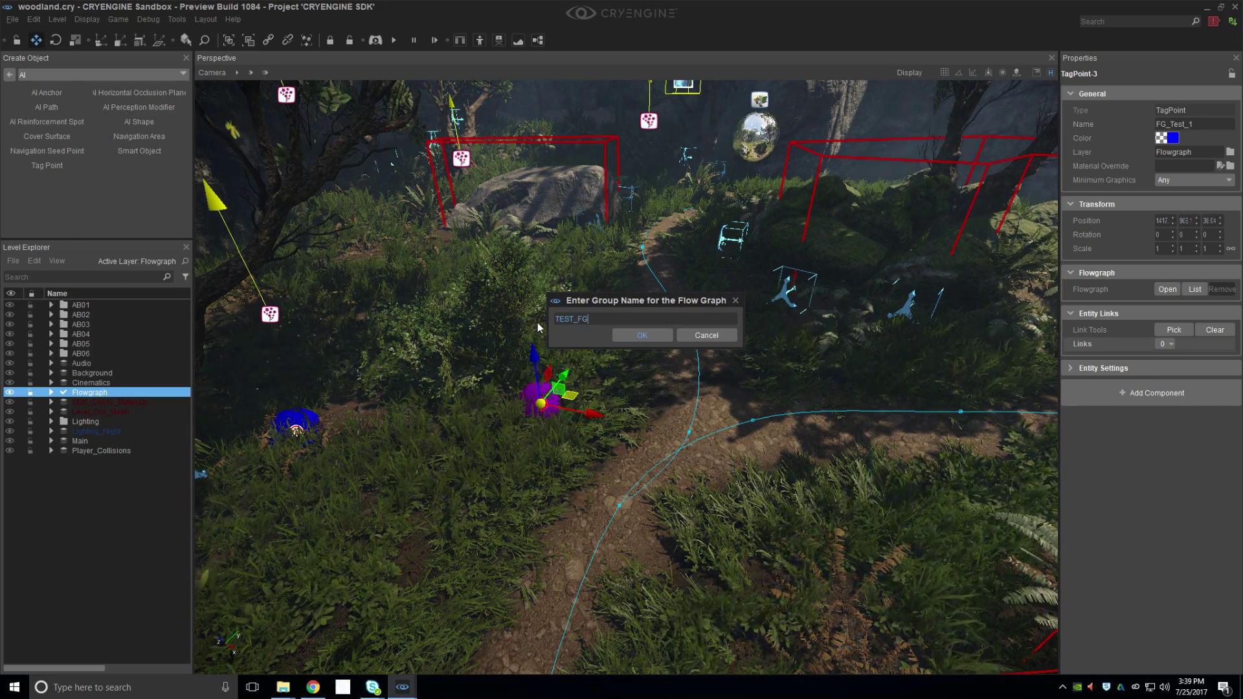
pyautogui.press('Return')
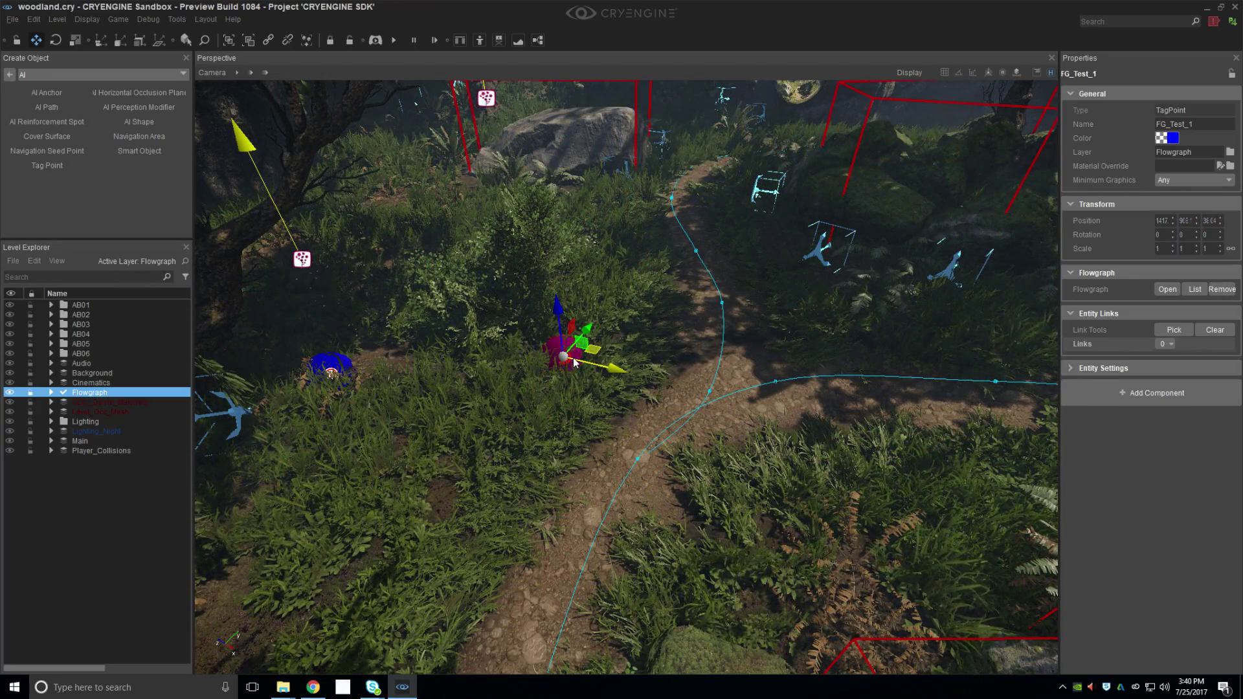
# - Open the TEST_FG:FG_Test_1 flow graph from its tag point in the level
pyautogui.rightClick(573, 358)
pyautogui.moveTo(577, 361)
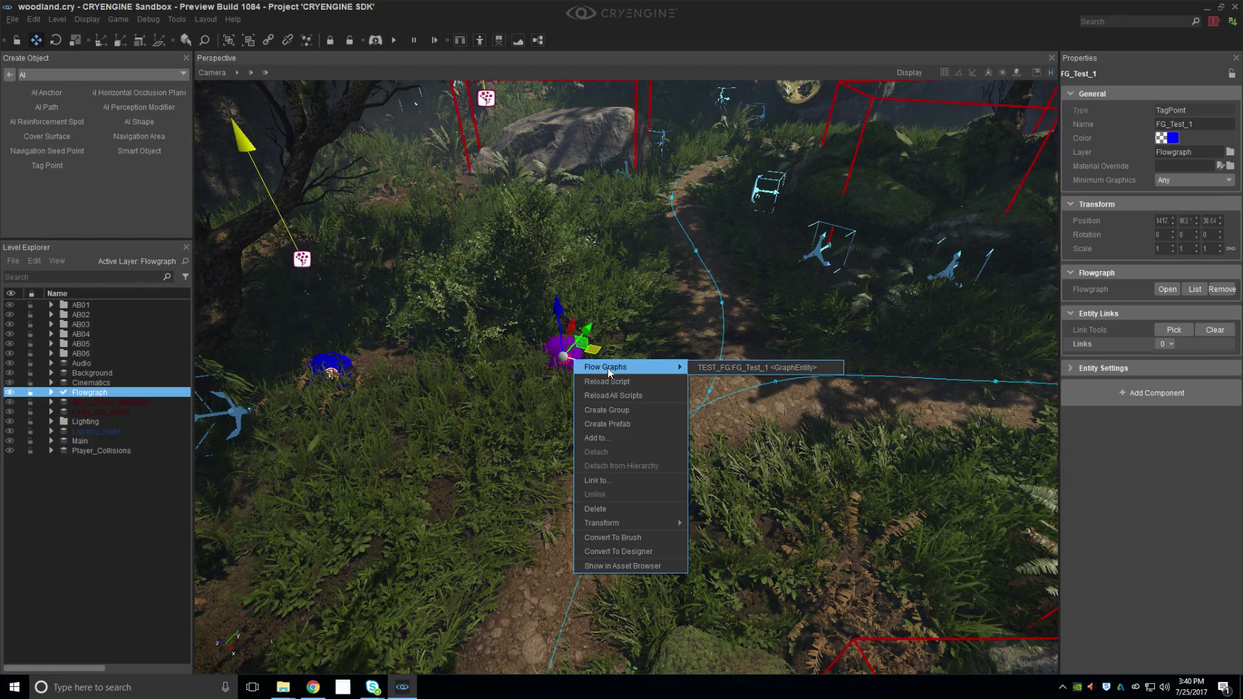
pyautogui.click(736, 367)
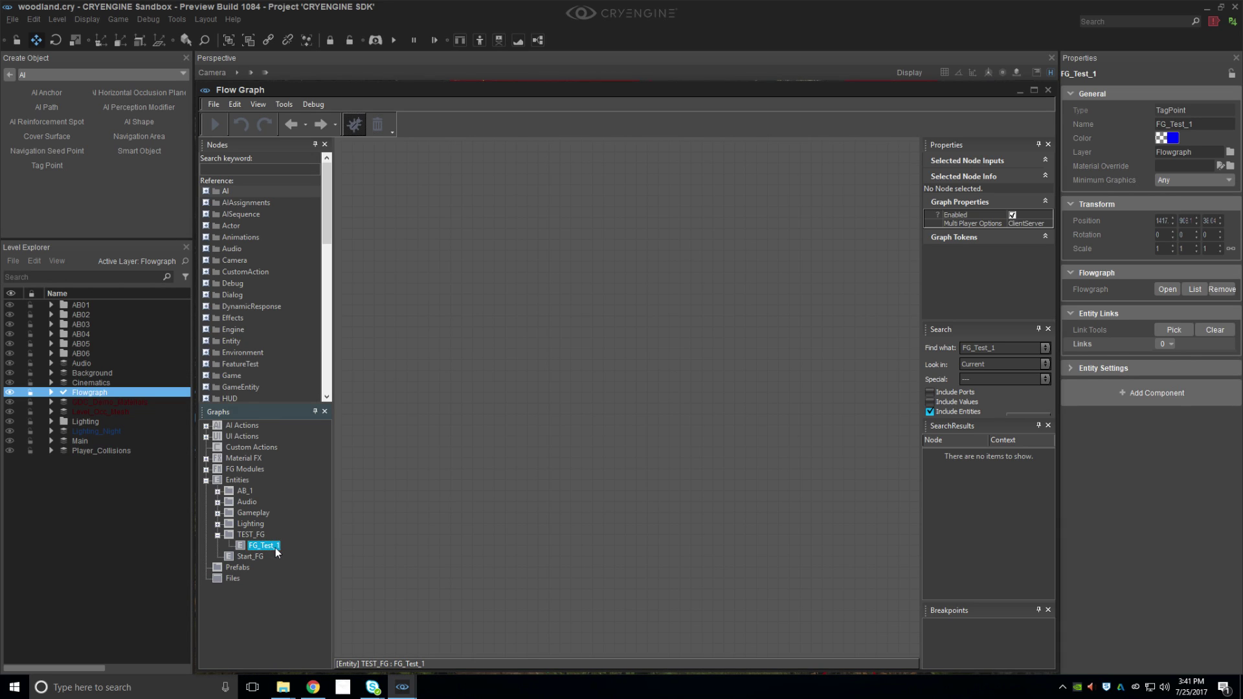
# - Add a Game:Start node to the empty graph and move it toward the canvas's upper-left area
pyautogui.click(518, 289)
pyautogui.rightClick(452, 294)
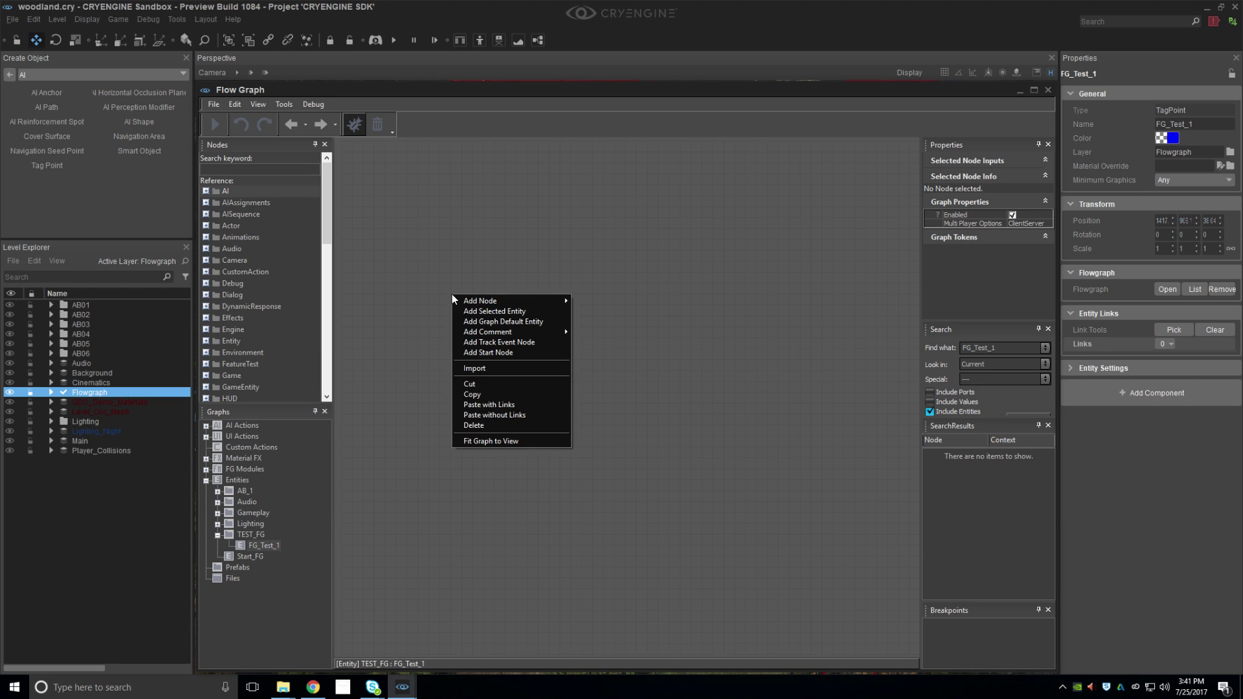
pyautogui.moveTo(505, 301)
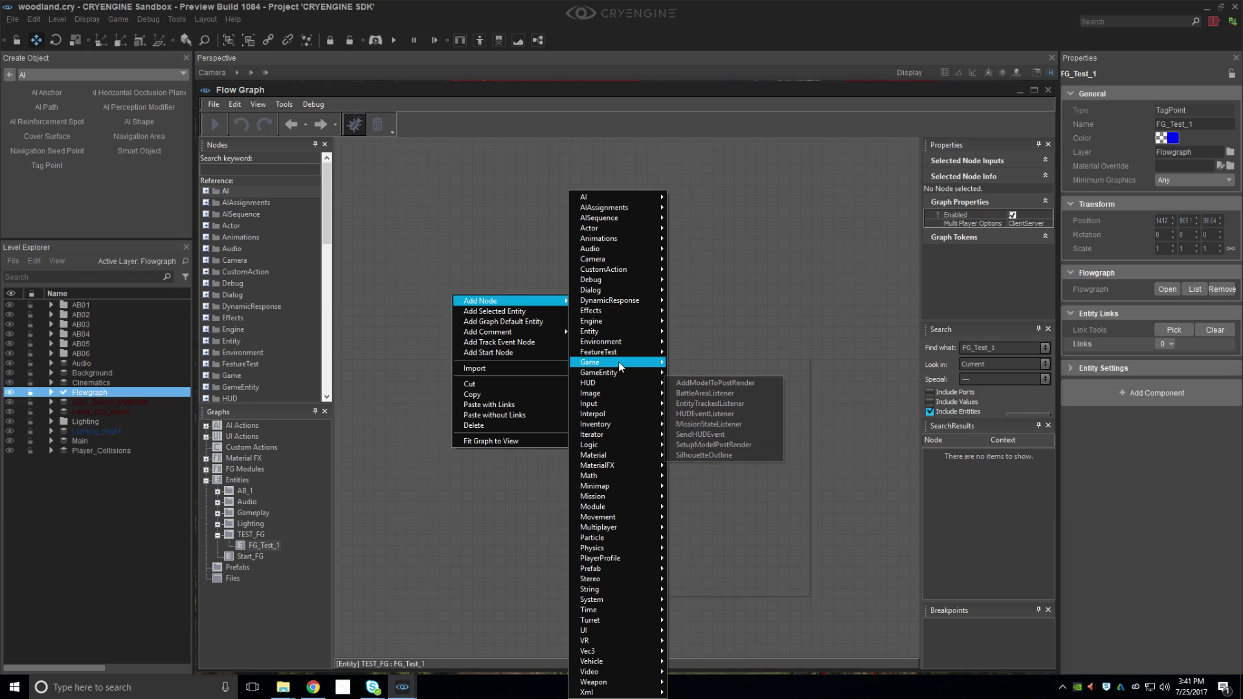
pyautogui.moveTo(619, 362)
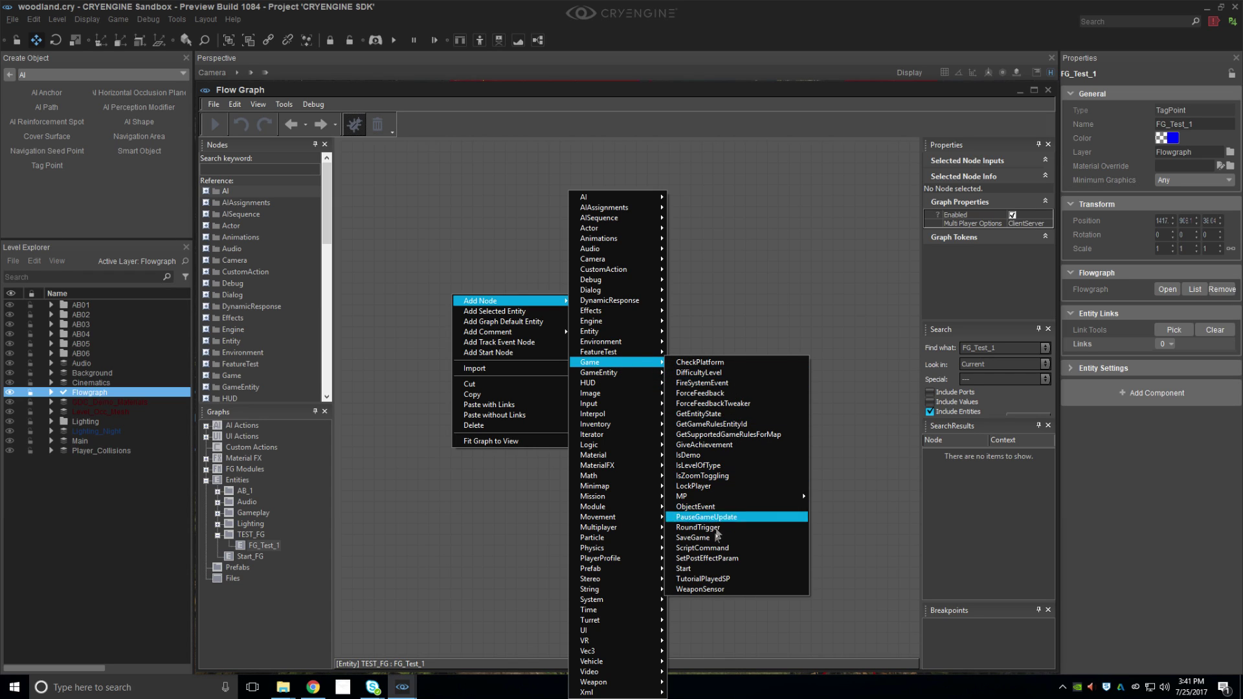
pyautogui.click(705, 569)
pyautogui.click(511, 345)
pyautogui.moveTo(501, 305); pyautogui.dragTo(452, 232)
pyautogui.click(471, 328)
pyautogui.click(472, 328)
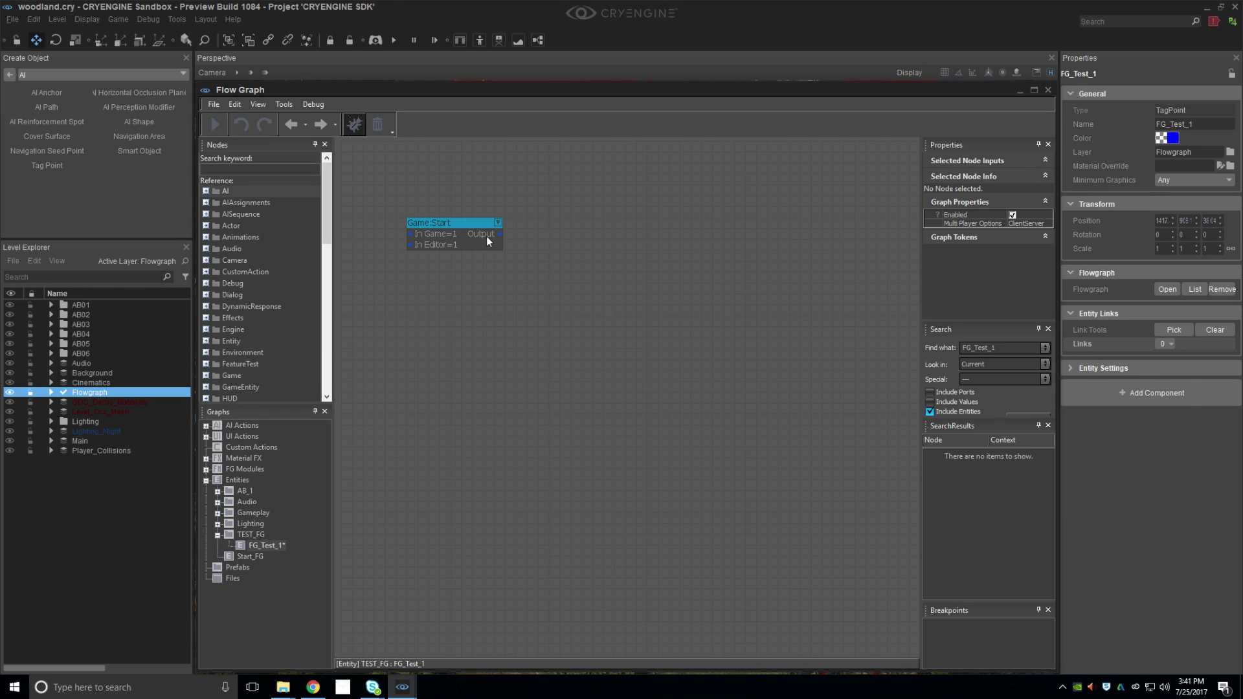
pyautogui.moveTo(491, 235); pyautogui.dragTo(603, 238)
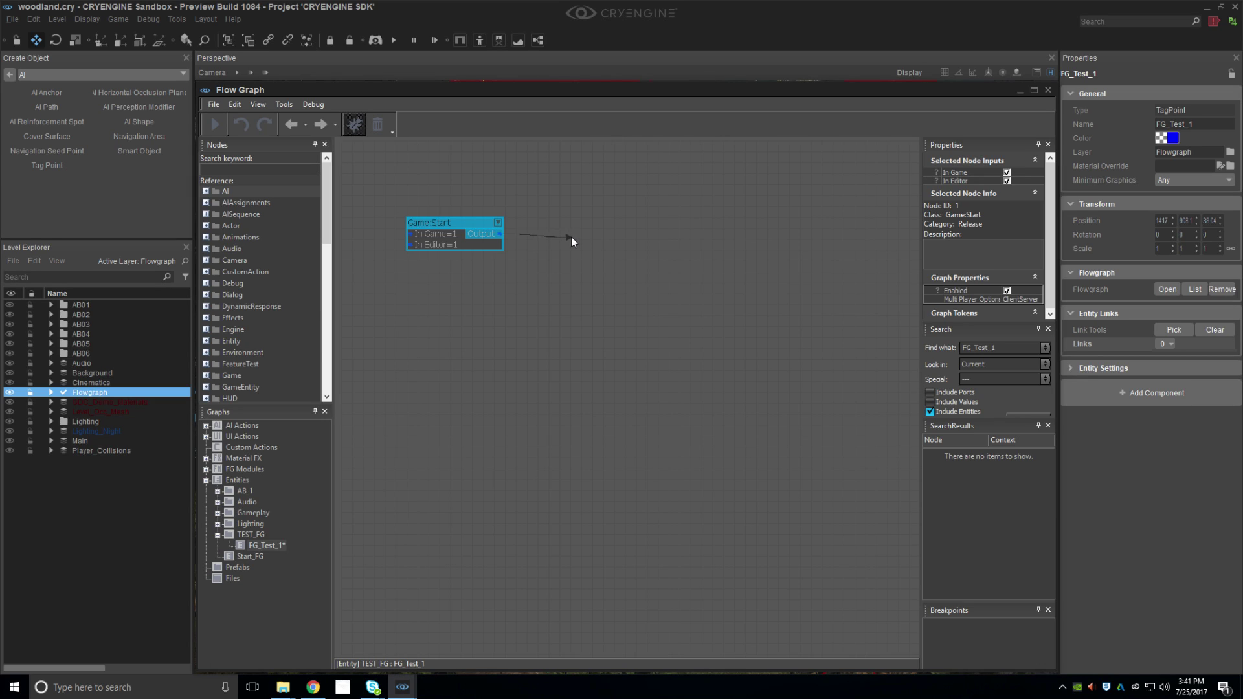
pyautogui.moveTo(566, 234); pyautogui.dragTo(567, 236)
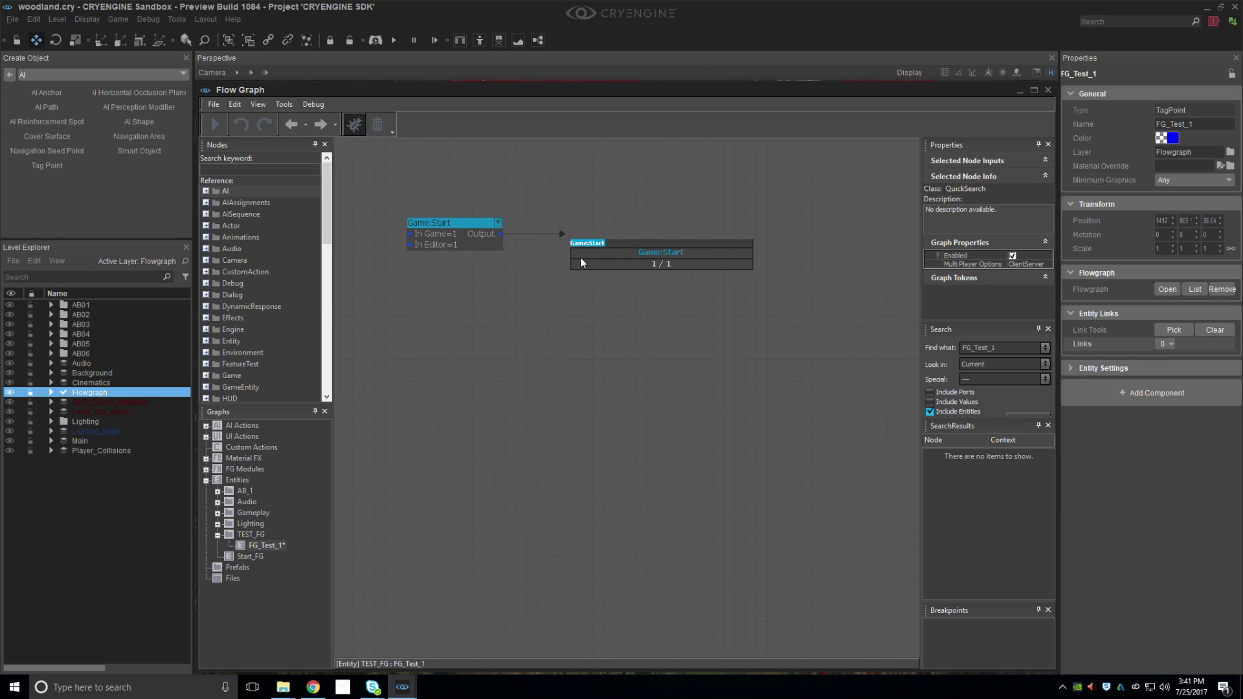
pyautogui.press('Return')
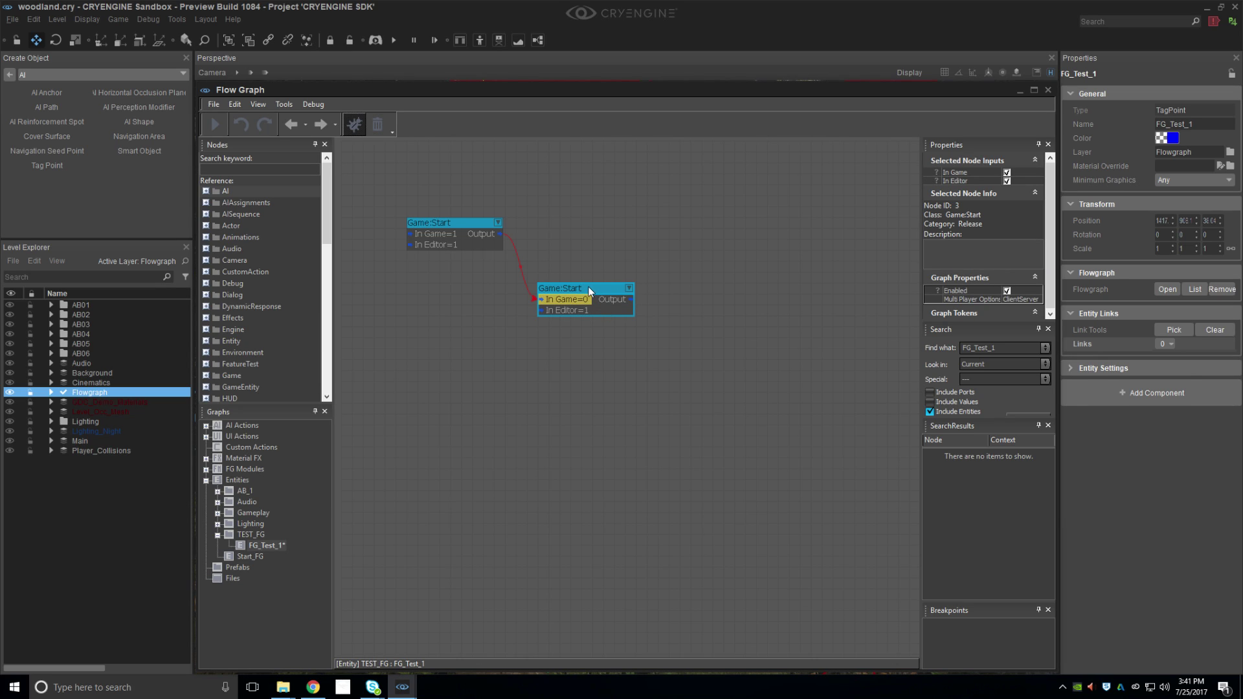
pyautogui.press('Delete')
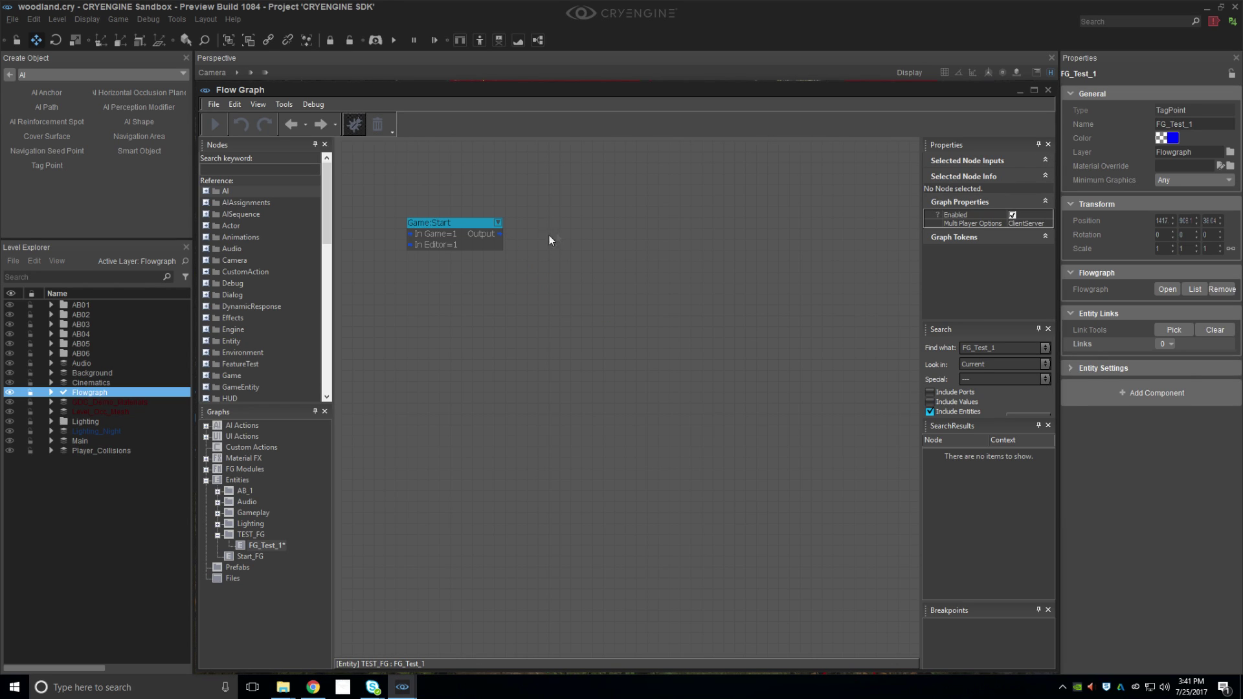
# - Add an Animations:PlaySequence node beside the Game:Start node, then delete it again
pyautogui.rightClick(557, 216)
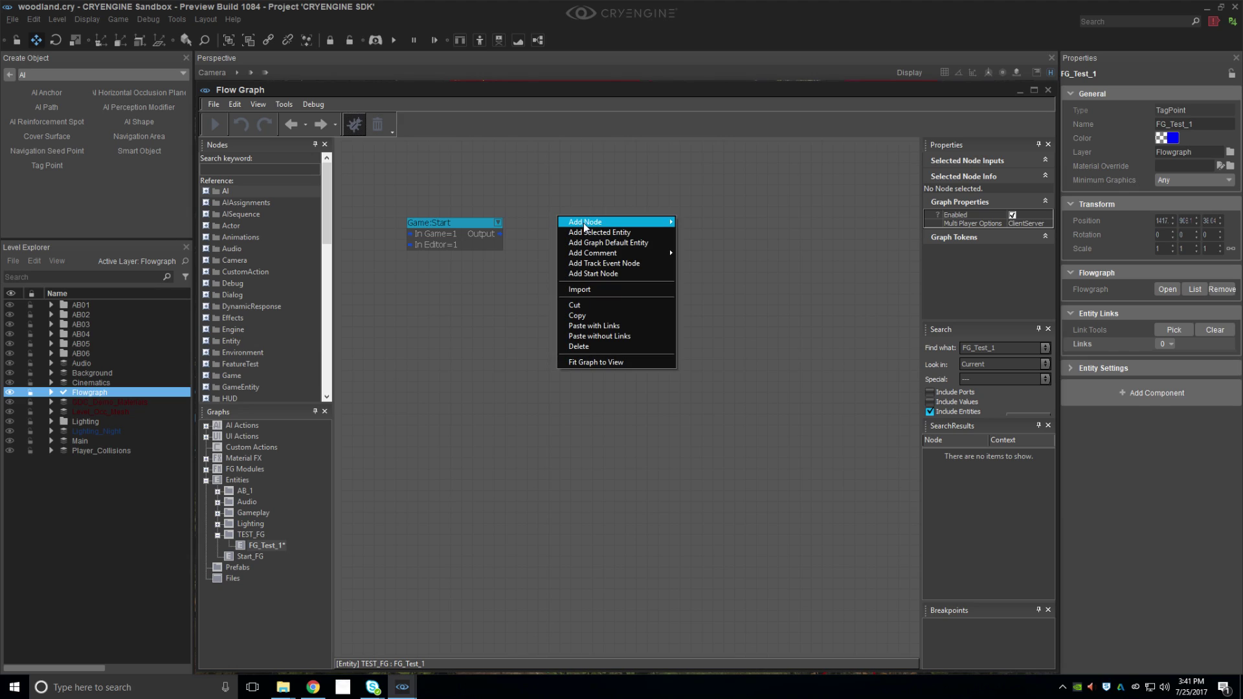
pyautogui.moveTo(632, 221)
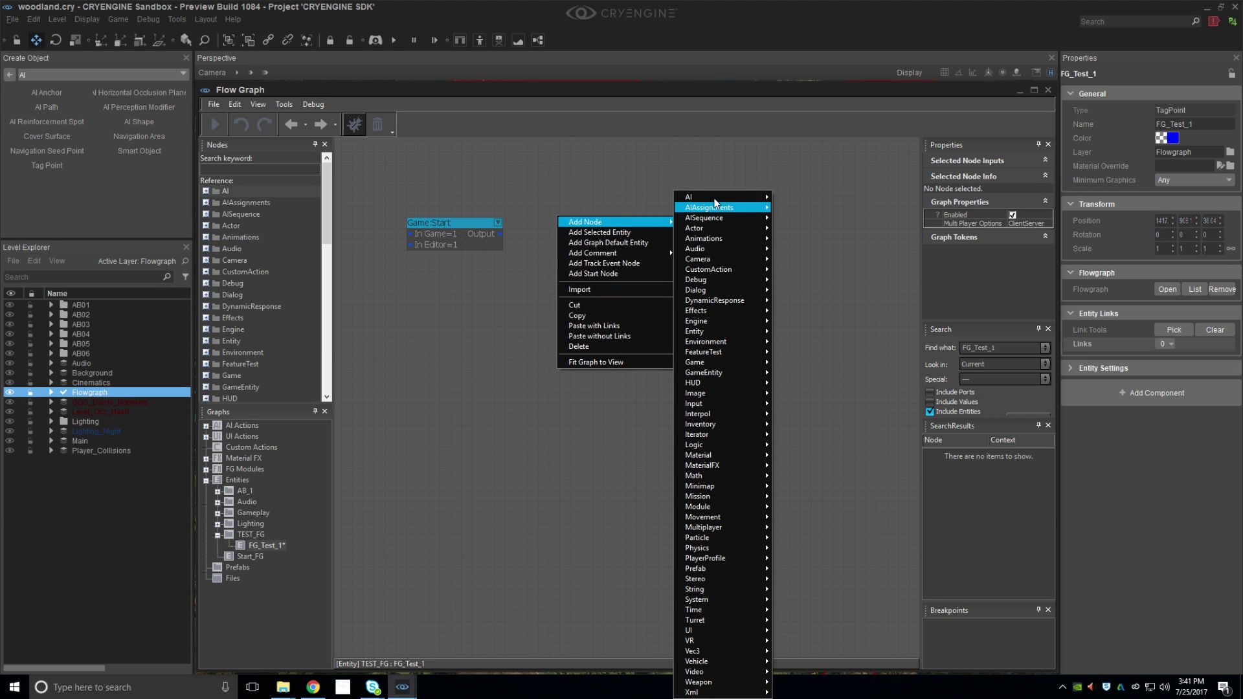
pyautogui.moveTo(713, 198)
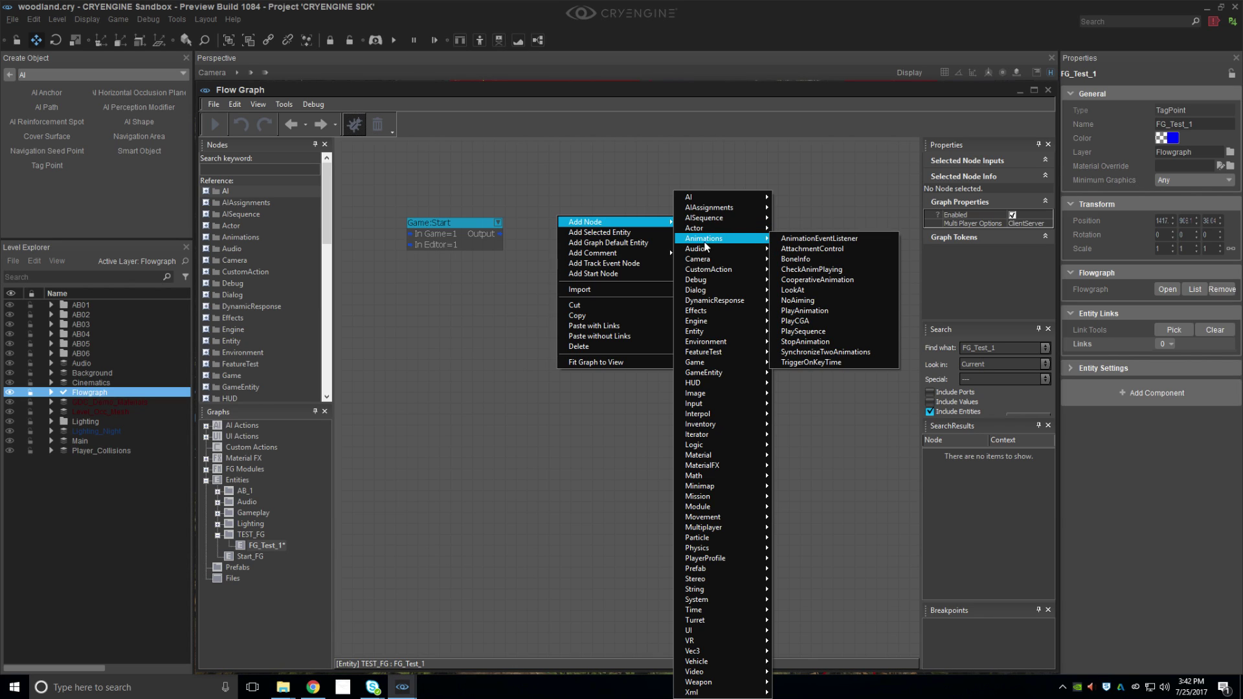
pyautogui.click(800, 332)
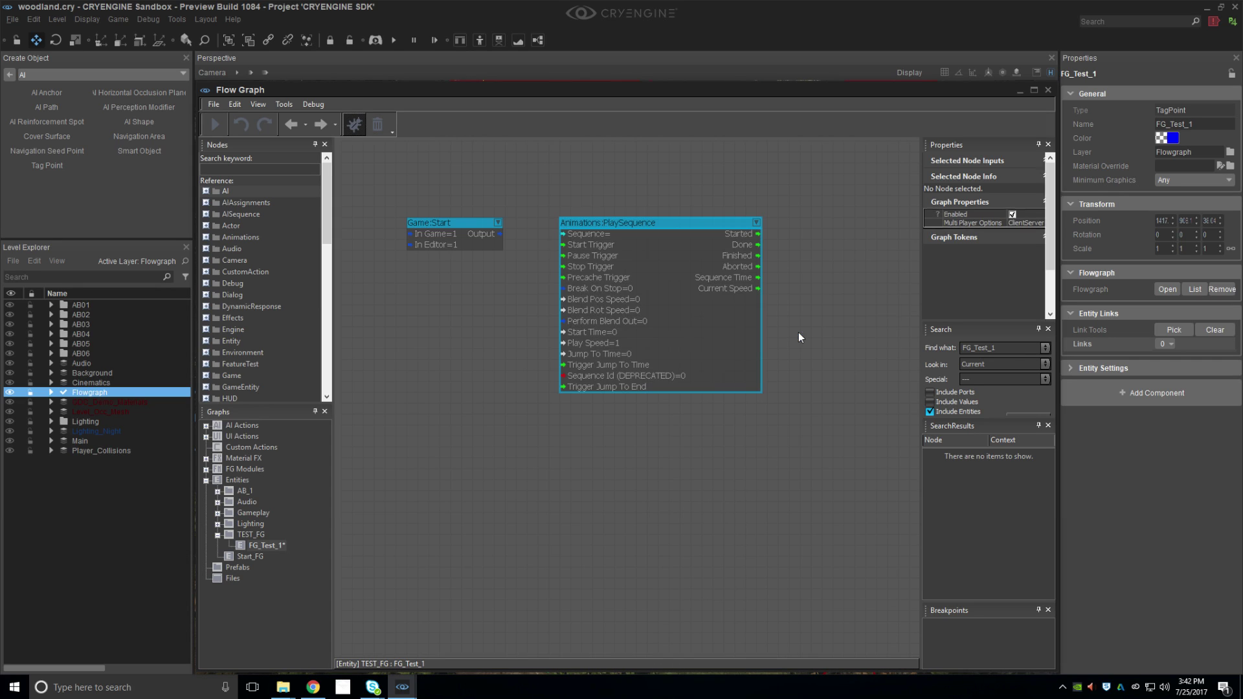
pyautogui.moveTo(666, 293); pyautogui.dragTo(640, 294)
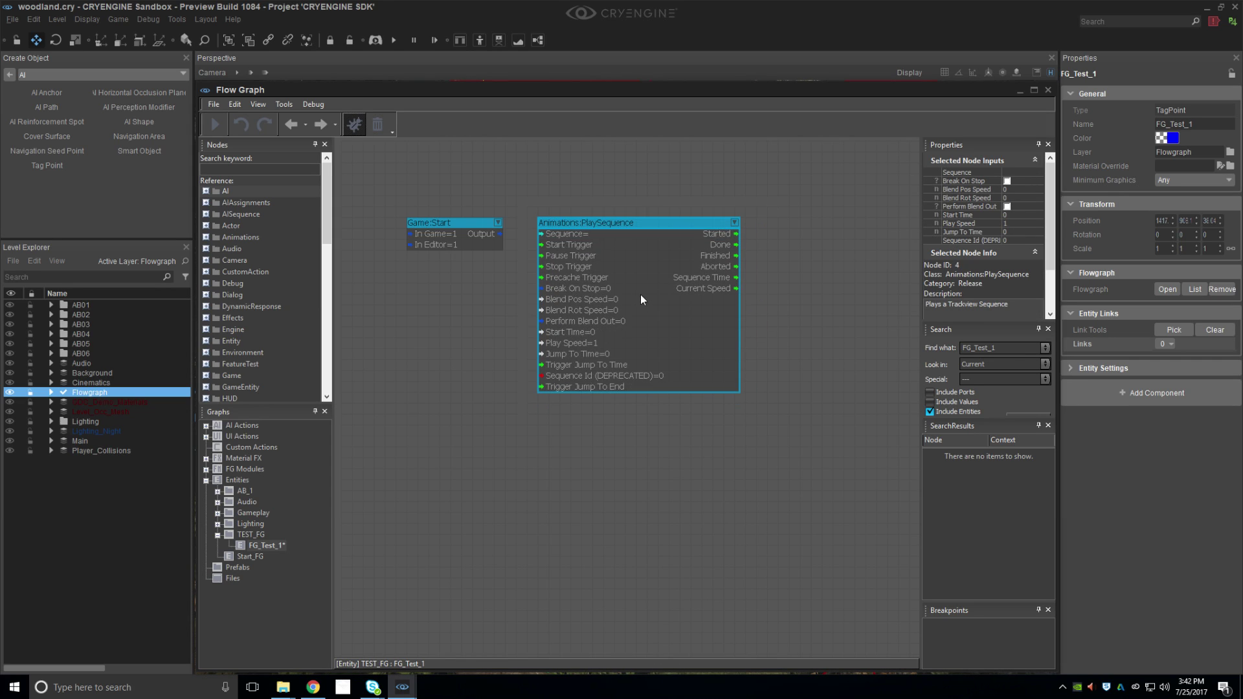
pyautogui.press('Delete')
pyautogui.rightClick(561, 222)
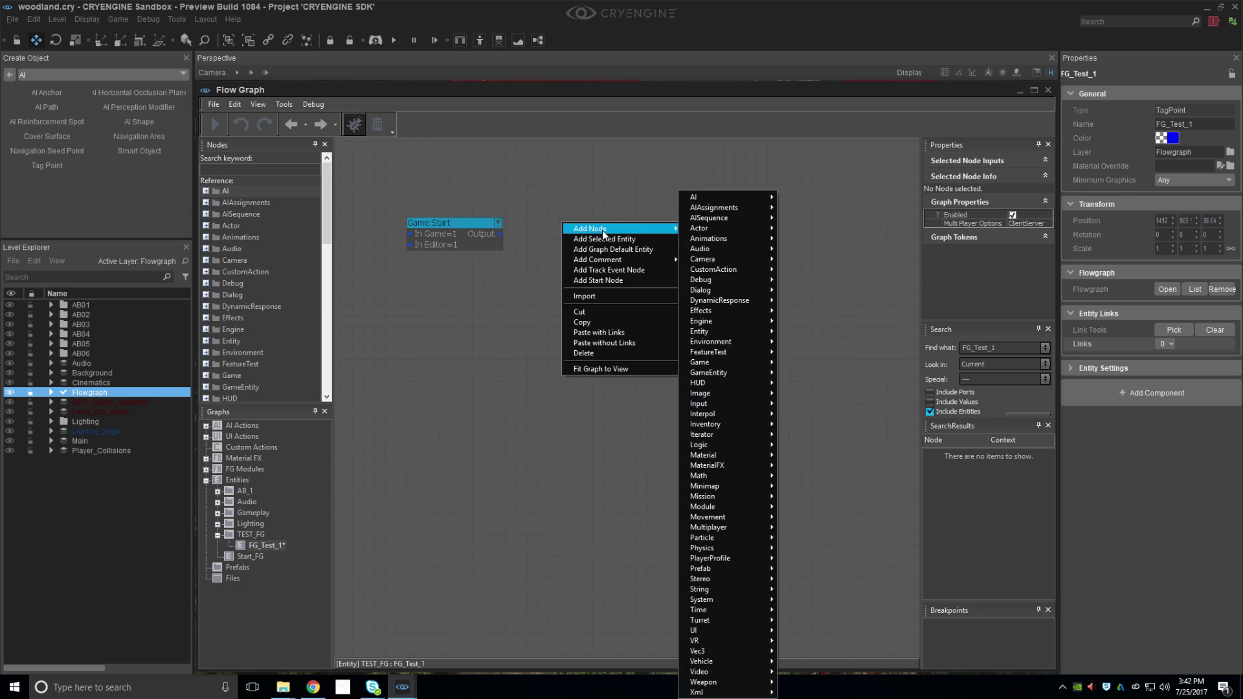
pyautogui.moveTo(735, 285)
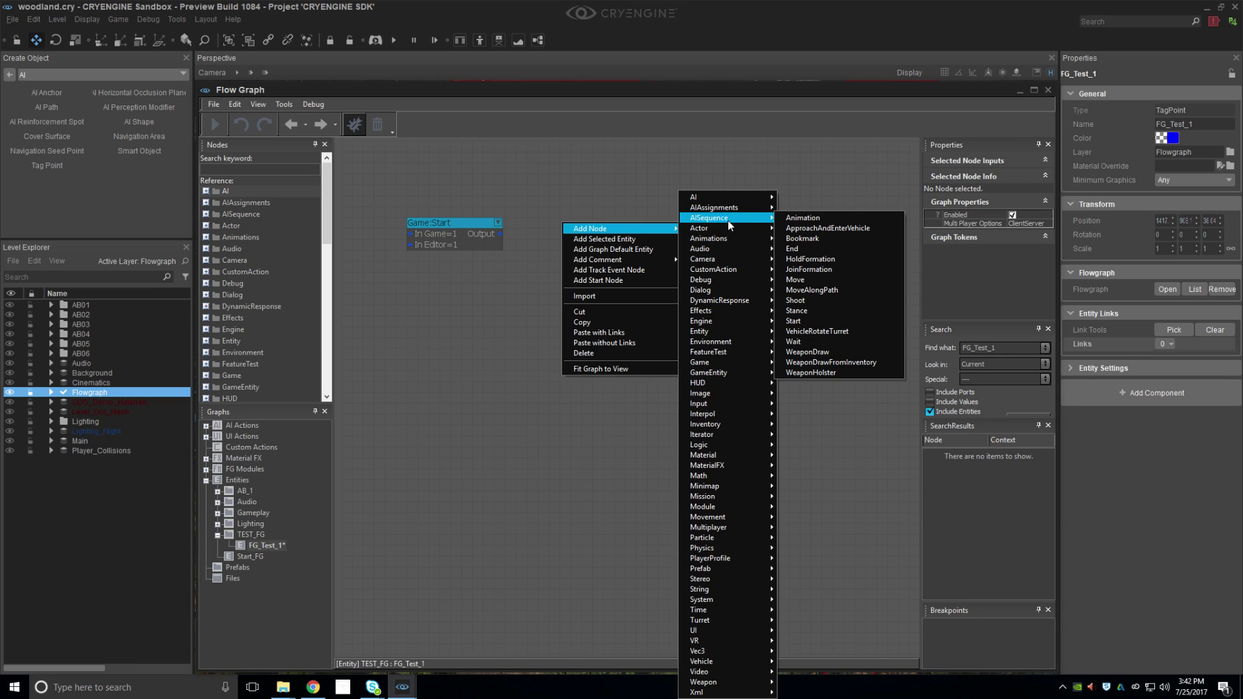
pyautogui.click(524, 253)
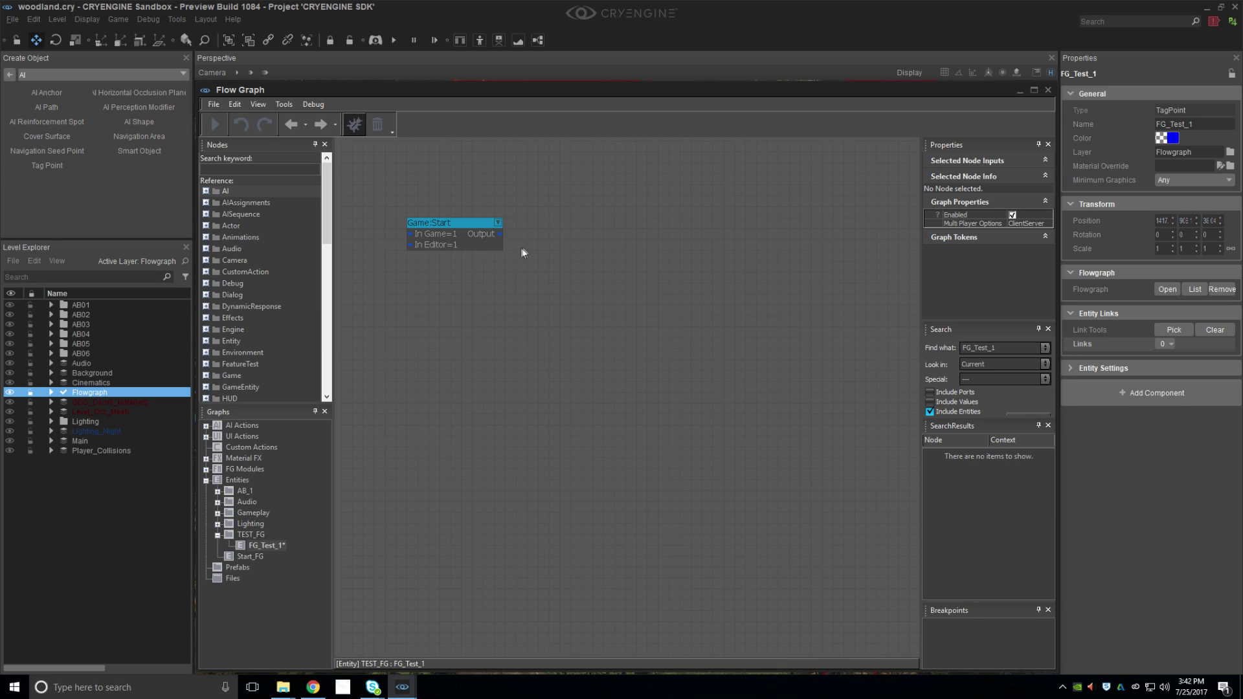
# - Place a Friendly Easy_Rifle archetype character on the dirt path near the fork in the level
pyautogui.click(1017, 89)
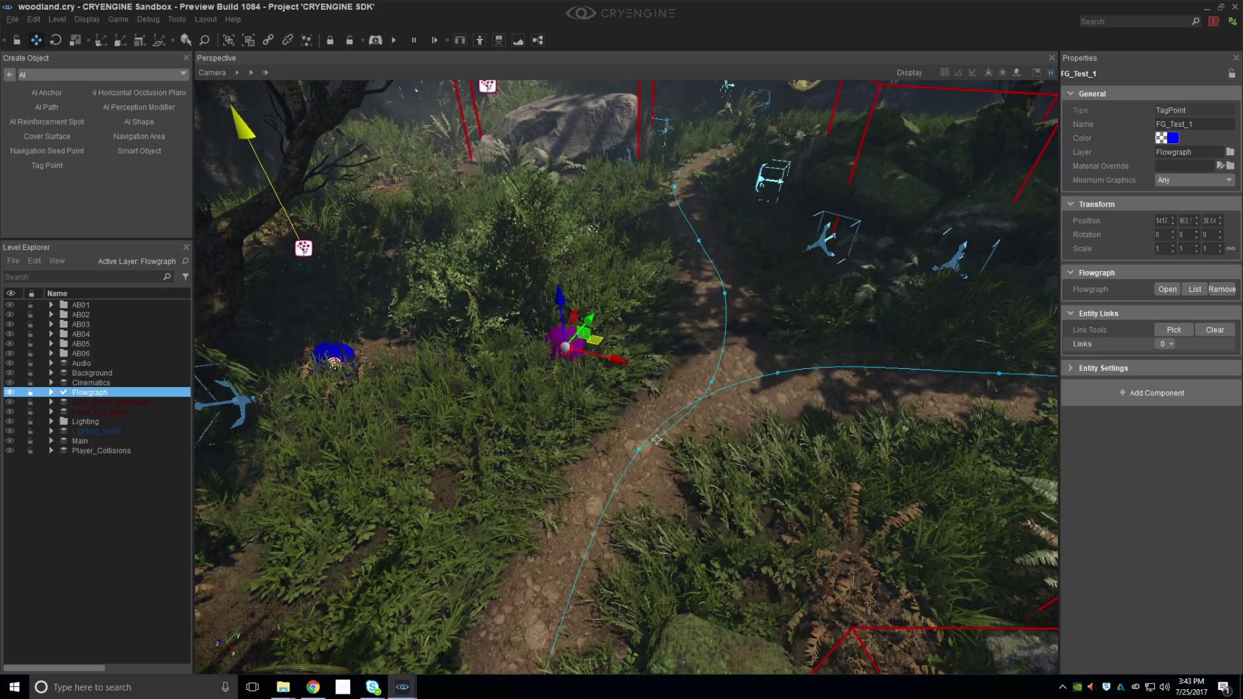
pyautogui.click(657, 440)
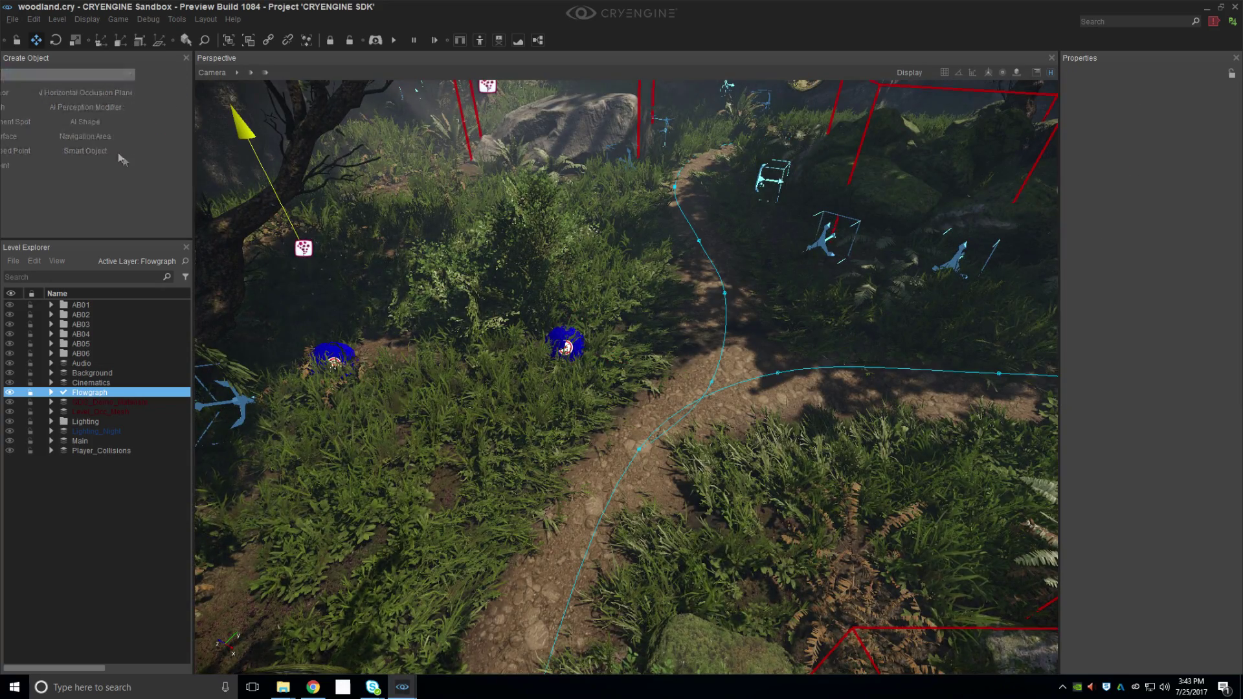
pyautogui.click(132, 80)
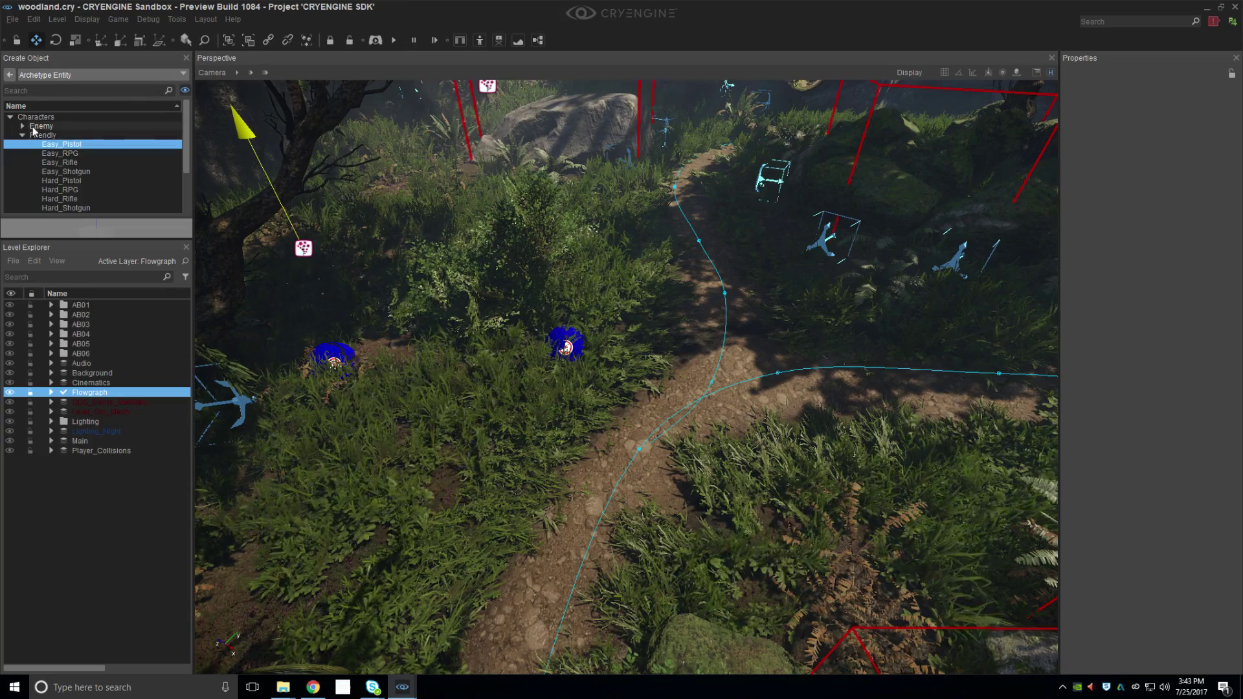
pyautogui.click(58, 162)
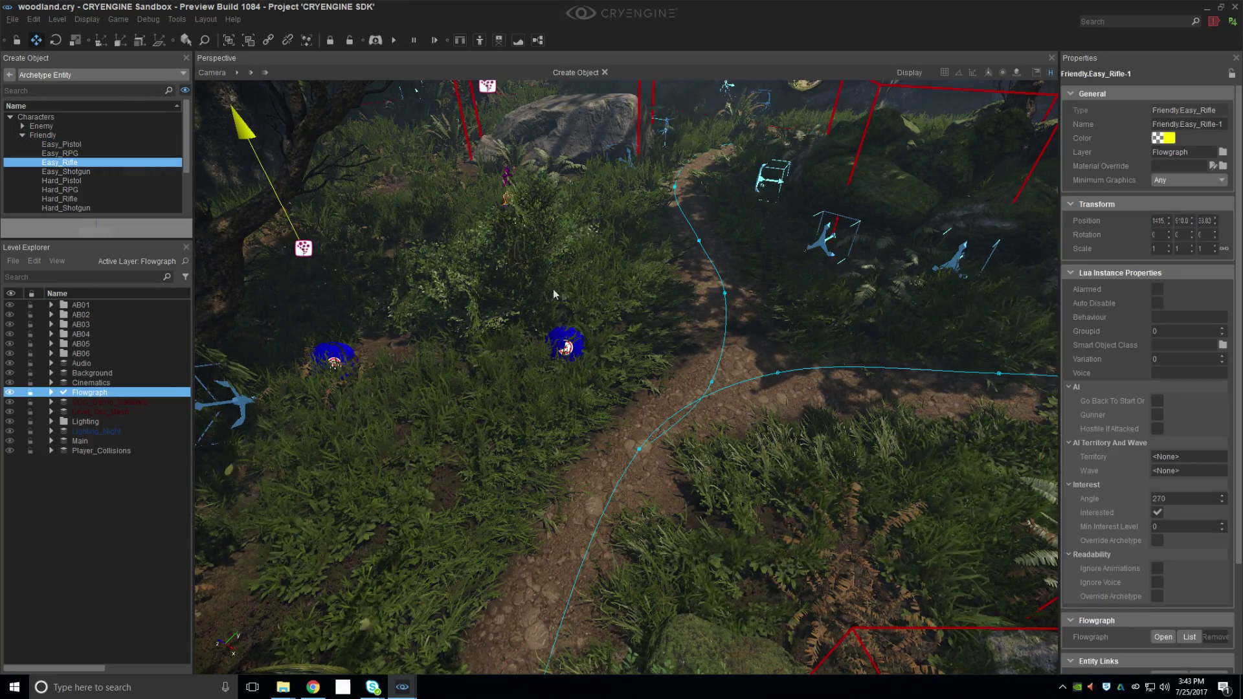
pyautogui.click(679, 409)
# - Rotate the placed character about its vertical axis to face along the side path, and shift it slightly forward on the path
pyautogui.moveTo(679, 409); pyautogui.dragTo(582, 424, button='right')
pyautogui.press('w')
pyautogui.click(575, 171)
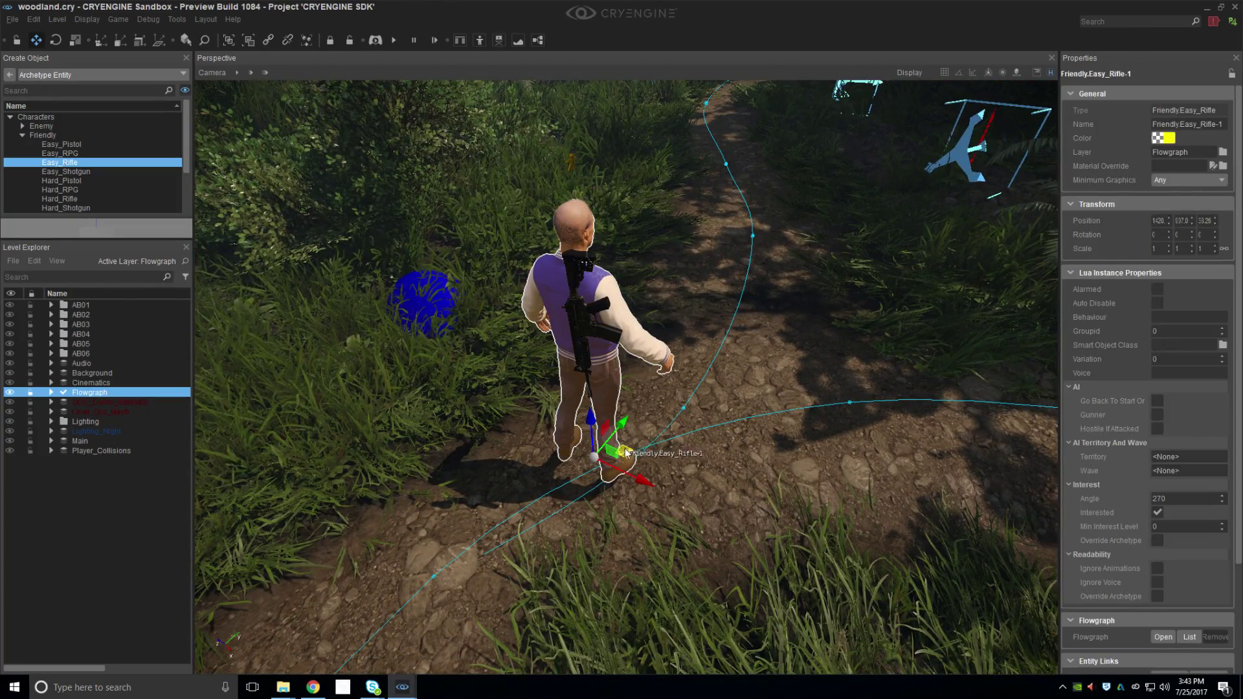
pyautogui.press('3')
pyautogui.moveTo(626, 471); pyautogui.dragTo(607, 495)
pyautogui.press('2')
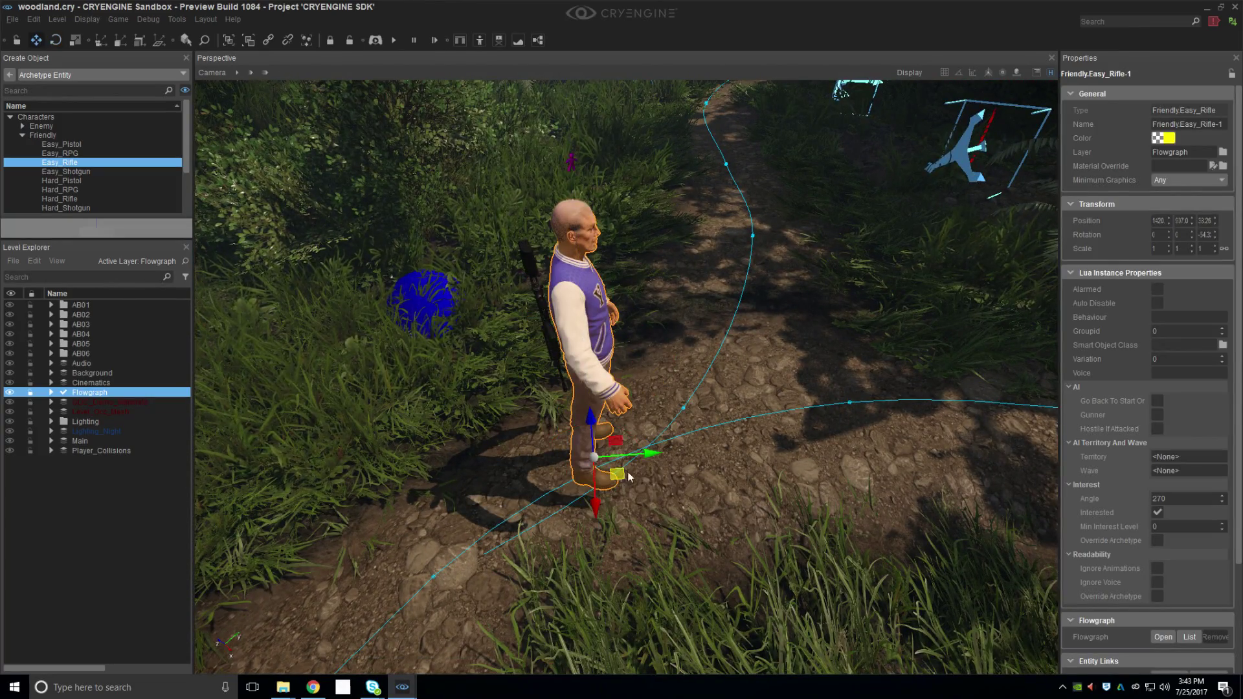
pyautogui.scroll(-3, 654, 459)
pyautogui.moveTo(625, 453); pyautogui.dragTo(678, 398)
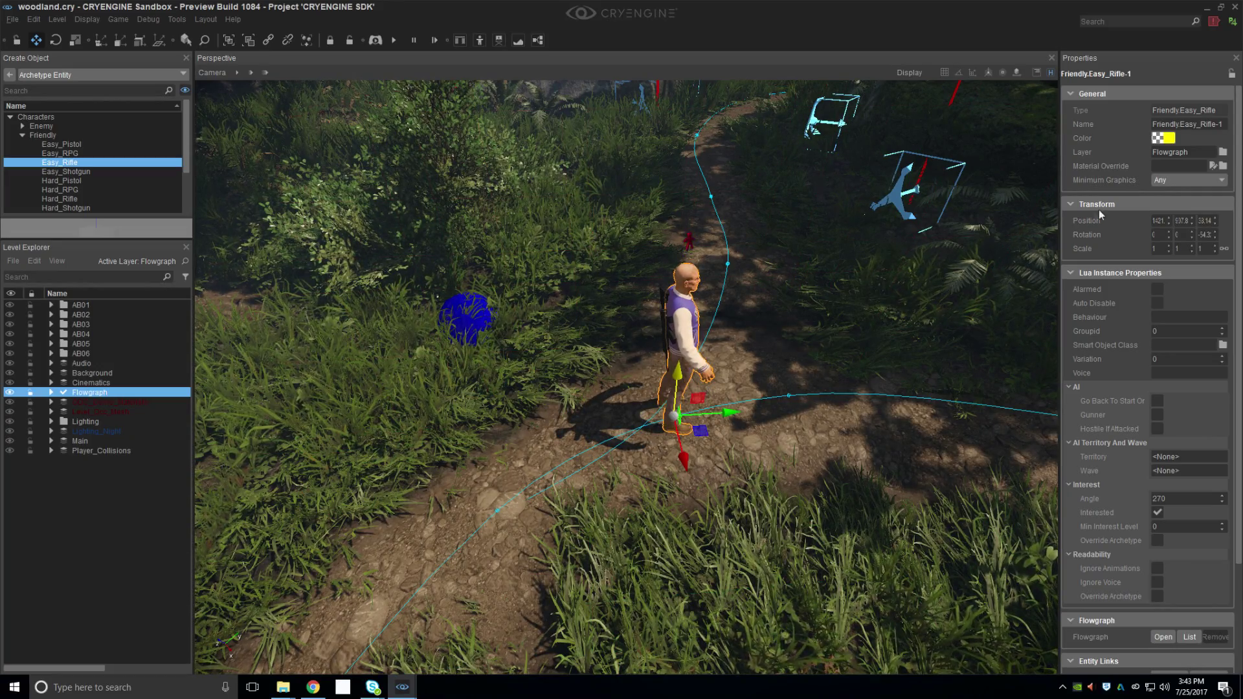
# - Rename the placed character as FG_AI_TestGuy
pyautogui.click(1178, 126)
pyautogui.write('F')
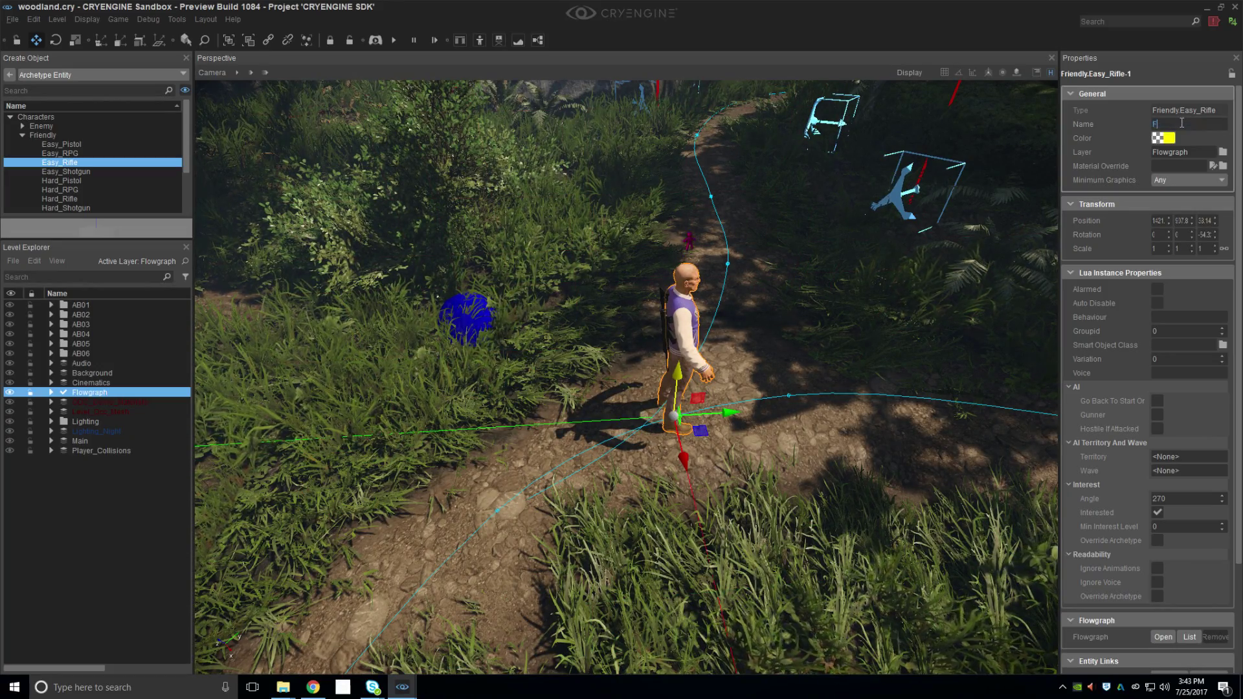
pyautogui.write('G_AI_TestGuy')
pyautogui.press('Return')
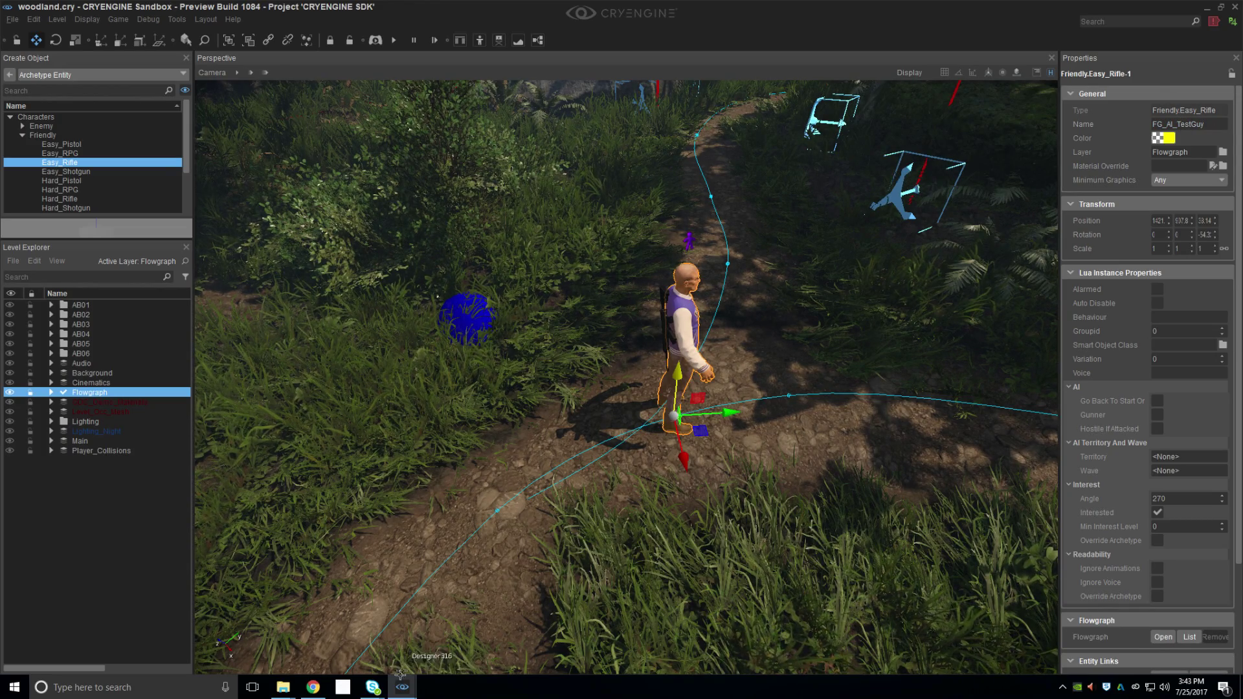
# - Add the selected FG_AI_TestGuy entity to the FG_Test_1 flow graph as a node and move it above the Game:Start row
pyautogui.moveTo(402, 685)
pyautogui.click(471, 638)
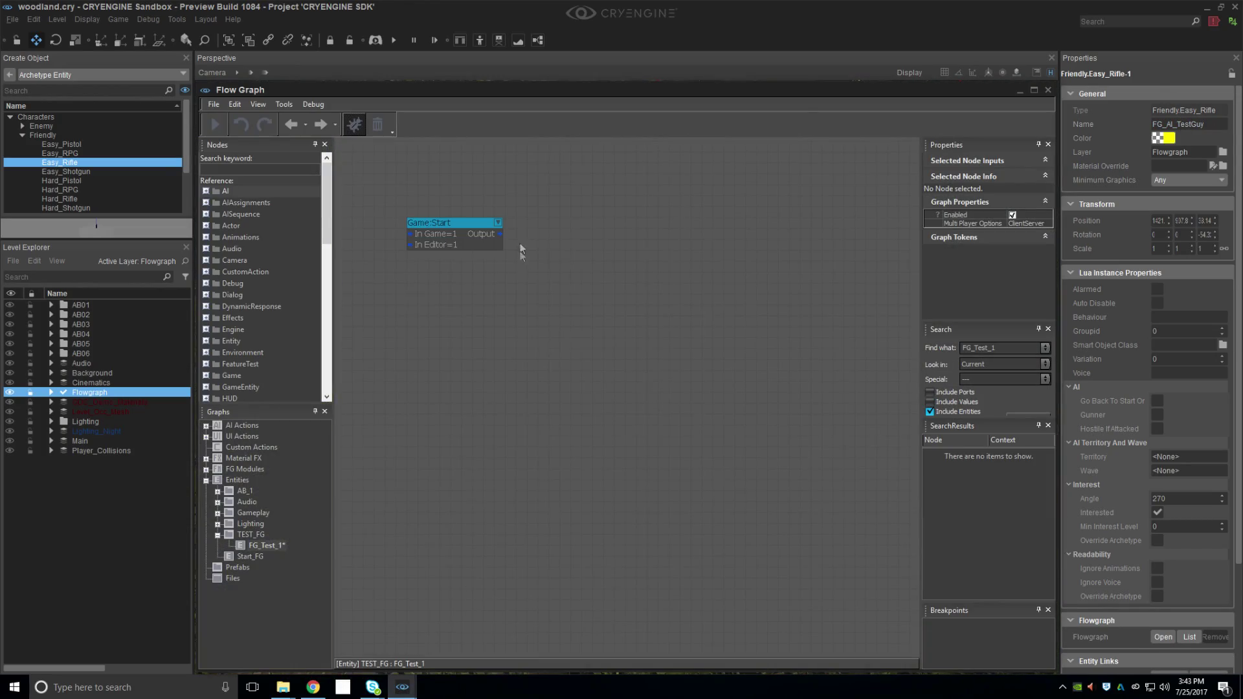
pyautogui.rightClick(563, 232)
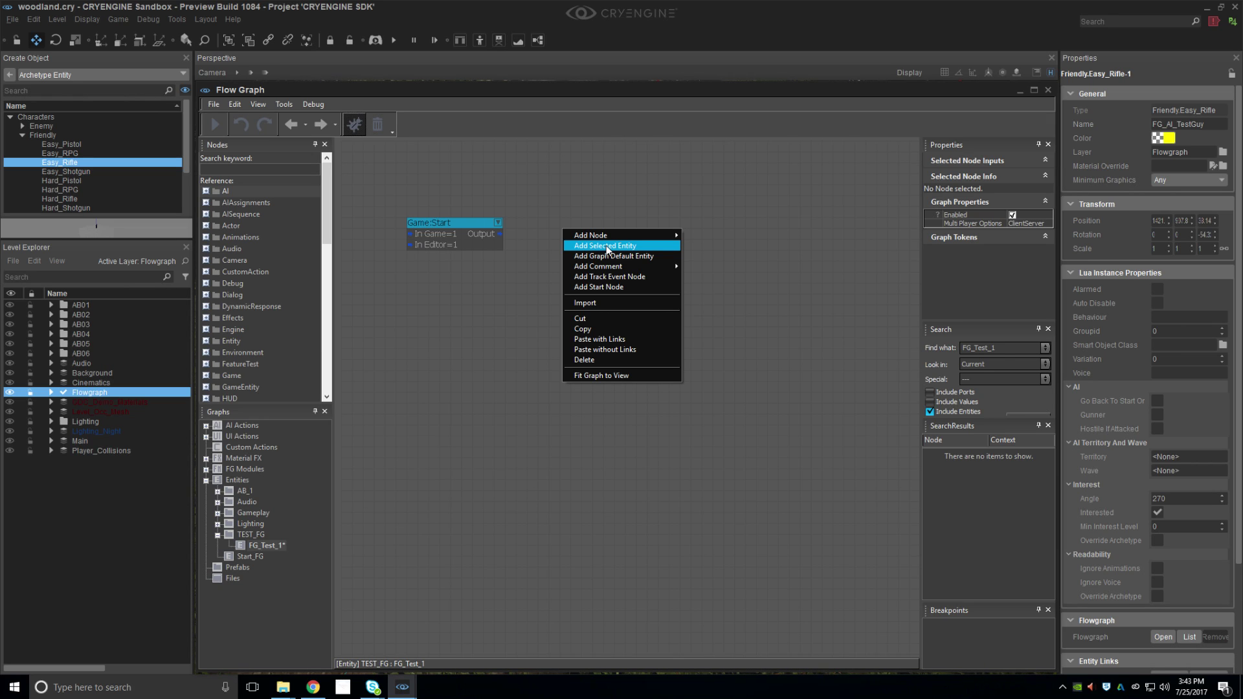
pyautogui.click(608, 248)
pyautogui.moveTo(674, 338); pyautogui.dragTo(658, 322)
pyautogui.click(518, 349)
pyautogui.moveTo(517, 349); pyautogui.dragTo(464, 461, button='right')
pyautogui.scroll(-1, 514, 476)
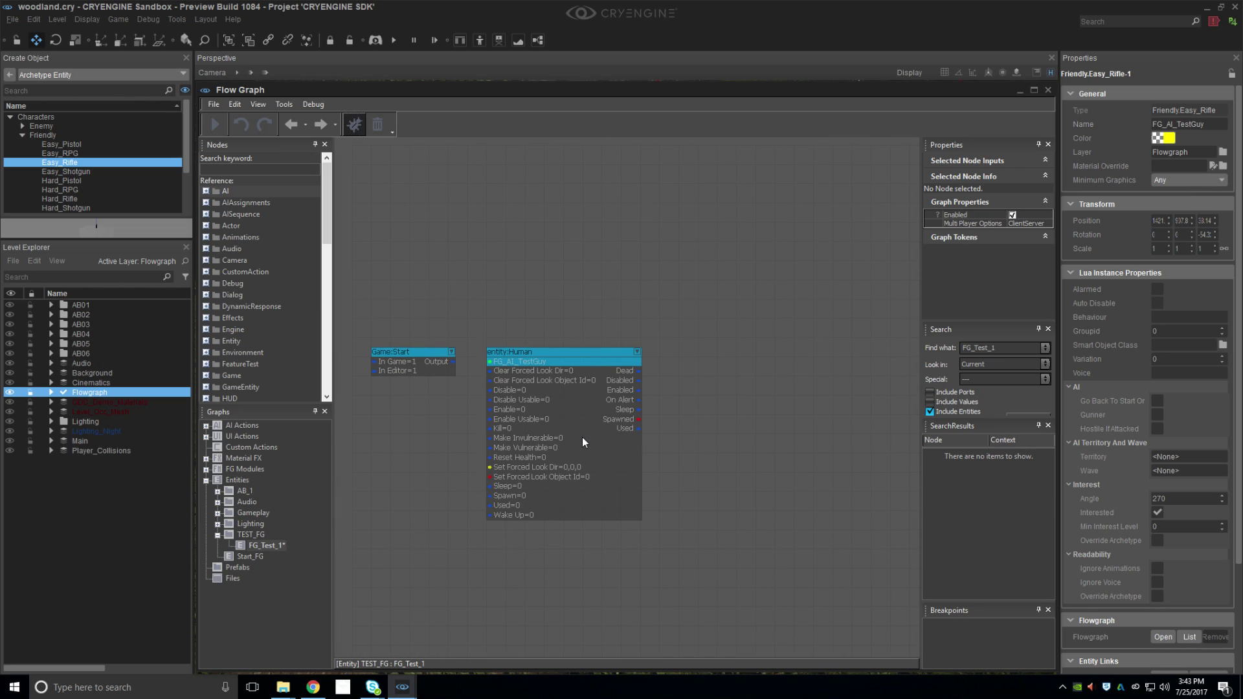
pyautogui.moveTo(581, 434); pyautogui.dragTo(597, 236)
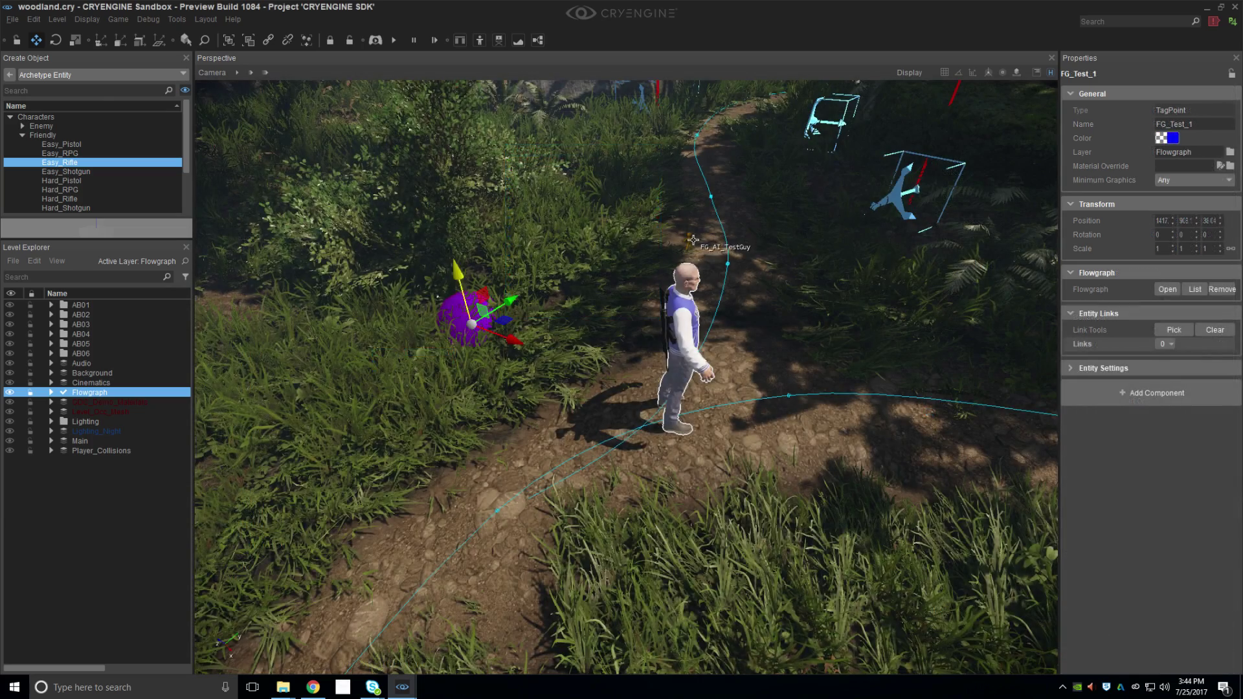
# - Return to the flow graph and add an AISequence:Start node beside Game:Start, below the entity:Human node
pyautogui.moveTo(402, 687)
pyautogui.click(446, 657)
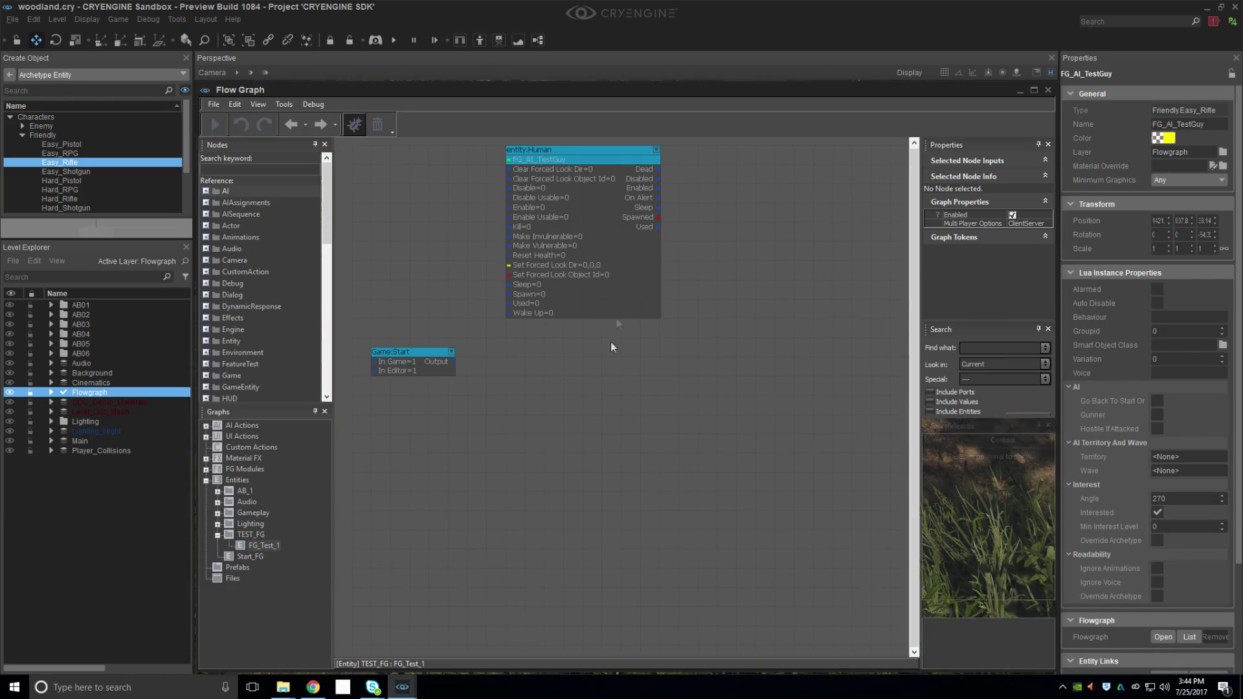
pyautogui.click(605, 237)
pyautogui.click(552, 430)
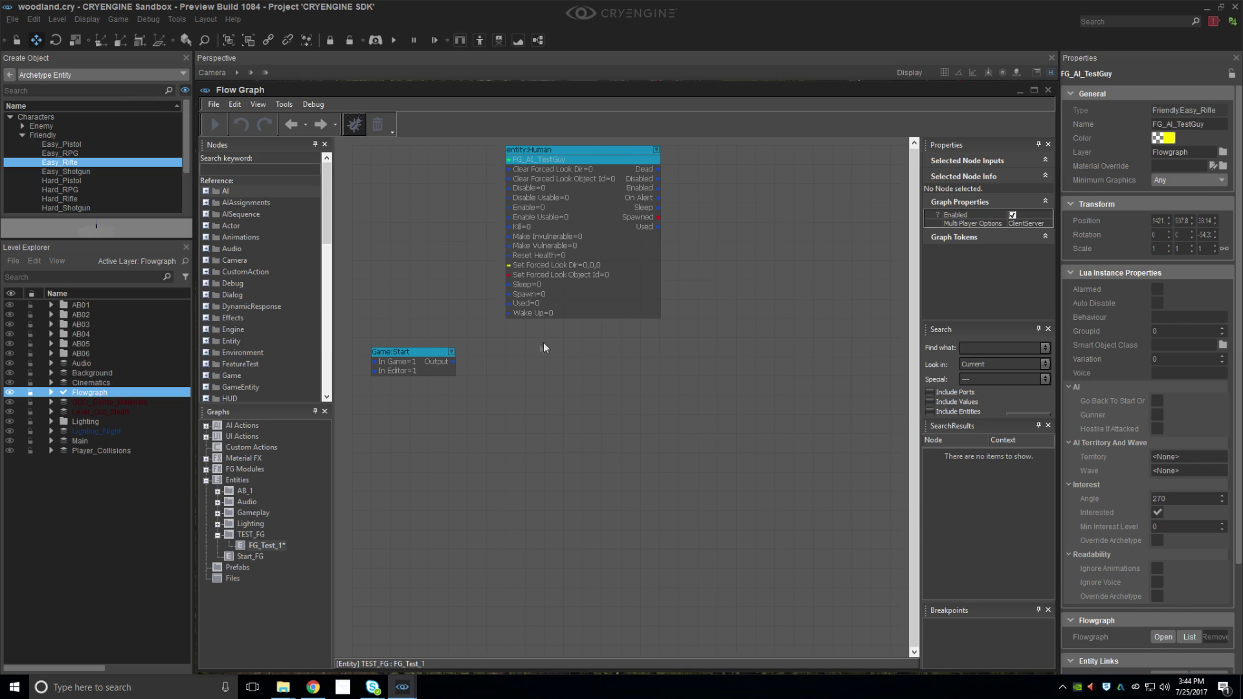
pyautogui.rightClick(518, 356)
pyautogui.moveTo(544, 361)
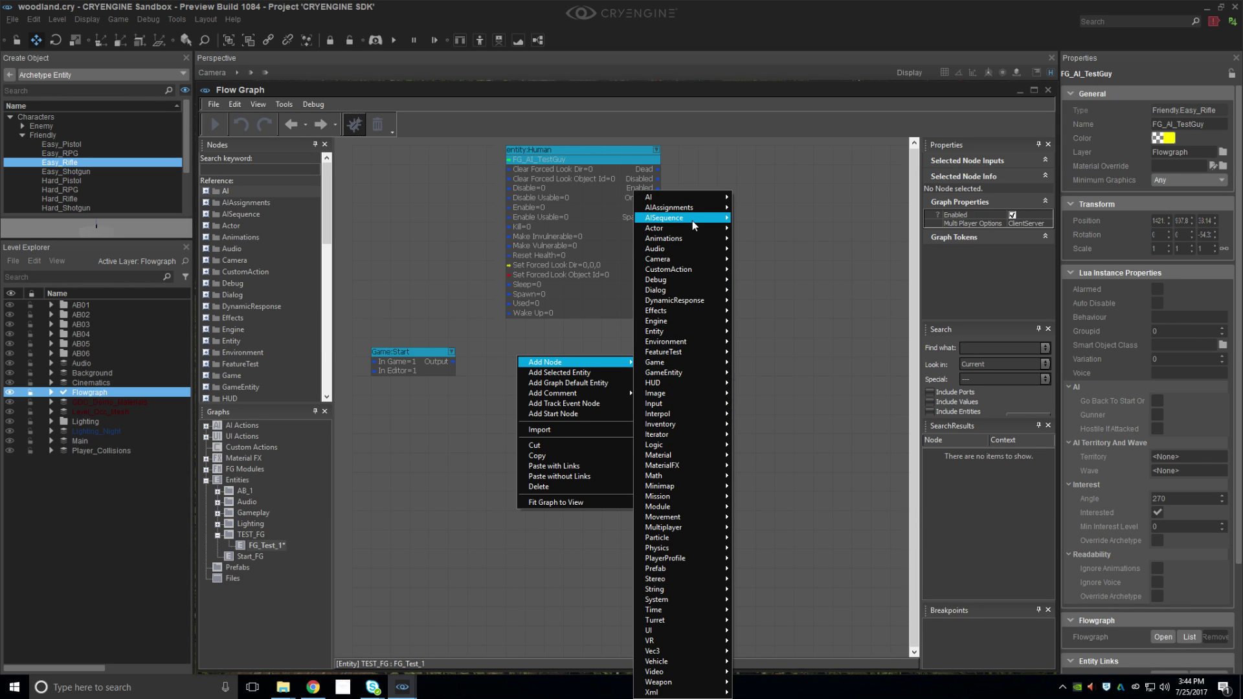
pyautogui.moveTo(693, 222)
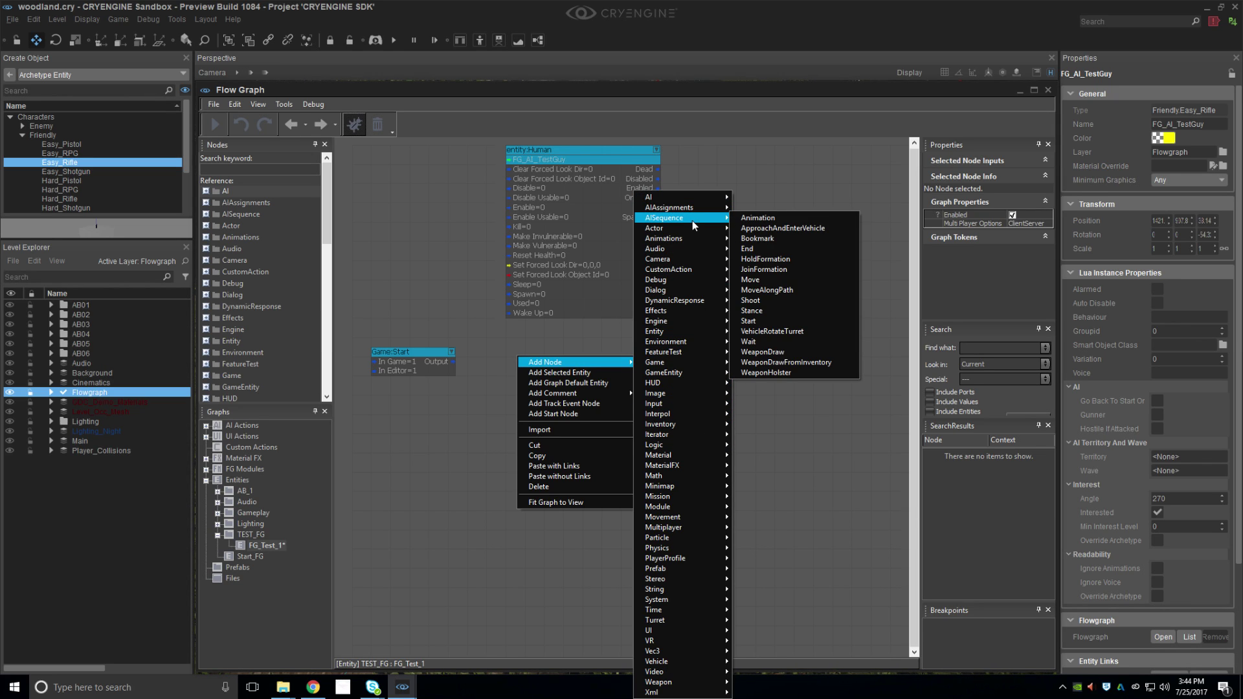
pyautogui.click(751, 321)
pyautogui.moveTo(600, 386); pyautogui.dragTo(593, 375)
# - Assign the selected FG_AI_TestGuy entity to the AISequence:Start node
pyautogui.click(599, 335)
pyautogui.click(623, 264)
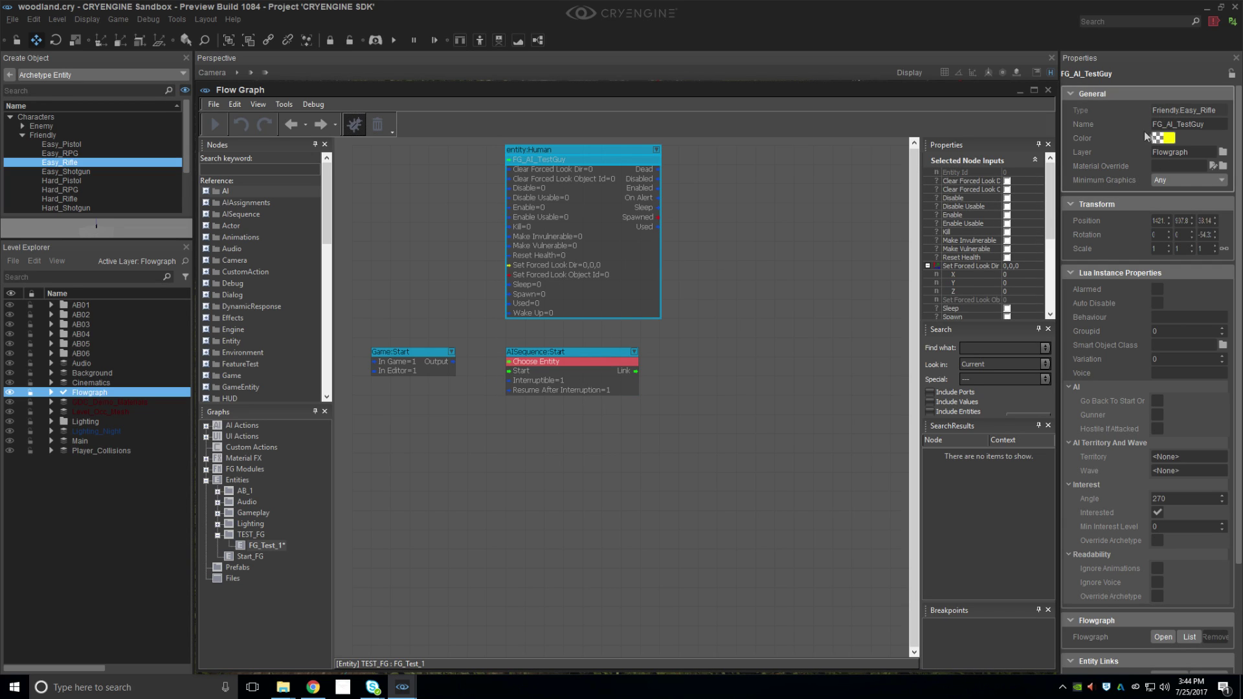
pyautogui.rightClick(548, 363)
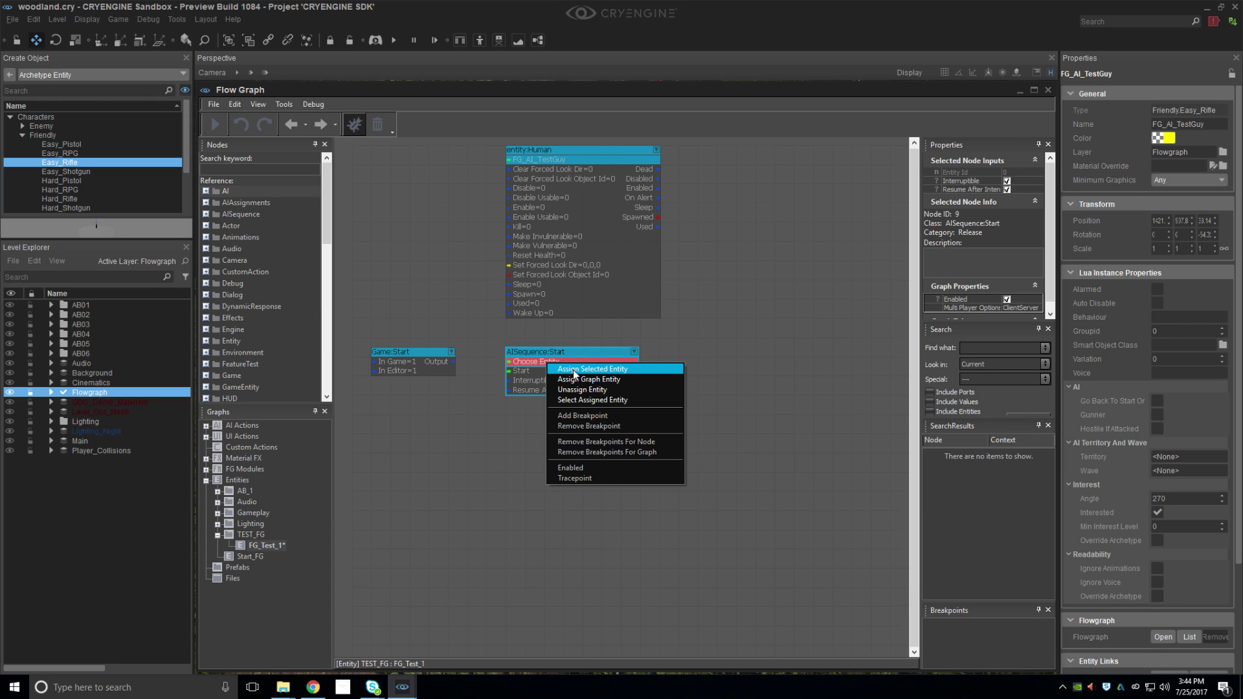
pyautogui.click(574, 370)
pyautogui.click(589, 440)
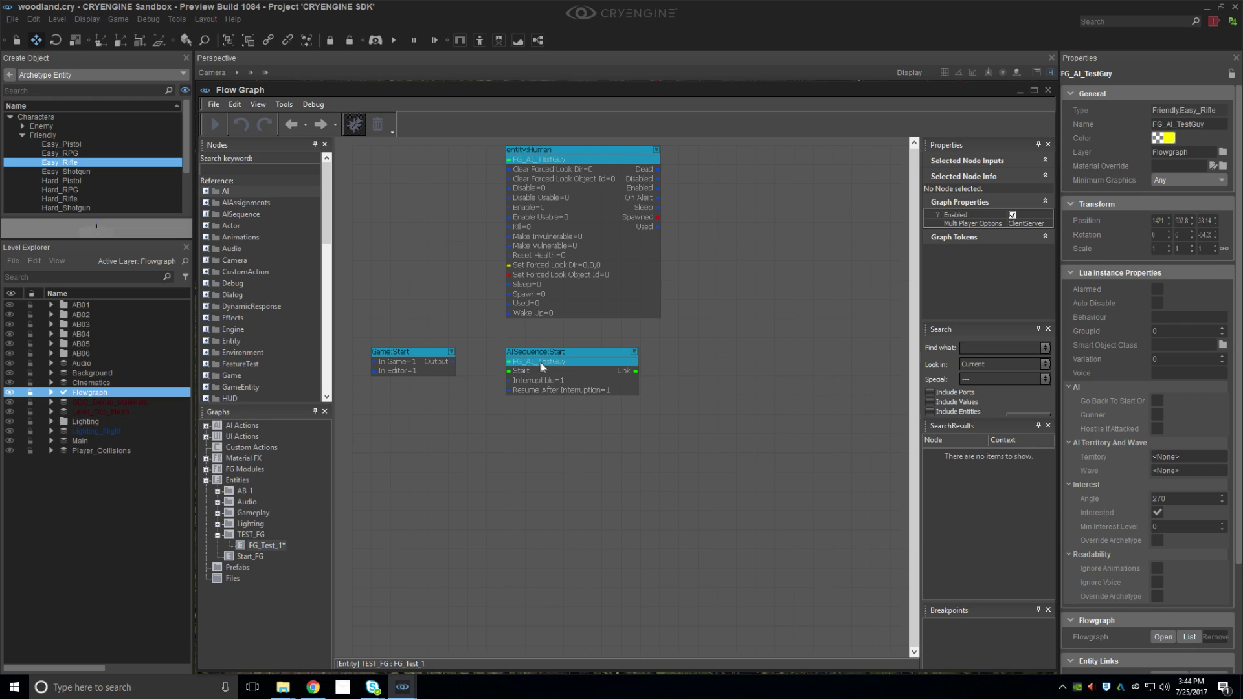
# - Connect the Game:Start node's Output to the Start input of the AISequence:Start node
pyautogui.moveTo(437, 367); pyautogui.dragTo(516, 374)
pyautogui.click(621, 437)
pyautogui.moveTo(621, 437); pyautogui.dragTo(576, 437, button='middle')
pyautogui.click(570, 381)
pyautogui.click(570, 408)
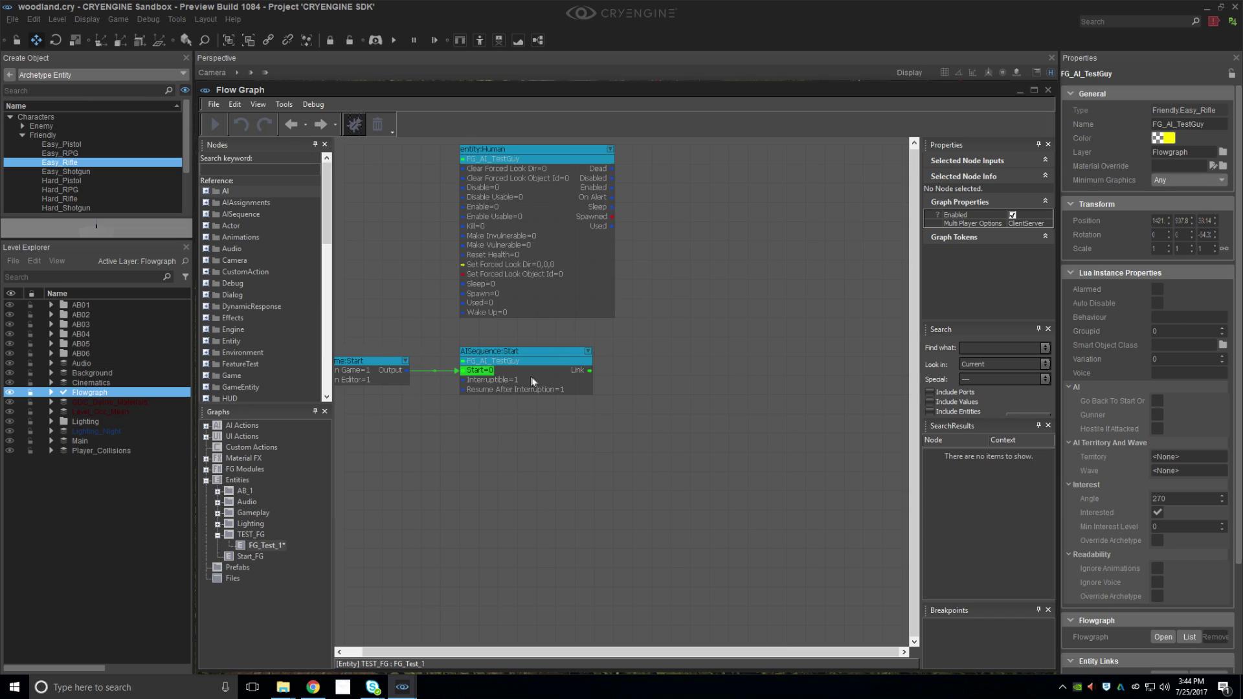
# - Examine the linked Game:Start and AISequence:Start nodes, including the In Game and In Editor inputs
pyautogui.click(533, 381)
pyautogui.click(618, 367)
pyautogui.moveTo(452, 440); pyautogui.dragTo(540, 438, button='middle')
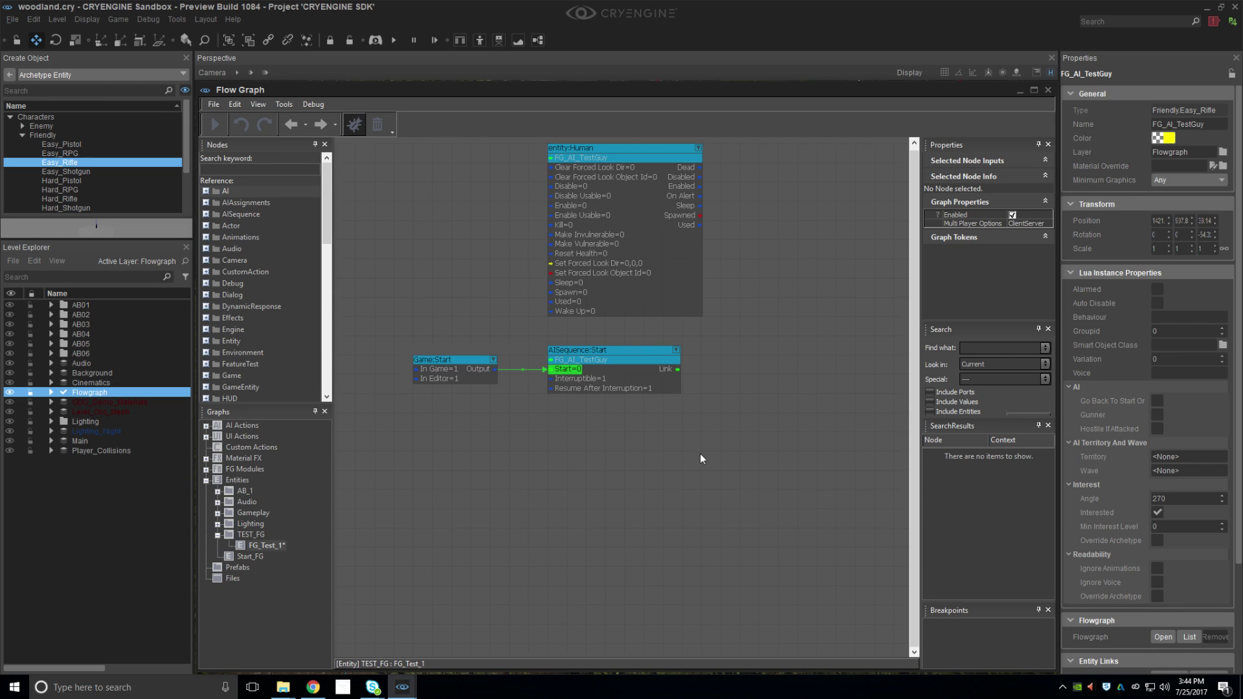
pyautogui.moveTo(633, 456); pyautogui.dragTo(575, 453, button='middle')
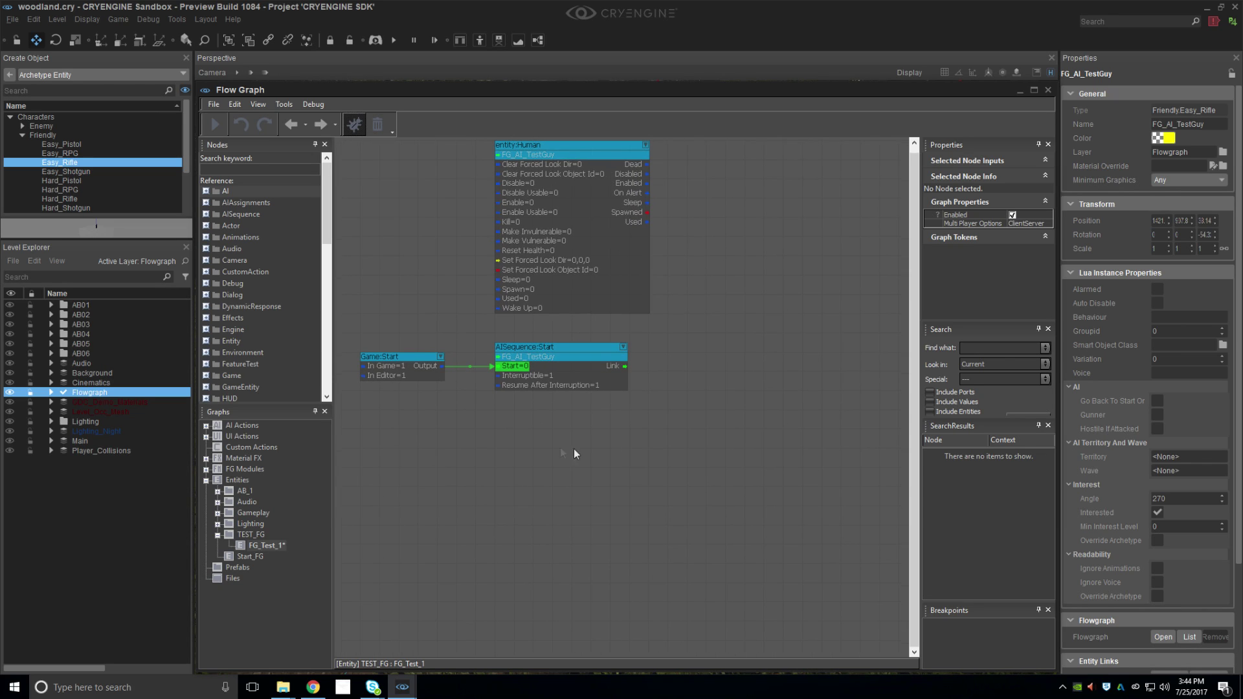
pyautogui.click(411, 376)
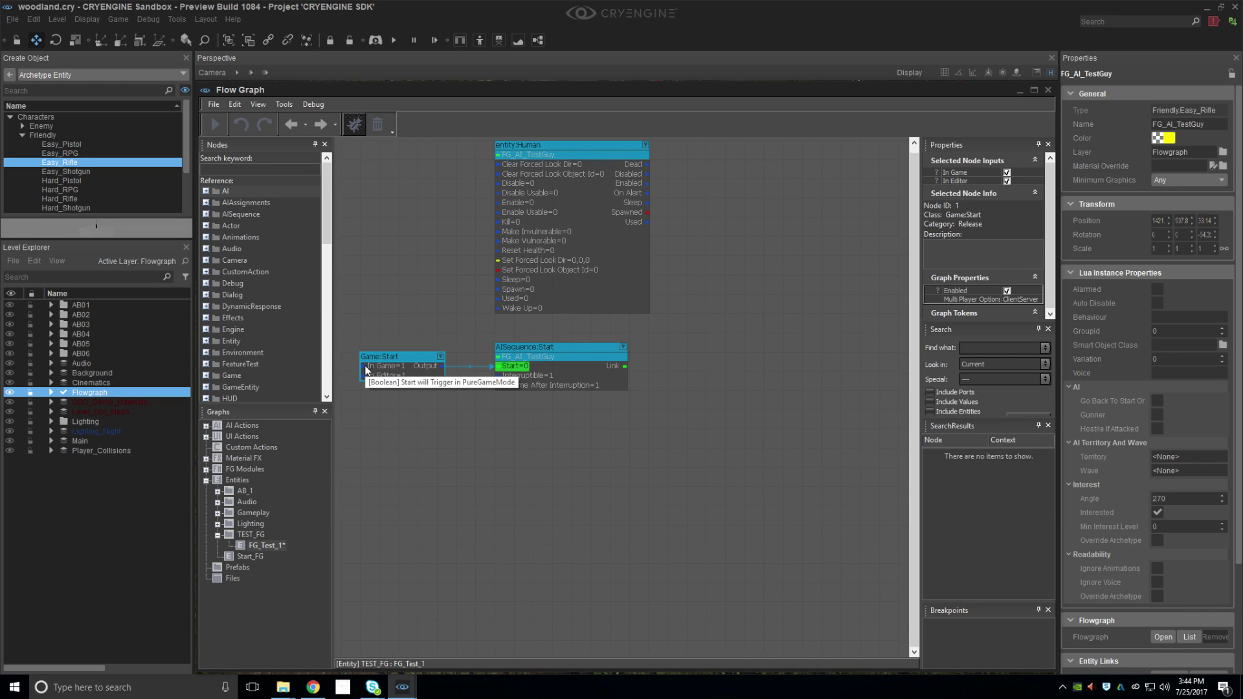
pyautogui.click(638, 414)
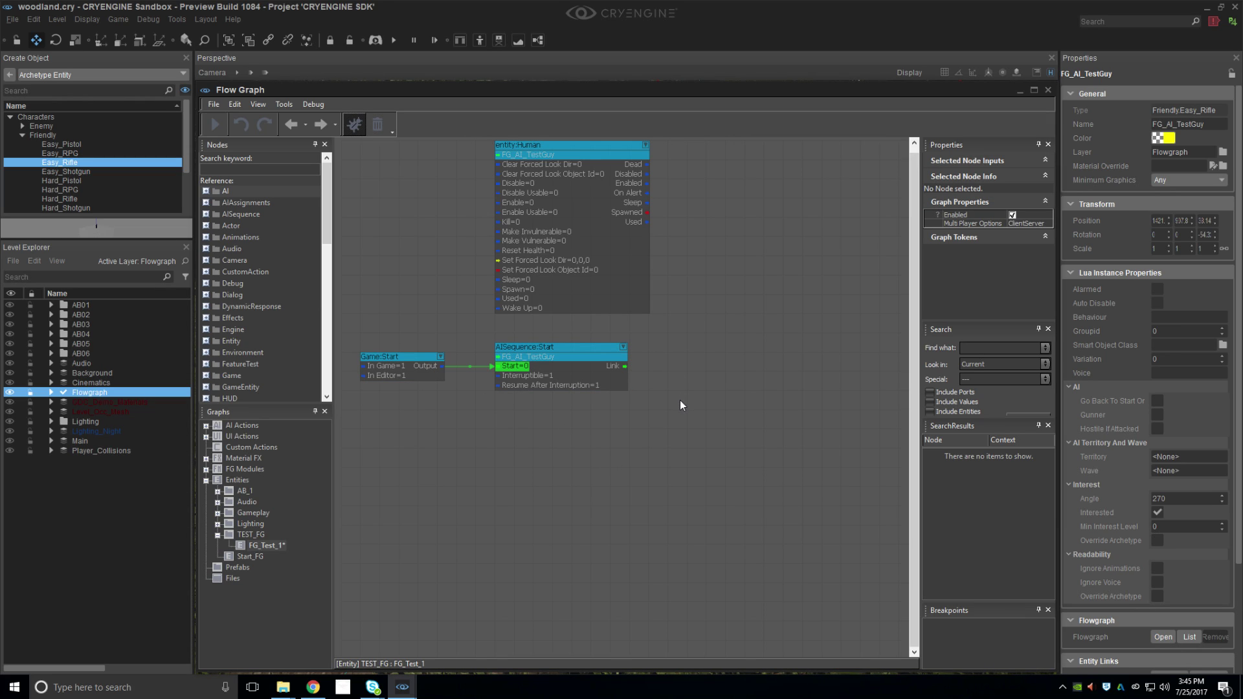
pyautogui.click(581, 371)
# - Add an AISequence:Move node beside the AISequence:Start node
pyautogui.click(671, 365)
pyautogui.rightClick(659, 366)
pyautogui.moveTo(682, 371)
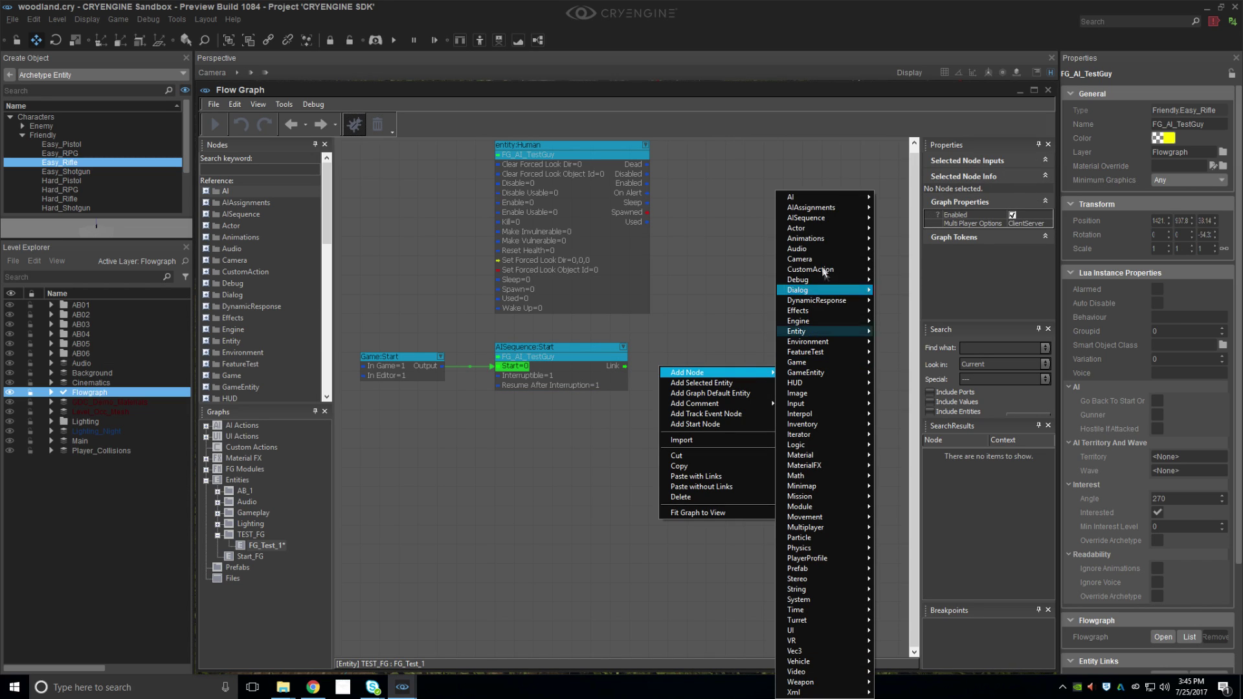
pyautogui.moveTo(824, 219)
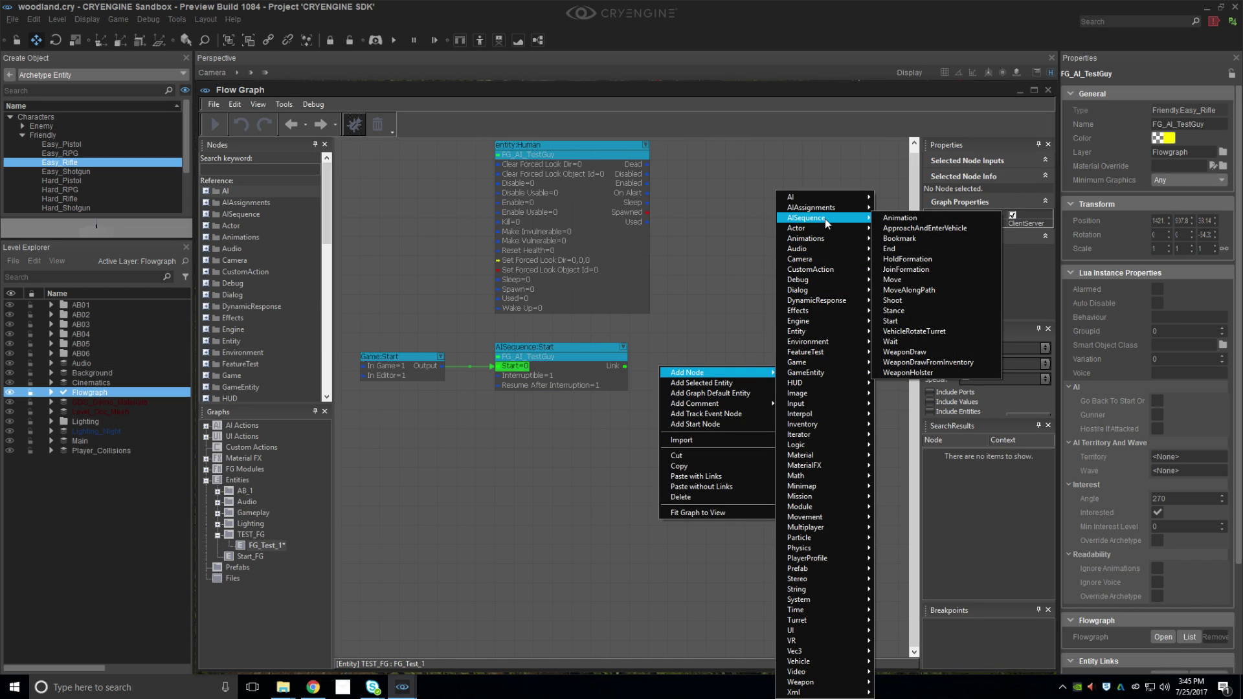
pyautogui.click(914, 279)
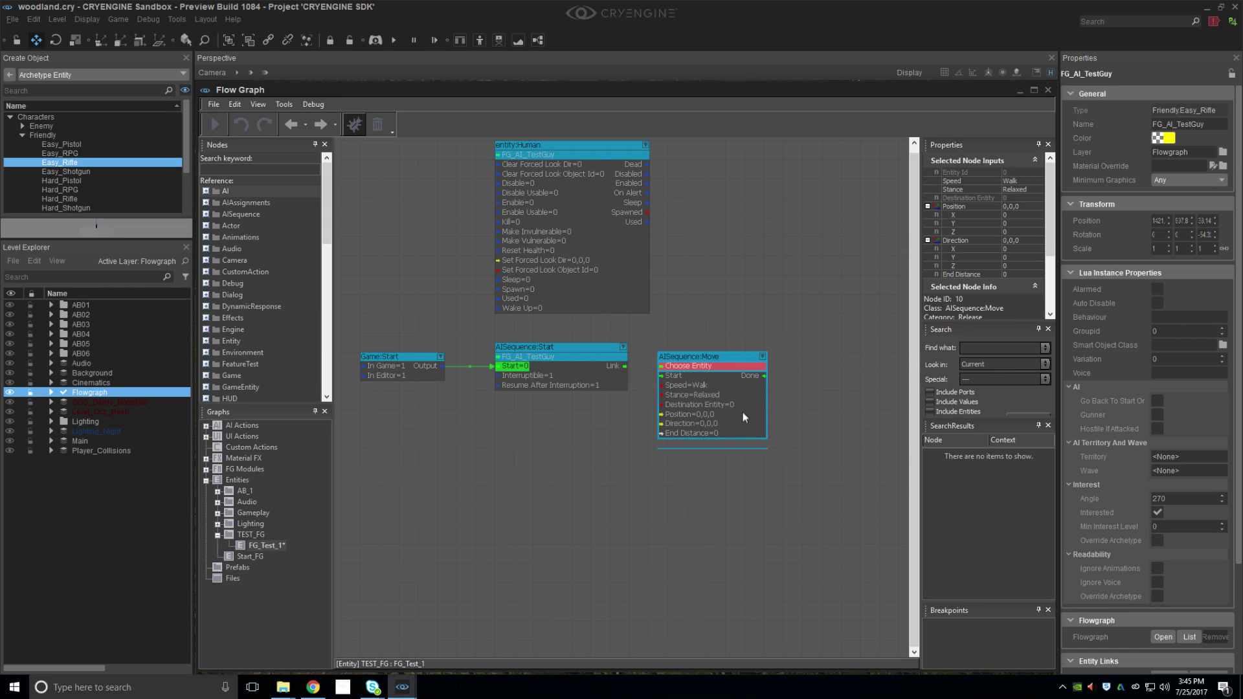
# - Connect AISequence:Start's Link output to AISequence:Move's Start input and assign the FG_AI_TestGuy entity to the Move node
pyautogui.moveTo(624, 367); pyautogui.dragTo(661, 367)
pyautogui.click(605, 392)
pyautogui.click(573, 371)
pyautogui.rightClick(709, 356)
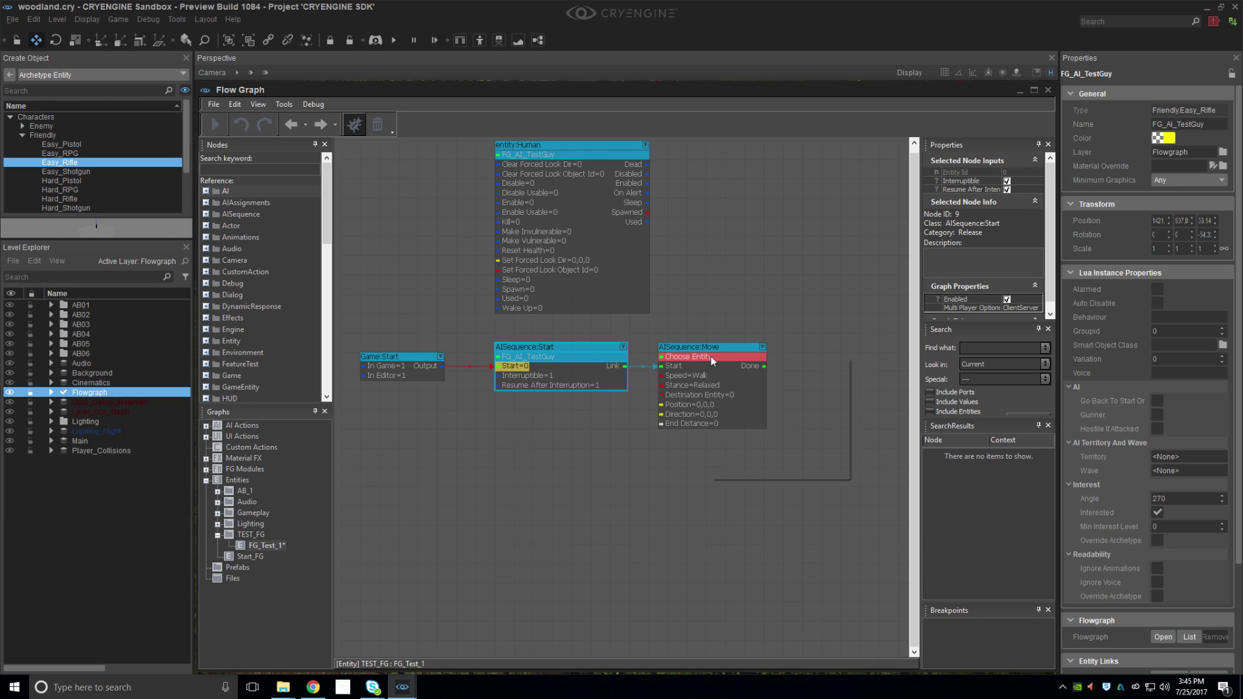
pyautogui.click(727, 362)
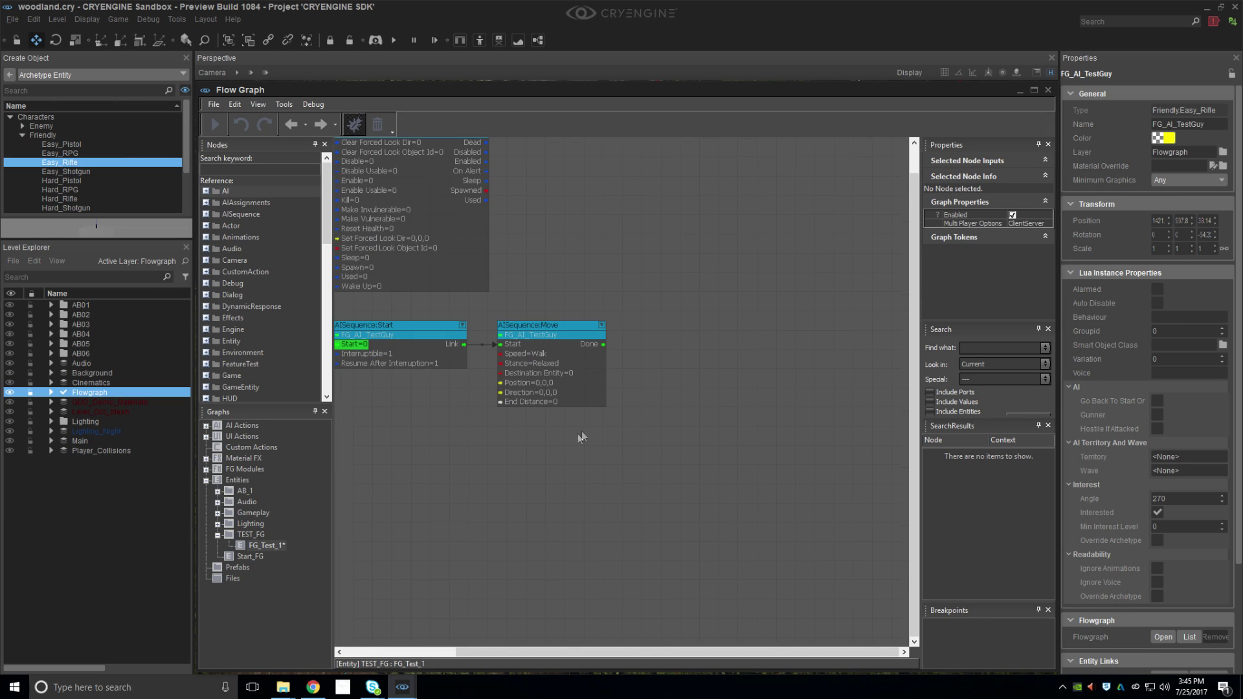
# - Add an AISequence:End node beside the AISequence:Move node
pyautogui.rightClick(638, 345)
pyautogui.moveTo(670, 351)
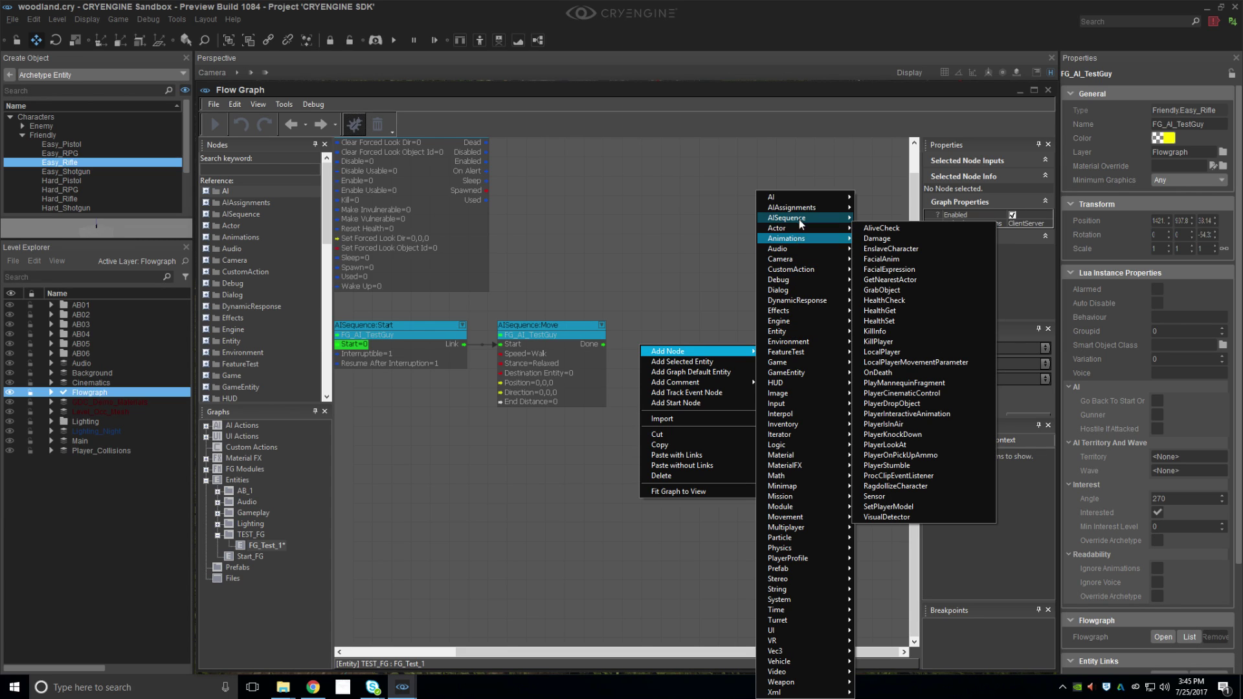
pyautogui.moveTo(800, 221)
pyautogui.click(871, 248)
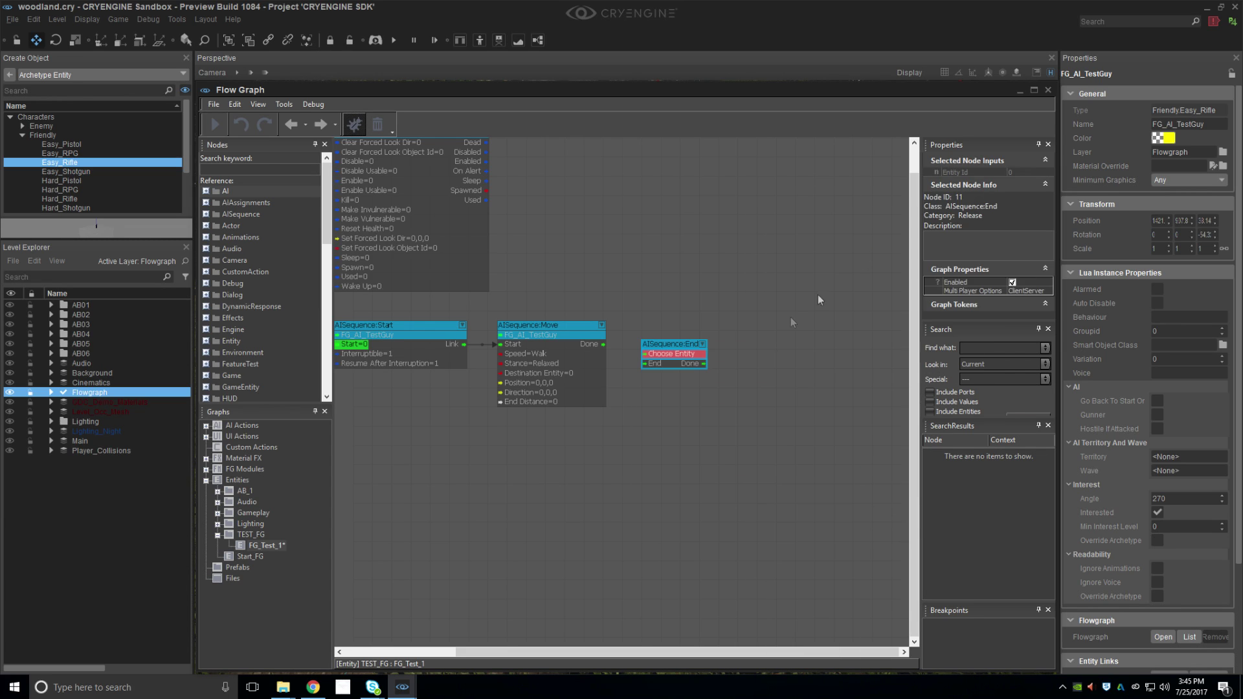
# - Assign the FG_AI_TestGuy entity to the AISequence:End node and connect AISequence:Move's Done output to its End input
pyautogui.click(586, 383)
pyautogui.rightClick(663, 353)
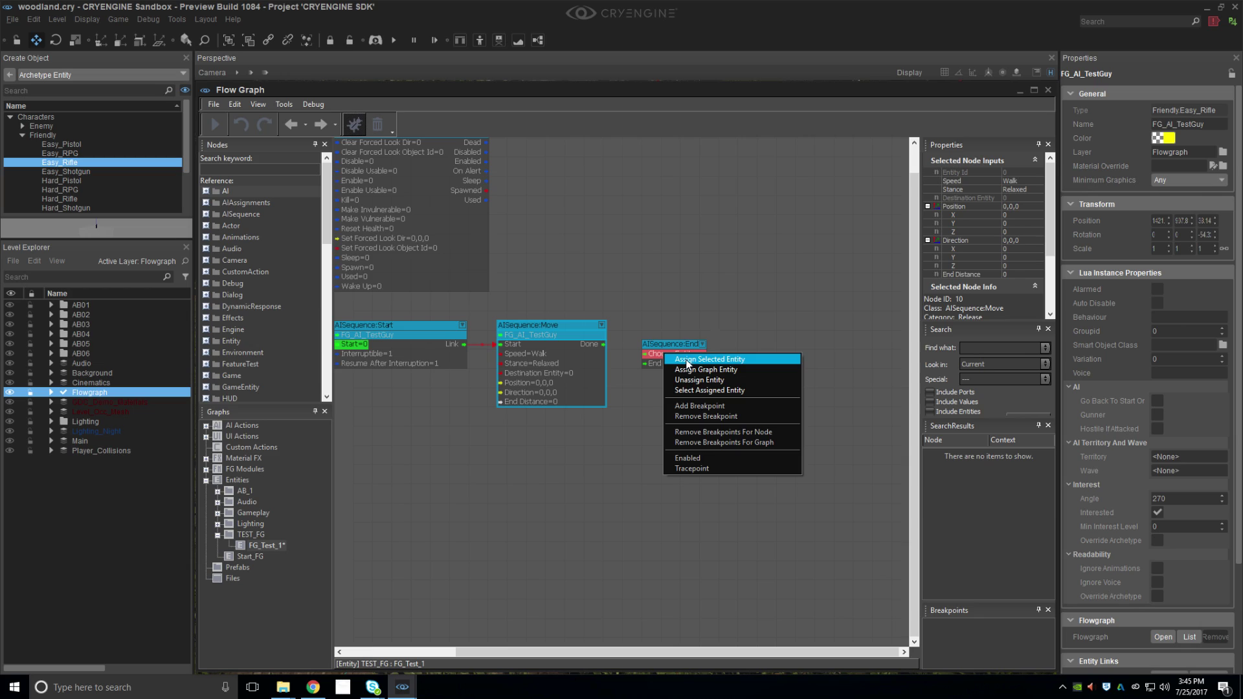
pyautogui.click(677, 354)
pyautogui.moveTo(600, 344); pyautogui.dragTo(651, 346)
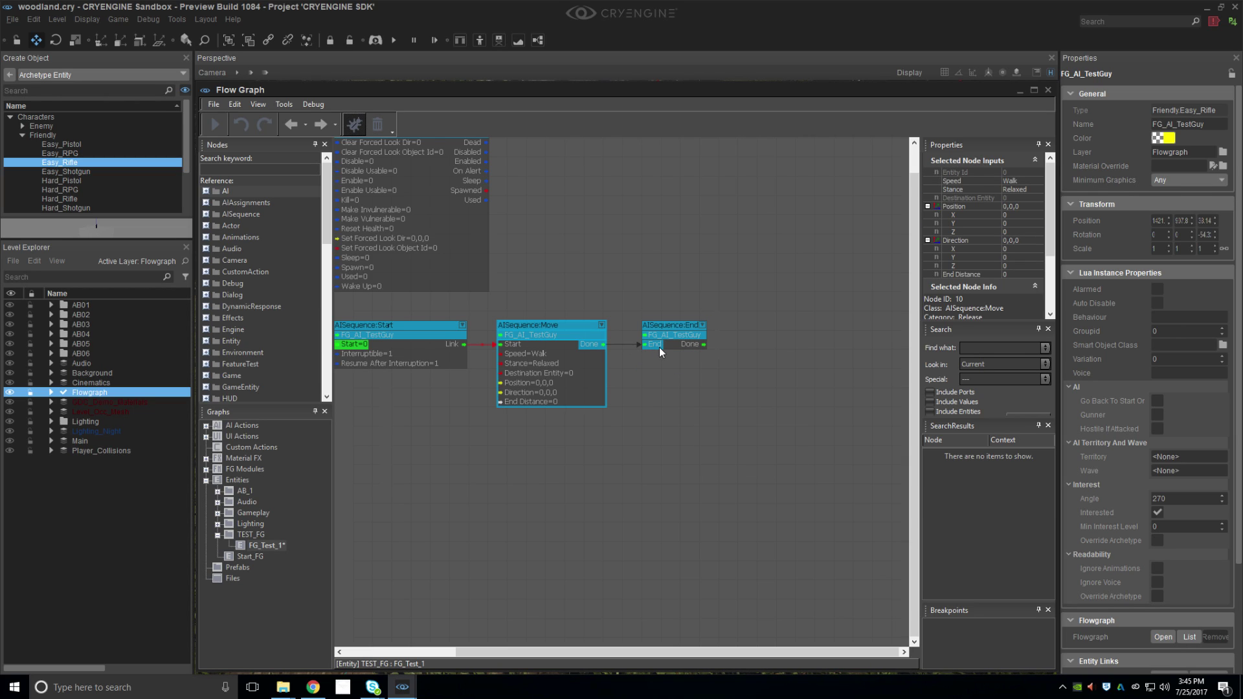
pyautogui.click(577, 411)
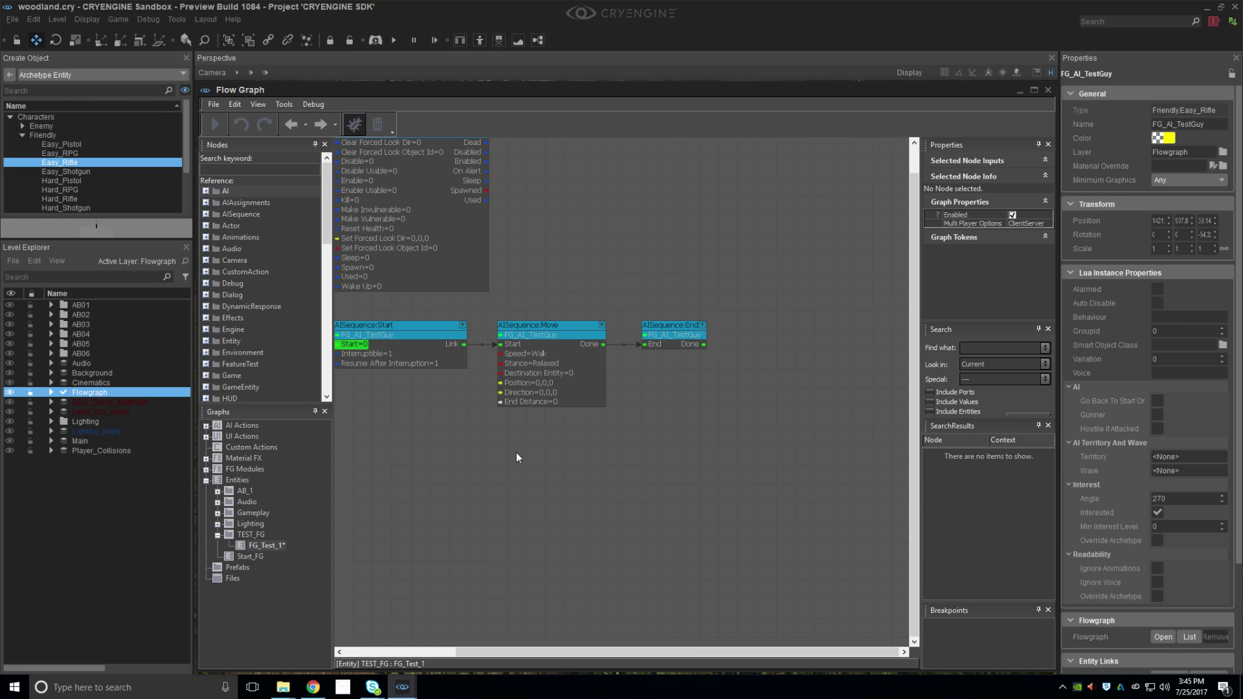
pyautogui.moveTo(516, 457); pyautogui.dragTo(574, 453, button='right')
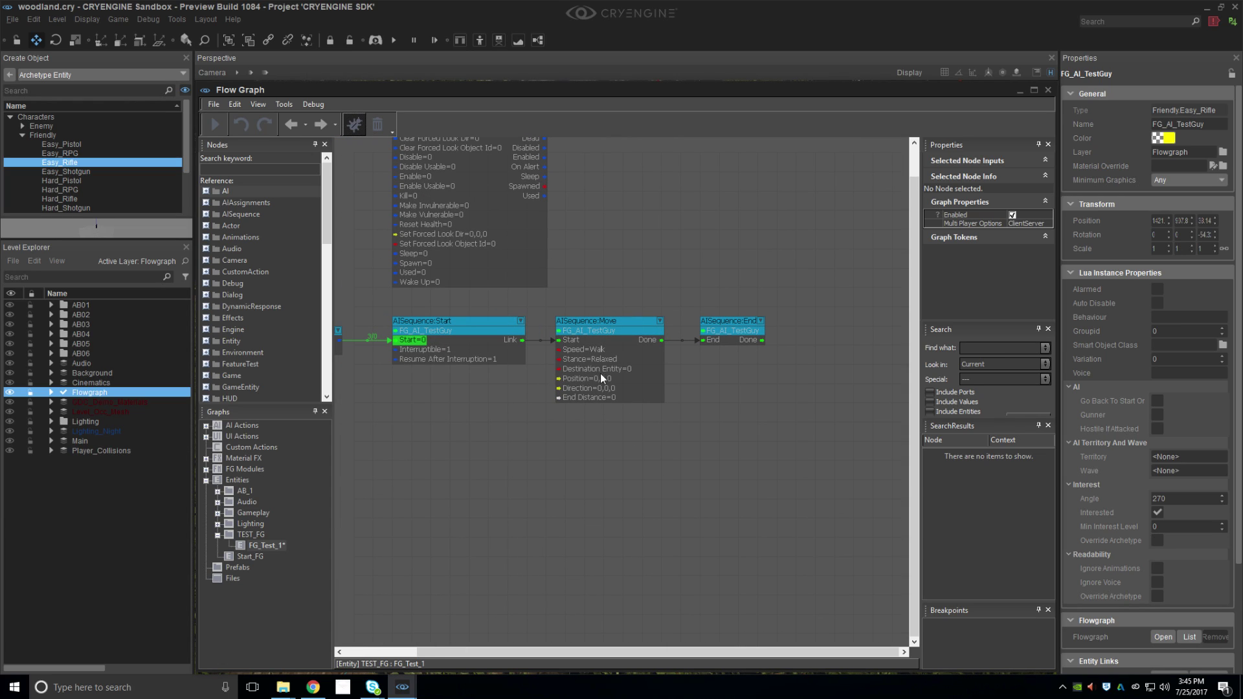
# - Place an AI Tag Point on the dirt path beside the reflective sphere, some distance from the test character
pyautogui.click(1021, 88)
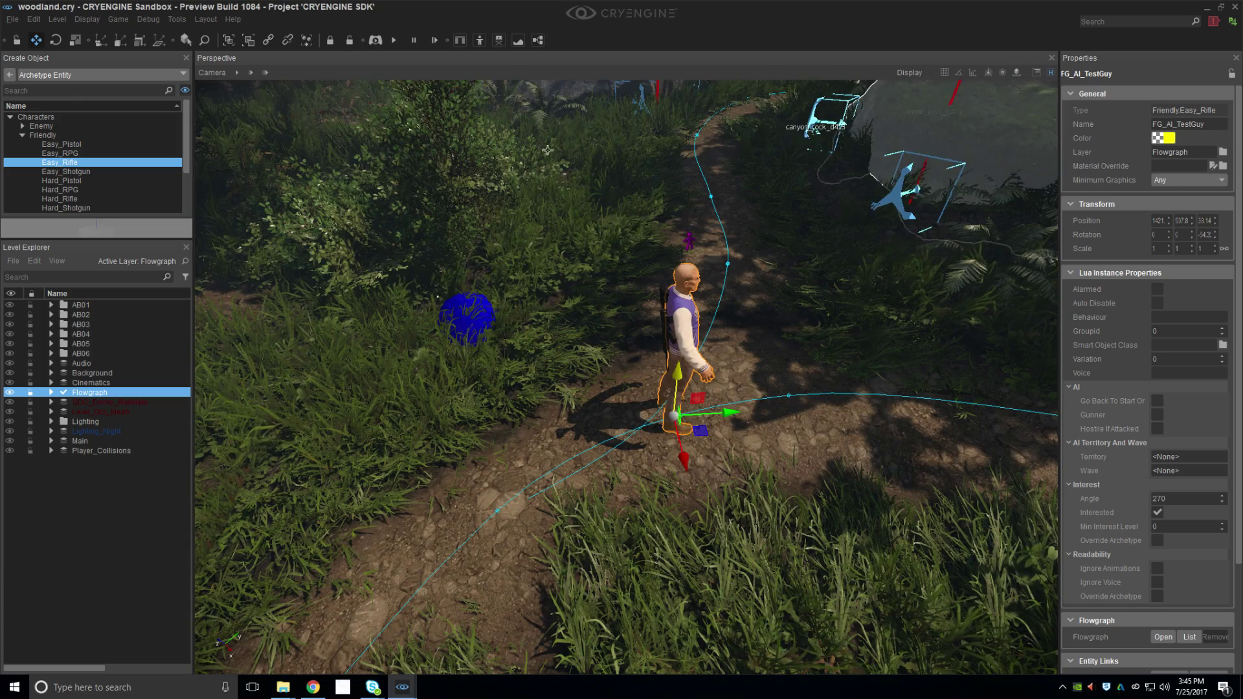
pyautogui.click(10, 75)
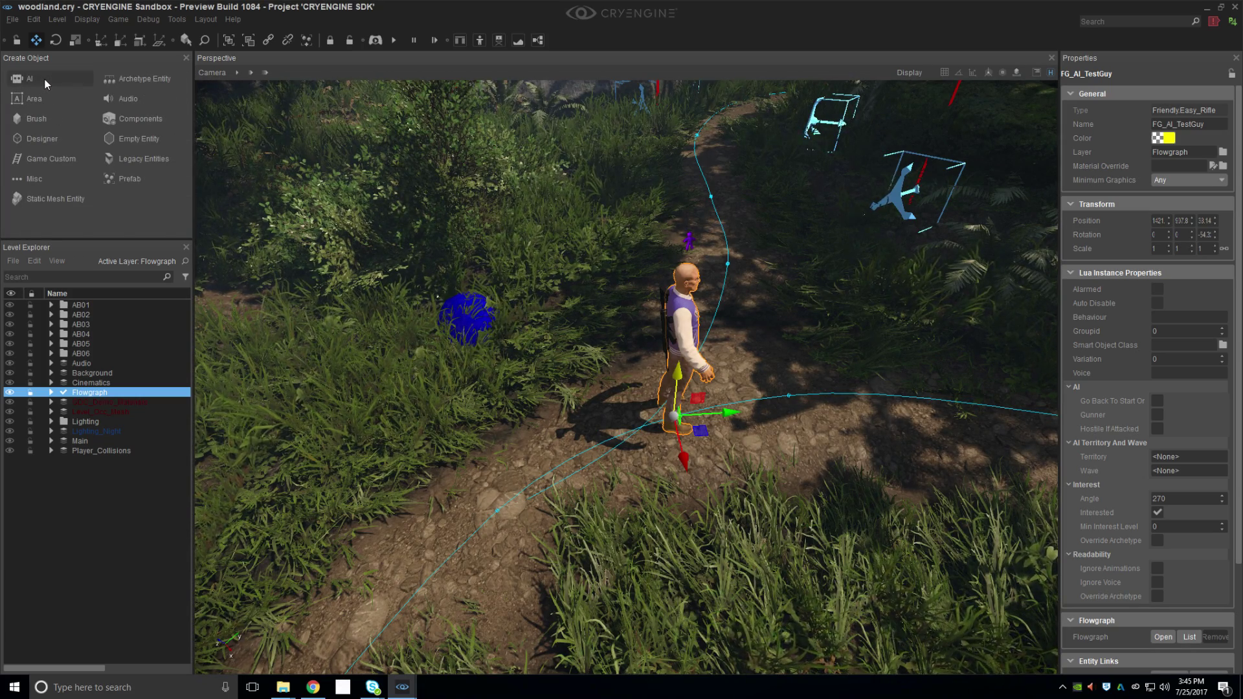
pyautogui.click(18, 80)
pyautogui.click(48, 166)
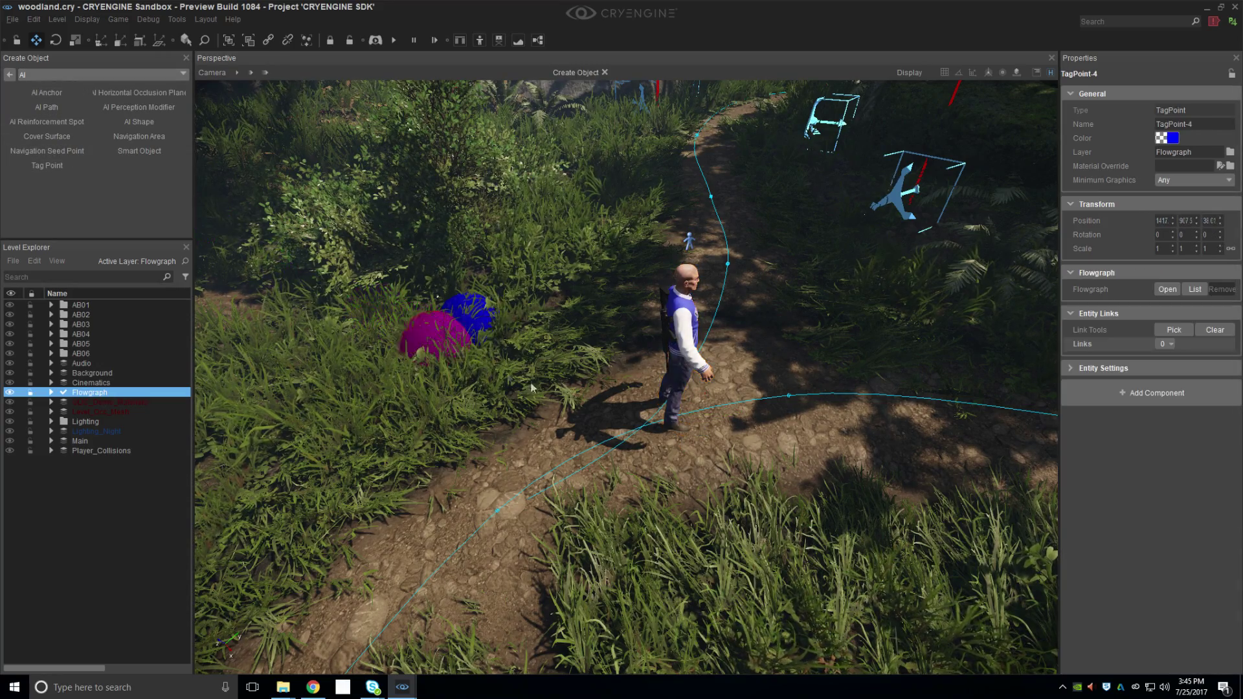
pyautogui.moveTo(572, 414); pyautogui.dragTo(599, 421, button='right')
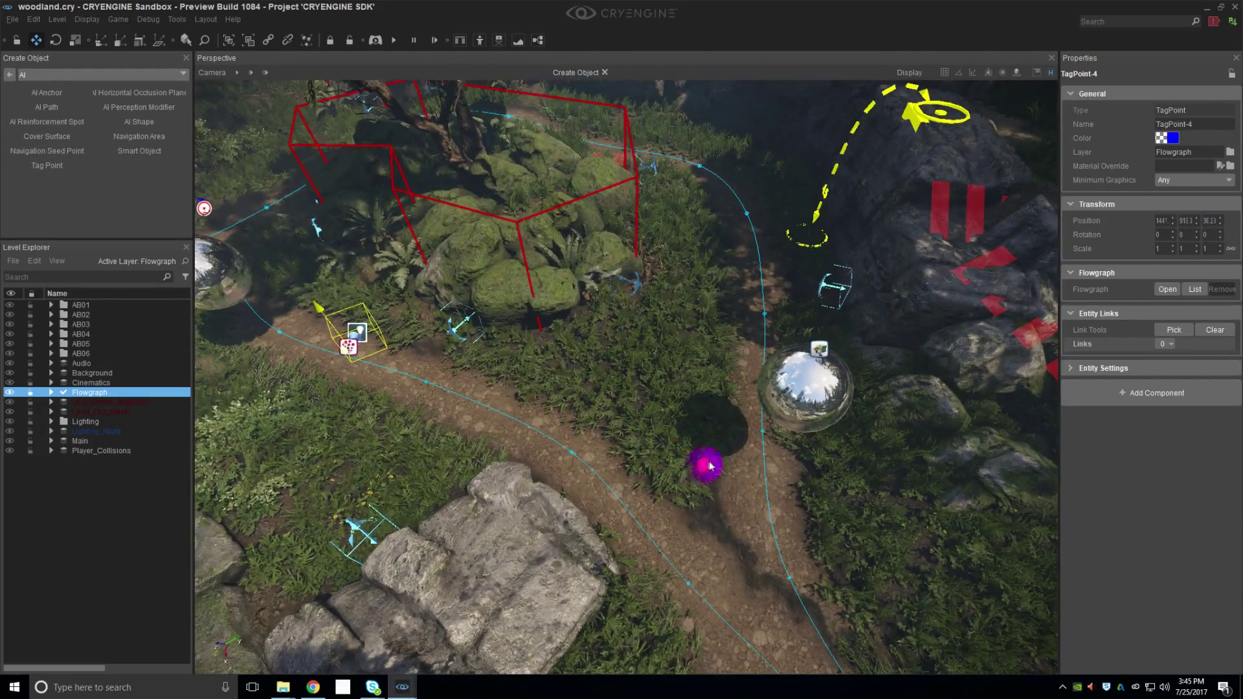
pyautogui.click(735, 477)
# - Rename the new tag point as FG_testguy_tp1
pyautogui.click(1203, 124)
pyautogui.write('FG')
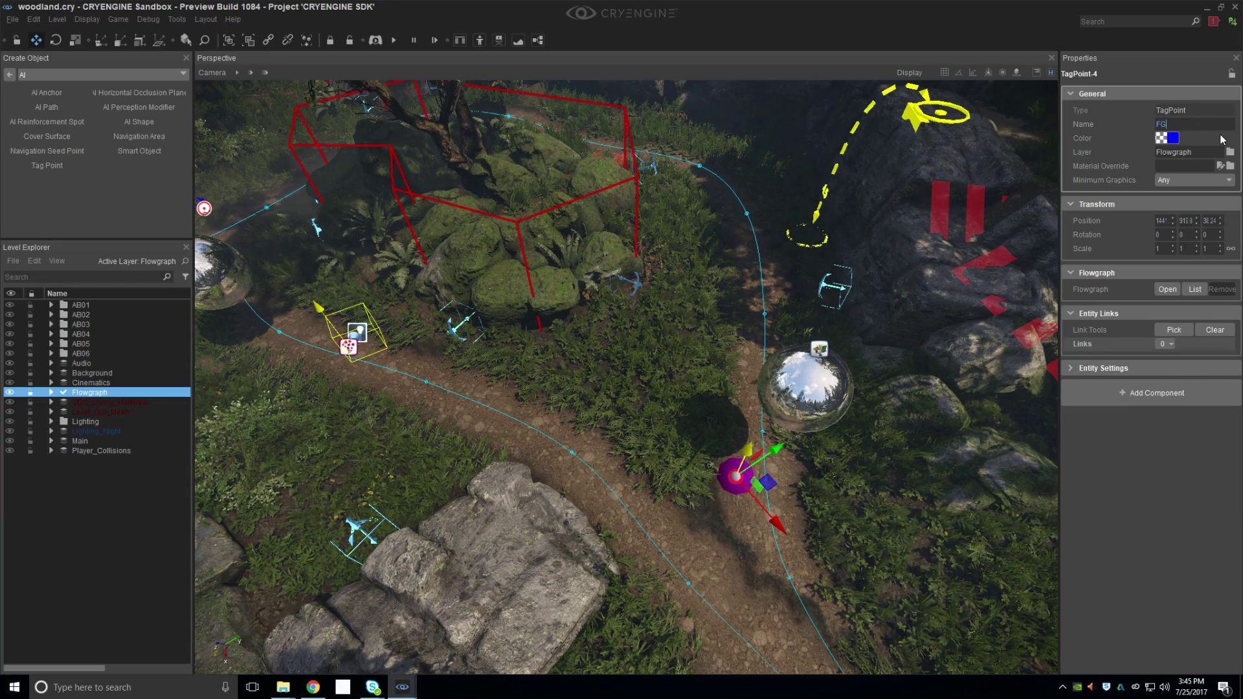
pyautogui.write('_test')
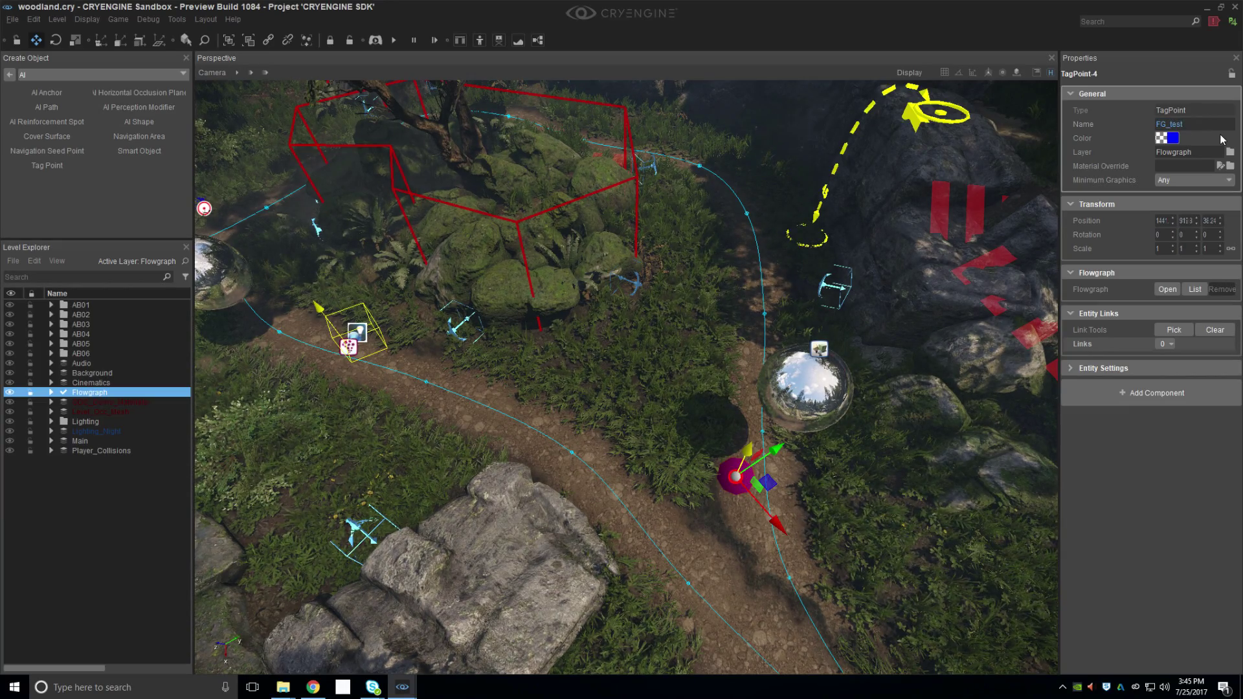
pyautogui.write('guy_tp1')
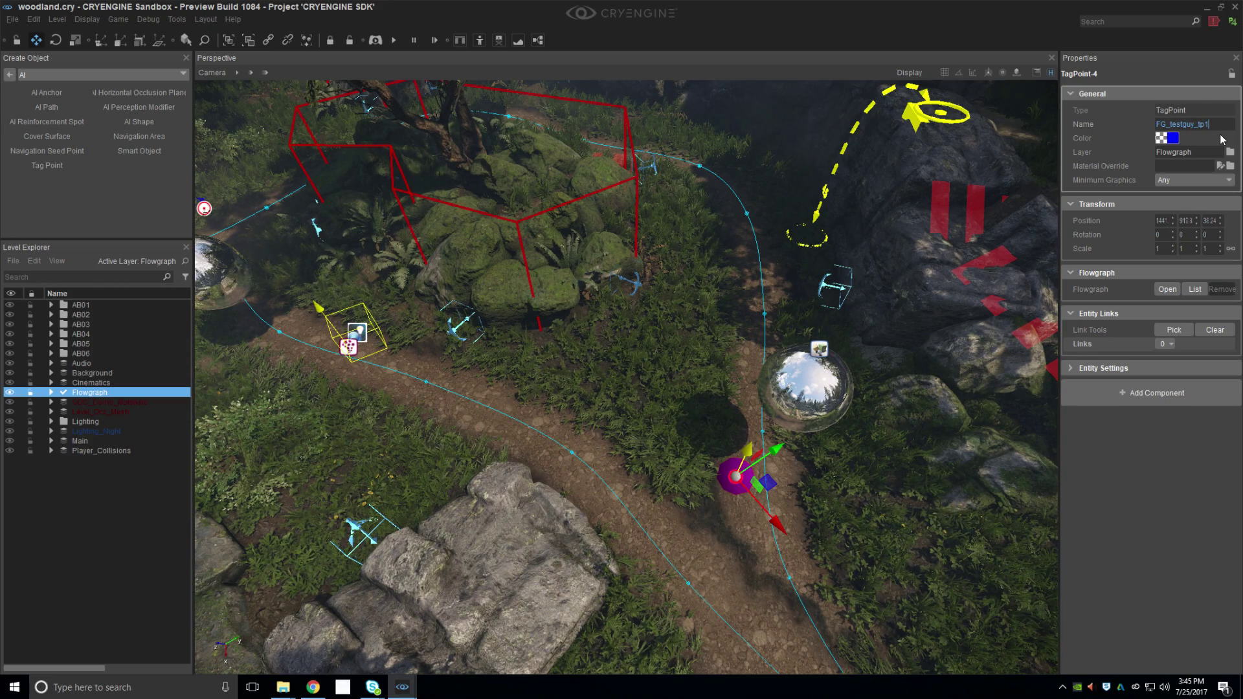
pyautogui.press('Return')
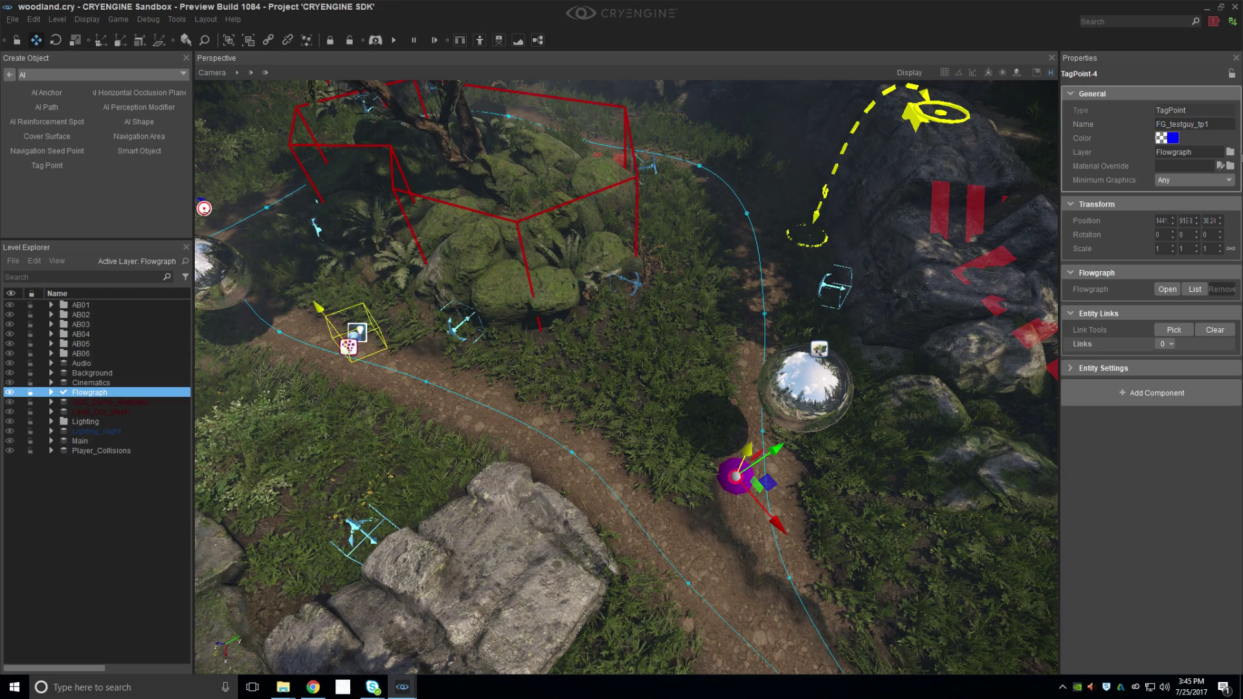
# - Add the selected FG_testguy_tp1 entity to the flow graph as a node directly below AISequence:Move
pyautogui.press('a')
pyautogui.moveTo(745, 478); pyautogui.dragTo(632, 457, button='right')
pyautogui.moveTo(402, 687)
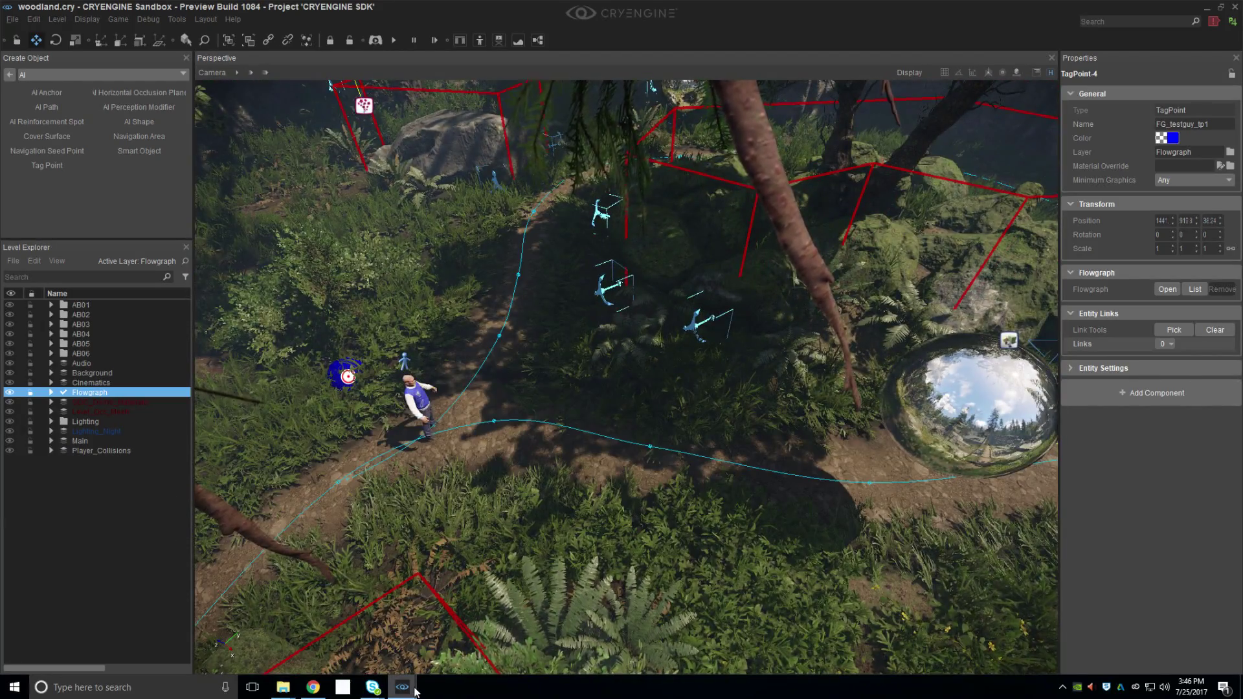
pyautogui.click(437, 654)
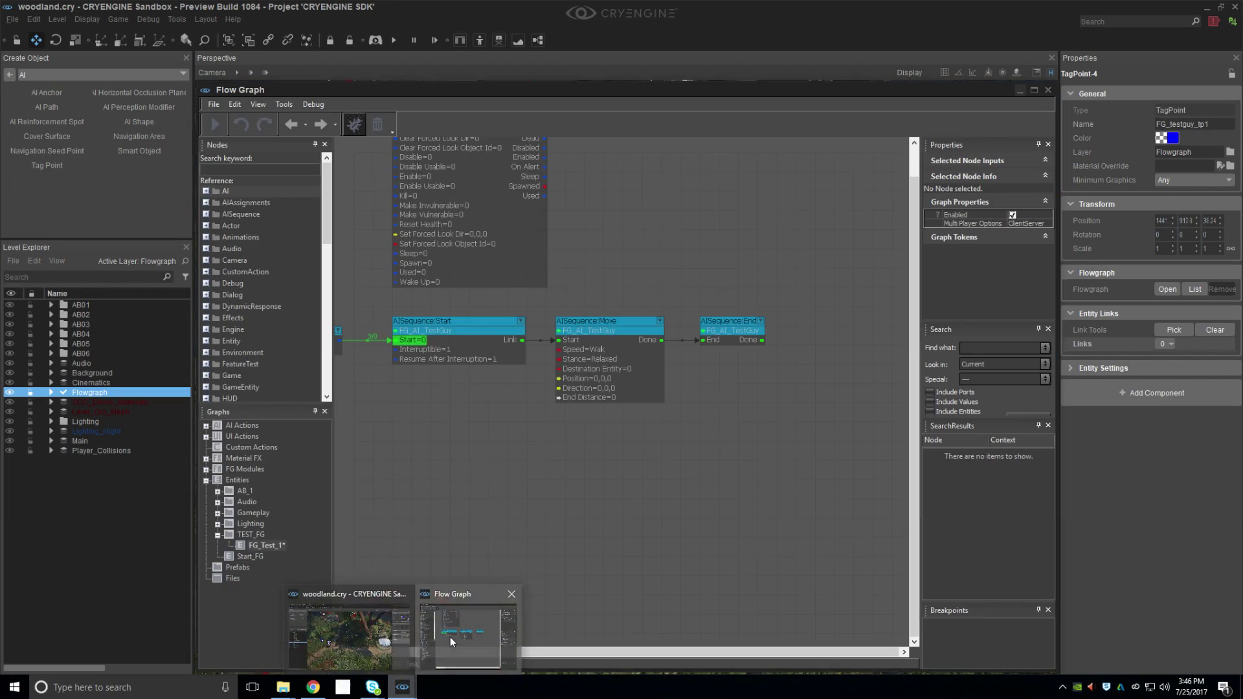
pyautogui.rightClick(565, 425)
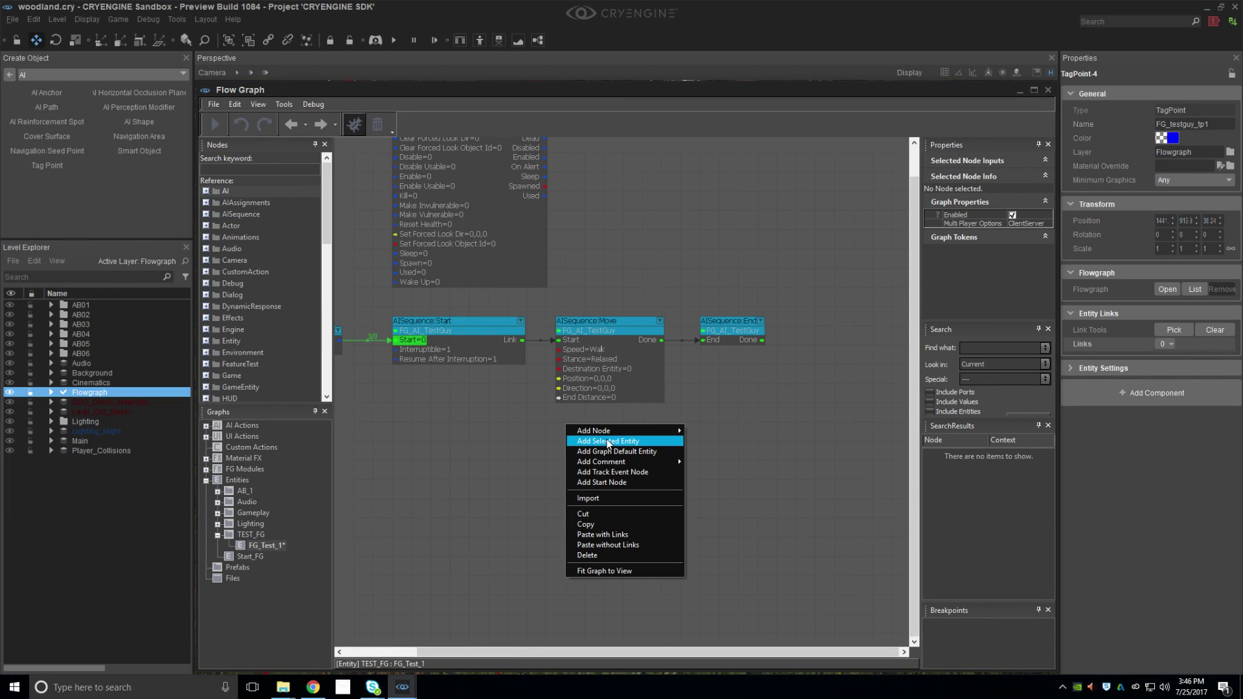
pyautogui.rightClick(533, 425)
pyautogui.rightClick(573, 419)
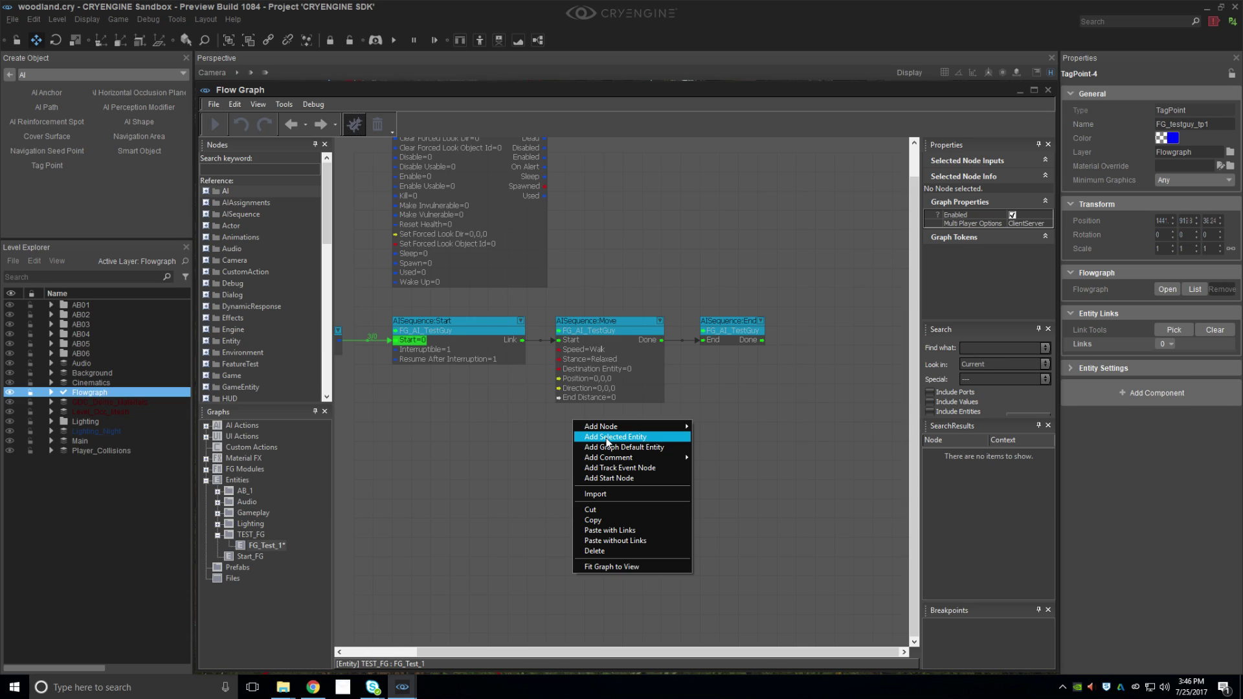
pyautogui.click(606, 438)
pyautogui.moveTo(606, 438); pyautogui.dragTo(599, 472)
pyautogui.click(587, 488)
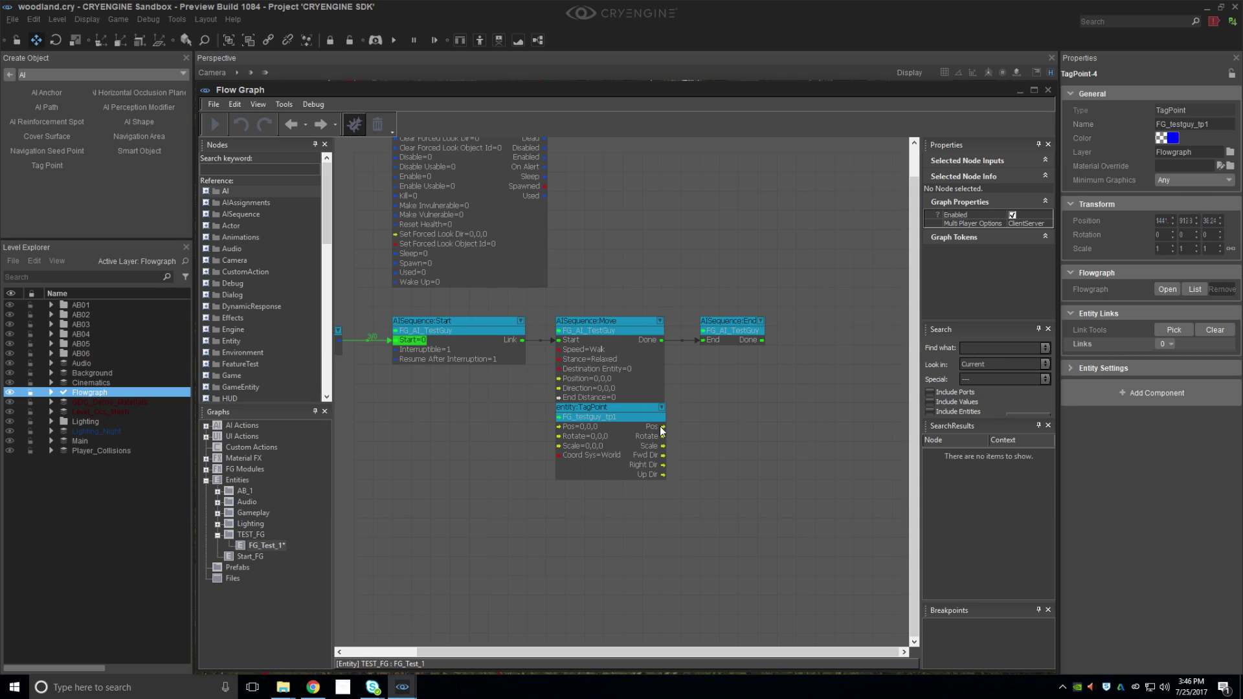
# - Connect the TagPoint node's Pos output to AISequence:Move's Position input and shift the AISequence:End node farther from the Move node
pyautogui.moveTo(662, 427); pyautogui.dragTo(591, 382)
pyautogui.moveTo(725, 329); pyautogui.dragTo(772, 322)
# - Disable Interruptible and Resume After Interruption on the AISequence:Start node
pyautogui.click(475, 353)
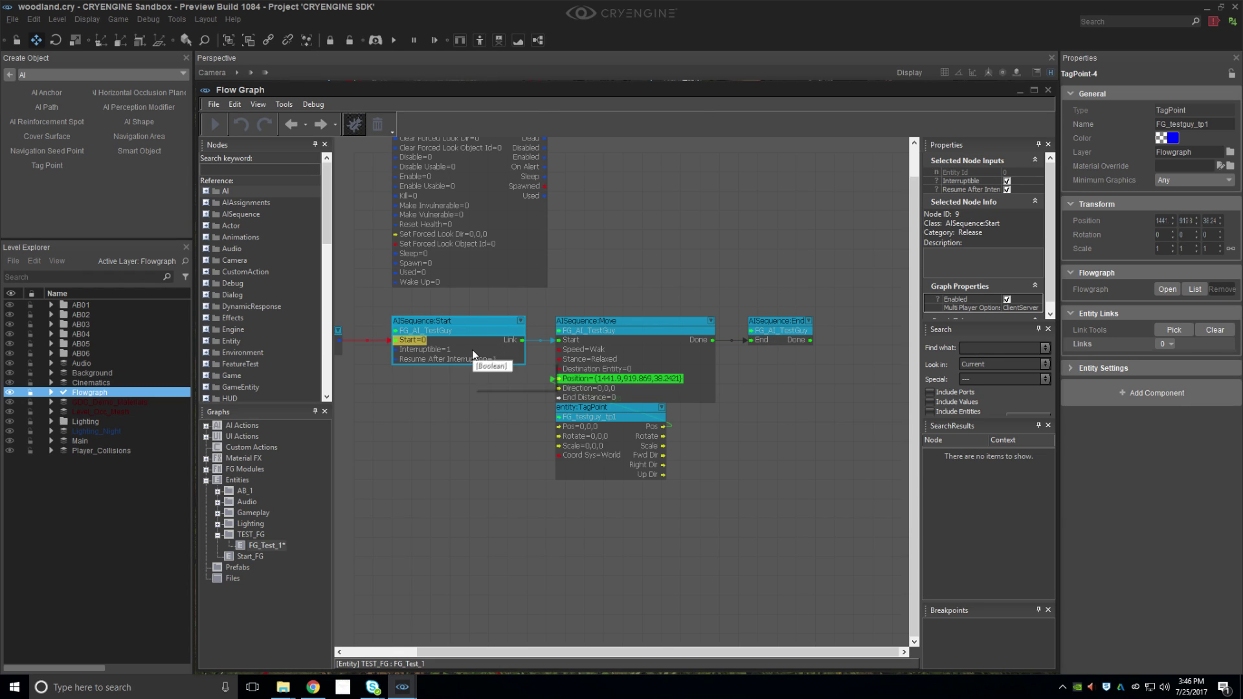
pyautogui.click(1007, 181)
pyautogui.click(1008, 189)
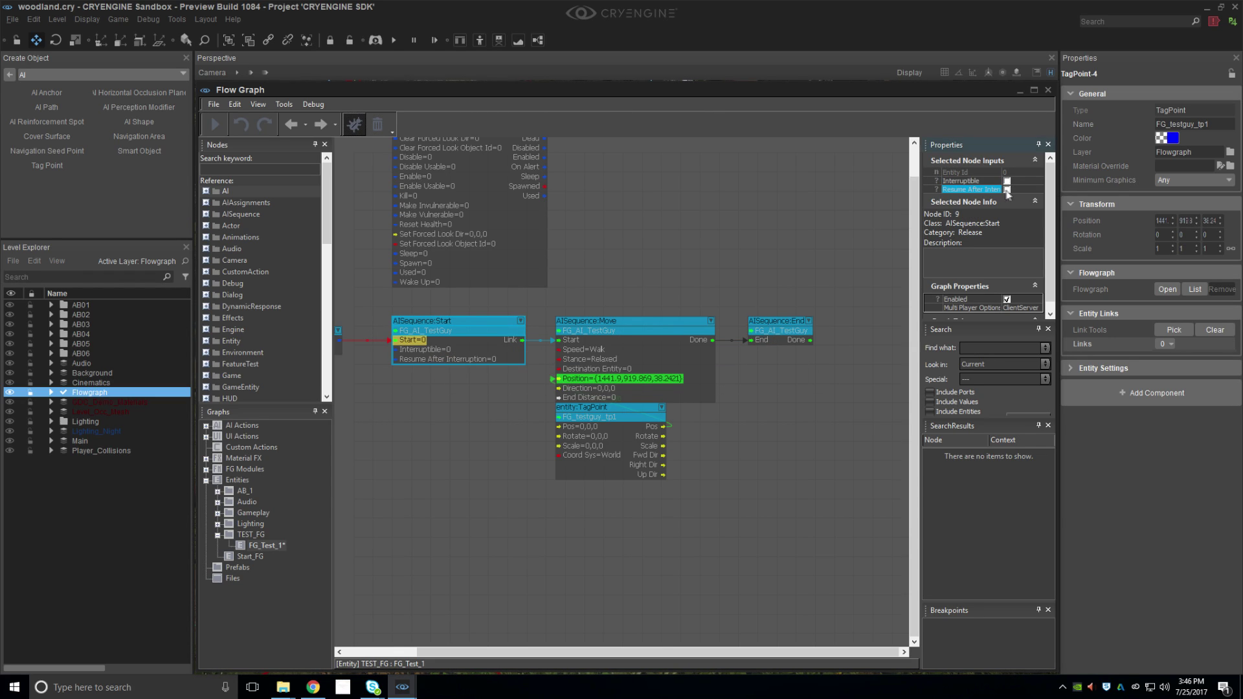
pyautogui.click(421, 367)
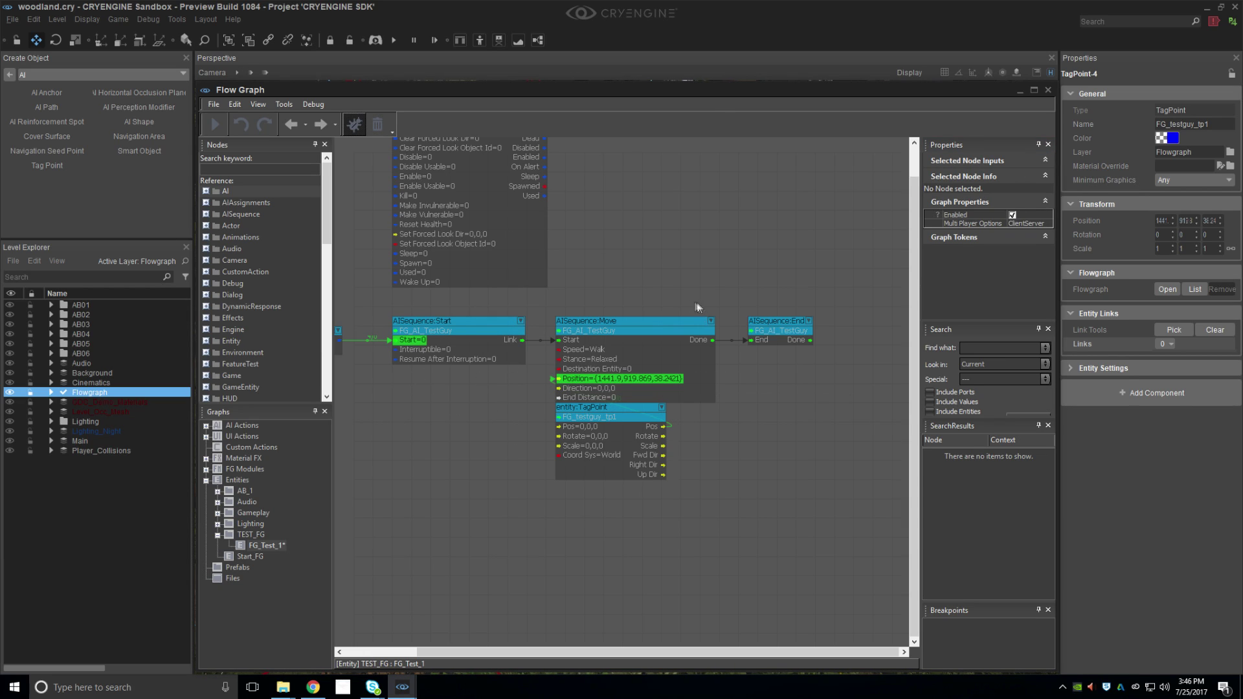
# - Review the Move and End nodes, and switch flow graph debugging off and back on to clear the port highlights
pyautogui.click(643, 354)
pyautogui.click(774, 457)
pyautogui.click(779, 340)
pyautogui.click(770, 347)
pyautogui.click(355, 132)
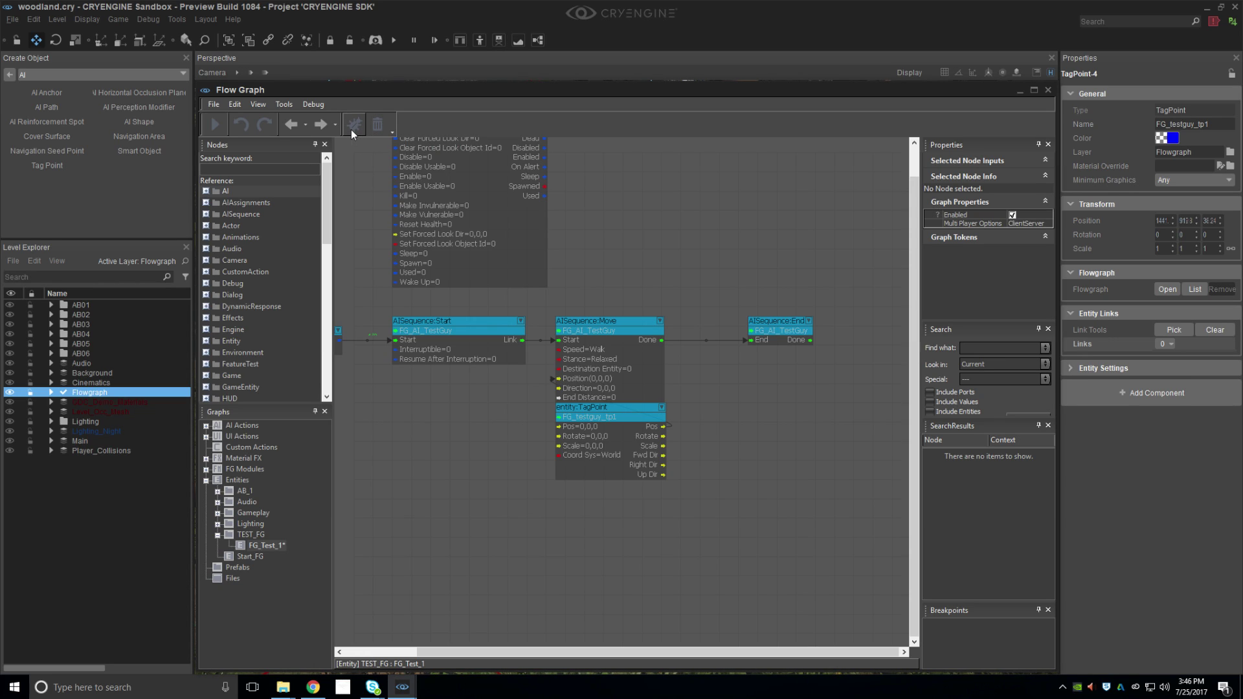
pyautogui.click(353, 128)
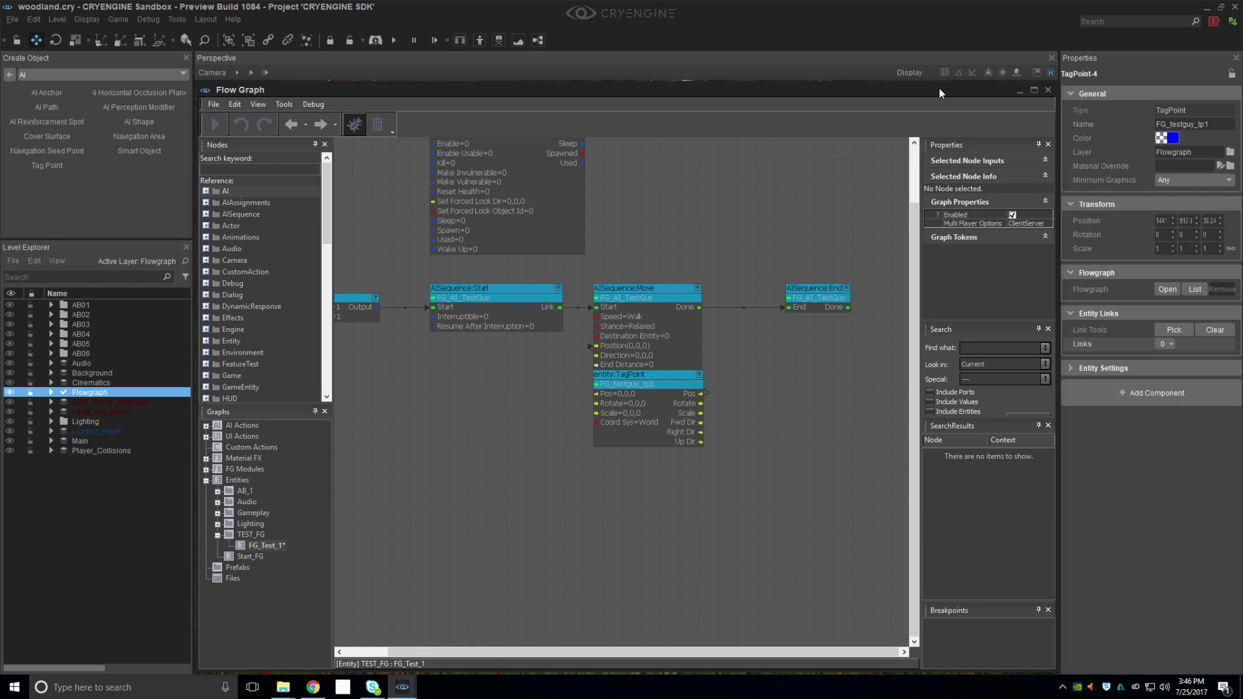
# - Move the Flow Graph window clear of the viewport and play the level to watch the test character walk to the tag point
pyautogui.moveTo(939, 88); pyautogui.dragTo(945, 653)
pyautogui.moveTo(842, 363); pyautogui.dragTo(799, 479, button='right')
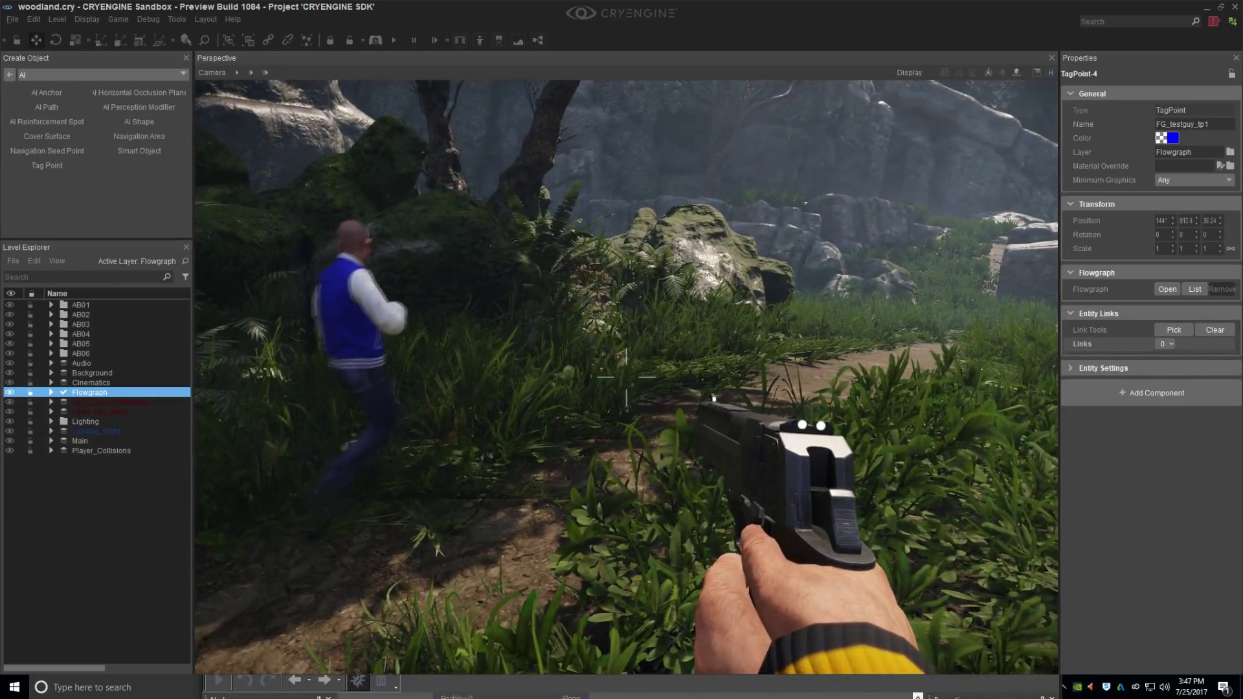
pyautogui.press('d')
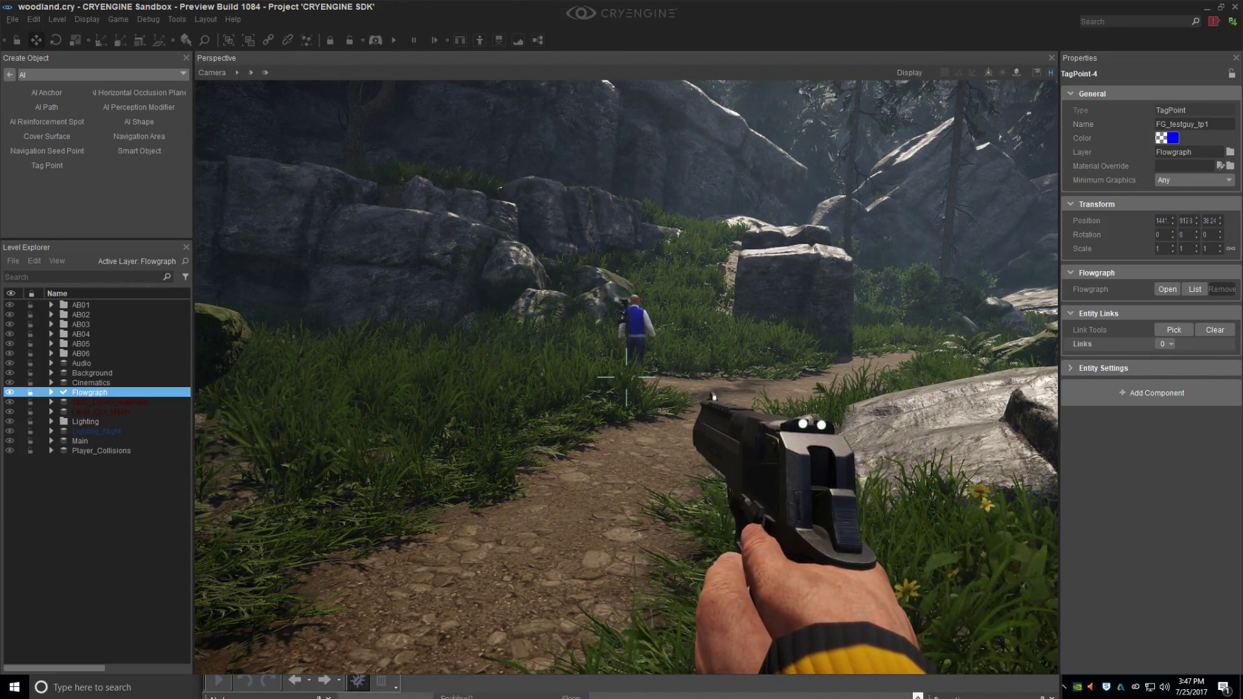
pyautogui.press('Escape')
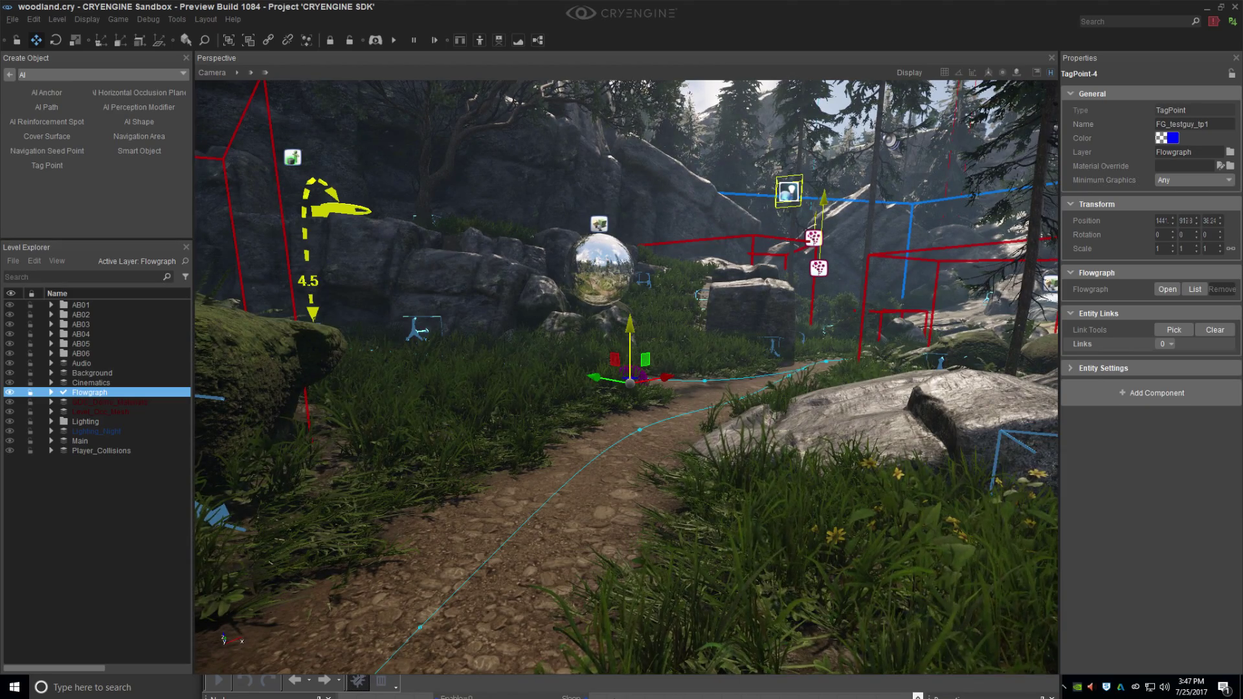
# - Bring the Flow Graph window back over the viewport, examine the triggered AI sequence ports, and clear the debug highlights
pyautogui.click(542, 682)
pyautogui.moveTo(540, 646); pyautogui.dragTo(525, 147)
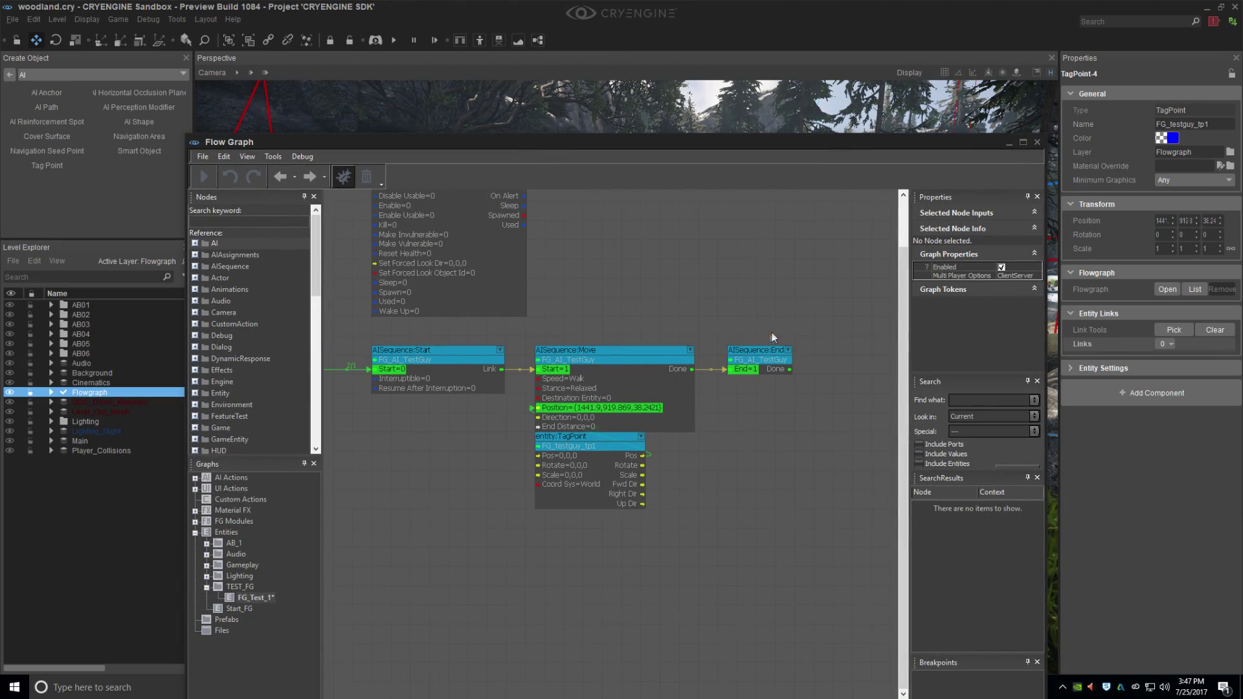
pyautogui.moveTo(680, 507); pyautogui.dragTo(703, 475, button='right')
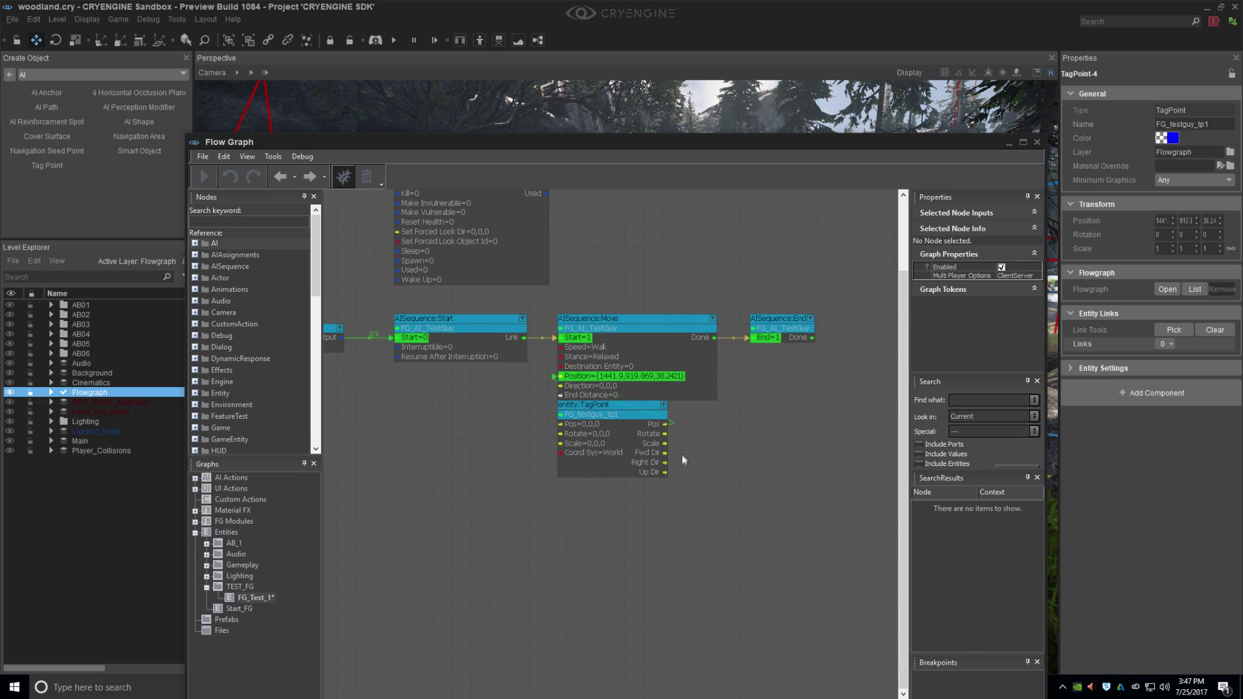
pyautogui.moveTo(665, 576); pyautogui.dragTo(672, 515, button='right')
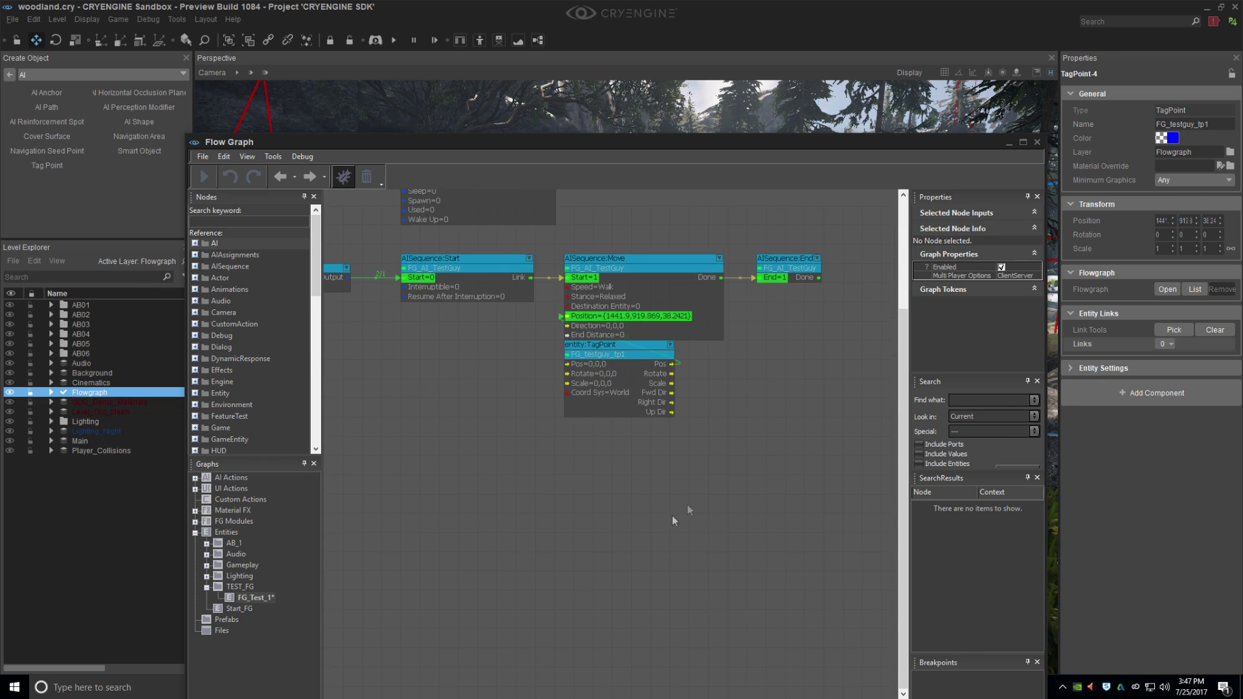
pyautogui.click(353, 178)
# - Set AISequence:Move's Speed to Run and its Stance to Alert
pyautogui.click(605, 286)
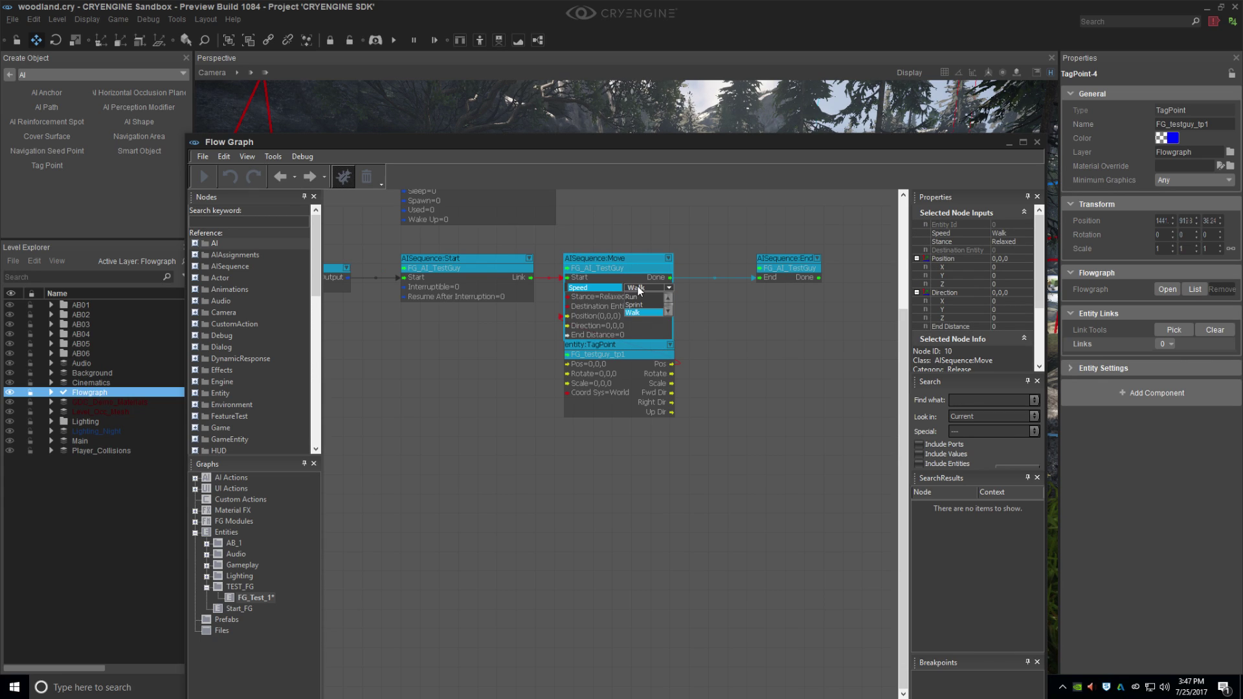
pyautogui.click(642, 298)
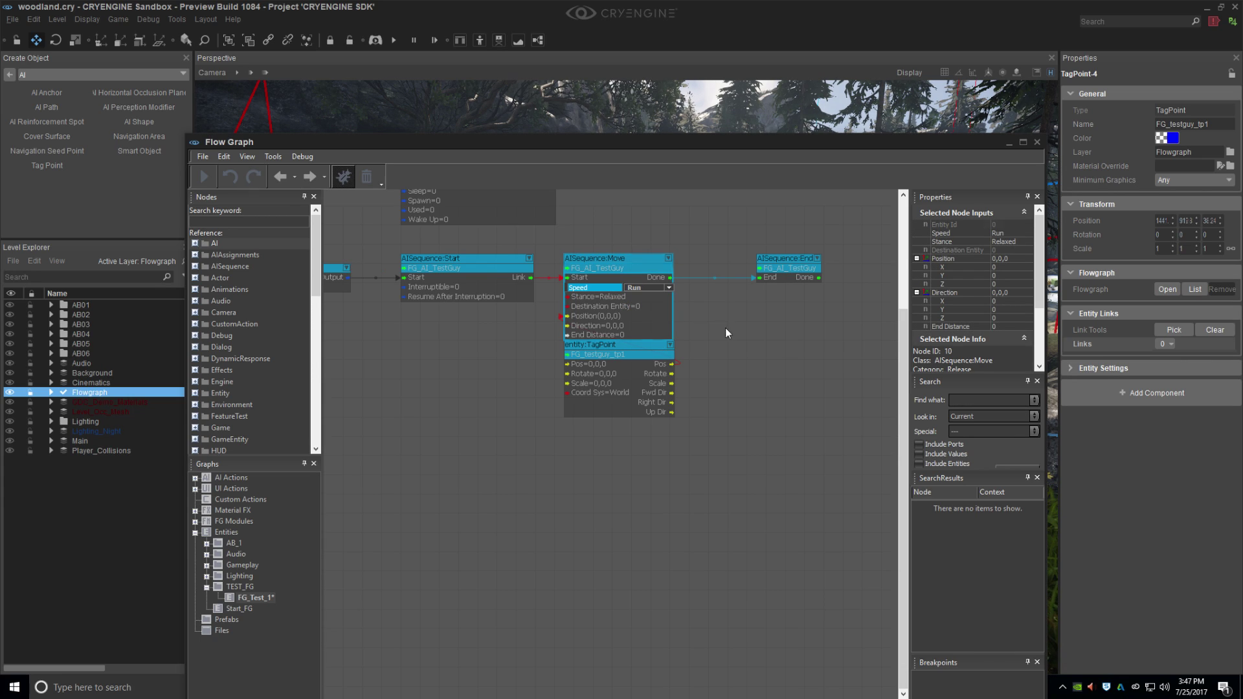
pyautogui.click(639, 297)
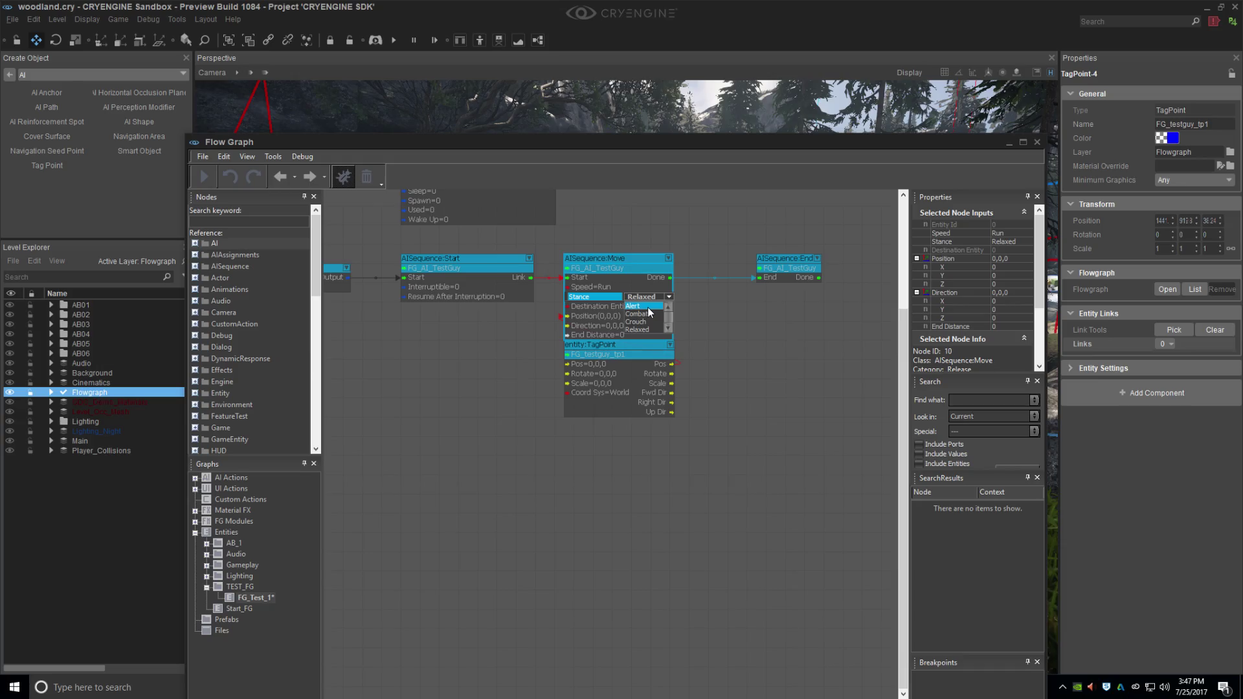
pyautogui.click(650, 306)
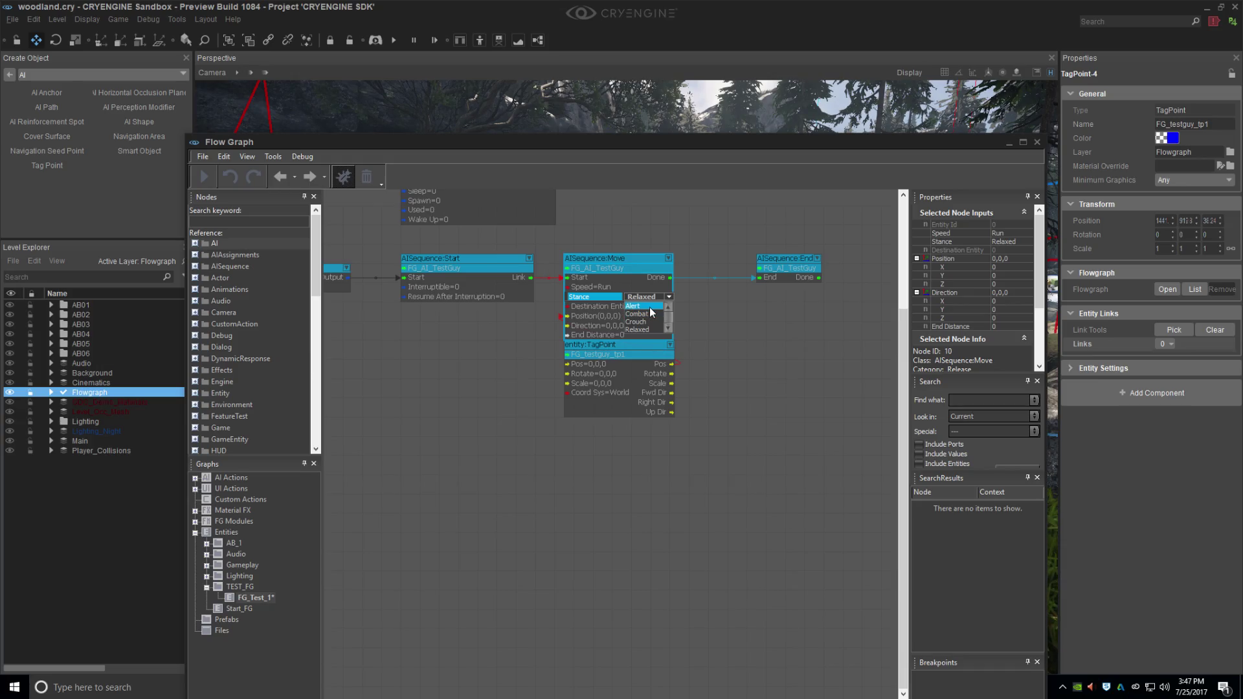
pyautogui.click(792, 379)
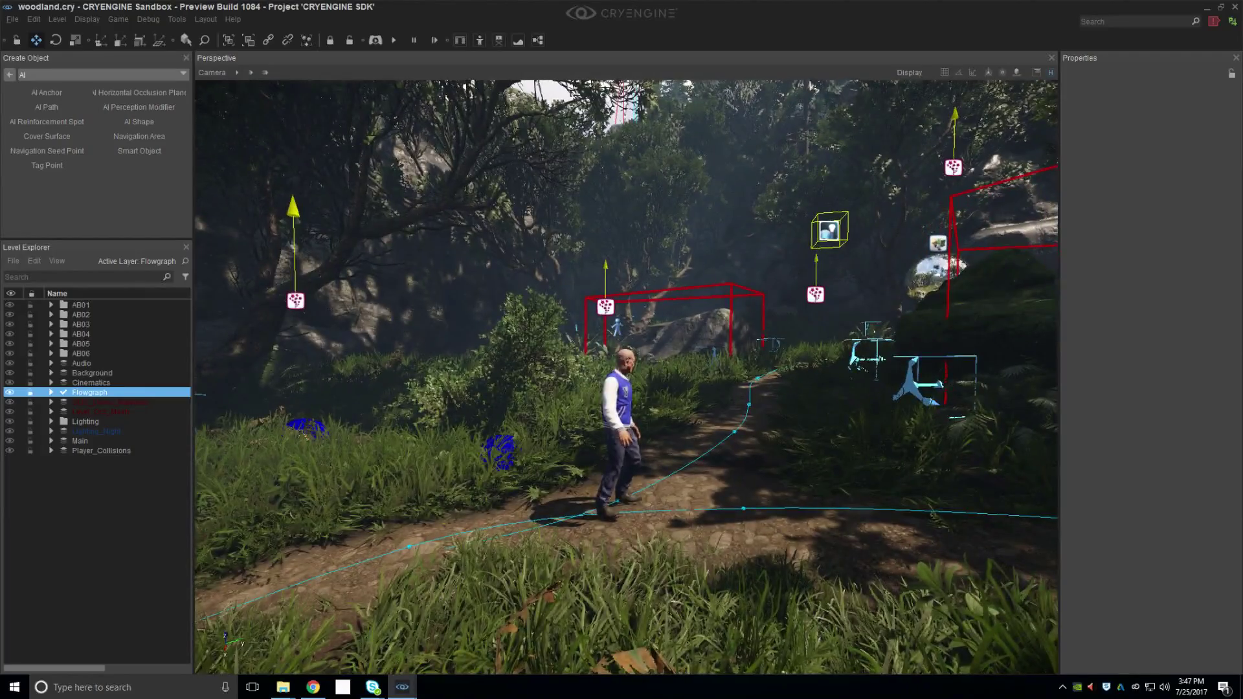
# - Play the level, follow the test character along the trail to check the new movement settings, and leave game mode
pyautogui.hotkey('ctrl', 'g')
pyautogui.press('w')
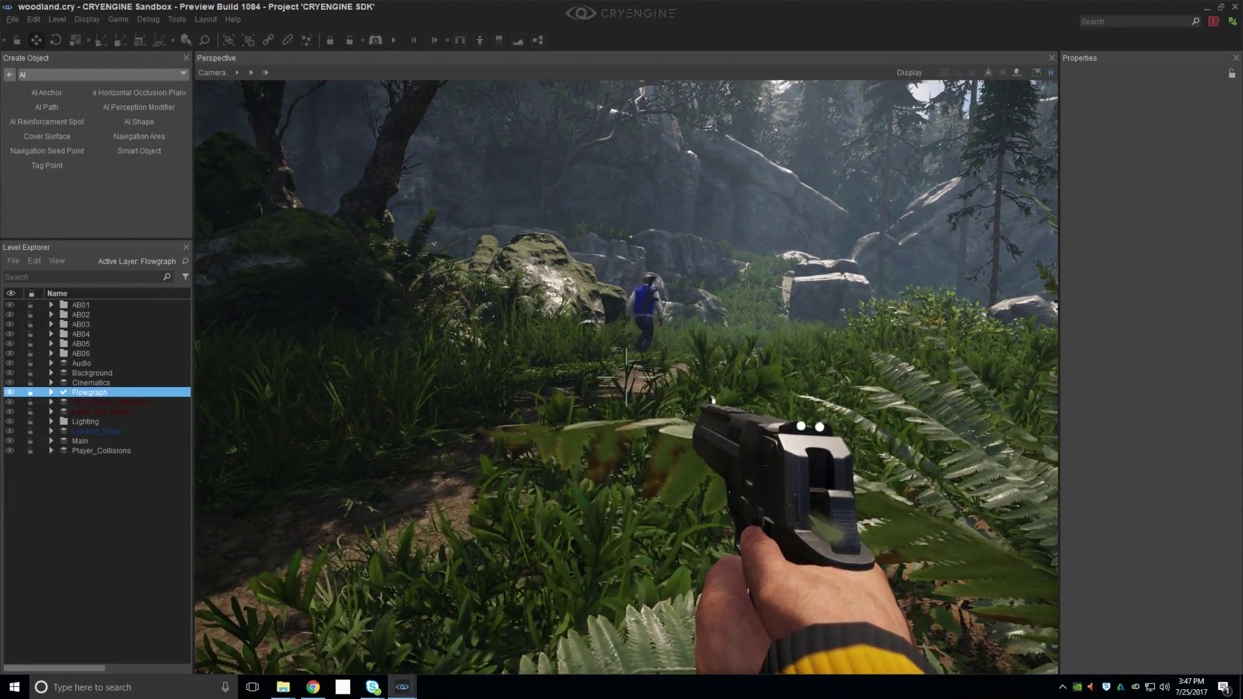
pyautogui.press('w')
pyautogui.press('w')
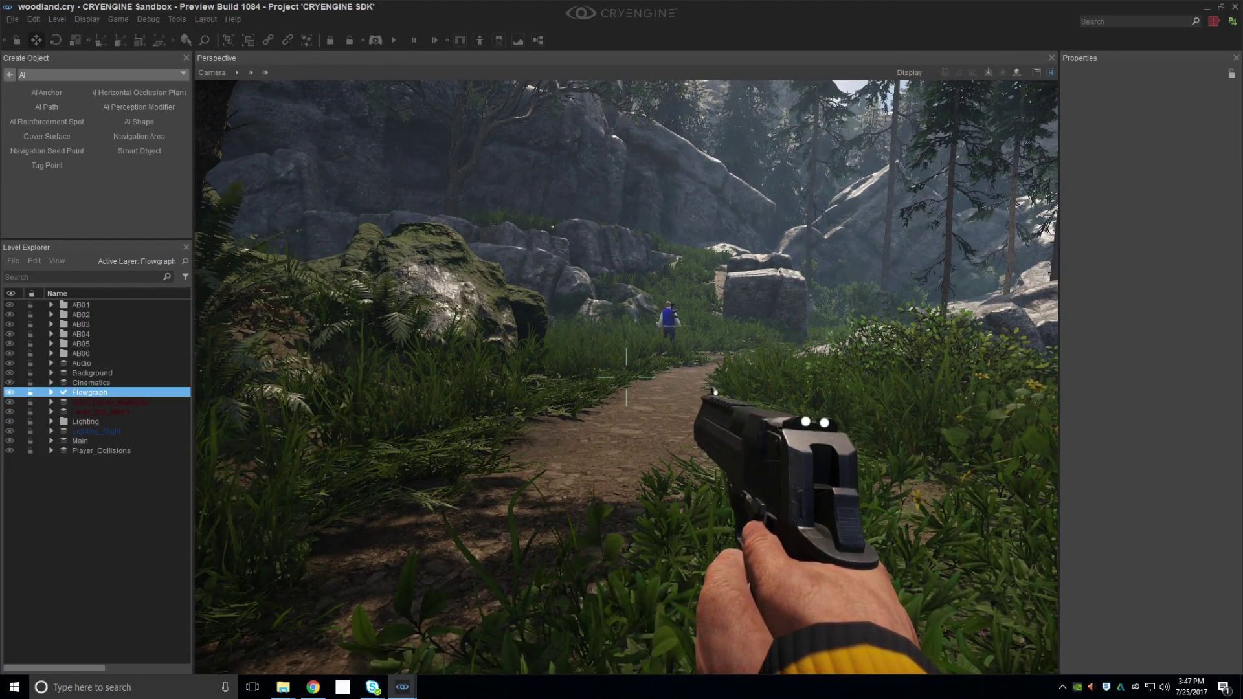
pyautogui.press('Escape')
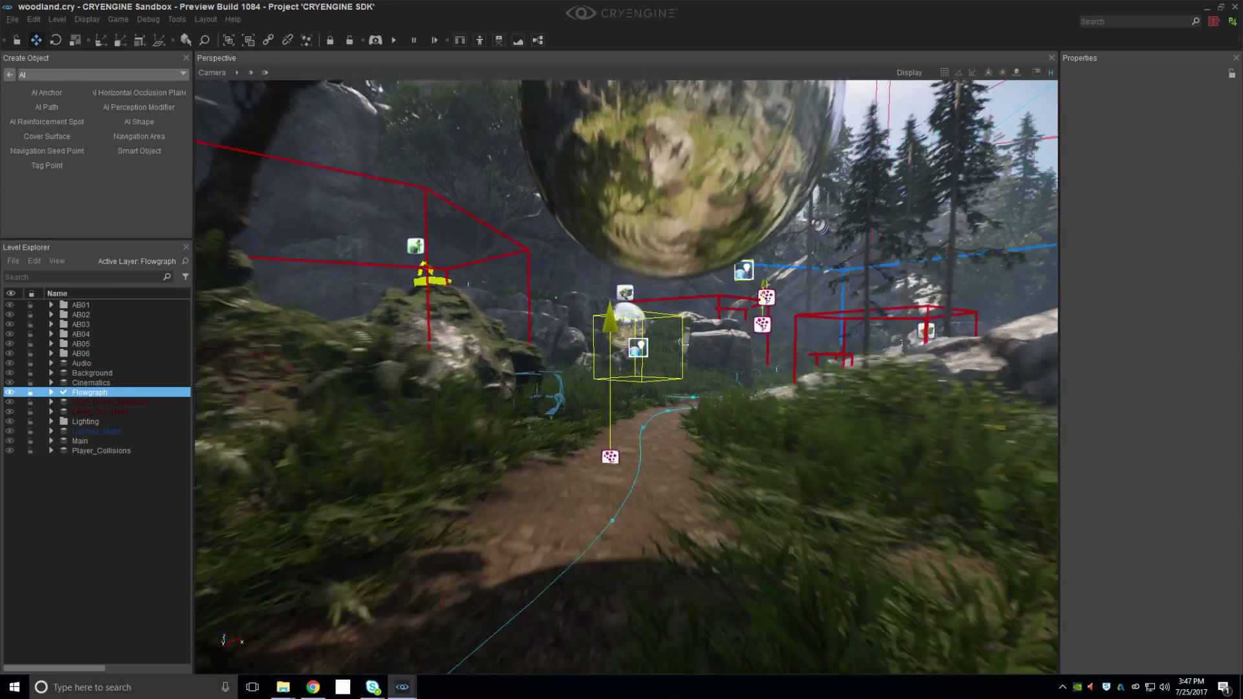
pyautogui.press('s')
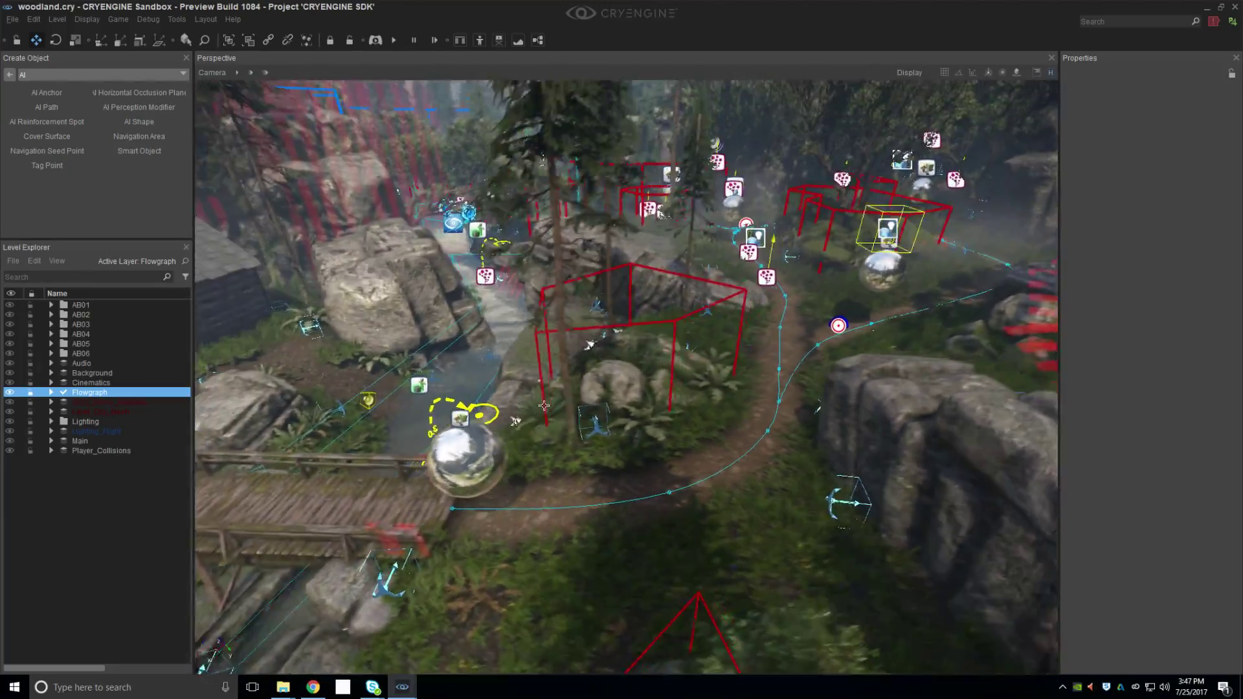
pyautogui.press('w')
pyautogui.press('w')
pyautogui.press('s')
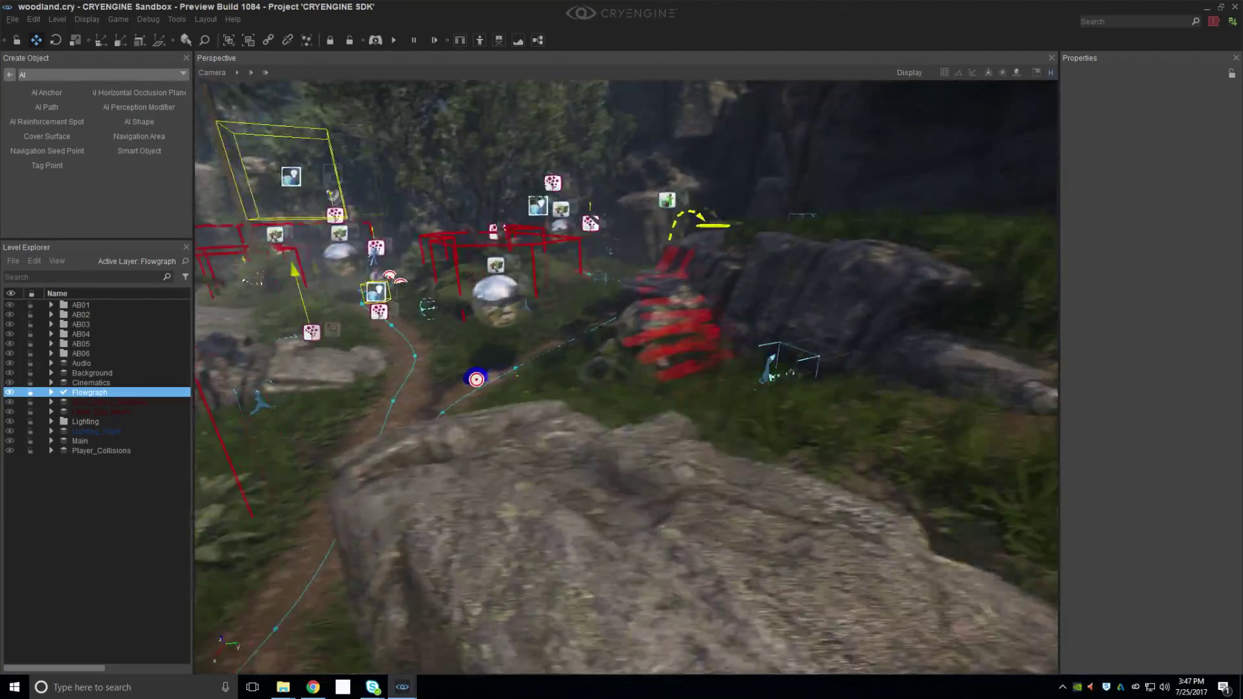
pyautogui.moveTo(751, 479); pyautogui.dragTo(648, 431, button='right')
pyautogui.press('w')
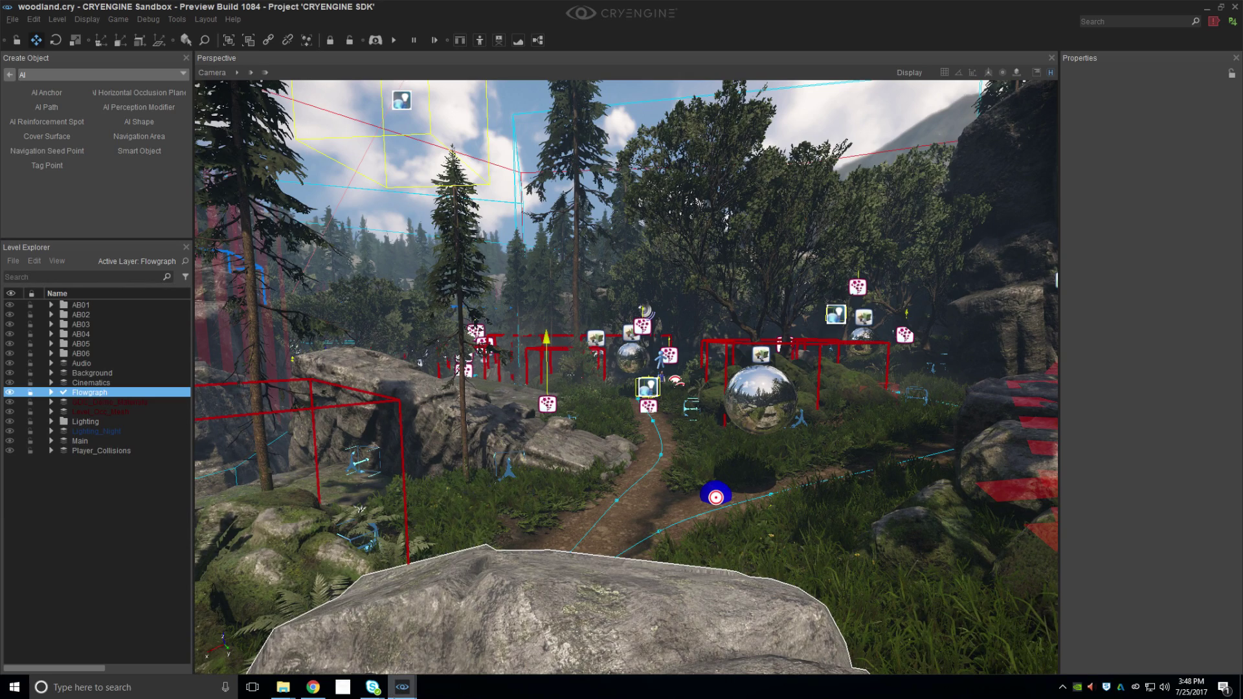
# - Bring the Flow Graph window back up, clear its debug highlights, and view the whole AI sequence graph
pyautogui.moveTo(402, 690)
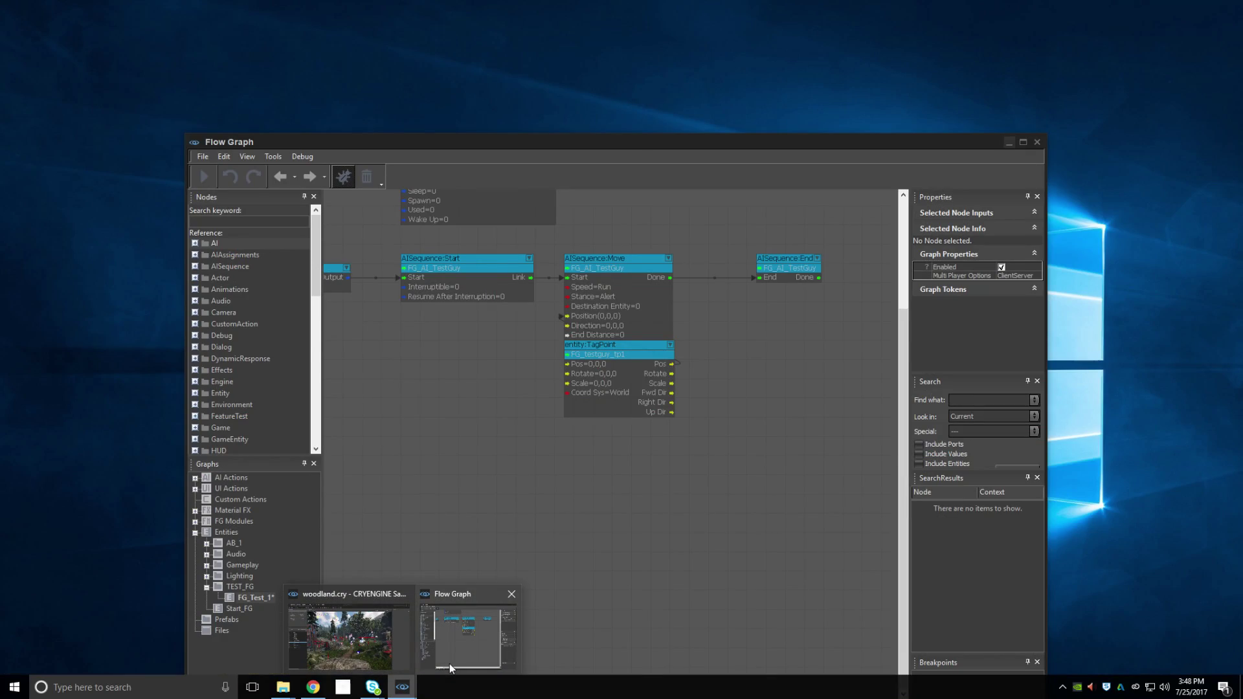
pyautogui.click(449, 667)
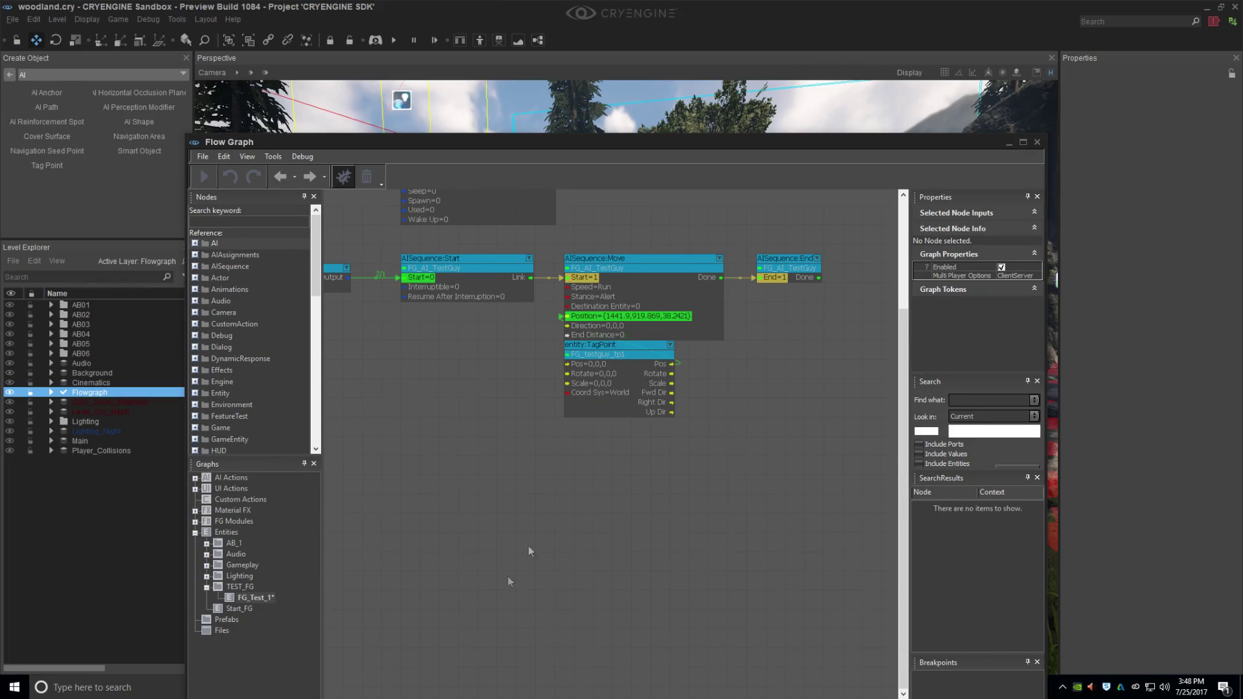
pyautogui.click(367, 181)
pyautogui.scroll(-3, 580, 495)
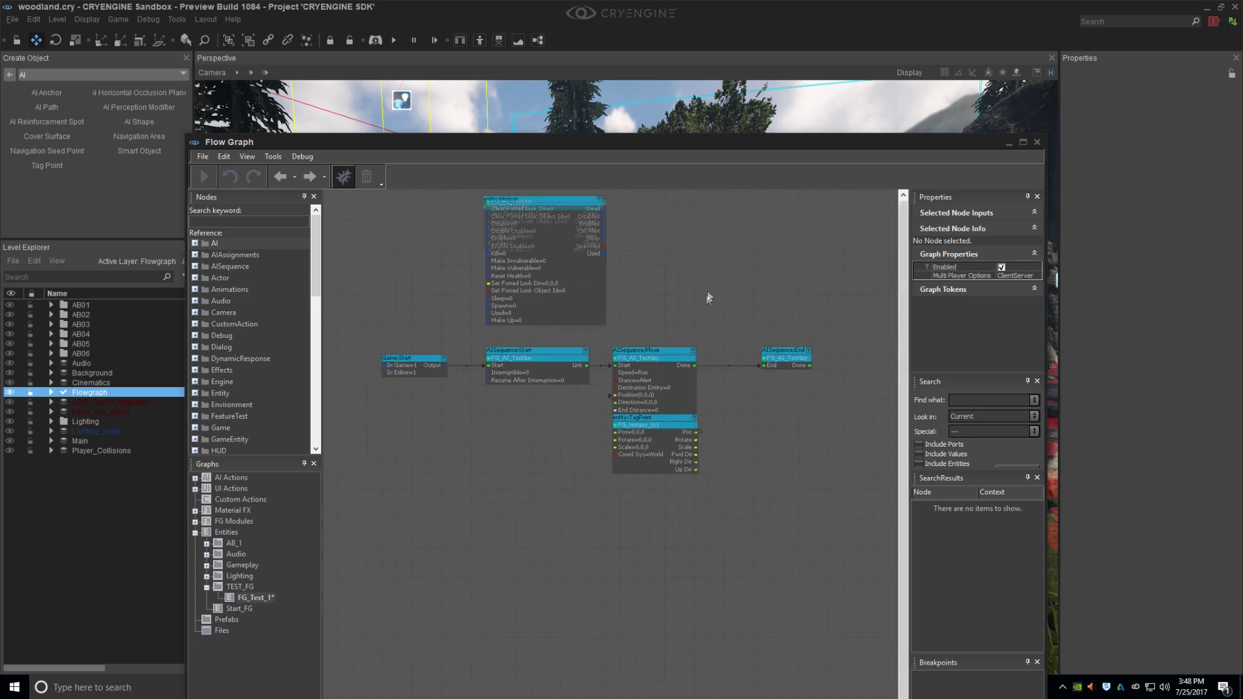
pyautogui.click(588, 317)
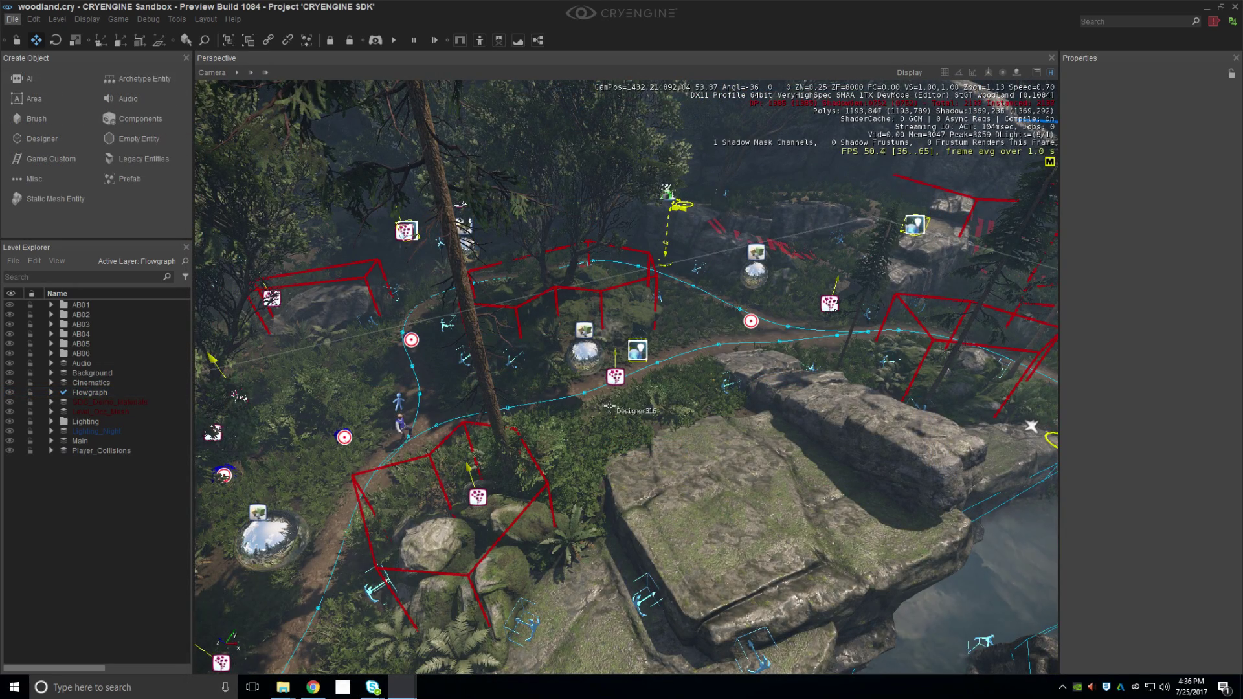
# - Survey the trails, rocks and ledges around the test area from above
pyautogui.press('w')
pyautogui.moveTo(647, 427); pyautogui.dragTo(660, 385, button='right')
pyautogui.press('s')
pyautogui.press('a')
pyautogui.press('s')
pyautogui.moveTo(637, 461)
pyautogui.mouseDown(button='right')
pyautogui.moveTo(602, 482)
pyautogui.moveTo(460, 492)
pyautogui.moveTo(647, 476)
pyautogui.mouseUp(button='right')
pyautogui.press('d')
pyautogui.press('a')
pyautogui.moveTo(693, 434); pyautogui.dragTo(524, 437, button='right')
pyautogui.press('d')
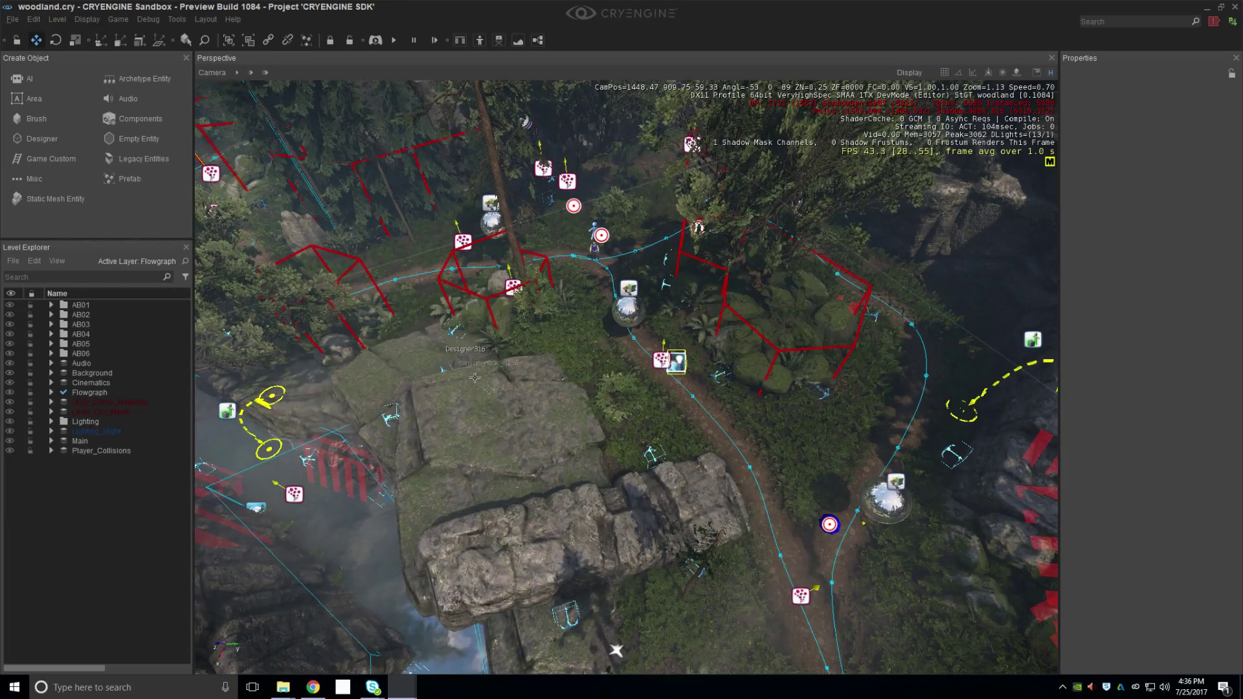
pyautogui.moveTo(508, 480); pyautogui.dragTo(635, 476, button='right')
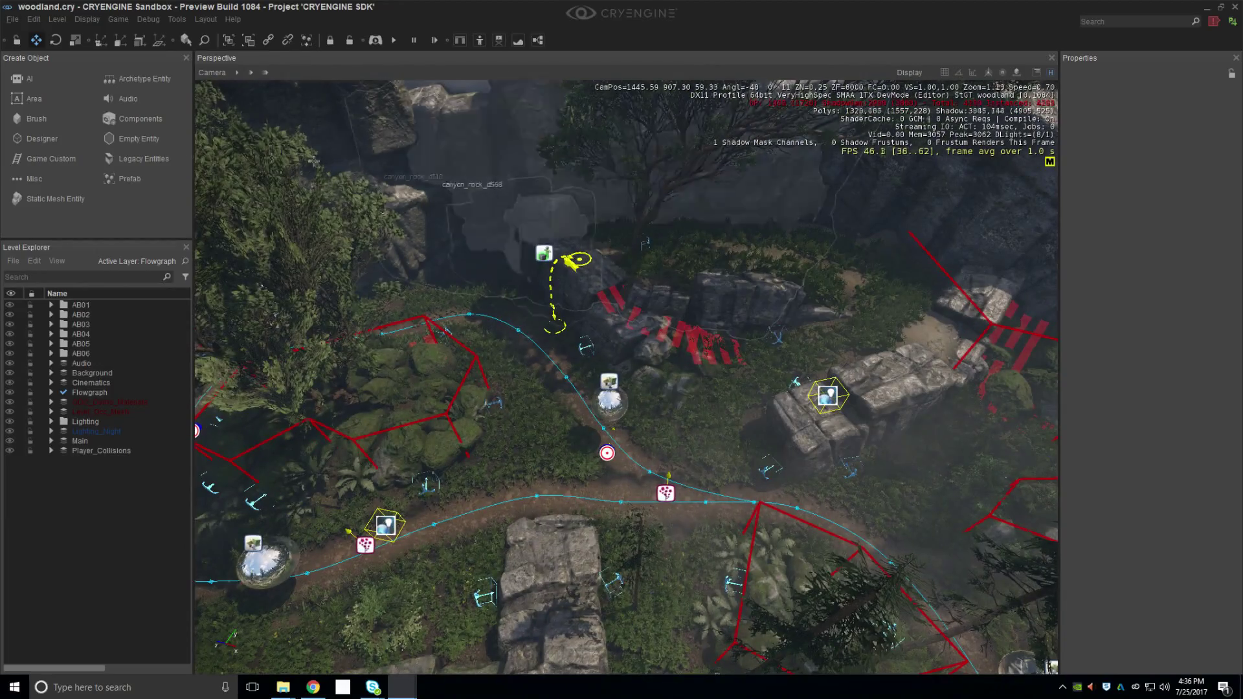
# - Place an Easy_Pistol enemy from the Characters archetypes on the dirt path along the ledge behind the rocks
pyautogui.click(126, 77)
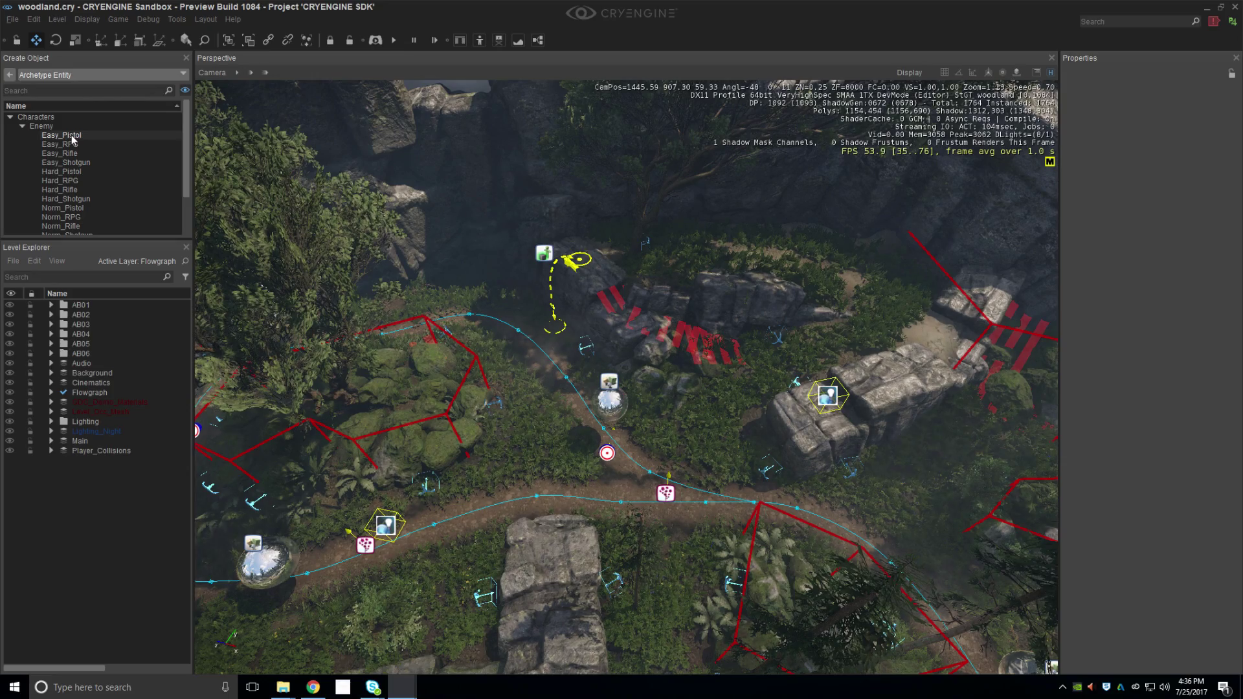
pyautogui.click(71, 135)
pyautogui.click(809, 270)
pyautogui.press('w')
pyautogui.moveTo(809, 270); pyautogui.dragTo(769, 317, button='right')
pyautogui.moveTo(660, 378); pyautogui.dragTo(601, 319)
pyautogui.press('s')
pyautogui.moveTo(601, 318); pyautogui.dragTo(629, 337, button='right')
pyautogui.press('3')
pyautogui.moveTo(500, 309); pyautogui.dragTo(498, 302)
pyautogui.press('1')
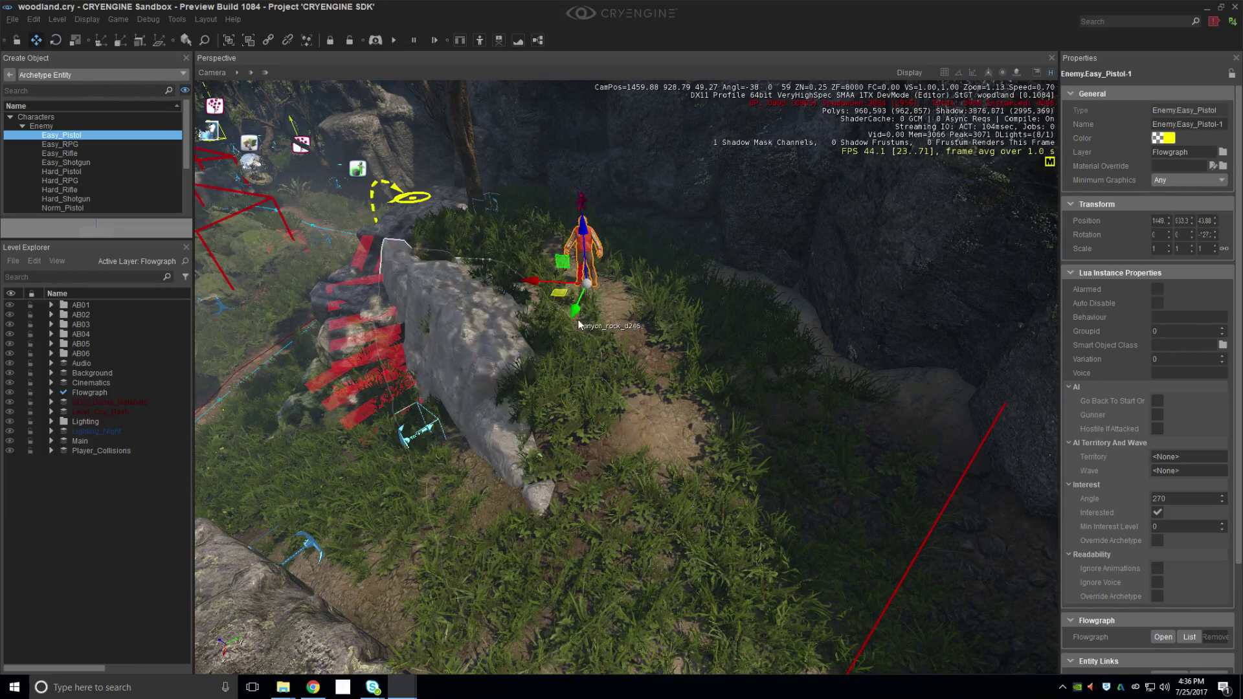
# - Duplicate the enemy further along the ledge path, rotate the copy towards the rocks, and name it AB1_FG_Test_Enemy1
pyautogui.moveTo(687, 318); pyautogui.dragTo(688, 361, button='right')
pyautogui.hotkey('ctrl', 'd')
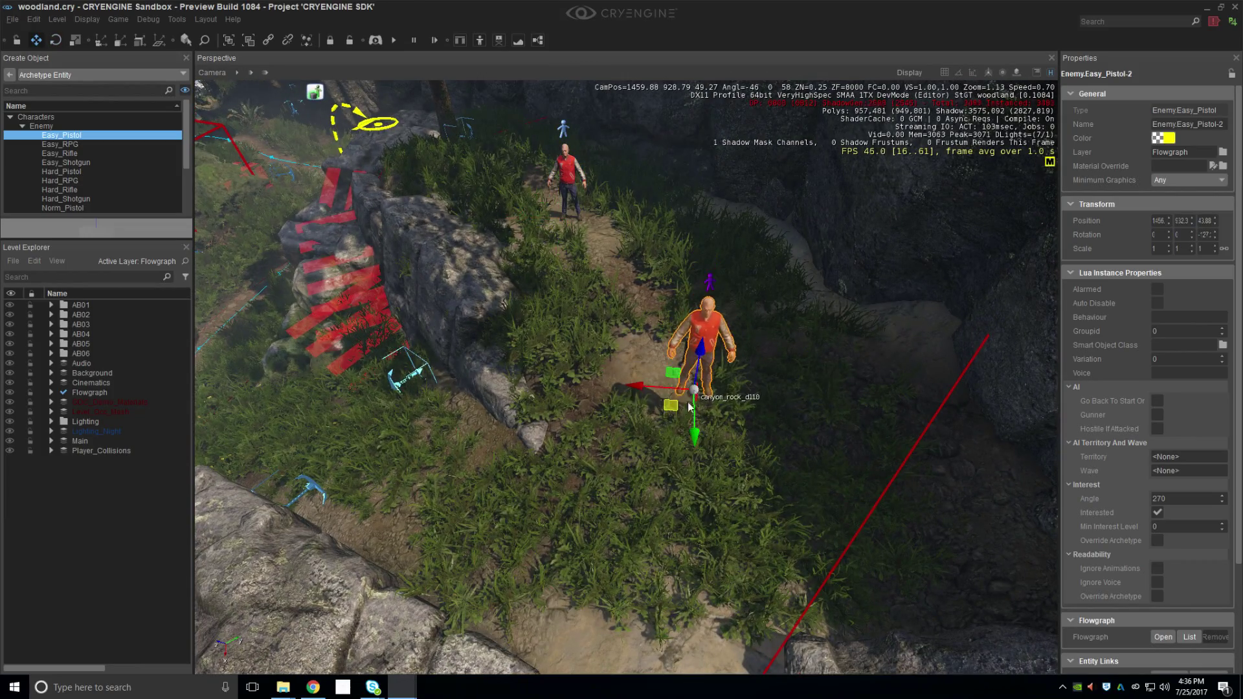
pyautogui.click(674, 423)
pyautogui.press('2')
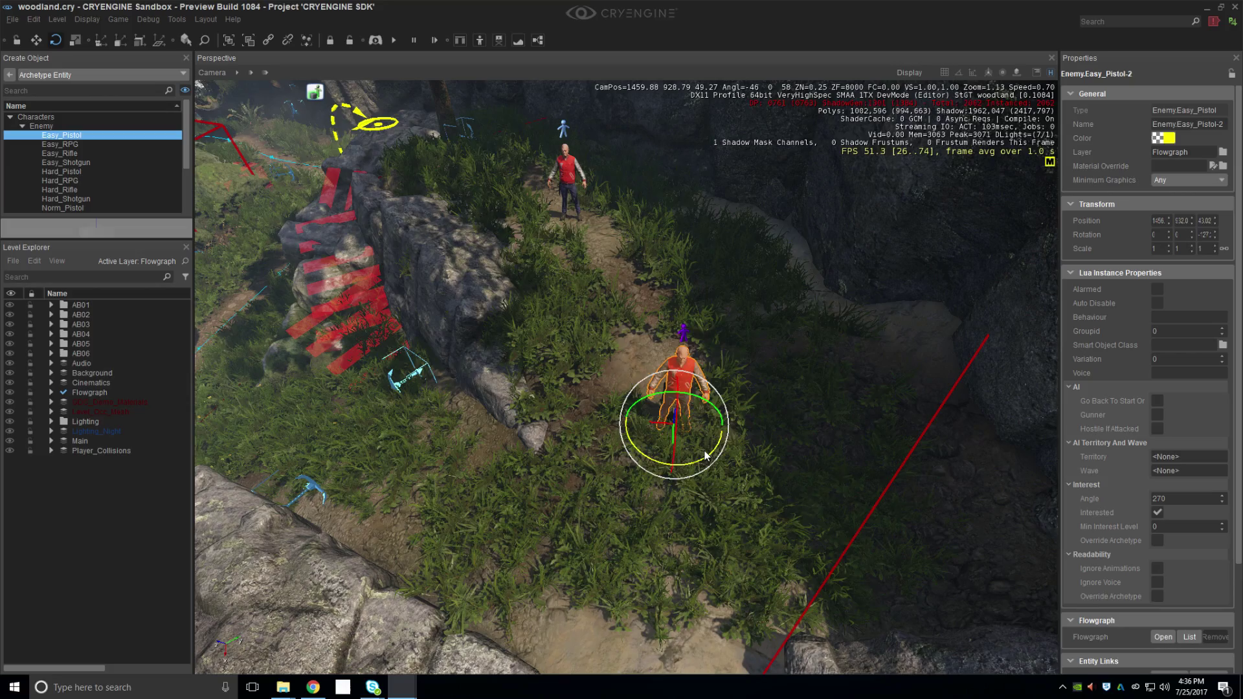
pyautogui.moveTo(640, 451); pyautogui.dragTo(631, 444)
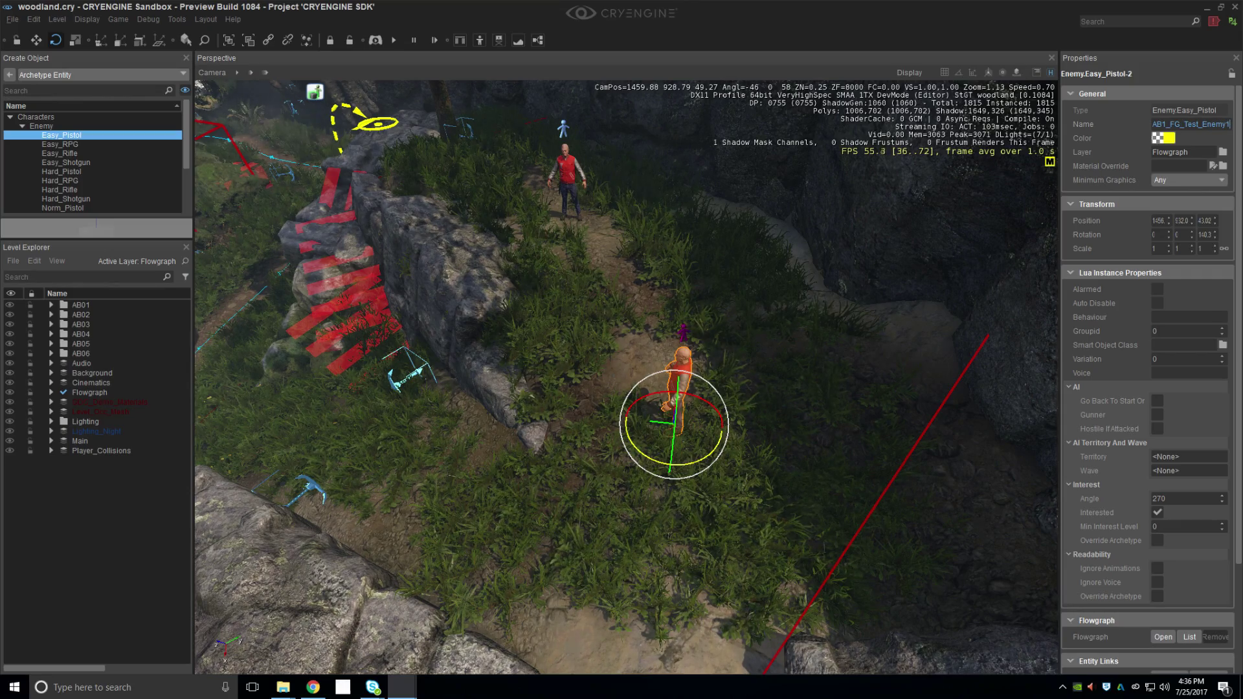
pyautogui.doubleClick(1189, 128)
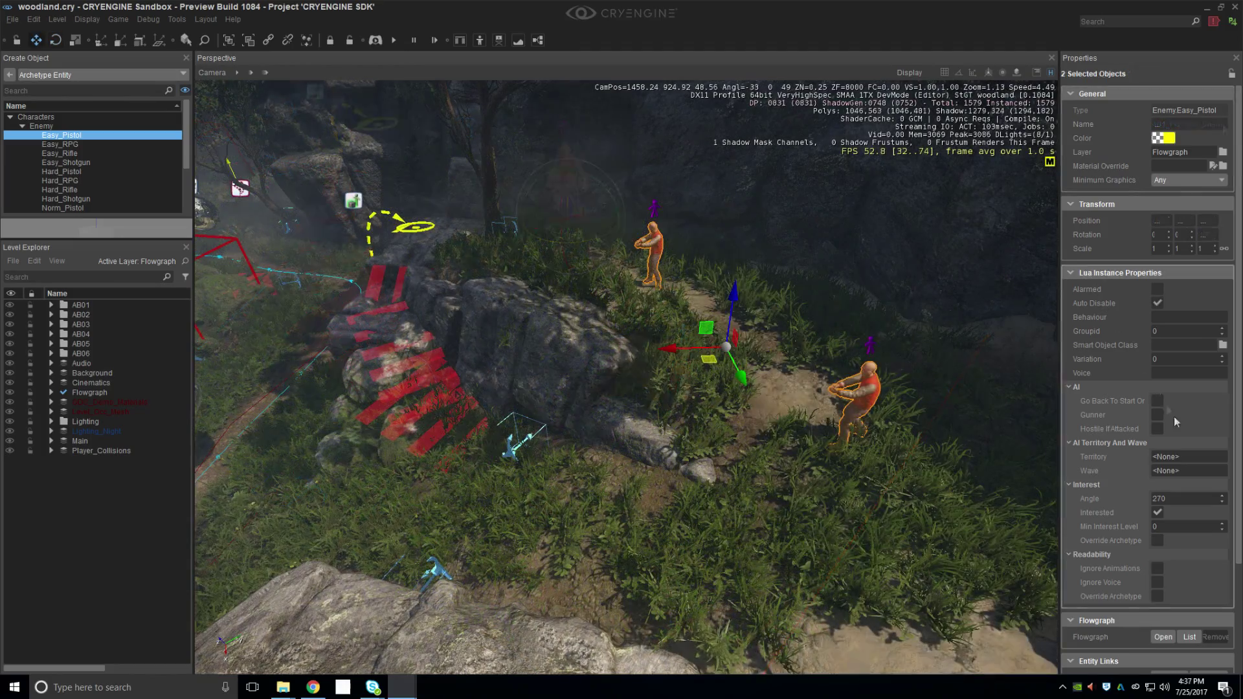
# - Expand the Entity Settings of the two selected enemies and examine the Hidden In Game option
pyautogui.scroll(-5, 1174, 417)
pyautogui.click(1084, 600)
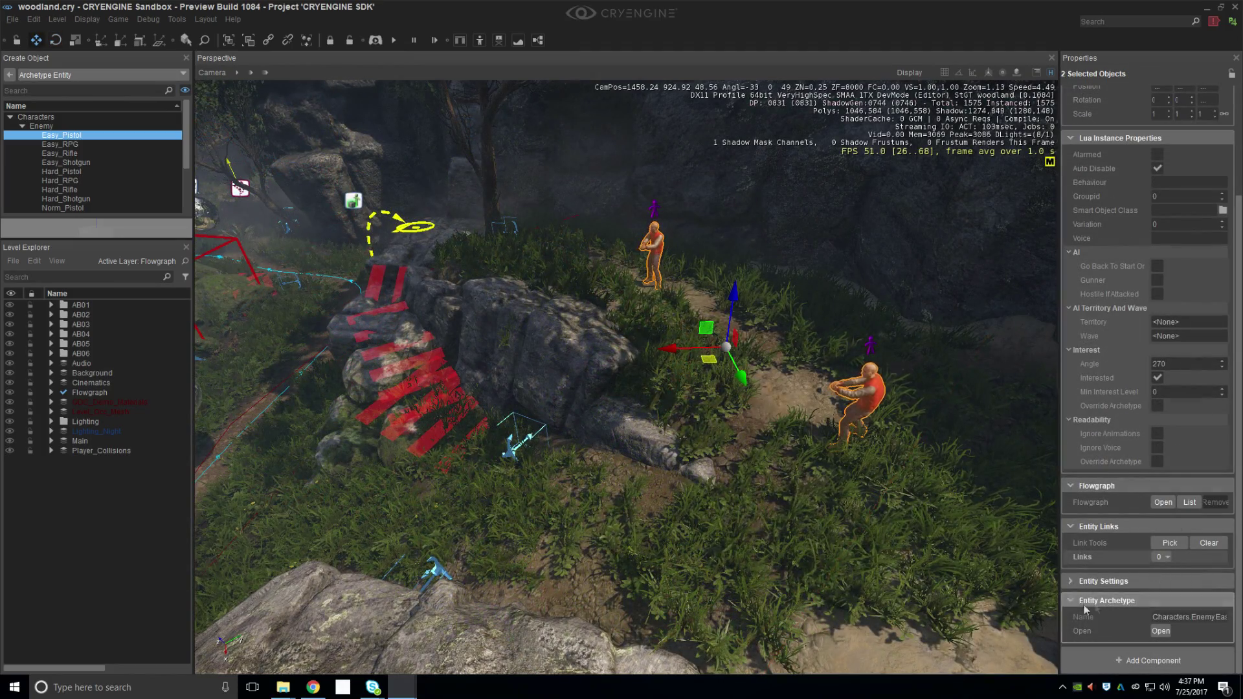
pyautogui.click(1068, 581)
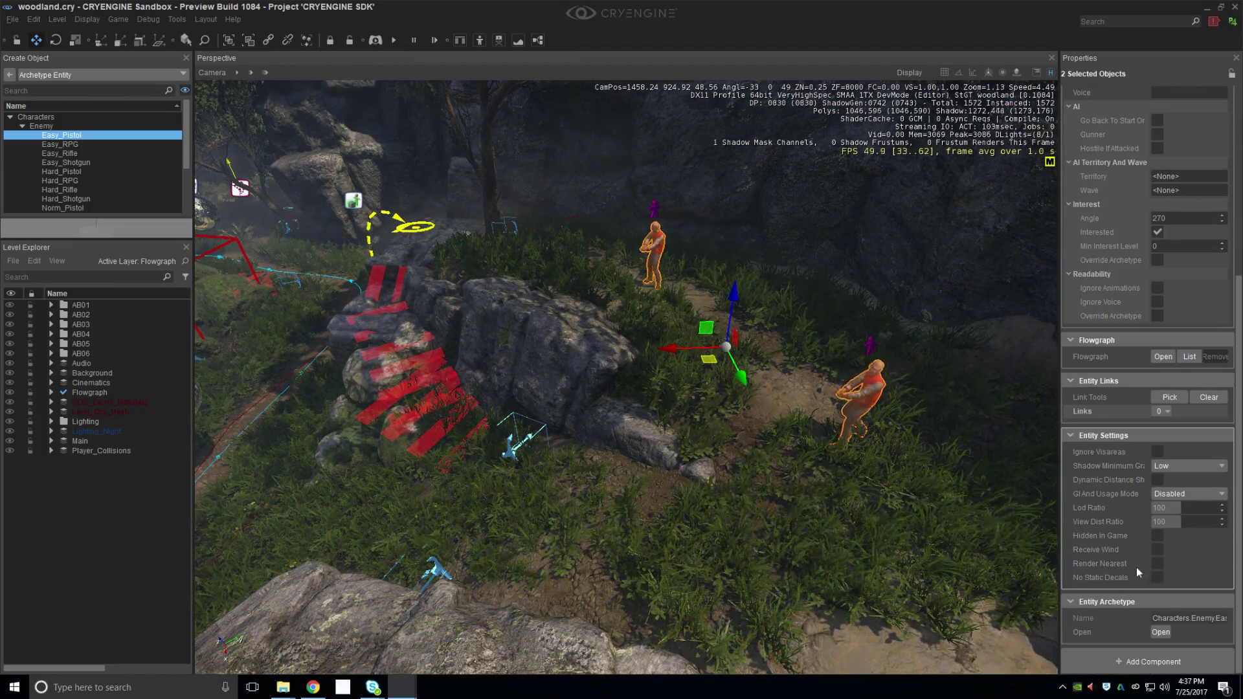
pyautogui.press('a')
pyautogui.moveTo(971, 555); pyautogui.dragTo(1010, 545, button='right')
pyautogui.press('w')
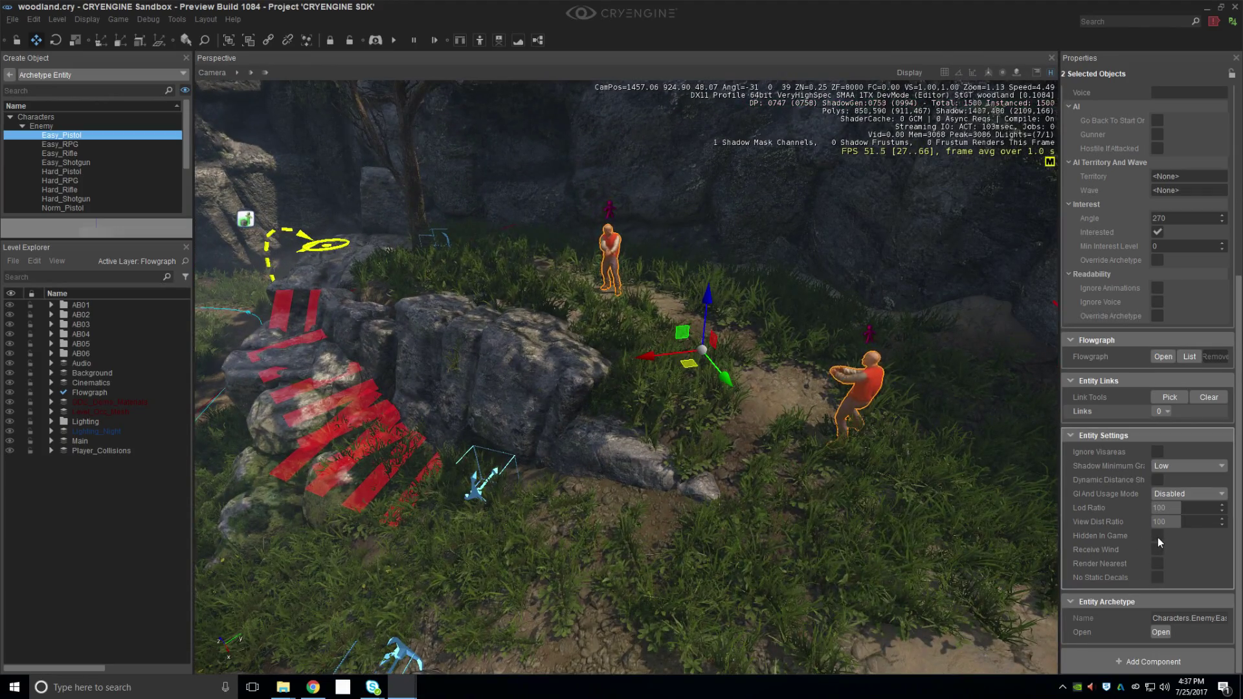
# - Deselect the enemies, play the level from the rocks beside them, and leave game mode
pyautogui.click(835, 526)
pyautogui.press('s')
pyautogui.moveTo(835, 526); pyautogui.dragTo(925, 522, button='right')
pyautogui.press('w')
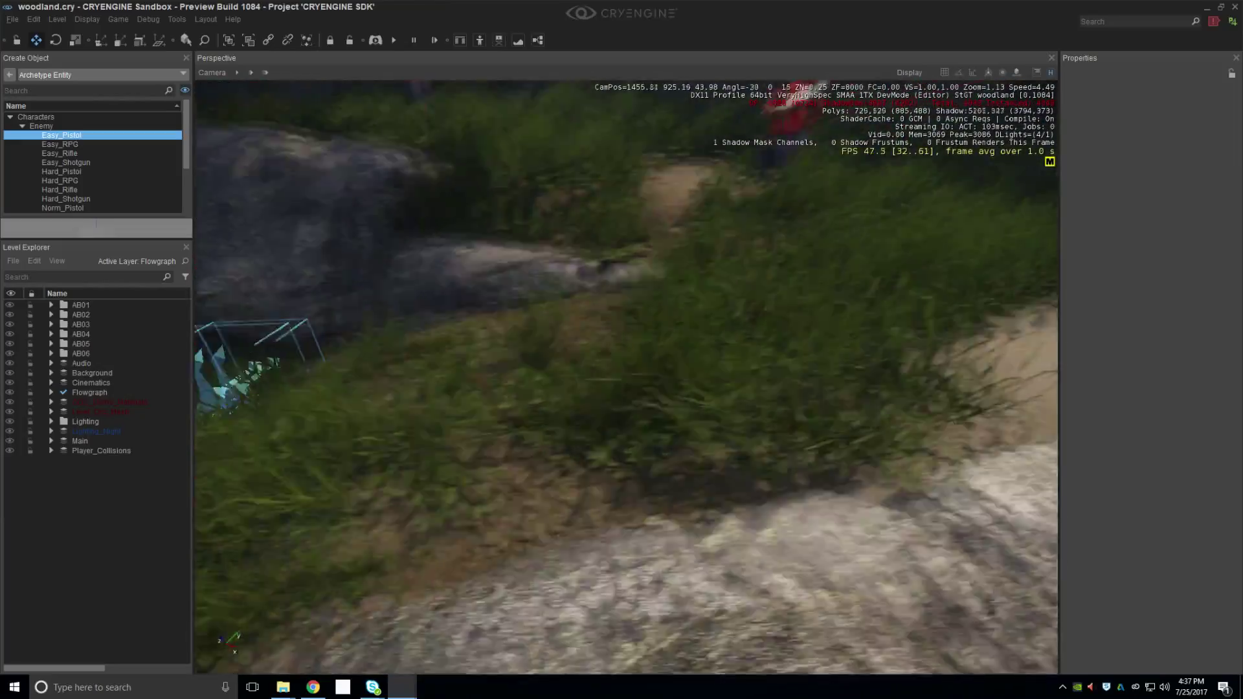
pyautogui.hotkey('ctrl', 'g')
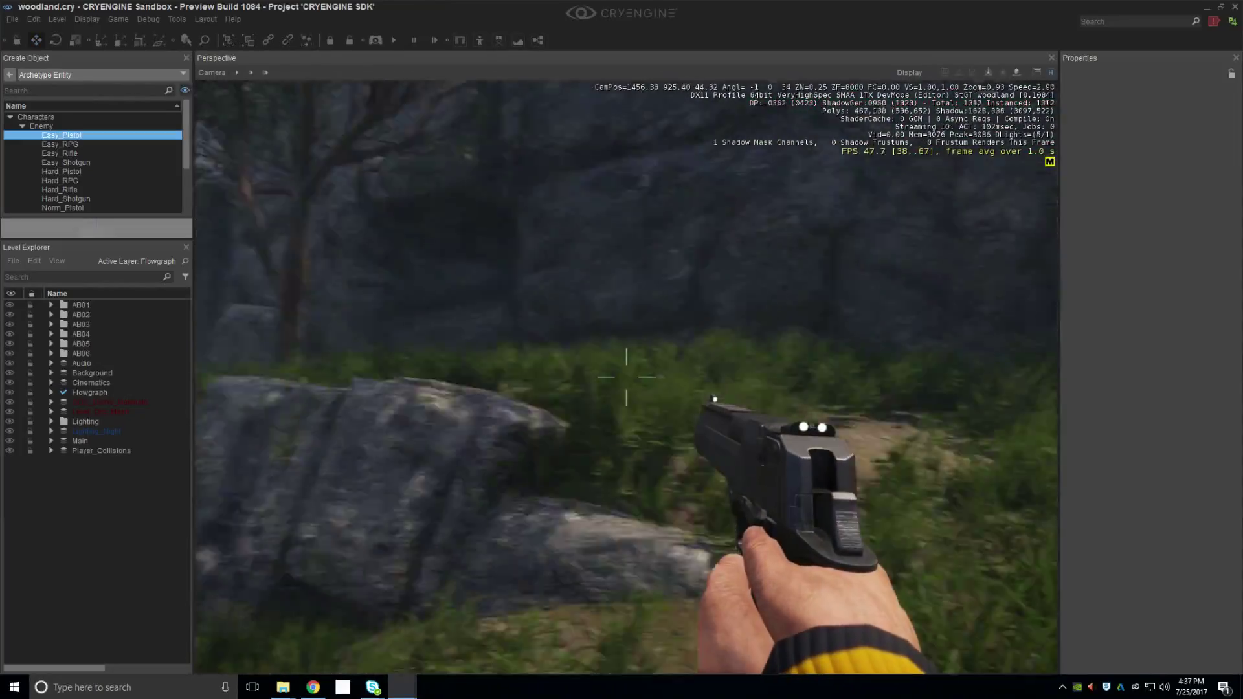
pyautogui.press('Escape')
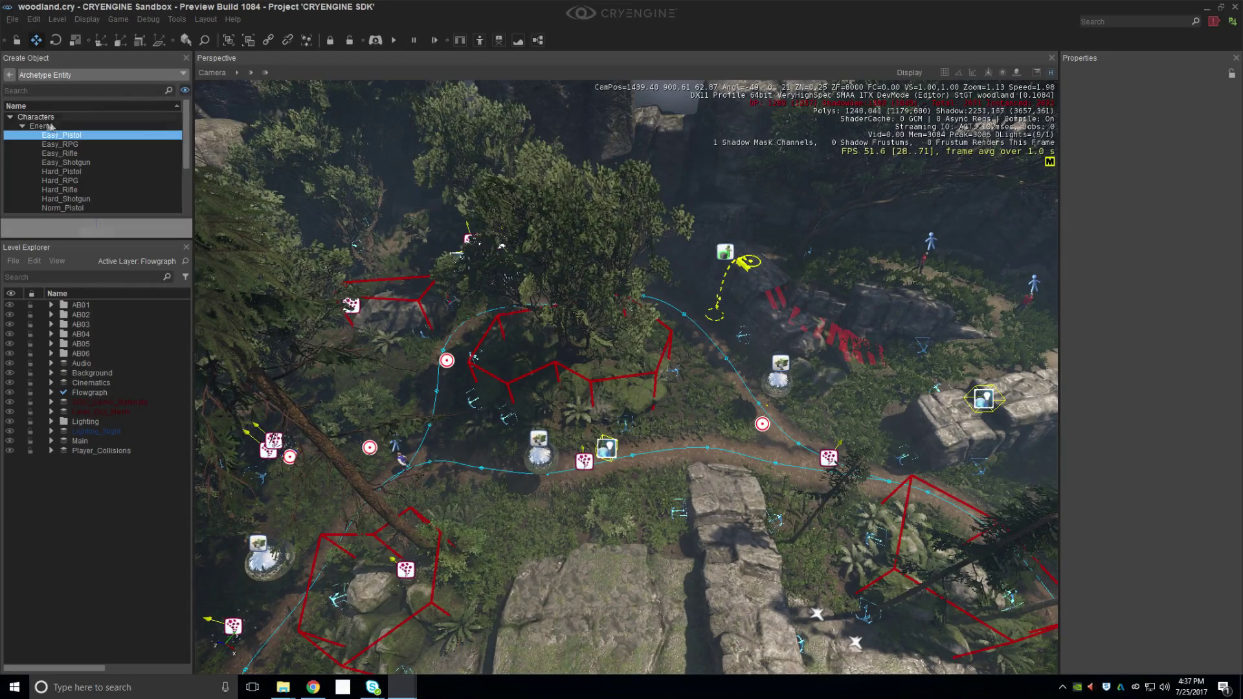
# - Start an area Shape with its first point on the large rock slab above the river
pyautogui.click(10, 117)
pyautogui.click(9, 75)
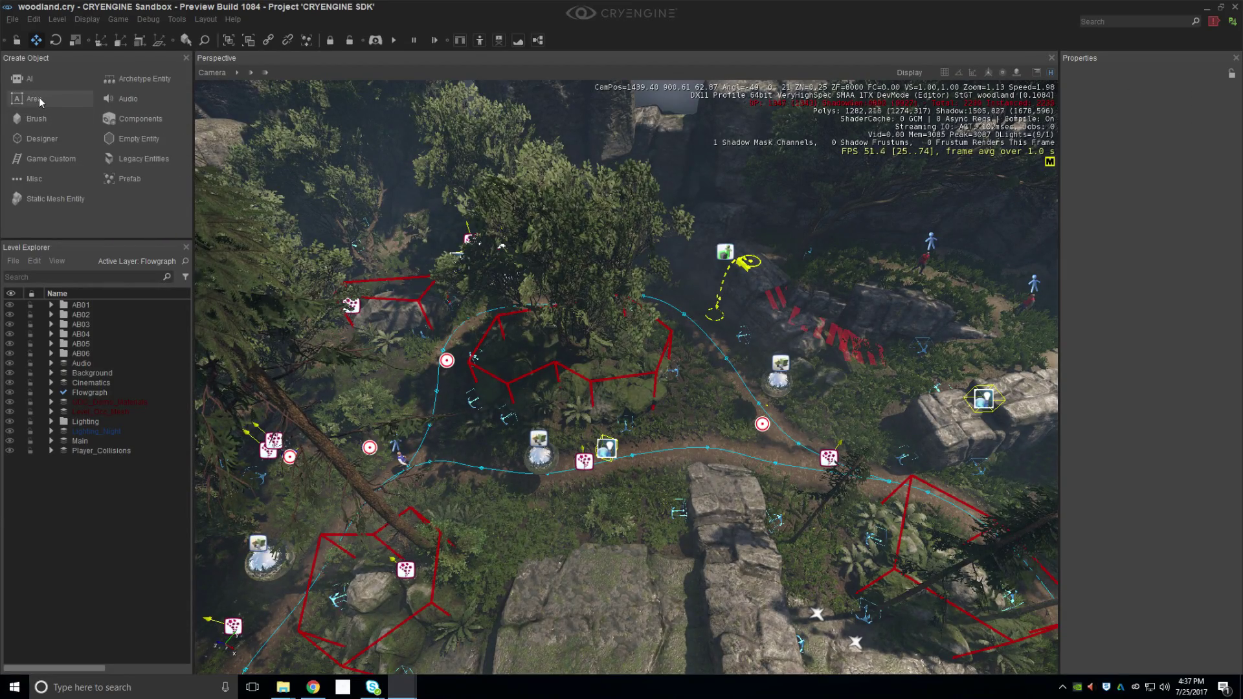
pyautogui.click(39, 97)
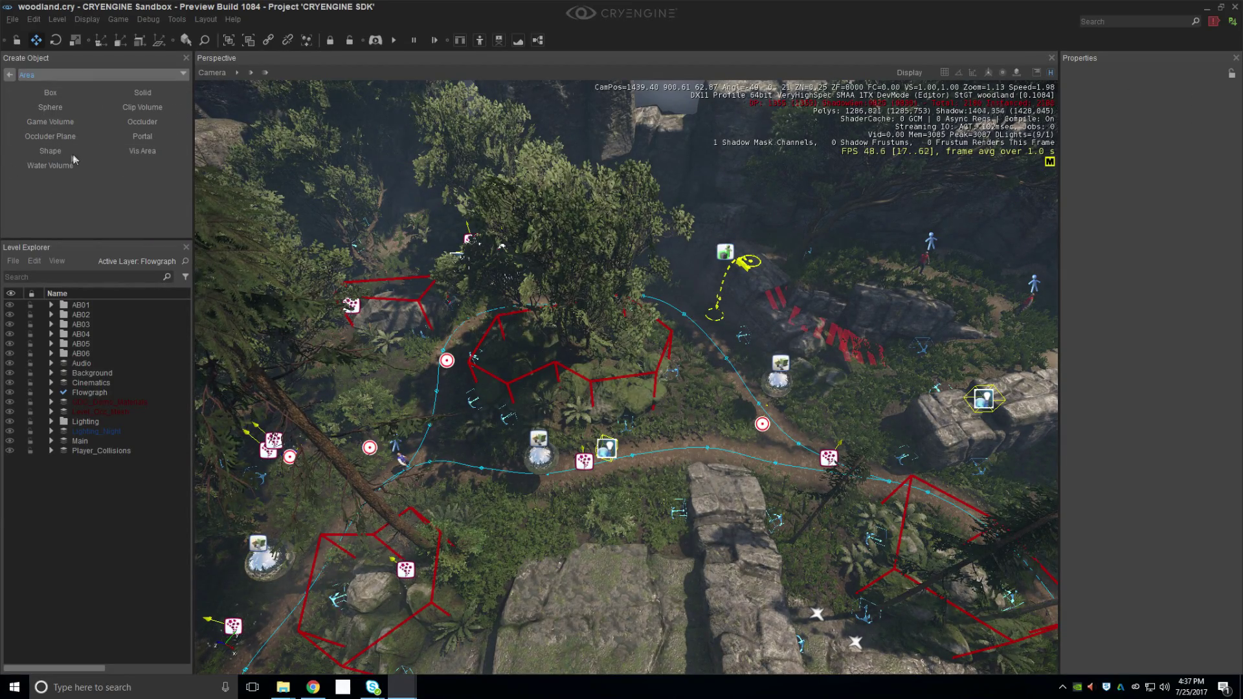
pyautogui.click(63, 150)
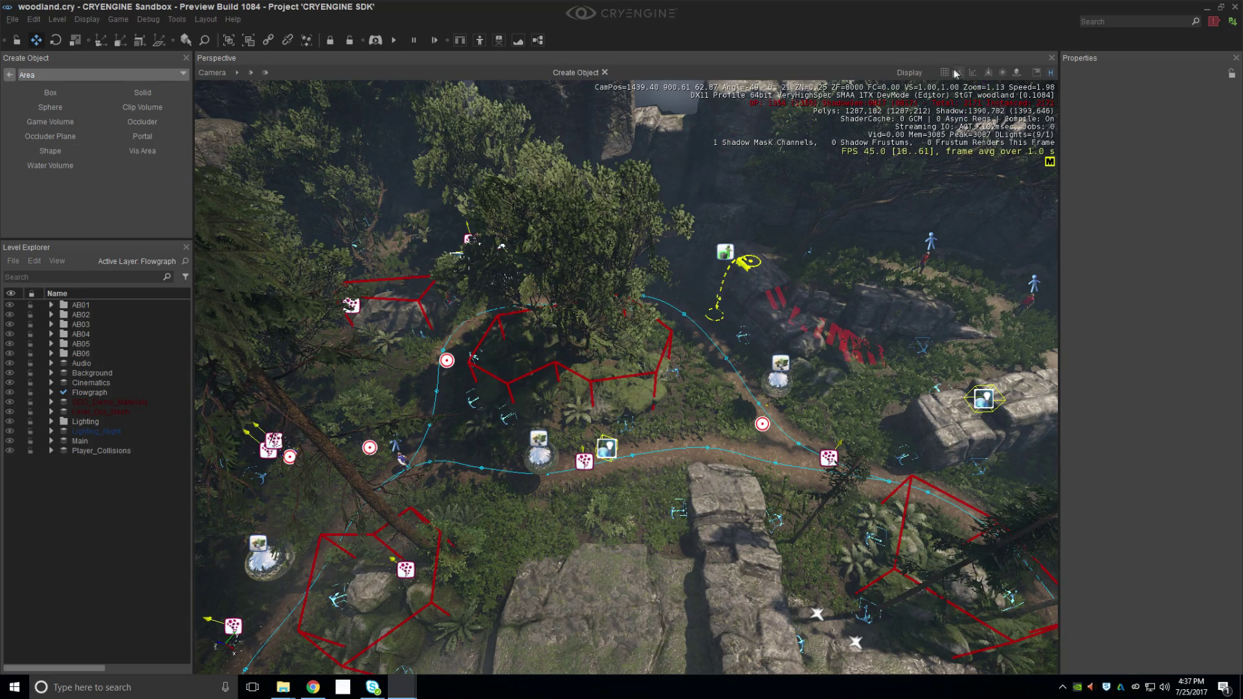
pyautogui.moveTo(620, 462); pyautogui.dragTo(609, 476, button='right')
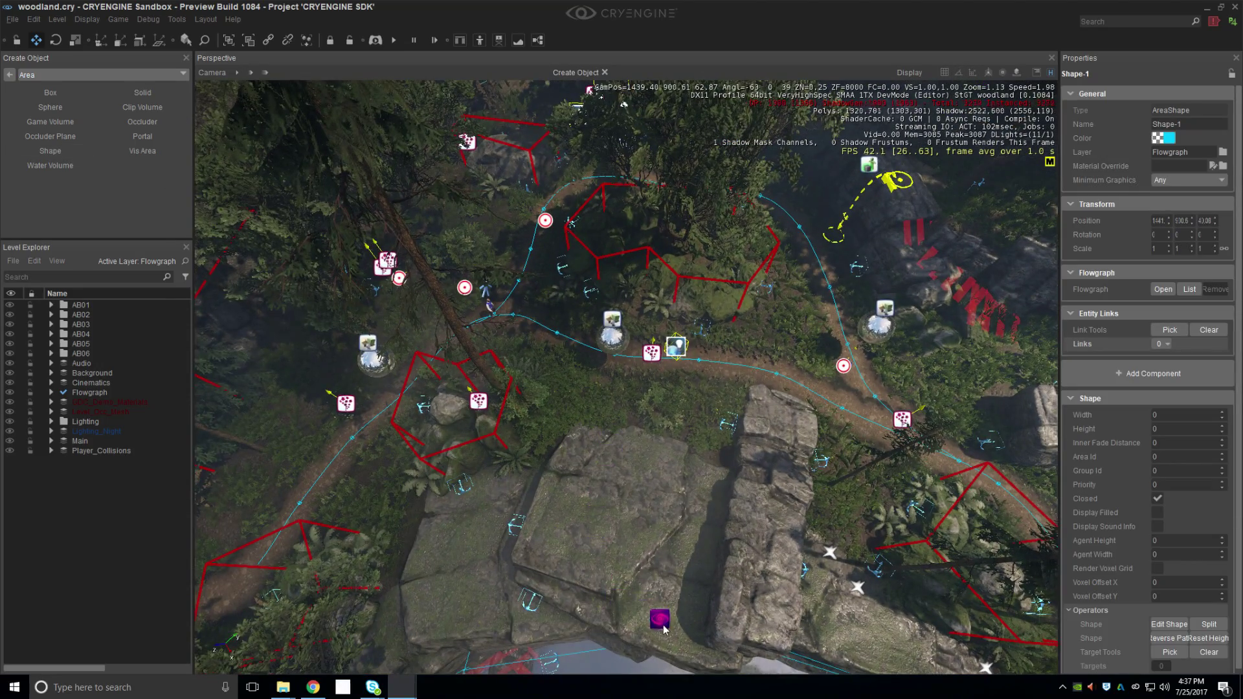
pyautogui.click(666, 628)
# - Add the remaining corner points across the trails and into the forest, and finish the area shape's outline
pyautogui.press('d')
pyautogui.moveTo(666, 628); pyautogui.dragTo(563, 468, button='right')
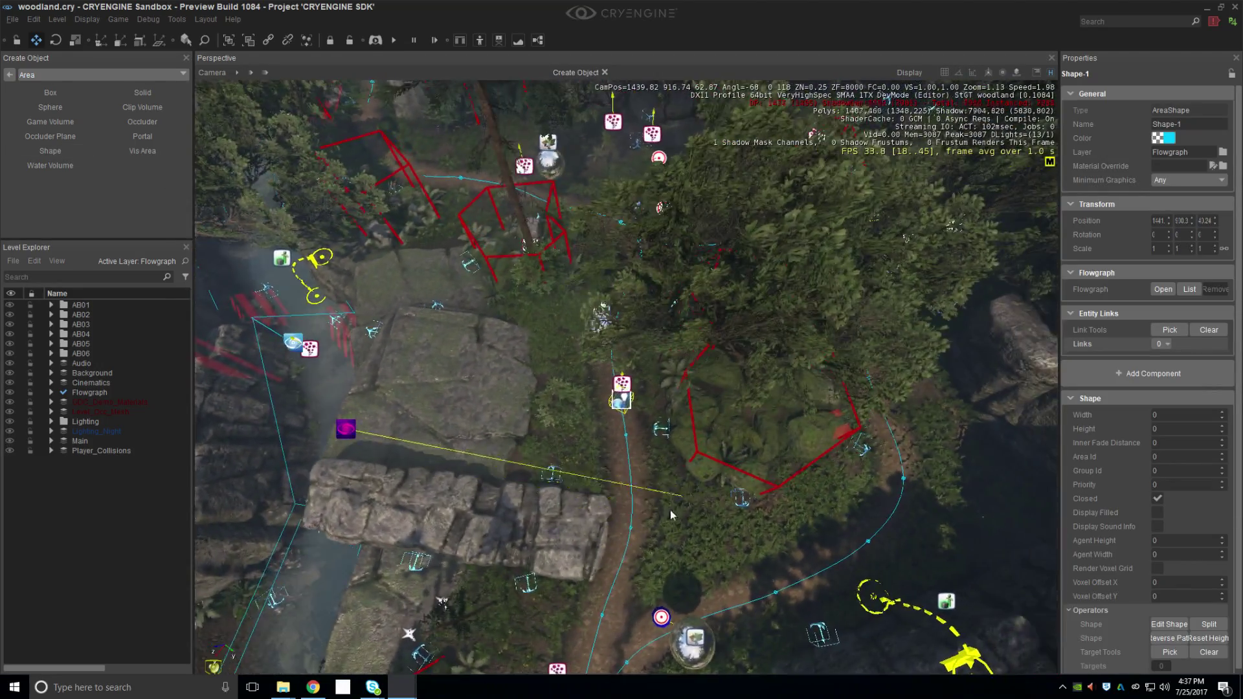
pyautogui.click(670, 510)
pyautogui.press('d')
pyautogui.moveTo(677, 511); pyautogui.dragTo(583, 551, button='right')
pyautogui.click(701, 532)
pyautogui.press('d')
pyautogui.moveTo(699, 537); pyautogui.dragTo(512, 545, button='right')
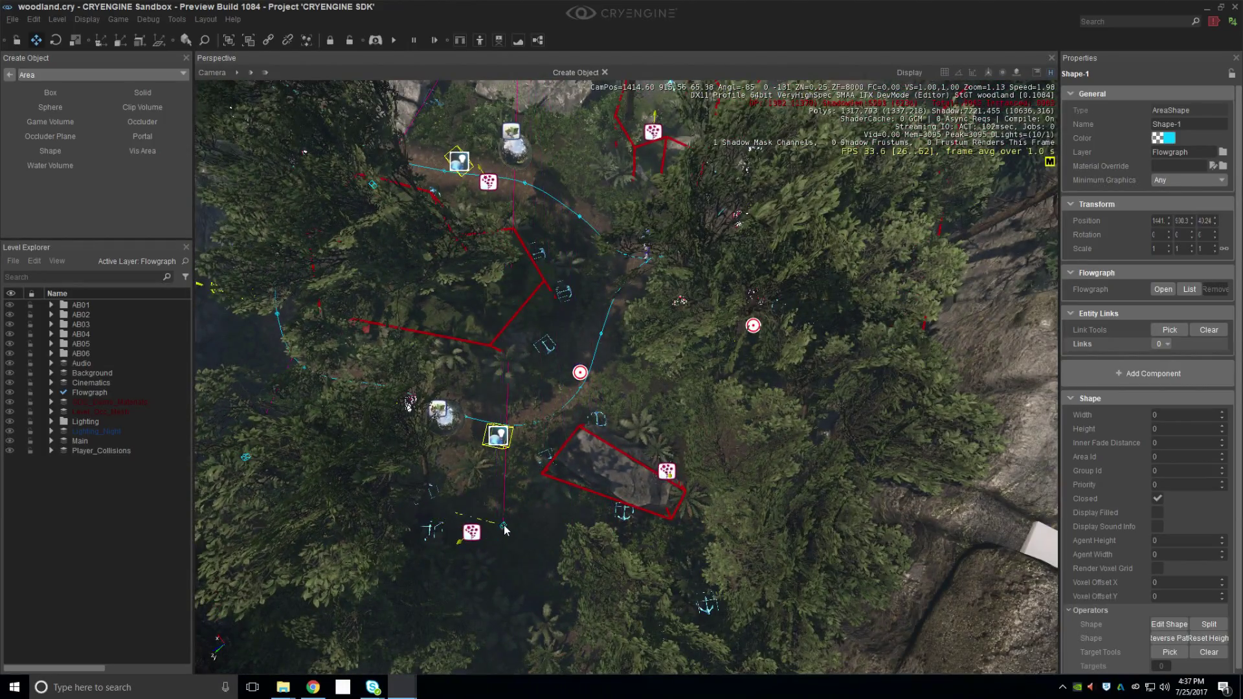
pyautogui.moveTo(586, 190)
pyautogui.mouseDown(button='right')
pyautogui.moveTo(591, 175)
pyautogui.moveTo(524, 133)
pyautogui.moveTo(421, 127)
pyautogui.moveTo(303, 146)
pyautogui.mouseUp(button='right')
pyautogui.doubleClick(602, 150)
# - Set the area shape's height to 10, lower it into the terrain, and display it filled
pyautogui.press('d')
pyautogui.scroll(-2, 1201, 599)
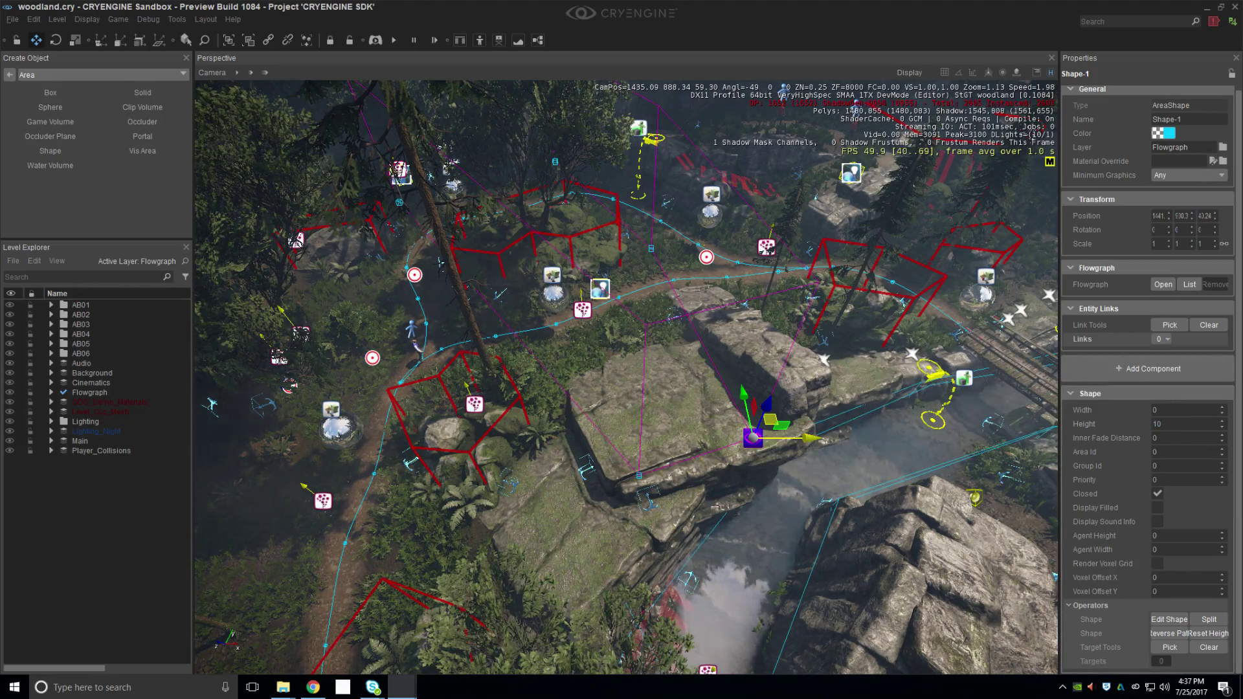
pyautogui.moveTo(791, 457); pyautogui.dragTo(784, 444, button='right')
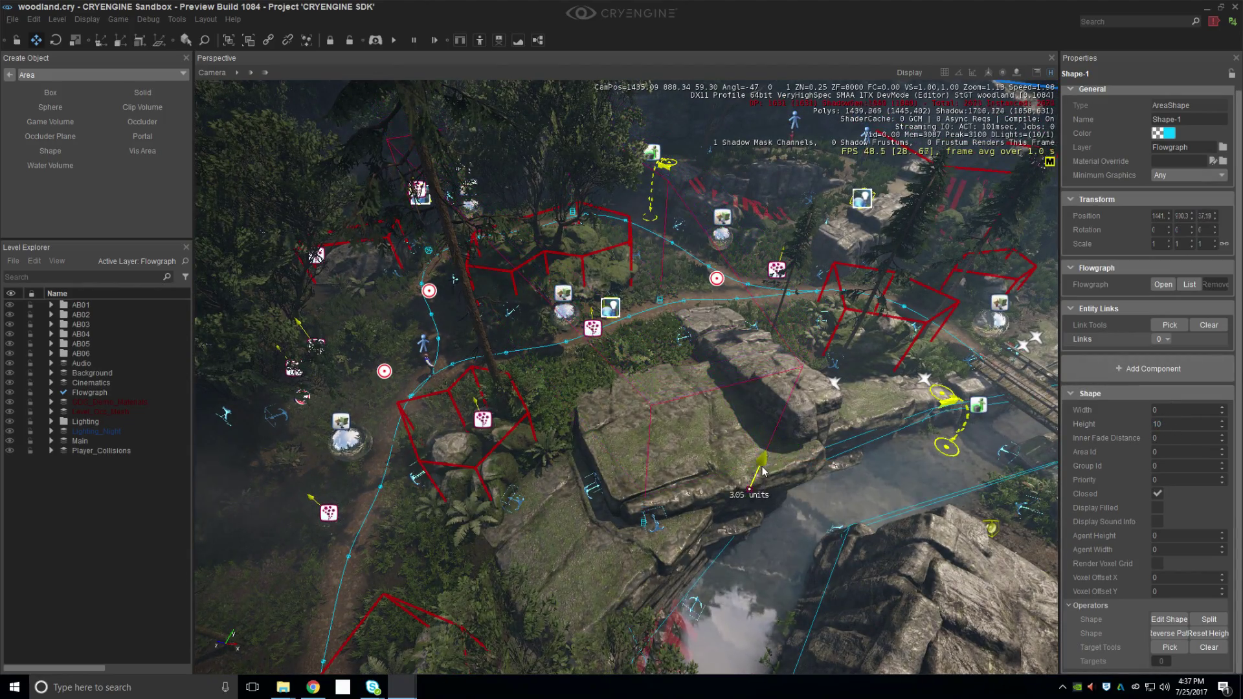
pyautogui.click(1158, 508)
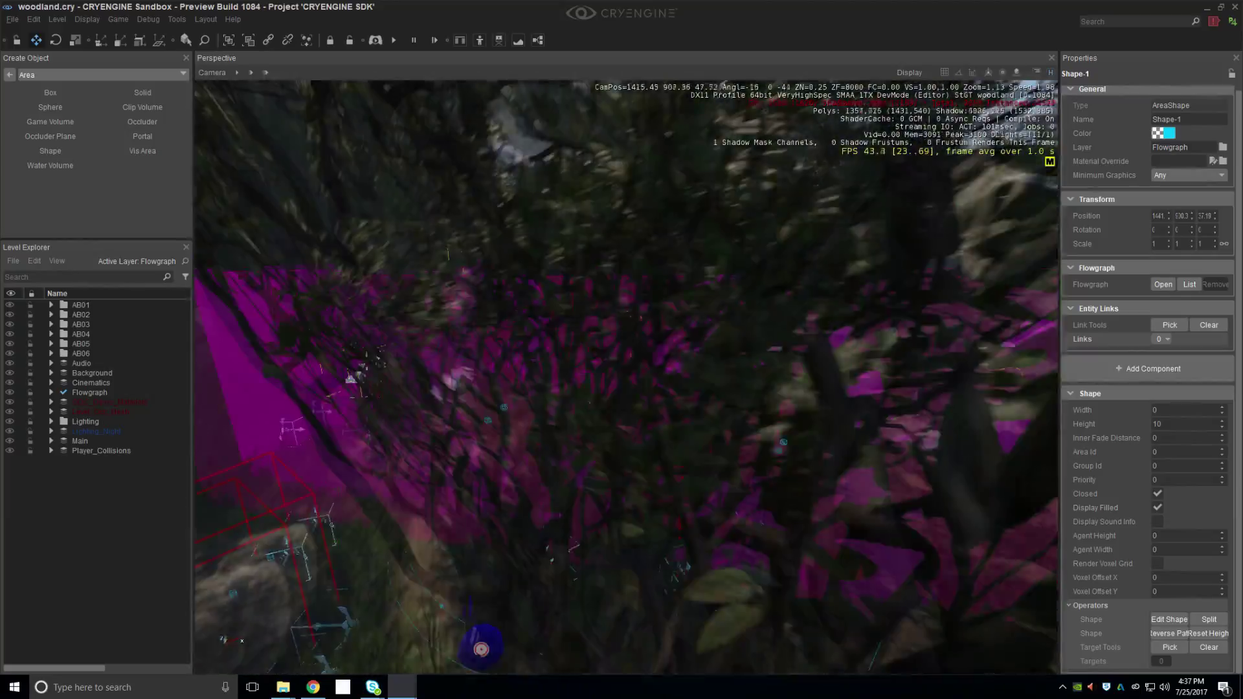
# - Rename the area shape as FG_test_shape
pyautogui.moveTo(627, 377); pyautogui.dragTo(382, 266, button='right')
pyautogui.press('s')
pyautogui.moveTo(824, 473); pyautogui.dragTo(824, 473, button='right')
pyautogui.press('w')
pyautogui.moveTo(754, 346); pyautogui.dragTo(744, 278, button='right')
pyautogui.click(748, 323)
pyautogui.click(749, 319)
pyautogui.press('w')
pyautogui.write('FG_test_s')
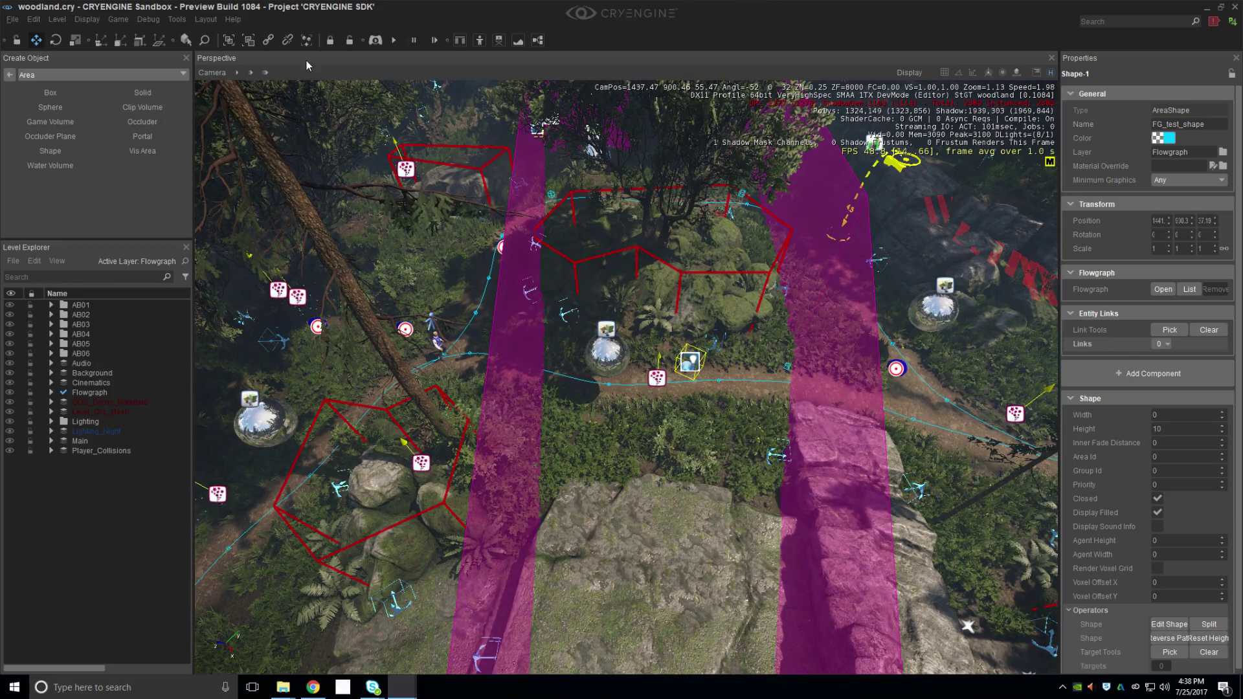
# - Place an AreaTrigger legacy entity near the trail, inside the FG_test_shape area
pyautogui.click(31, 74)
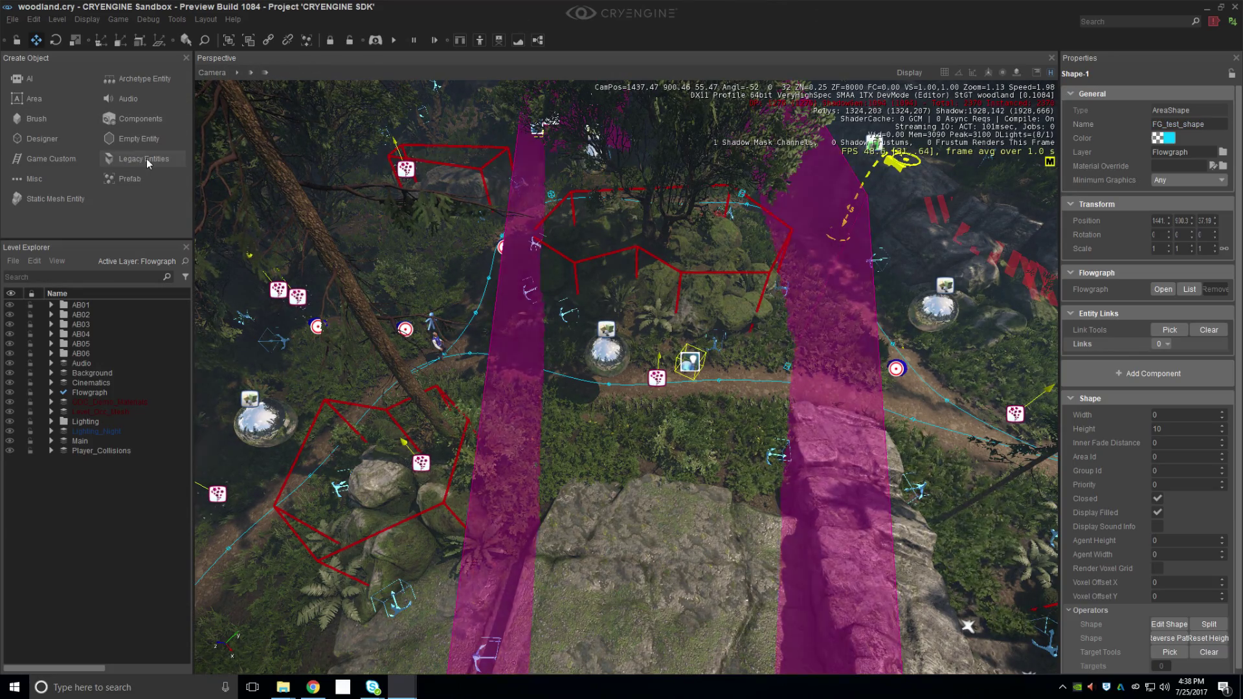
pyautogui.click(146, 158)
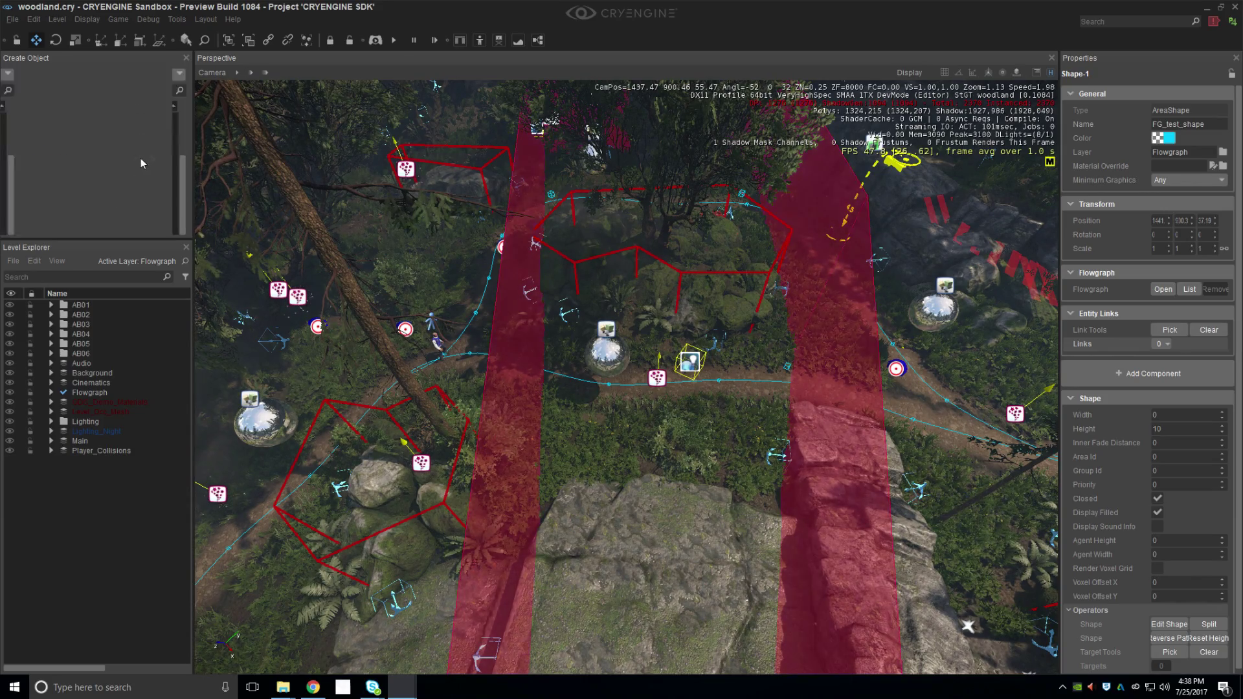
pyautogui.click(41, 189)
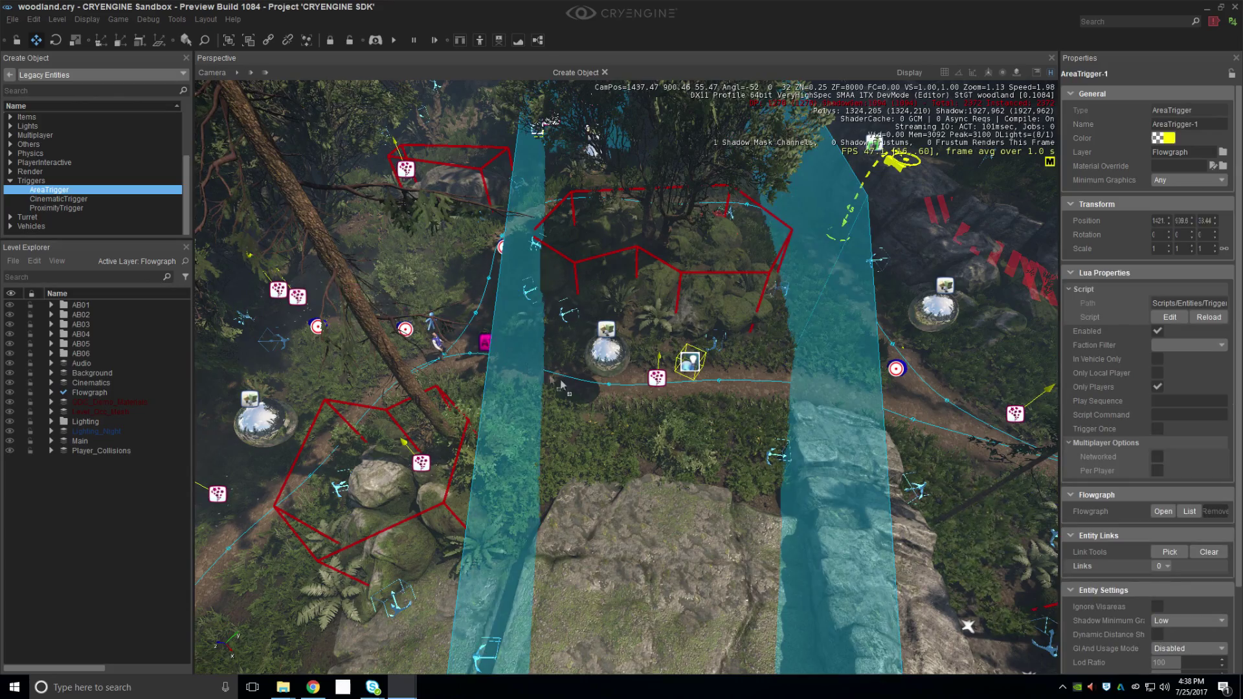
pyautogui.click(624, 426)
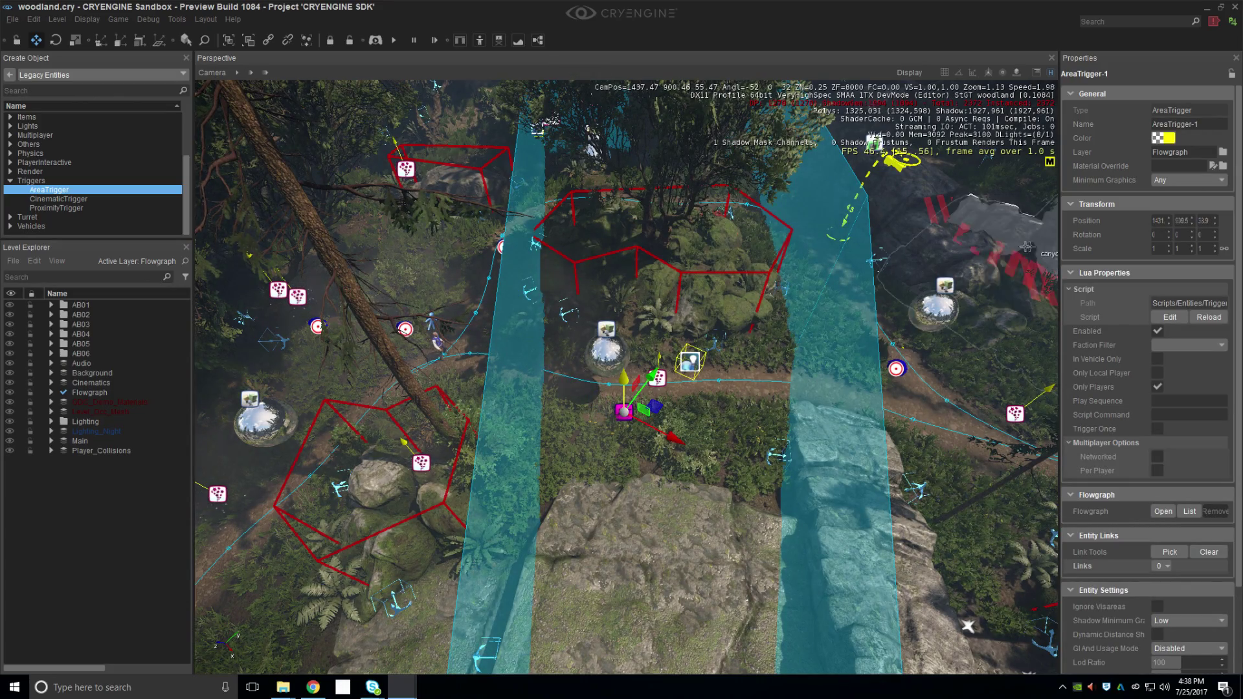
# - Reuse the area shape's name for the new area trigger, renaming it FG_test_shape_AT
pyautogui.click(884, 350)
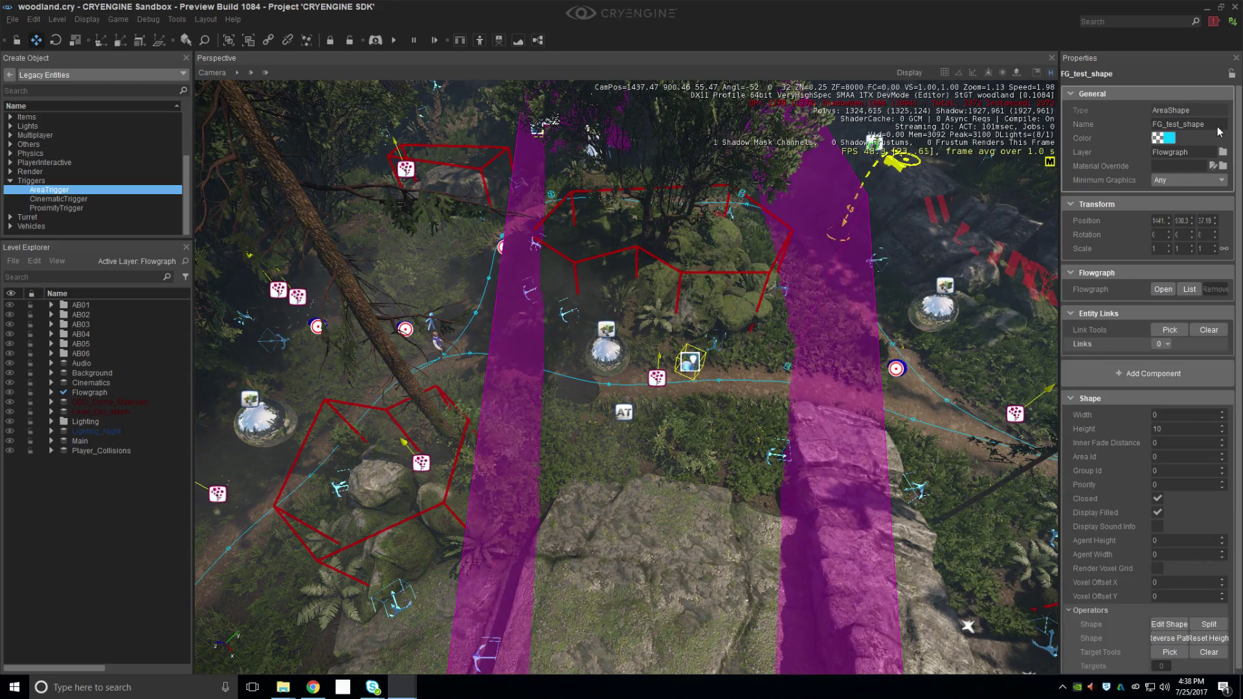
pyautogui.click(623, 412)
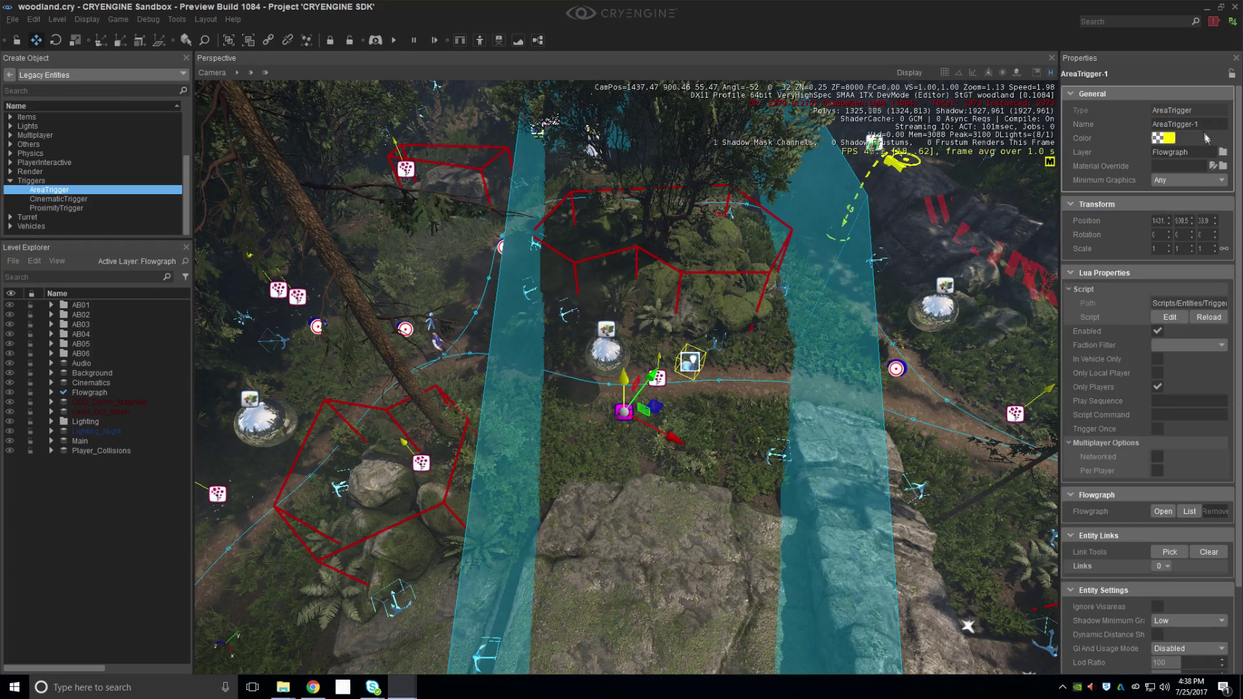
pyautogui.press('shift')
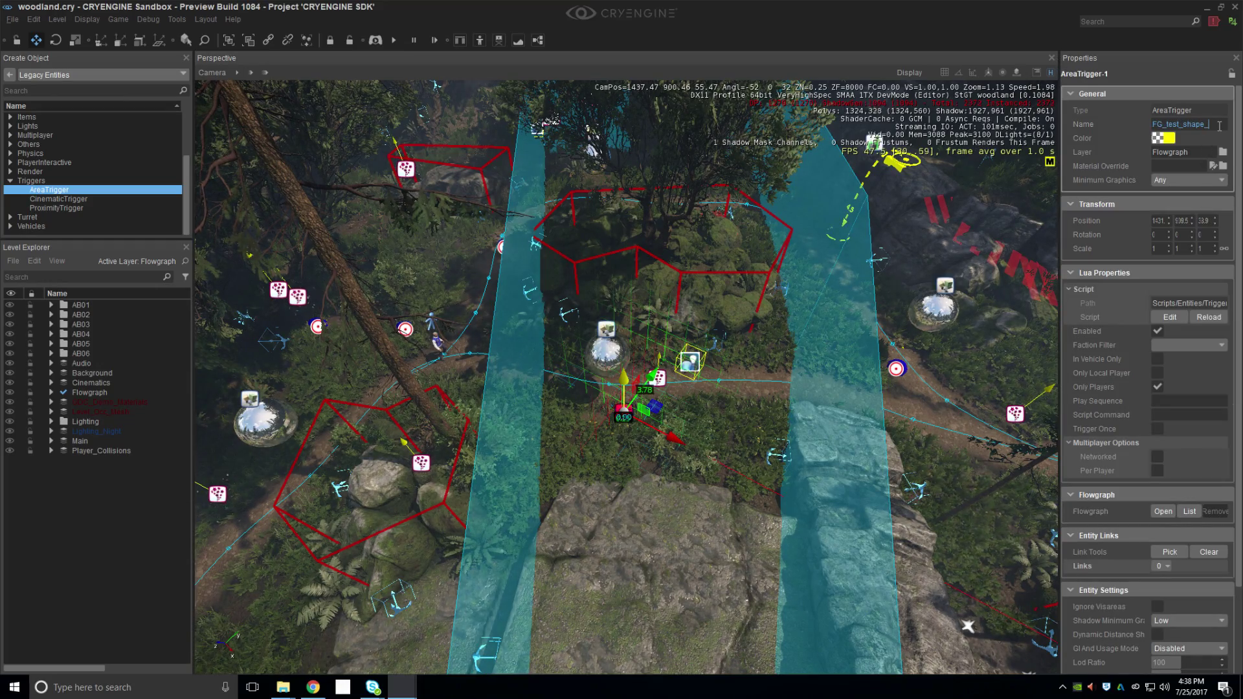
pyautogui.write('AT')
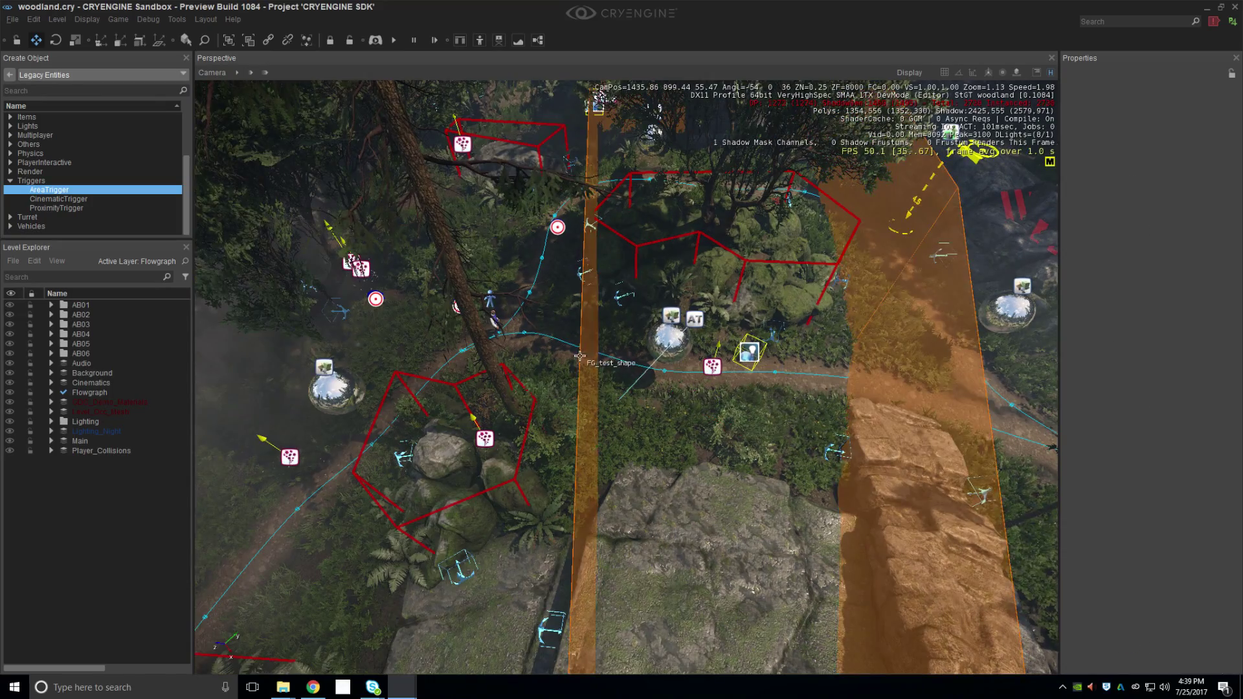
# - Clear the targets of FG_test_shape and pick the FG_test_shape_AT trigger as its target
pyautogui.click(580, 356)
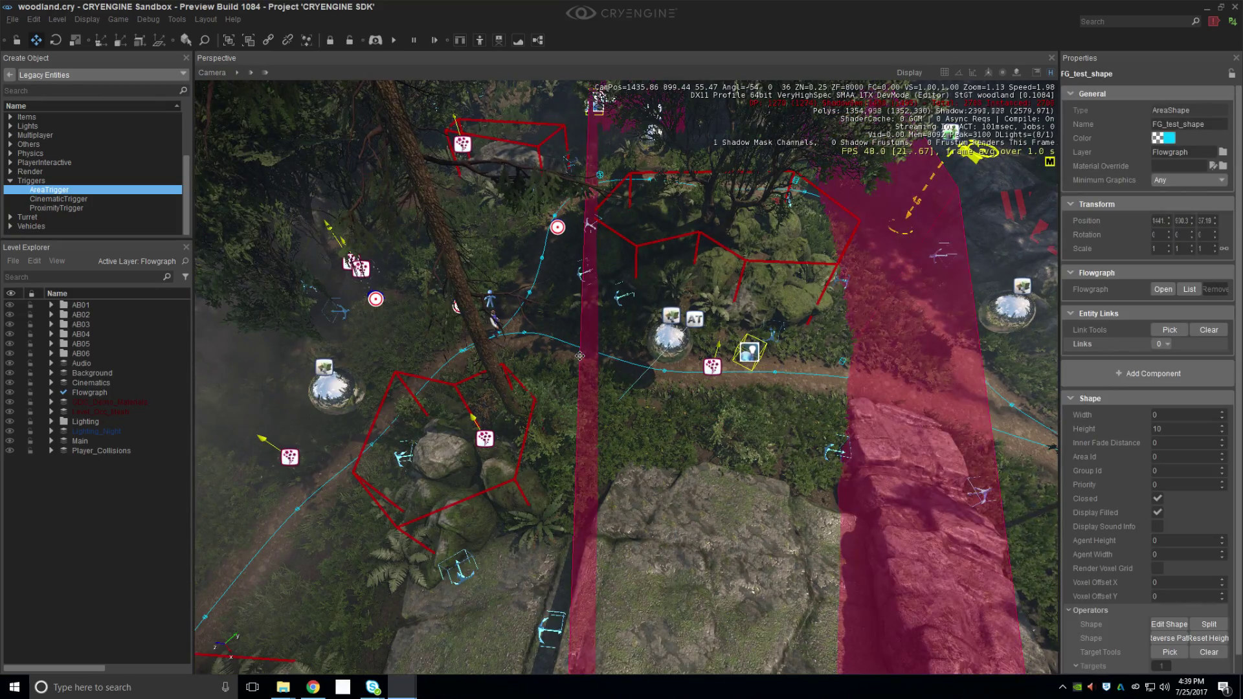
pyautogui.scroll(-1, 1159, 537)
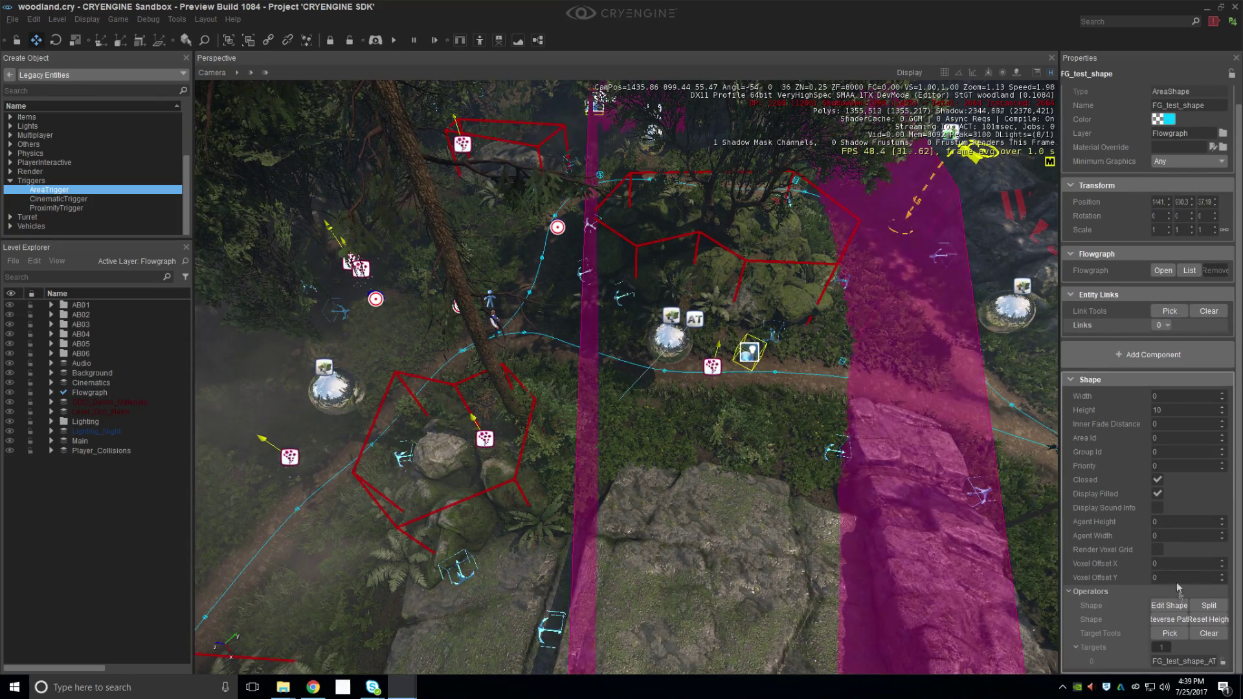
pyautogui.click(1204, 636)
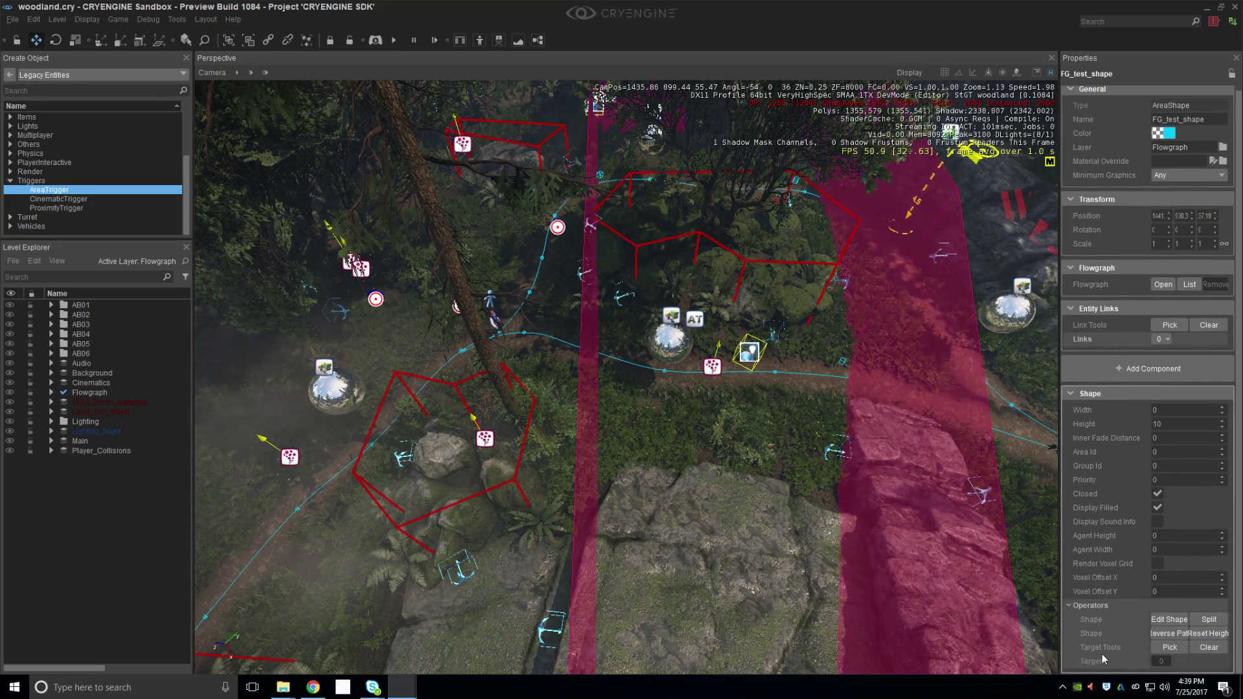
pyautogui.click(1169, 647)
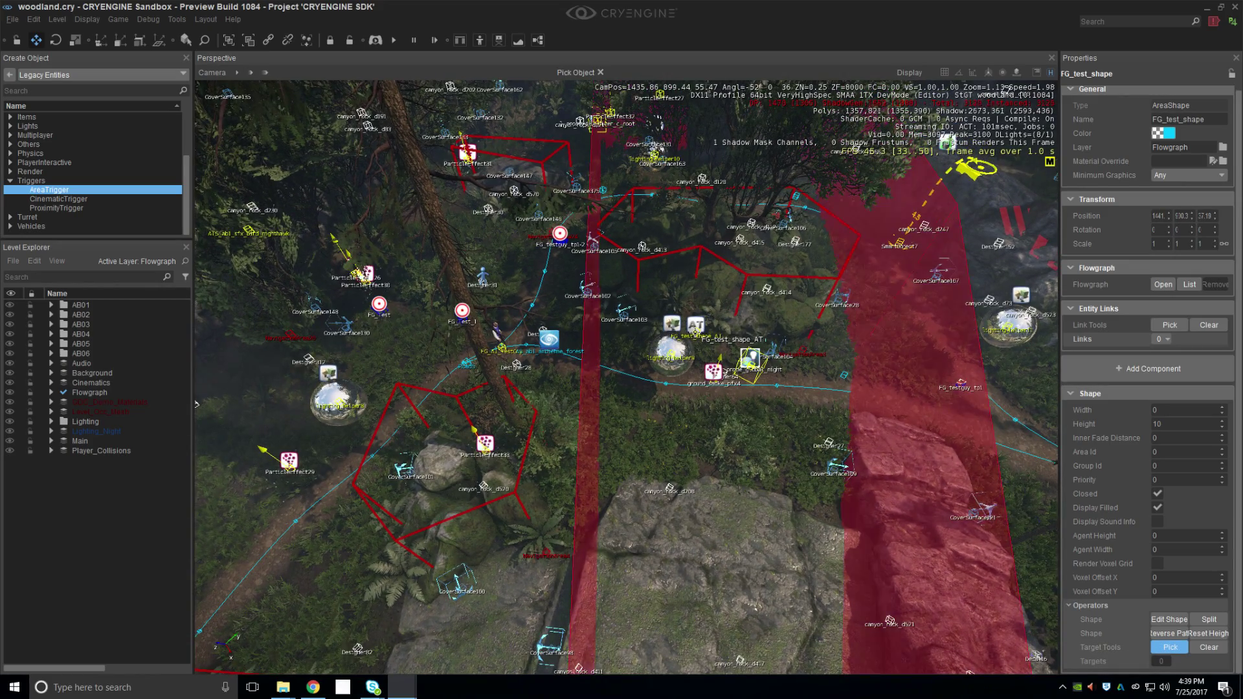
pyautogui.click(696, 334)
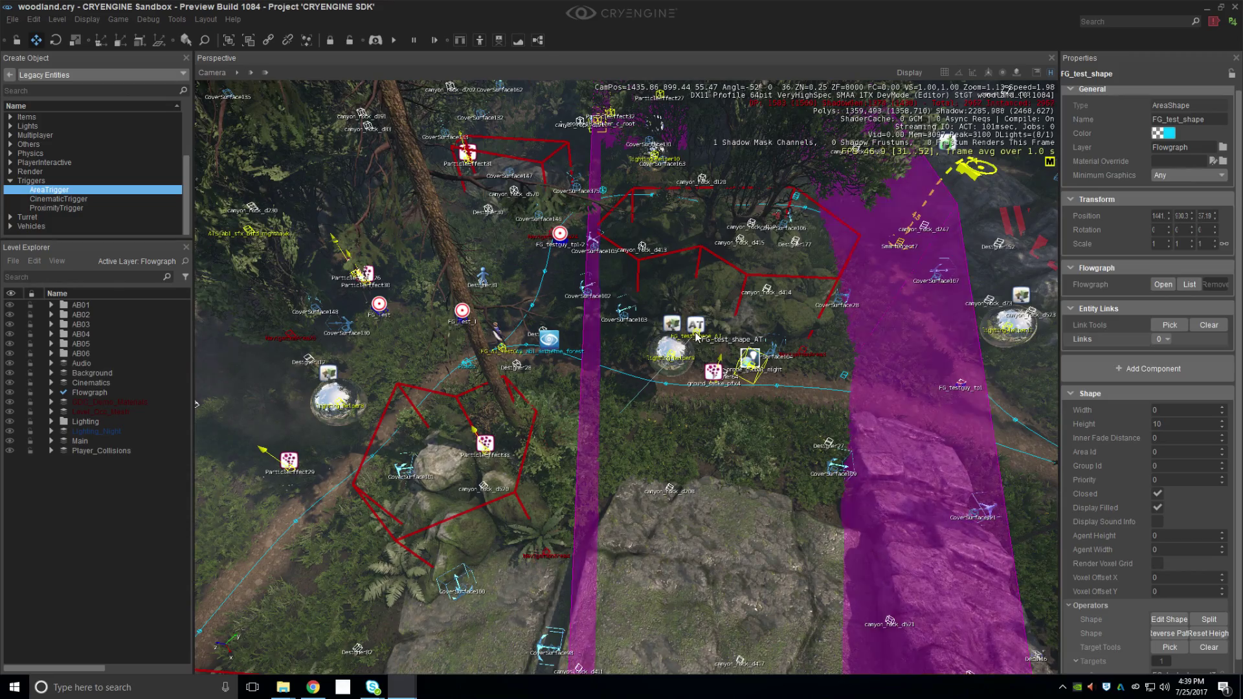
# - Add the FG_test_shape_AT trigger as an entity node in an empty area of the FG_Test_1 flow graph
pyautogui.click(696, 334)
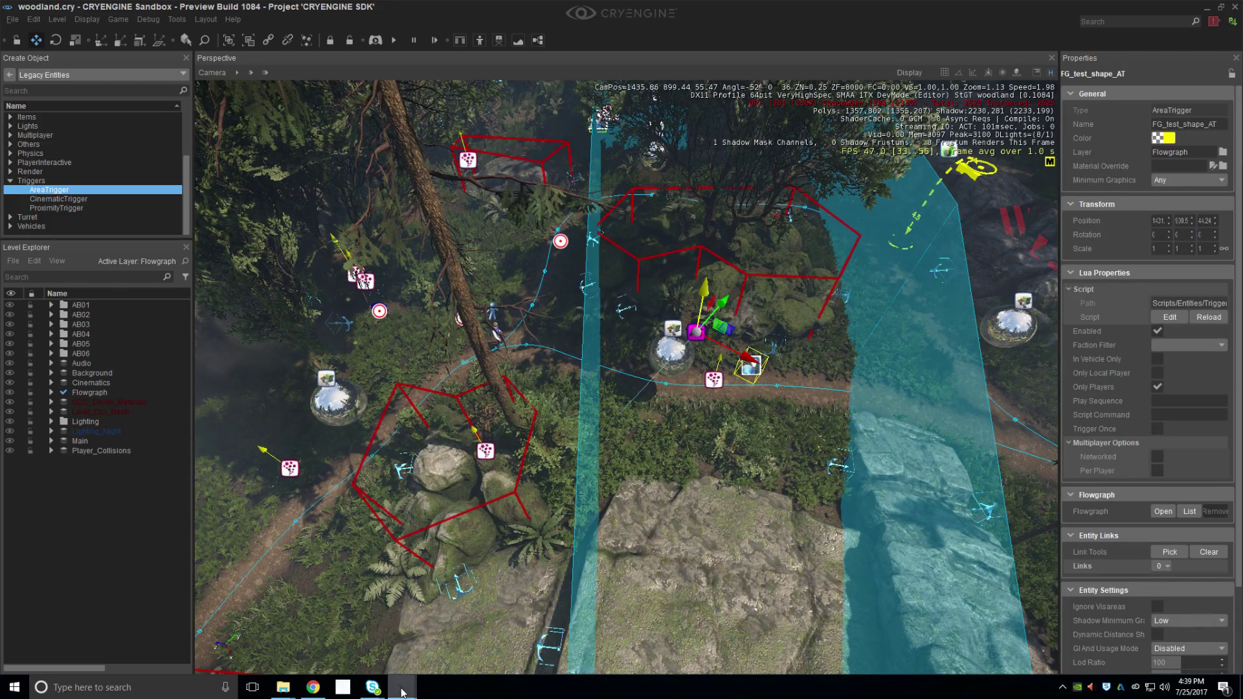
pyautogui.moveTo(402, 686)
pyautogui.click(453, 651)
pyautogui.moveTo(445, 526); pyautogui.dragTo(517, 259, button='right')
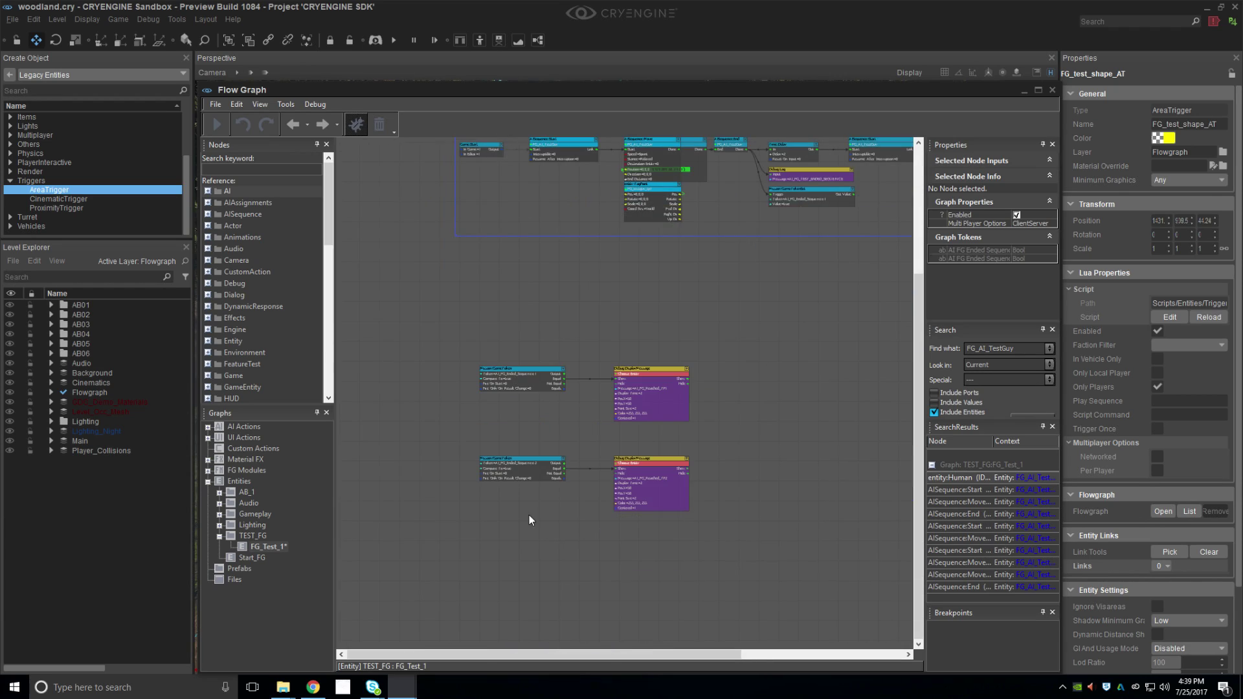
pyautogui.moveTo(530, 514); pyautogui.dragTo(496, 264, button='right')
pyautogui.scroll(4, 465, 342)
pyautogui.rightClick(461, 309)
pyautogui.click(503, 327)
pyautogui.scroll(3, 529, 350)
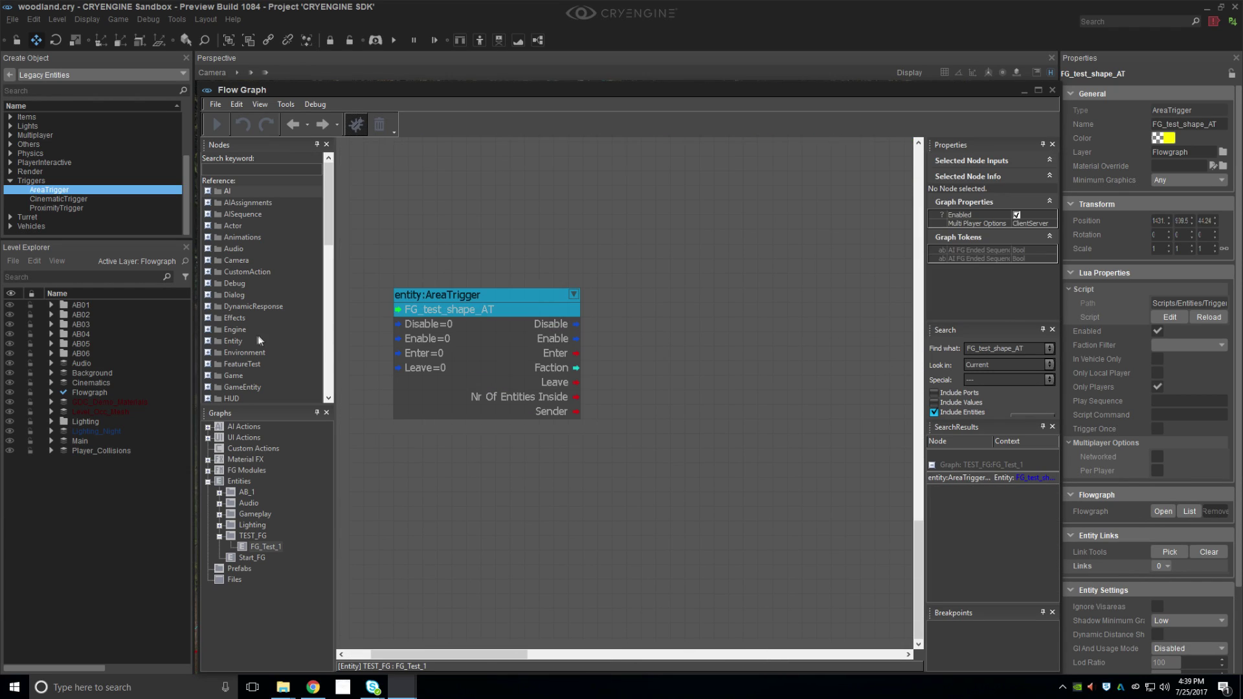
# - Add a Logic:Any node and connect the area trigger's Enter output to its In1 input
pyautogui.scroll(-1, 265, 335)
pyautogui.rightClick(669, 350)
pyautogui.moveTo(719, 353)
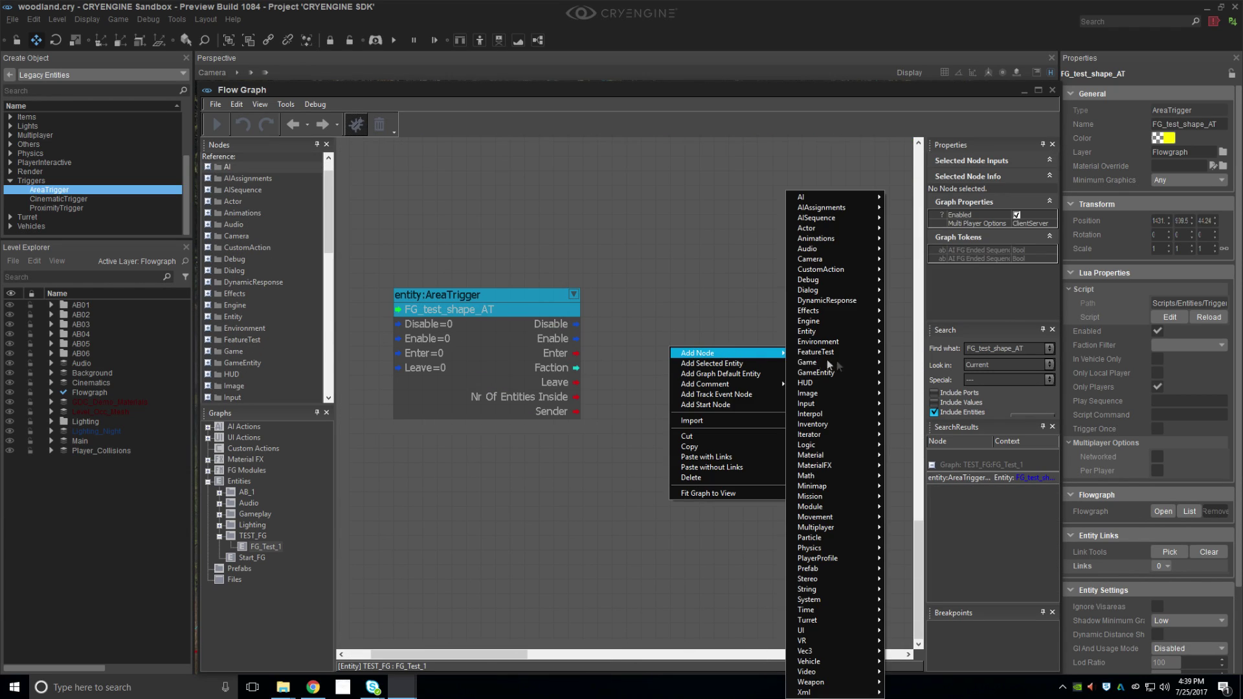
pyautogui.moveTo(826, 445)
pyautogui.click(900, 465)
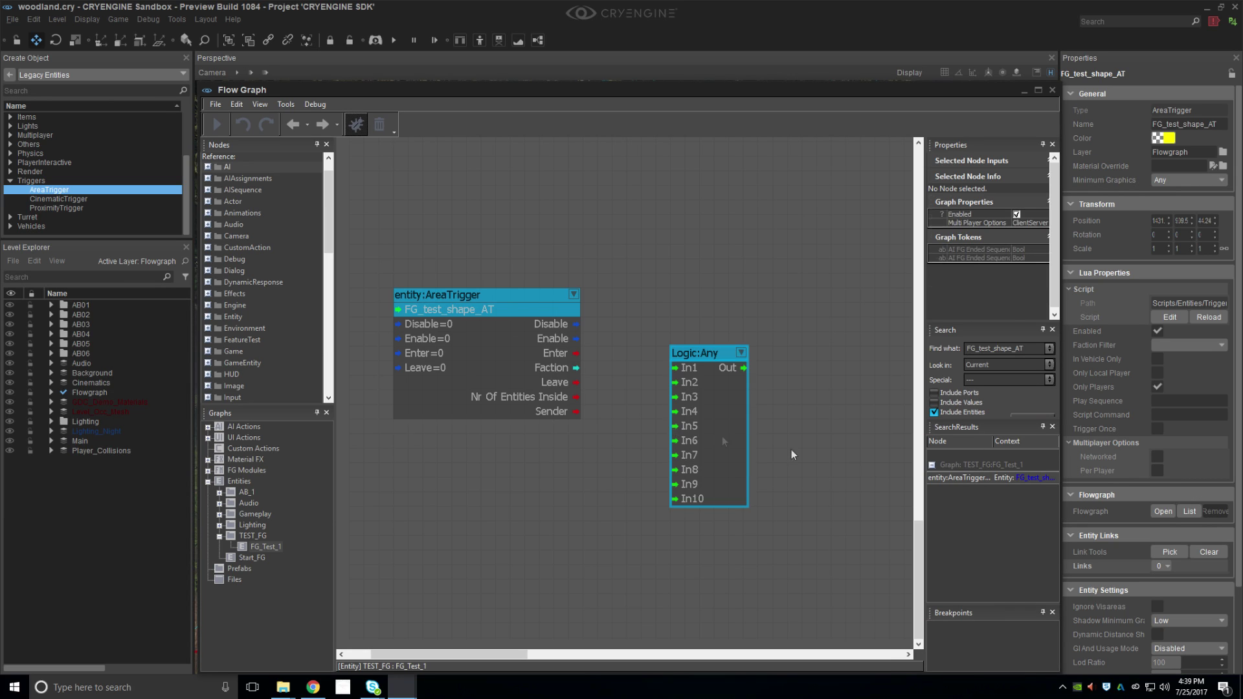
pyautogui.moveTo(562, 353); pyautogui.dragTo(721, 392)
pyautogui.click(518, 468)
pyautogui.moveTo(512, 468); pyautogui.dragTo(493, 457, button='right')
pyautogui.scroll(-2, 520, 377)
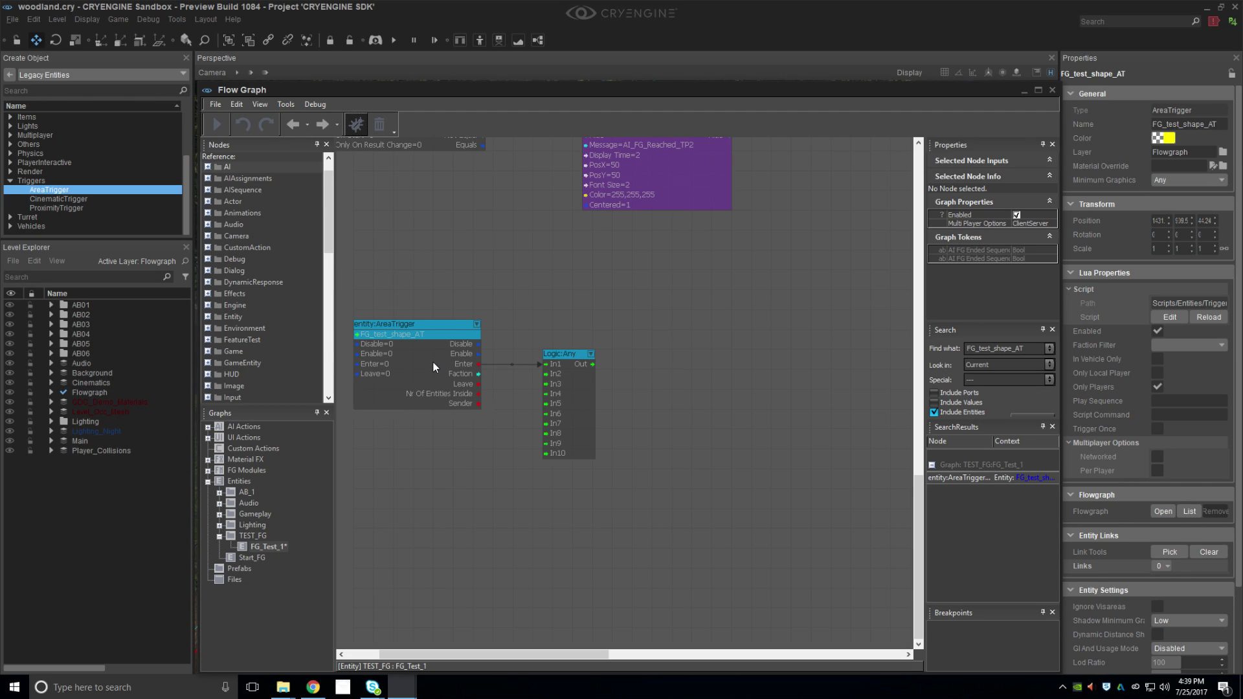
# - Select both test enemies in the level and add them as entity nodes to the FG_Test_1 graph
pyautogui.click(1027, 91)
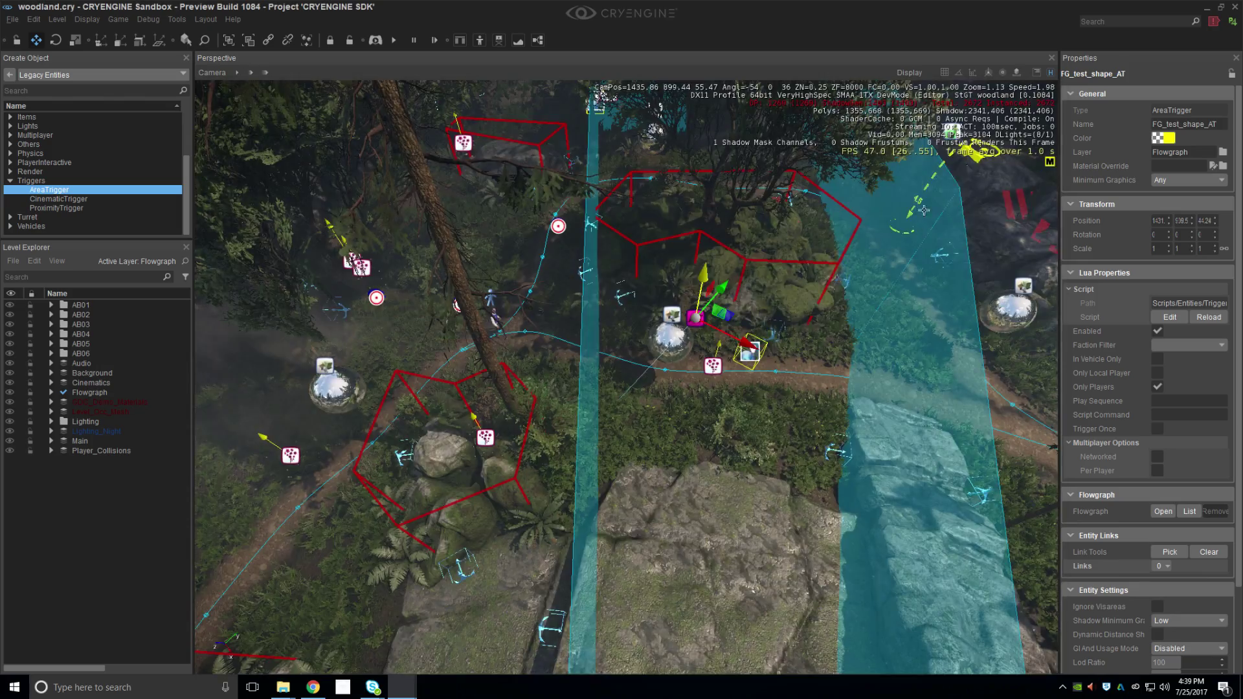
pyautogui.moveTo(618, 431); pyautogui.dragTo(818, 275, button='right')
pyautogui.press('d')
pyautogui.click(714, 286)
pyautogui.keyDown('ctrl'); pyautogui.click(797, 298); pyautogui.keyUp('ctrl')
pyautogui.moveTo(402, 686)
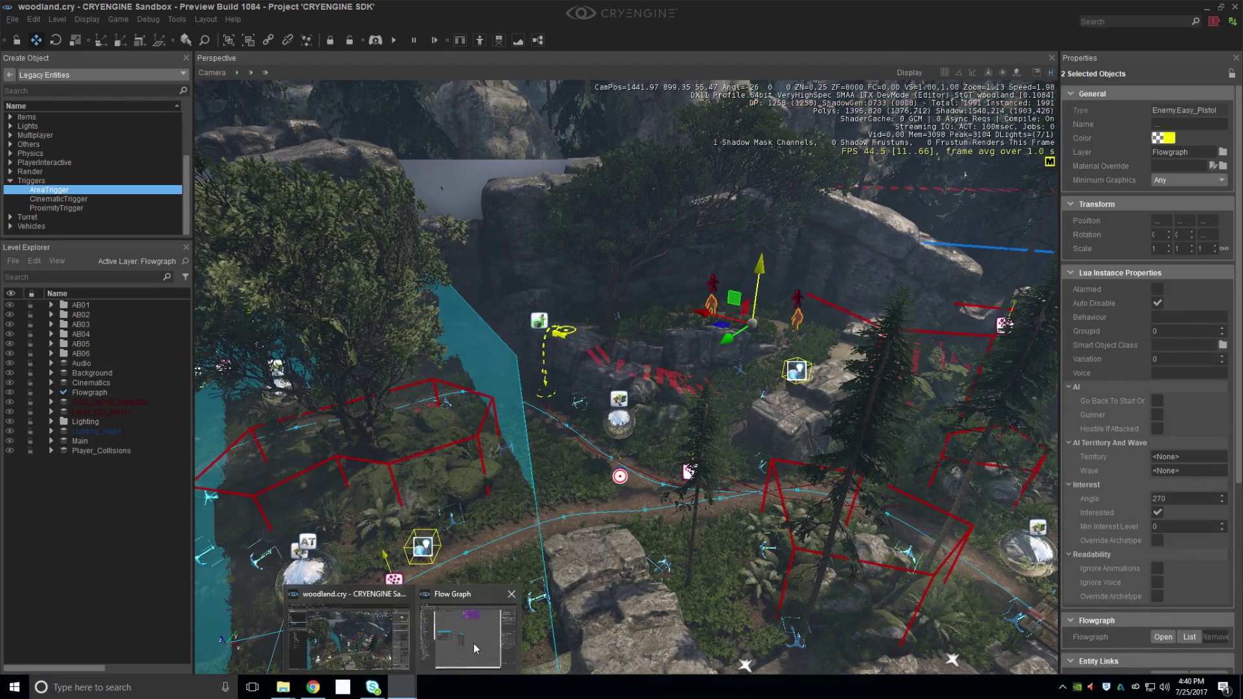
pyautogui.click(472, 643)
pyautogui.rightClick(663, 354)
pyautogui.click(699, 370)
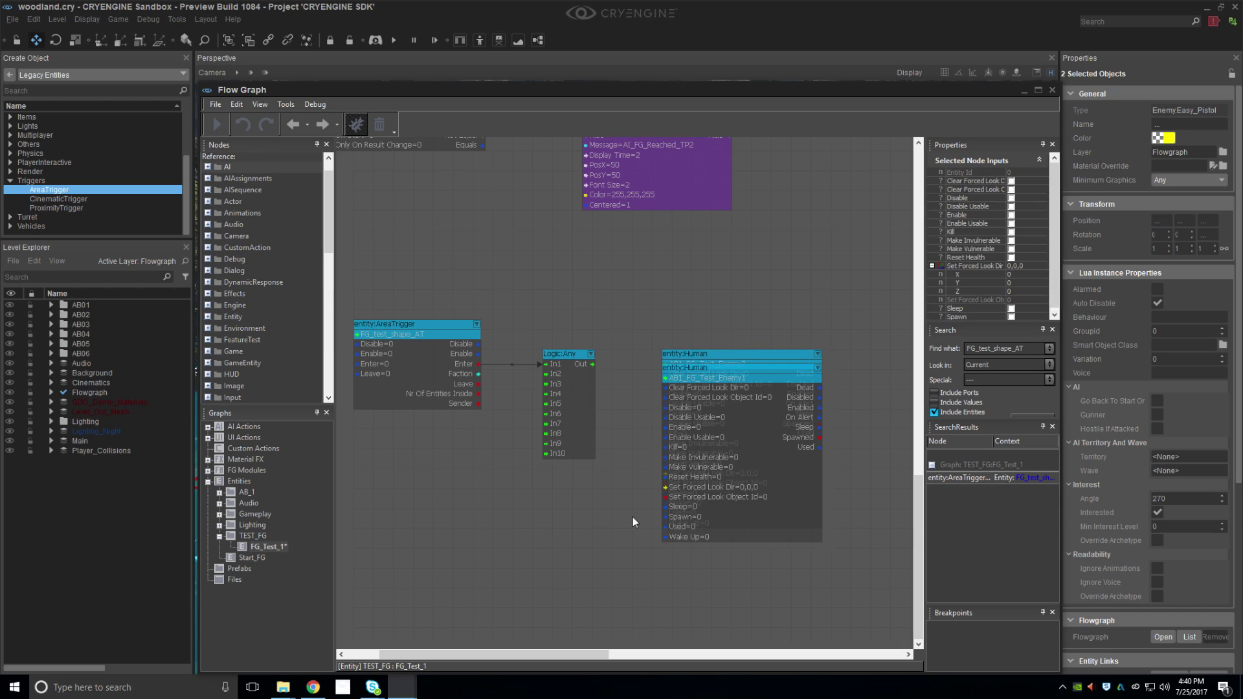
# - Stack the two enemy nodes without overlap and connect the Any node's Out to the Enable input of each
pyautogui.moveTo(775, 461); pyautogui.dragTo(780, 626)
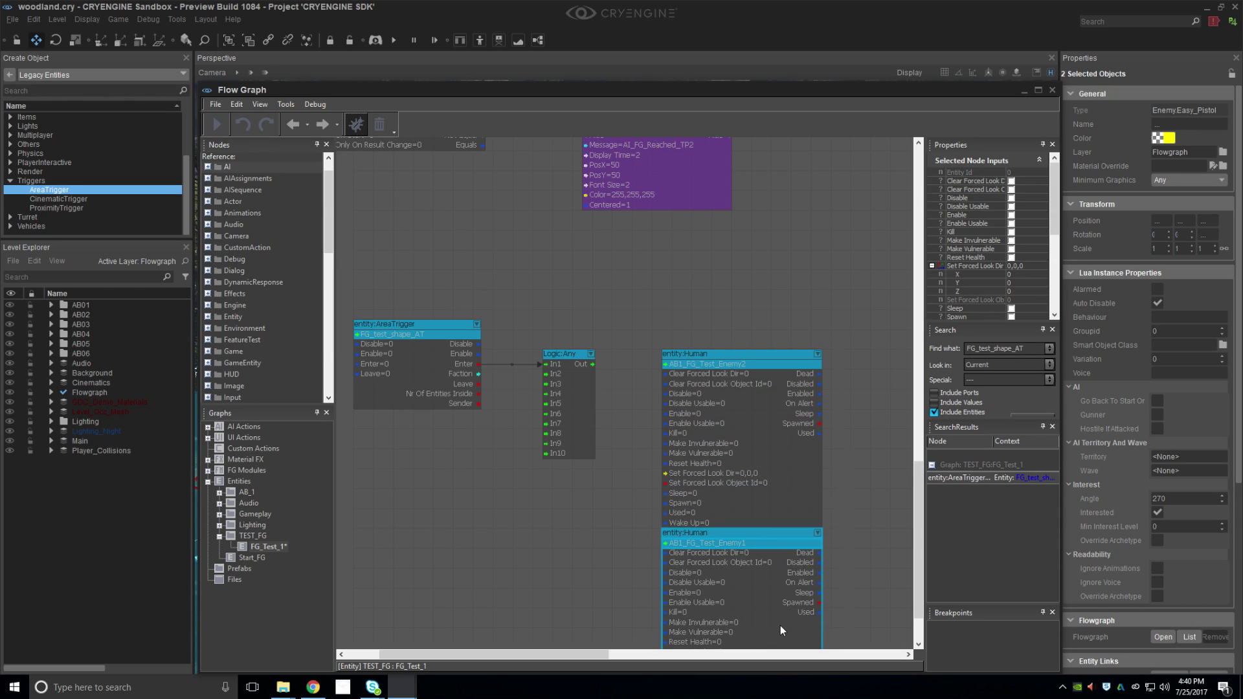
pyautogui.keyDown('ctrl'); pyautogui.moveTo(764, 501); pyautogui.dragTo(761, 410); pyautogui.keyUp('ctrl')
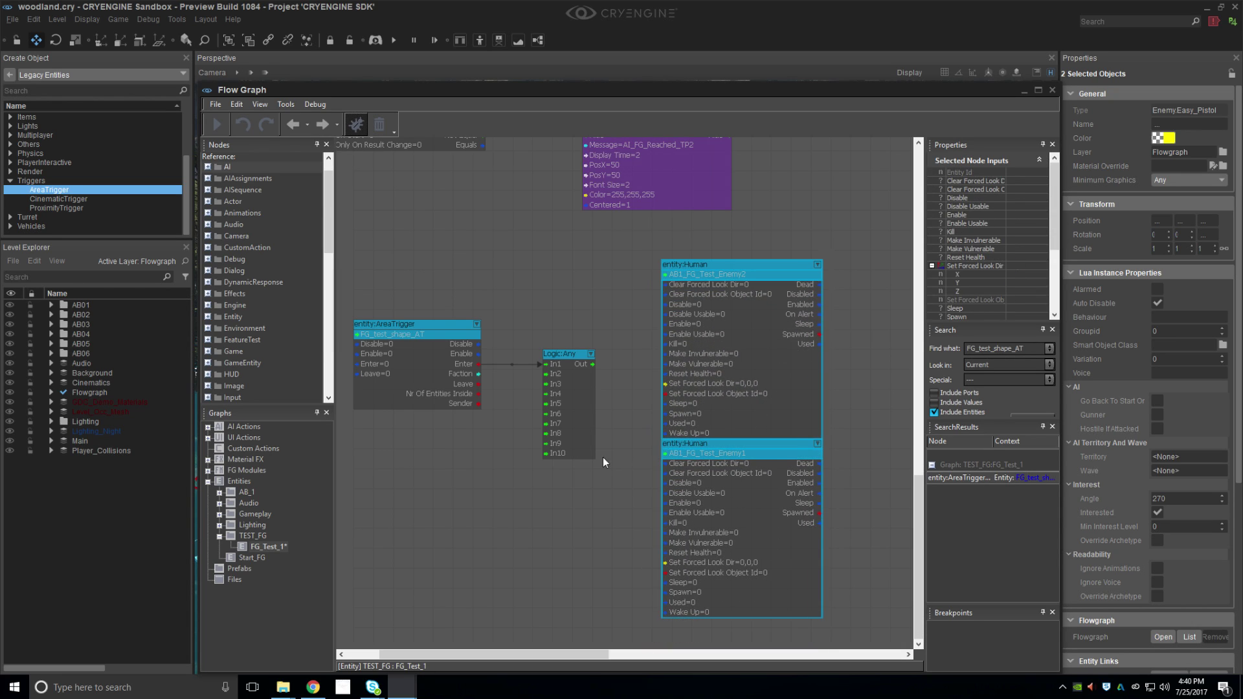
pyautogui.moveTo(592, 364); pyautogui.dragTo(678, 326)
pyautogui.moveTo(587, 333); pyautogui.dragTo(665, 471)
pyautogui.click(607, 590)
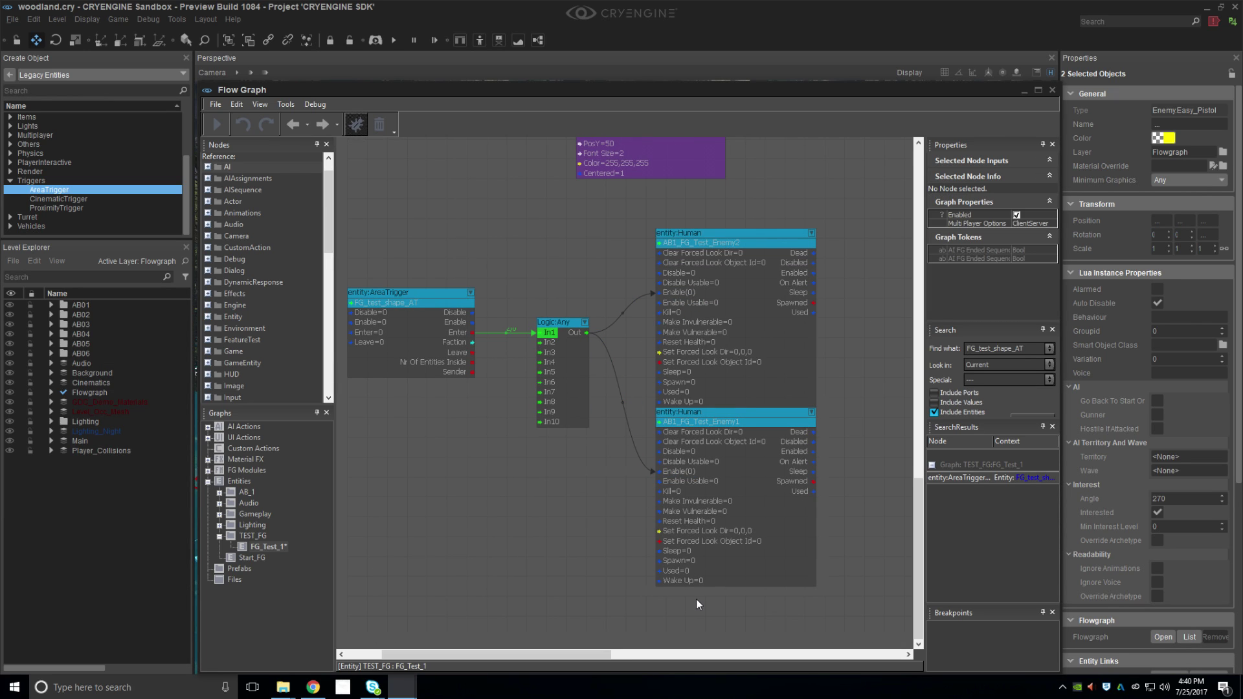
# - Play-test the level from the trail, entering the trigger area and shooting at the two enemies
pyautogui.click(1024, 91)
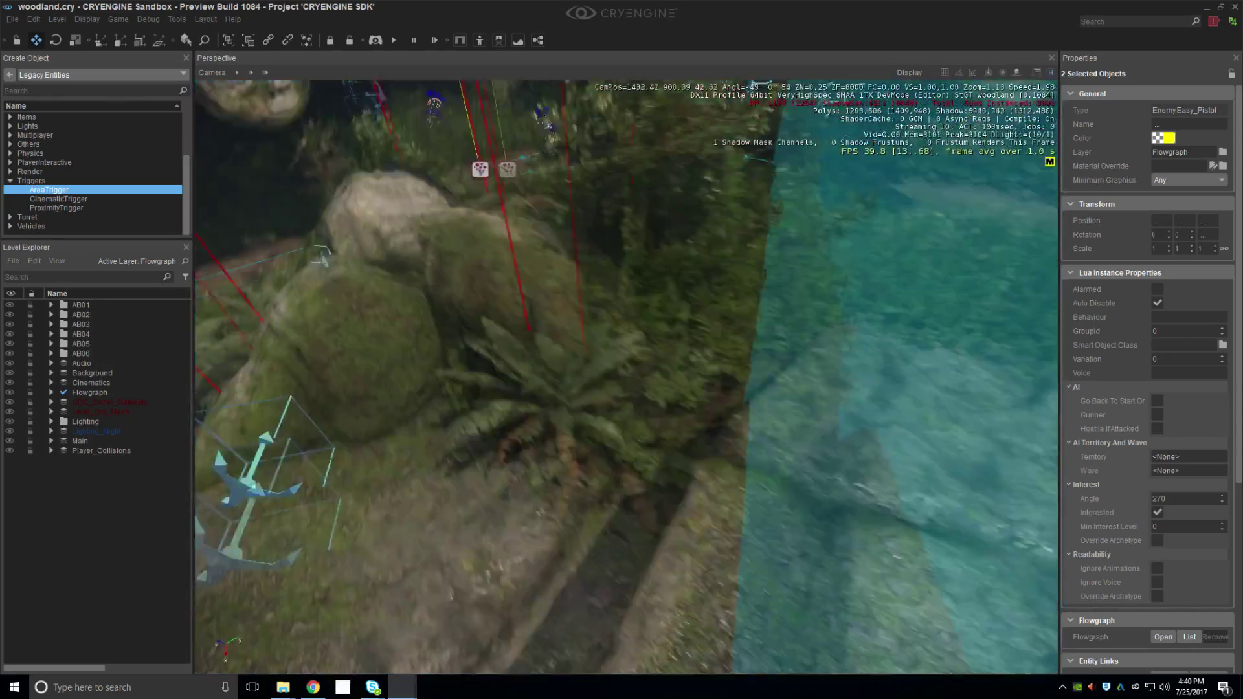
pyautogui.hotkey('ctrl', 'g')
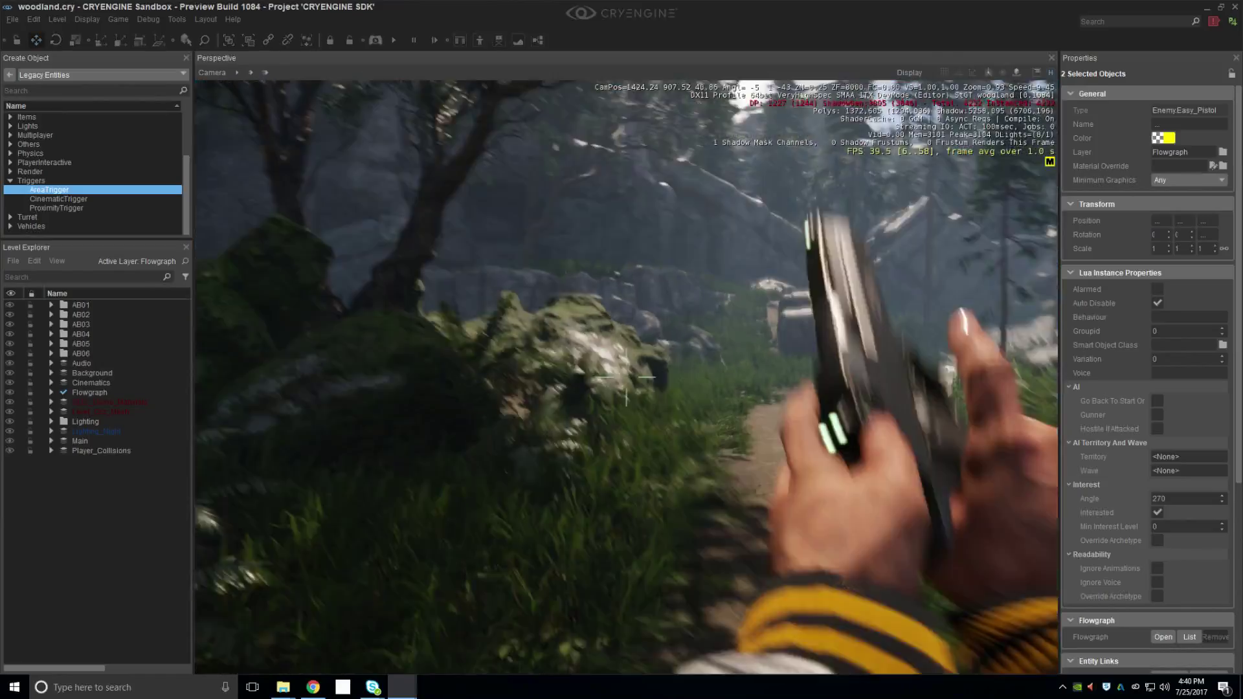
pyautogui.press('w')
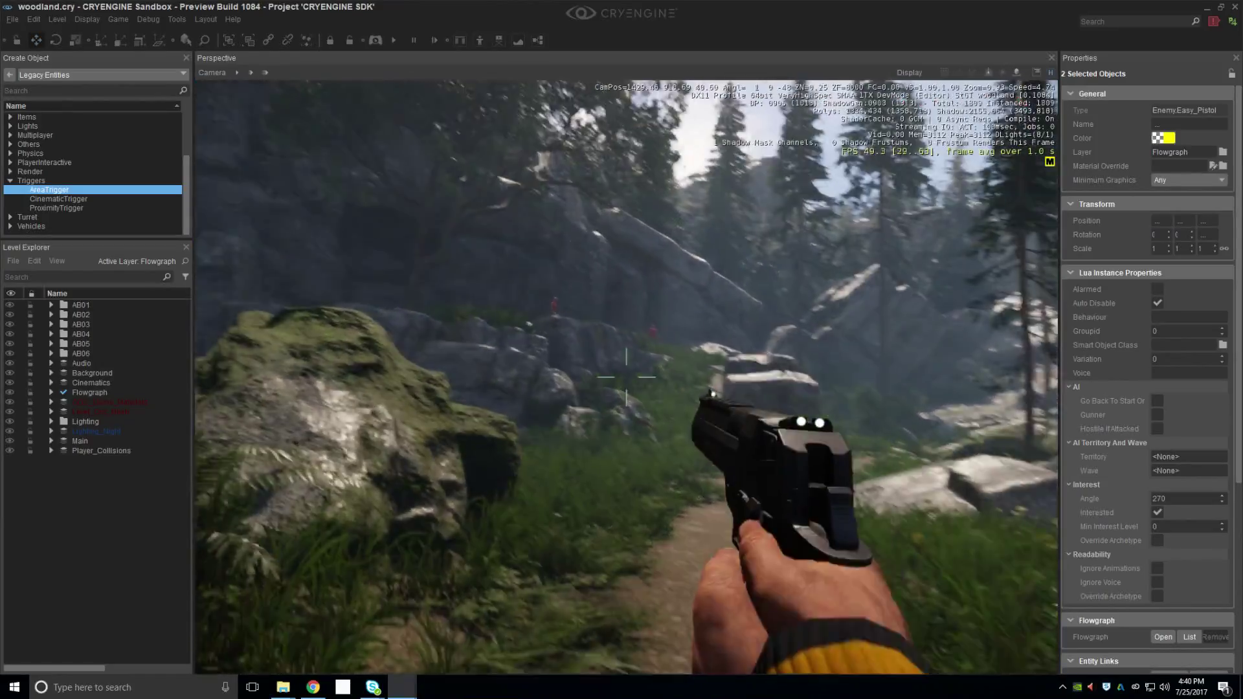
pyautogui.rightClick(626, 377)
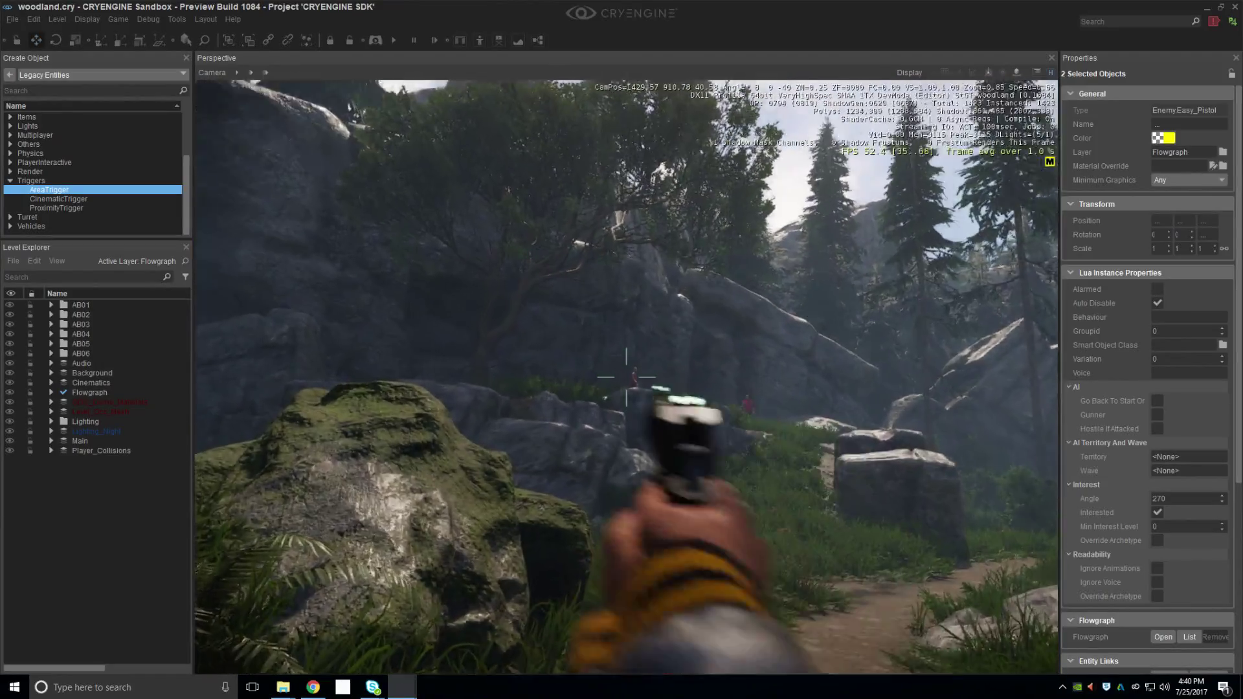
pyautogui.press('w')
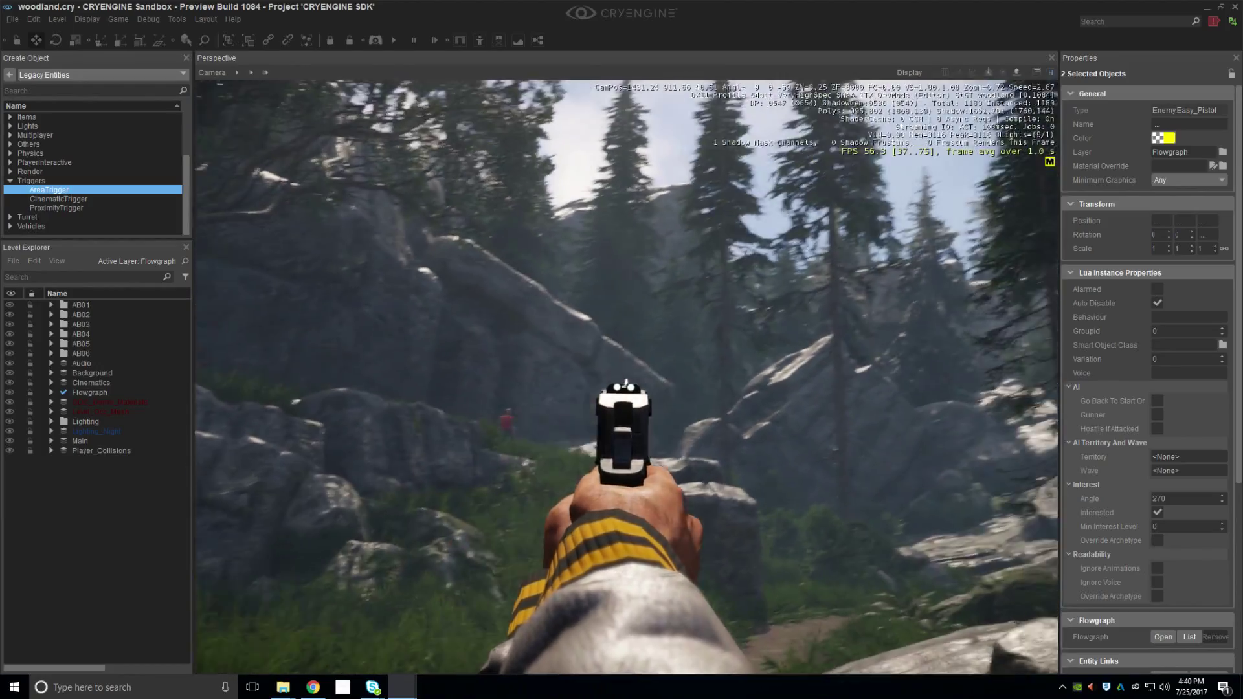
pyautogui.press('a')
pyautogui.click(626, 377)
pyautogui.press('a')
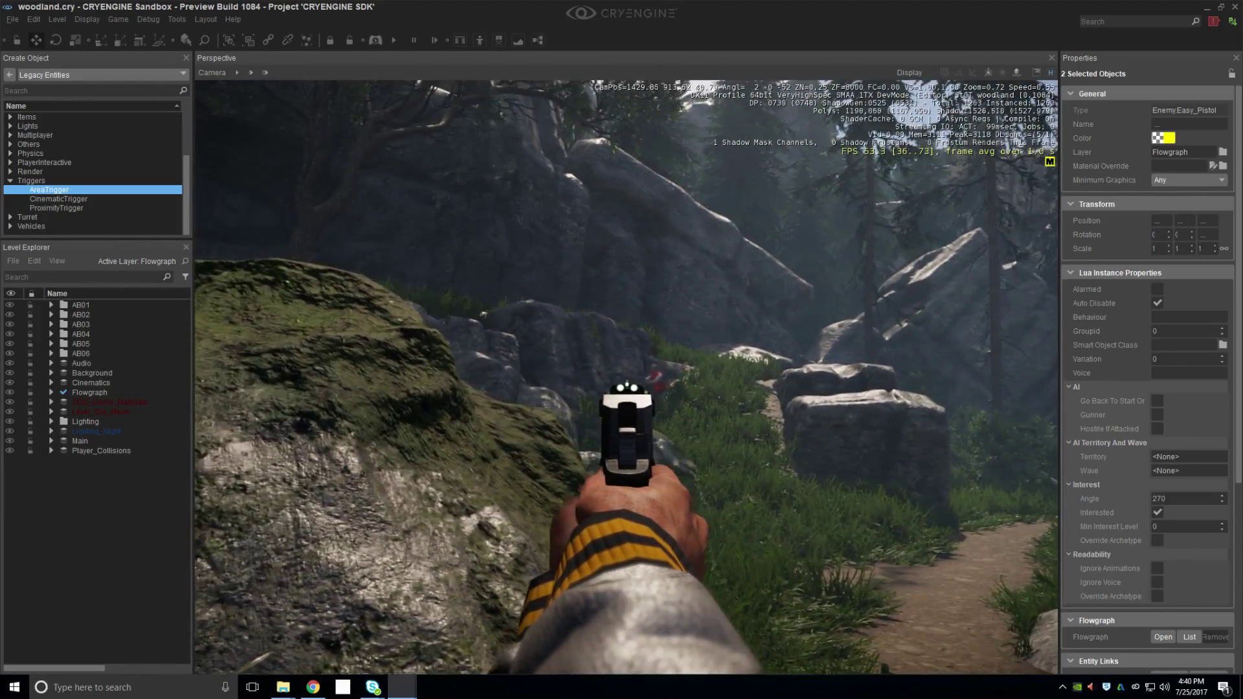
pyautogui.click(627, 377)
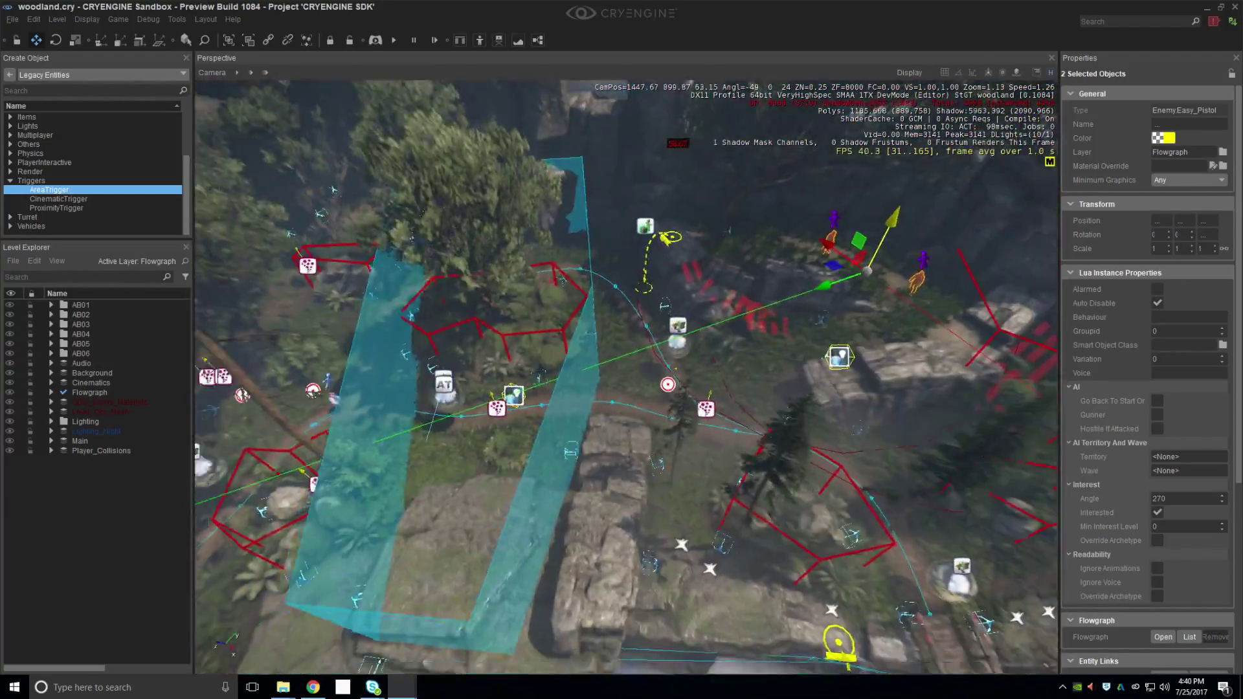
# - Examine the area shape and the enemies on the rocks above the trail, selecting AB1_FG_Test_Enemy2
pyautogui.press('s')
pyautogui.press('a')
pyautogui.click(619, 413)
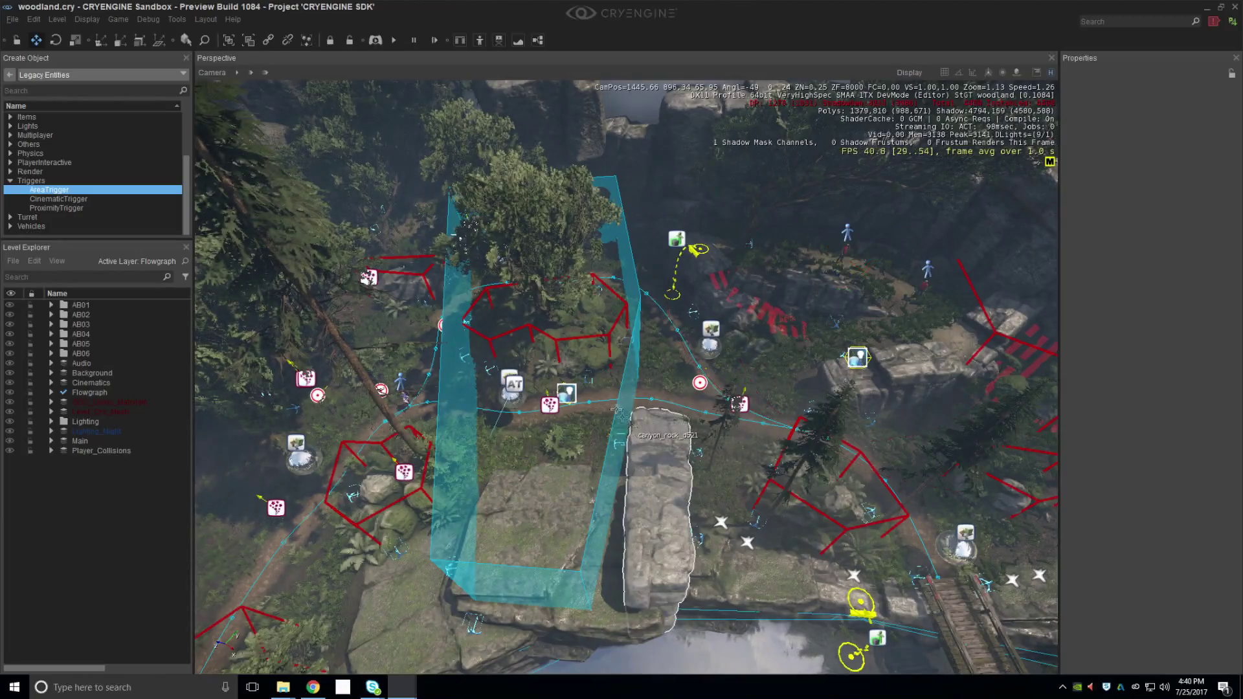
pyautogui.click(621, 378)
pyautogui.moveTo(621, 379); pyautogui.dragTo(657, 367, button='right')
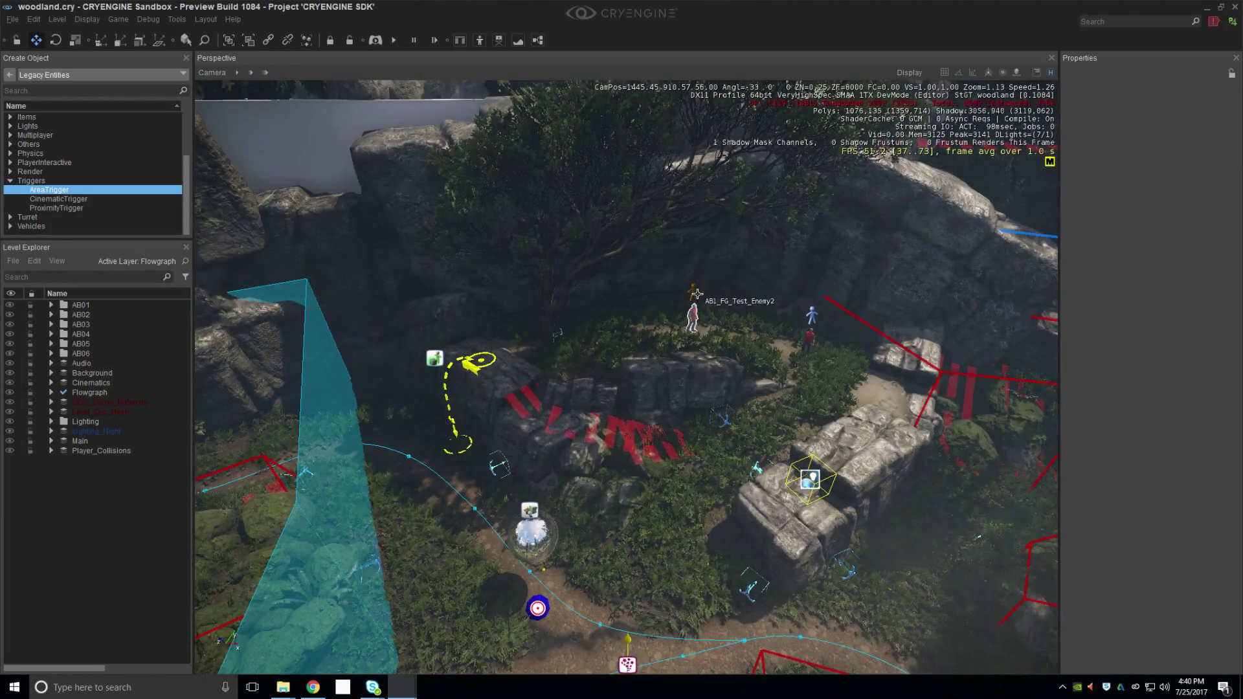
pyautogui.click(697, 293)
pyautogui.moveTo(697, 294); pyautogui.dragTo(602, 325, button='right')
pyautogui.press('s')
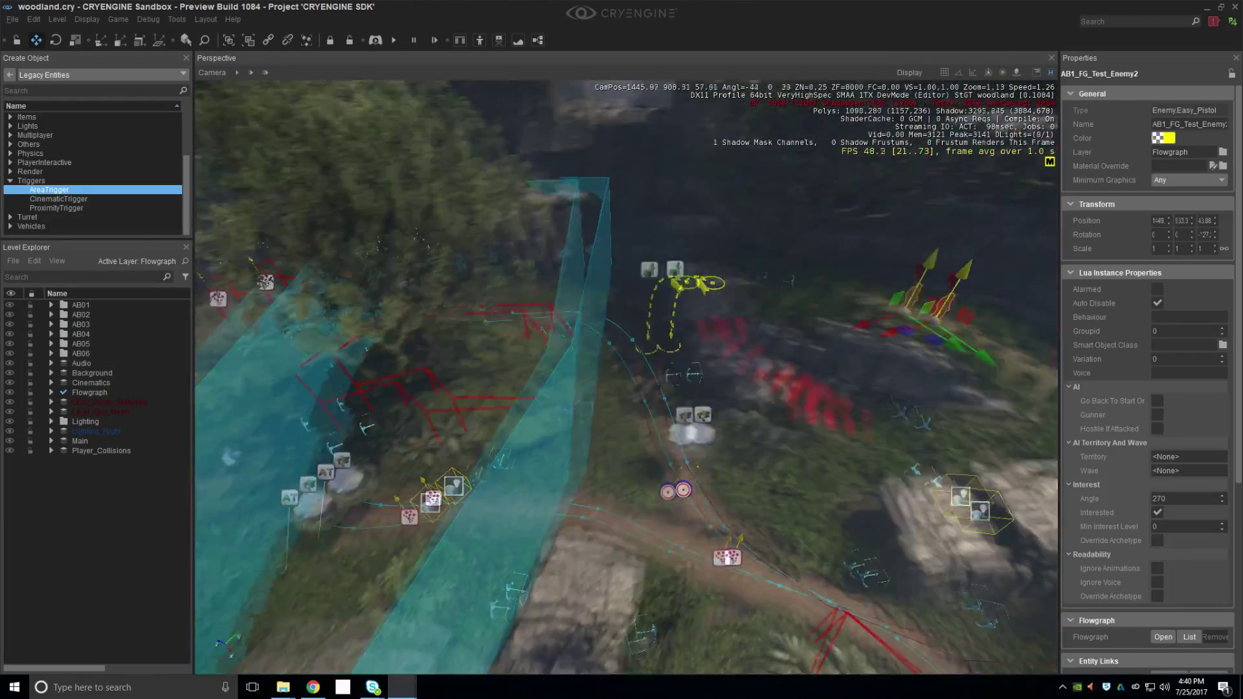
# - Inspect the FG_test_shape area across the trail and the grassy ledge where the two test enemies stand
pyautogui.moveTo(784, 387); pyautogui.dragTo(784, 393, button='right')
pyautogui.press('a')
pyautogui.click(784, 393)
pyautogui.click(784, 392)
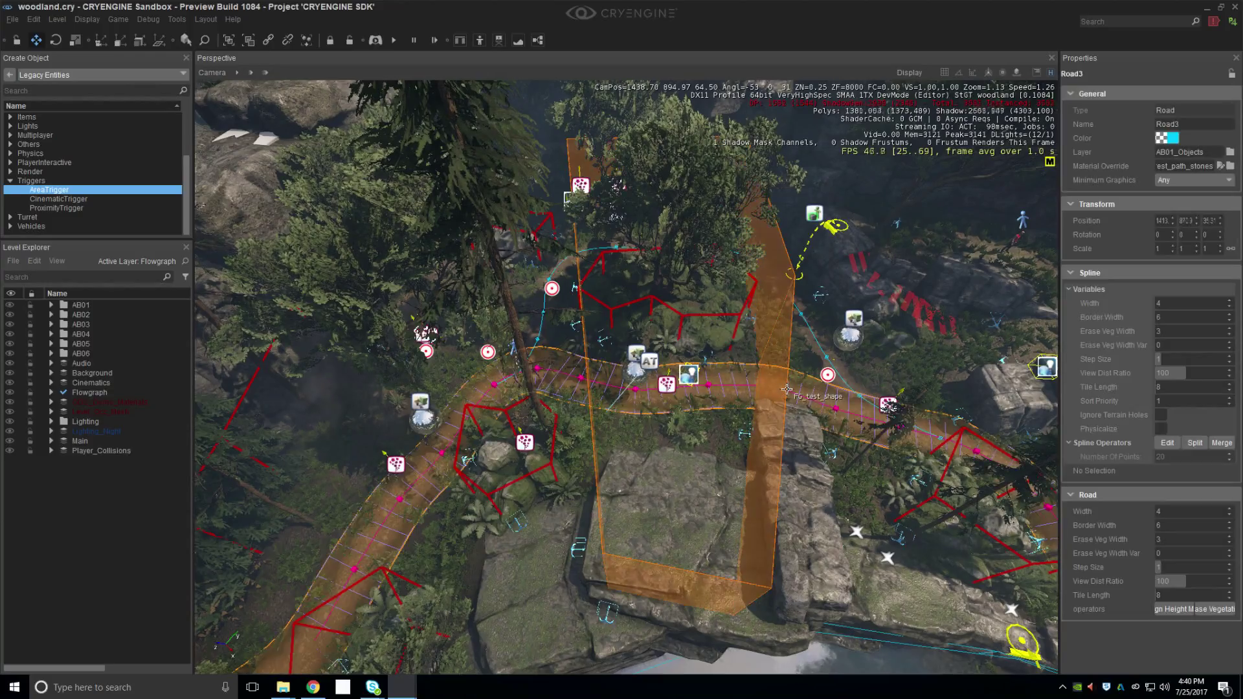
pyautogui.click(784, 392)
pyautogui.moveTo(784, 392); pyautogui.dragTo(835, 272, button='right')
pyautogui.press('d')
pyautogui.press('d')
pyautogui.press('s')
pyautogui.press('a')
pyautogui.press('w')
pyautogui.press('d')
pyautogui.moveTo(725, 316); pyautogui.dragTo(715, 327, button='right')
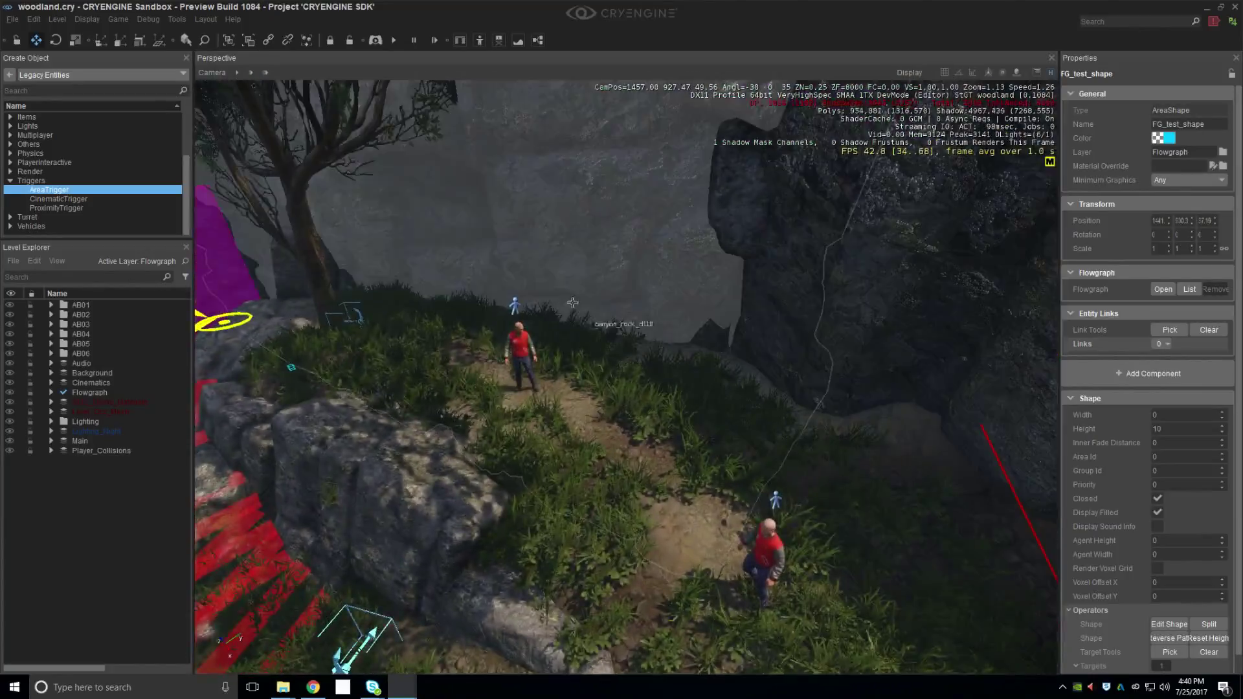
# - Delete both test enemies, AB1_FG_Test_Enemy1 and AB1_FG_Test_Enemy2, from the grassy ledge
pyautogui.click(518, 353)
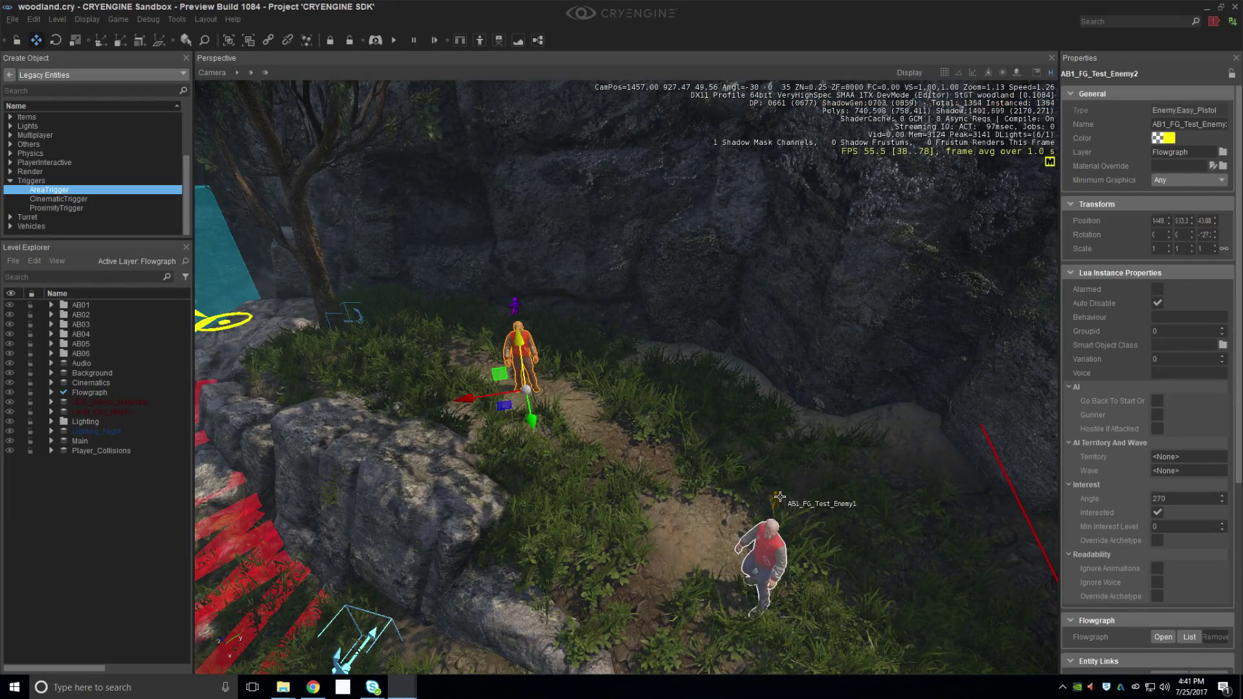
pyautogui.keyDown('ctrl'); pyautogui.click(776, 499); pyautogui.keyUp('ctrl')
pyautogui.moveTo(777, 499); pyautogui.dragTo(759, 502, button='right')
pyautogui.press('Delete')
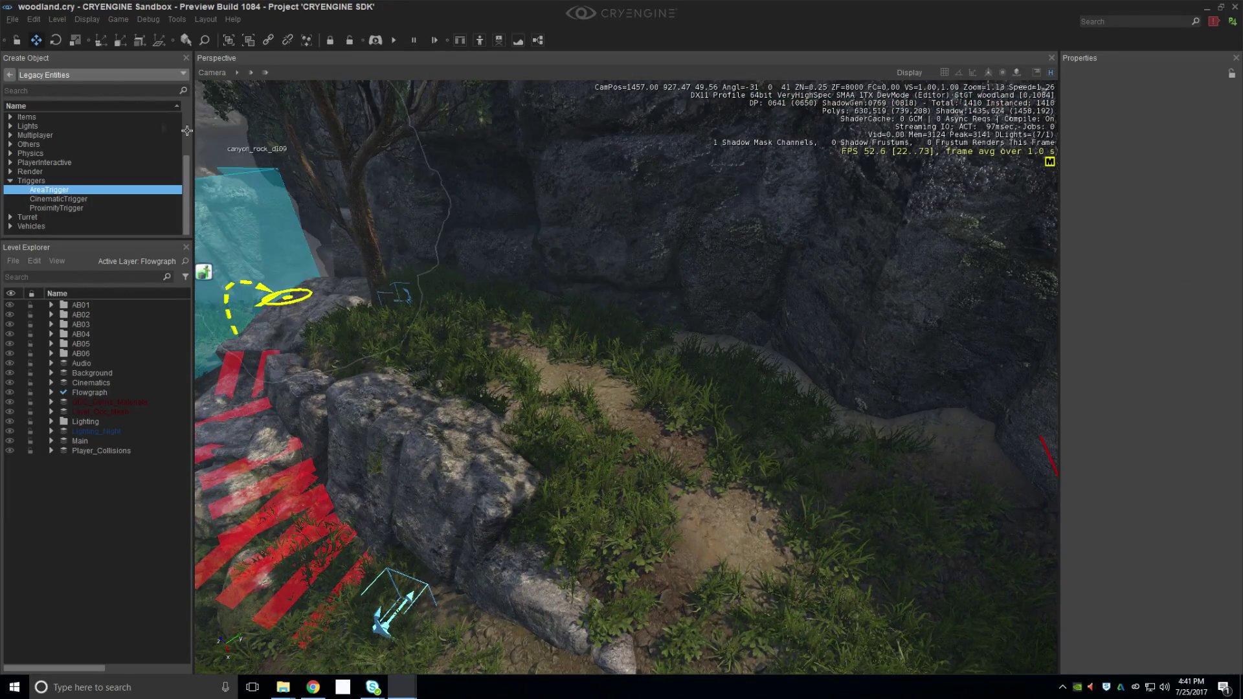
# - Place an AI tag point on the ledge's dirt path and adjust its position and facing direction
pyautogui.click(9, 74)
pyautogui.click(24, 85)
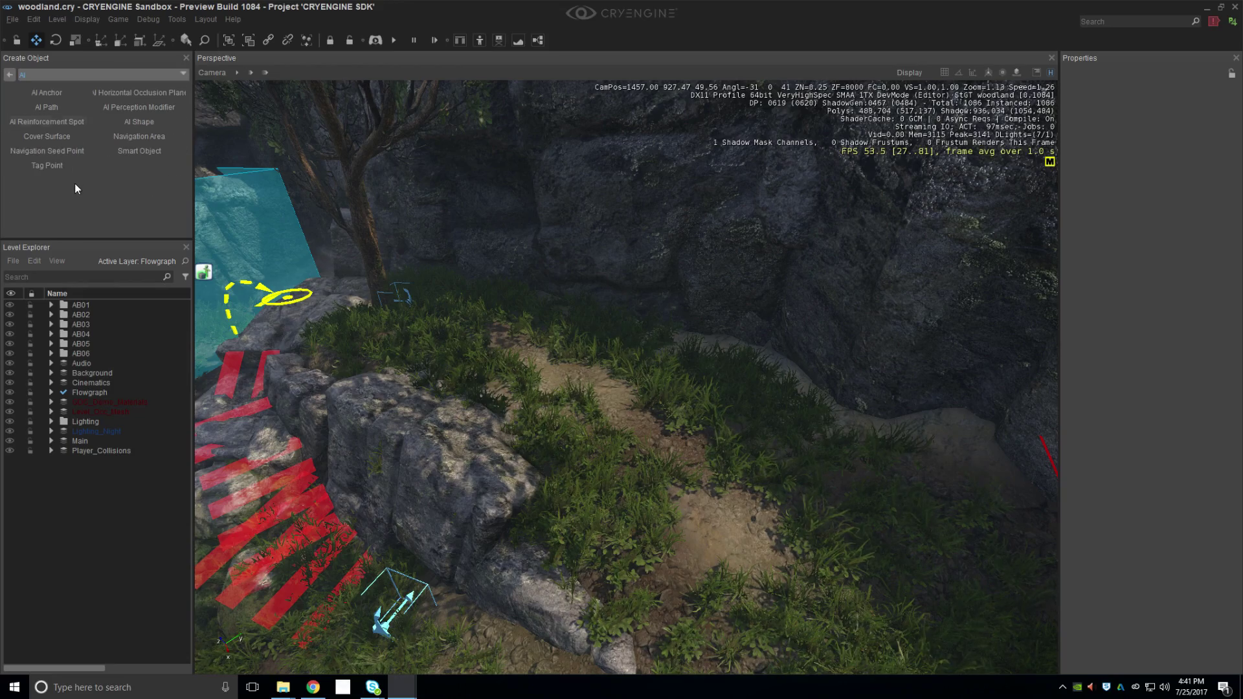
pyautogui.click(57, 165)
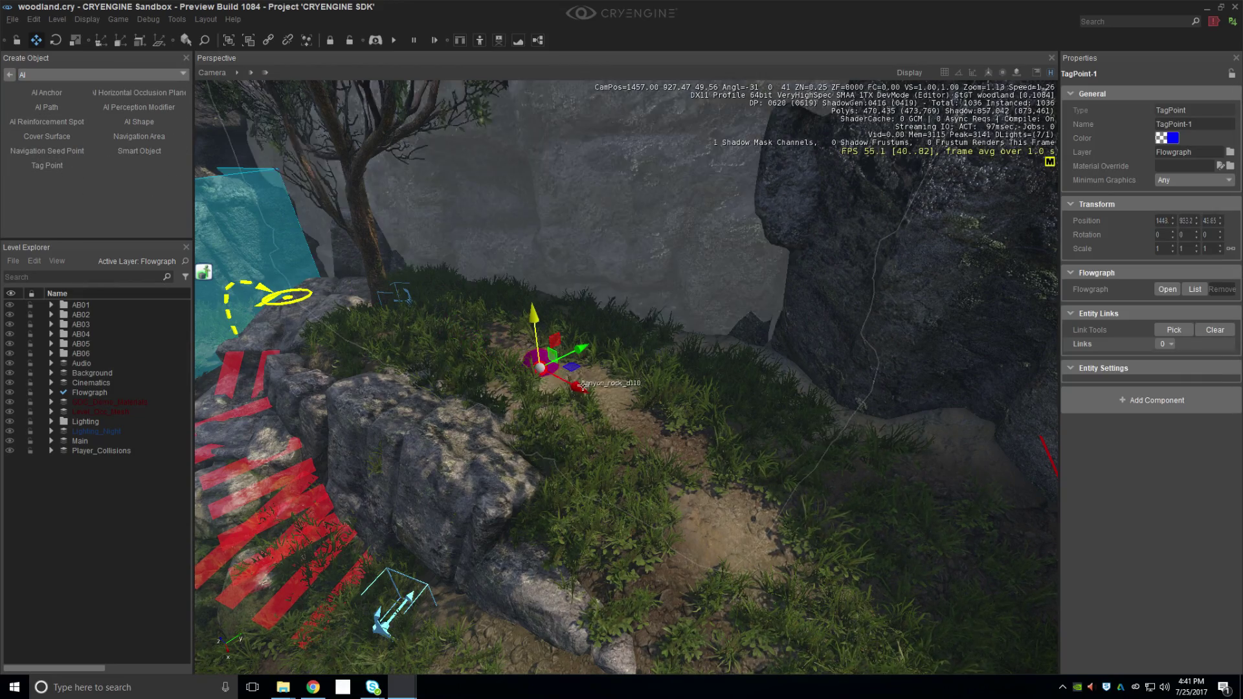
pyautogui.click(588, 393)
pyautogui.press('3')
pyautogui.moveTo(611, 418); pyautogui.dragTo(527, 408)
pyautogui.press('s')
pyautogui.moveTo(527, 408); pyautogui.dragTo(531, 453, button='right')
pyautogui.press('2')
# - Name the tag point FG_tets_AI_Spawn-1
pyautogui.click(1180, 125)
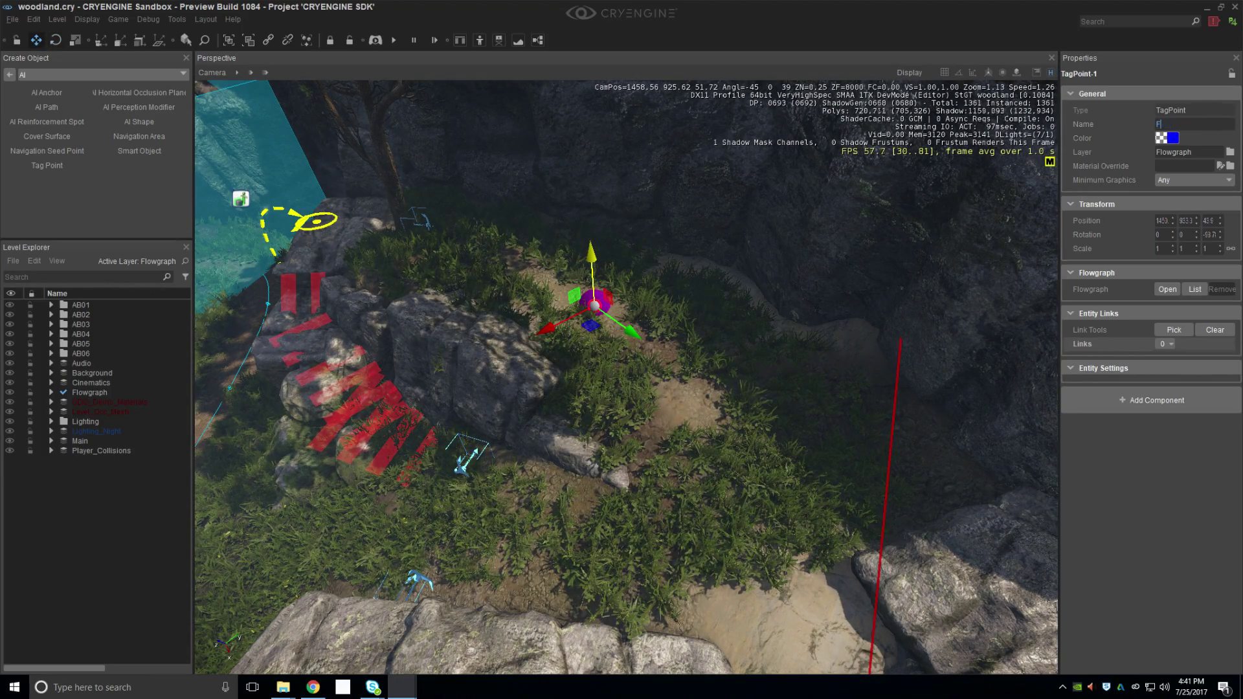
pyautogui.write('FG_tets_AI_Spawn1')
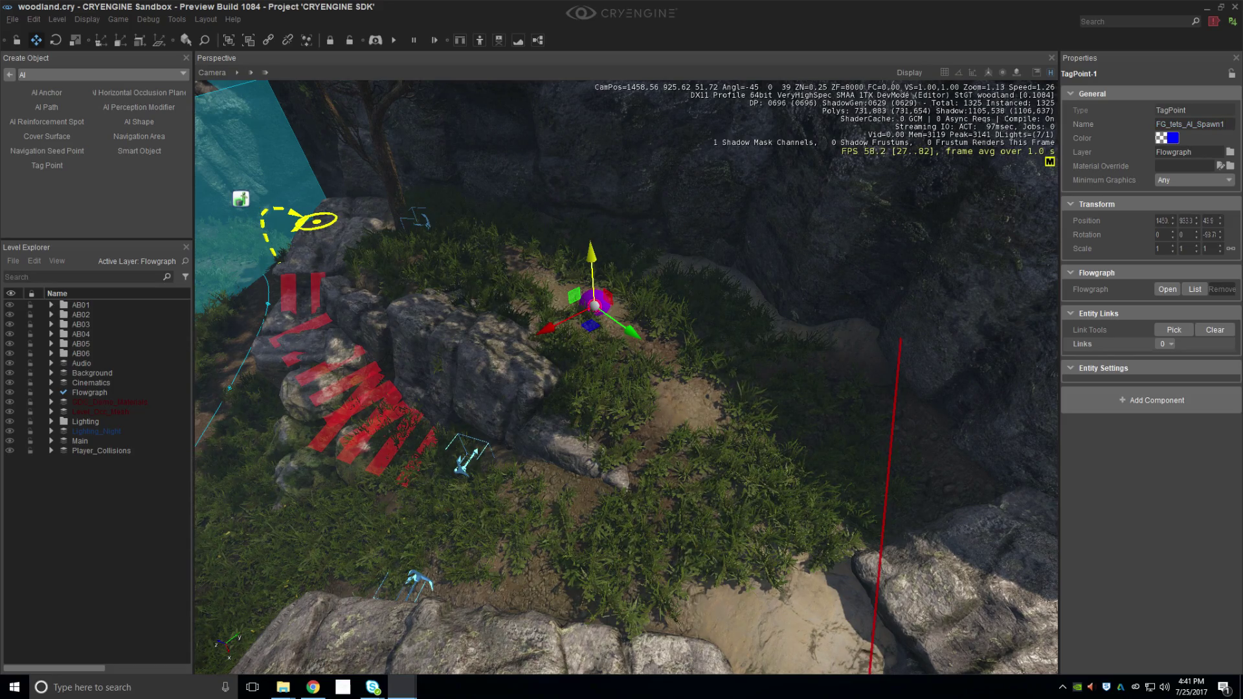
pyautogui.moveTo(805, 382); pyautogui.dragTo(802, 398, button='right')
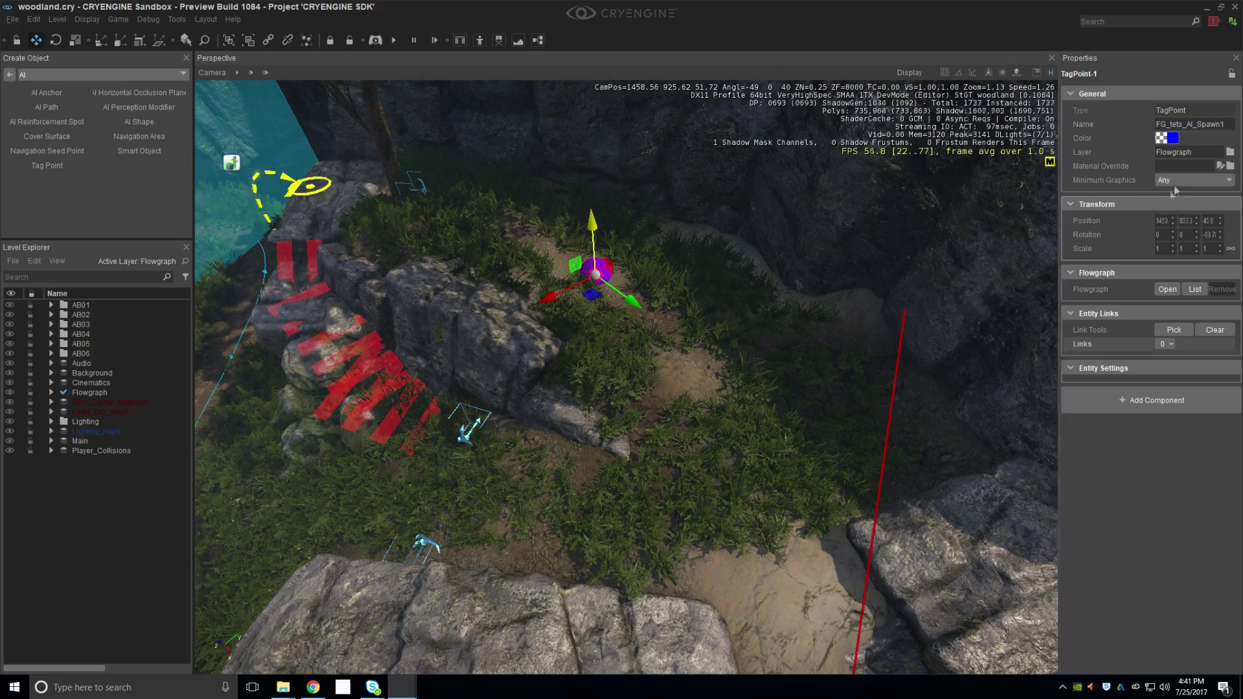
pyautogui.click(1217, 126)
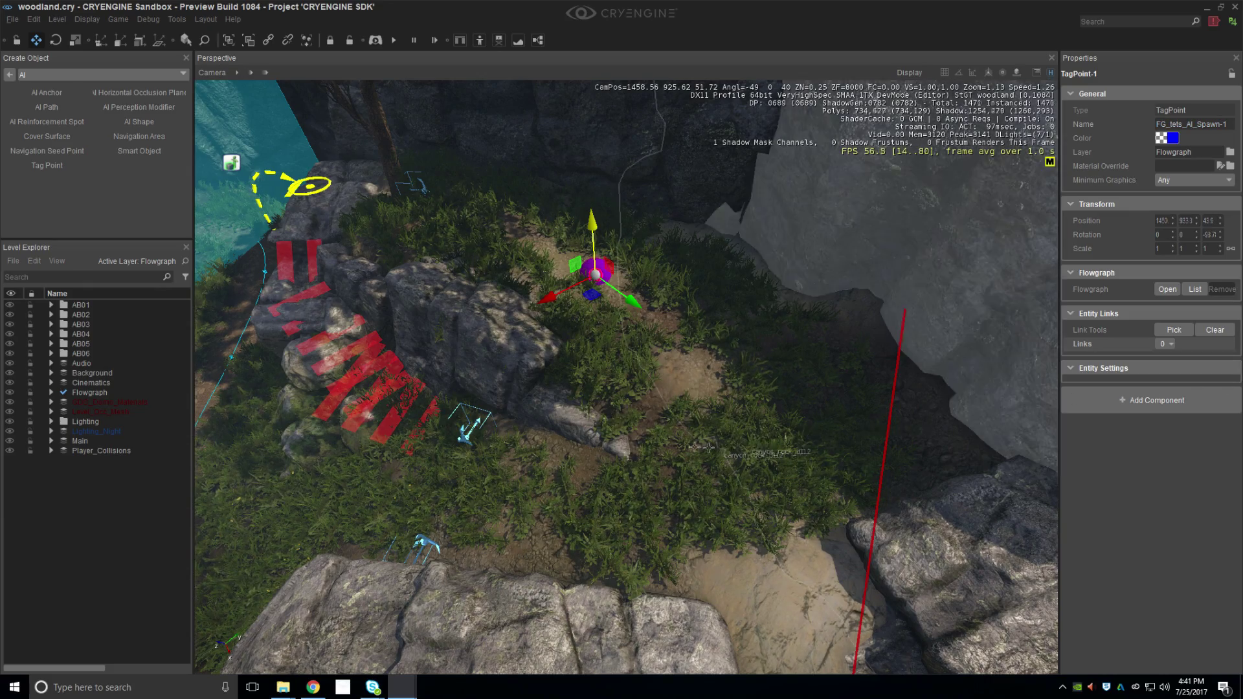
# - Duplicate the tag point, place the copy further down the ledge path and rotate it to face another direction
pyautogui.moveTo(675, 405); pyautogui.dragTo(676, 423, button='right')
pyautogui.hotkey('ctrl', 'd')
pyautogui.press('2')
pyautogui.moveTo(677, 437); pyautogui.dragTo(673, 420)
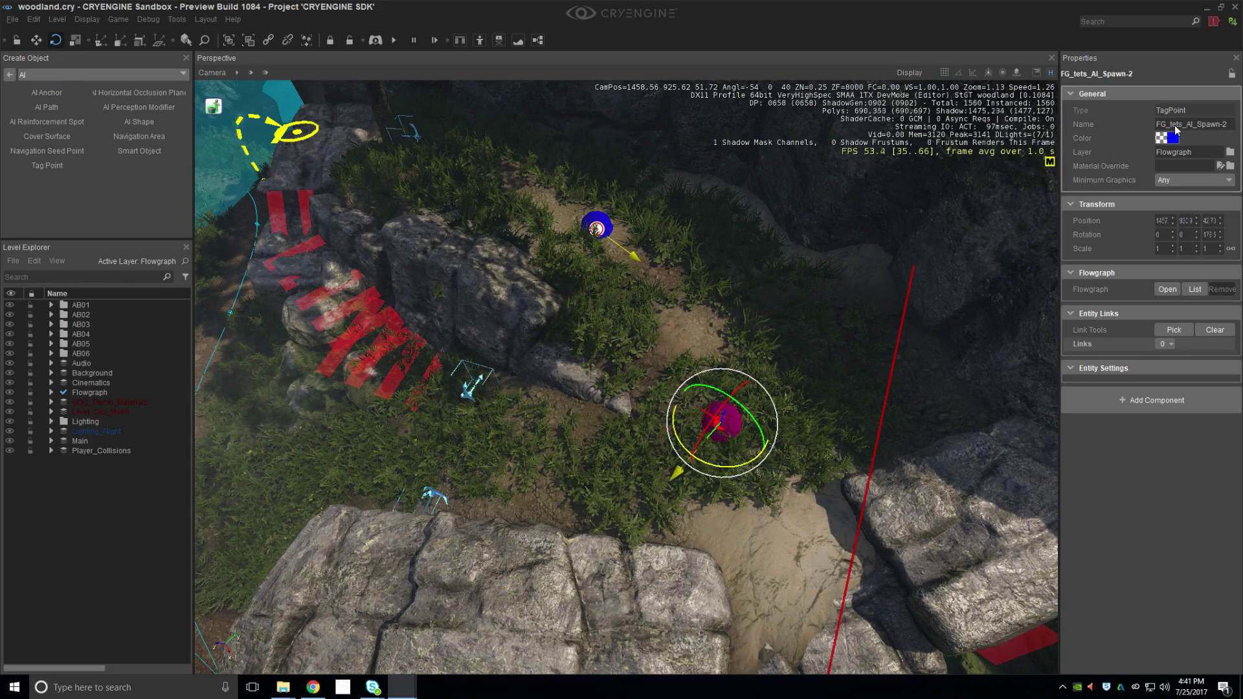
pyautogui.click(561, 465)
pyautogui.moveTo(560, 464); pyautogui.dragTo(553, 474, button='right')
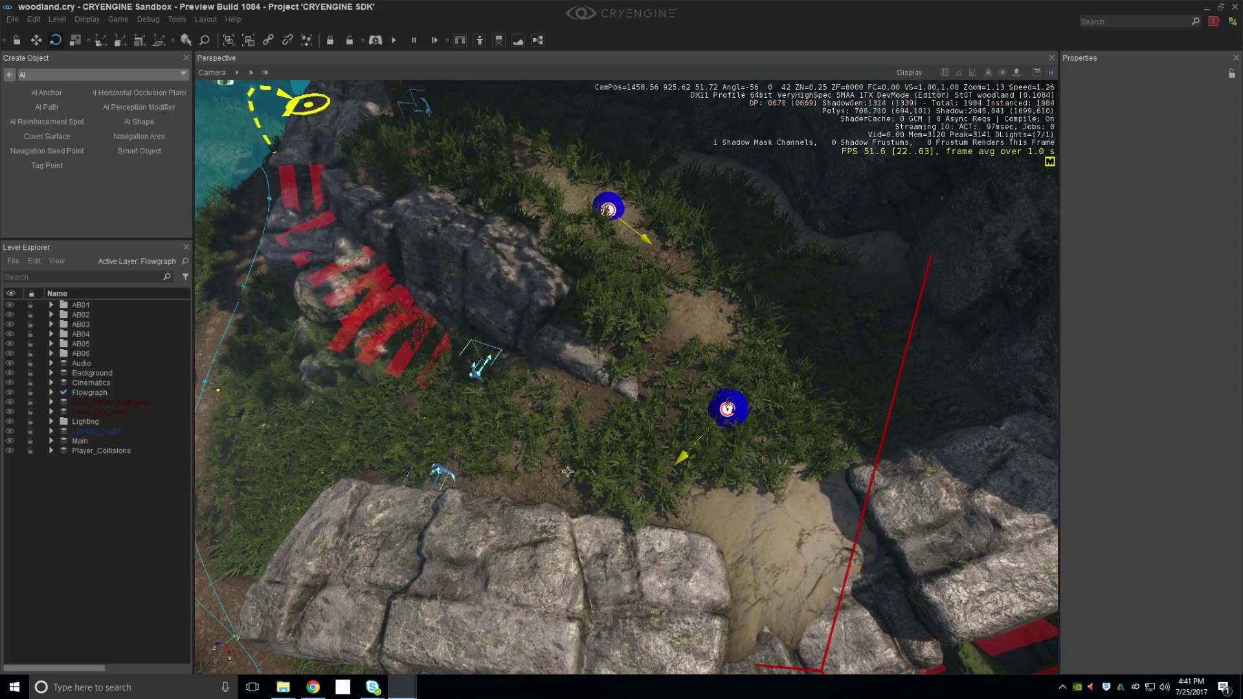
# - Select the FG_tets_AI_Spawn-1 tag point in the level and delete both entity:Human nodes from the FG_Test_1 graph
pyautogui.click(725, 409)
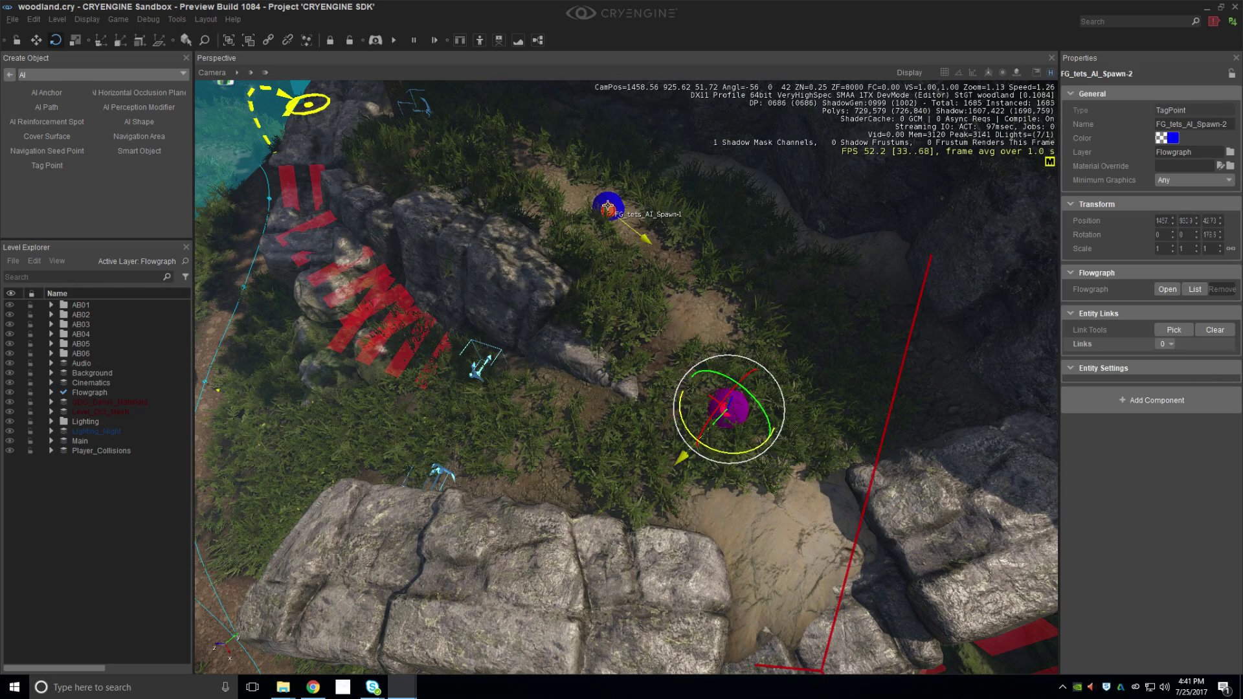
pyautogui.keyDown('ctrl'); pyautogui.click(609, 206); pyautogui.keyUp('ctrl')
pyautogui.press('Escape')
pyautogui.click(609, 206)
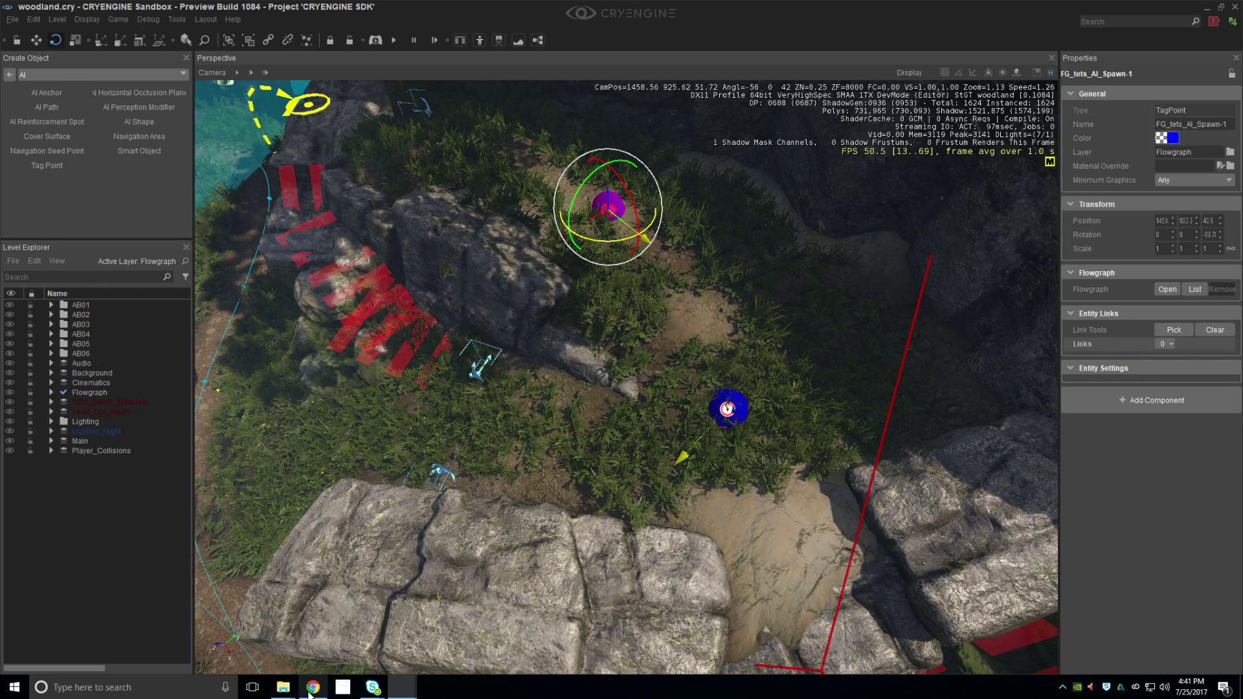
pyautogui.moveTo(402, 686)
pyautogui.click(474, 647)
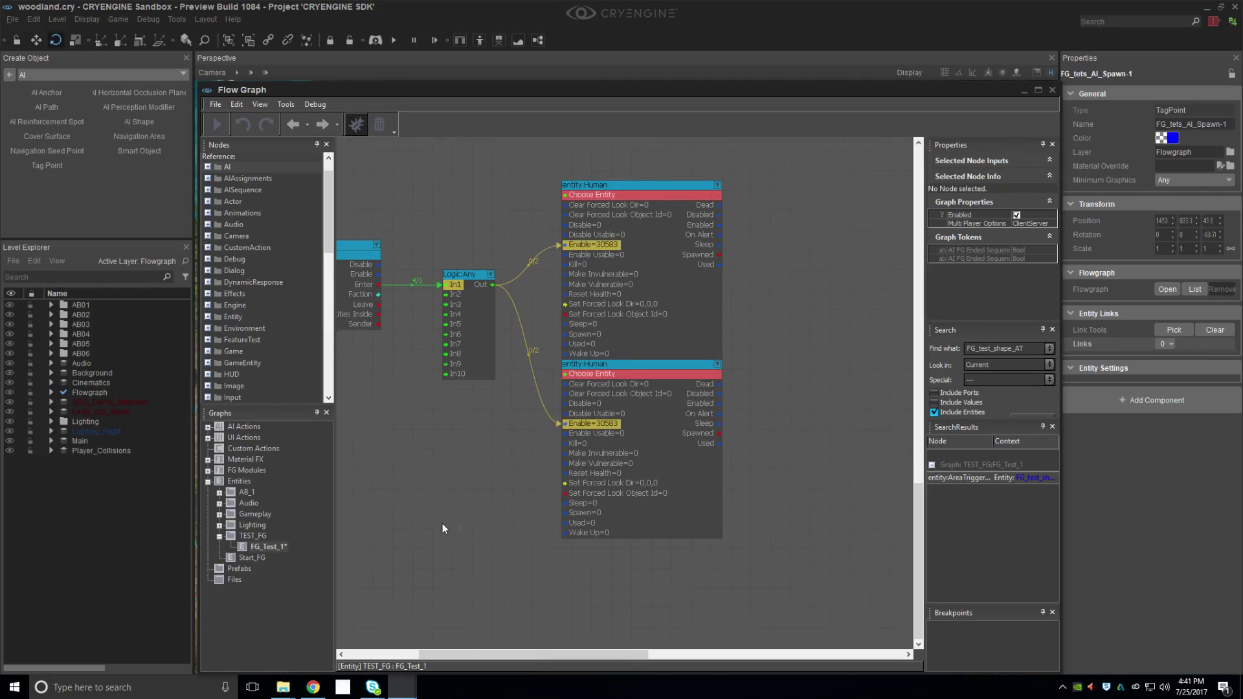
pyautogui.moveTo(786, 561); pyautogui.dragTo(487, 126)
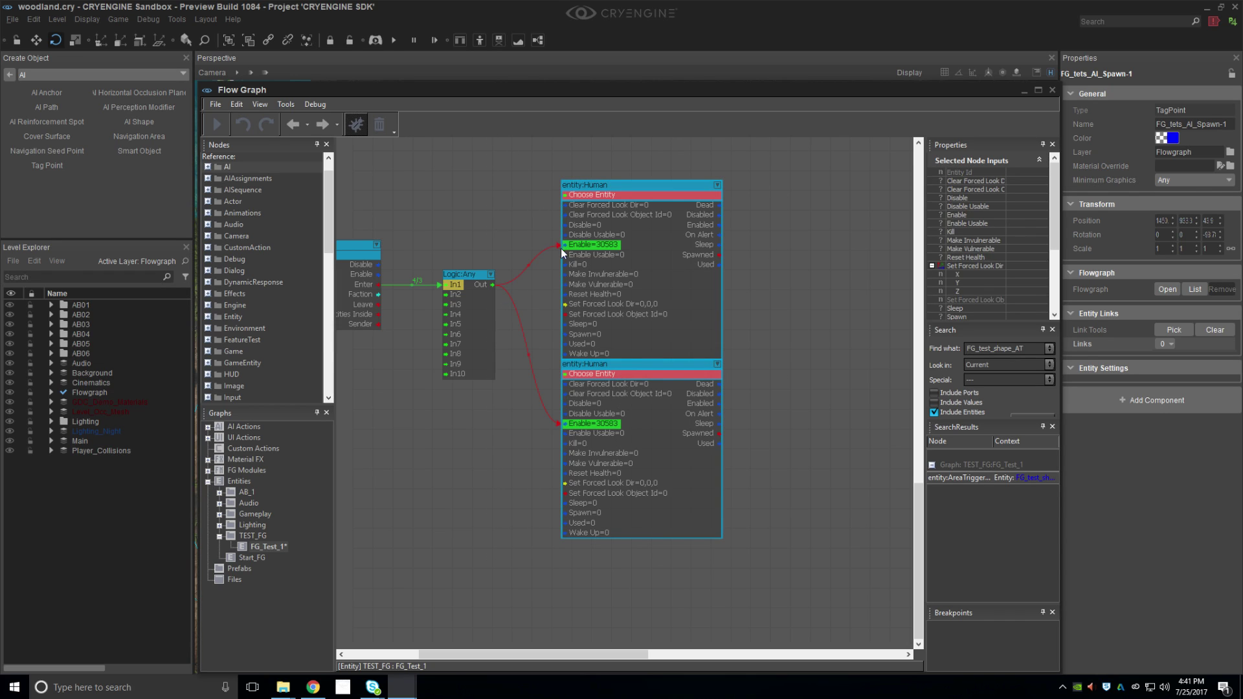
pyautogui.press('Delete')
# - Add an Entity:SpawnArchetype node beside the Any node and connect Any's Out to its Spawn input
pyautogui.rightClick(549, 266)
pyautogui.moveTo(608, 272)
pyautogui.moveTo(710, 333)
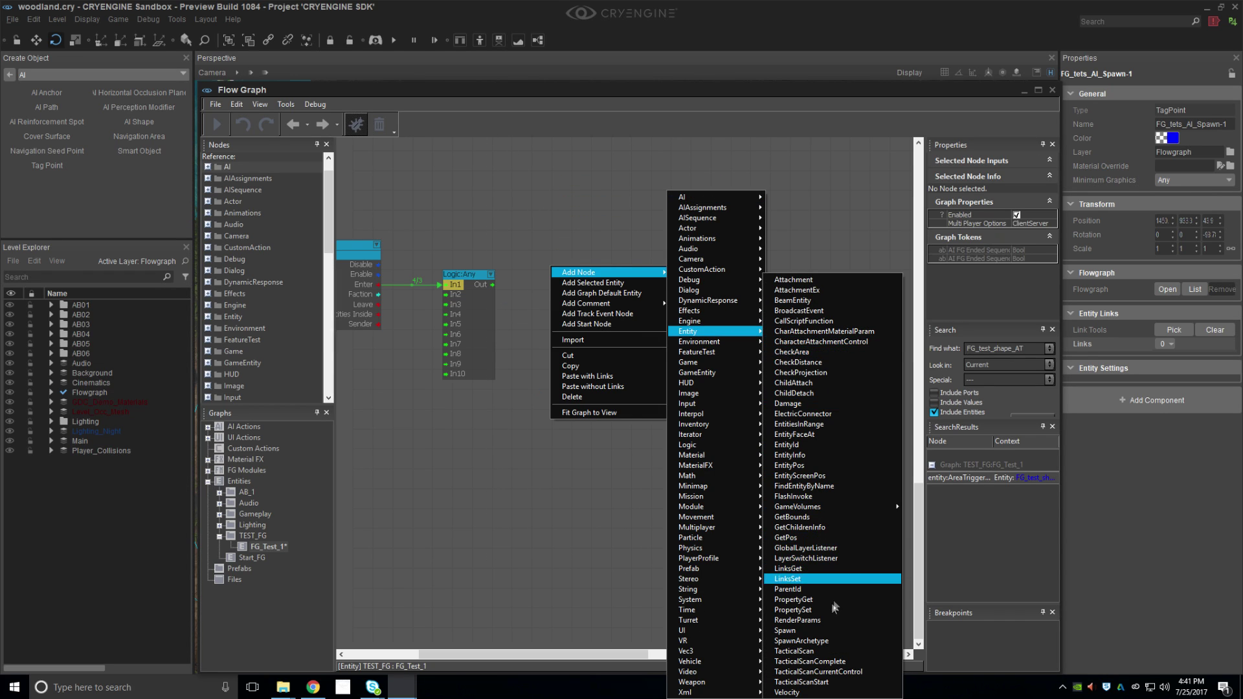
pyautogui.click(801, 640)
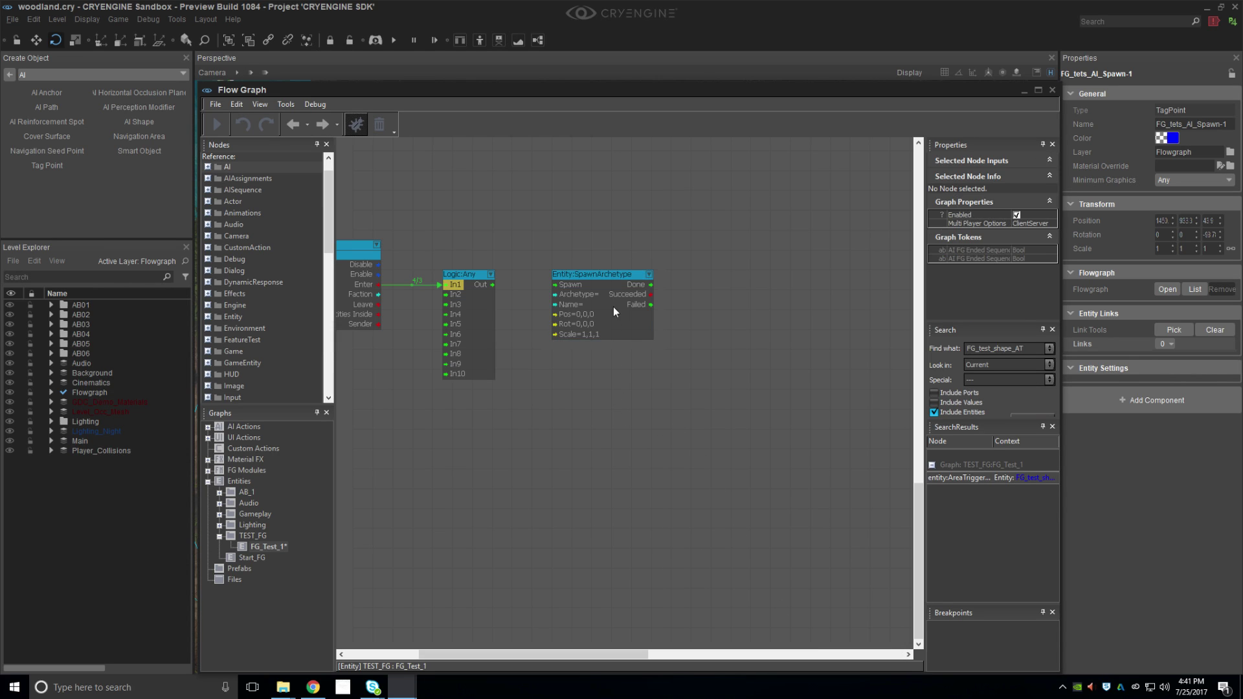
pyautogui.moveTo(612, 306); pyautogui.dragTo(631, 308)
pyautogui.moveTo(493, 284); pyautogui.dragTo(574, 285)
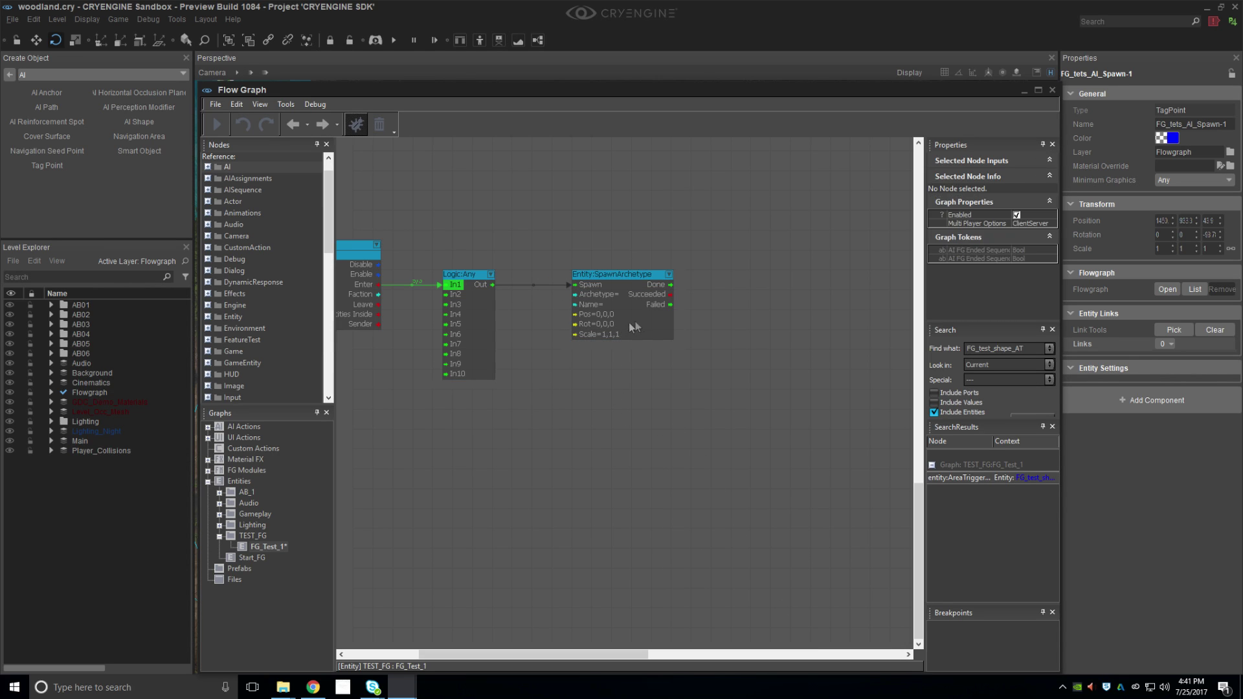
# - Set the SpawnArchetype node's archetype to Characters.Enemy.Easy_Pistol and its name to FG_test_AI_enemy1
pyautogui.click(1031, 174)
pyautogui.click(1031, 174)
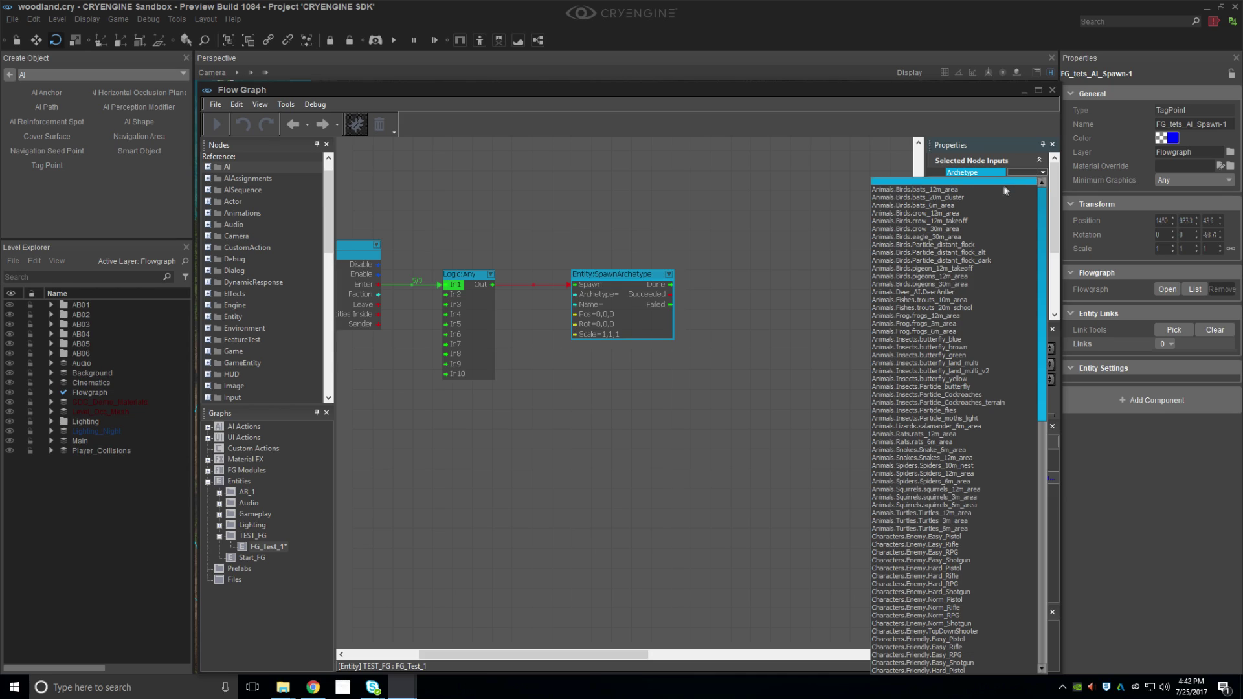
pyautogui.scroll(-3, 980, 324)
pyautogui.scroll(-2, 965, 363)
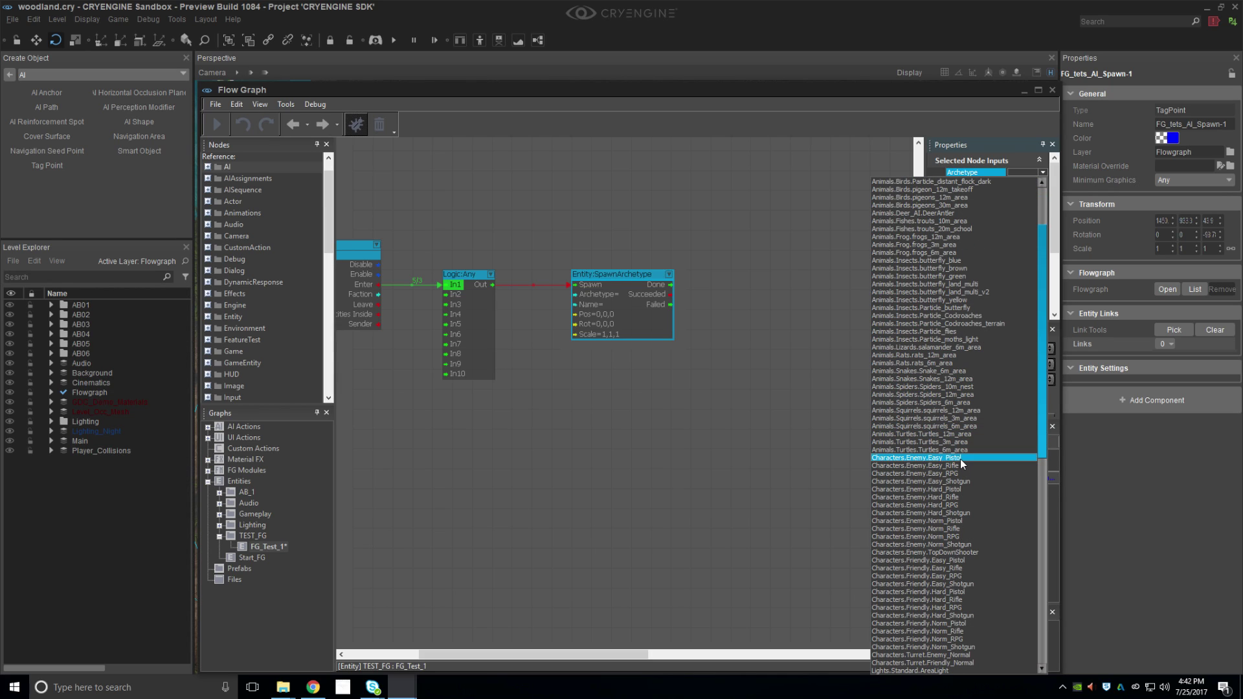
pyautogui.click(949, 458)
pyautogui.doubleClick(605, 303)
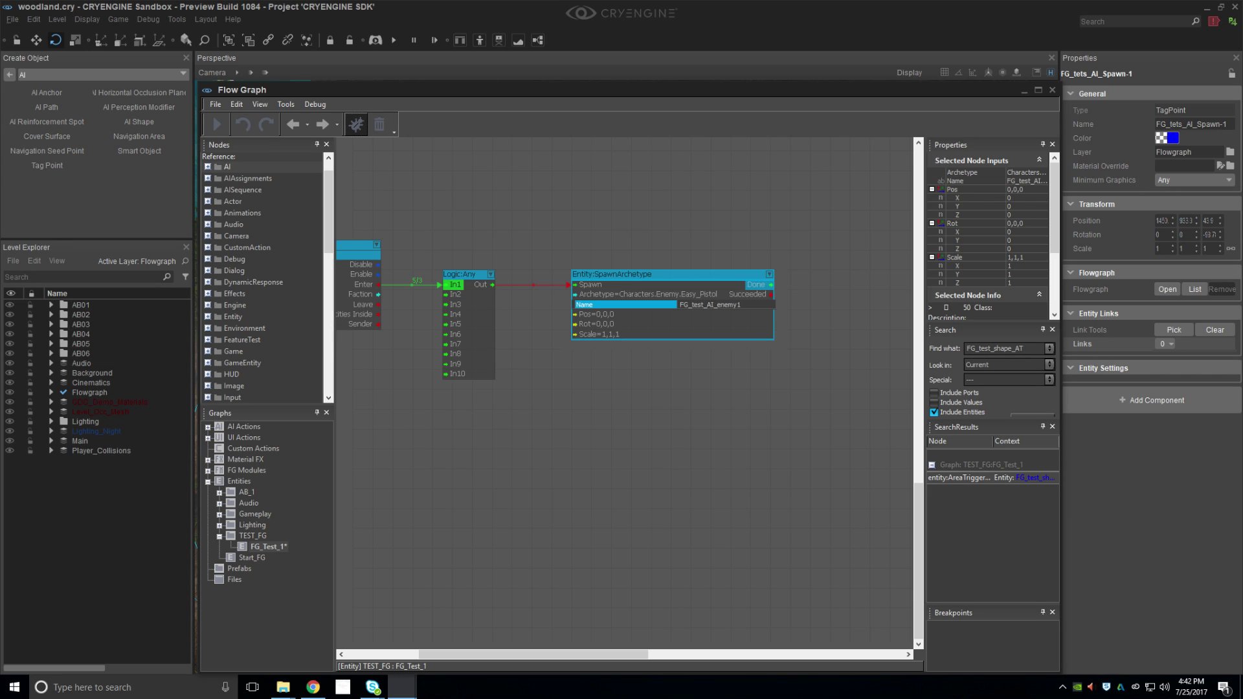
pyautogui.click(679, 343)
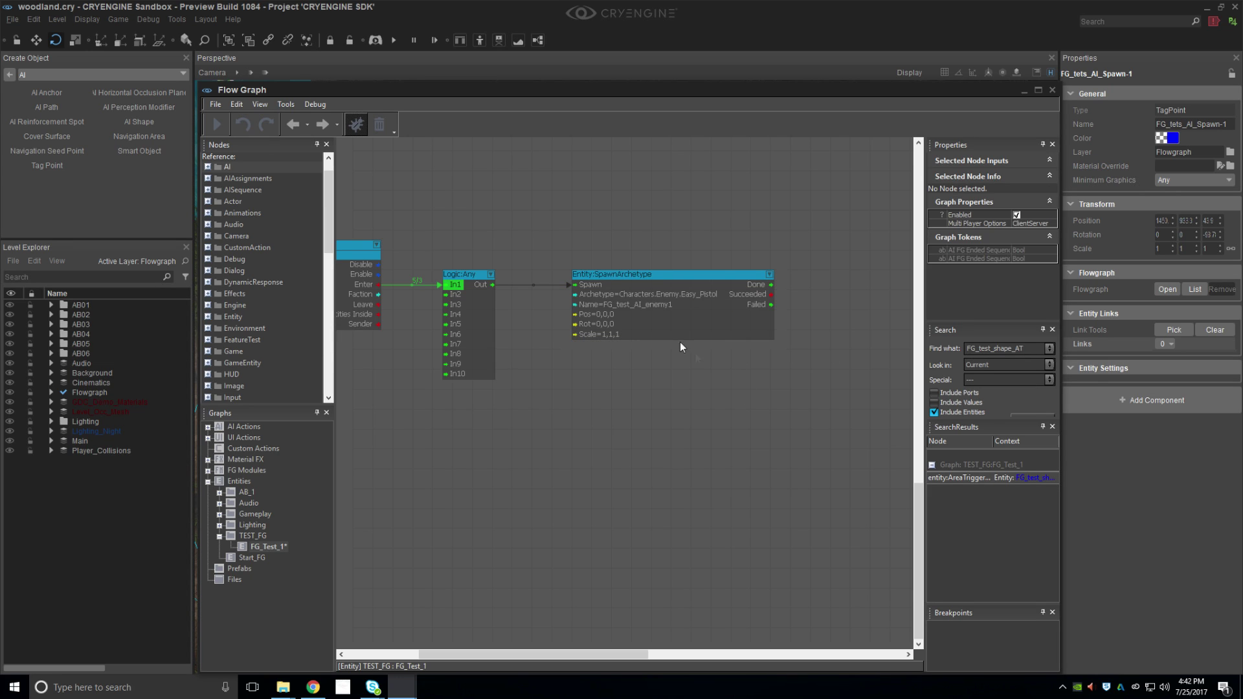
# - Add the selected FG_tets_AI_Spawn-1 tag point as a node and link its Pos and Rotate outputs to the SpawnArchetype's Pos and Rot
pyautogui.click(1023, 90)
pyautogui.moveTo(408, 691)
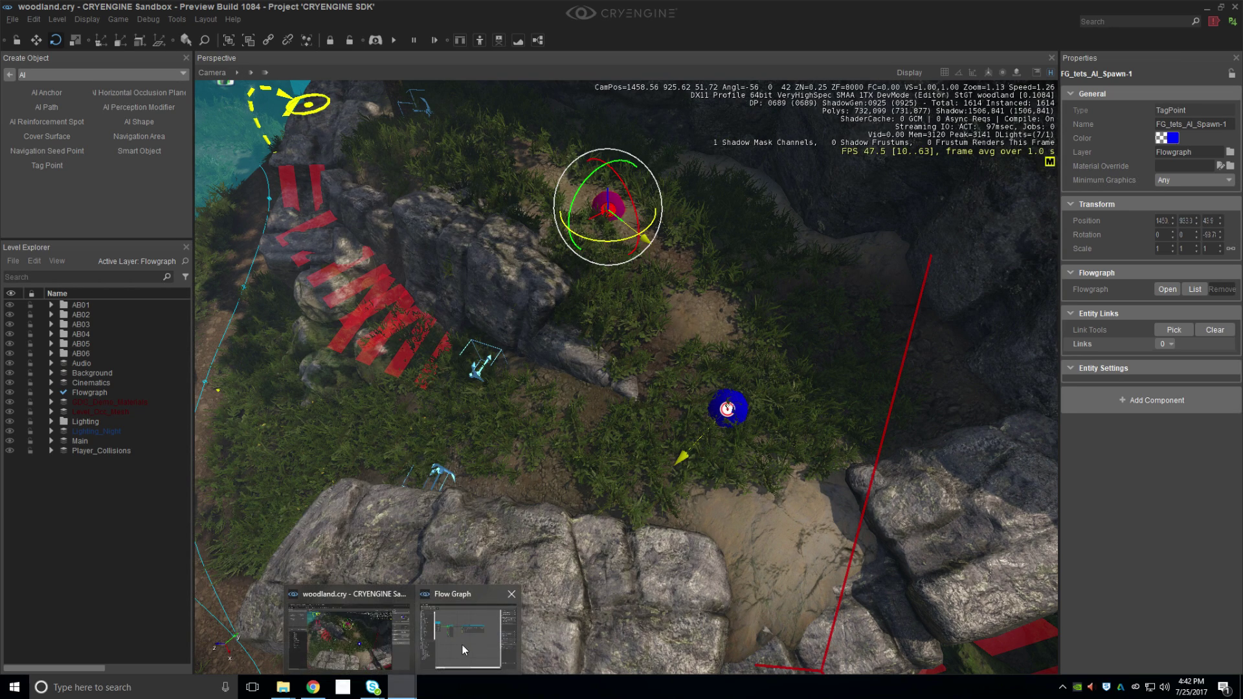
pyautogui.click(472, 632)
pyautogui.rightClick(616, 362)
pyautogui.click(648, 375)
pyautogui.moveTo(643, 412); pyautogui.dragTo(575, 314)
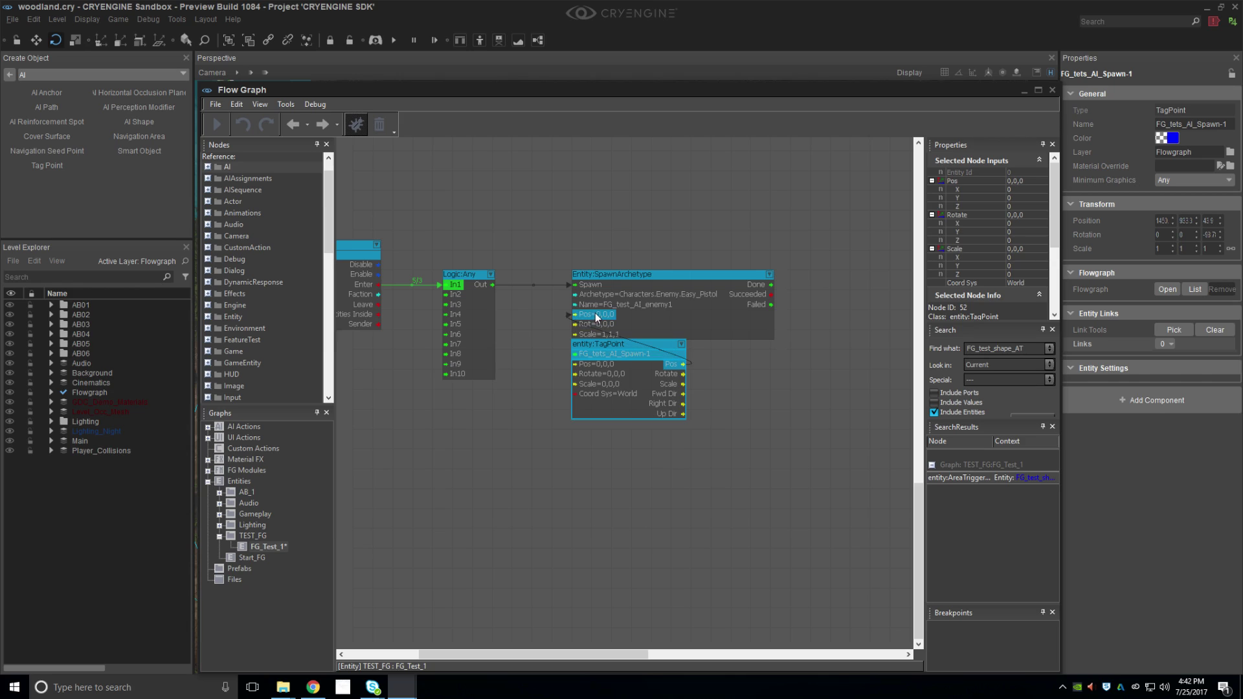
pyautogui.click(706, 389)
pyautogui.moveTo(592, 328); pyautogui.dragTo(592, 325)
pyautogui.click(572, 453)
pyautogui.click(379, 125)
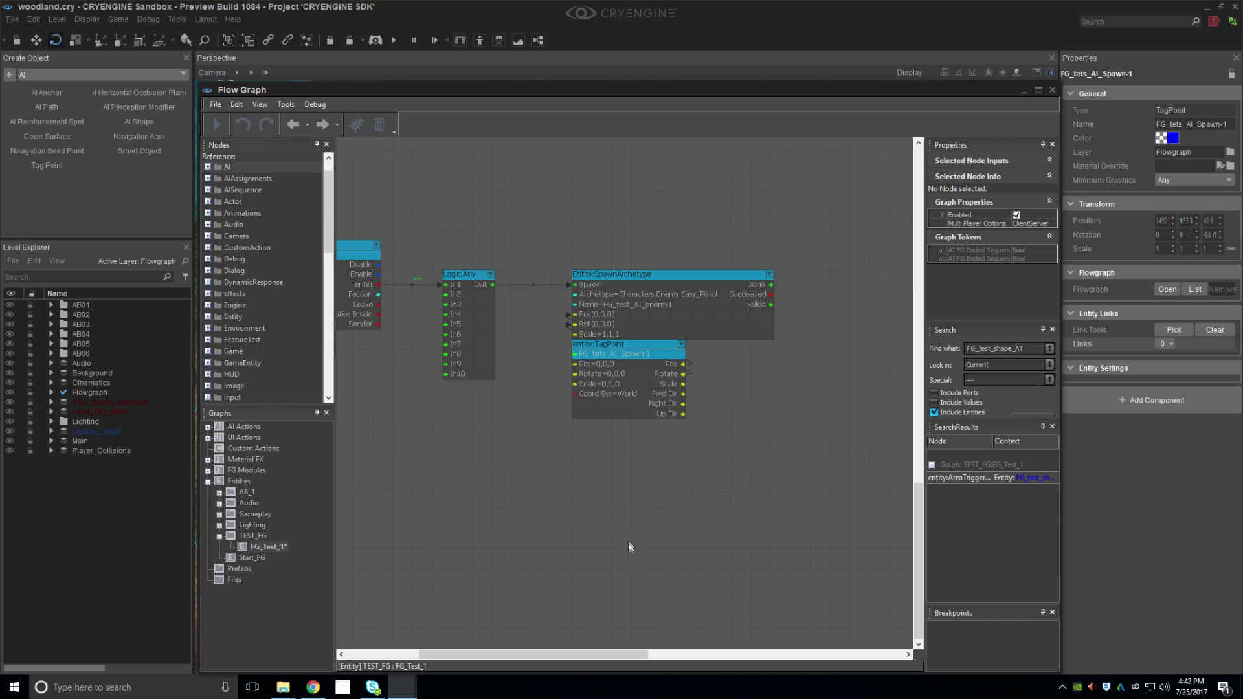
# - Duplicate the SpawnArchetype and TagPoint nodes below the originals and connect Any's Out to the copy's Spawn input
pyautogui.moveTo(628, 547); pyautogui.dragTo(628, 524, button='right')
pyautogui.moveTo(523, 397); pyautogui.dragTo(502, 420)
pyautogui.click(572, 462)
pyautogui.hotkey('ctrl', 'v')
pyautogui.moveTo(615, 473); pyautogui.dragTo(615, 424)
pyautogui.moveTo(491, 262); pyautogui.dragTo(569, 430)
# - Set the copied SpawnArchetype node's name to FG_test_AI_enemy2
pyautogui.click(669, 455)
pyautogui.doubleClick(669, 455)
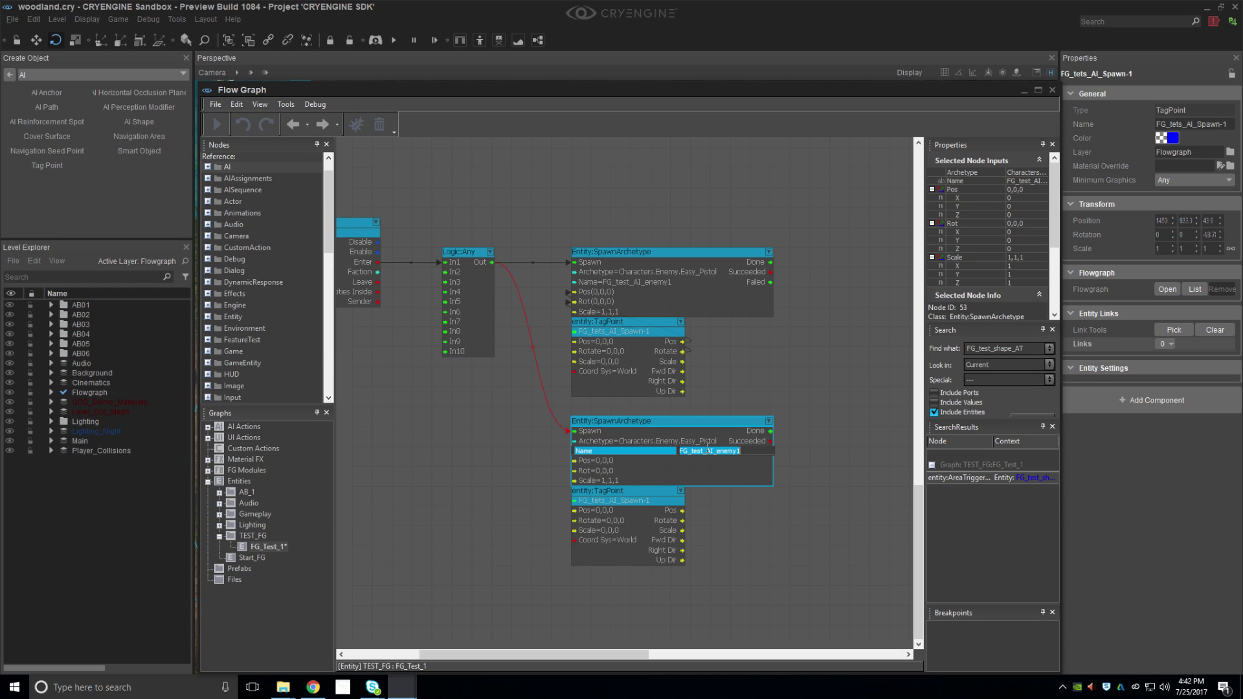
pyautogui.write('2')
pyautogui.click(740, 558)
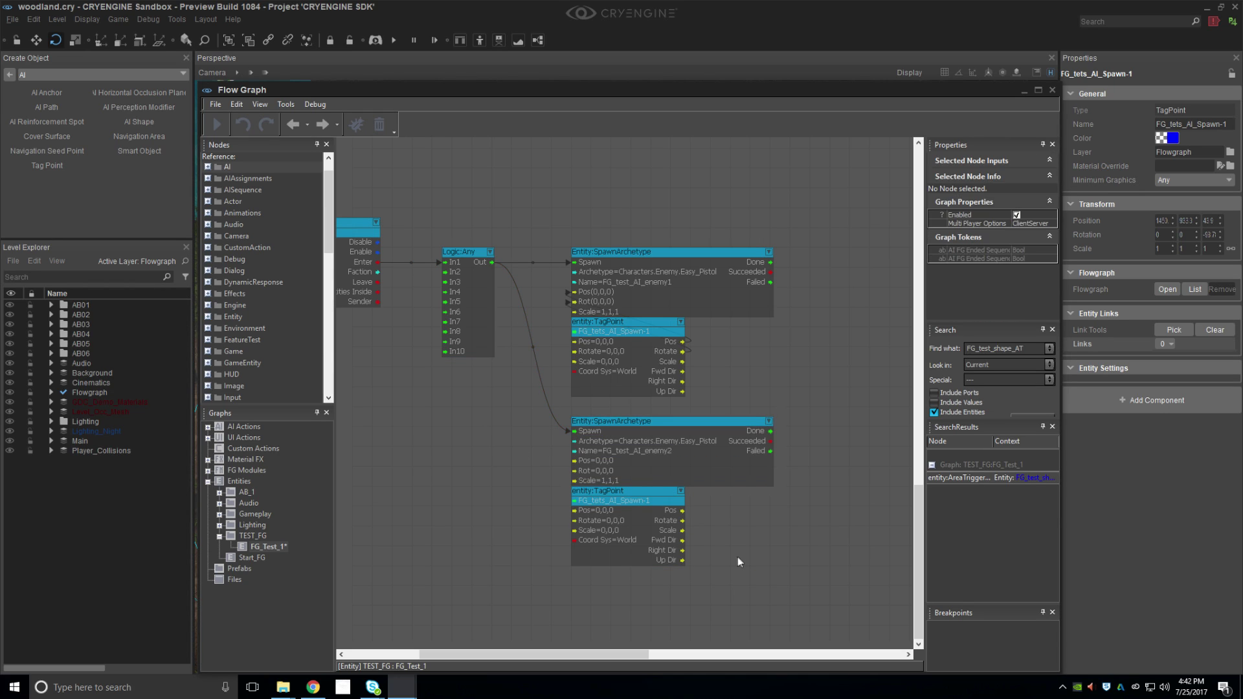
# - Select the FG_tets_AI_Spawn-2 tag point in the level and assign it to the copied TagPoint node
pyautogui.click(1023, 91)
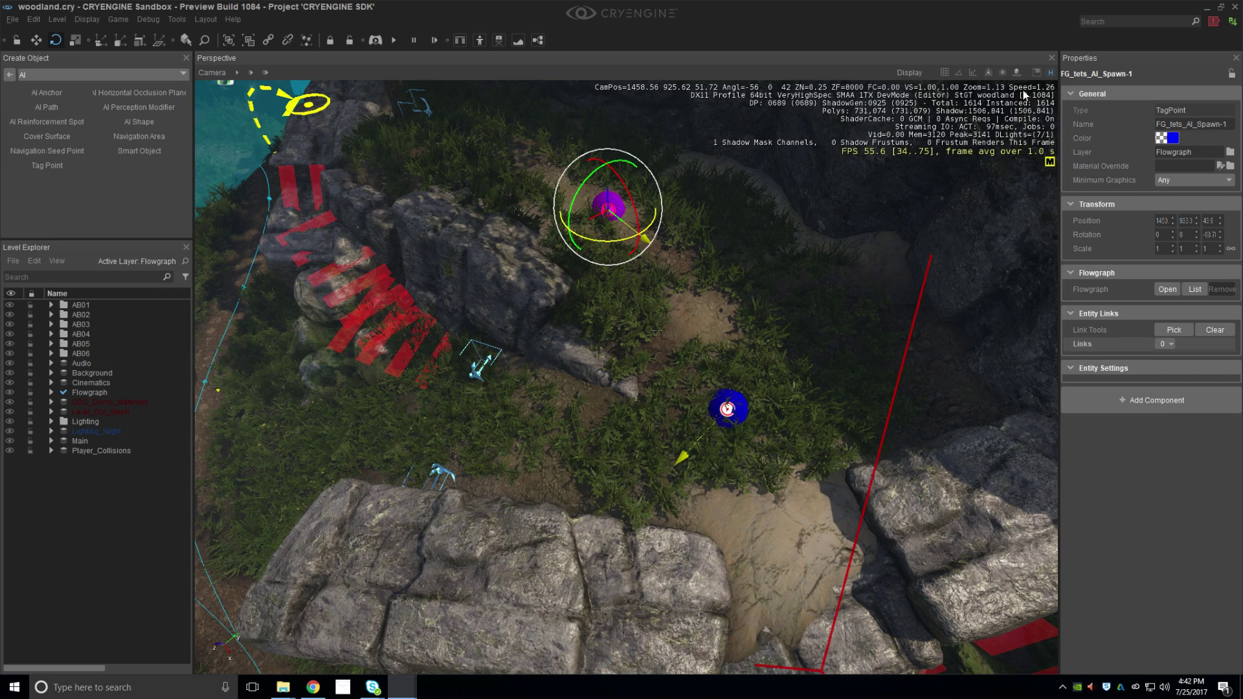
pyautogui.click(726, 407)
pyautogui.moveTo(399, 689)
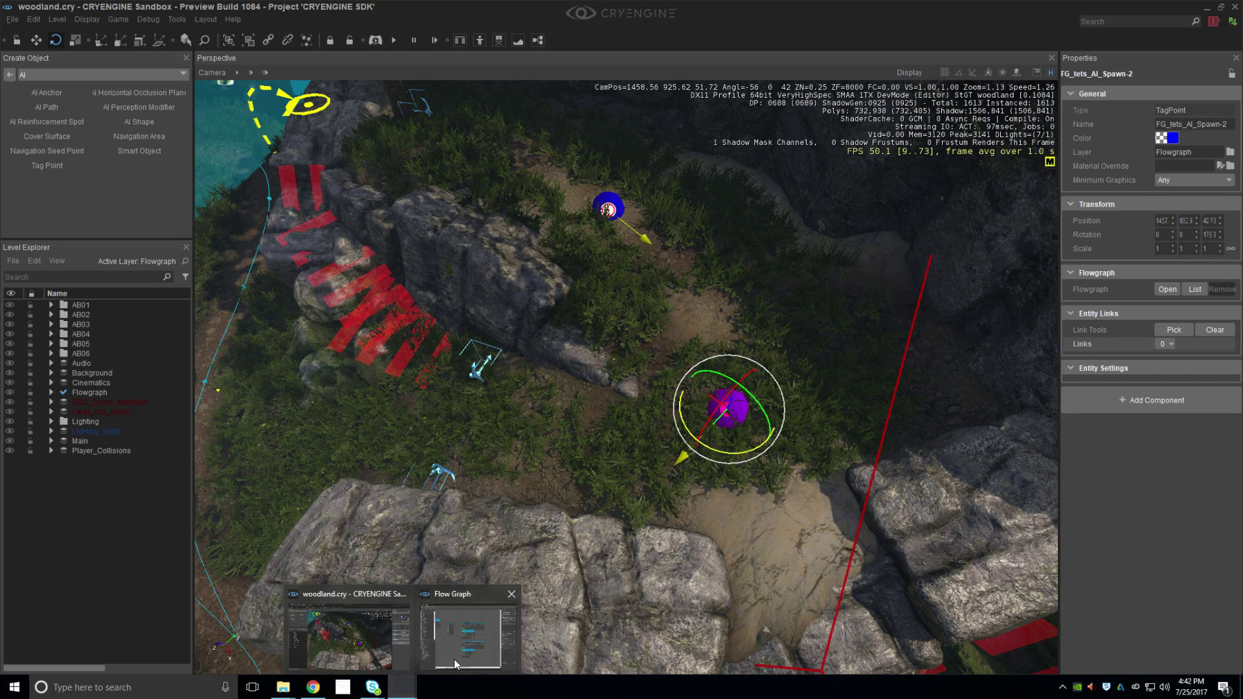
pyautogui.click(453, 659)
pyautogui.rightClick(631, 513)
pyautogui.click(736, 514)
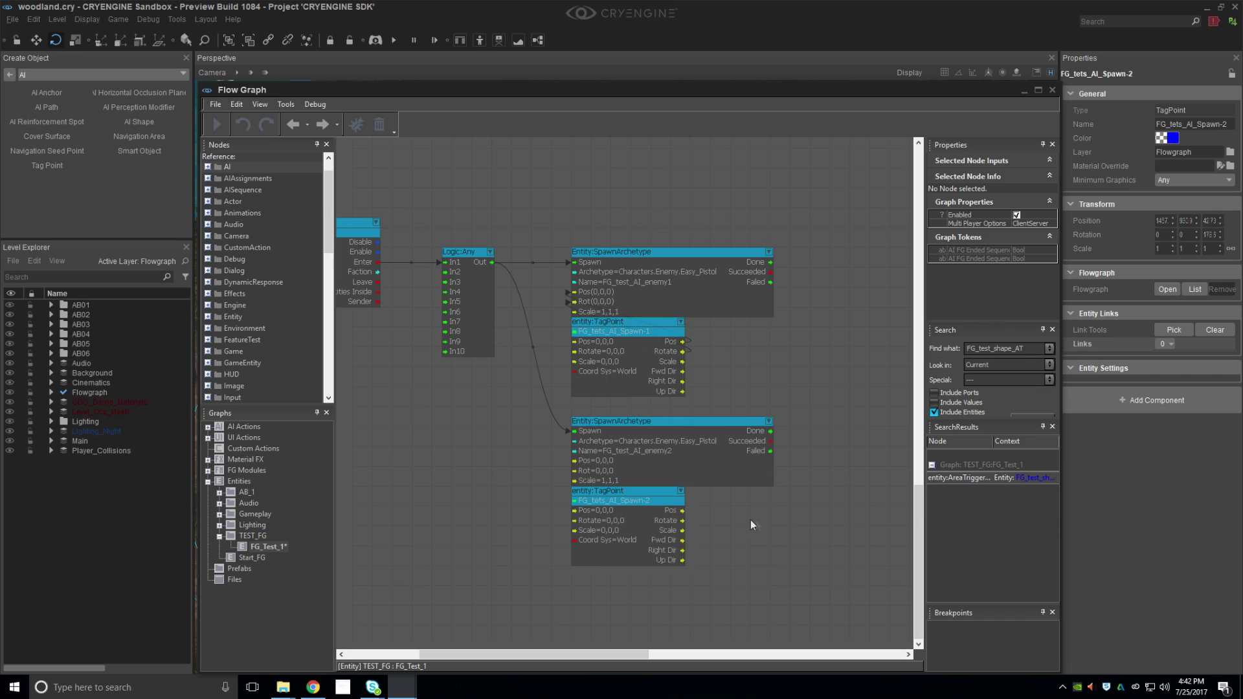
# - Link the second TagPoint's Pos and Rotate outputs to the second SpawnArchetype's Pos and Rot inputs
pyautogui.moveTo(683, 510); pyautogui.dragTo(594, 472)
pyautogui.click(476, 535)
pyautogui.scroll(-3, 463, 466)
pyautogui.moveTo(460, 462); pyautogui.dragTo(548, 457, button='right')
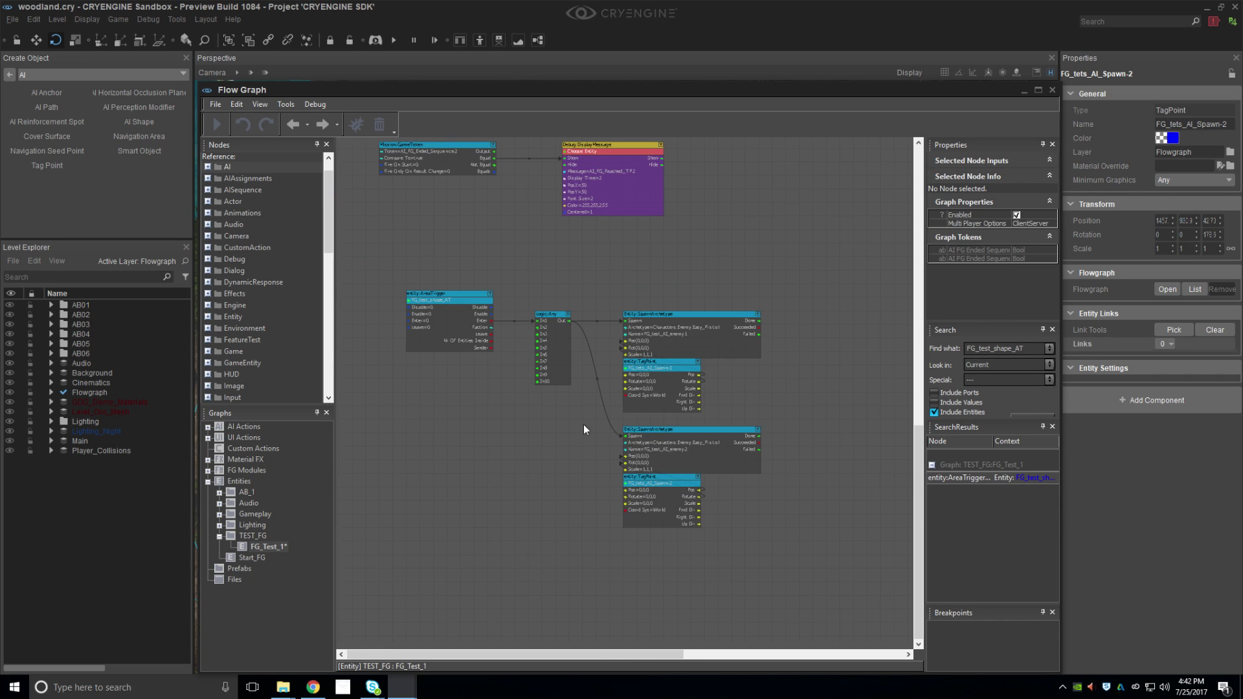
# - Play-test the level by advancing along the trail through the trigger area and shooting at the spawned enemies, and exit game mode
pyautogui.click(1022, 90)
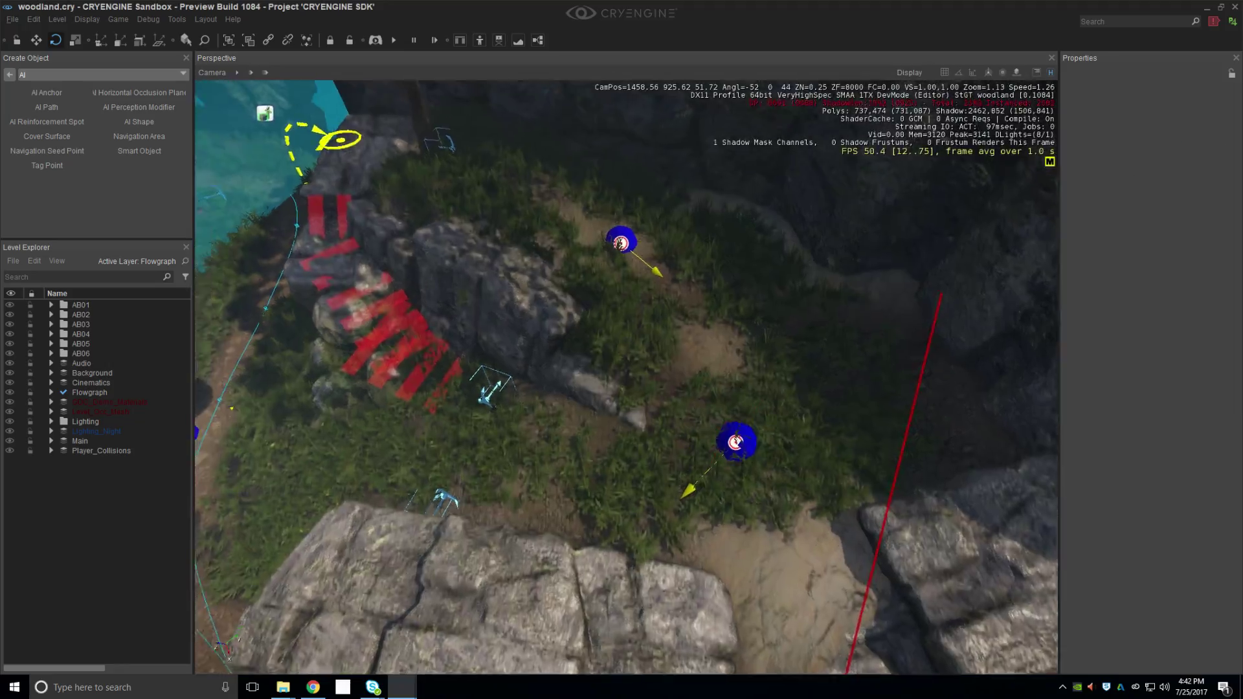
pyautogui.press('w')
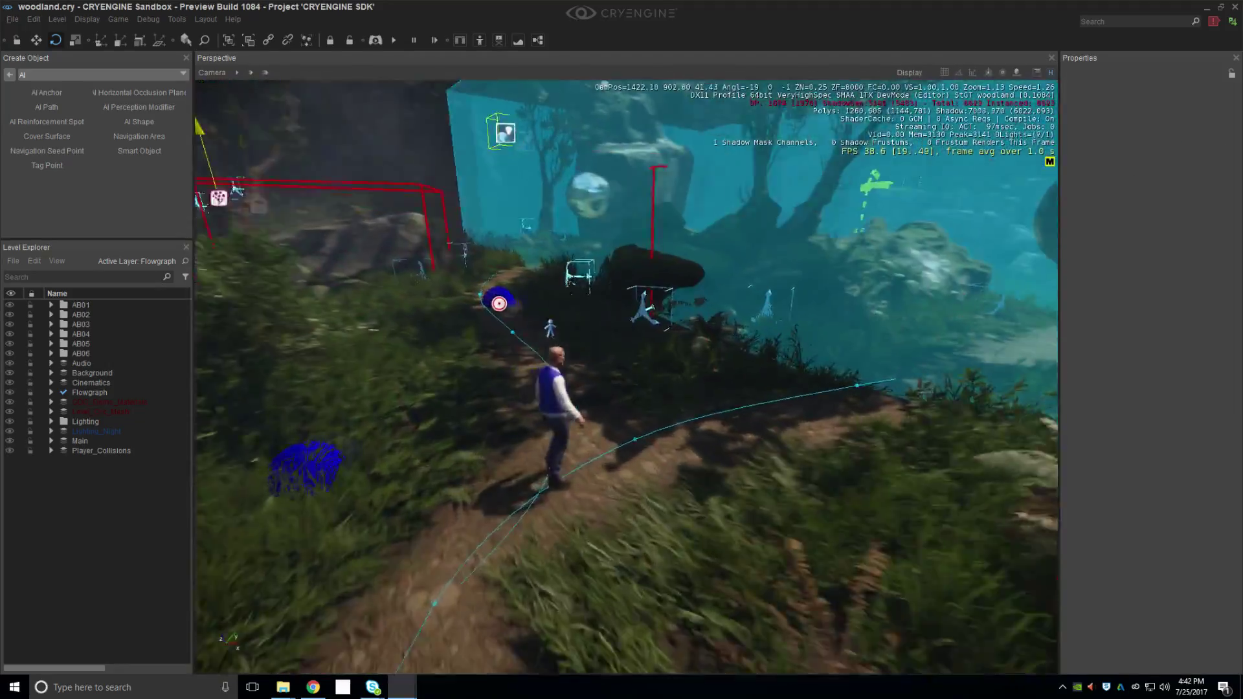
pyautogui.hotkey('ctrl', 'g')
pyautogui.press('w')
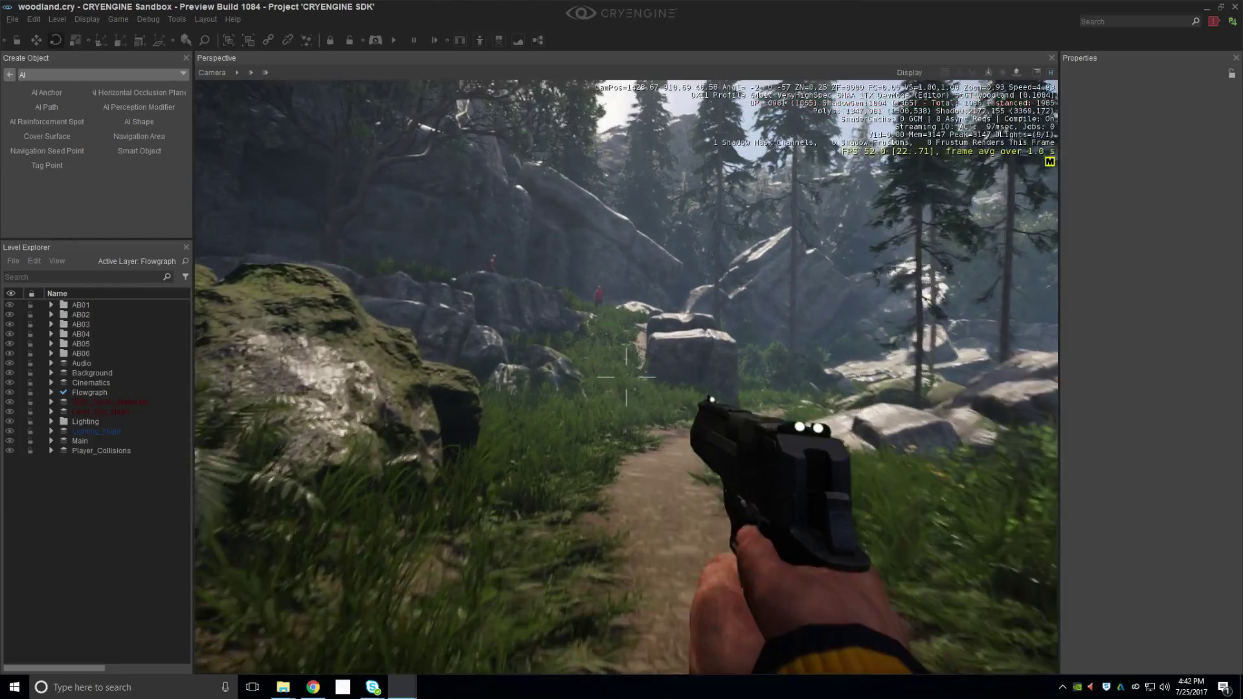
pyautogui.press('w')
pyautogui.rightClick(626, 377)
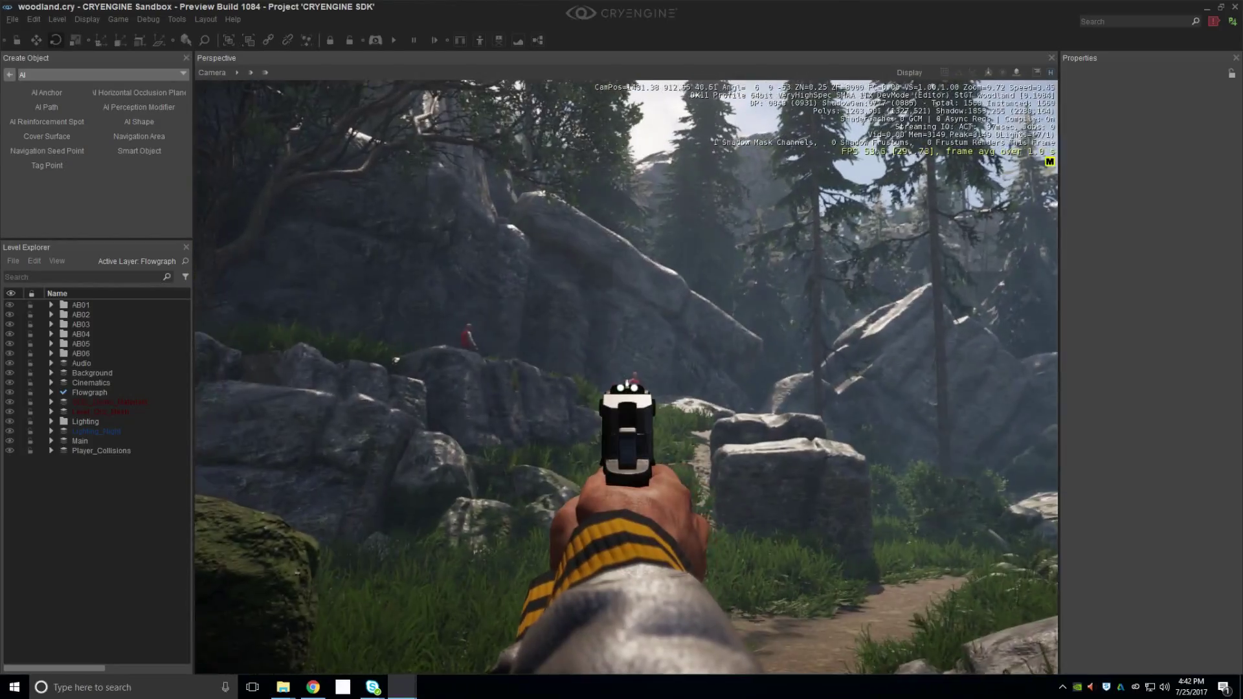
pyautogui.click(626, 377)
pyautogui.click(626, 377)
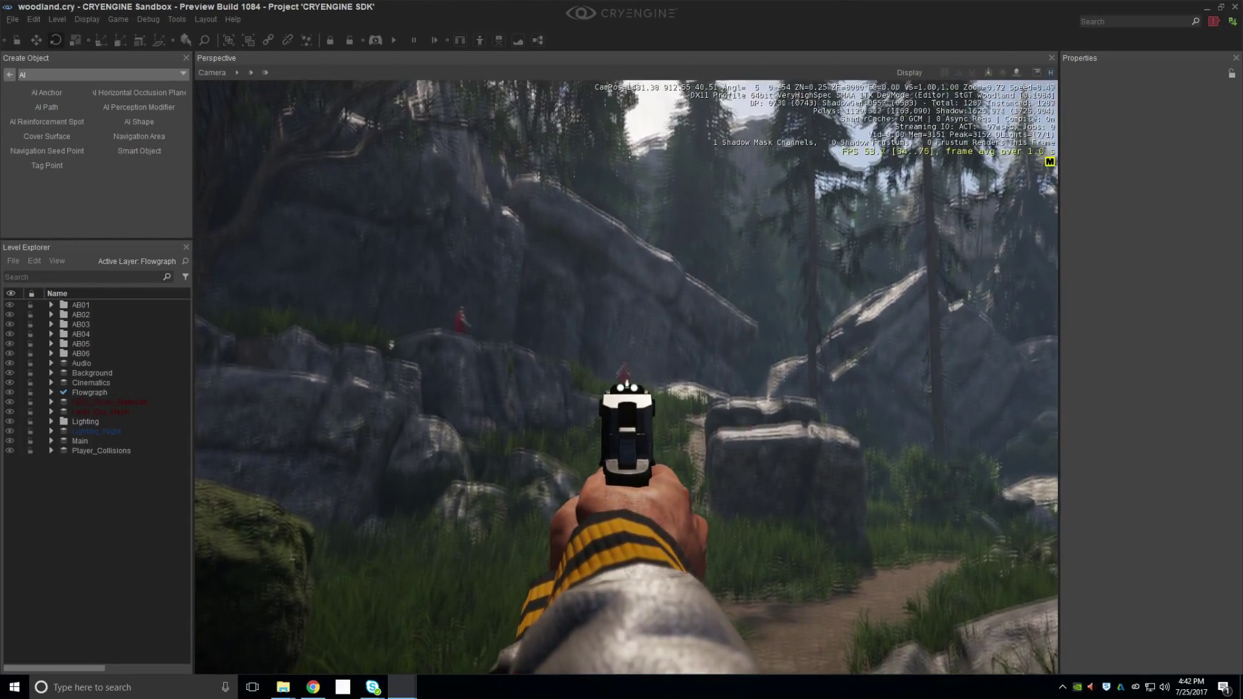
pyautogui.click(626, 377)
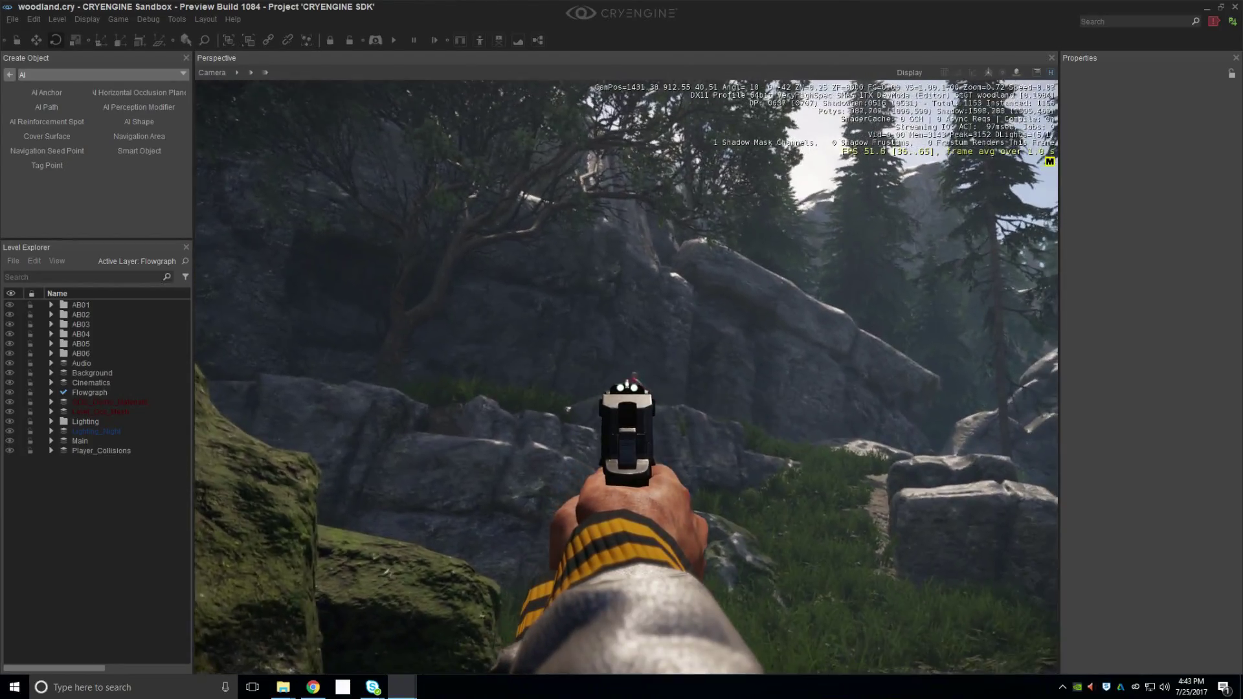
pyautogui.click(626, 387)
pyautogui.click(626, 387)
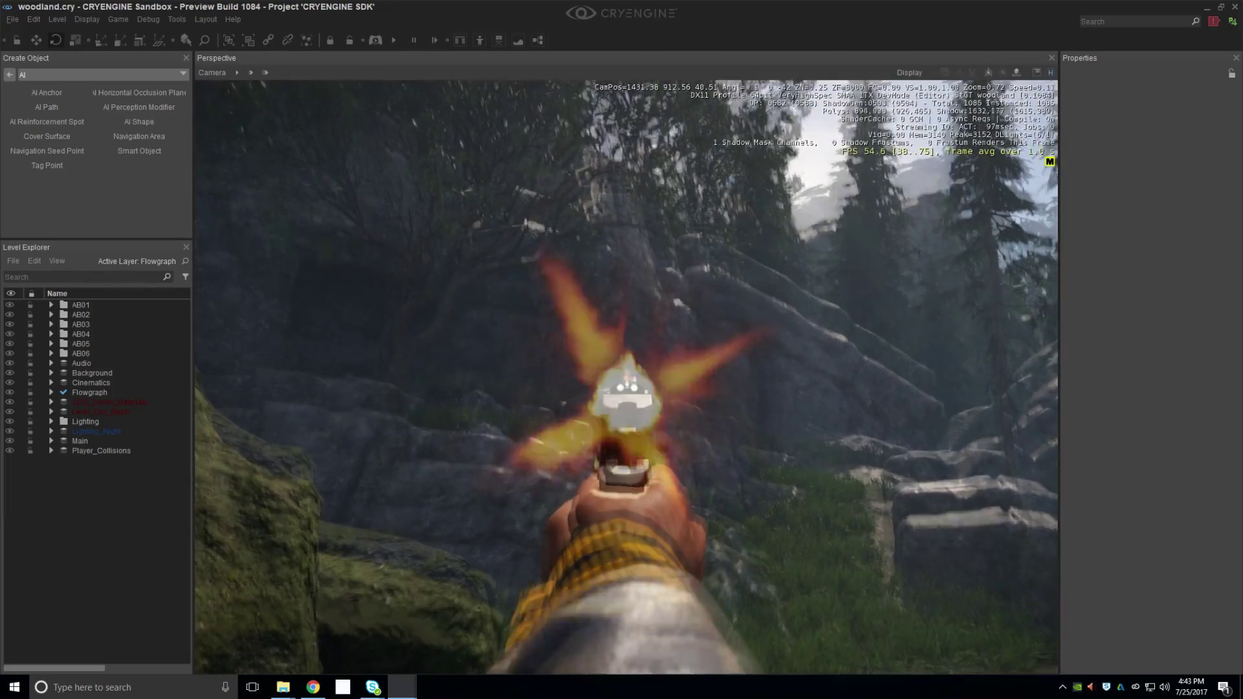
pyautogui.click(626, 388)
pyautogui.press('Escape')
# - Survey the trigger area, the trail and the two enemy spawn tag points among the rocks from above
pyautogui.moveTo(626, 377); pyautogui.dragTo(563, 505, button='right')
pyautogui.press('s')
pyautogui.moveTo(751, 391); pyautogui.dragTo(719, 392, button='right')
pyautogui.press('d')
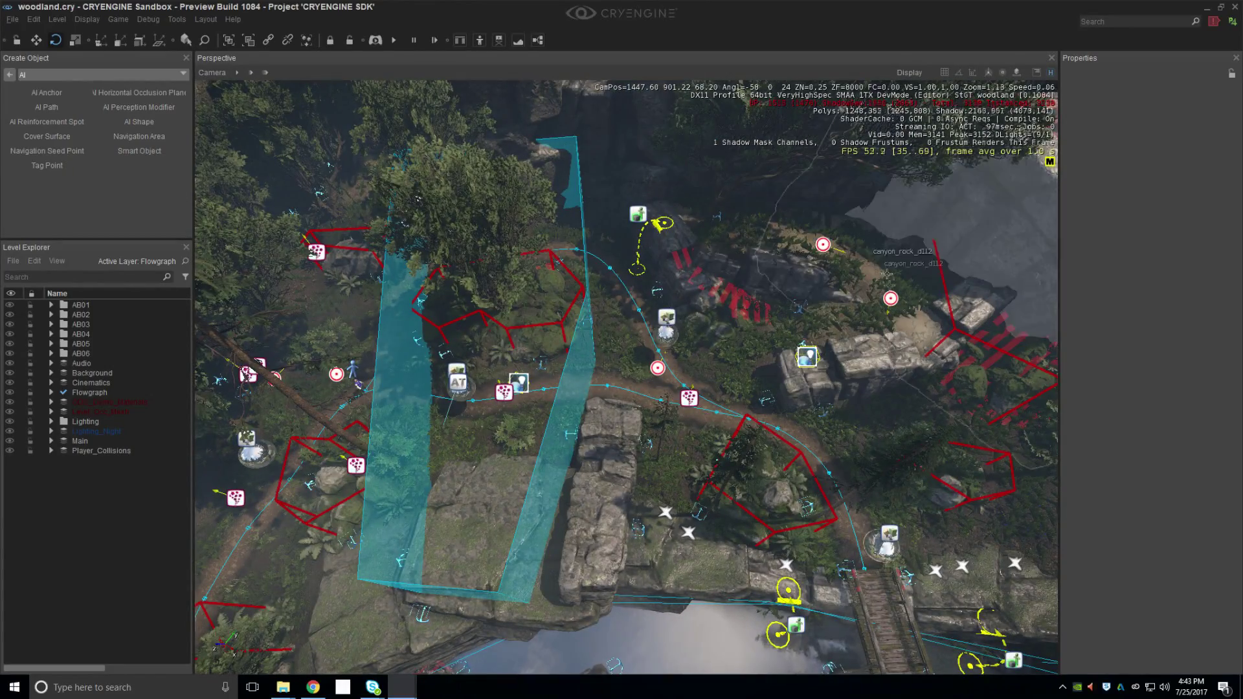
pyautogui.moveTo(809, 302); pyautogui.dragTo(793, 216, button='right')
pyautogui.press('w')
pyautogui.press('d')
pyautogui.press('w')
pyautogui.press('s')
pyautogui.press('d')
pyautogui.press('w')
pyautogui.press('d')
pyautogui.moveTo(569, 385)
pyautogui.mouseDown(button='right')
pyautogui.moveTo(538, 350)
pyautogui.moveTo(581, 399)
pyautogui.mouseUp(button='right')
pyautogui.press('w')
pyautogui.press('w')
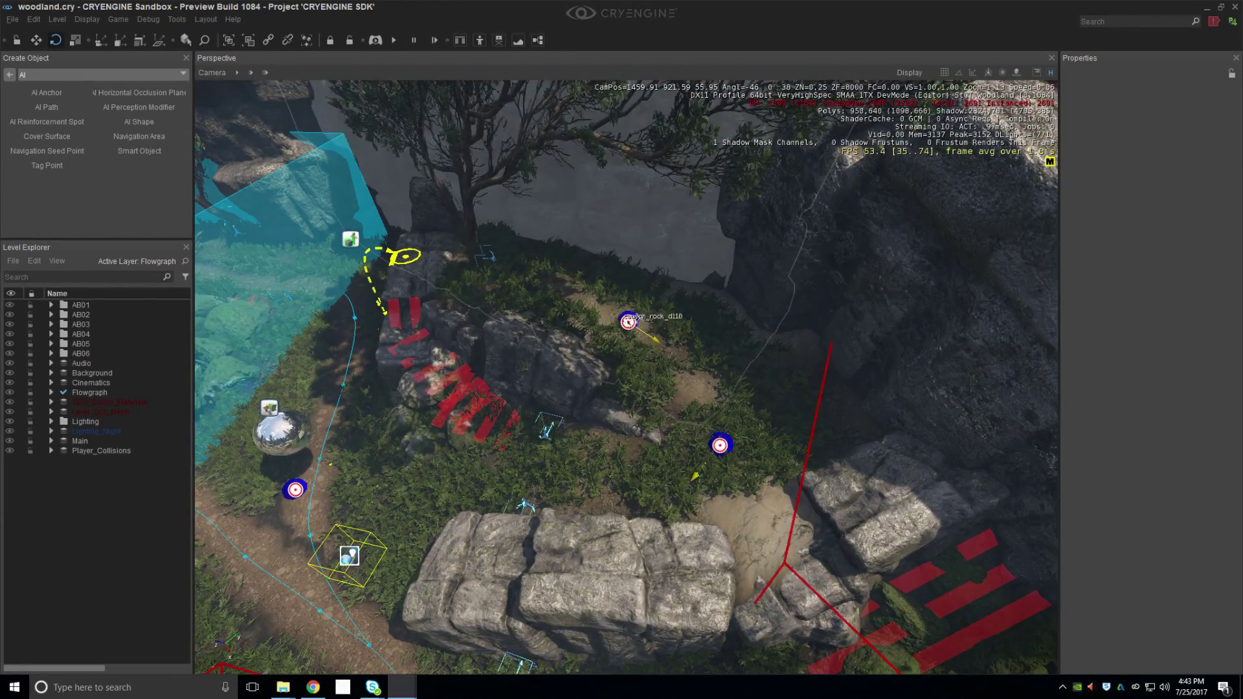
# - Change the color of the FG_tets_AI_Spawn-1 tag point to orange #ff5500
pyautogui.click(628, 321)
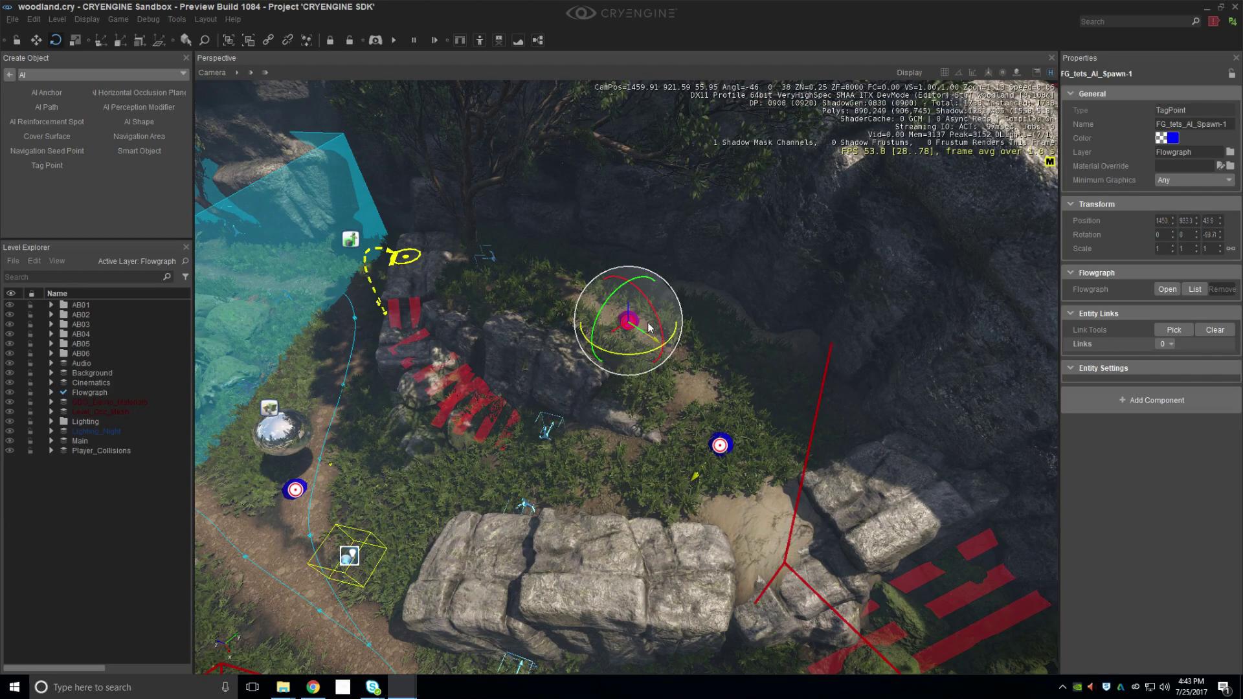
pyautogui.press('1')
pyautogui.click(1168, 138)
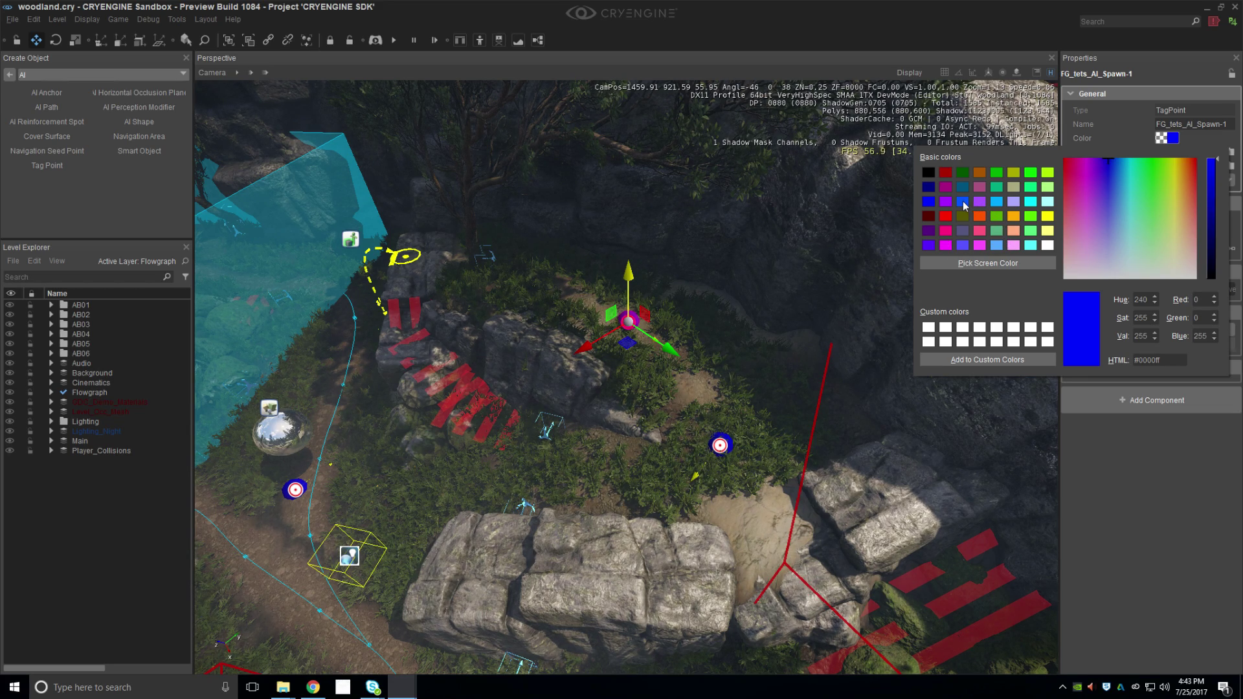
pyautogui.click(964, 202)
pyautogui.click(980, 217)
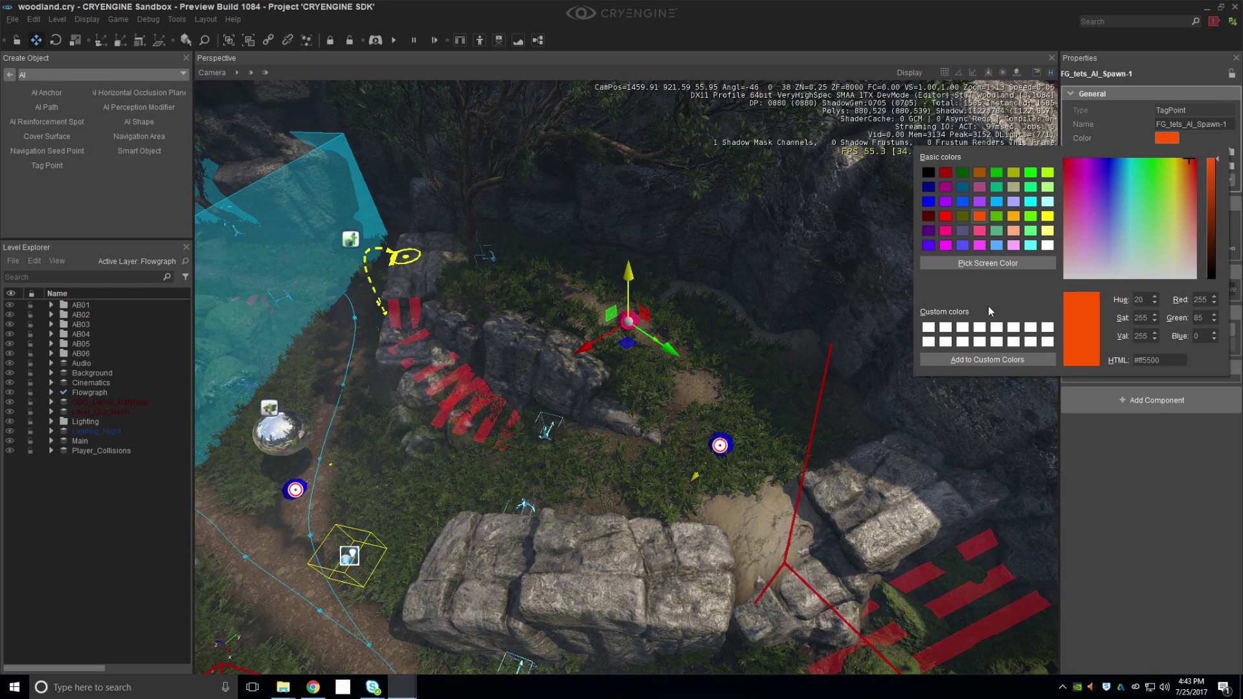
pyautogui.click(678, 410)
pyautogui.click(627, 322)
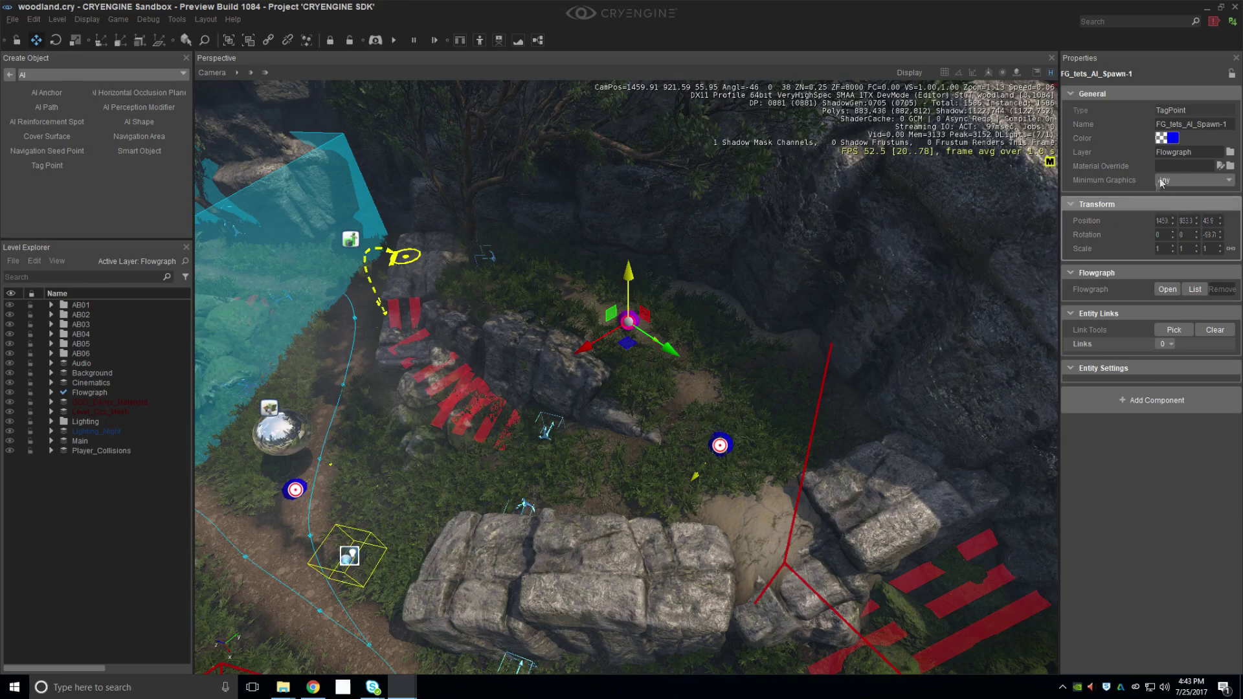
pyautogui.click(1173, 139)
pyautogui.click(980, 217)
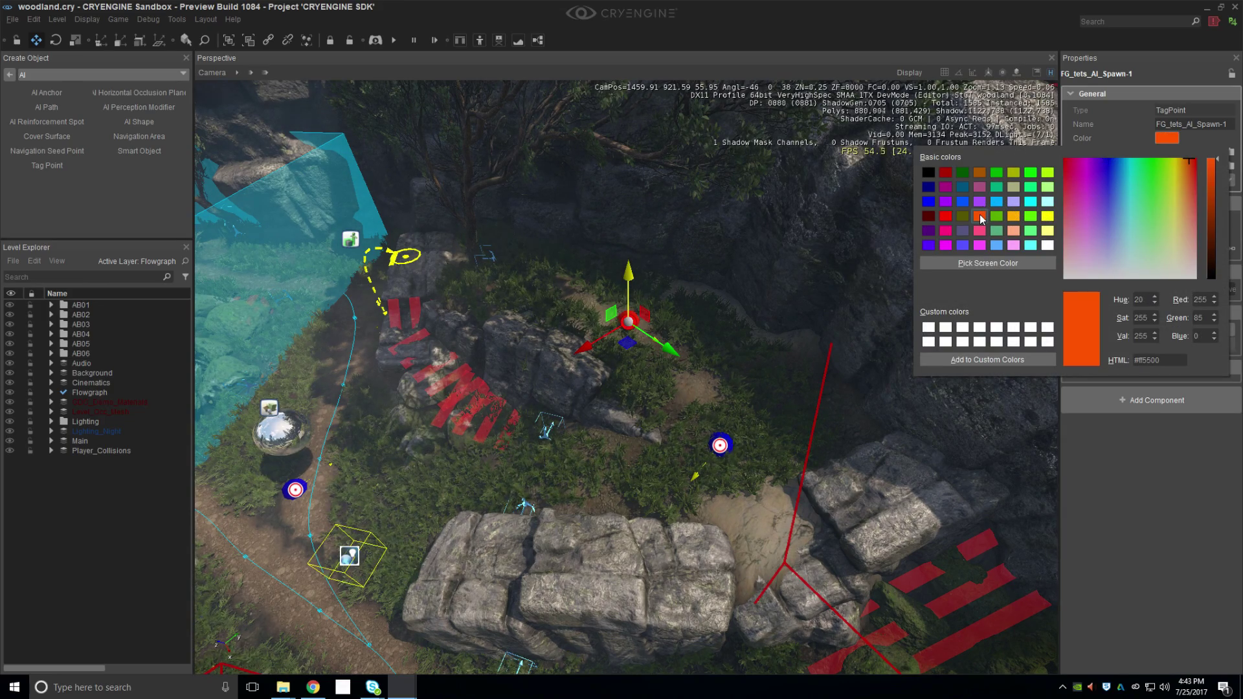
pyautogui.click(898, 285)
# - Give the FG_tets_AI_Spawn-2 tag point the same orange color #ff5500 and clear the selection
pyautogui.click(719, 444)
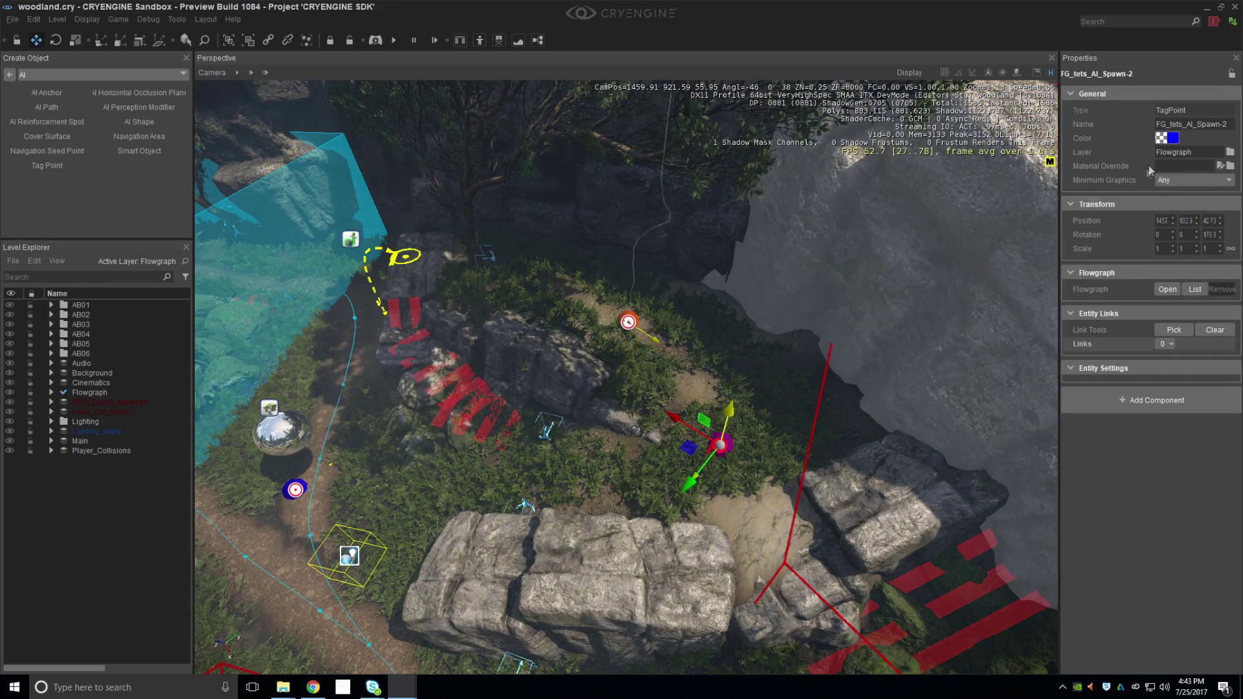
pyautogui.click(1170, 139)
pyautogui.click(981, 217)
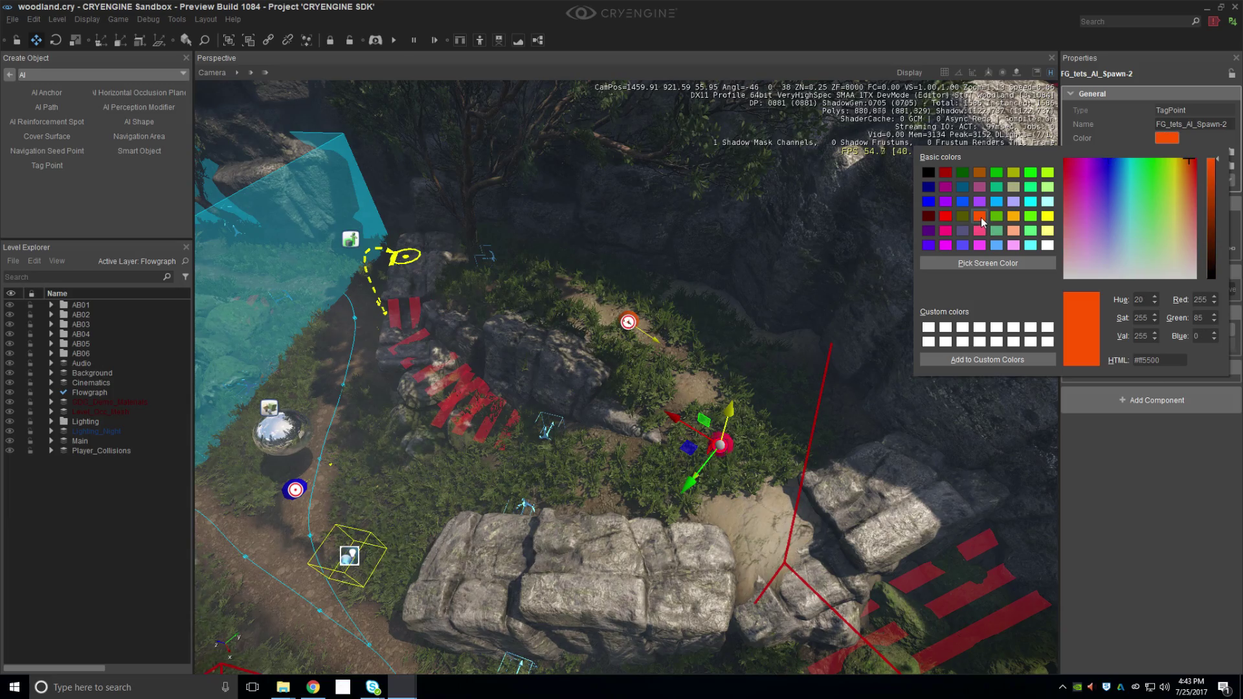
pyautogui.click(769, 415)
pyautogui.moveTo(769, 414); pyautogui.dragTo(744, 401, button='right')
pyautogui.click(744, 401)
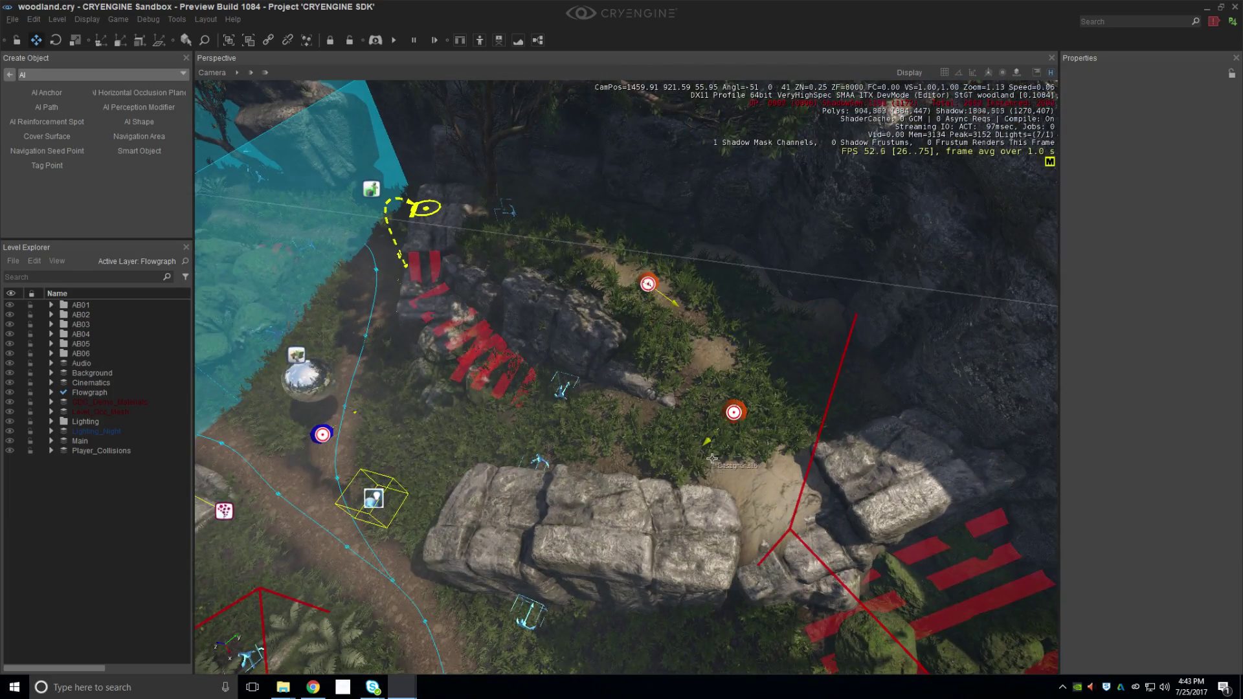
# - Examine the orange spawn points, the trail below them and the FG_test_shape area that triggers the enemies
pyautogui.scroll(-10, 744, 402)
pyautogui.scroll(6, 744, 402)
pyautogui.press('w')
pyautogui.moveTo(647, 337); pyautogui.dragTo(519, 310, button='right')
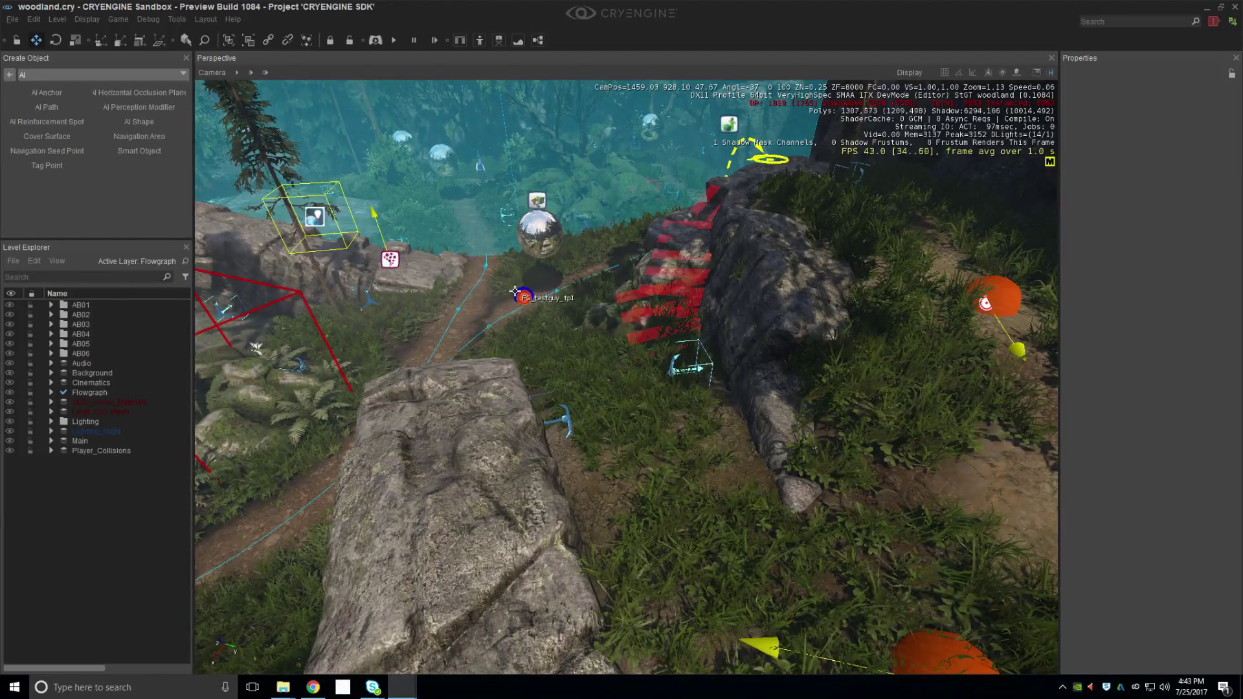
pyautogui.moveTo(589, 342); pyautogui.dragTo(654, 395, button='right')
pyautogui.click(788, 471)
pyautogui.moveTo(788, 470); pyautogui.dragTo(699, 446, button='right')
pyautogui.press('s')
pyautogui.press('a')
pyautogui.moveTo(515, 409); pyautogui.dragTo(570, 409, button='right')
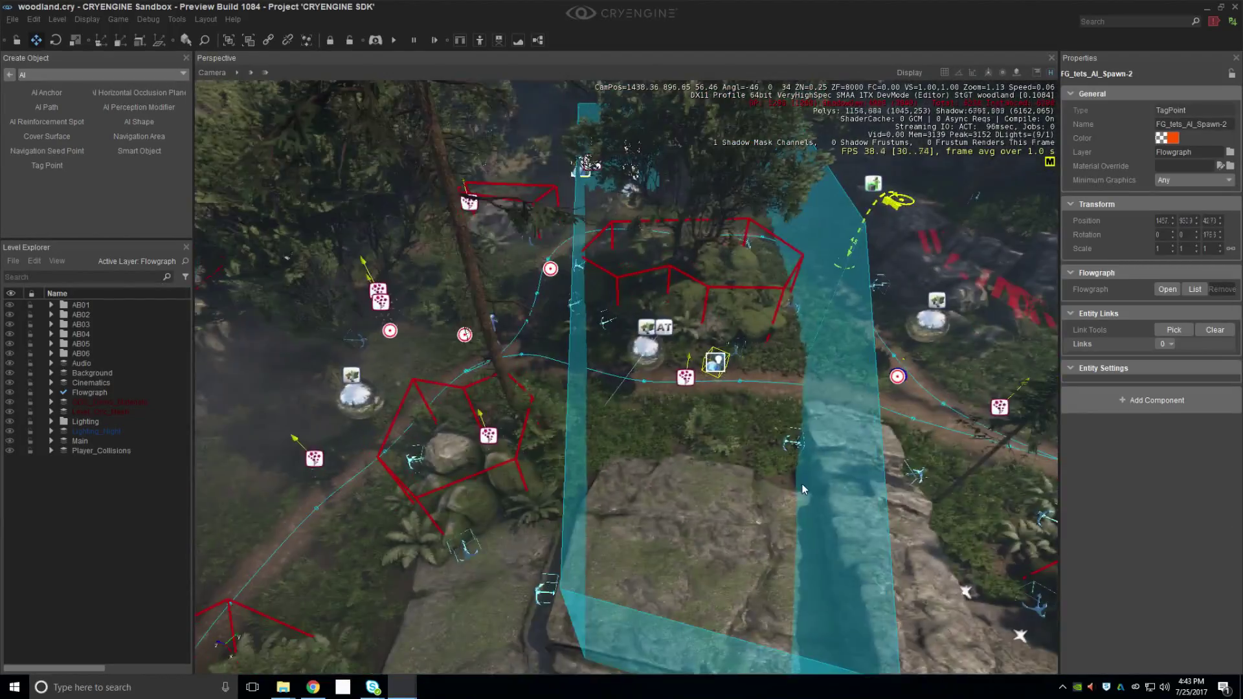
pyautogui.click(570, 409)
pyautogui.click(566, 407)
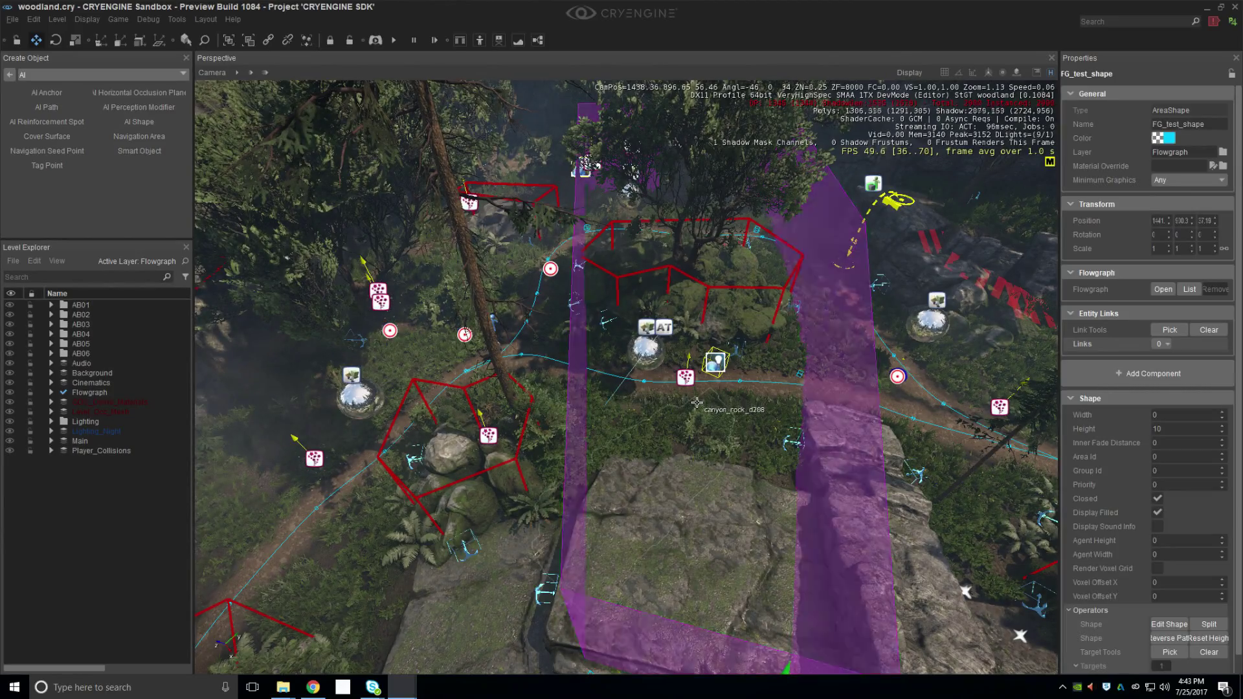
pyautogui.click(699, 448)
# - Examine the test character, the nearby tag points and the edge of the trigger area along the trail
pyautogui.press('w')
pyautogui.moveTo(659, 443); pyautogui.dragTo(693, 336, button='right')
pyautogui.press('s')
pyautogui.click(679, 322)
pyautogui.click(669, 350)
pyautogui.press('w')
pyautogui.press('a')
pyautogui.scroll(-2, 598, 410)
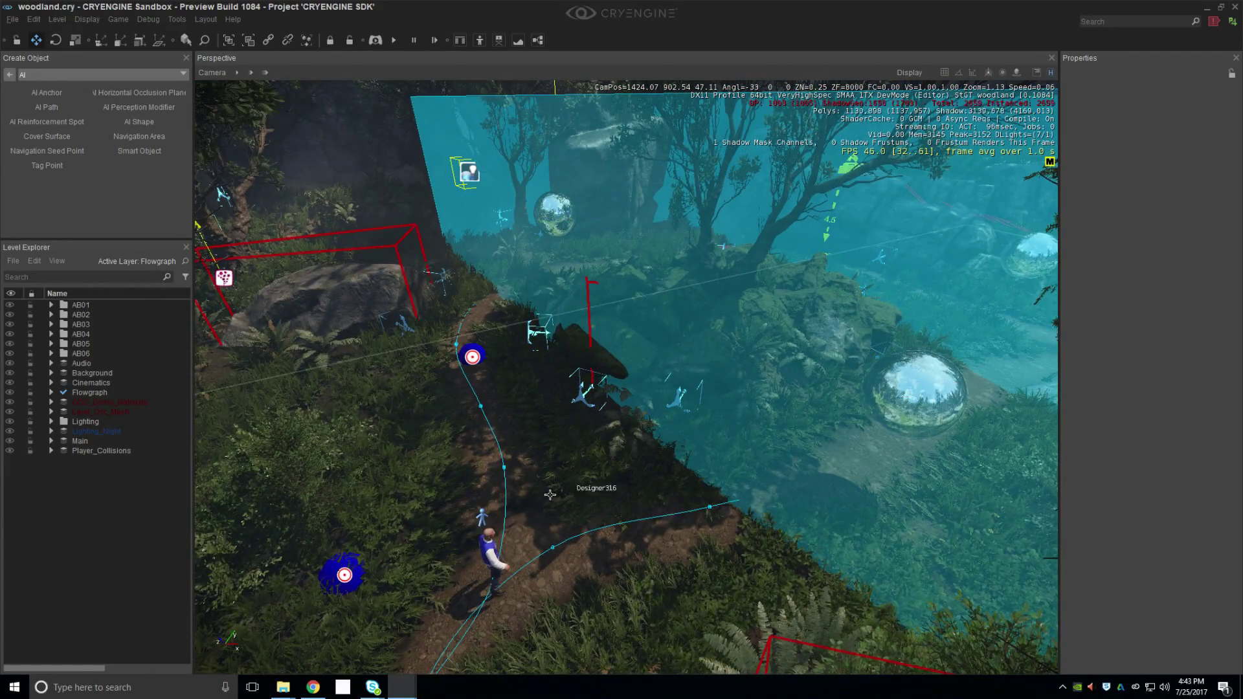
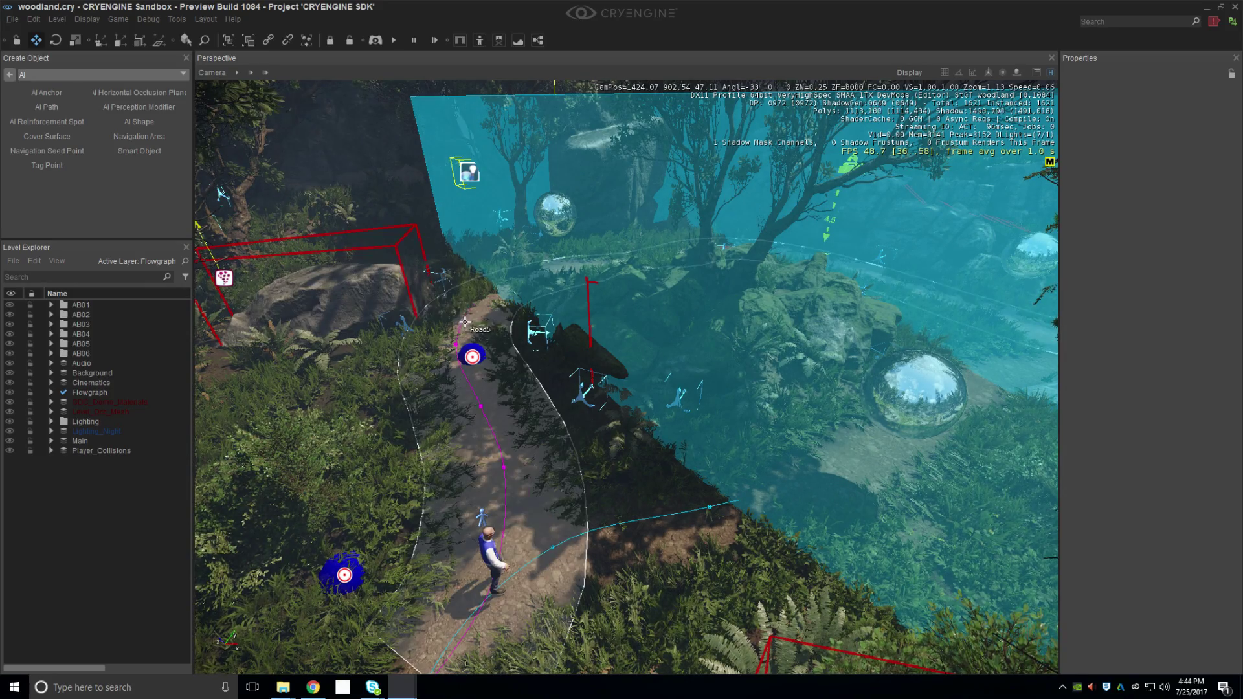
pyautogui.moveTo(594, 459); pyautogui.dragTo(664, 404, button='right')
pyautogui.press('w')
pyautogui.moveTo(602, 489); pyautogui.dragTo(763, 486, button='right')
pyautogui.press('w')
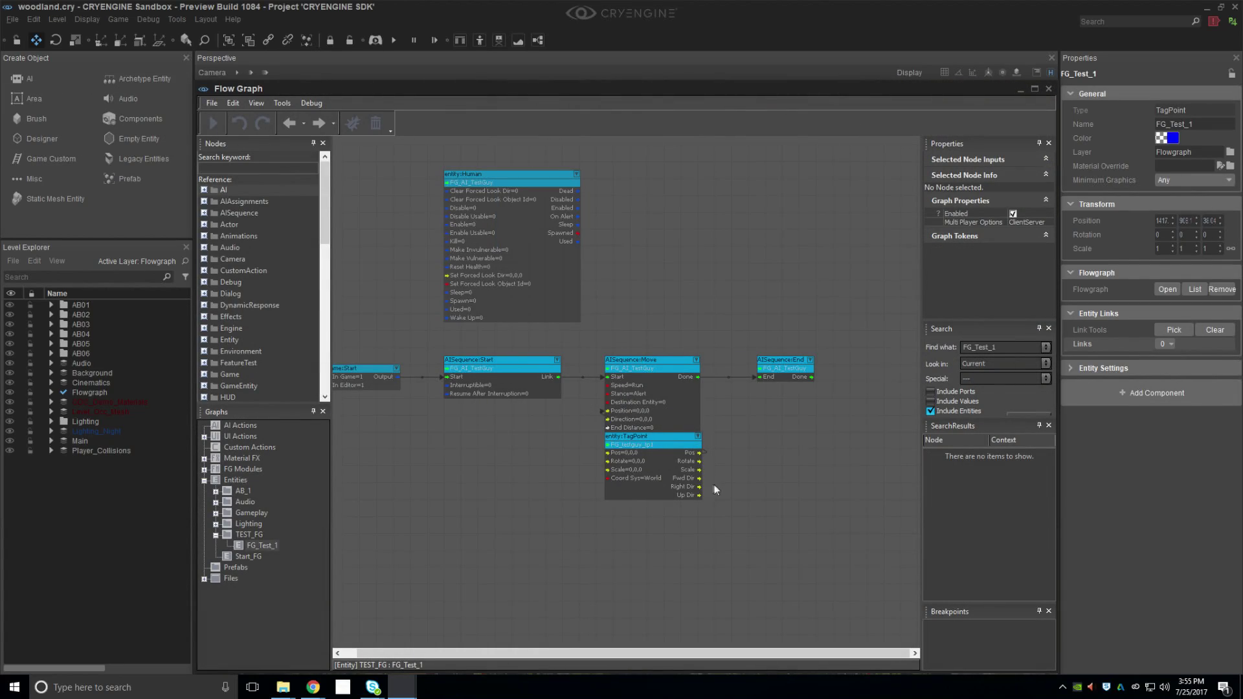
pyautogui.moveTo(652, 95)
pyautogui.mouseDown()
pyautogui.moveTo(670, 97)
pyautogui.moveTo(656, 96)
pyautogui.mouseUp()
pyautogui.moveTo(775, 530); pyautogui.dragTo(742, 499, button='right')
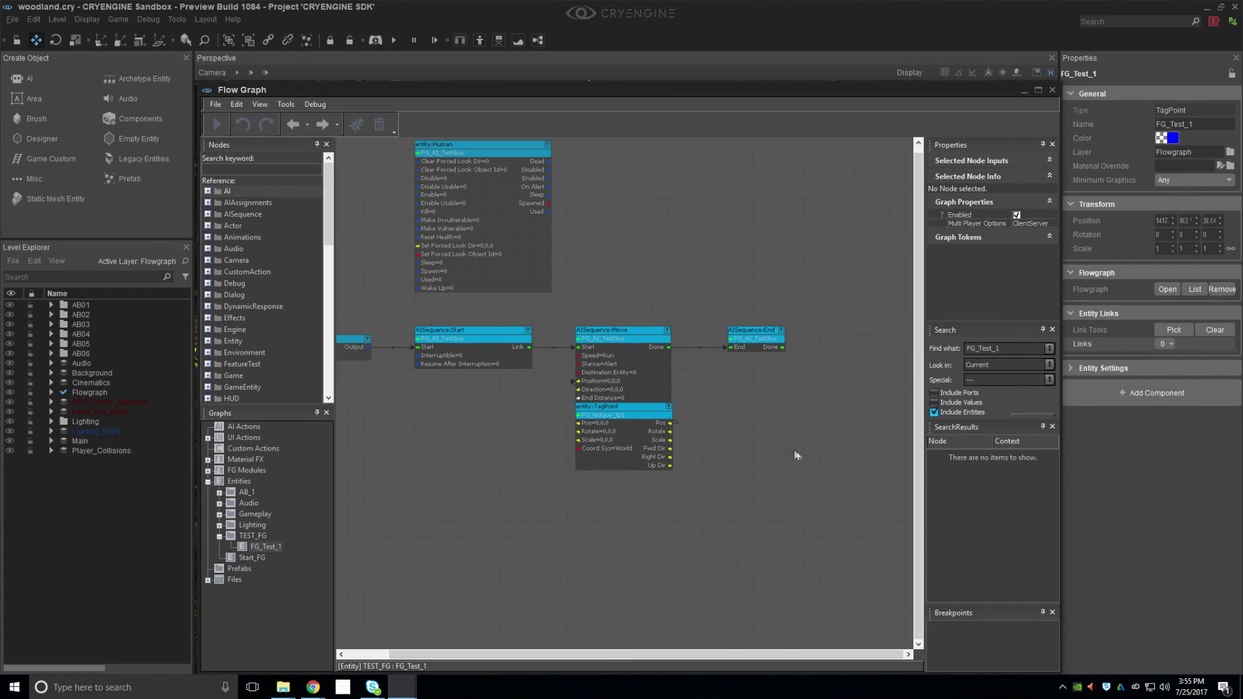
pyautogui.moveTo(798, 452); pyautogui.dragTo(755, 437, button='right')
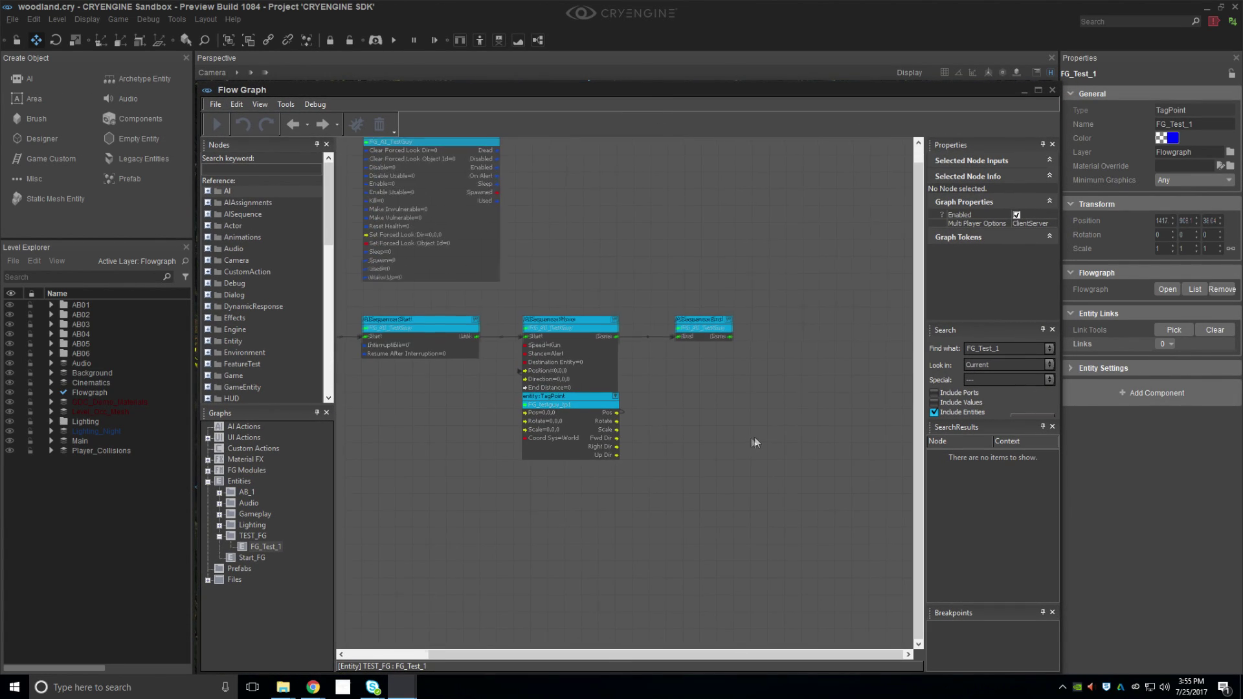
# - Duplicate the FG_testguy_tp1 tag point in the level and place the copy on the other branch of the trail near the test character
pyautogui.click(1023, 91)
pyautogui.press('d')
pyautogui.moveTo(758, 473); pyautogui.dragTo(729, 489, button='right')
pyautogui.click(924, 467)
pyautogui.press('d')
pyautogui.moveTo(928, 480); pyautogui.dragTo(570, 478, button='right')
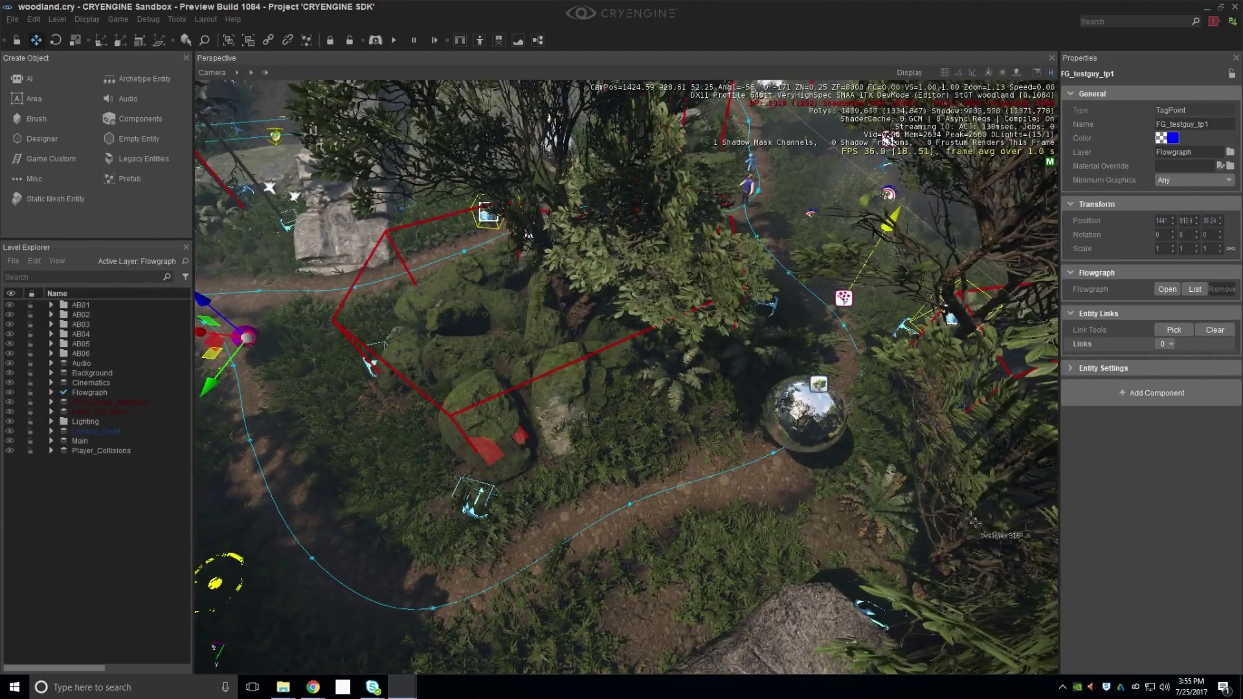
pyautogui.click(846, 410)
pyautogui.click(248, 337)
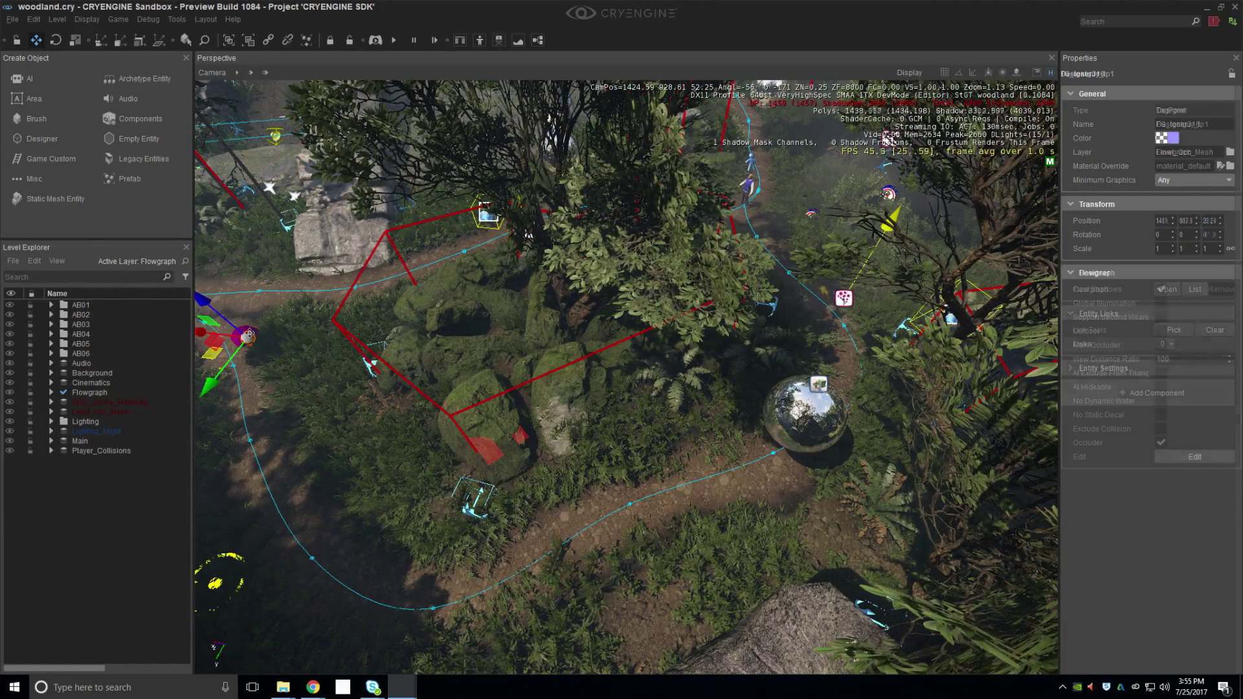
pyautogui.hotkey('ctrl', 'd')
pyautogui.click(790, 371)
pyautogui.moveTo(809, 338); pyautogui.dragTo(840, 282)
# - Check the duplicated tag point's name and its position on the trail relative to the test character, leaving it selected
pyautogui.press('w')
pyautogui.moveTo(839, 282); pyautogui.dragTo(803, 262, button='right')
pyautogui.press('w')
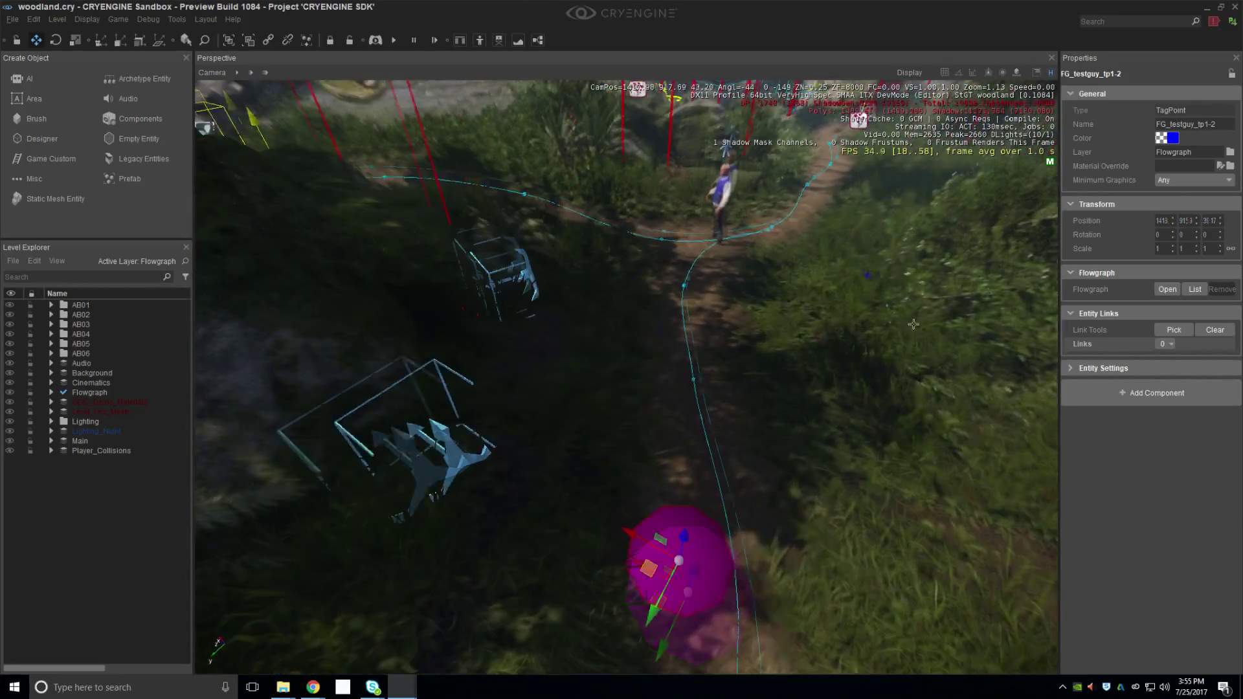
pyautogui.click(1212, 125)
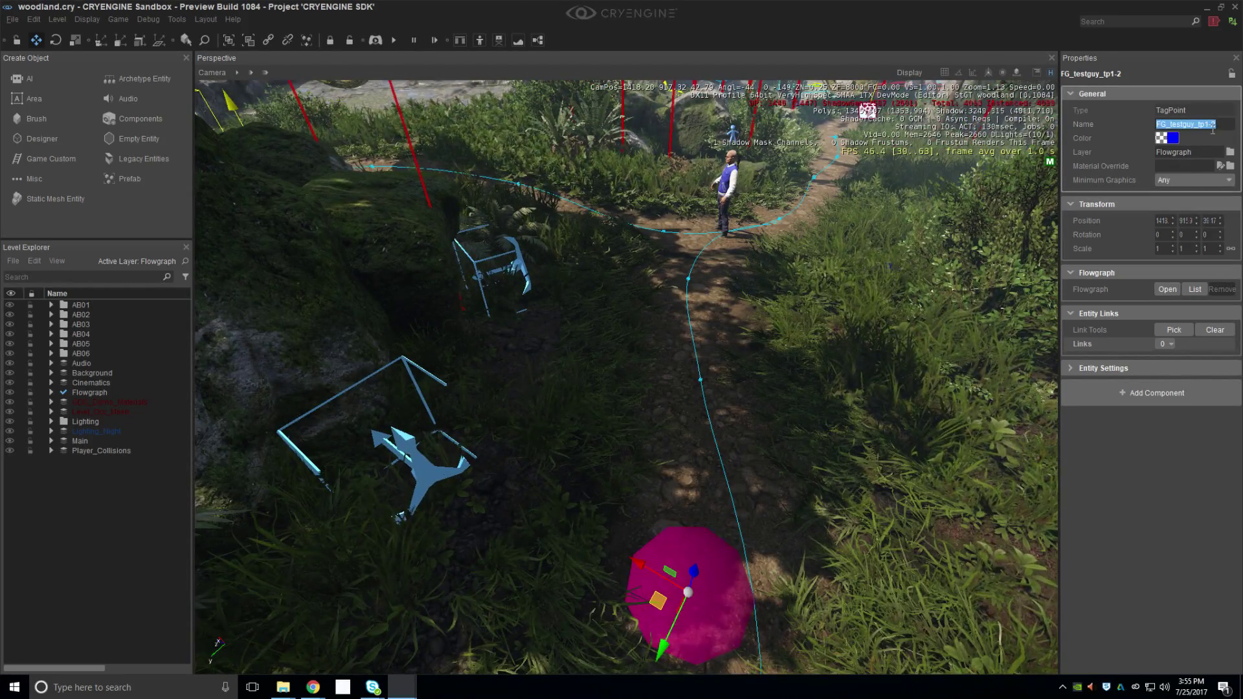
pyautogui.moveTo(883, 314); pyautogui.dragTo(769, 360, button='right')
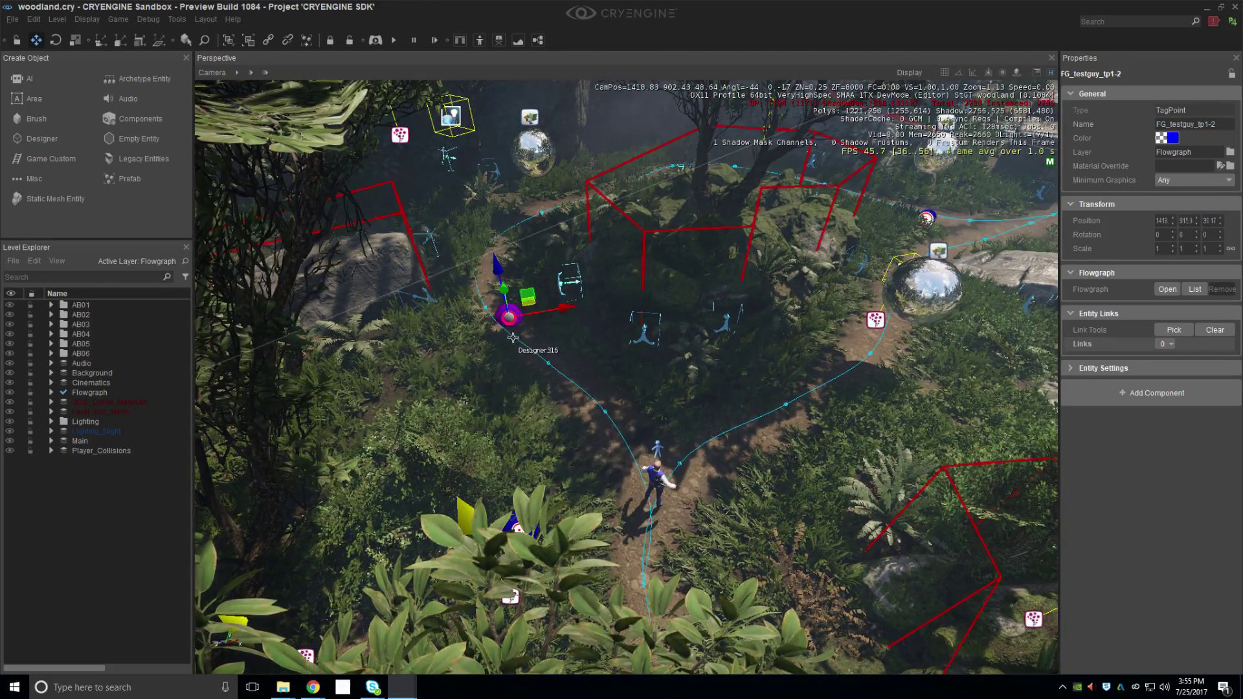
pyautogui.moveTo(518, 339); pyautogui.dragTo(519, 349, button='right')
pyautogui.click(519, 349)
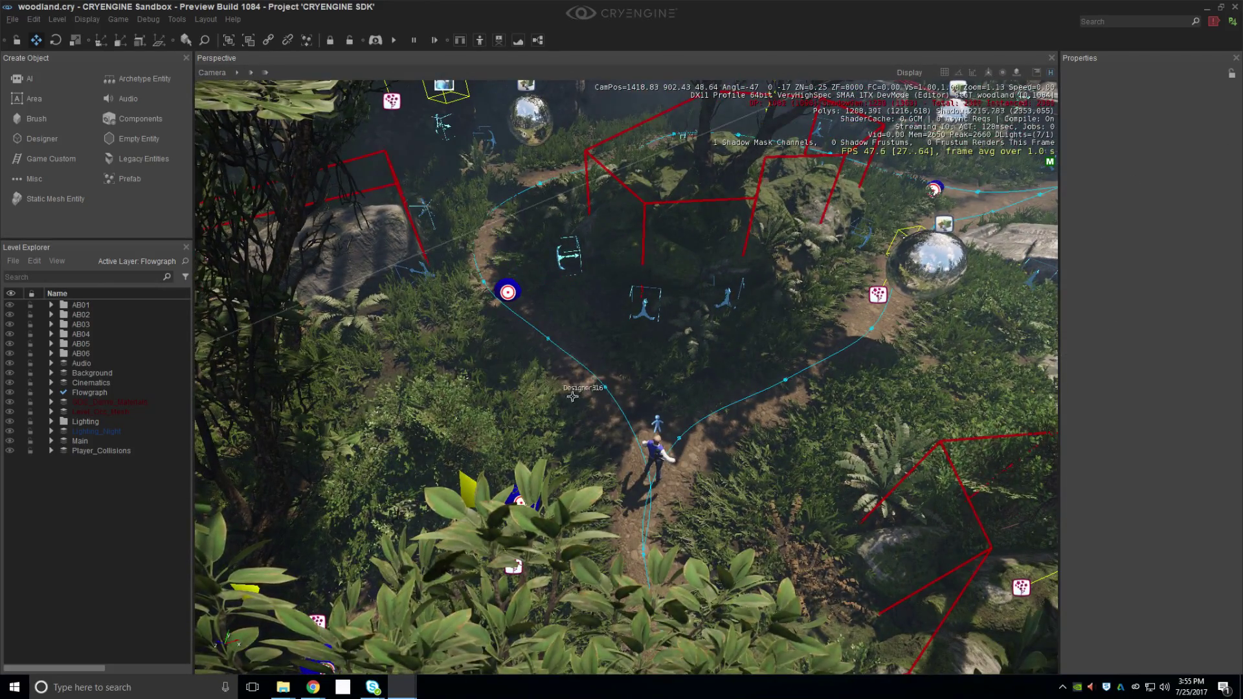
pyautogui.click(508, 292)
# - Add an AISequence:Start node to the FG_Test_1 graph and link the AISequence:End node's Done output to its Start input
pyautogui.moveTo(402, 686)
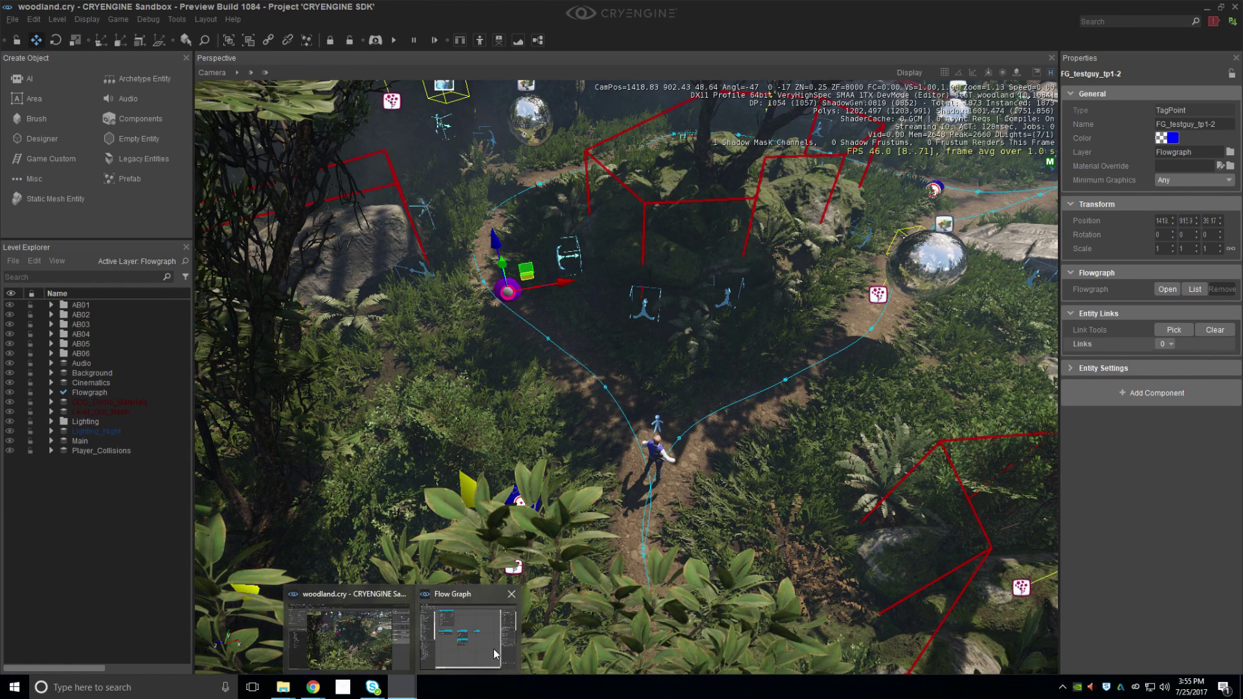
pyautogui.click(493, 649)
pyautogui.moveTo(705, 442); pyautogui.dragTo(732, 428, button='right')
pyautogui.moveTo(825, 344); pyautogui.dragTo(772, 351, button='right')
pyautogui.rightClick(788, 331)
pyautogui.moveTo(809, 338)
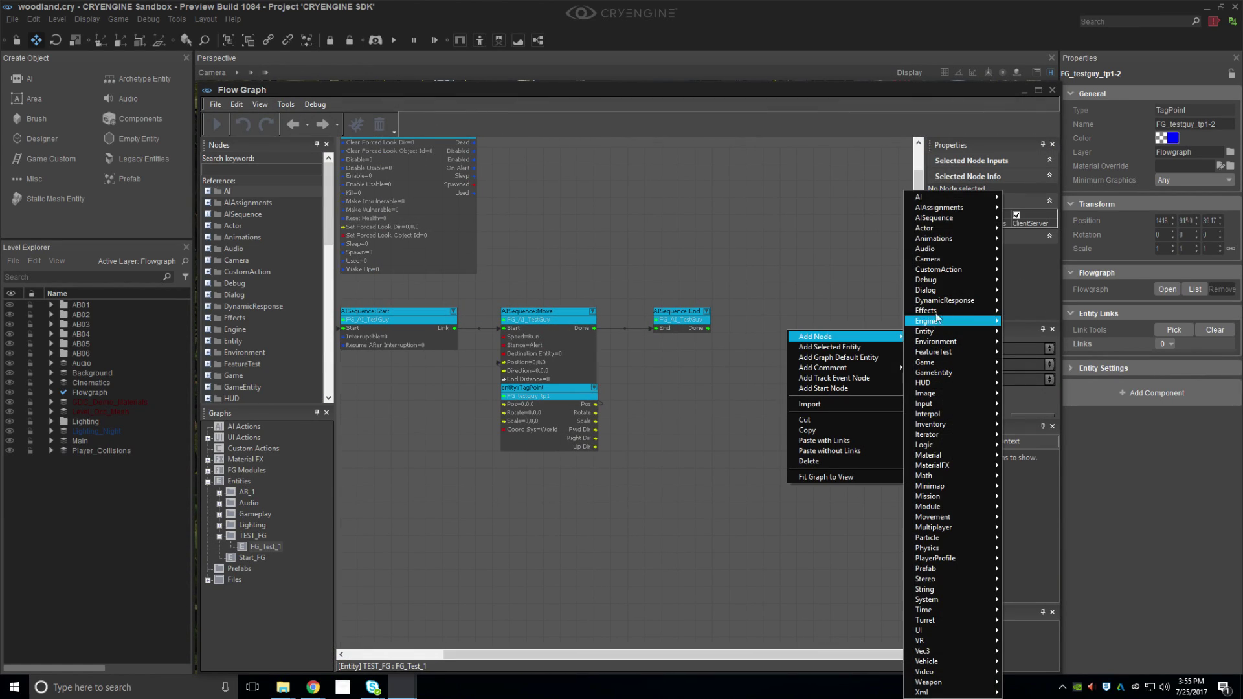
pyautogui.moveTo(941, 219)
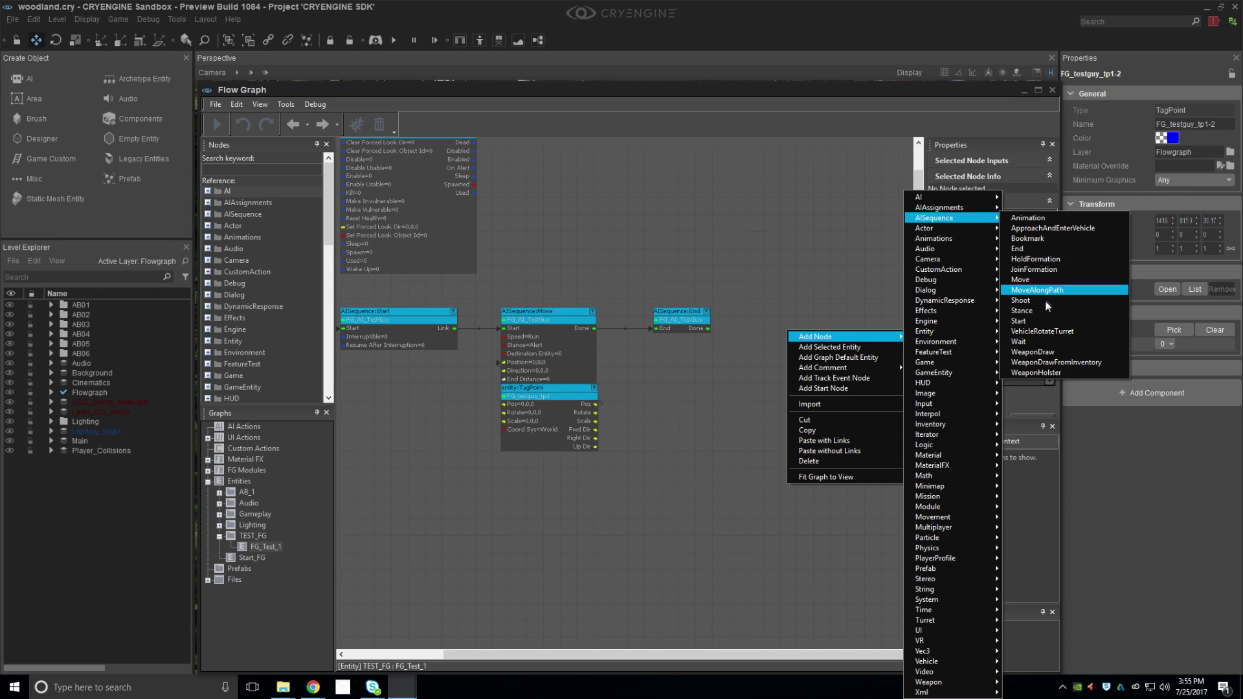
pyautogui.click(1018, 321)
pyautogui.moveTo(707, 328); pyautogui.dragTo(819, 330)
pyautogui.click(680, 327)
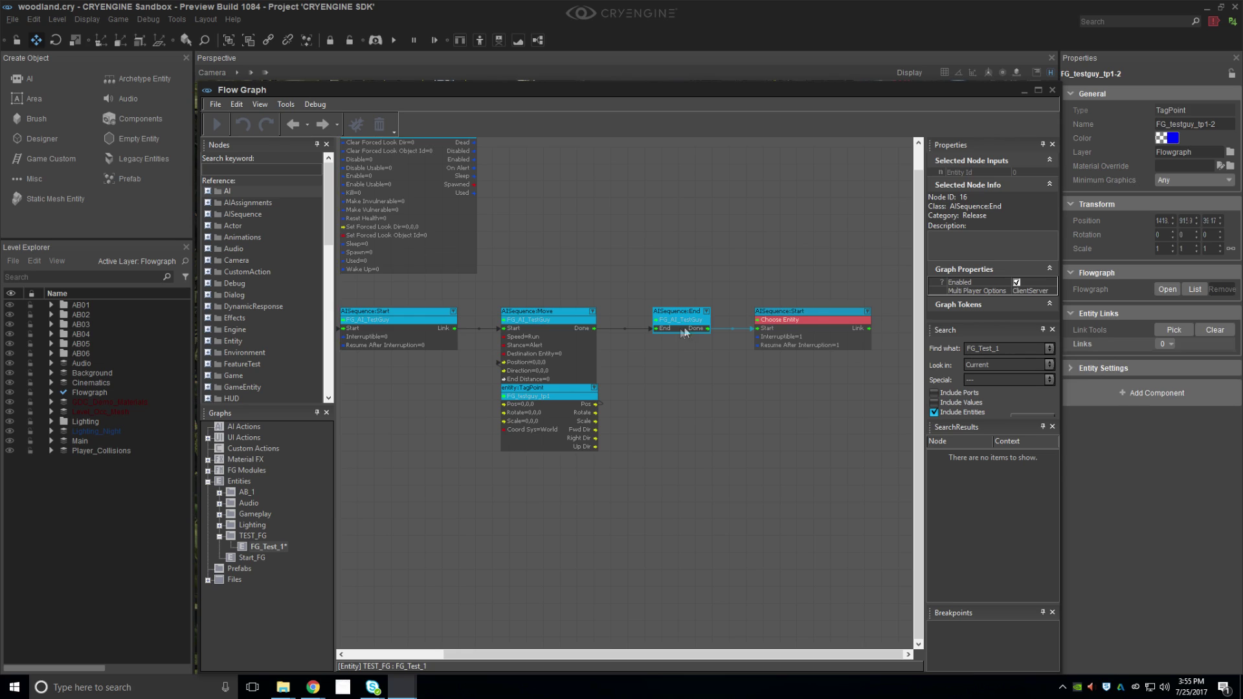
# - Assign the FG_AI_TestGuy entity to the second AISequence:Start node and move the node farther from the AISequence:End node
pyautogui.rightClick(816, 324)
pyautogui.click(842, 331)
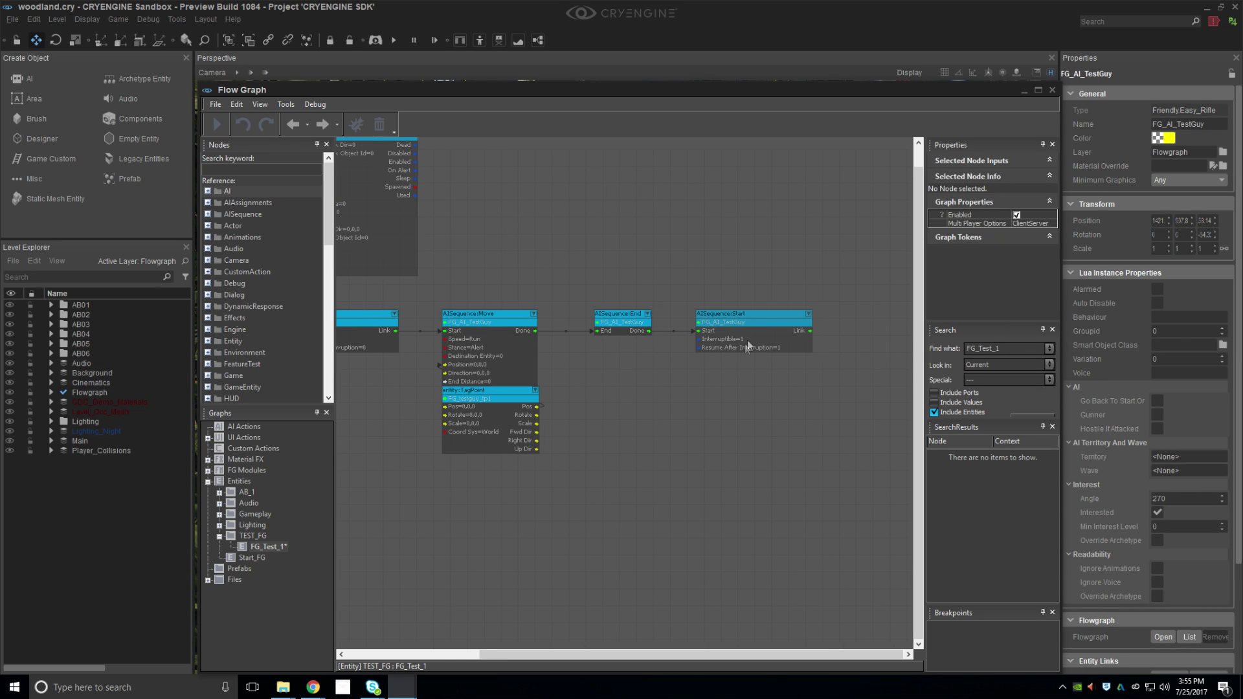
pyautogui.moveTo(822, 337); pyautogui.dragTo(890, 332)
pyautogui.click(735, 332)
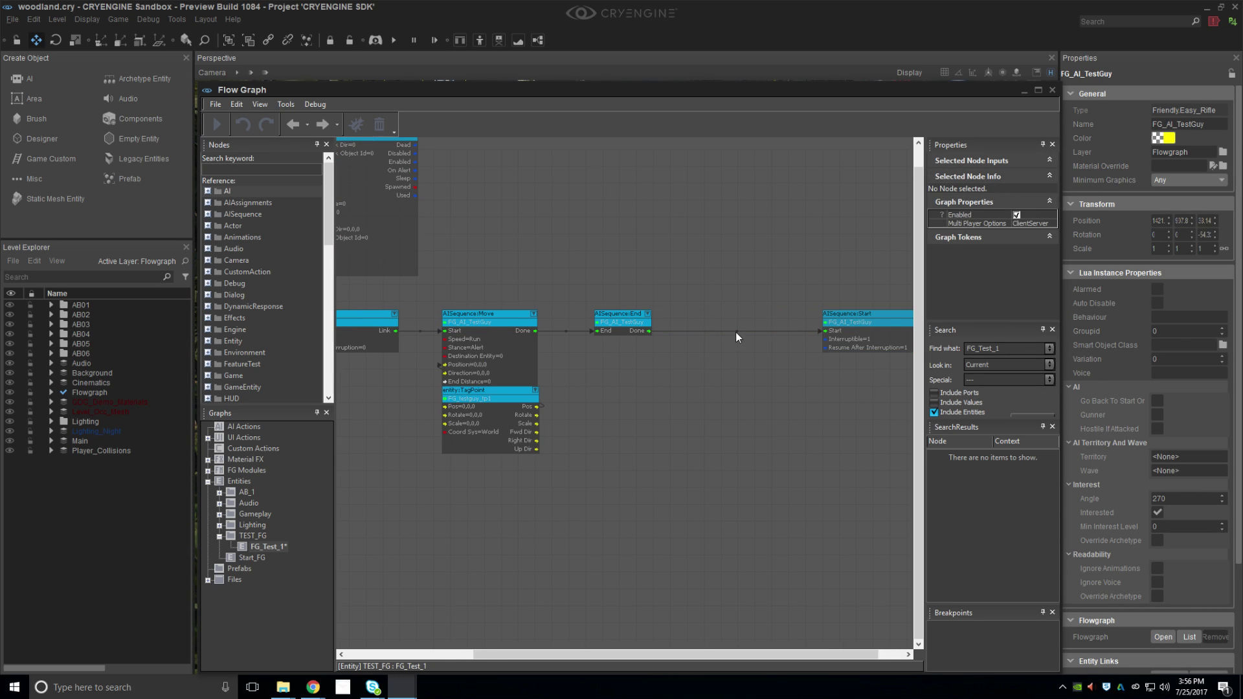
# - Insert a Time:Delay node into the link between AISequence:End and the second AISequence:Start and place it between them
pyautogui.rightClick(736, 331)
pyautogui.click(727, 359)
pyautogui.rightClick(738, 335)
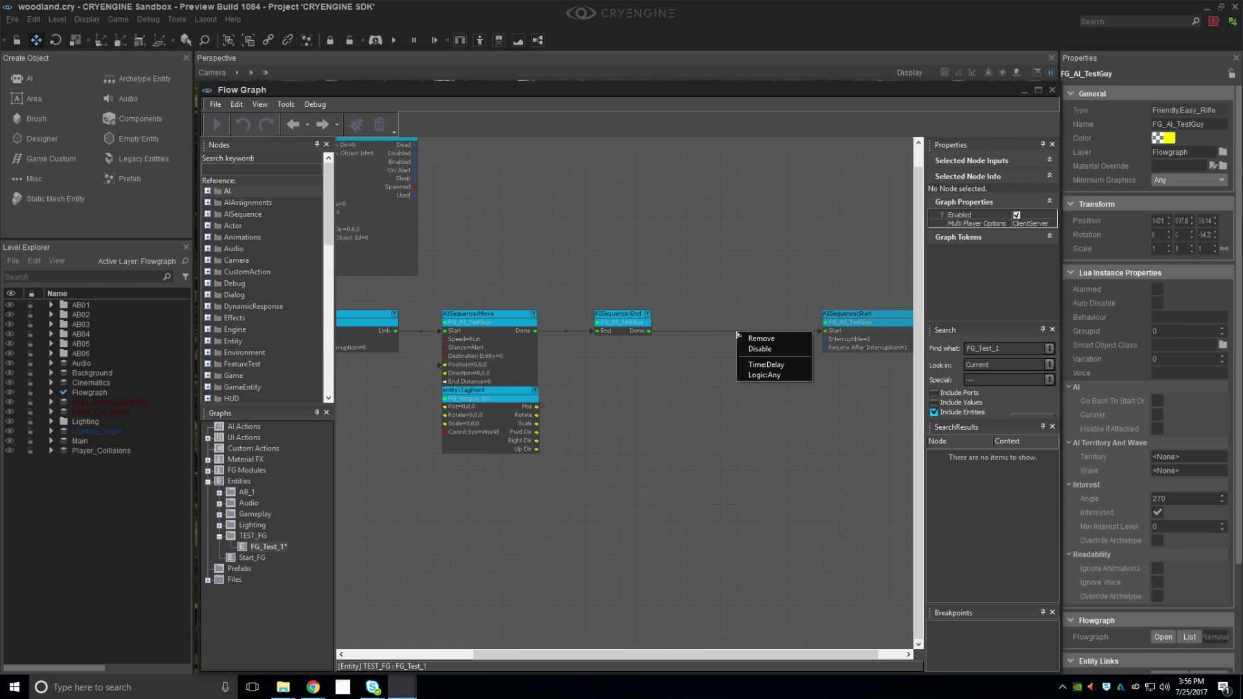
pyautogui.click(766, 365)
pyautogui.moveTo(733, 330); pyautogui.dragTo(724, 321)
pyautogui.rightClick(694, 258)
pyautogui.moveTo(726, 264)
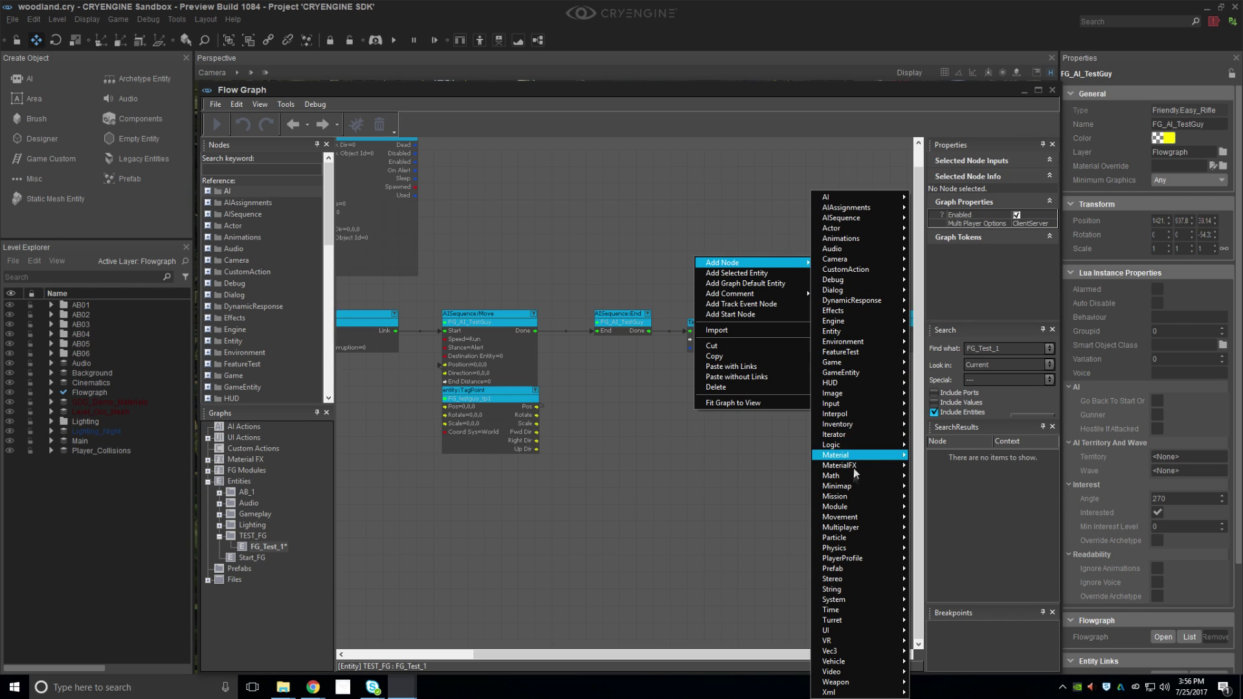
pyautogui.moveTo(861, 611)
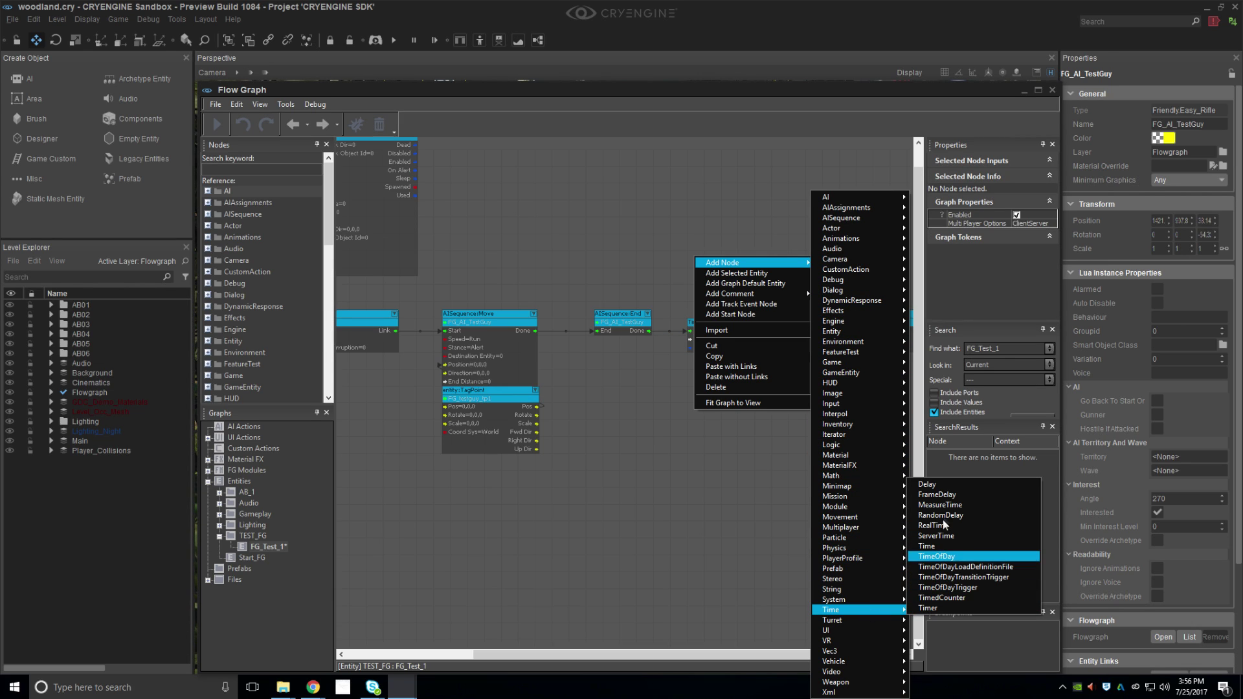
pyautogui.click(707, 500)
# - Set the Time:Delay node's Delay to 2
pyautogui.scroll(3, 715, 339)
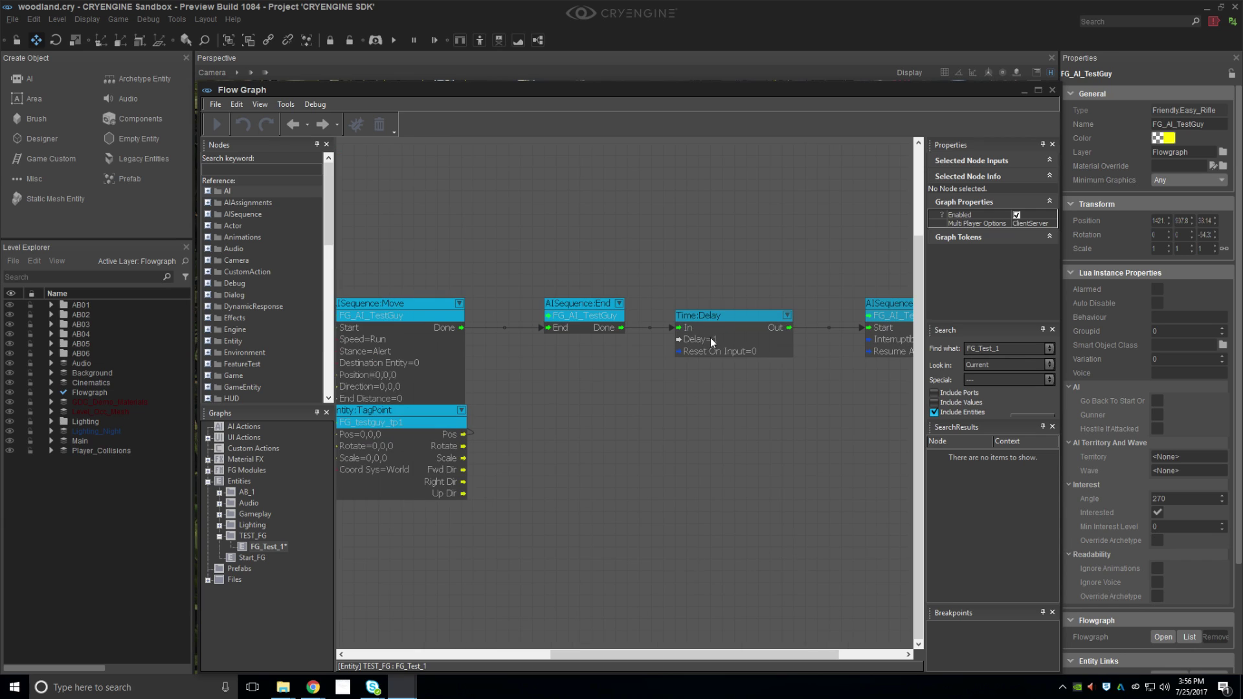
pyautogui.moveTo(704, 428); pyautogui.dragTo(624, 420, button='right')
pyautogui.doubleClick(635, 331)
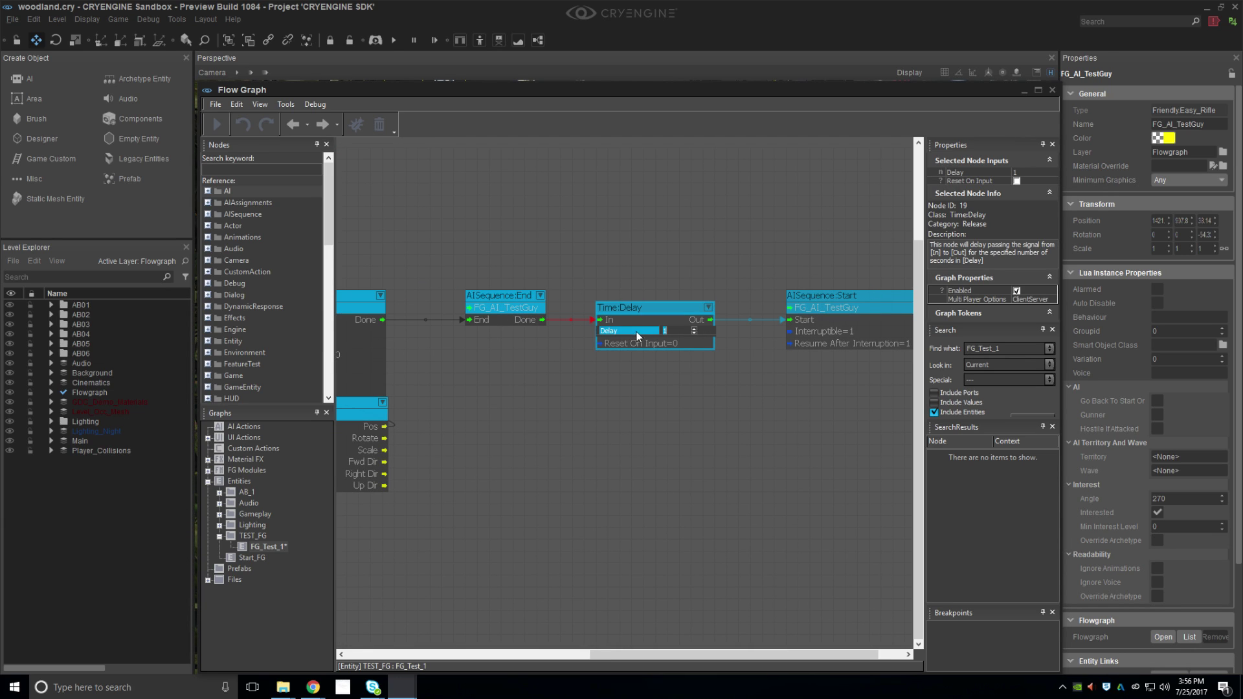
pyautogui.write('2')
pyautogui.click(695, 441)
# - Copy the AISequence:Move and TagPoint nodes without links beside the second AISequence:Start and link its Link output to the copied Move's Start input
pyautogui.scroll(-5, 582, 447)
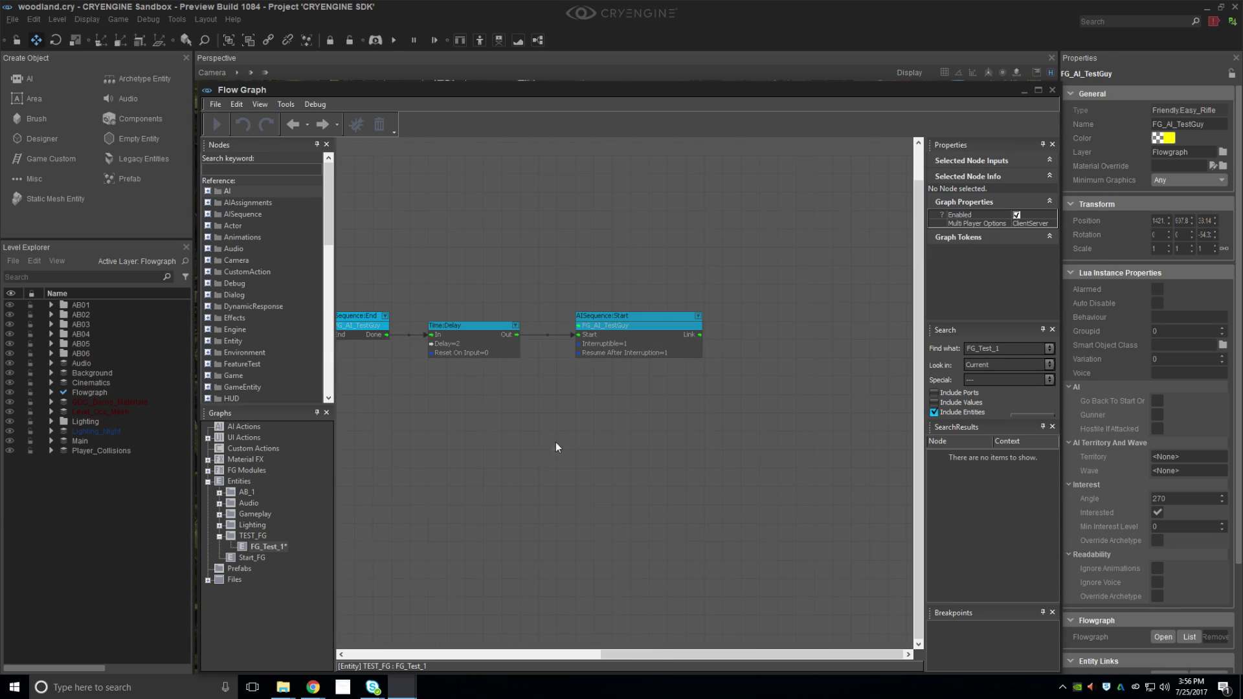
pyautogui.scroll(3, 583, 436)
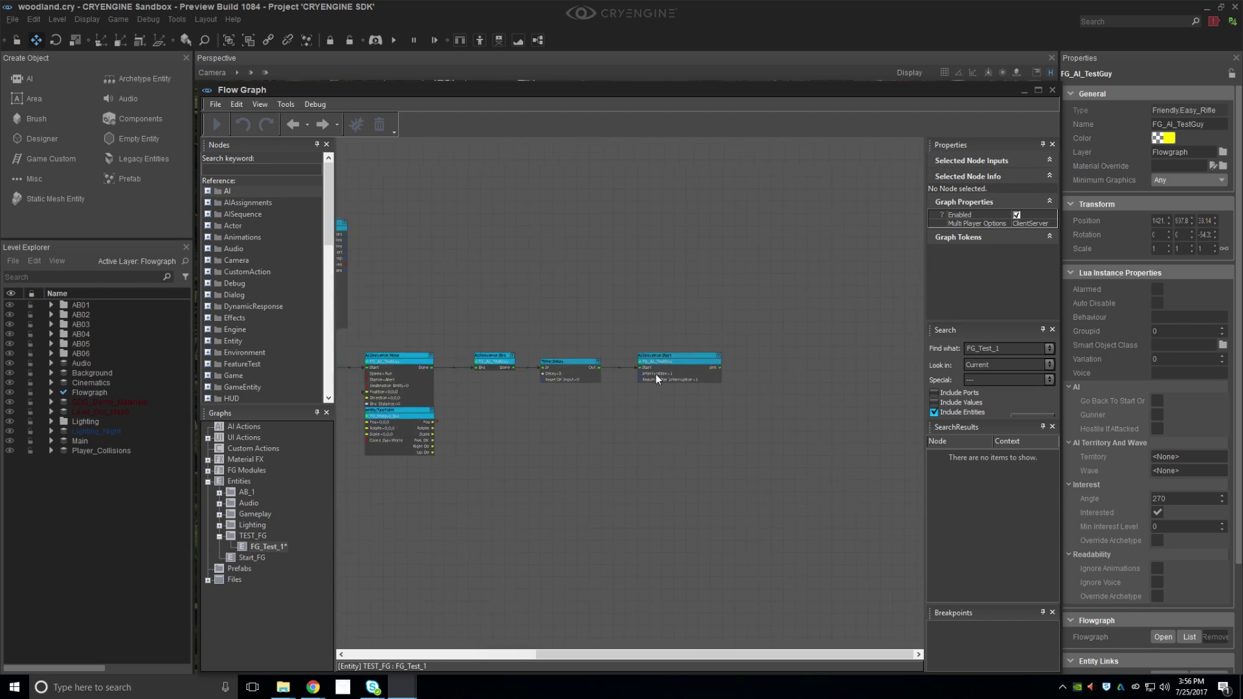
pyautogui.scroll(-3, 681, 372)
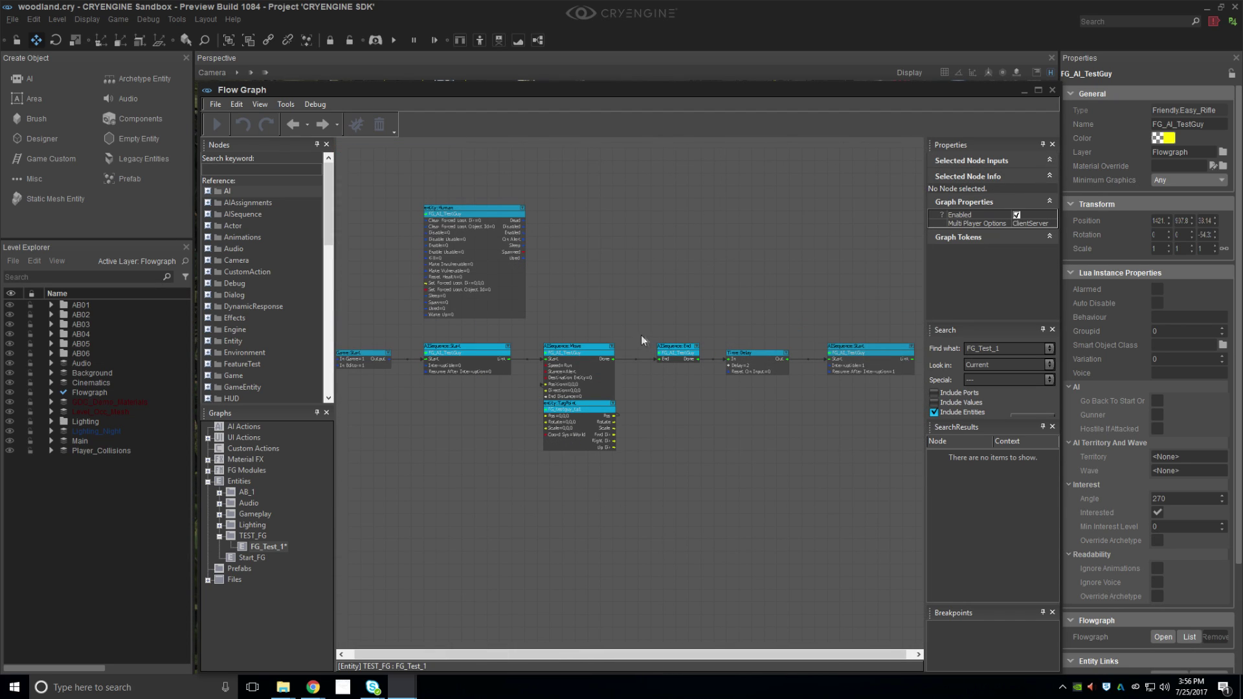
pyautogui.moveTo(526, 473); pyautogui.dragTo(527, 473)
pyautogui.rightClick(600, 374)
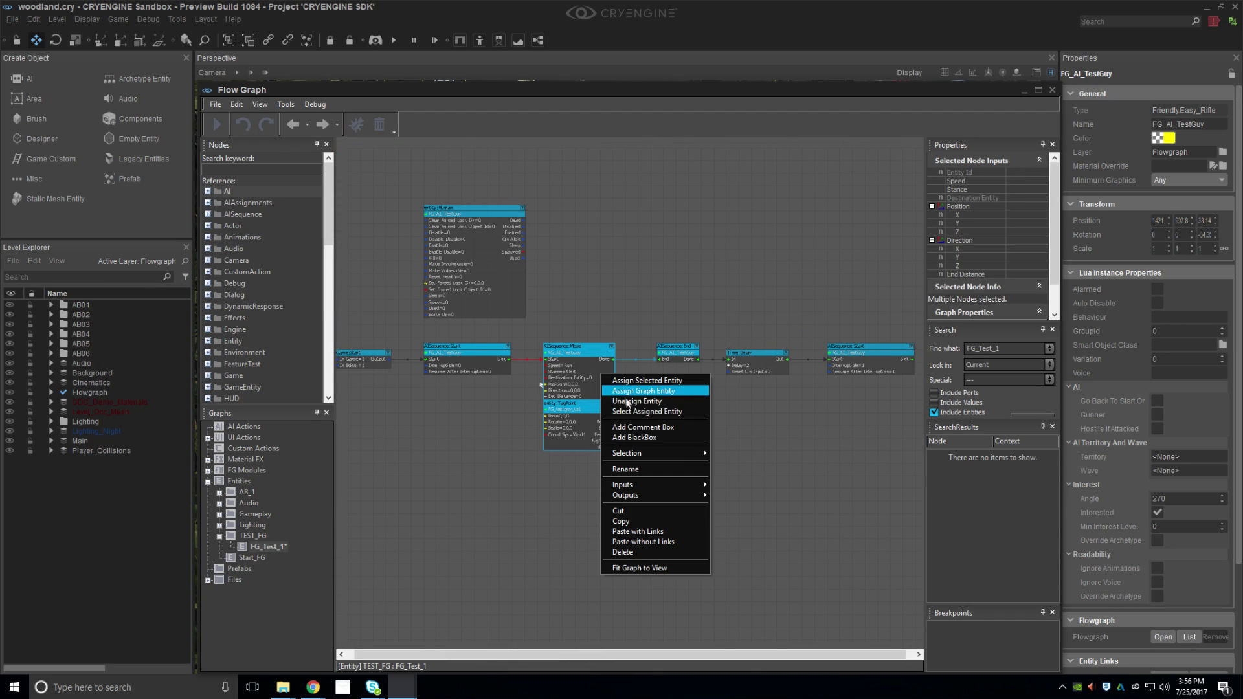
pyautogui.click(639, 513)
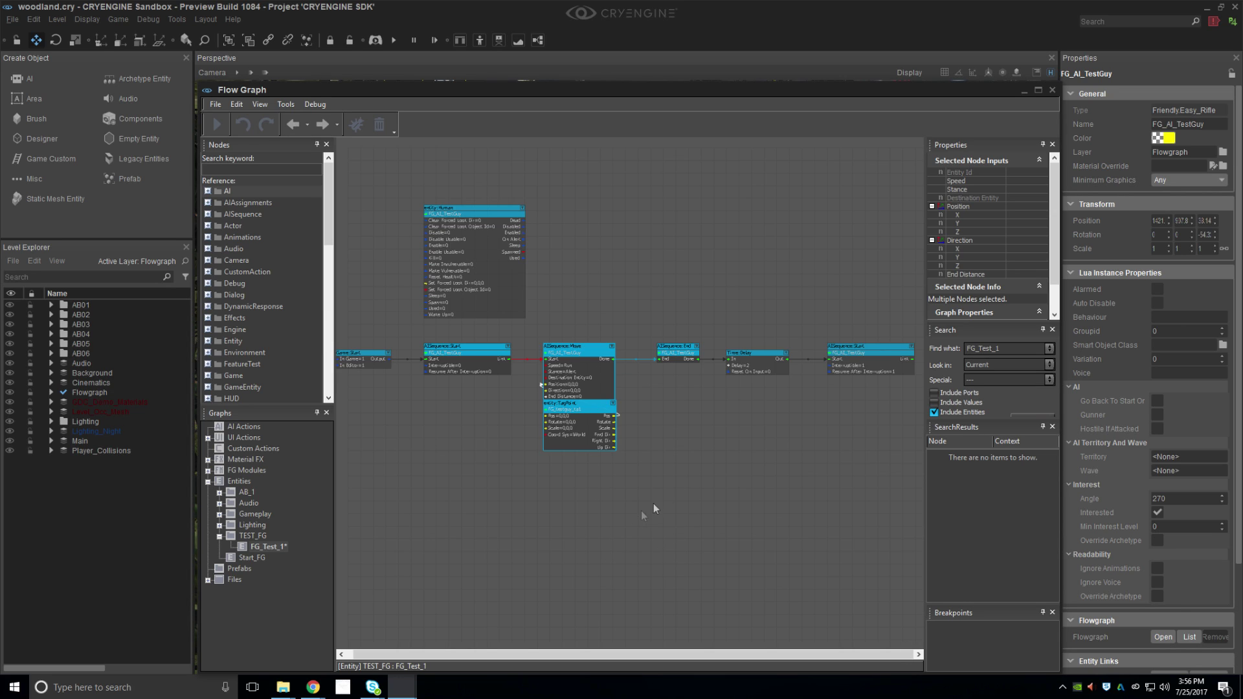
pyautogui.rightClick(651, 312)
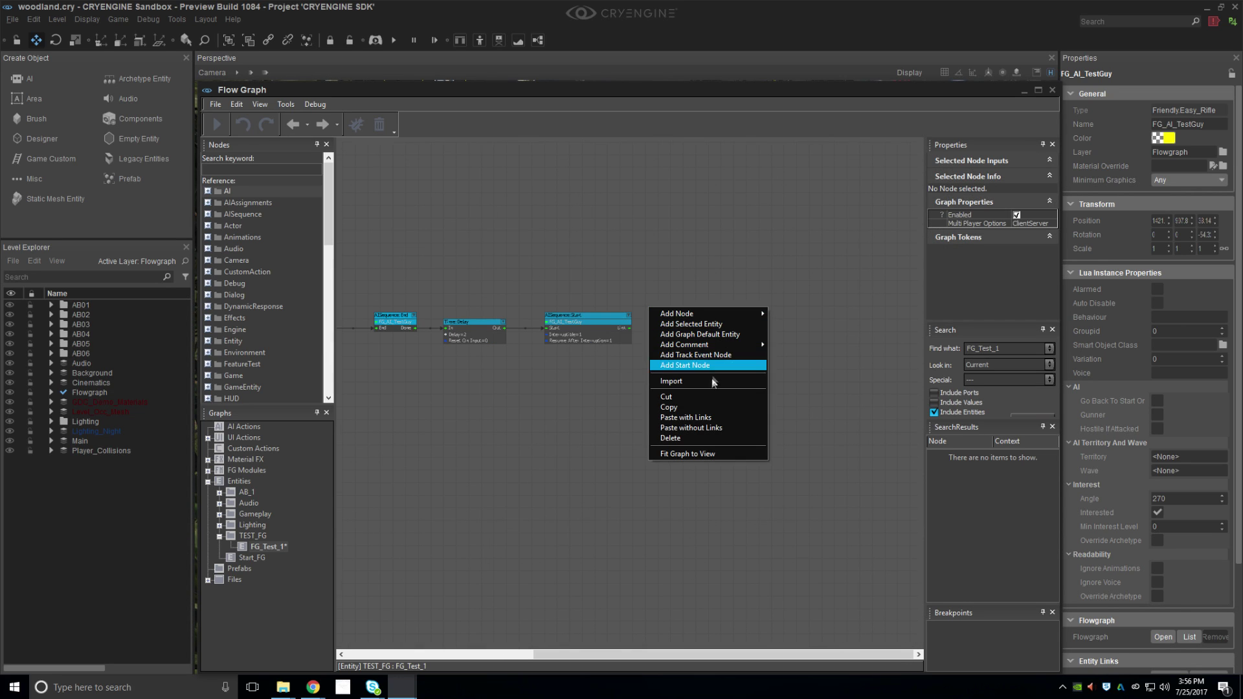
pyautogui.click(717, 428)
pyautogui.scroll(2, 725, 344)
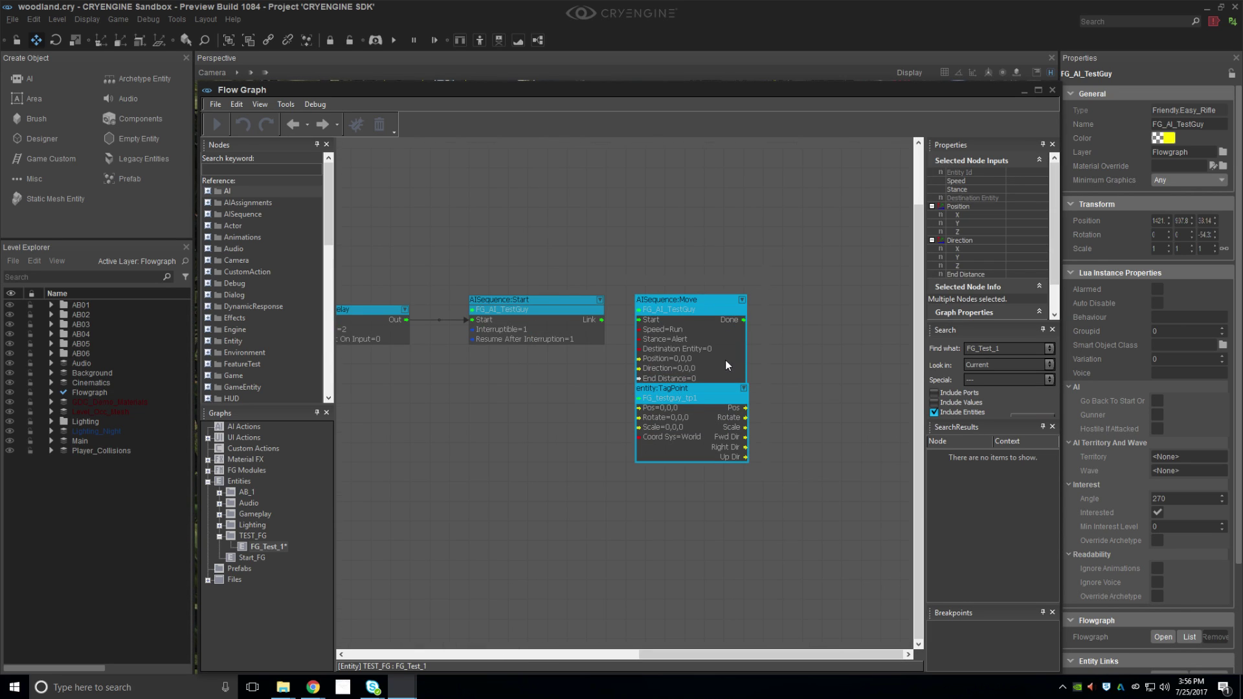
pyautogui.click(616, 404)
pyautogui.moveTo(602, 321); pyautogui.dragTo(639, 320)
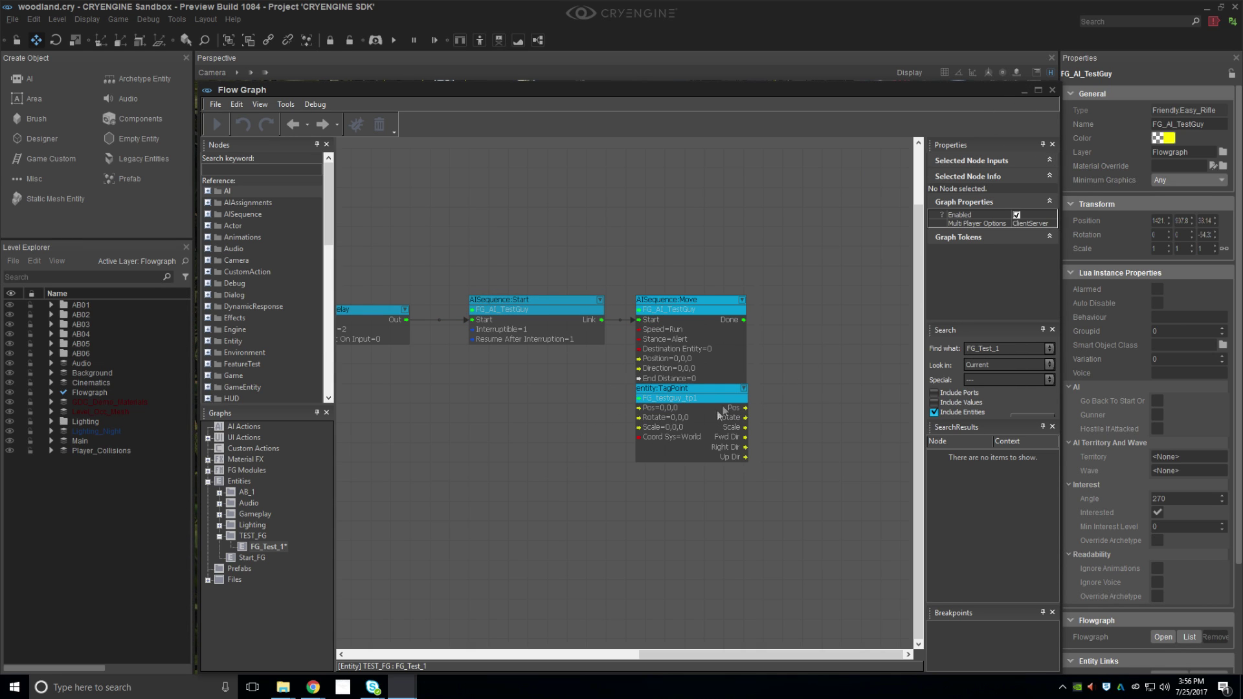
# - Assign the FG_testguy_tp1-2 tag point to the copied TagPoint node and link its Pos output to the copied Move's Position input
pyautogui.click(1022, 90)
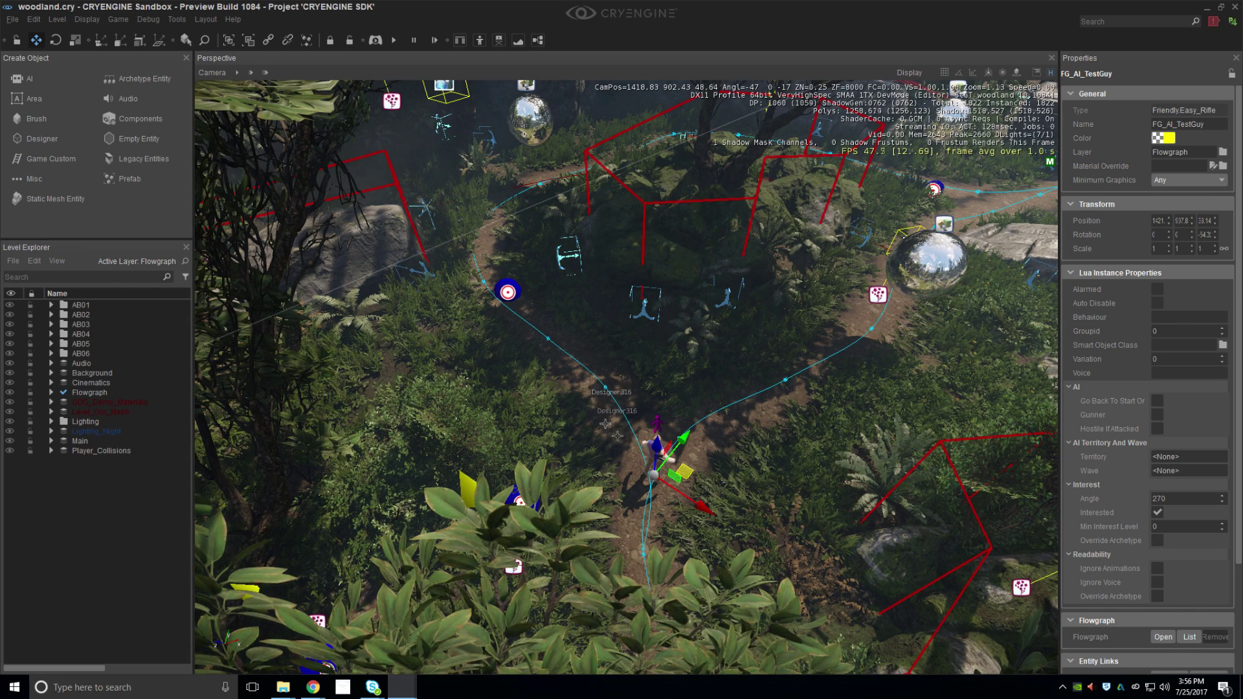
pyautogui.click(507, 291)
pyautogui.moveTo(395, 687)
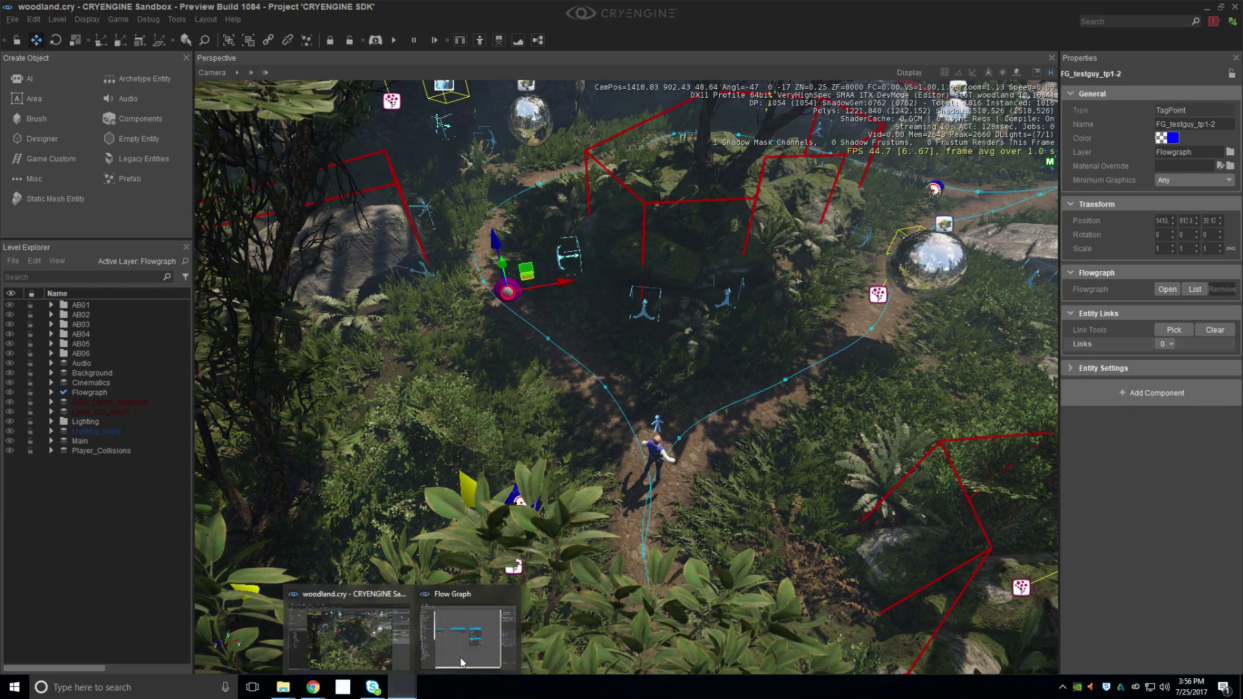
pyautogui.click(475, 631)
pyautogui.rightClick(671, 404)
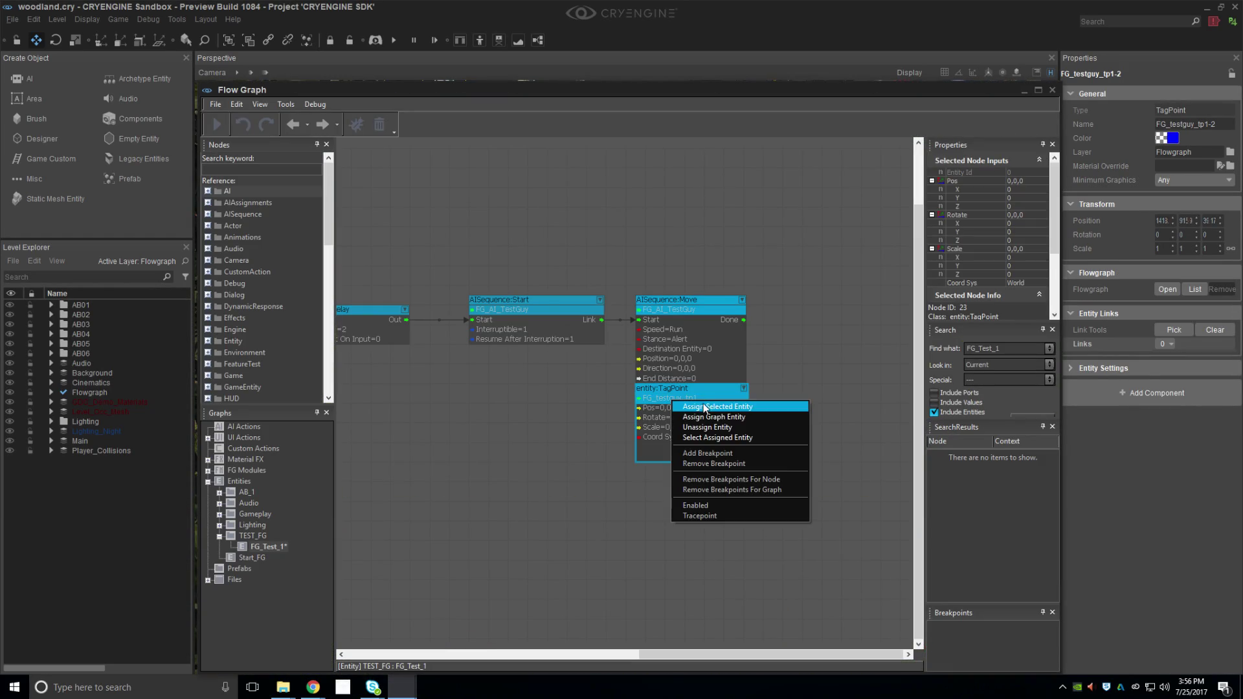
pyautogui.click(686, 408)
pyautogui.moveTo(744, 408); pyautogui.dragTo(668, 359)
pyautogui.click(562, 414)
# - Add an AISequence:End node and place it beside the copied AISequence:Move node
pyautogui.moveTo(814, 321); pyautogui.dragTo(713, 309, button='right')
pyautogui.moveTo(738, 314)
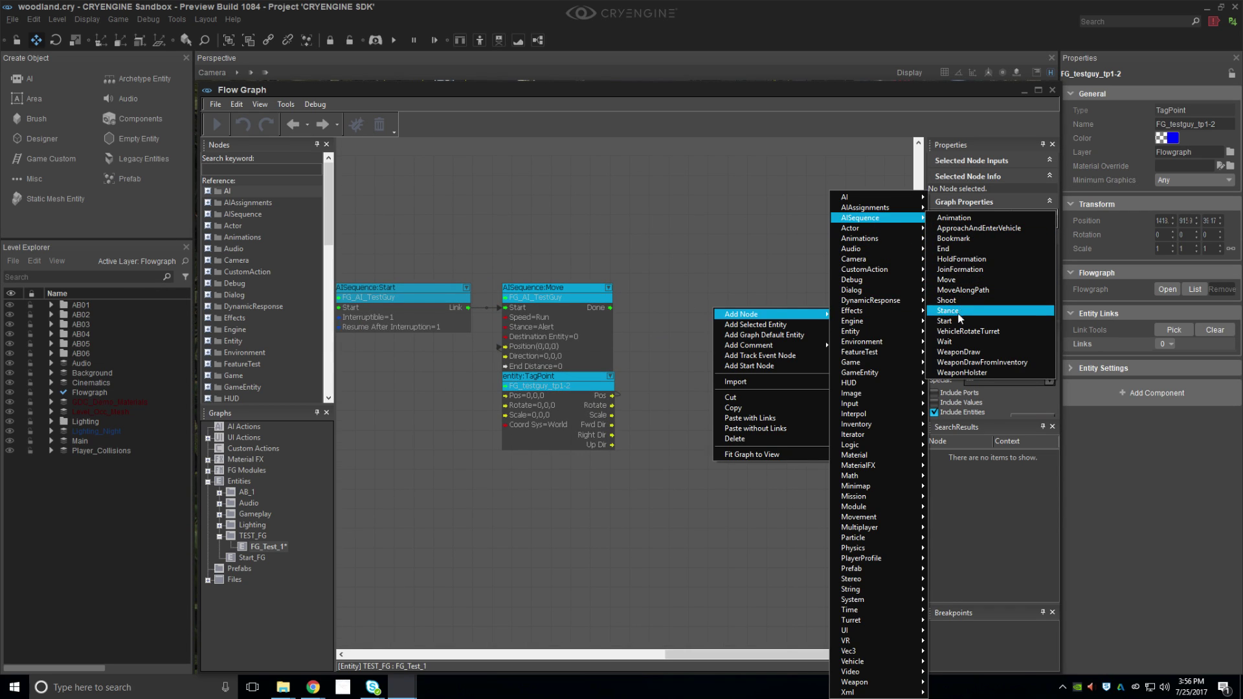
pyautogui.click(965, 248)
pyautogui.click(636, 330)
pyautogui.moveTo(735, 308); pyautogui.dragTo(675, 290)
# - Assign FG_AI_TestGuy to the new AISequence:End node and link the copied Move's Done output to its End input
pyautogui.click(618, 331)
pyautogui.click(608, 327)
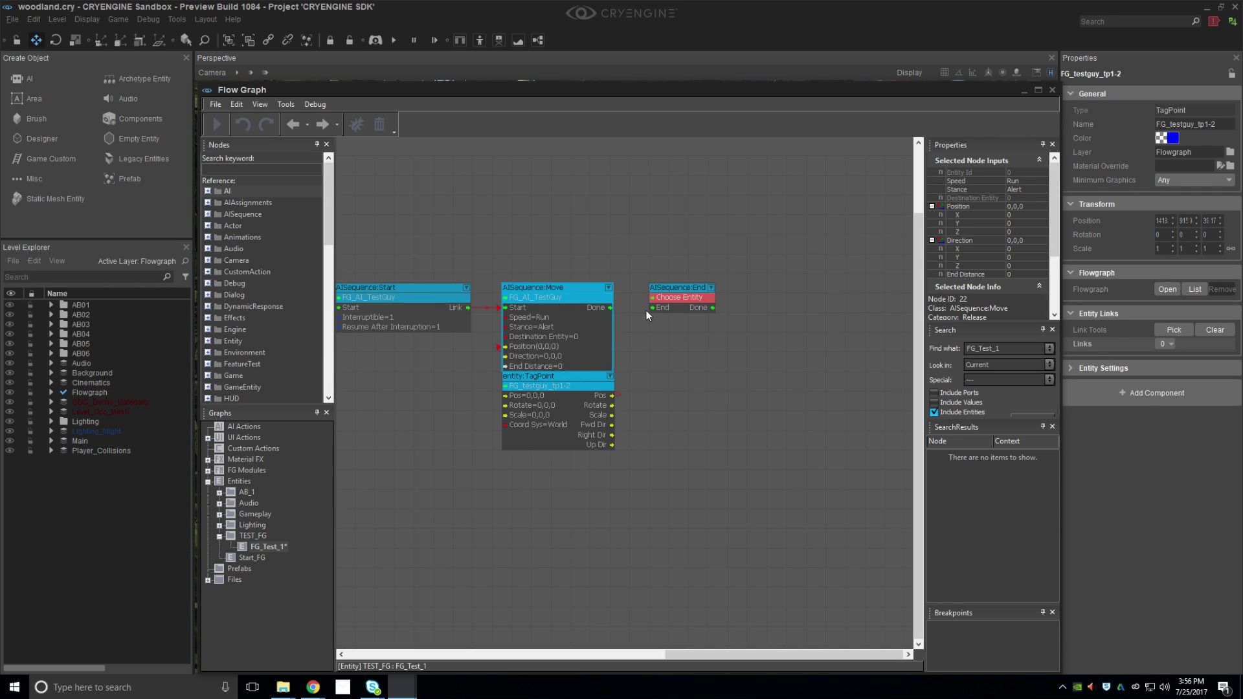
pyautogui.rightClick(672, 297)
pyautogui.click(689, 359)
pyautogui.moveTo(610, 307); pyautogui.dragTo(666, 309)
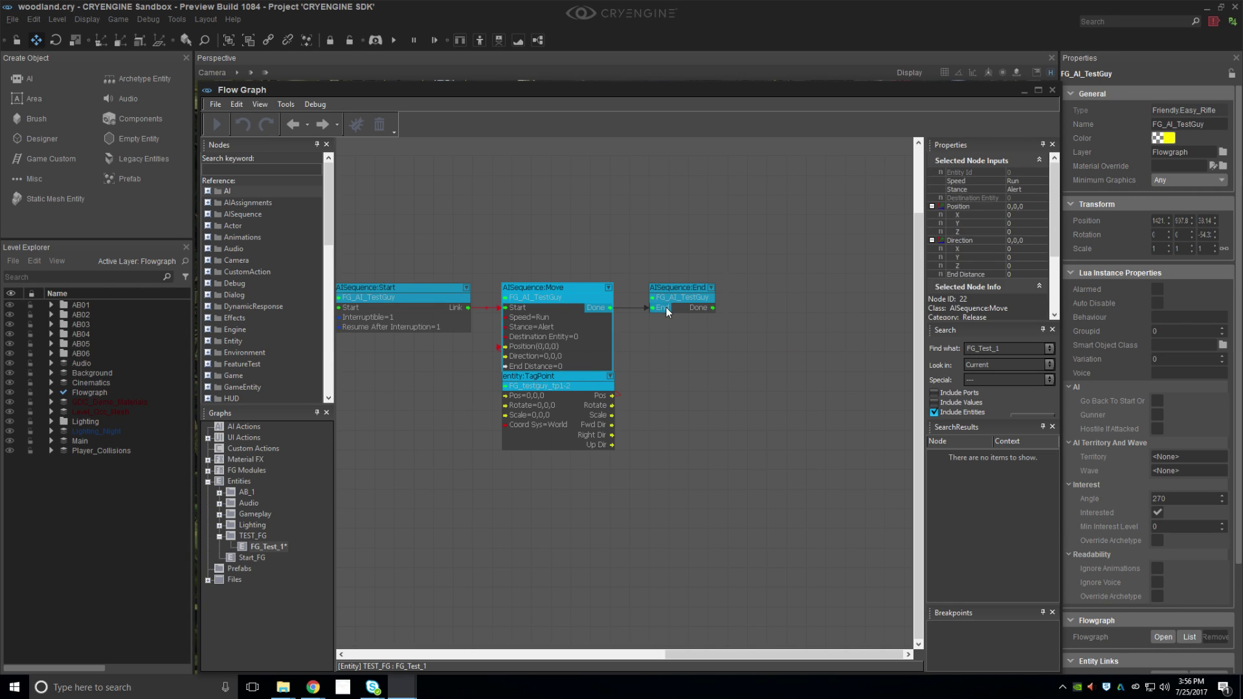
pyautogui.click(699, 409)
# - Review the two chained AI sequences in FG_Test_1 and examine the debug signal flow through their nodes
pyautogui.scroll(-2, 699, 409)
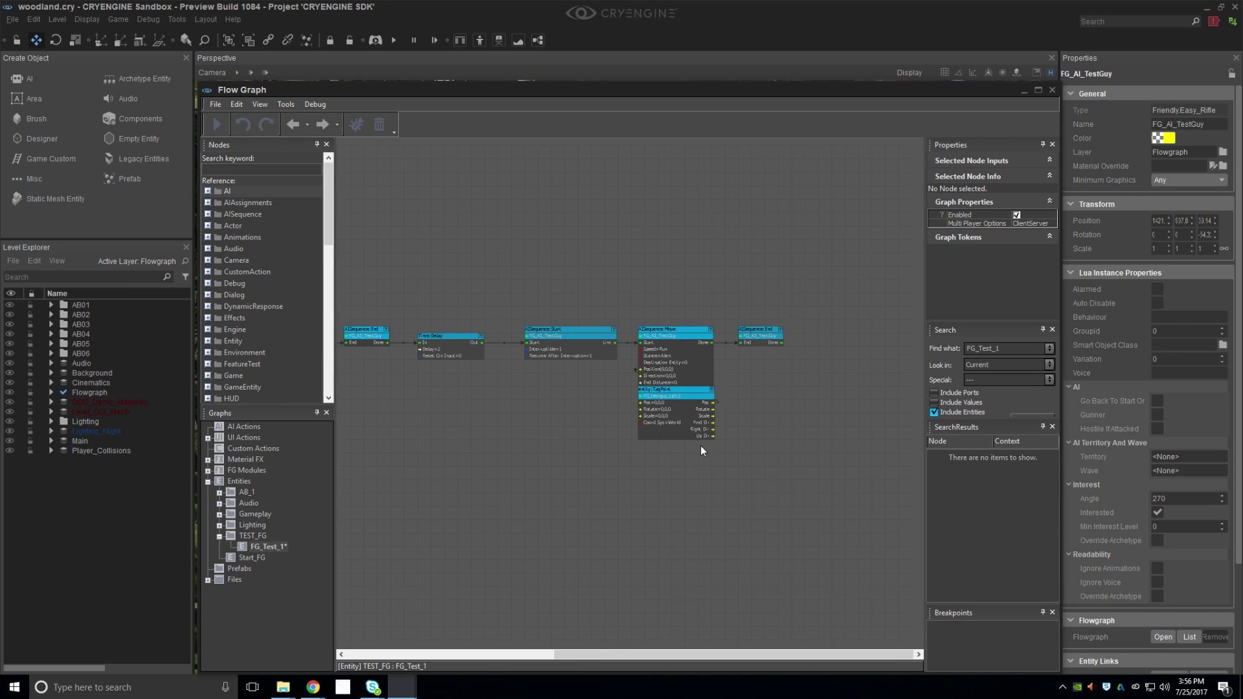
pyautogui.moveTo(765, 367); pyautogui.dragTo(802, 343, button='right')
pyautogui.moveTo(607, 489); pyautogui.dragTo(576, 454, button='right')
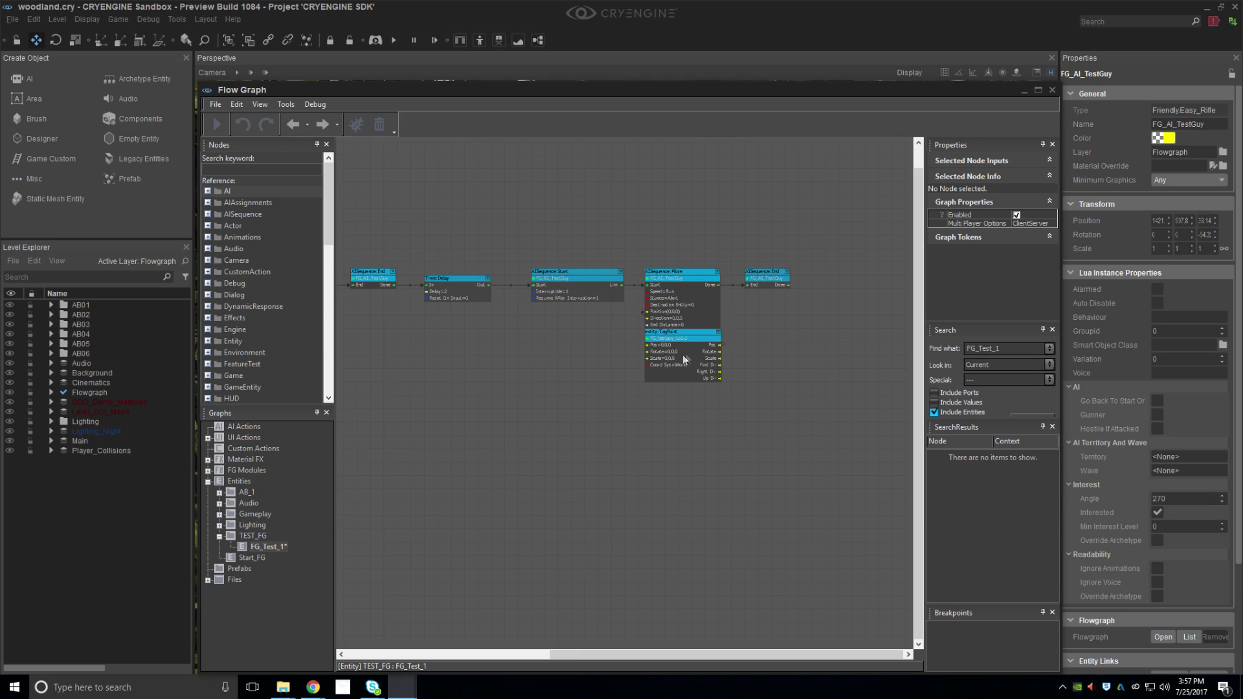
pyautogui.scroll(3, 686, 354)
pyautogui.scroll(-3, 555, 435)
pyautogui.moveTo(555, 435); pyautogui.dragTo(721, 420, button='right')
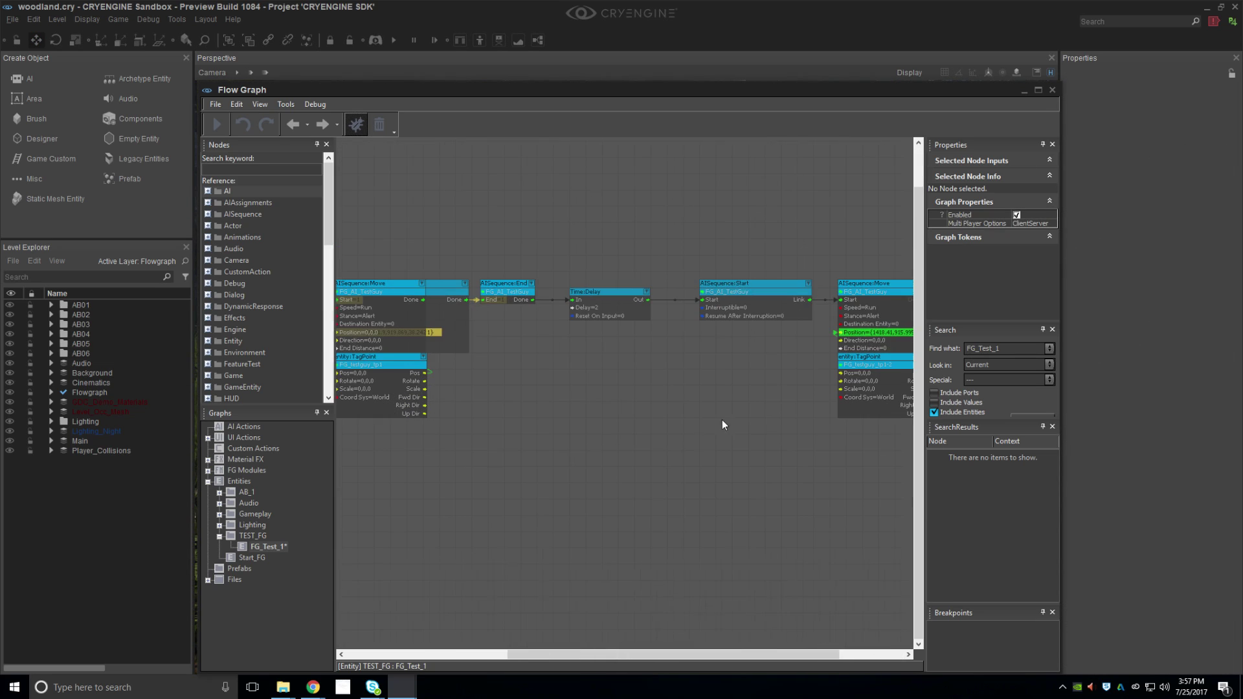
pyautogui.scroll(3, 480, 259)
# - Undo the last edit around the first AISequence:End node, then close the Flow Graph editor and exit game mode
pyautogui.moveTo(521, 293); pyautogui.dragTo(608, 212)
pyautogui.hotkey('ctrl', 'z')
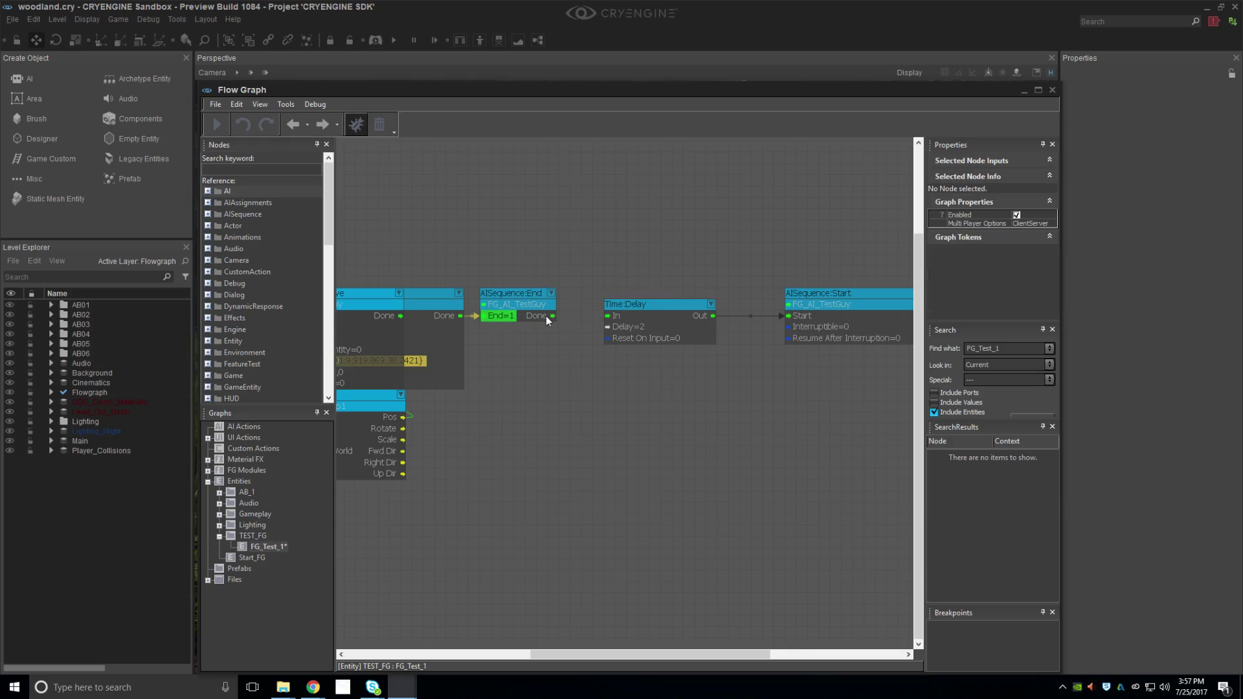
pyautogui.click(1052, 90)
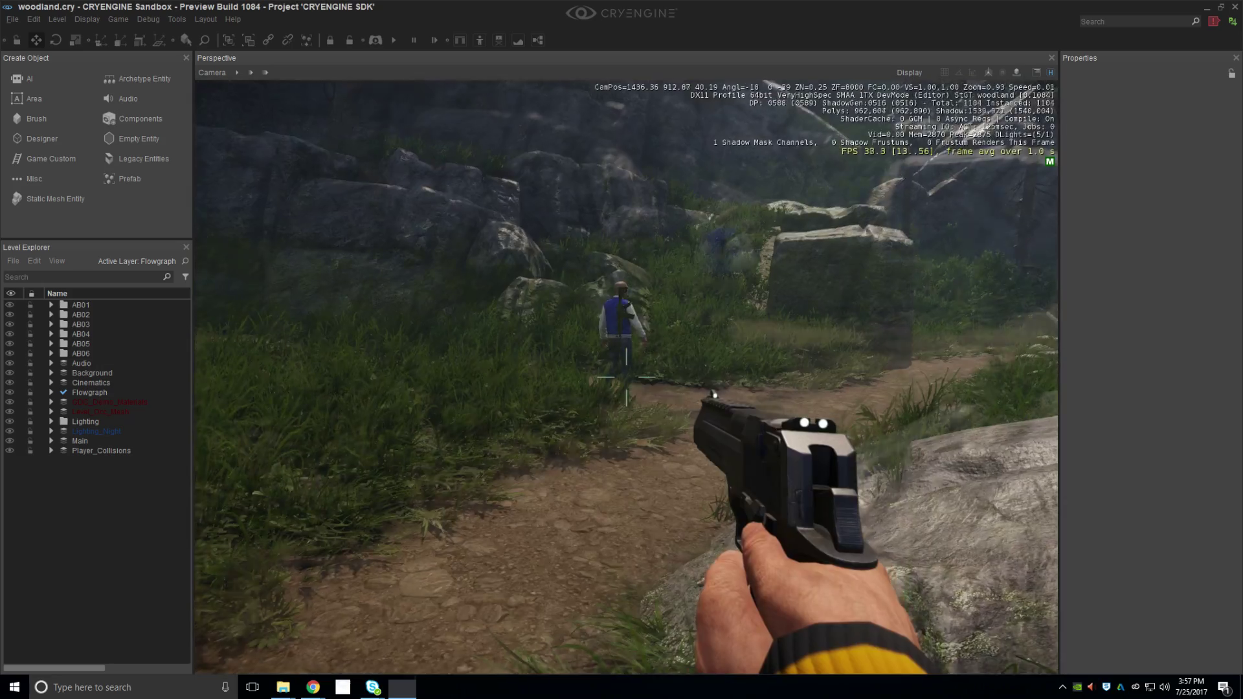
pyautogui.press('Escape')
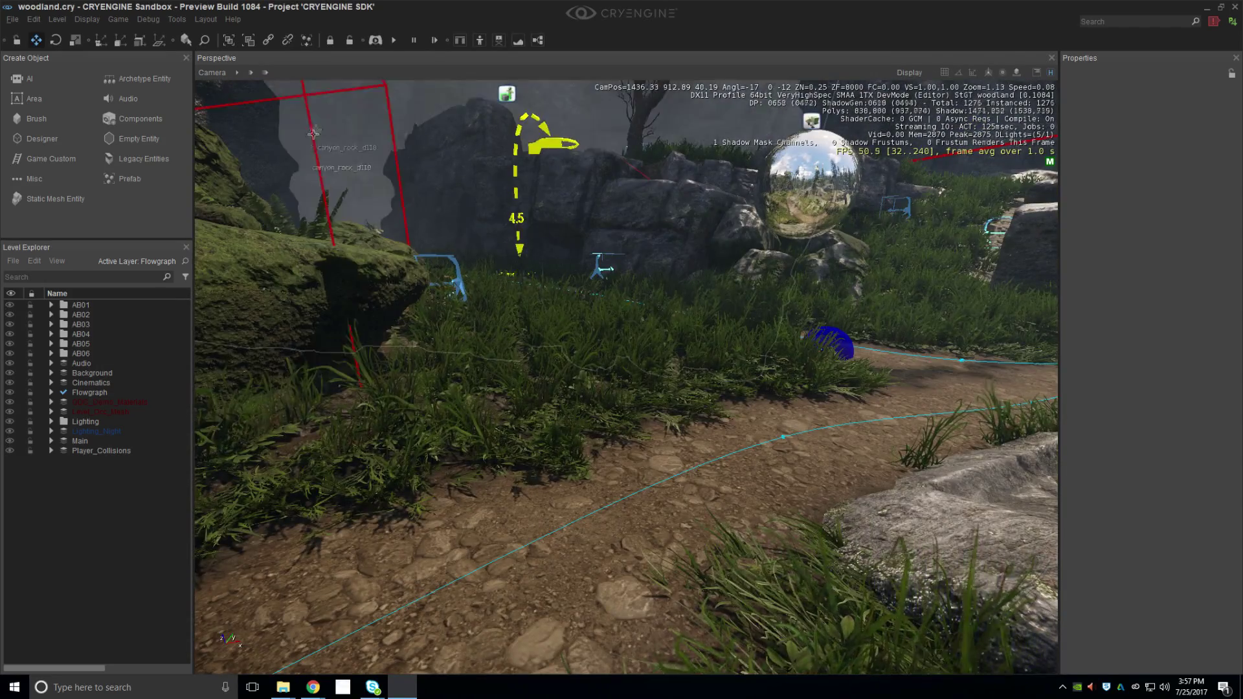
# - Reopen the Flow Graph editor and open the FG_Test_1 graph in the TEST_FG group
pyautogui.click(177, 19)
pyautogui.click(221, 147)
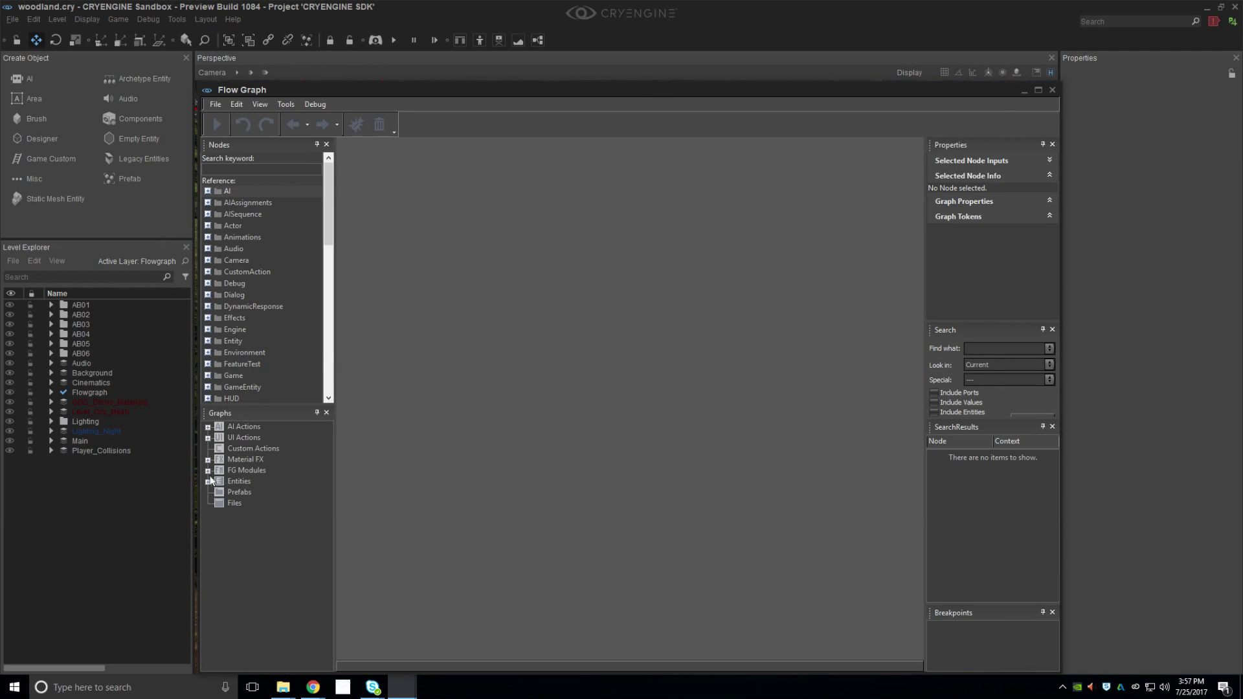
pyautogui.click(208, 481)
pyautogui.click(219, 492)
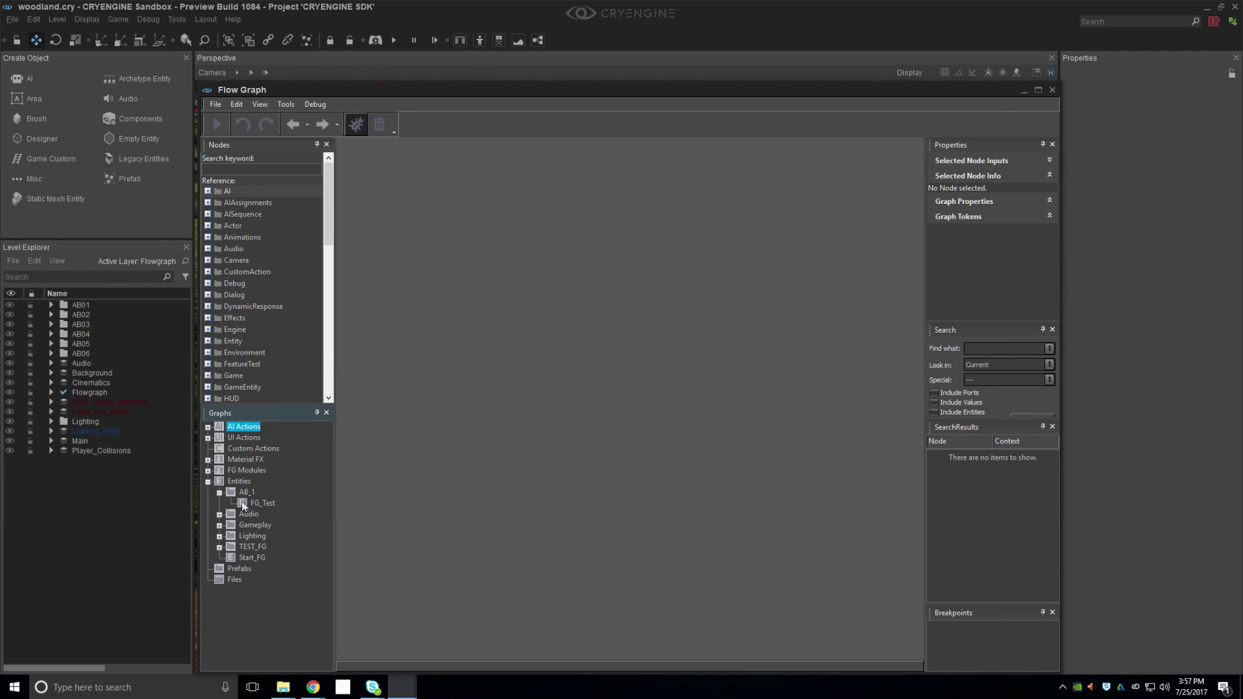
pyautogui.click(220, 548)
pyautogui.click(263, 558)
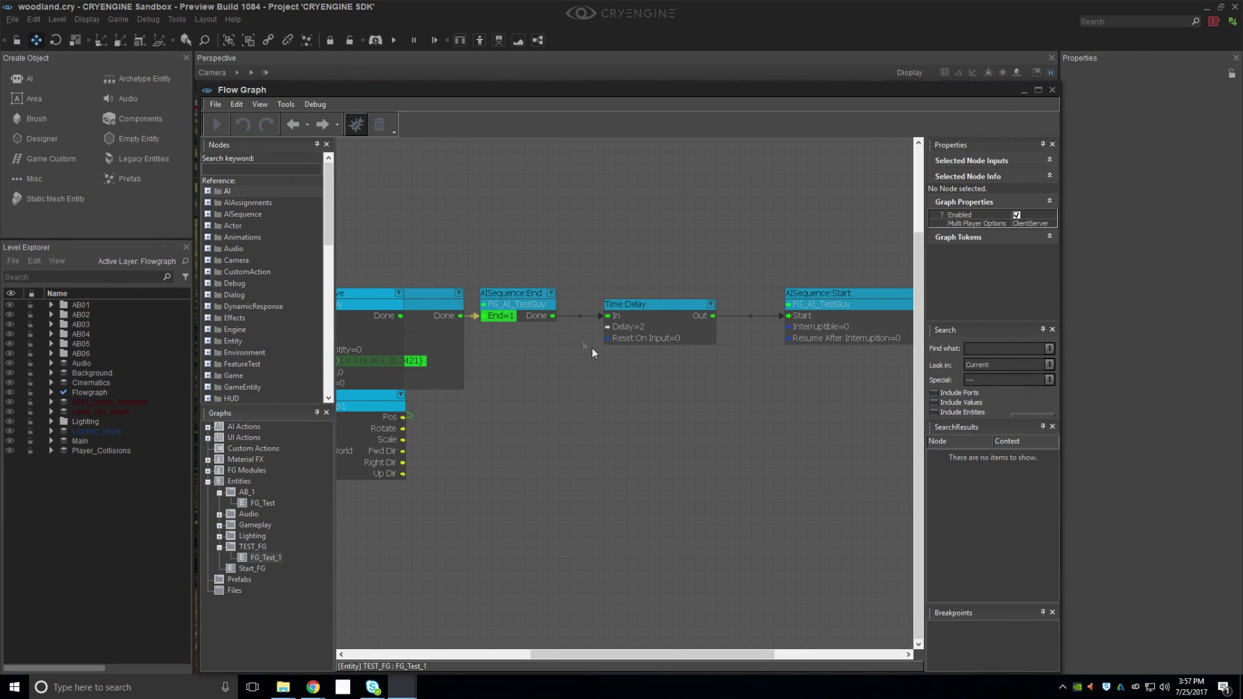
# - Clear the graph's debug values and adjust the position of the first AISequence:End node in FG_Test_1
pyautogui.moveTo(510, 295); pyautogui.dragTo(523, 297)
pyautogui.click(525, 414)
pyautogui.click(377, 127)
pyautogui.scroll(-2, 682, 460)
pyautogui.moveTo(577, 531); pyautogui.dragTo(502, 454, button='right')
pyautogui.scroll(-2, 502, 454)
pyautogui.moveTo(498, 303); pyautogui.dragTo(481, 300)
pyautogui.click(768, 244)
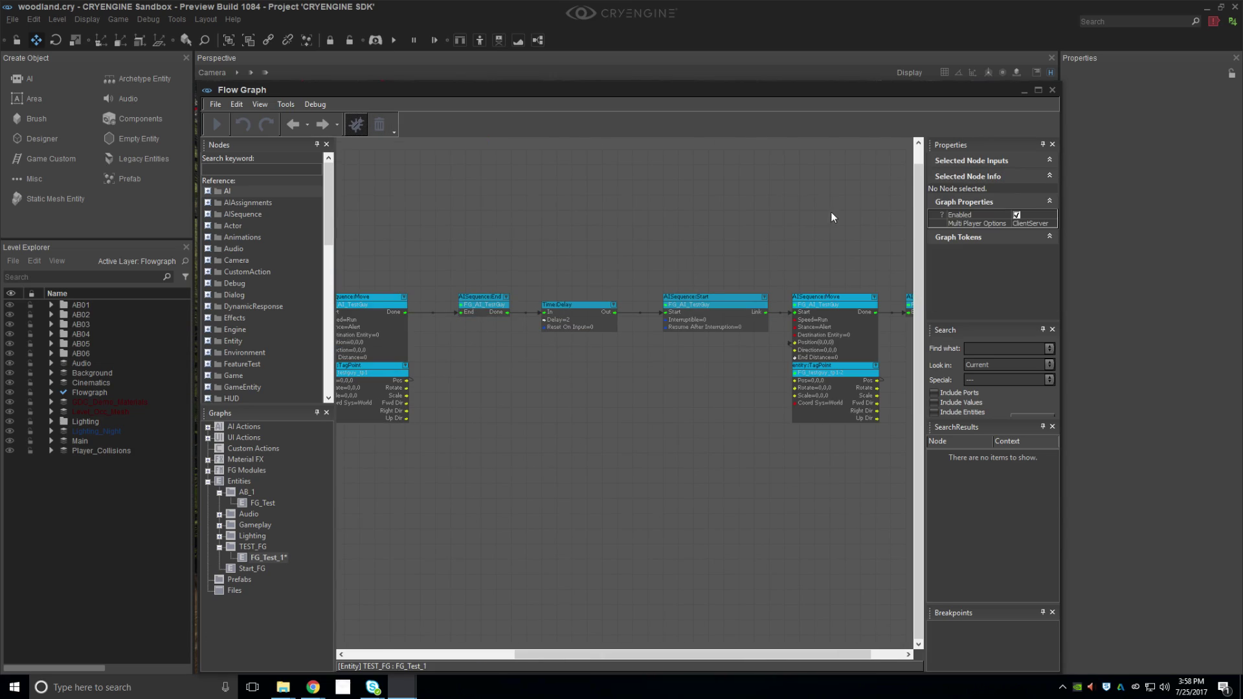
# - Minimize the Flow Graph editor and start game mode near the test character to test the chained sequences
pyautogui.click(1022, 91)
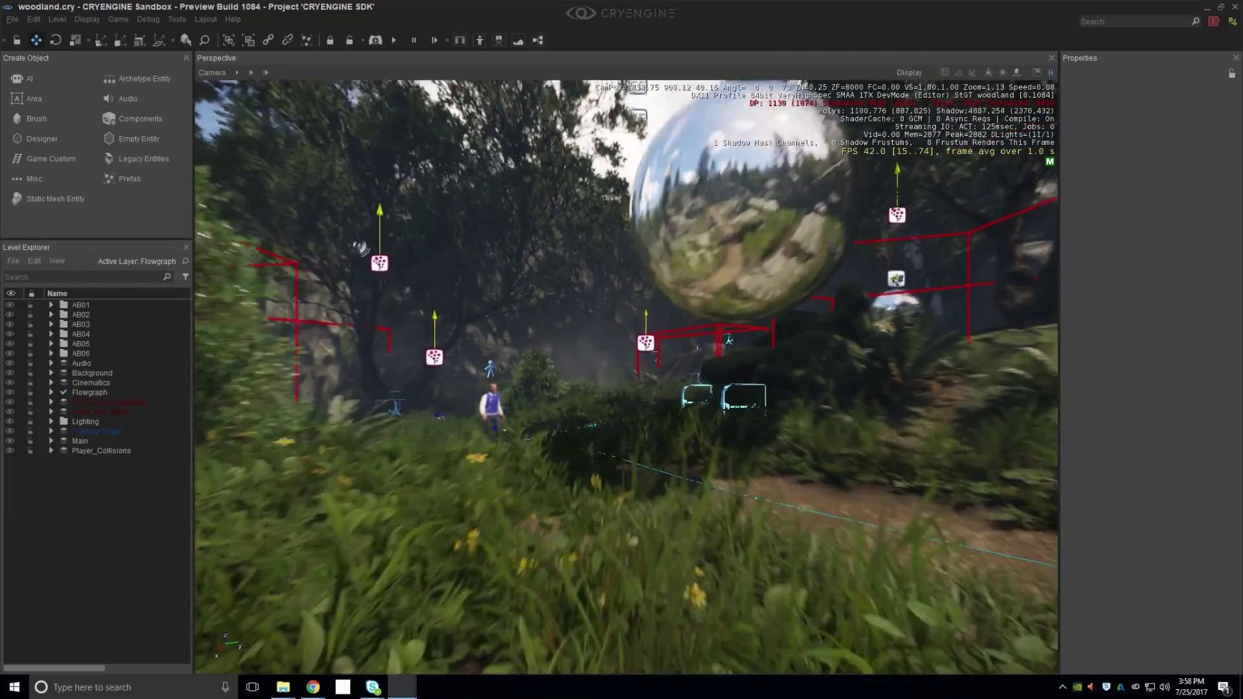
pyautogui.hotkey('ctrl', 'g')
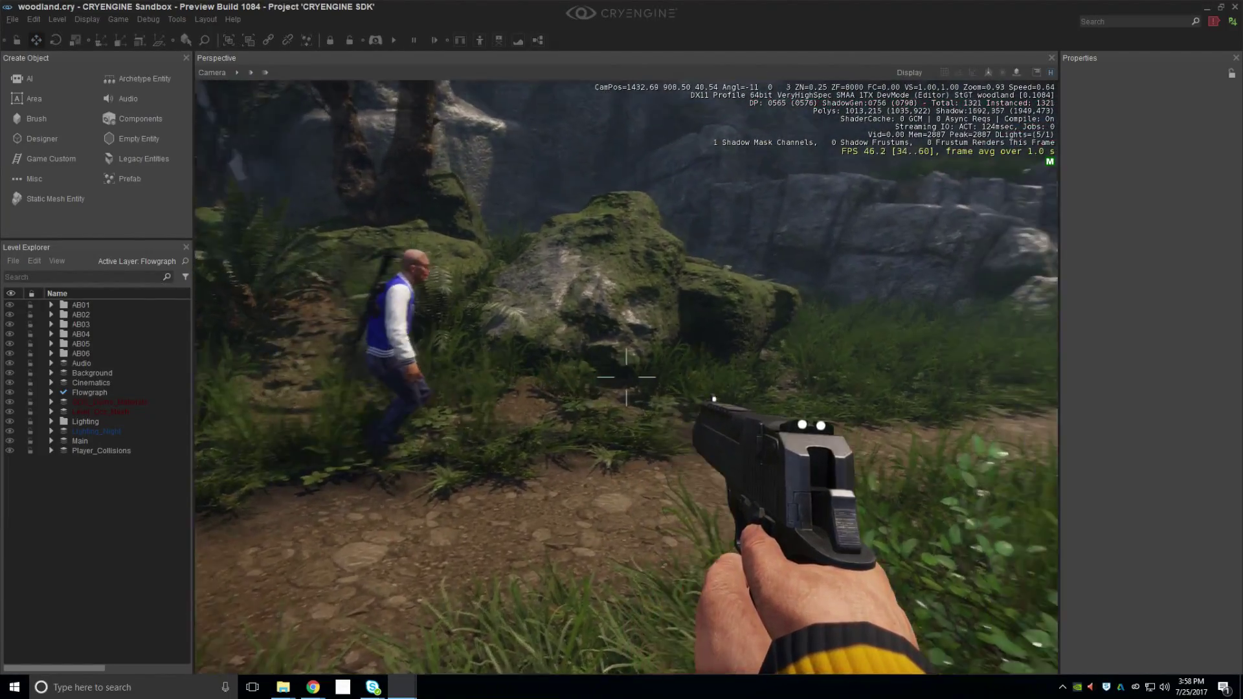
# - Follow the AI character along the woodland path in game mode and leave the game test
pyautogui.press('w')
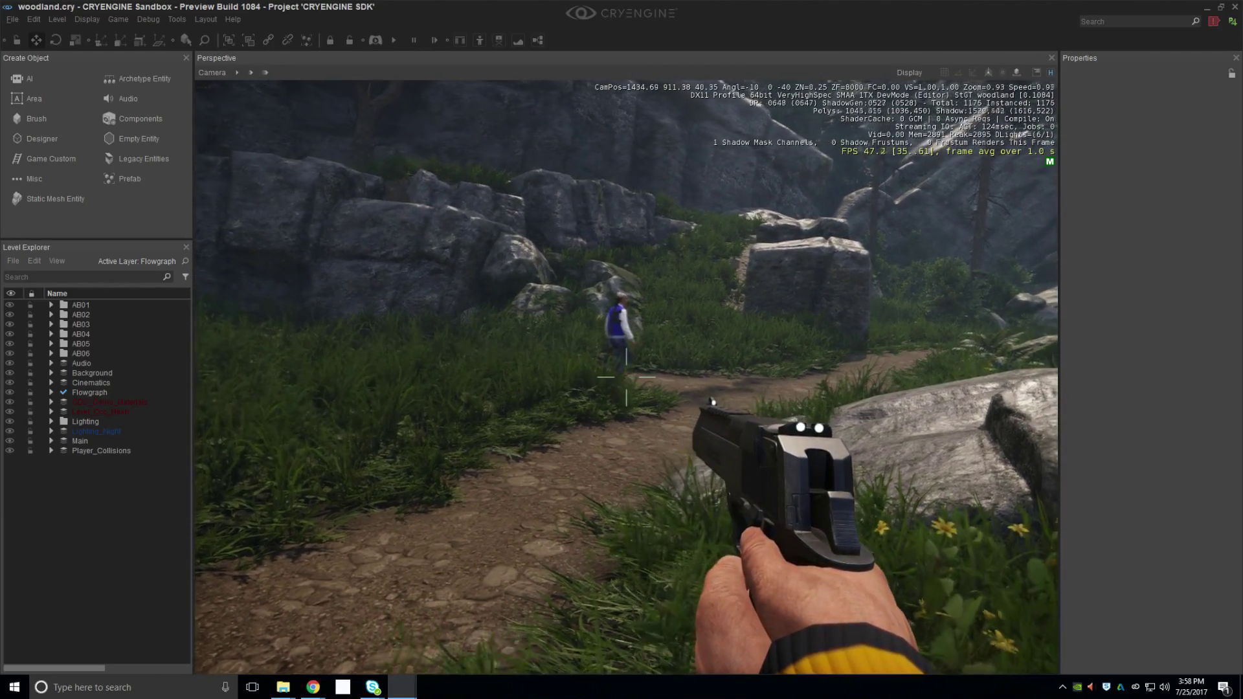
pyautogui.press('w')
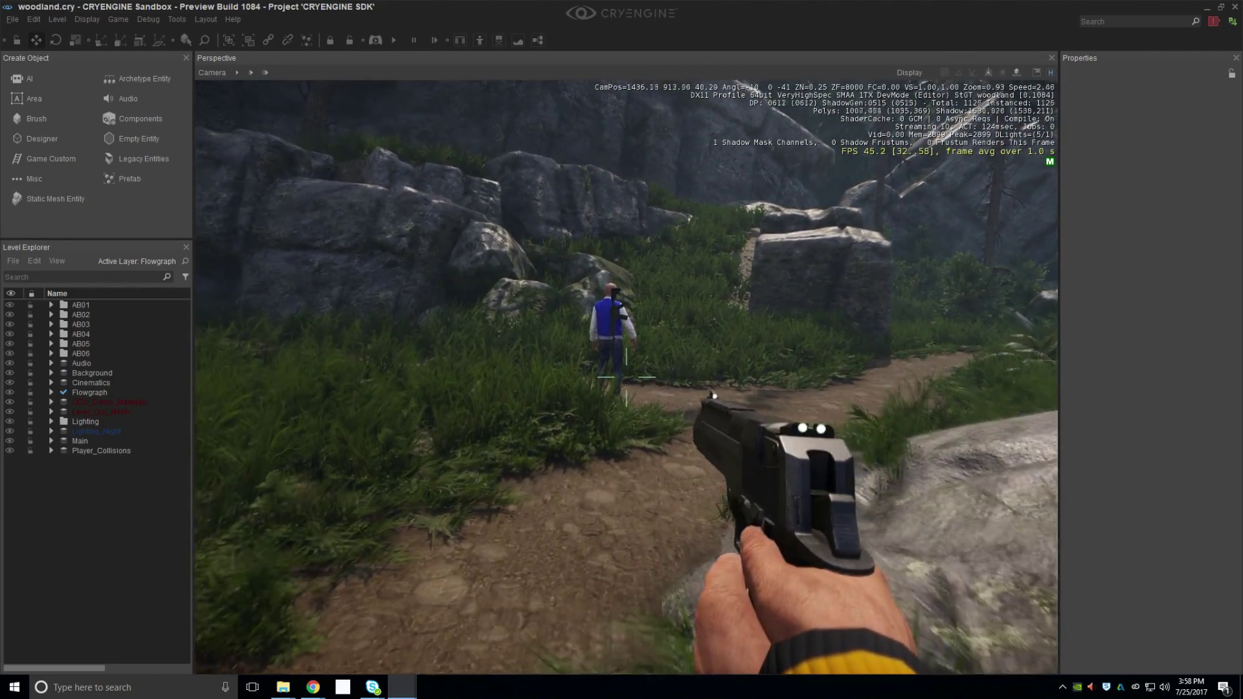
pyautogui.press('w')
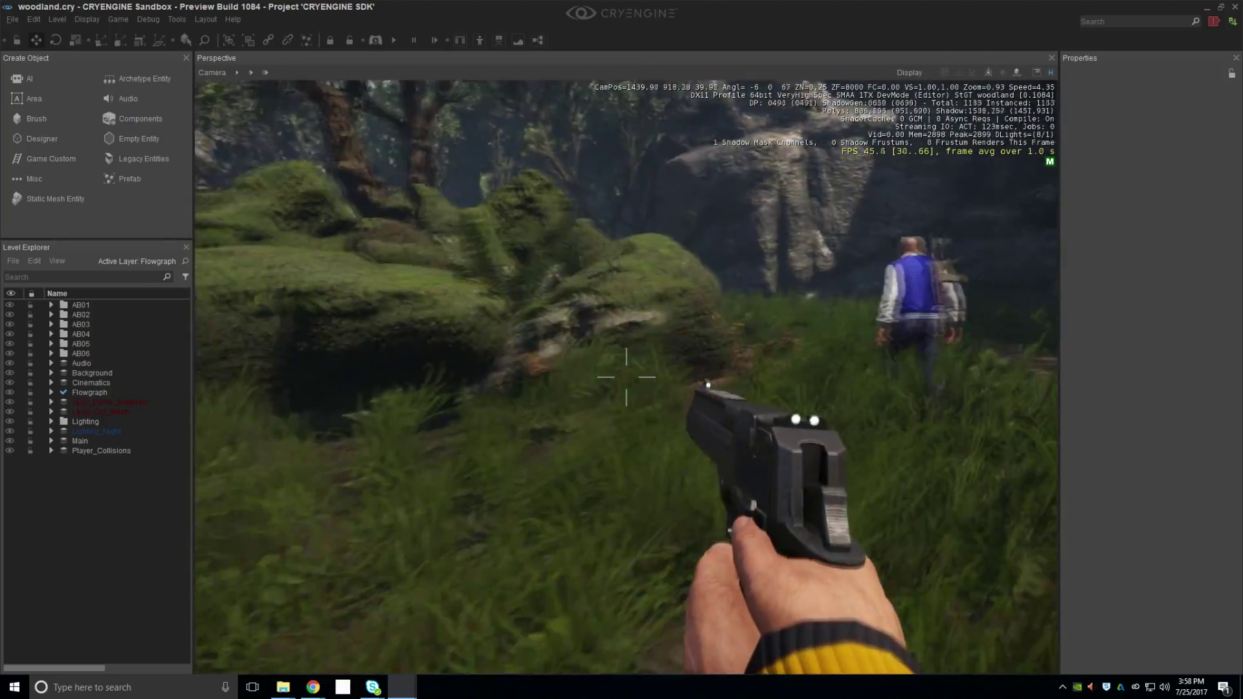
pyautogui.press('w')
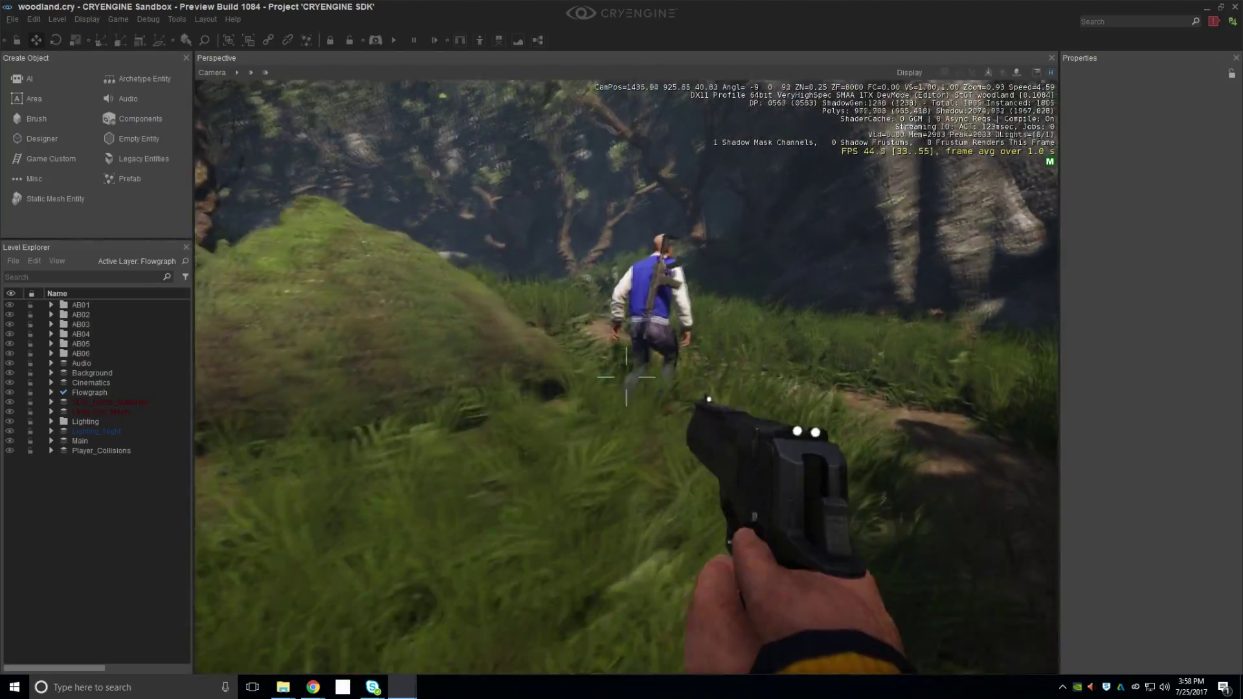
pyautogui.press('w')
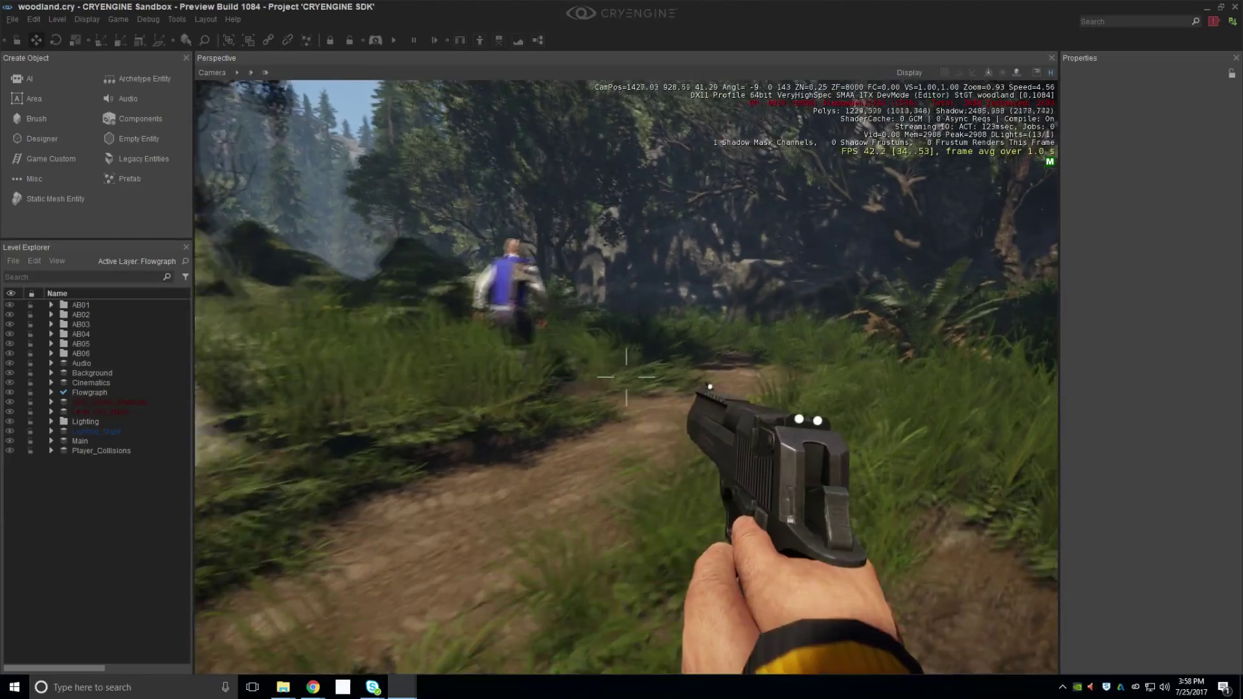
pyautogui.press('w')
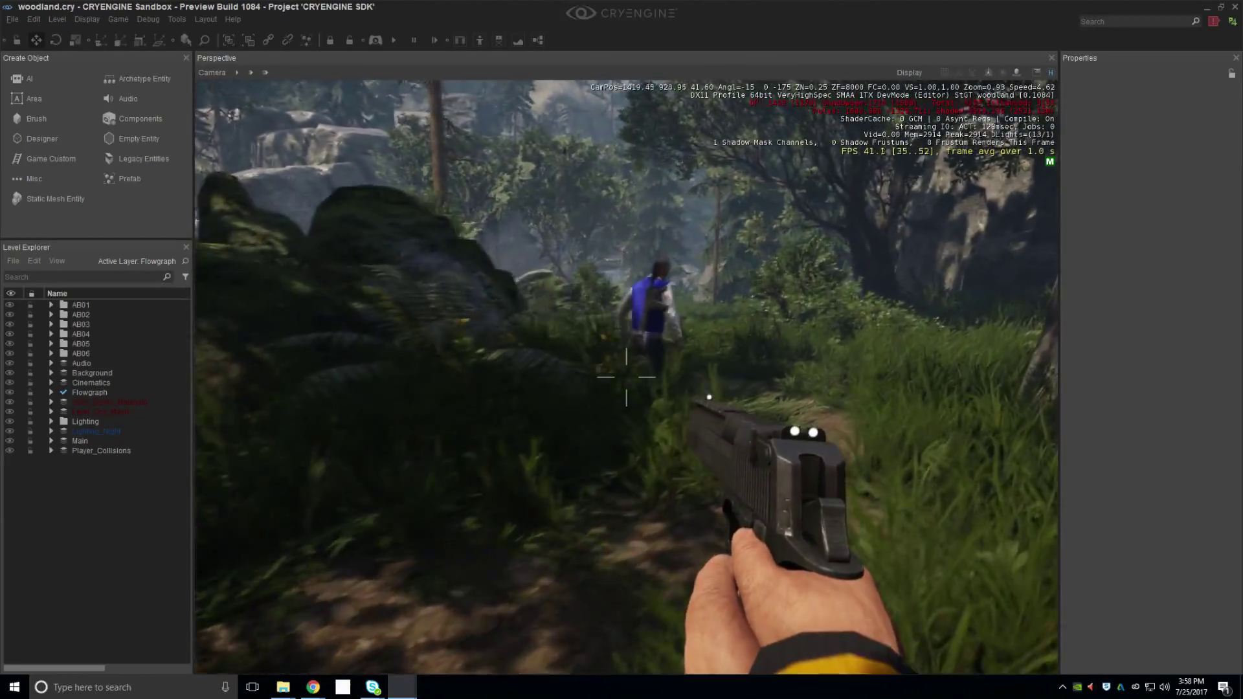
pyautogui.press('d')
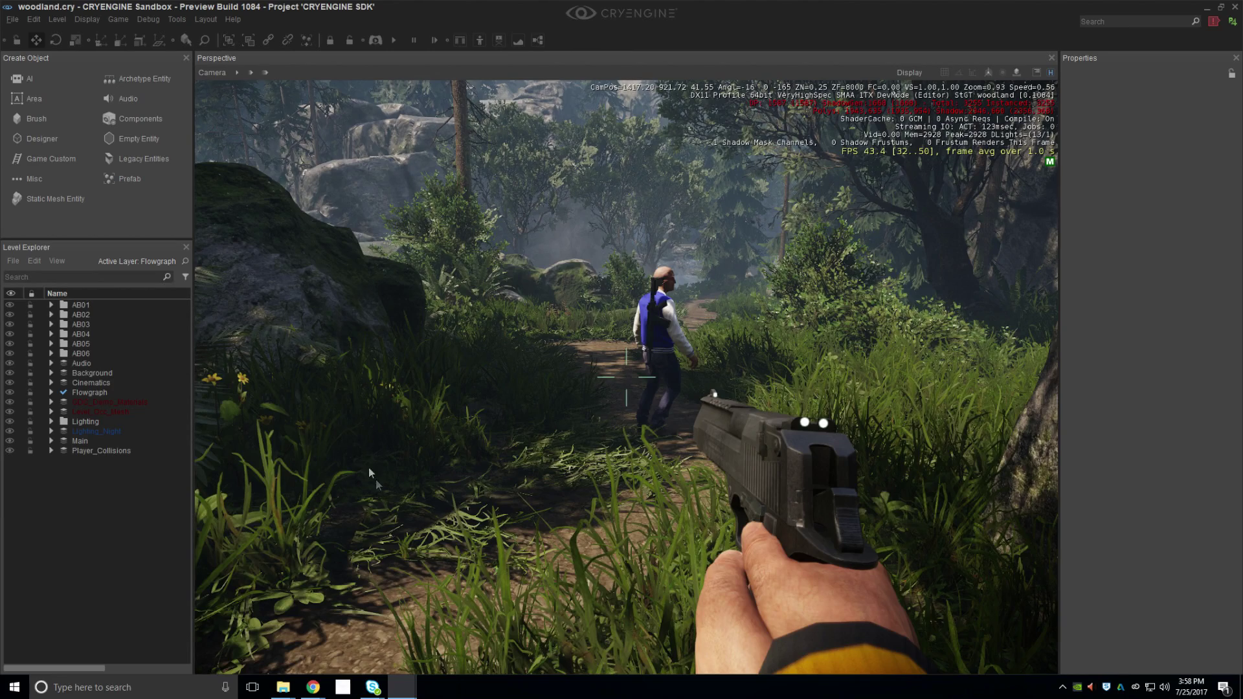
pyautogui.press('Escape')
# - Bring up the Flow Graph window and examine the AI sequence nodes of FG_Test_1
pyautogui.moveTo(402, 687)
pyautogui.click(478, 631)
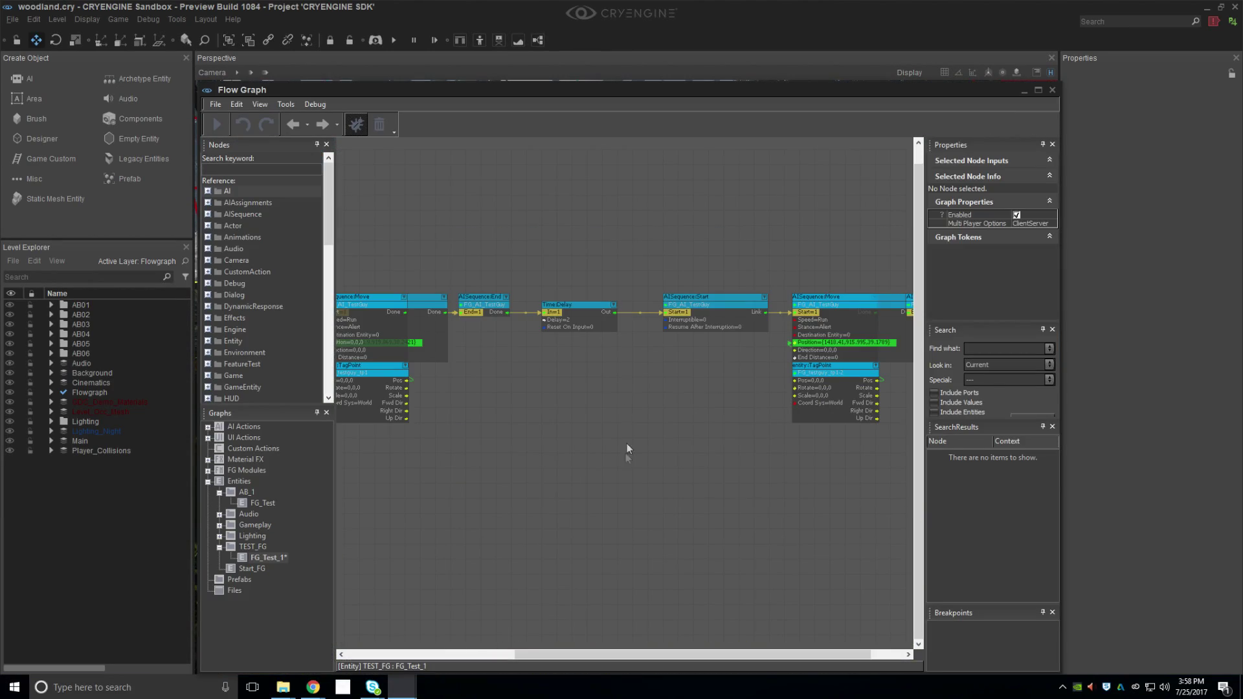
pyautogui.scroll(-3, 565, 472)
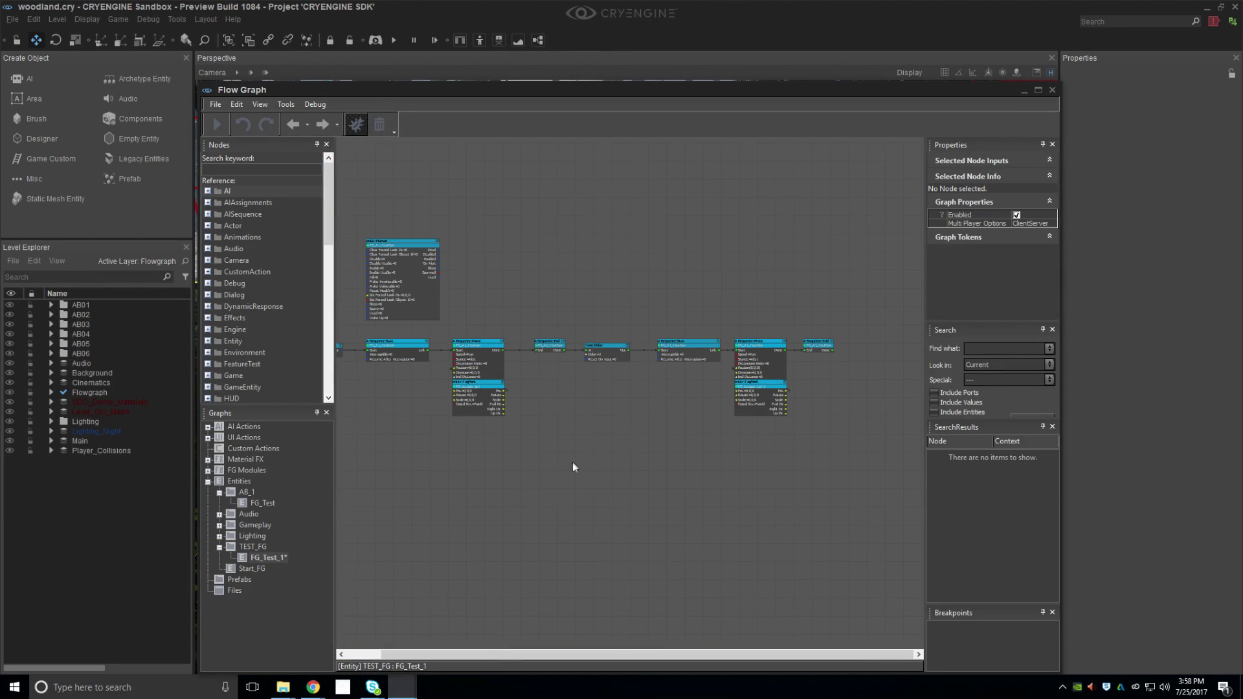
pyautogui.scroll(3, 558, 423)
pyautogui.scroll(1, 534, 311)
pyautogui.moveTo(531, 320); pyautogui.dragTo(527, 240)
pyautogui.click(549, 327)
pyautogui.scroll(-2, 549, 327)
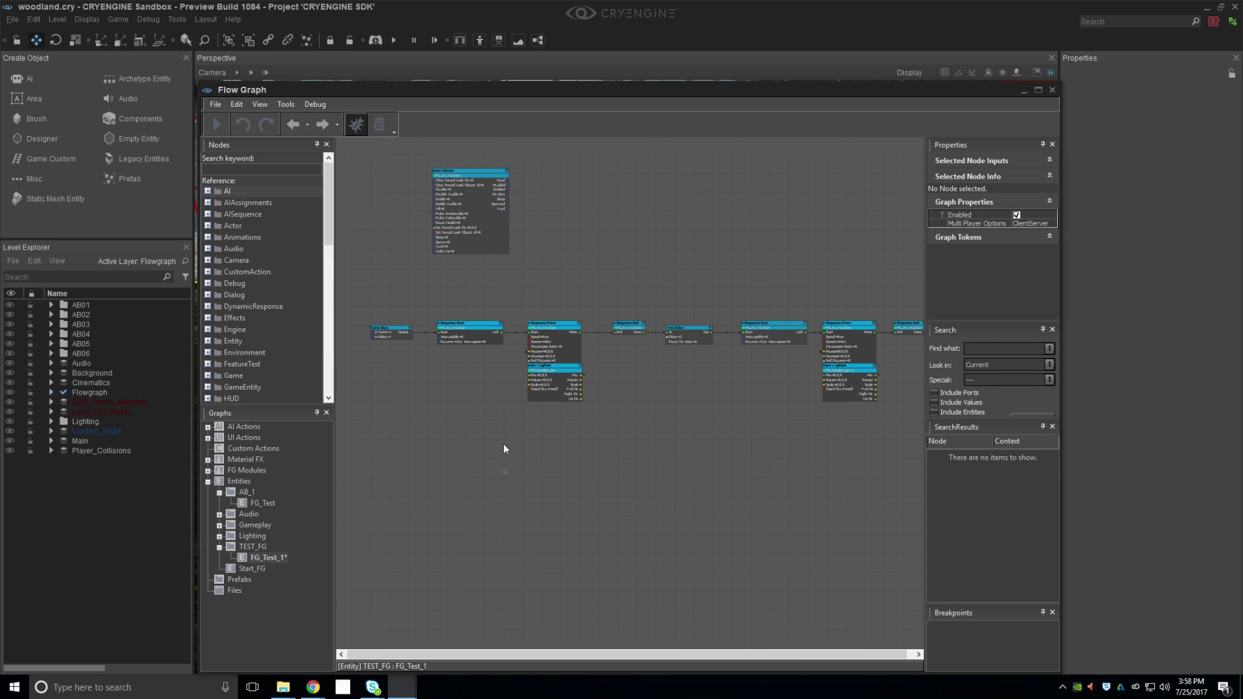
pyautogui.scroll(-2, 488, 358)
# - Enclose all nodes of FG_Test_1 in a comment box titled "AI FG Test"
pyautogui.moveTo(491, 293); pyautogui.dragTo(868, 436)
pyautogui.rightClick(529, 271)
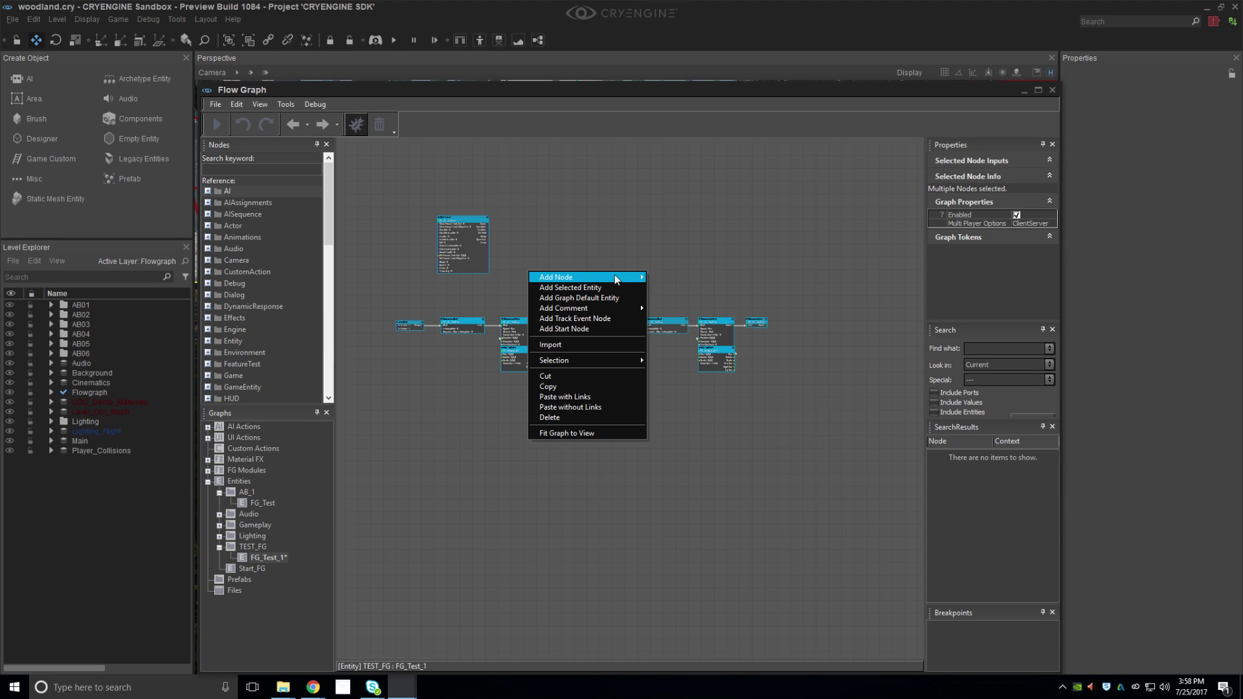
pyautogui.moveTo(602, 277)
pyautogui.moveTo(610, 308)
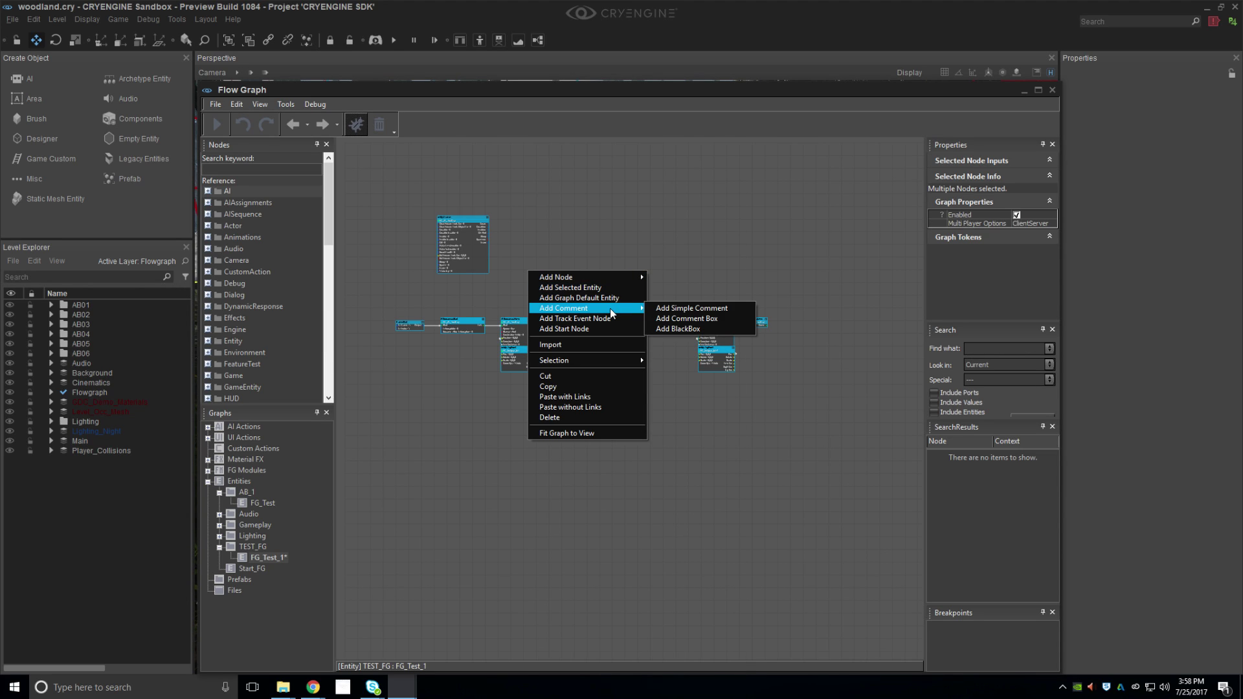
pyautogui.click(705, 322)
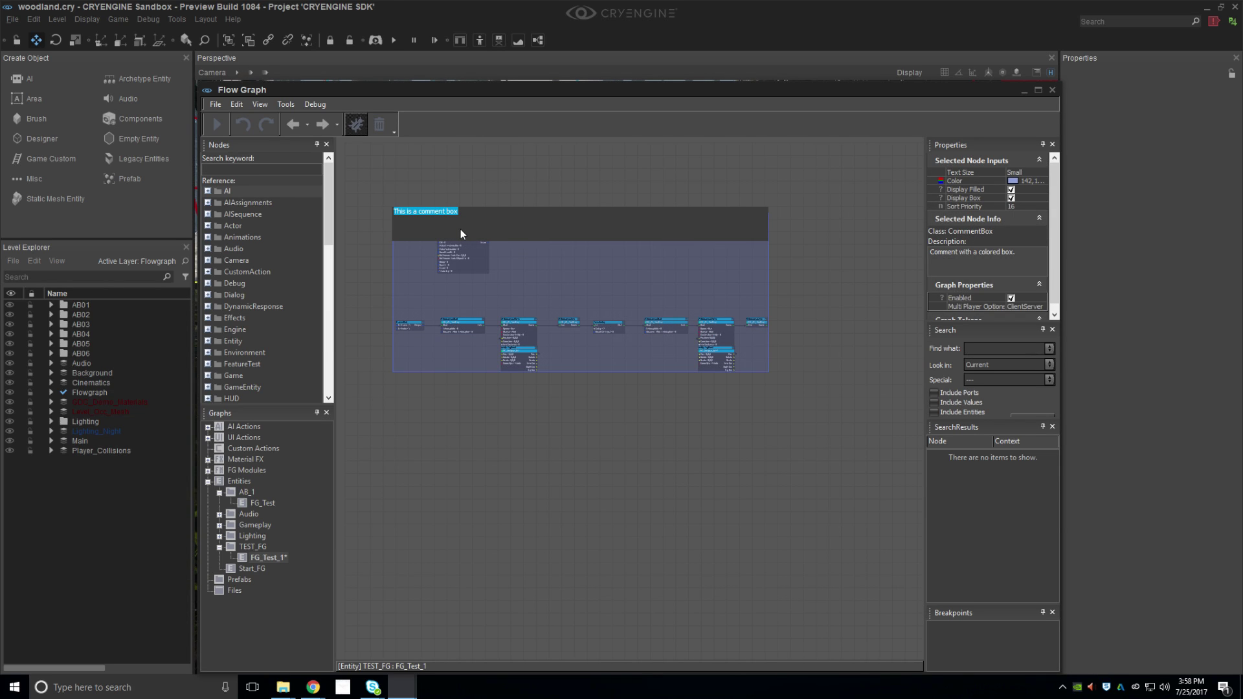
pyautogui.write('AI FG Test')
pyautogui.press('Return')
pyautogui.click(436, 190)
pyautogui.scroll(5, 438, 188)
pyautogui.scroll(-6, 429, 200)
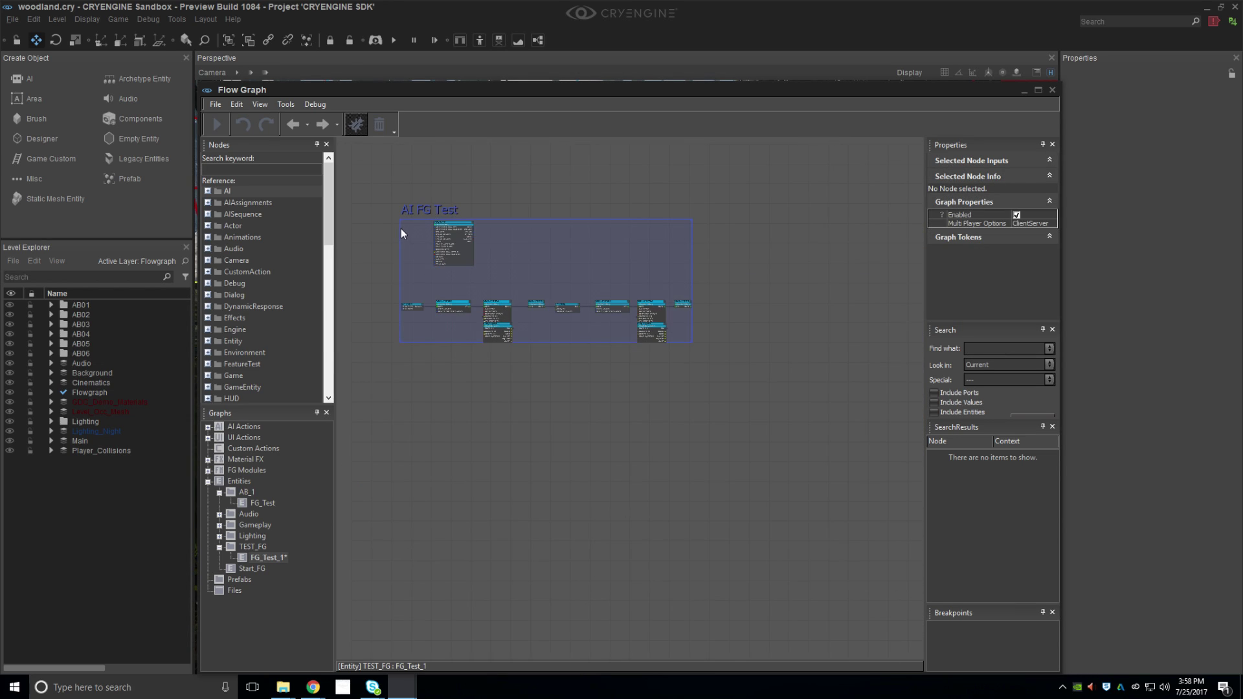
# - Turn off Display Filled for the AI FG Test comment box so only its border is drawn
pyautogui.scroll(1, 401, 233)
pyautogui.click(430, 208)
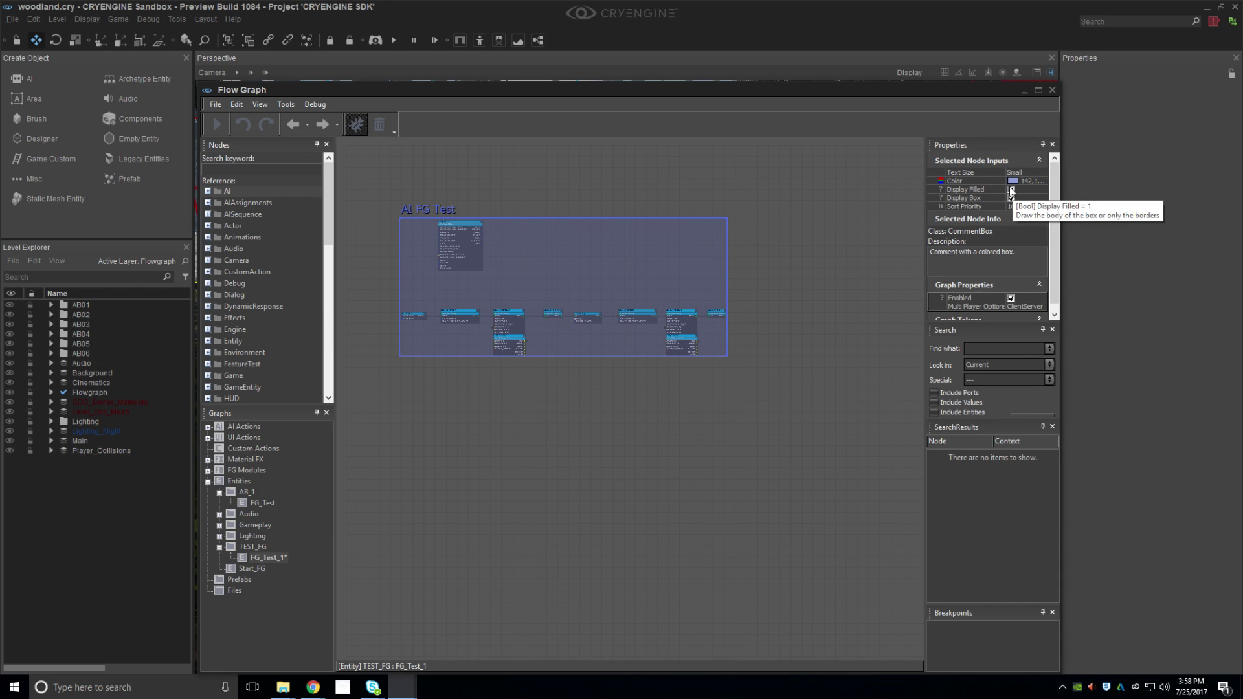
pyautogui.click(1012, 193)
pyautogui.click(485, 375)
pyautogui.scroll(-3, 484, 371)
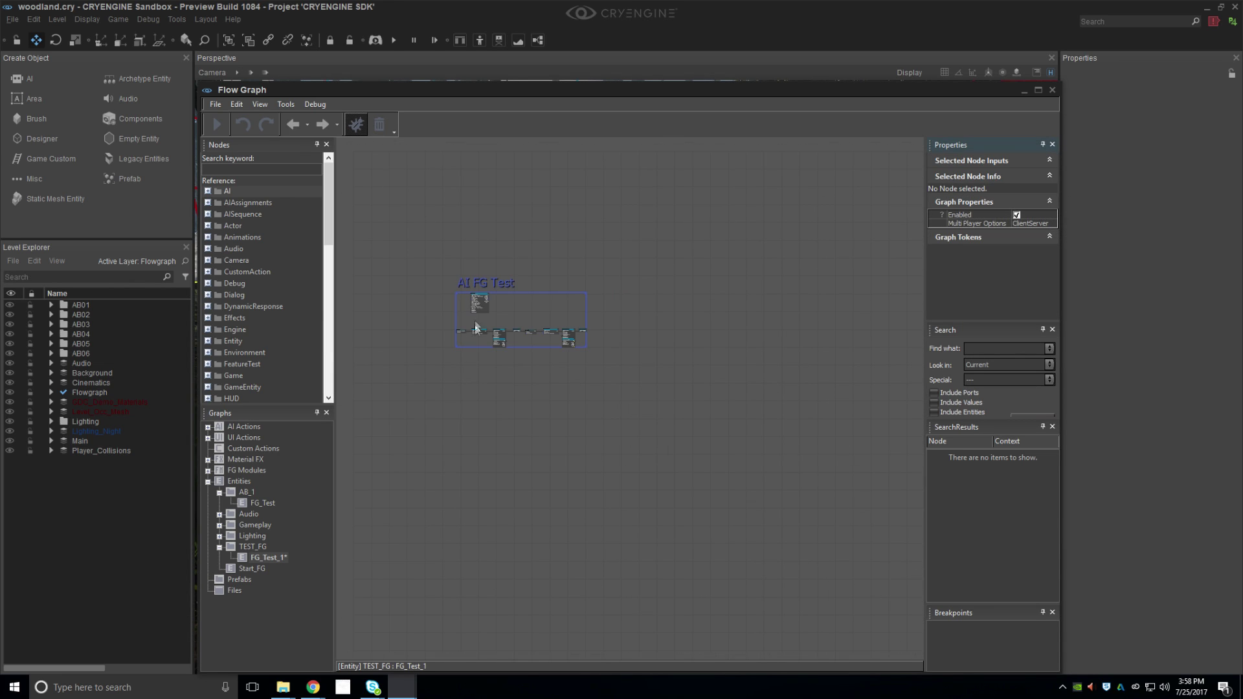
pyautogui.click(479, 287)
pyautogui.click(474, 461)
# - Look at the browser's example image of a very large flow graph and move the browser window away again
pyautogui.moveTo(469, 476); pyautogui.dragTo(429, 377, button='right')
pyautogui.moveTo(1242, 83); pyautogui.dragTo(1241, 82)
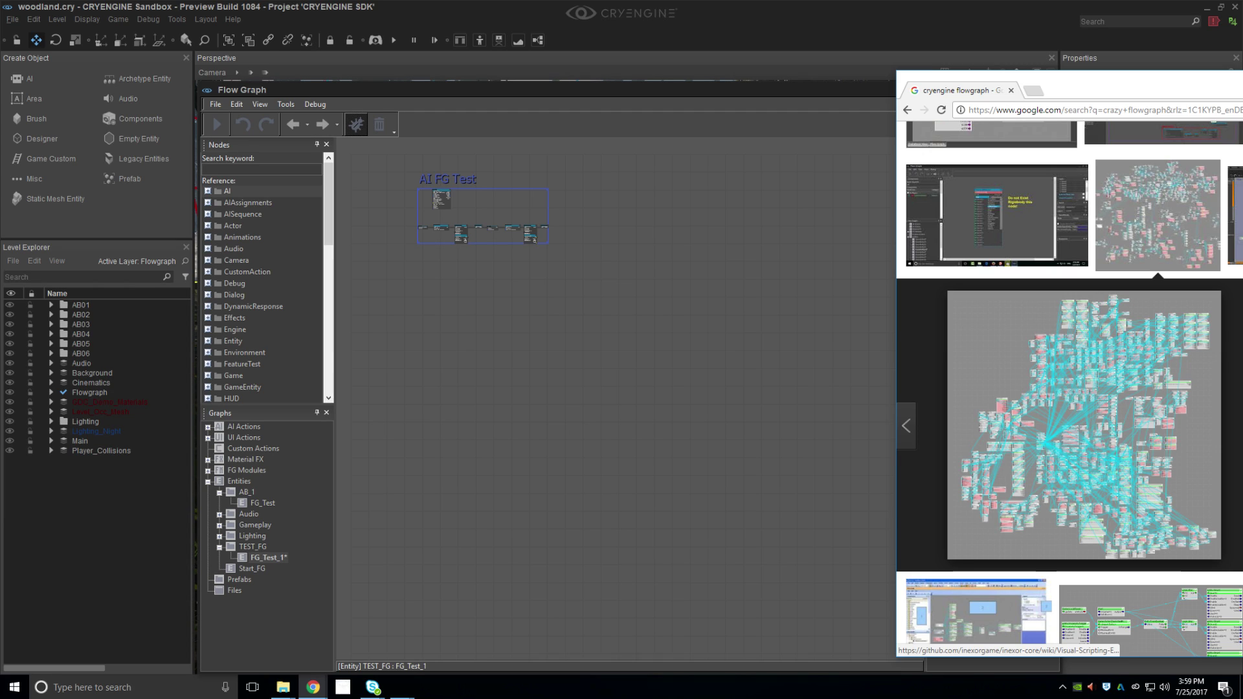
pyautogui.moveTo(1022, 79); pyautogui.dragTo(1242, 69)
pyautogui.scroll(5, 409, 159)
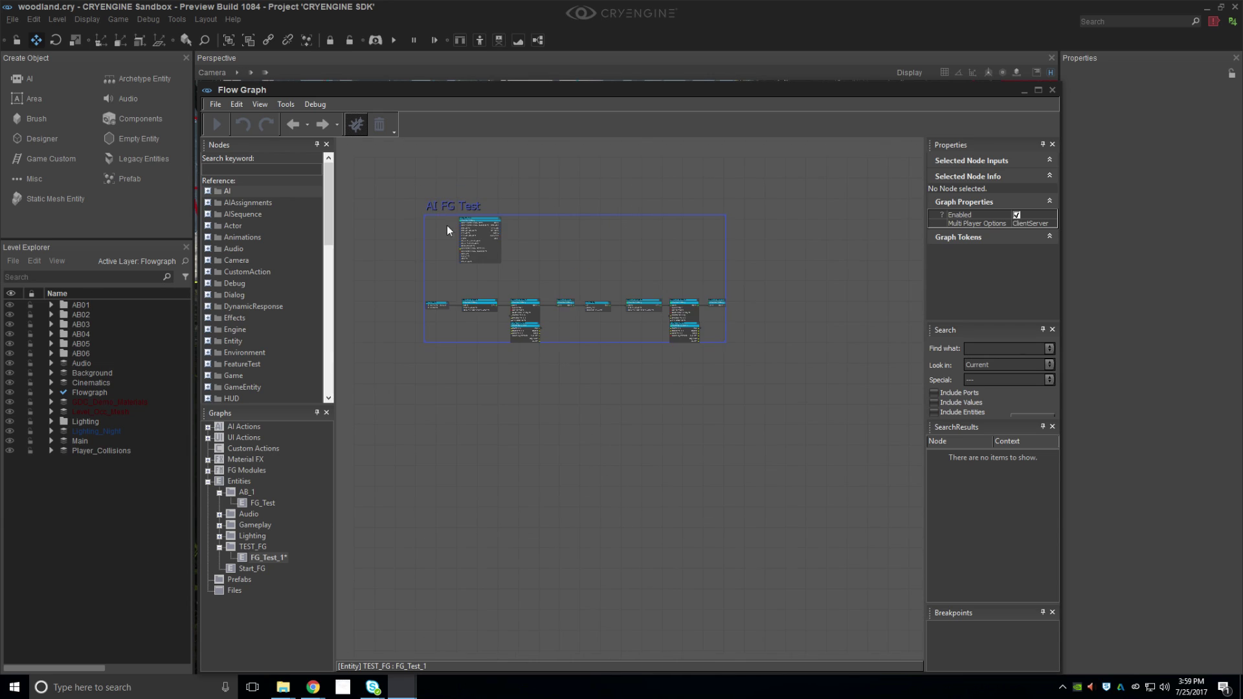
# - Add a simple comment reading "AI FG TEST" to the empty area beside the second AISequence:Move node
pyautogui.moveTo(727, 443); pyautogui.dragTo(374, 385, button='right')
pyautogui.scroll(3, 606, 369)
pyautogui.rightClick(535, 354)
pyautogui.click(571, 370)
pyautogui.rightClick(512, 363)
pyautogui.moveTo(553, 401)
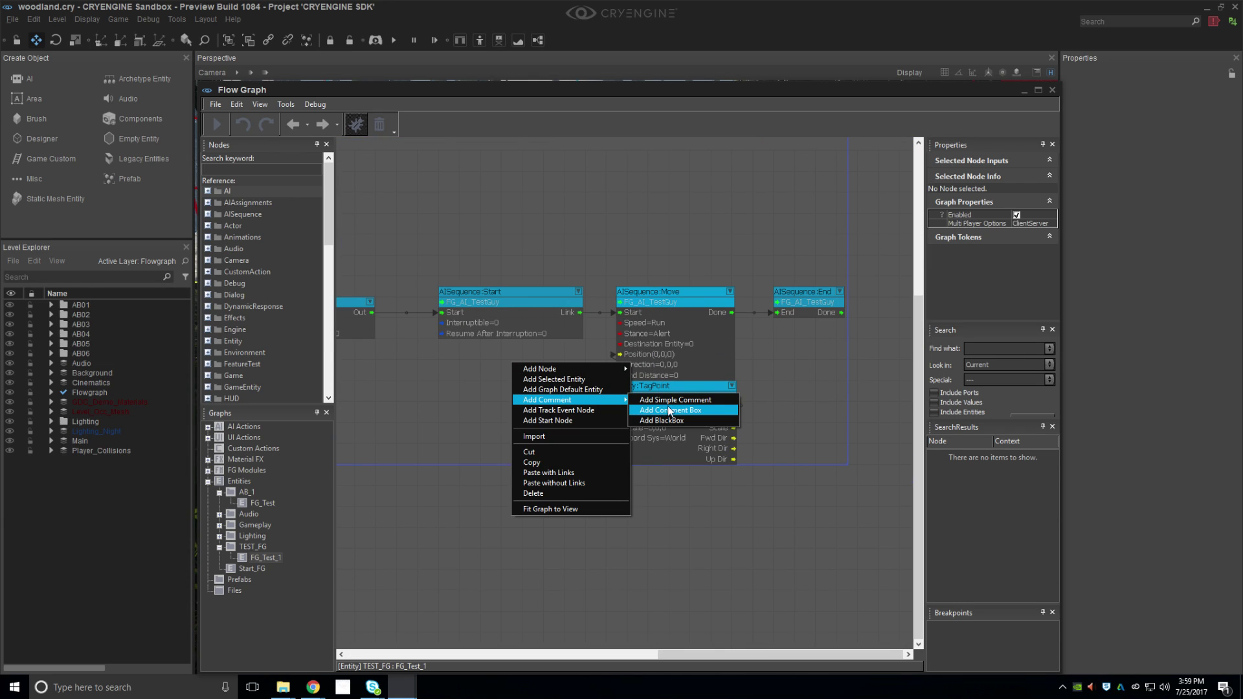
pyautogui.click(673, 400)
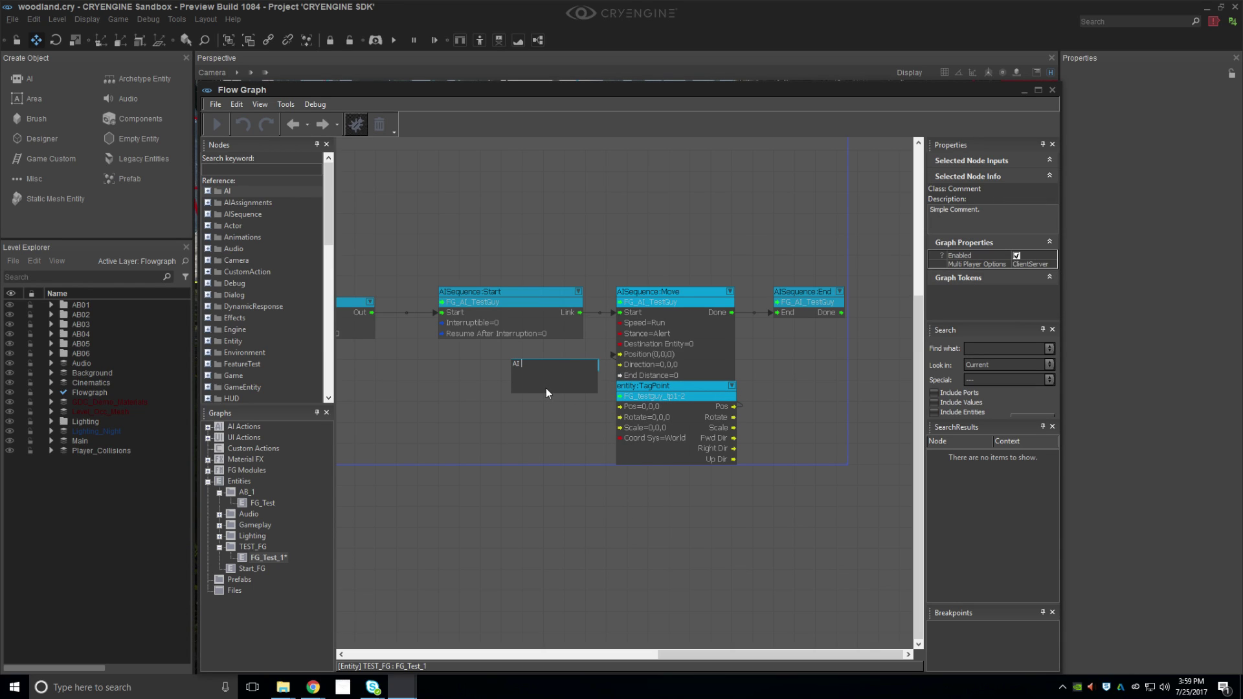
pyautogui.write('AI FG TEST')
pyautogui.press('Return')
pyautogui.click(482, 433)
# - Move the AI FG TEST comment to just above the first AISequence:Start node
pyautogui.moveTo(481, 434); pyautogui.dragTo(713, 450, button='right')
pyautogui.scroll(-6, 590, 431)
pyautogui.moveTo(760, 395); pyautogui.dragTo(482, 358)
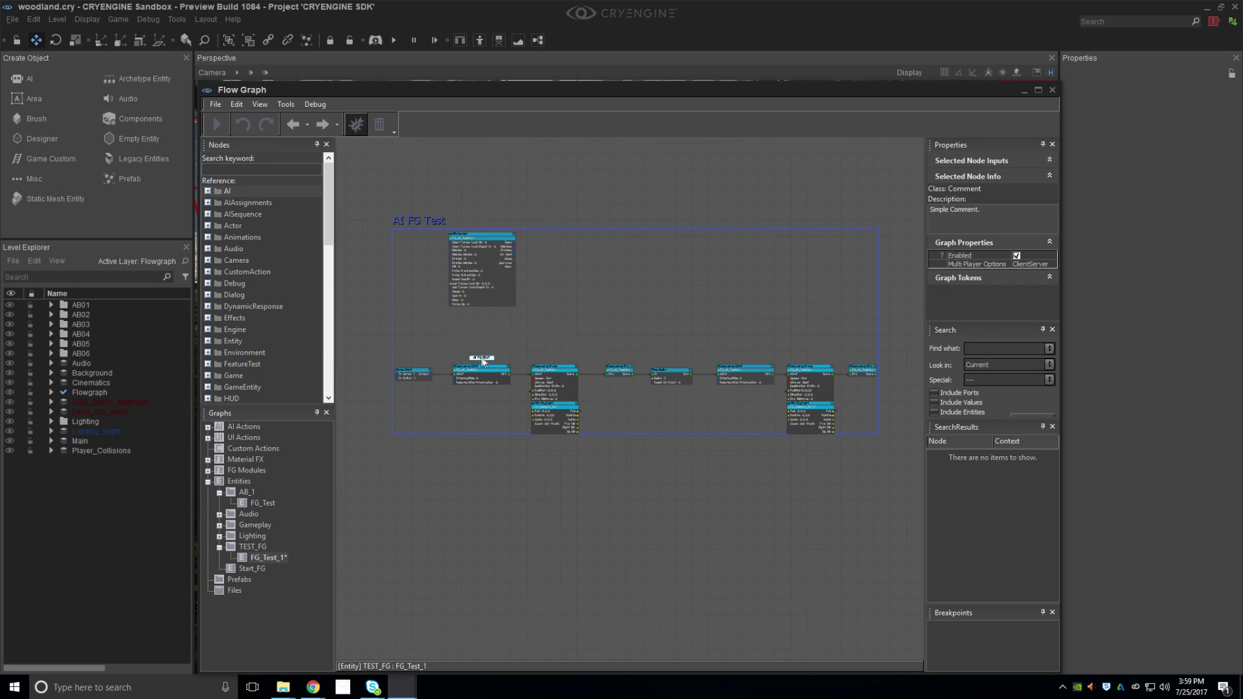
pyautogui.click(430, 391)
pyautogui.scroll(5, 435, 385)
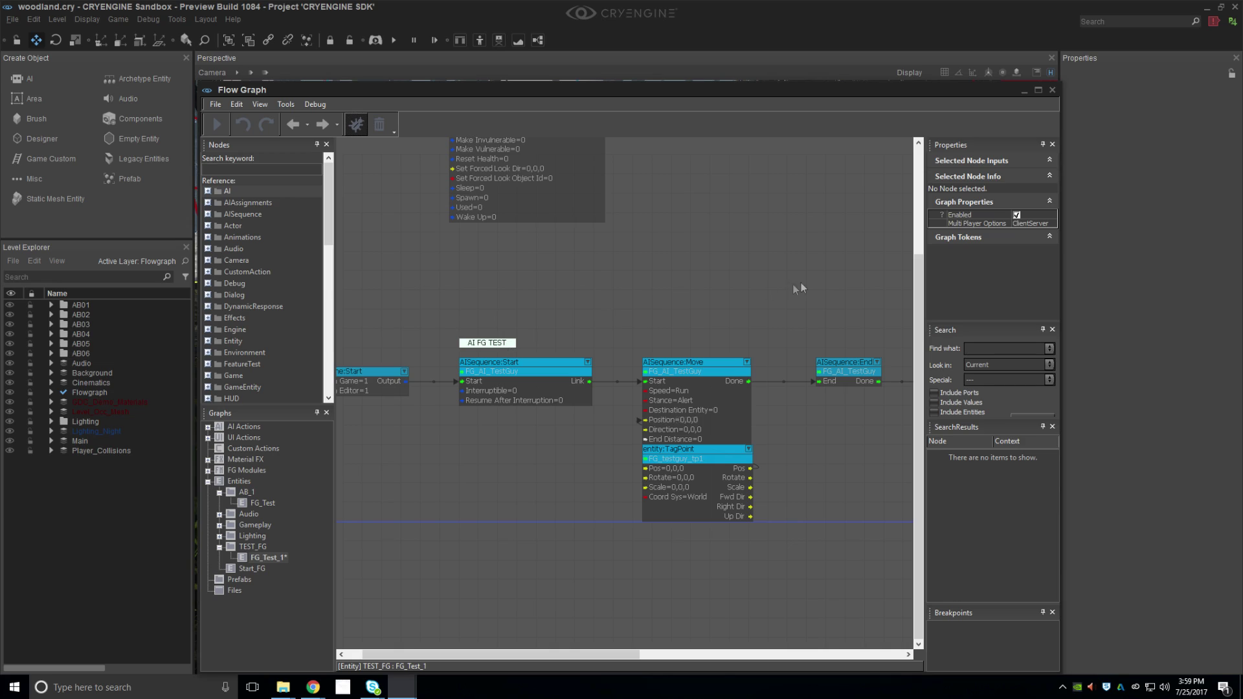
# - Search All FlowGraphs for "AI FG Test", including ports, values, entities and IDs
pyautogui.click(989, 348)
pyautogui.write('AI FG Test')
pyautogui.moveTo(973, 417); pyautogui.dragTo(973, 437)
pyautogui.click(941, 394)
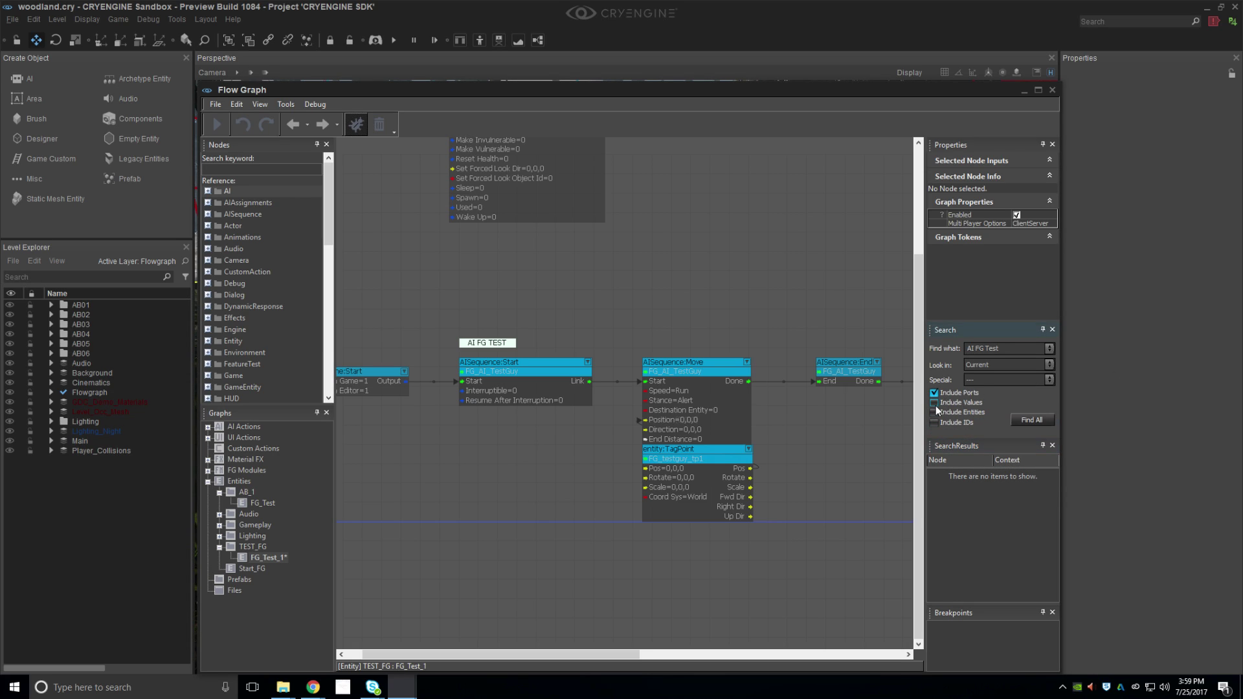
pyautogui.click(1011, 366)
pyautogui.click(1008, 406)
pyautogui.click(1042, 421)
# - Shorten the search text to "AI" and search all flow graphs again
pyautogui.click(1021, 350)
pyautogui.click(1020, 350)
pyautogui.press('BackSpace')
pyautogui.press('BackSpace')
pyautogui.press('BackSpace')
pyautogui.press('BackSpace')
pyautogui.press('BackSpace')
pyautogui.press('Return')
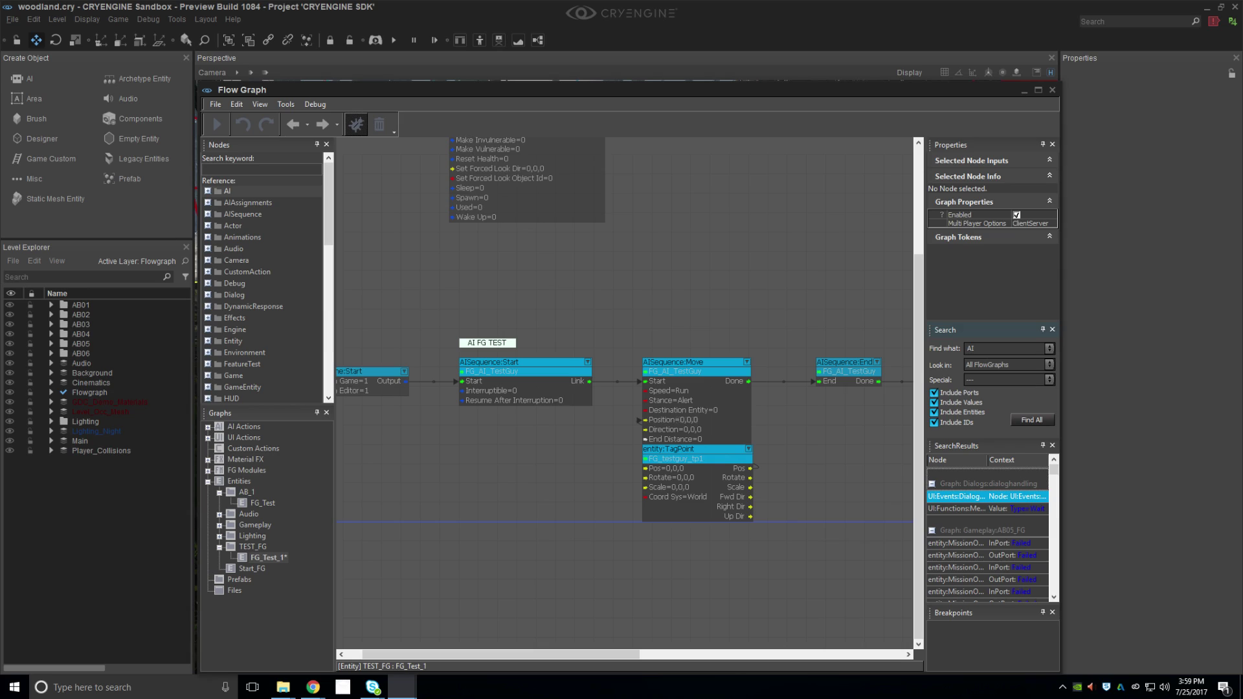
# - Search all flow graphs for "AI_FG" and for the full comment name "AI_FG_TEST"
pyautogui.click(992, 347)
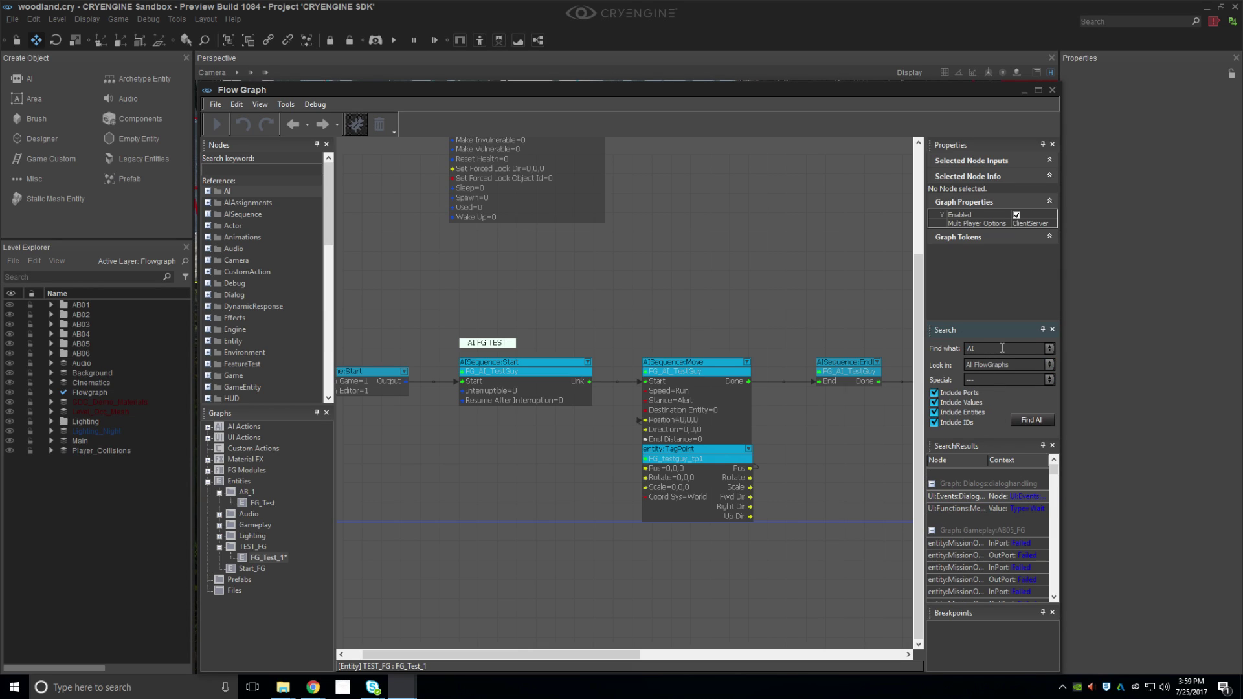
pyautogui.press('Return')
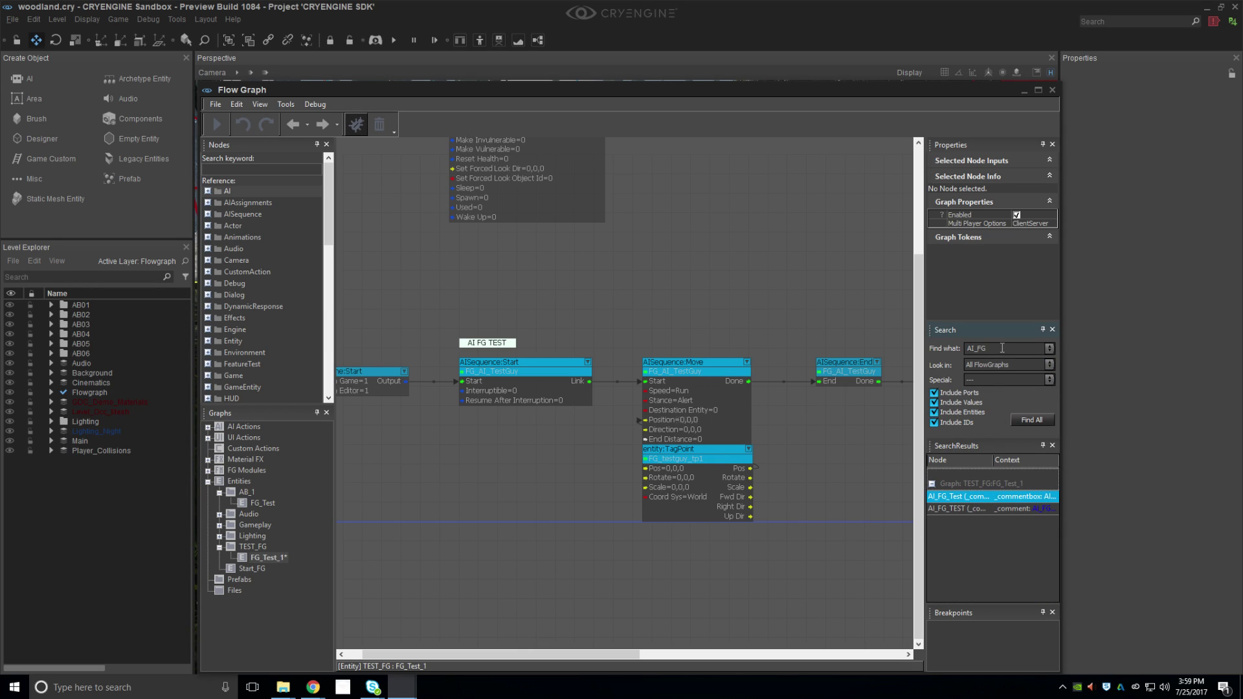
pyautogui.click(992, 348)
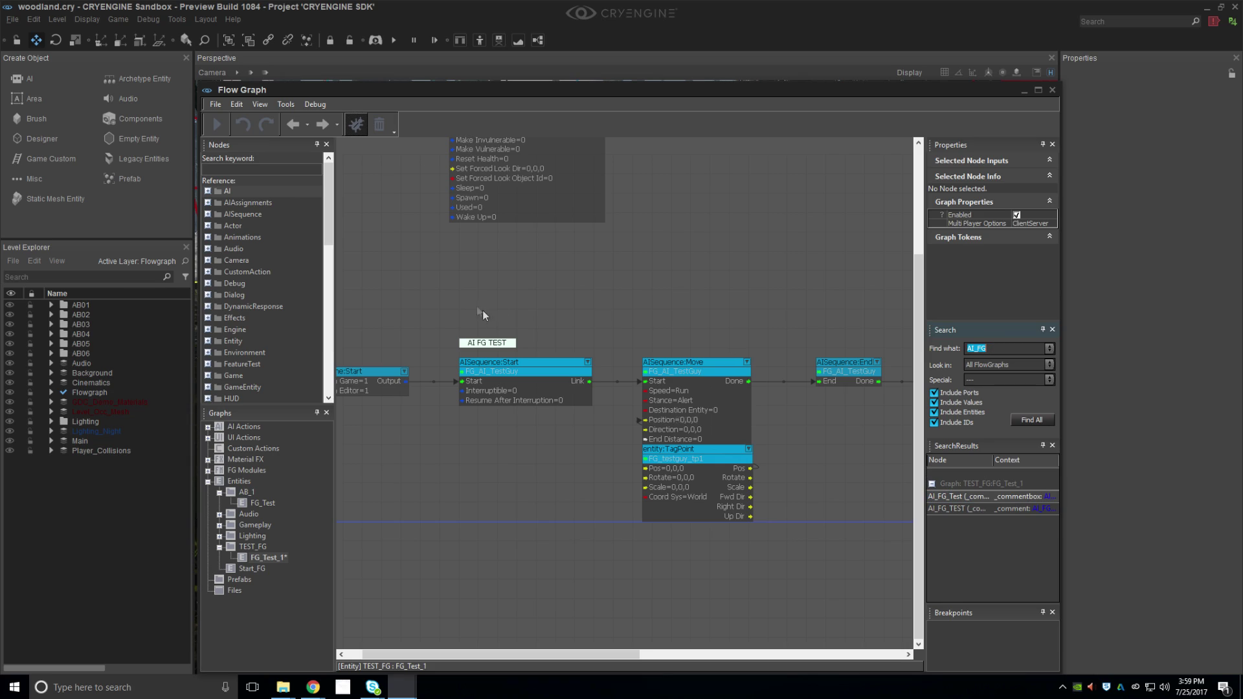
pyautogui.doubleClick(492, 341)
pyautogui.click(499, 345)
pyautogui.click(833, 336)
pyautogui.click(1007, 349)
pyautogui.press('Return')
# - Jump from the search results to the AI_FG_Test comment box and to the AI_FG_TEST simple comment
pyautogui.click(971, 496)
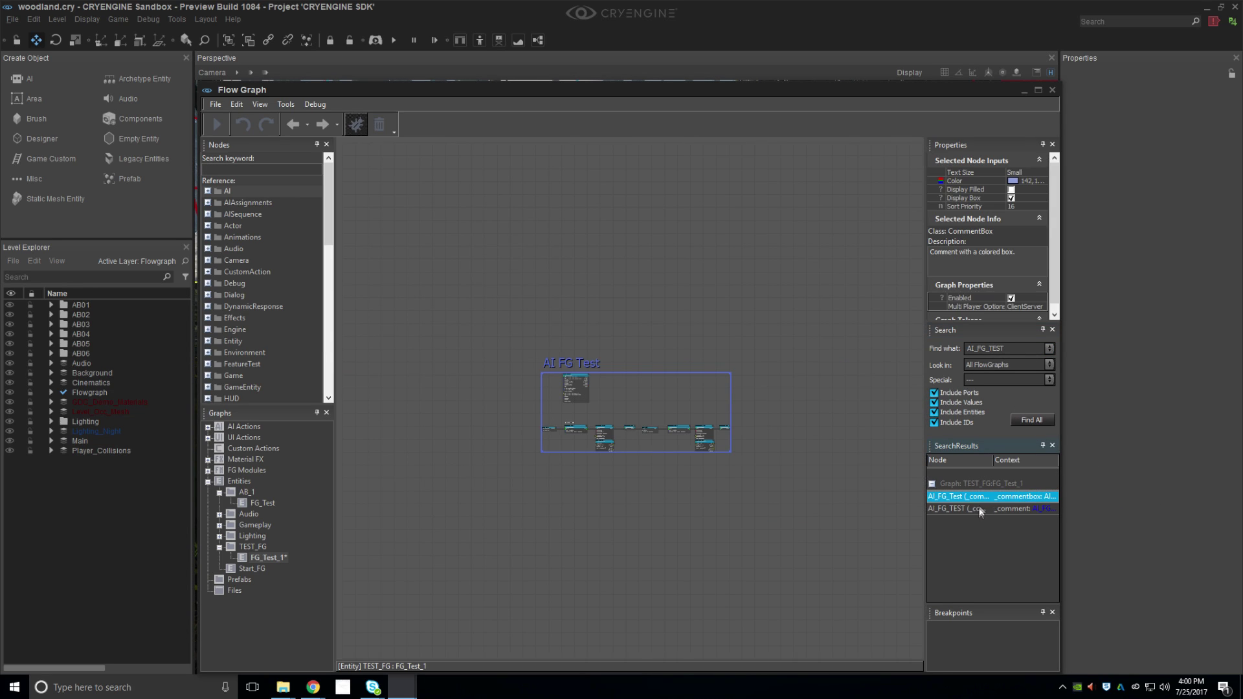
pyautogui.click(972, 509)
pyautogui.click(570, 380)
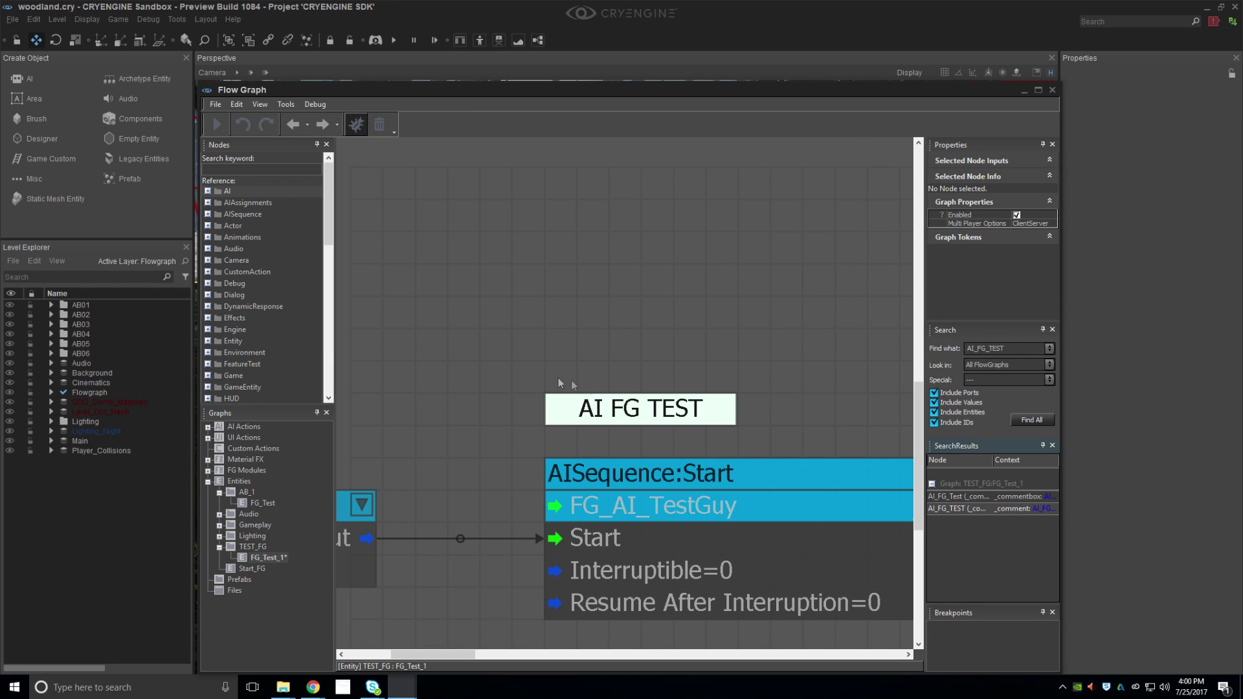
# - Look over the whole AI sequence node chain inside the AI FG Test comment box
pyautogui.moveTo(569, 380); pyautogui.dragTo(613, 224, button='right')
pyautogui.scroll(-6, 613, 224)
pyautogui.moveTo(617, 410); pyautogui.dragTo(599, 360, button='right')
pyautogui.moveTo(686, 407); pyautogui.dragTo(453, 410, button='right')
pyautogui.moveTo(623, 397); pyautogui.dragTo(386, 397, button='right')
pyautogui.scroll(-2, 567, 415)
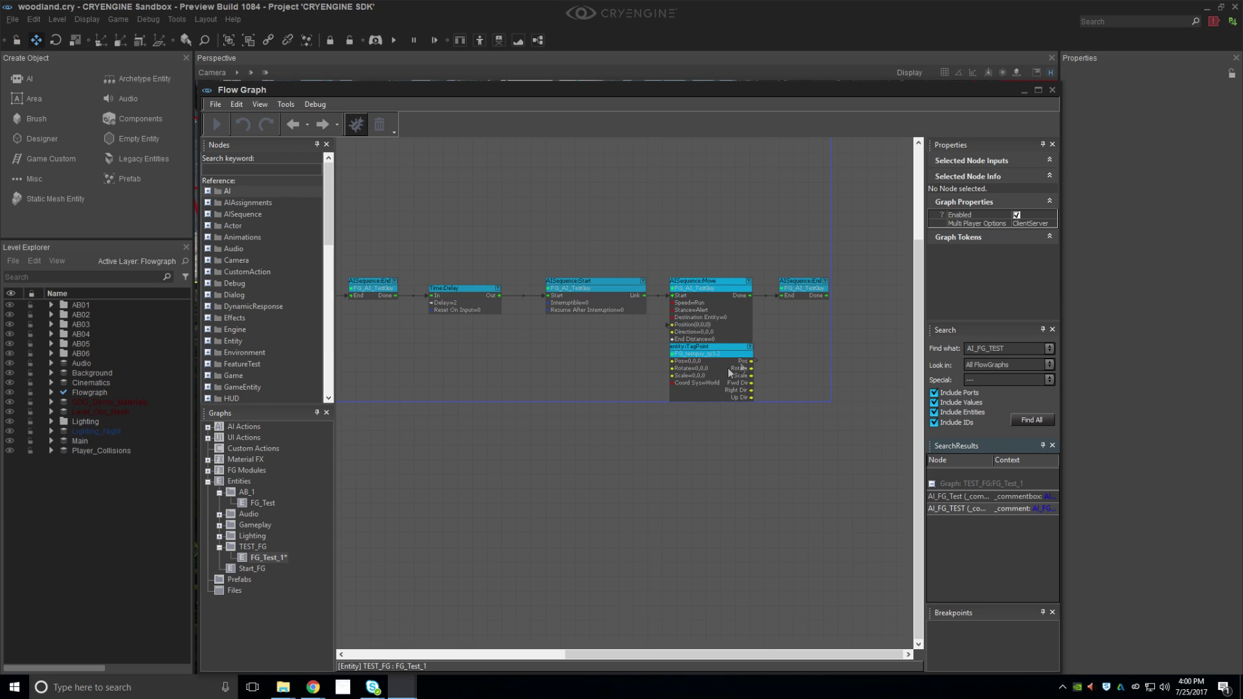
pyautogui.scroll(-3, 817, 433)
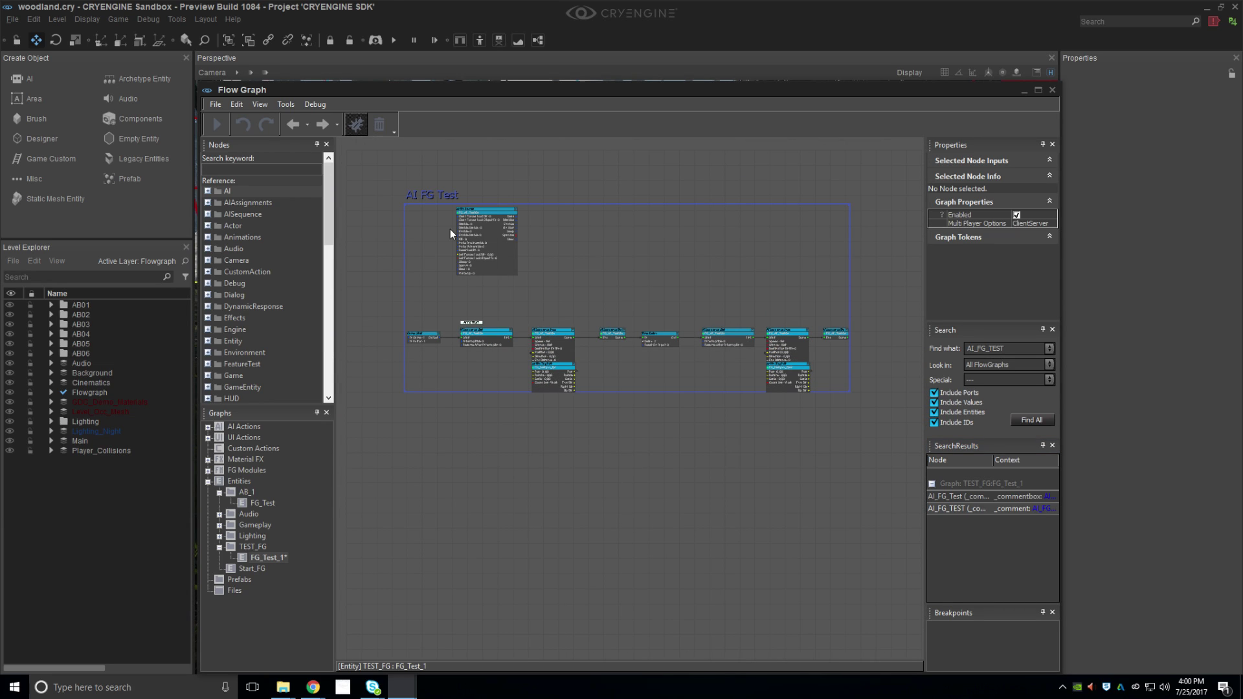
pyautogui.scroll(-1, 615, 465)
pyautogui.scroll(6, 446, 338)
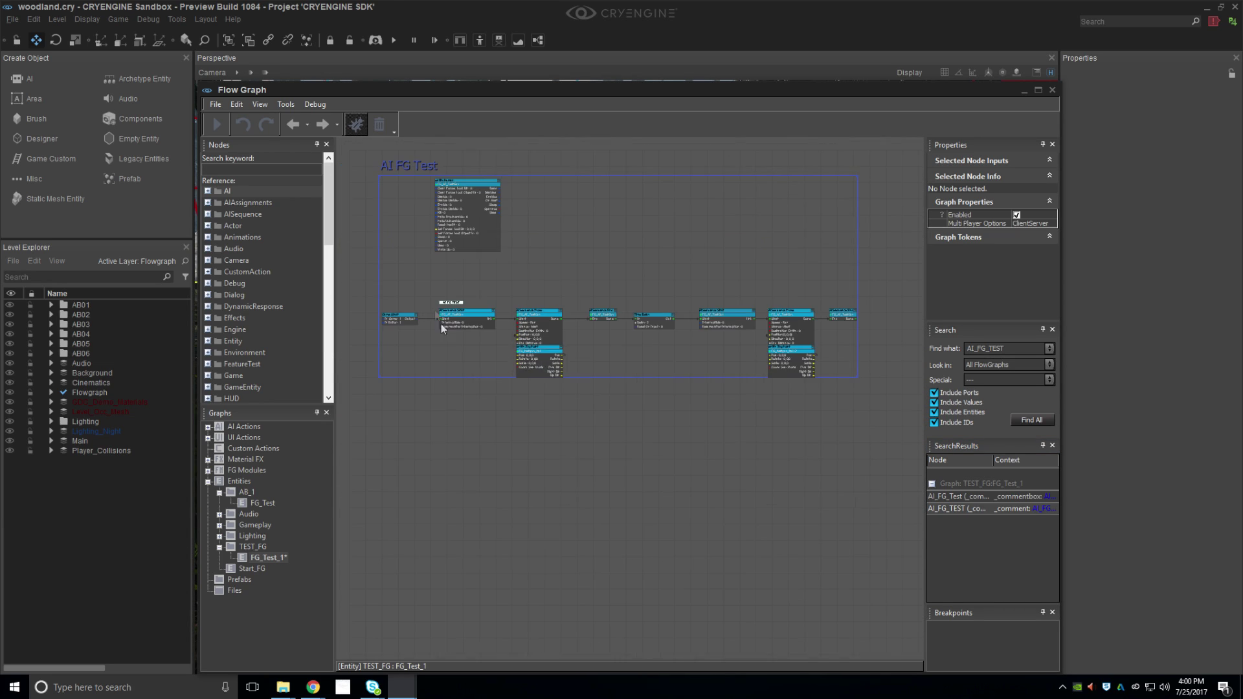
# - Add a Debug:Log node below the AISequence:Start node with the message AI_FG_TEST_ENDED_SEQUENCE
pyautogui.rightClick(465, 419)
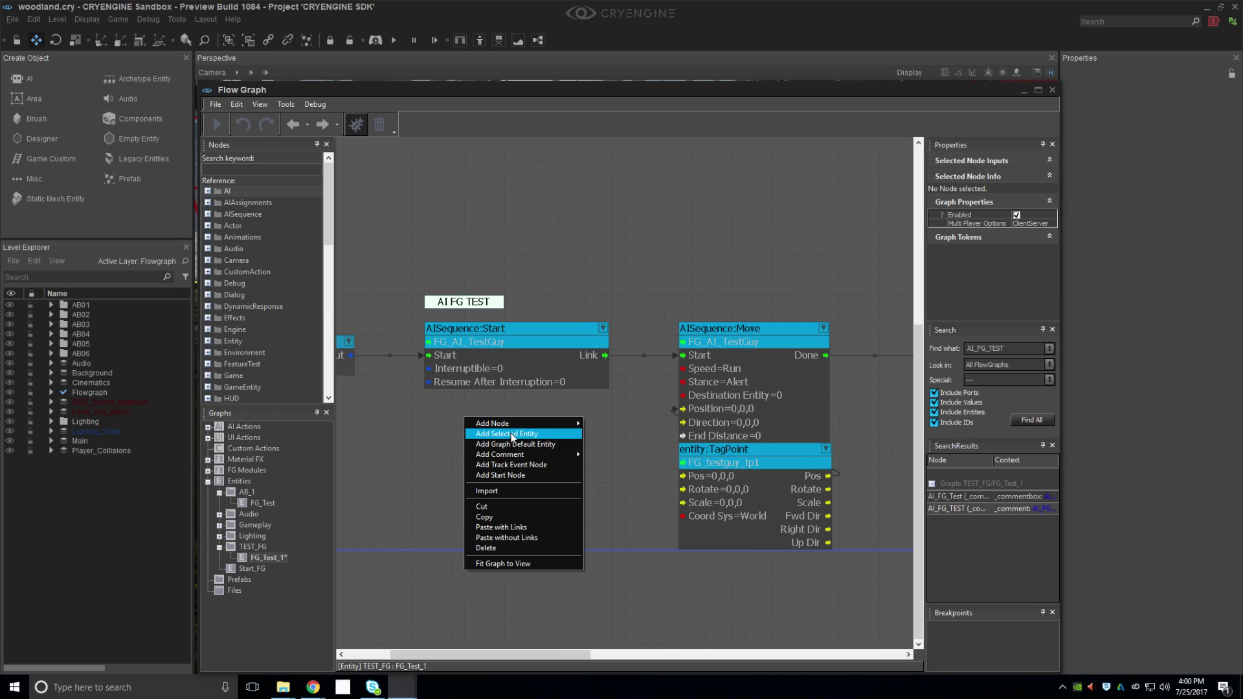
pyautogui.moveTo(535, 426)
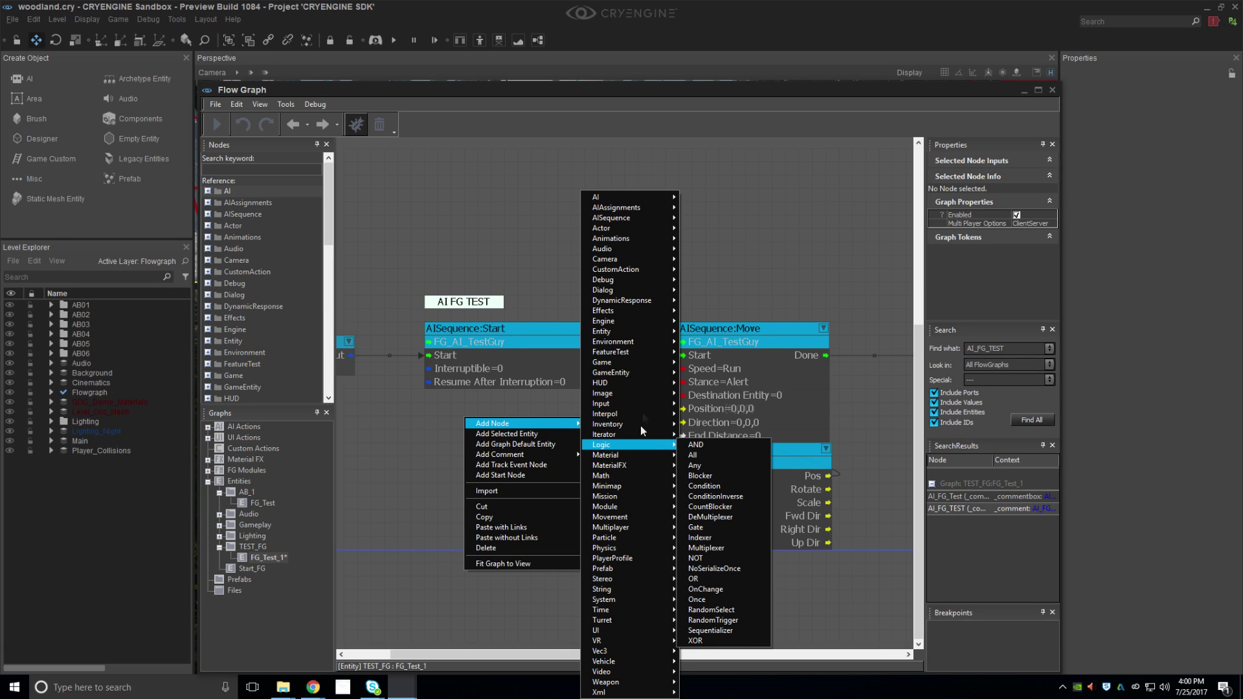
pyautogui.moveTo(624, 280)
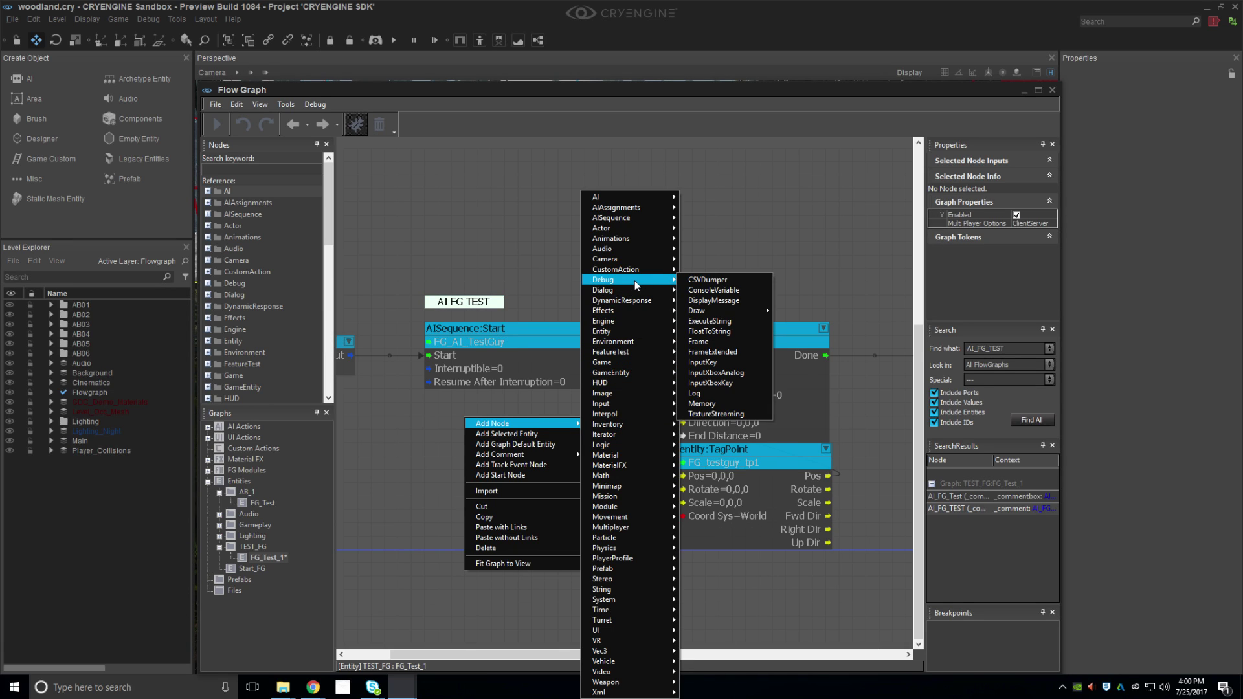
pyautogui.click(700, 393)
pyautogui.doubleClick(518, 447)
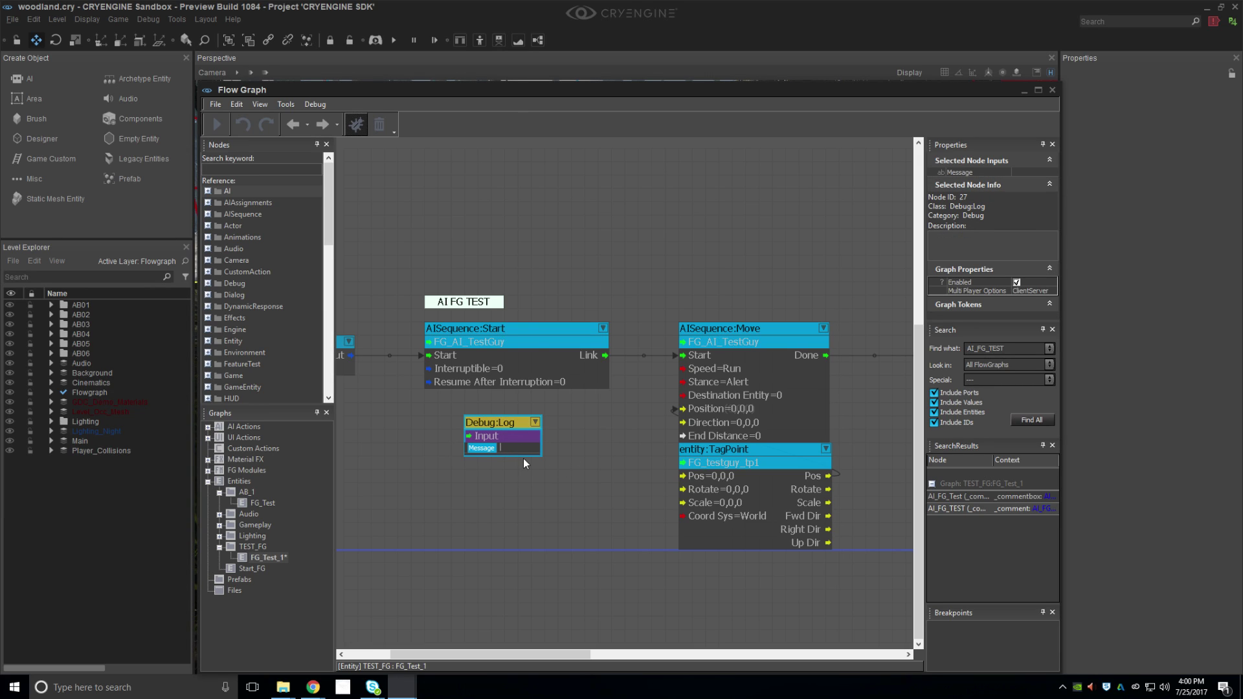
pyautogui.write('AI FG TEST')
pyautogui.write(' ENDED SEQUENC')
pyautogui.press('Return')
pyautogui.click(419, 476)
# - Place the Debug:Log node below the Time:Delay node and link the first AISequence:End node's Done output to its Input
pyautogui.moveTo(511, 505); pyautogui.dragTo(437, 487, button='right')
pyautogui.scroll(-3, 438, 487)
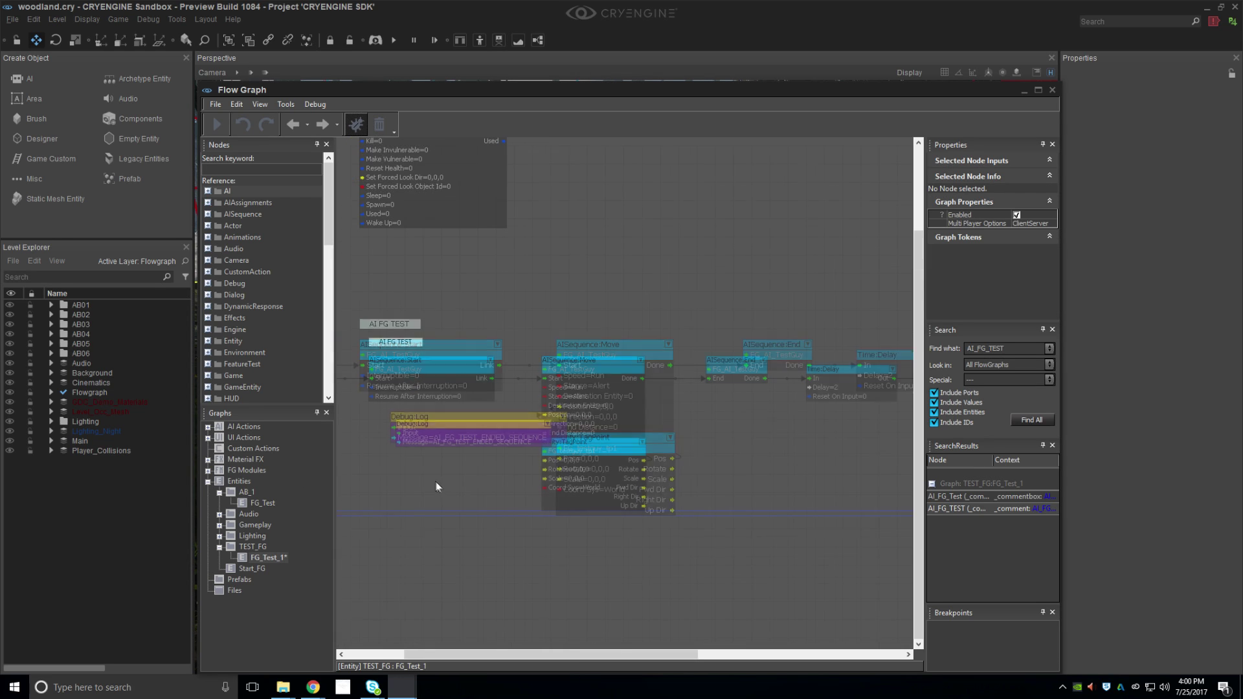
pyautogui.moveTo(493, 426); pyautogui.dragTo(783, 452)
pyautogui.moveTo(727, 494); pyautogui.dragTo(582, 482, button='right')
pyautogui.scroll(2, 643, 433)
pyautogui.moveTo(644, 441); pyautogui.dragTo(791, 398)
pyautogui.click(623, 413)
pyautogui.moveTo(612, 349); pyautogui.dragTo(667, 408)
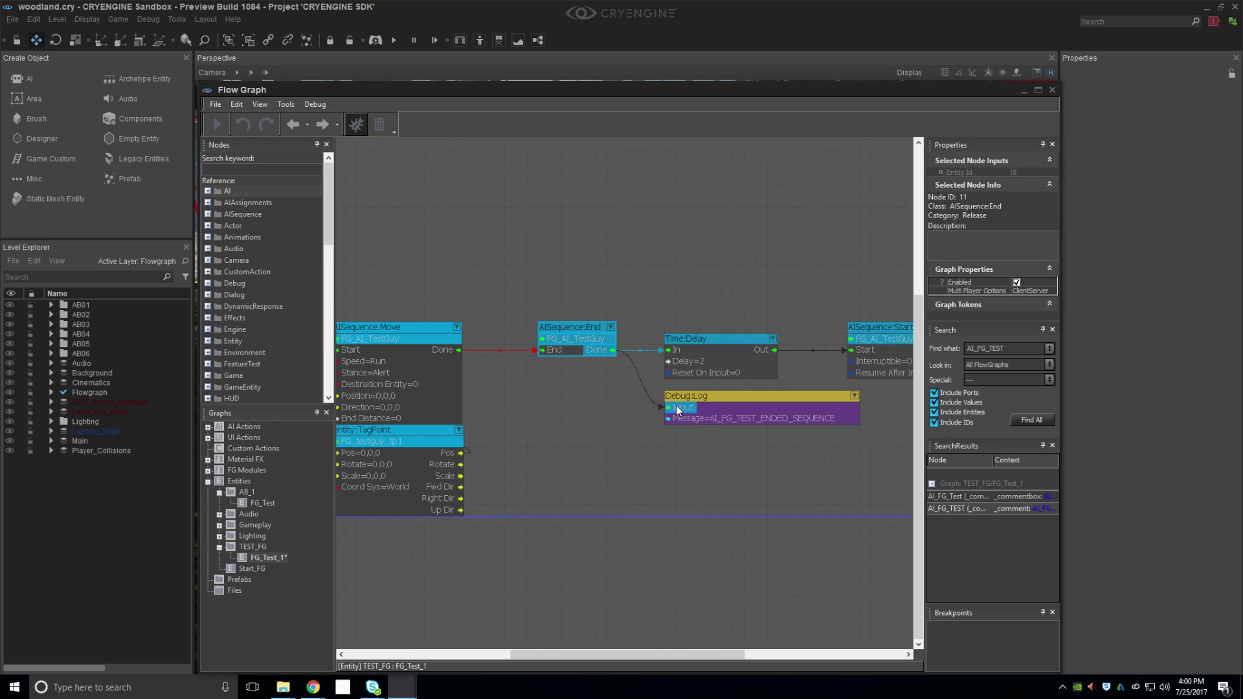
# - Paste a copy of the Debug:Log node beside the last AISequence:End node, with its Input linked to that node's Done output
pyautogui.moveTo(693, 511); pyautogui.dragTo(479, 507, button='right')
pyautogui.hotkey('ctrl', 'c')
pyautogui.click(656, 486)
pyautogui.hotkey('ctrl', 'shift', 'v')
pyautogui.moveTo(703, 495); pyautogui.dragTo(459, 485, button='right')
pyautogui.moveTo(459, 490); pyautogui.dragTo(860, 325)
pyautogui.moveTo(787, 309); pyautogui.dragTo(787, 297)
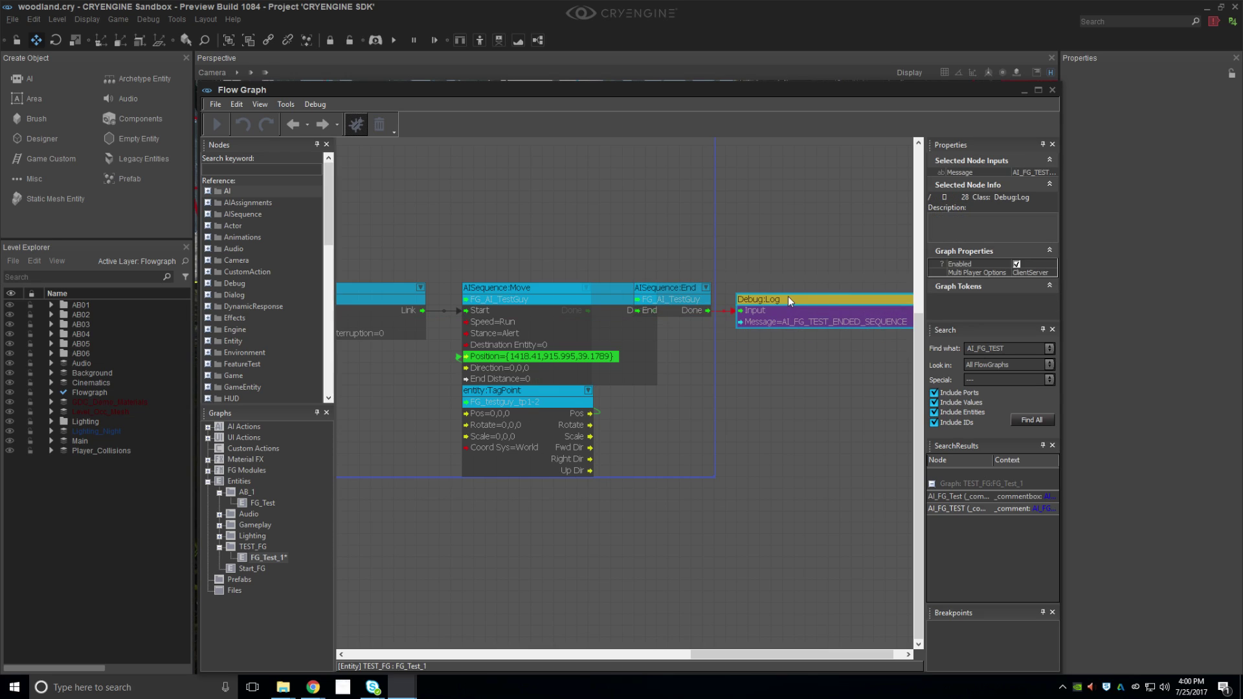
# - Set the message of the copied Debug:Log node to AI_FG_TEST_ENDED_SEQUENCE2
pyautogui.moveTo(814, 402); pyautogui.dragTo(561, 418, button='middle')
pyautogui.doubleClick(652, 338)
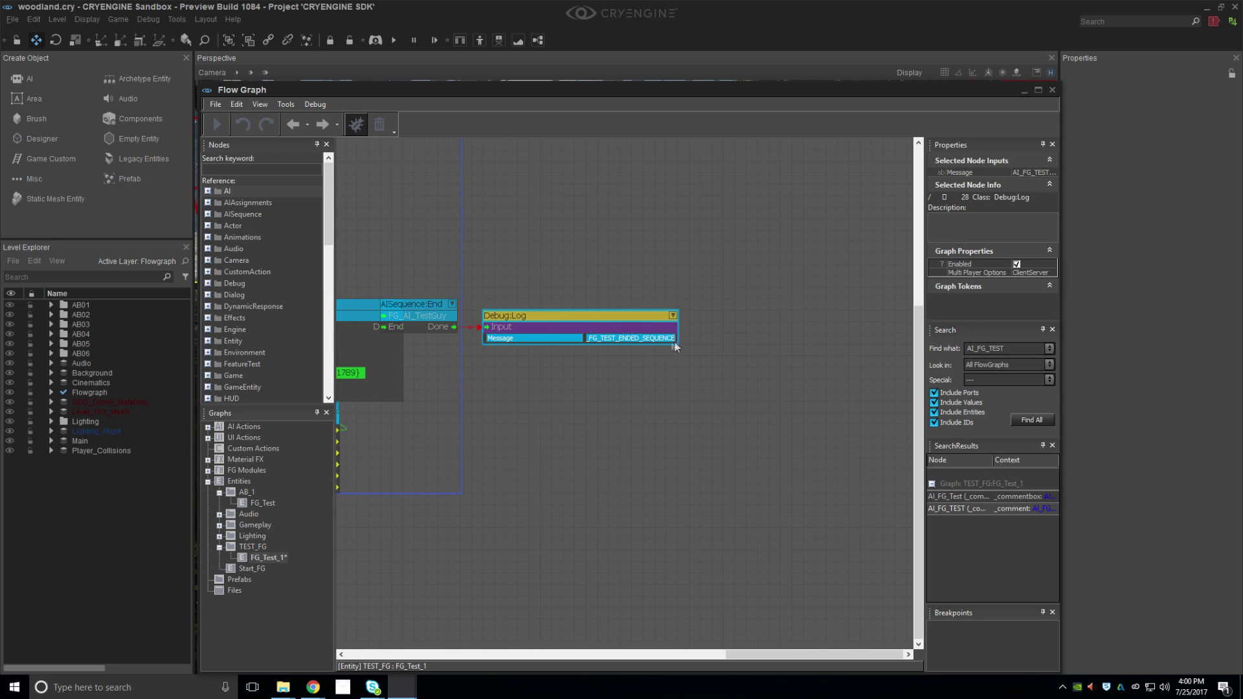
pyautogui.write('2')
pyautogui.click(618, 443)
pyautogui.scroll(-2, 557, 442)
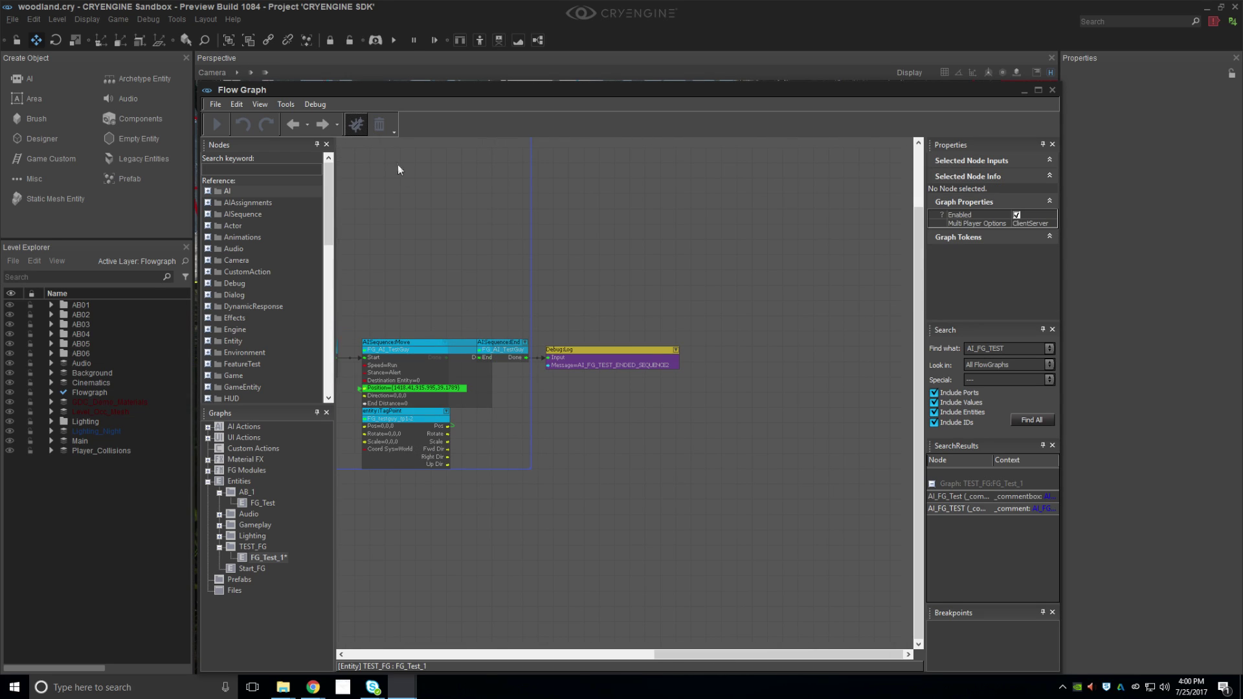
# - Examine both Debug:Log nodes and how they follow the two AISequence:End nodes
pyautogui.click(381, 133)
pyautogui.scroll(2, 619, 371)
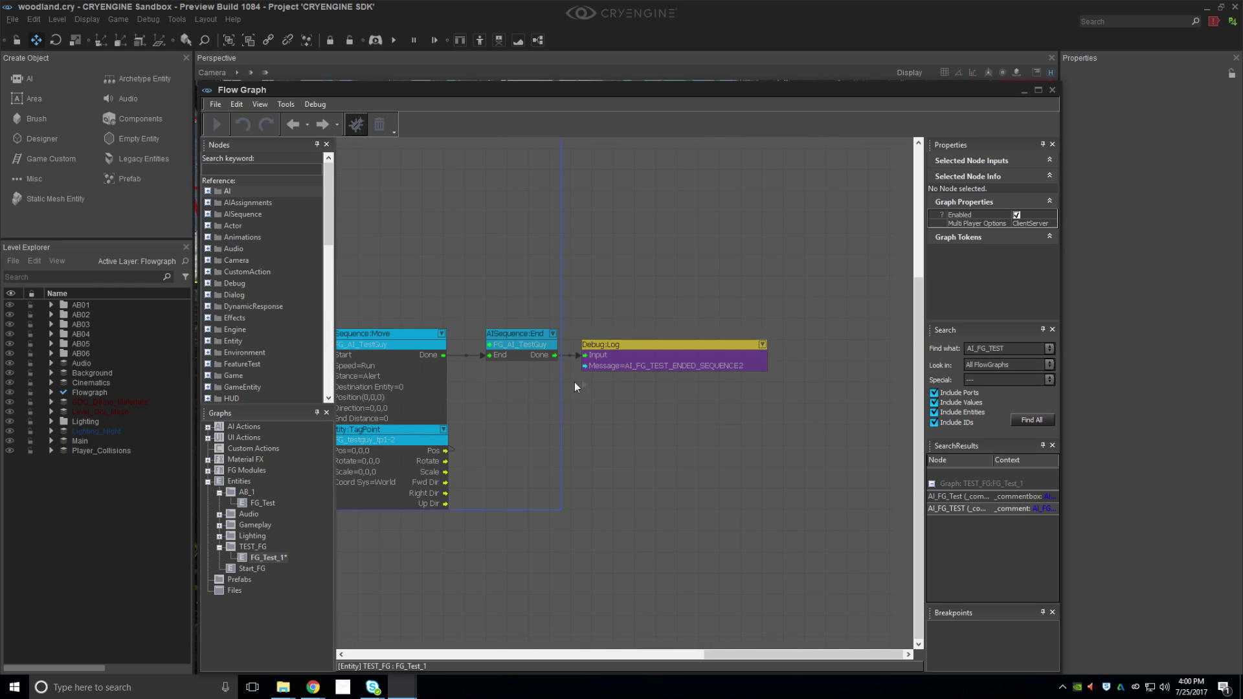
pyautogui.click(646, 347)
pyautogui.click(634, 411)
pyautogui.click(662, 347)
pyautogui.click(571, 506)
pyautogui.scroll(-2, 716, 420)
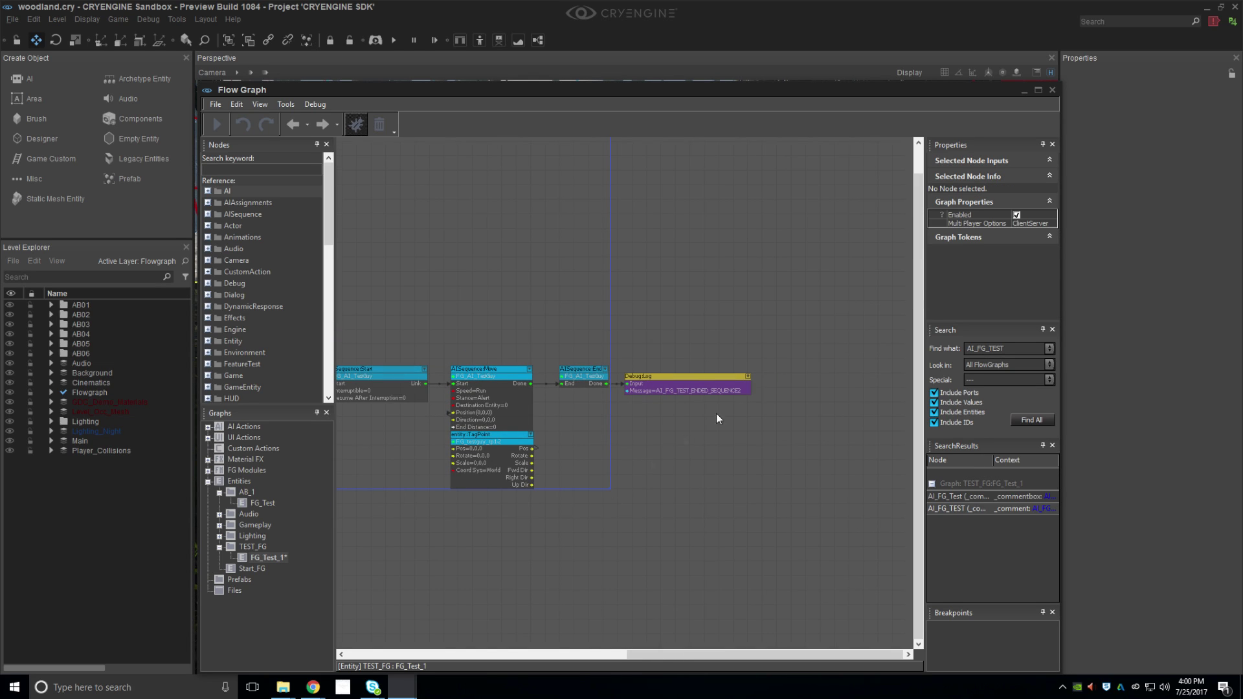
pyautogui.moveTo(420, 449); pyautogui.dragTo(733, 434, button='right')
pyautogui.click(576, 396)
pyautogui.click(545, 502)
pyautogui.moveTo(546, 502); pyautogui.dragTo(364, 506, button='right')
pyautogui.click(795, 367)
pyautogui.click(764, 457)
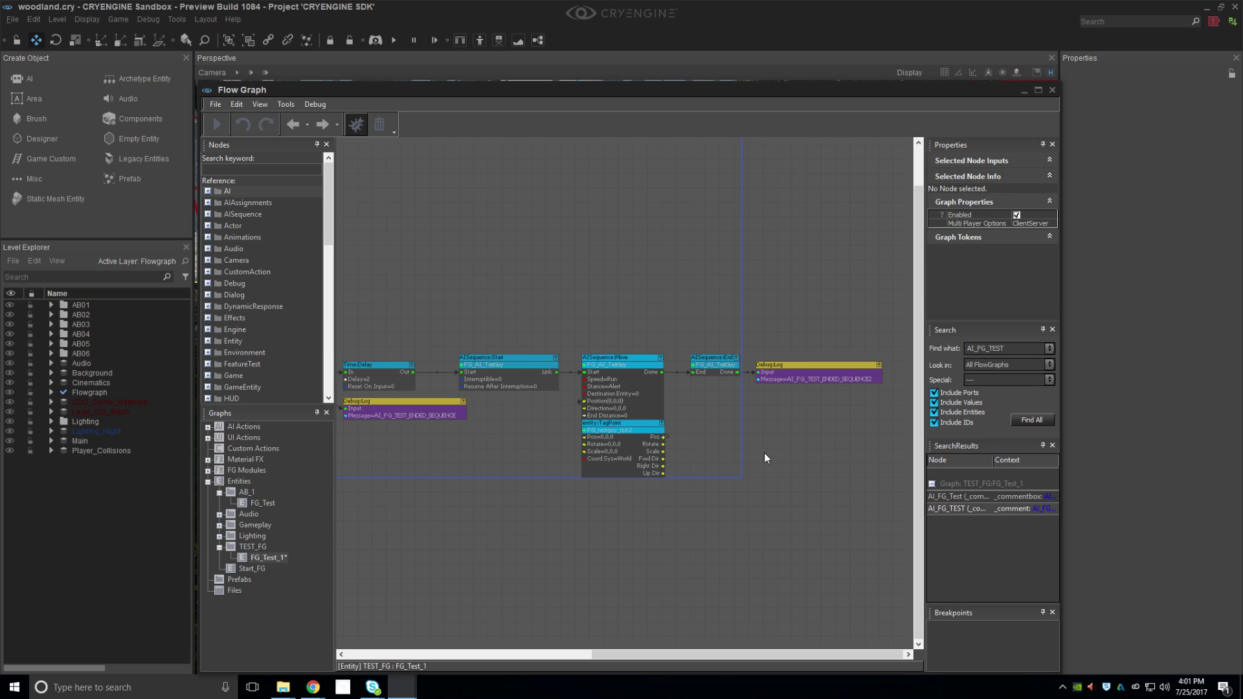
# - Enlarge the AI FG Test comment box so that it encloses the Debug:Log node at the end of the chain
pyautogui.moveTo(892, 296); pyautogui.dragTo(450, 516)
pyautogui.click(554, 508)
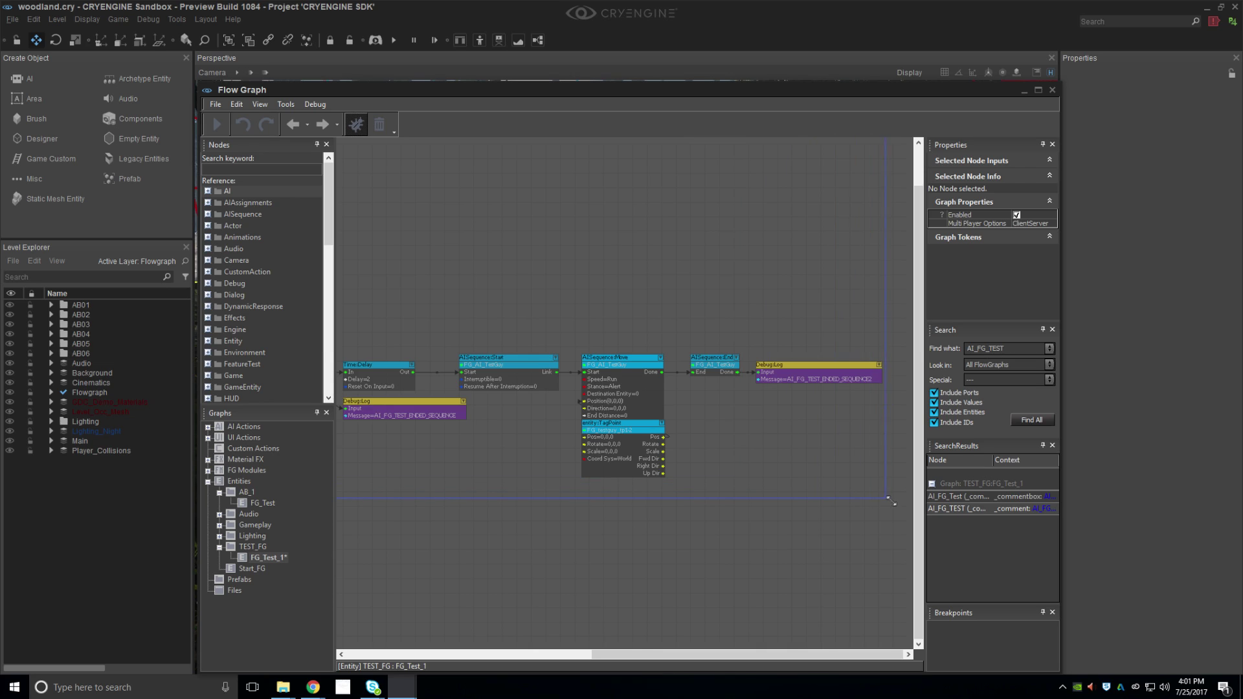
pyautogui.scroll(-2, 568, 494)
pyautogui.scroll(-1, 569, 494)
# - Look over the whole AI FG Test node chain, from the Game:Start node to the final Debug:Log node
pyautogui.scroll(5, 562, 491)
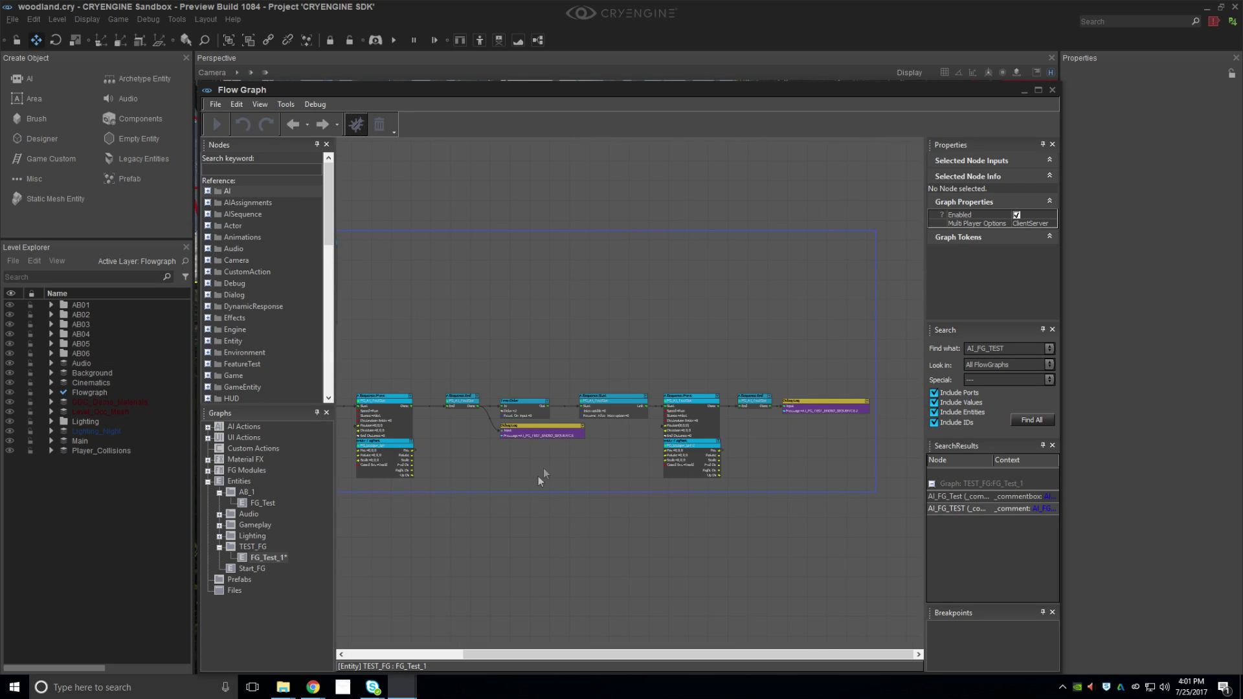
pyautogui.scroll(-3, 703, 510)
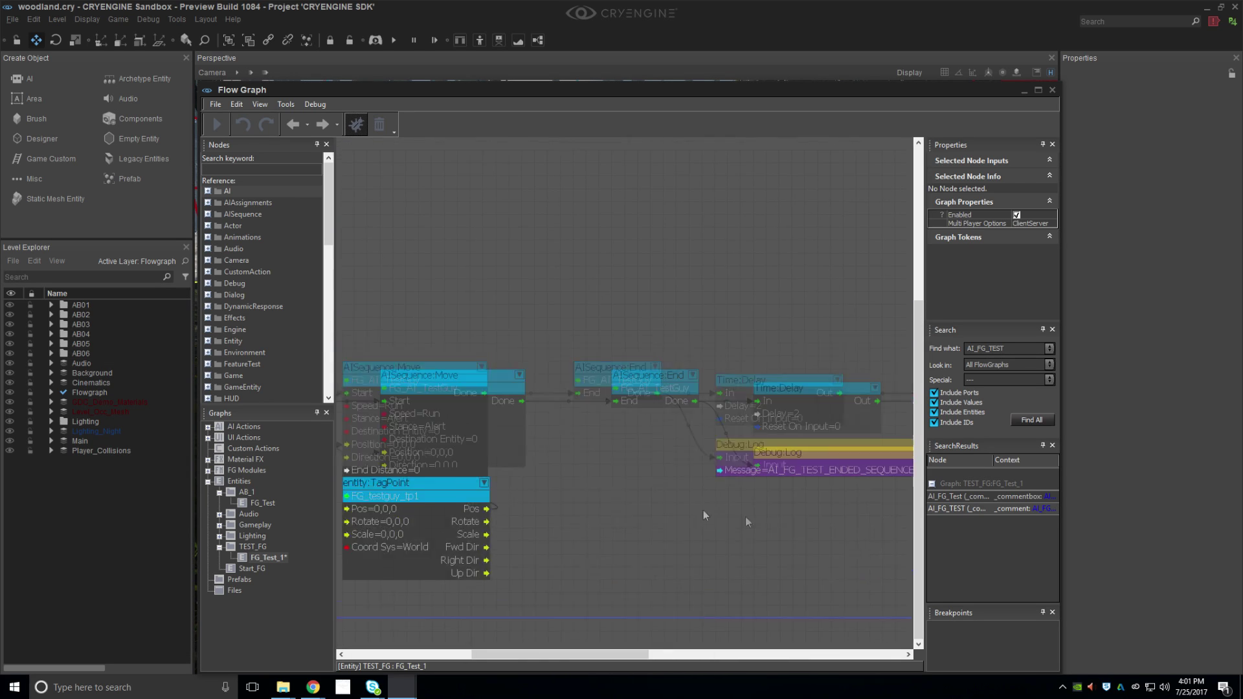
pyautogui.scroll(3, 476, 434)
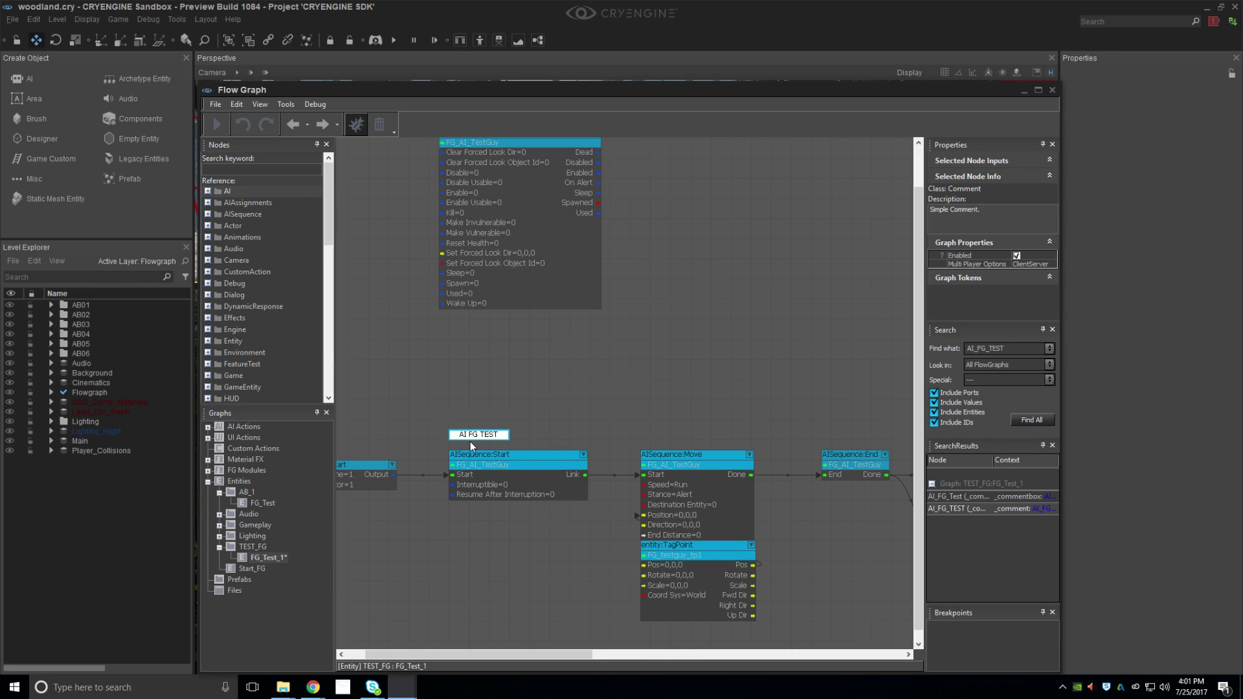
pyautogui.scroll(-4, 477, 557)
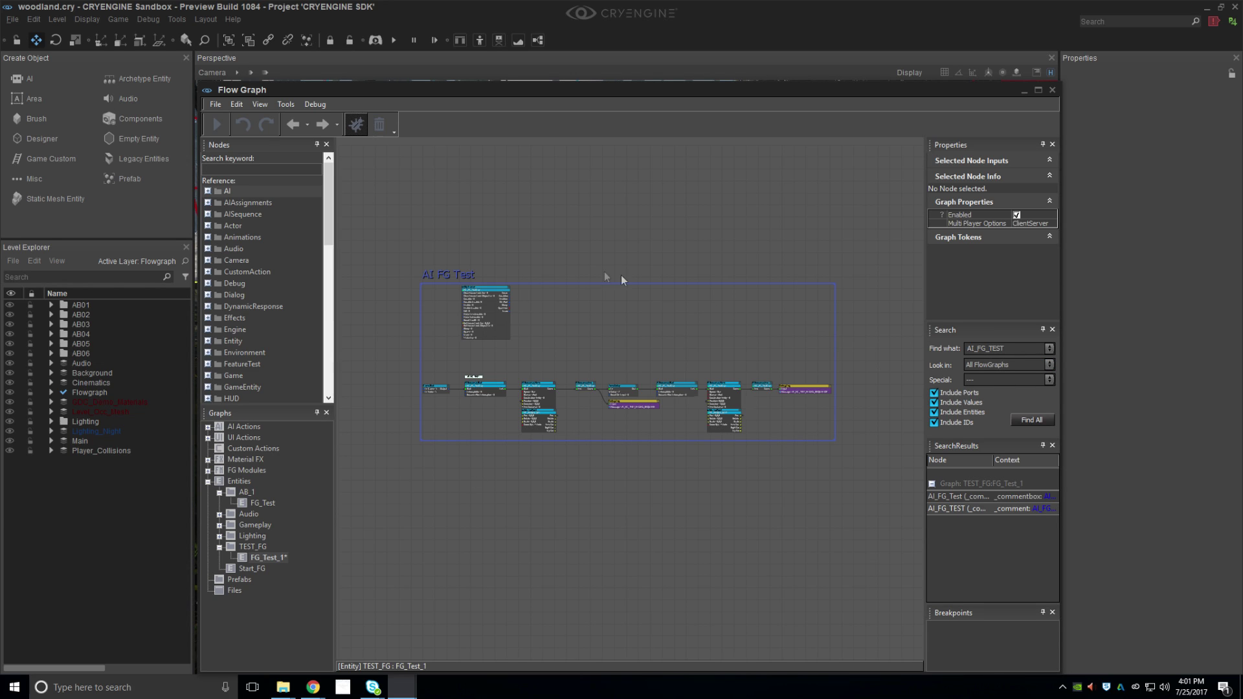
pyautogui.scroll(3, 508, 473)
pyautogui.scroll(1, 492, 463)
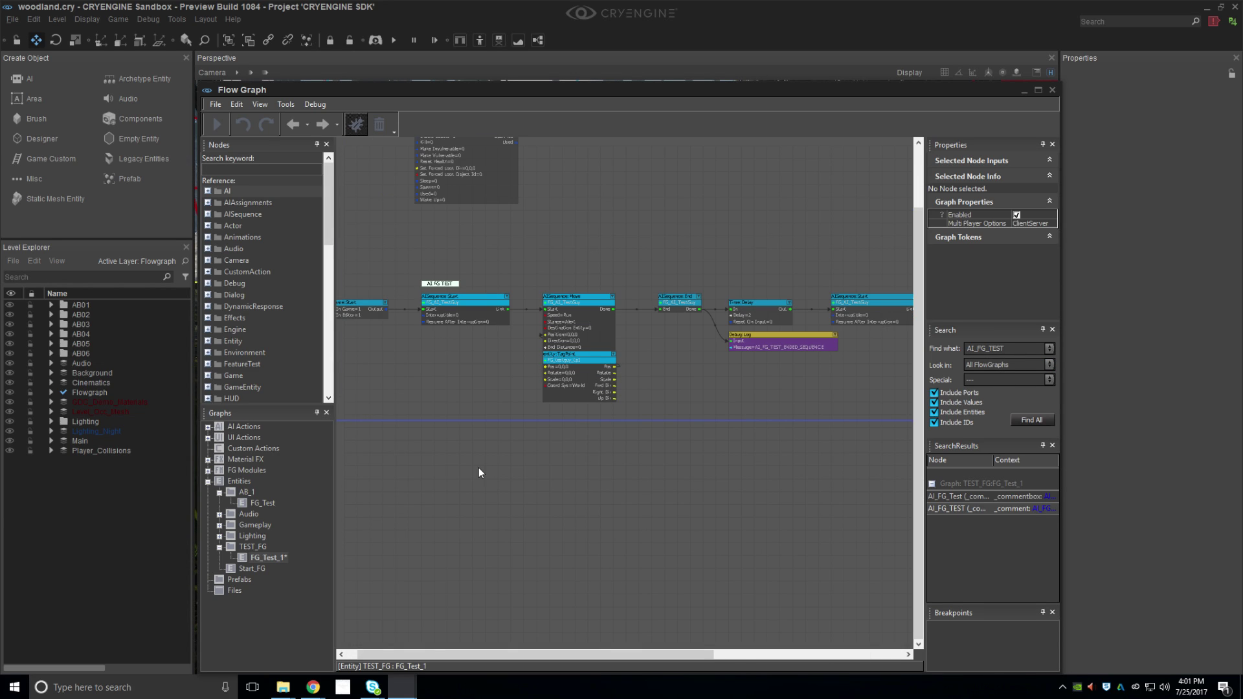
pyautogui.moveTo(484, 510); pyautogui.dragTo(544, 475, button='middle')
pyautogui.moveTo(560, 347); pyautogui.dragTo(533, 527, button='middle')
pyautogui.scroll(3, 496, 550)
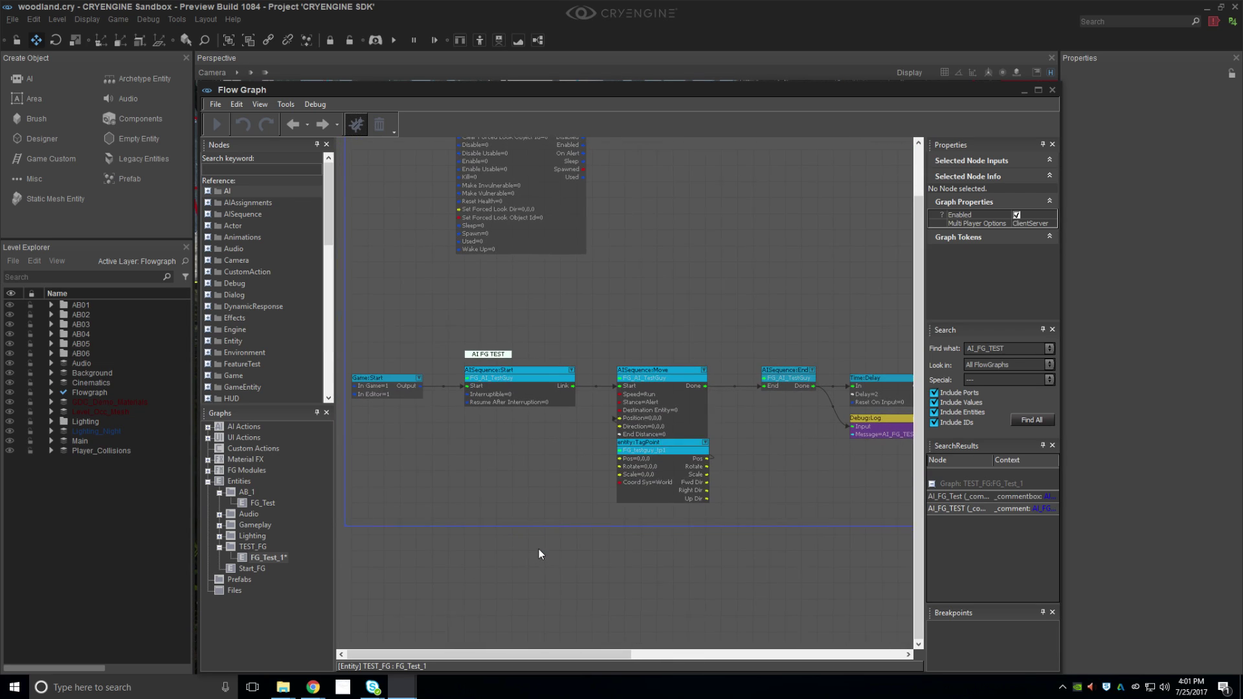
pyautogui.moveTo(541, 573); pyautogui.dragTo(534, 609, button='middle')
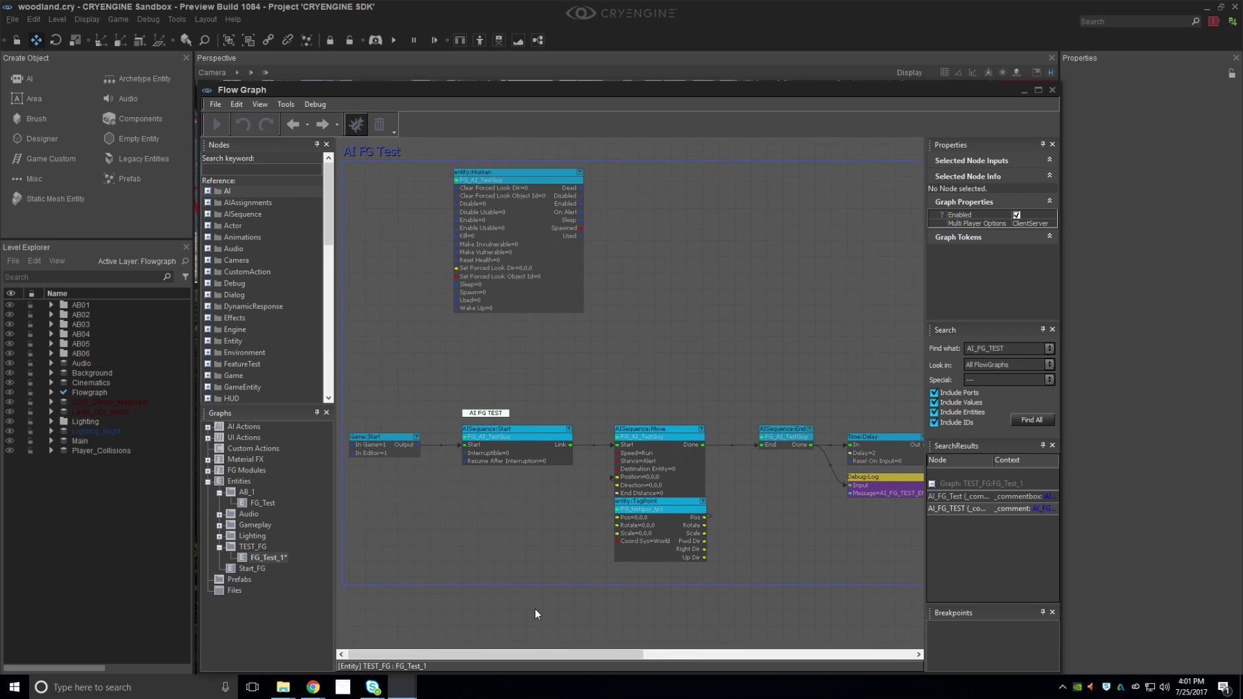
# - Add a Mission:GameToken node below the AI FG Test comment box
pyautogui.moveTo(528, 538); pyautogui.dragTo(521, 507, button='right')
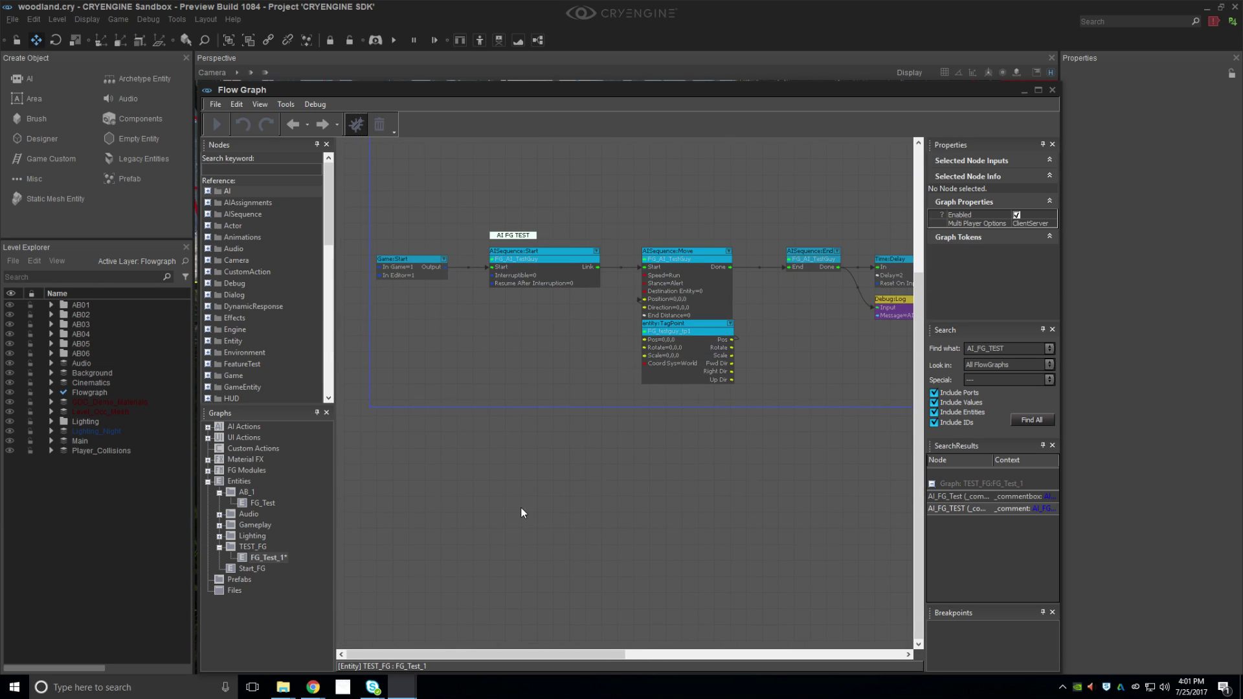
pyautogui.rightClick(517, 443)
pyautogui.moveTo(566, 450)
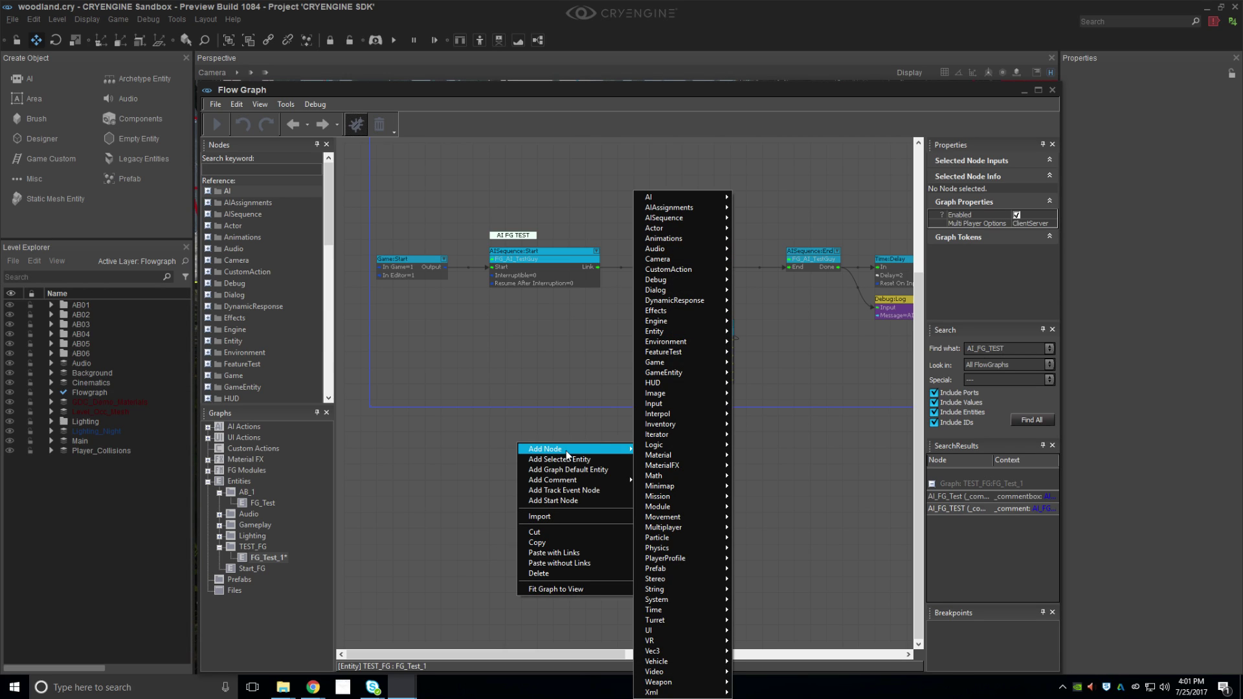
pyautogui.moveTo(680, 496)
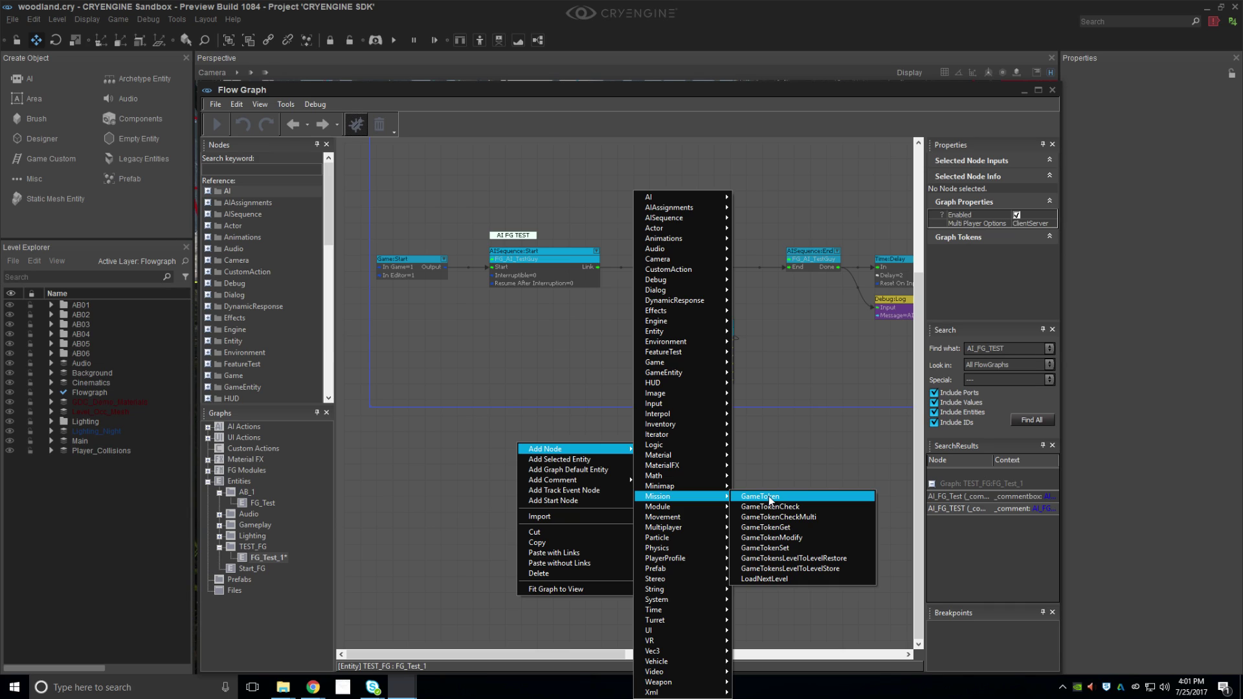
pyautogui.click(769, 497)
pyautogui.scroll(3, 617, 480)
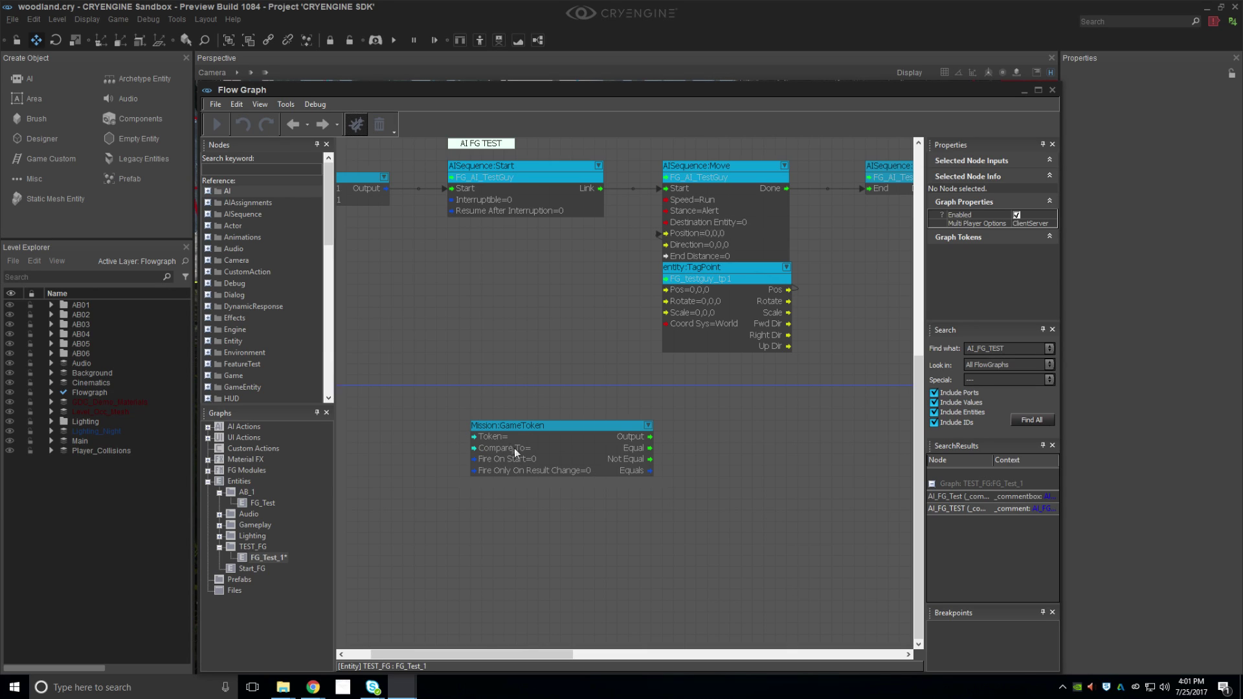
pyautogui.moveTo(648, 449); pyautogui.dragTo(672, 452)
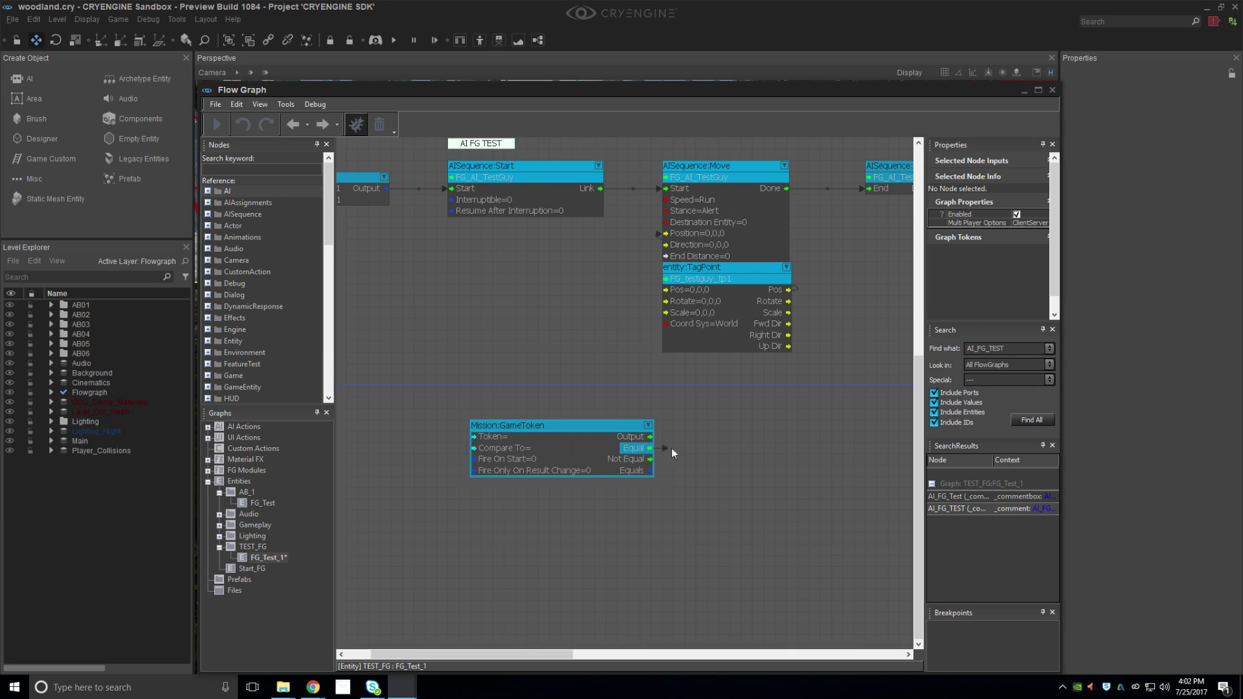
pyautogui.moveTo(780, 449); pyautogui.dragTo(784, 449)
pyautogui.click(706, 453)
pyautogui.moveTo(647, 459); pyautogui.dragTo(717, 432)
pyautogui.press('Return')
pyautogui.moveTo(852, 419); pyautogui.dragTo(651, 584)
pyautogui.press('Delete')
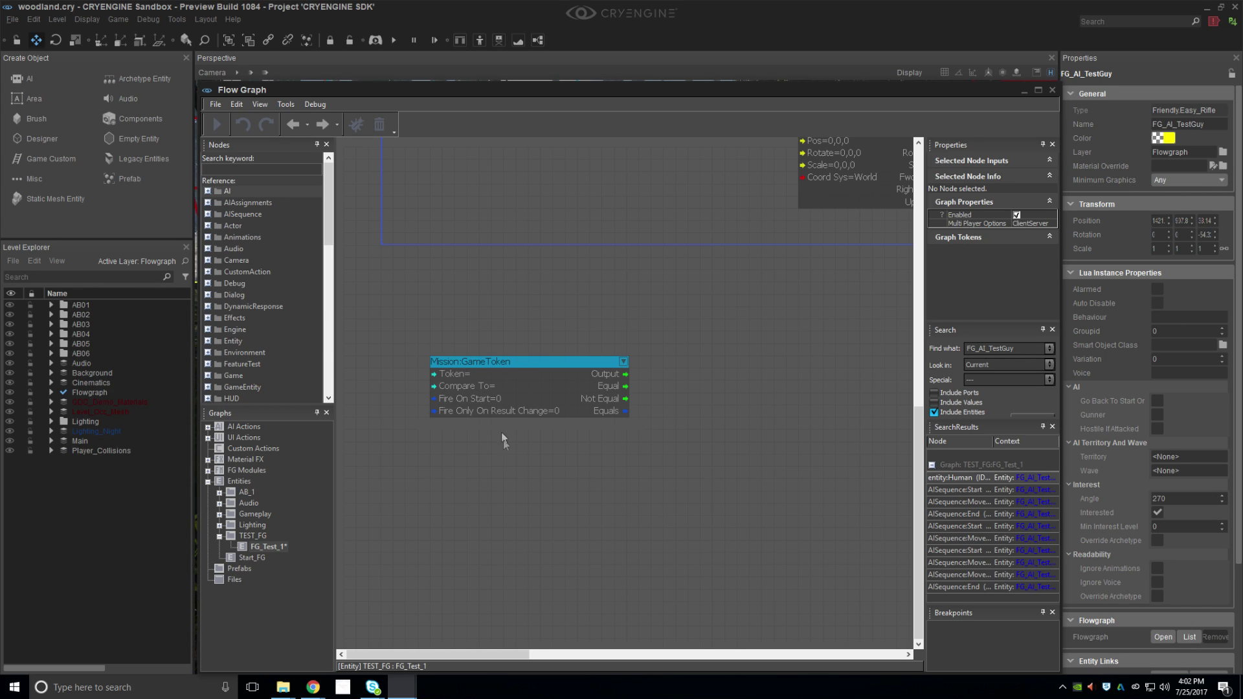
# - Add a Mission:GameTokenSet node and place it directly above the Mission:GameToken node
pyautogui.rightClick(472, 434)
pyautogui.moveTo(531, 443)
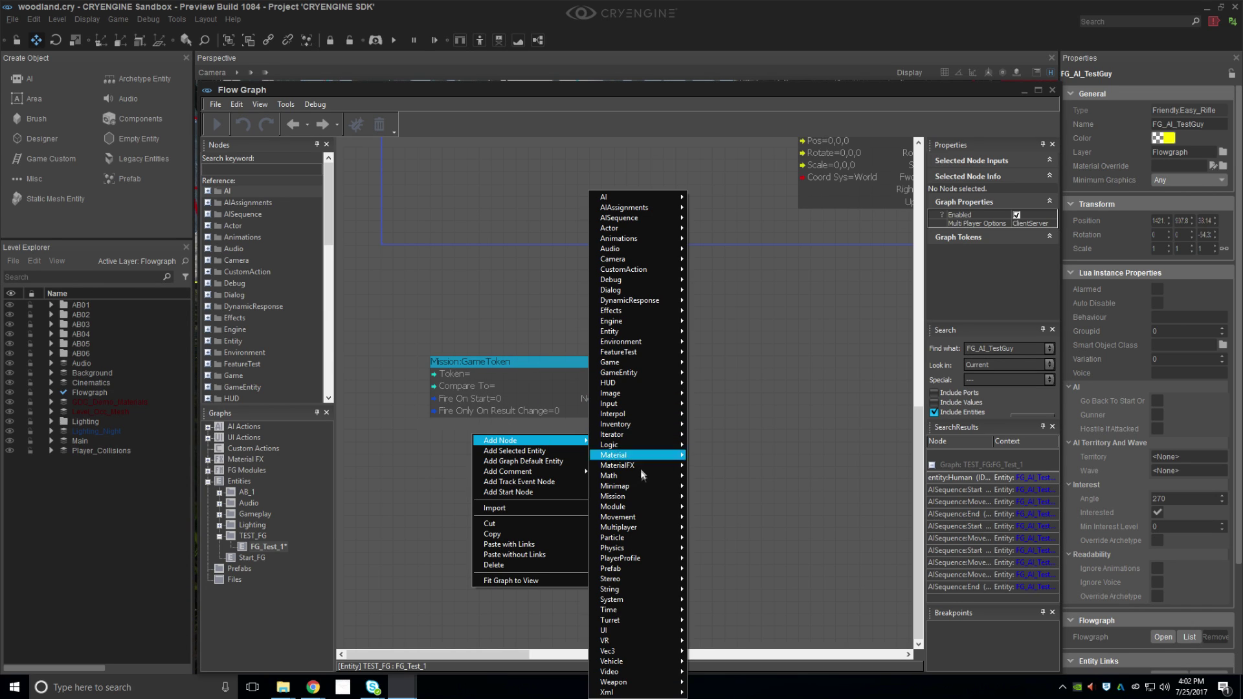
pyautogui.moveTo(618, 496)
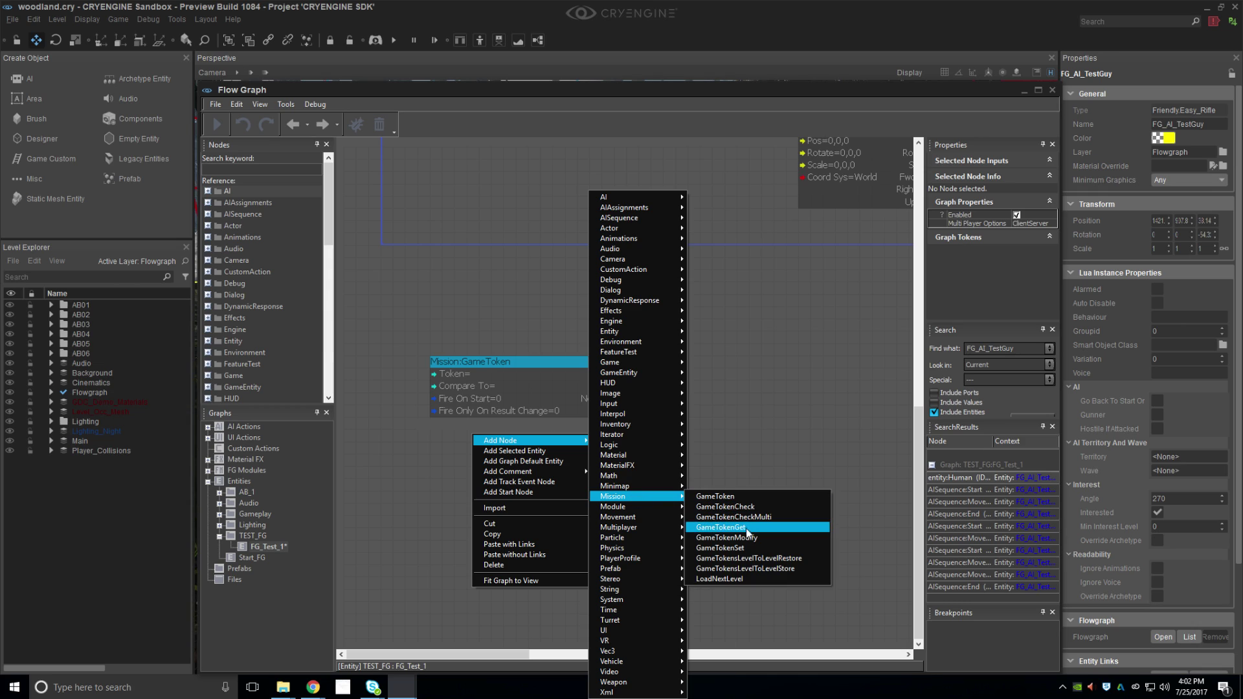
pyautogui.click(741, 552)
pyautogui.moveTo(521, 463); pyautogui.dragTo(485, 340)
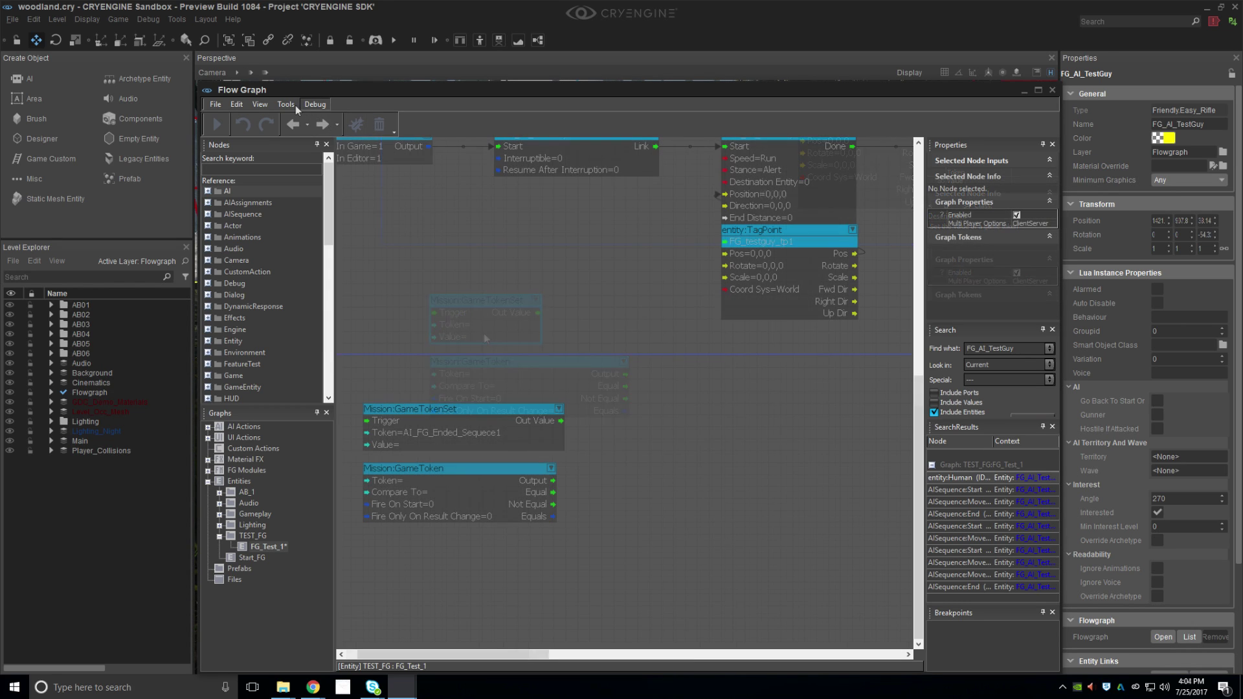
# - Create a Bool graph token named AI_FG_Ended_Sequence1
pyautogui.click(286, 104)
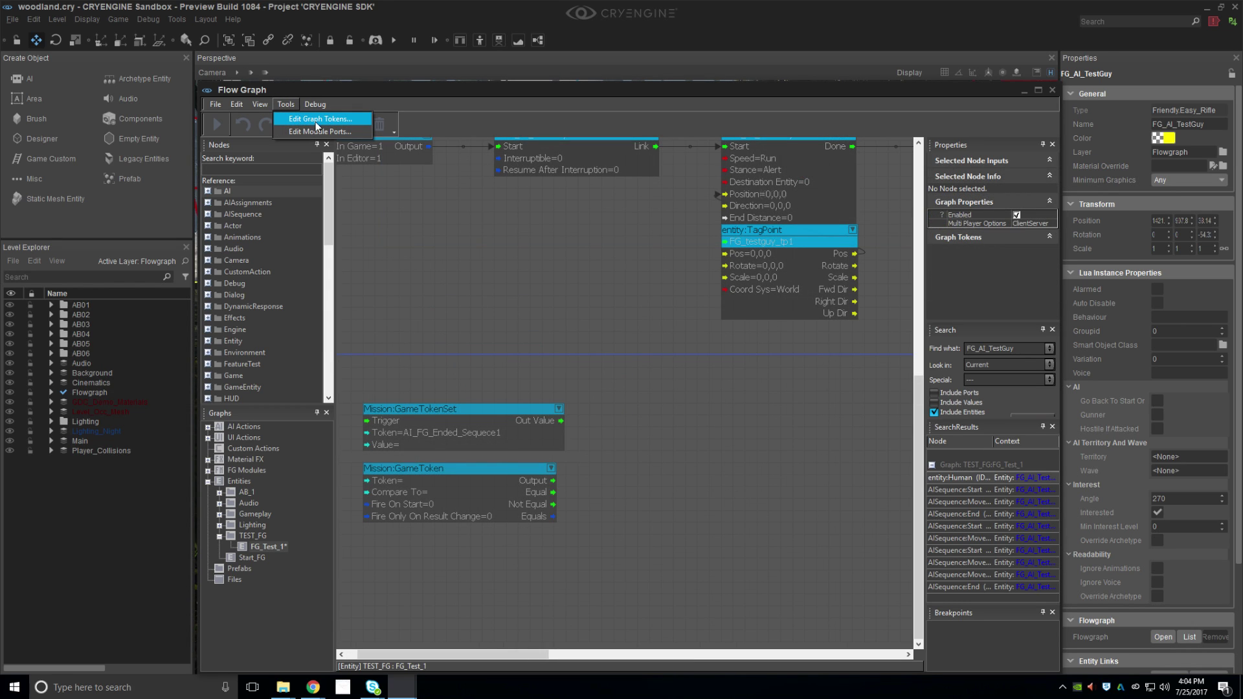
pyautogui.click(321, 122)
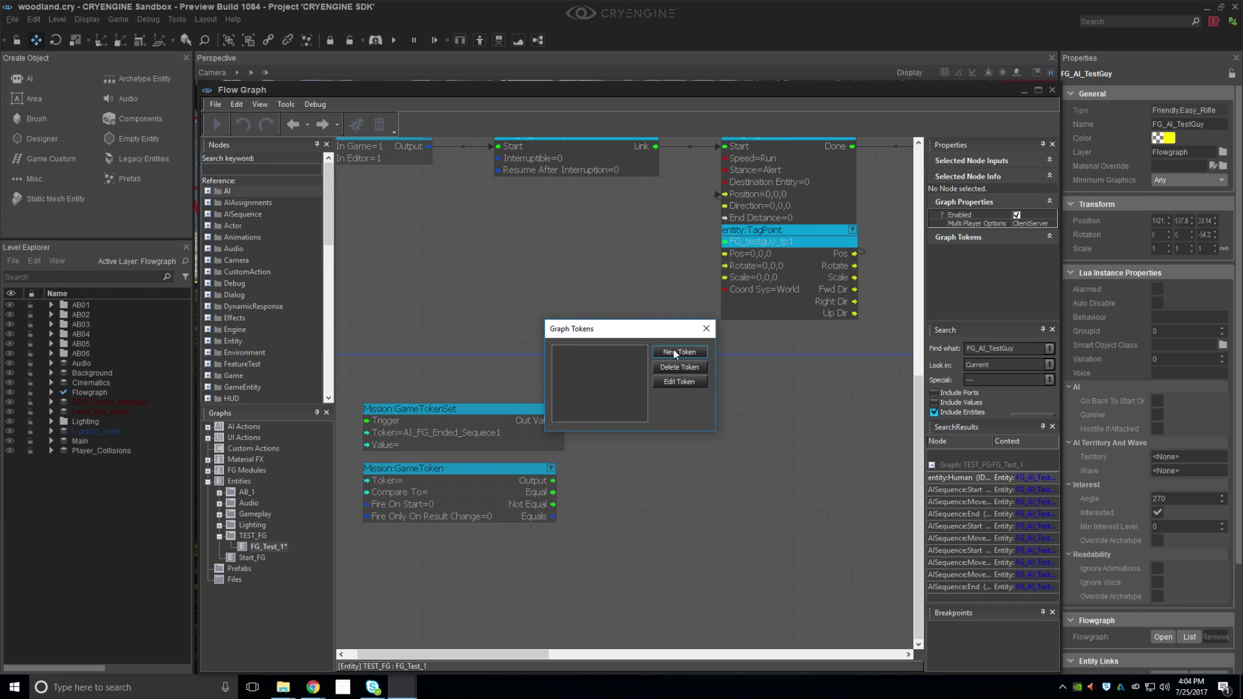
pyautogui.click(673, 352)
pyautogui.write('AI_FG_')
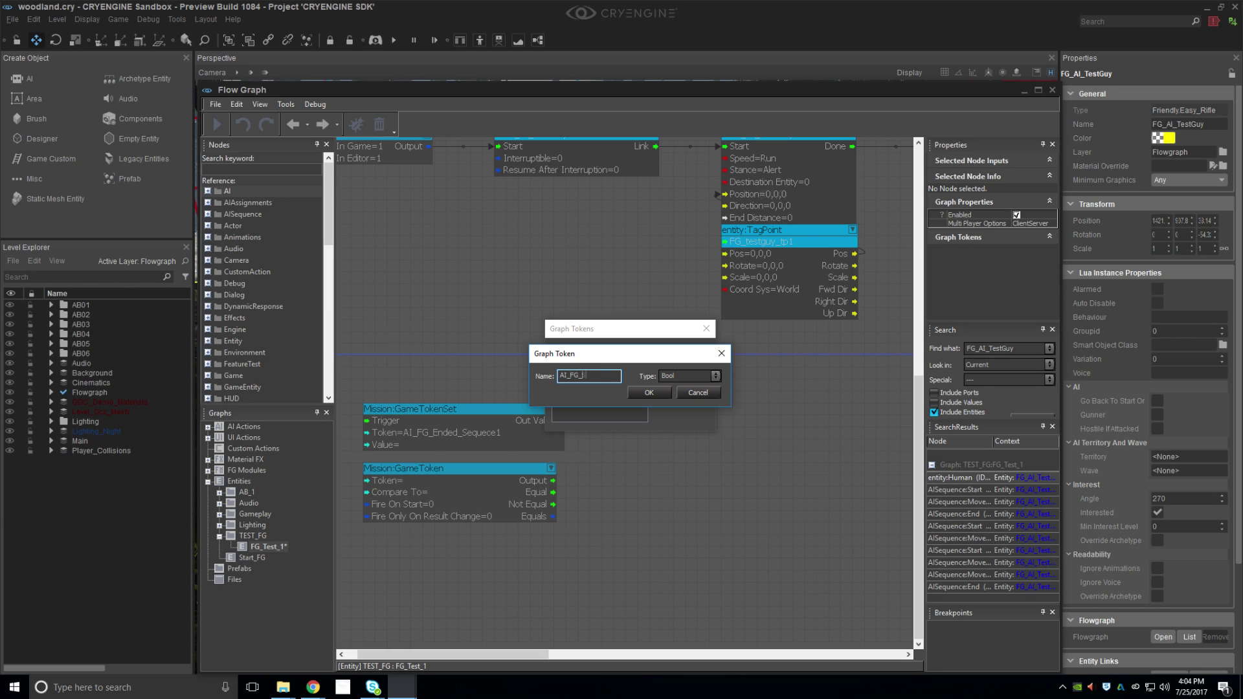
pyautogui.write('Ended_Sequence1')
pyautogui.click(654, 392)
# - Create a second Bool graph token named AI_FG_Ended_Sequence2 and finish editing the graph tokens
pyautogui.click(676, 351)
pyautogui.press('BackSpace')
pyautogui.write('2')
pyautogui.press('Return')
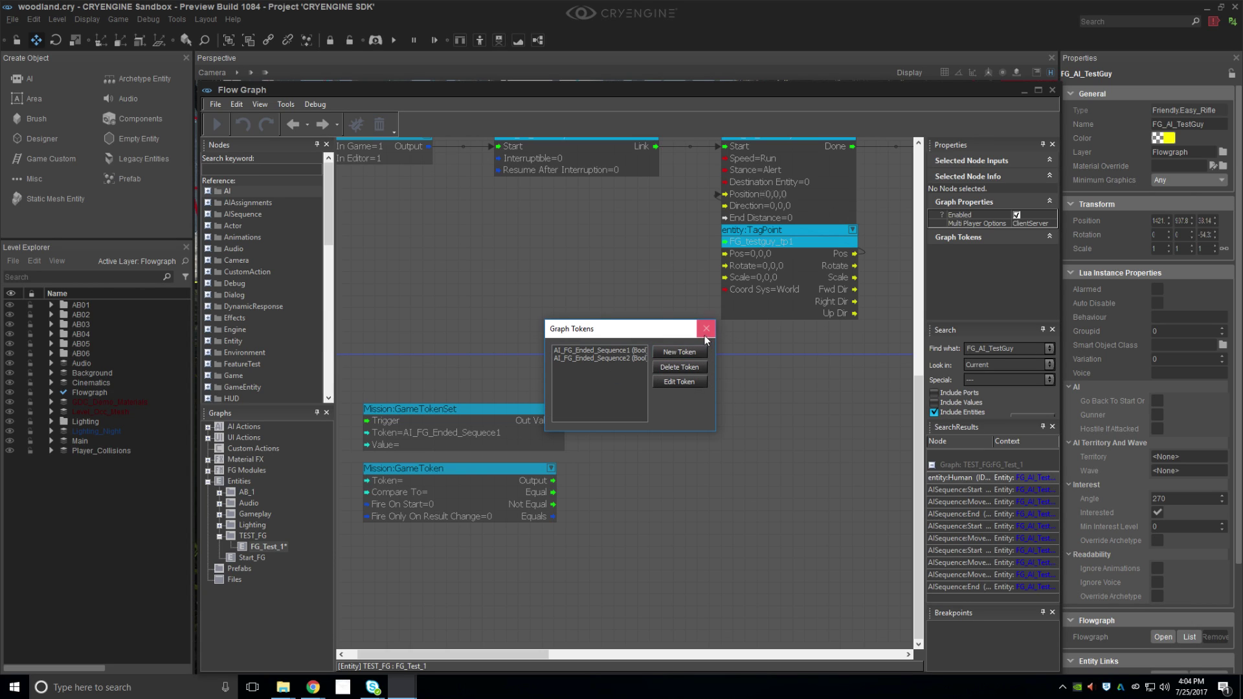
pyautogui.click(706, 329)
# - Clear the Token value of the Mission:GameTokenSet node and bring up the node's input properties
pyautogui.doubleClick(476, 433)
pyautogui.press('BackSpace')
pyautogui.click(605, 453)
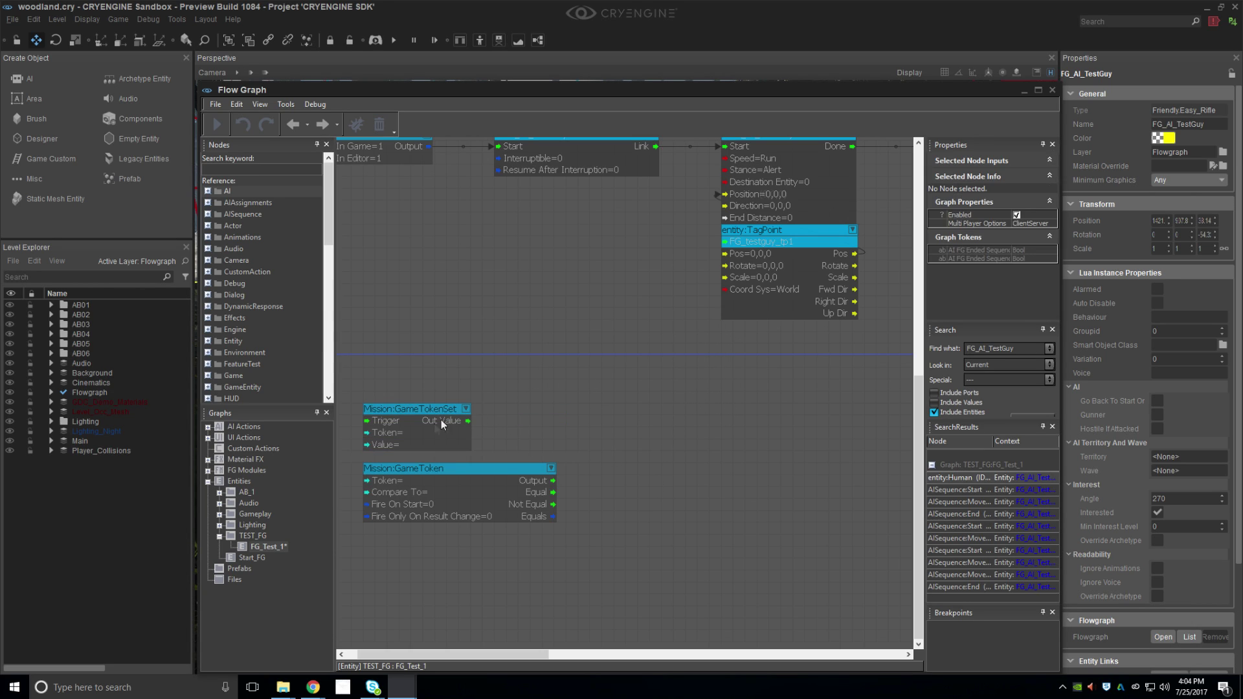
pyautogui.click(441, 419)
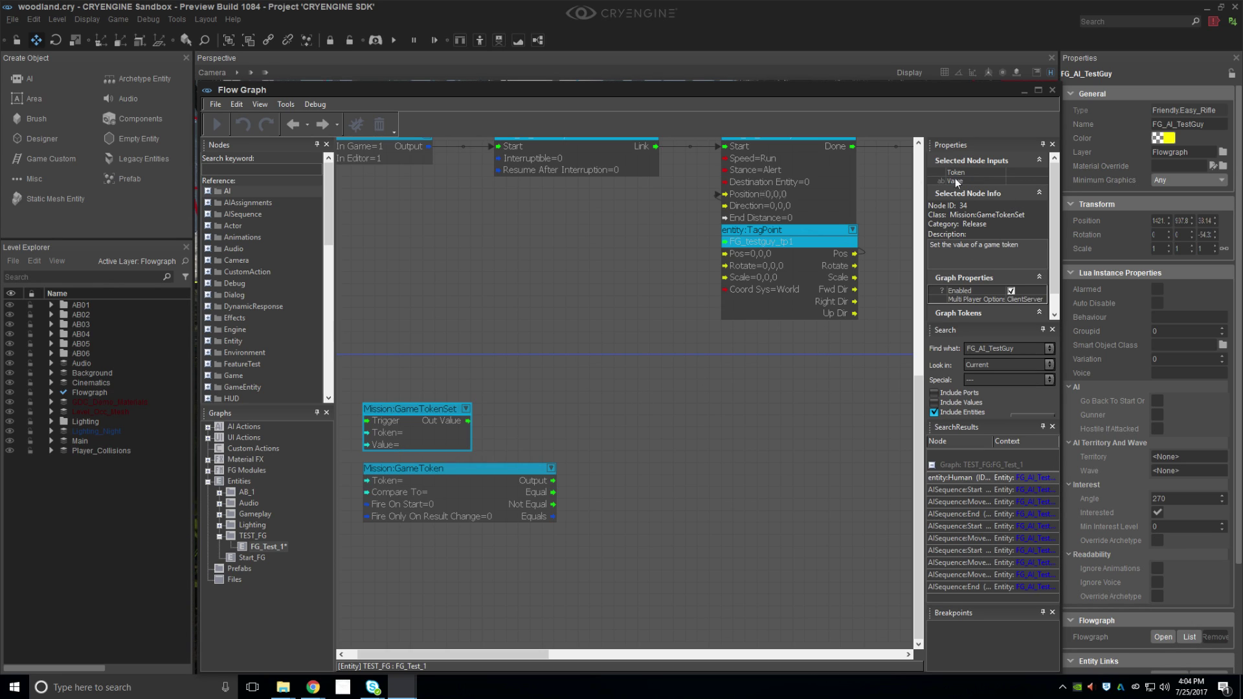
# - Assign the graph token AI_FG_Ended_Sequence1 to the Token input of the Mission:GameTokenSet node
pyautogui.click(453, 437)
pyautogui.click(455, 441)
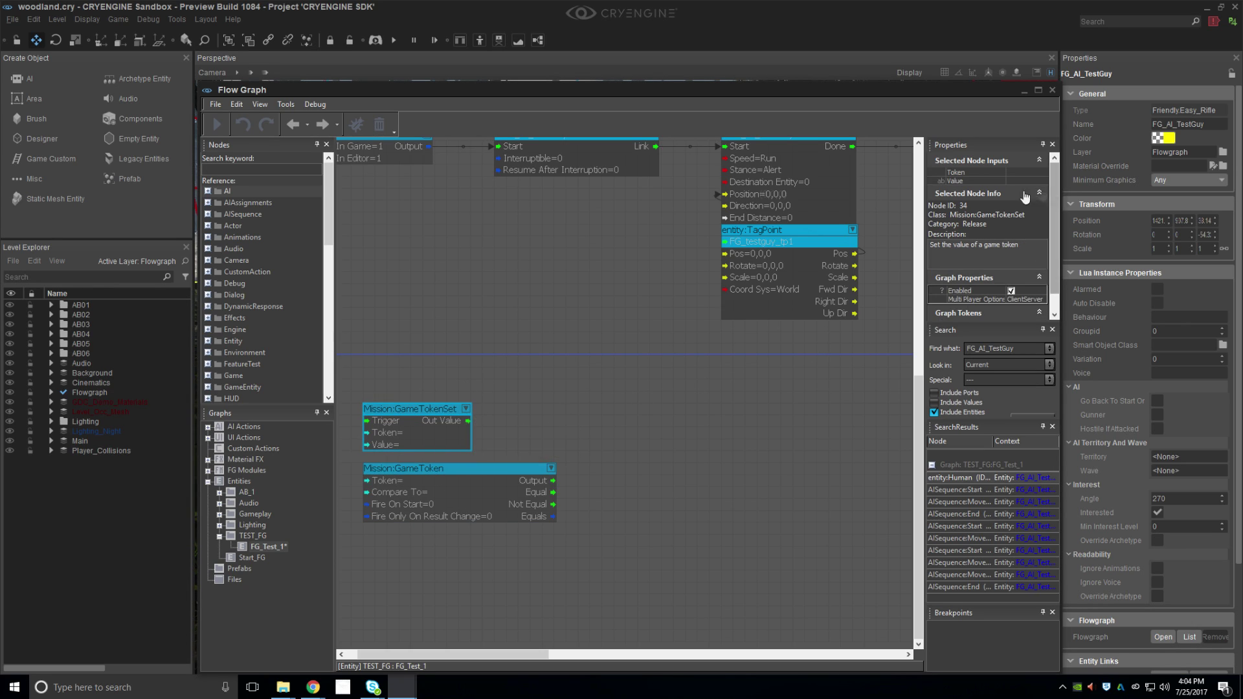
pyautogui.click(1042, 172)
pyautogui.click(1042, 173)
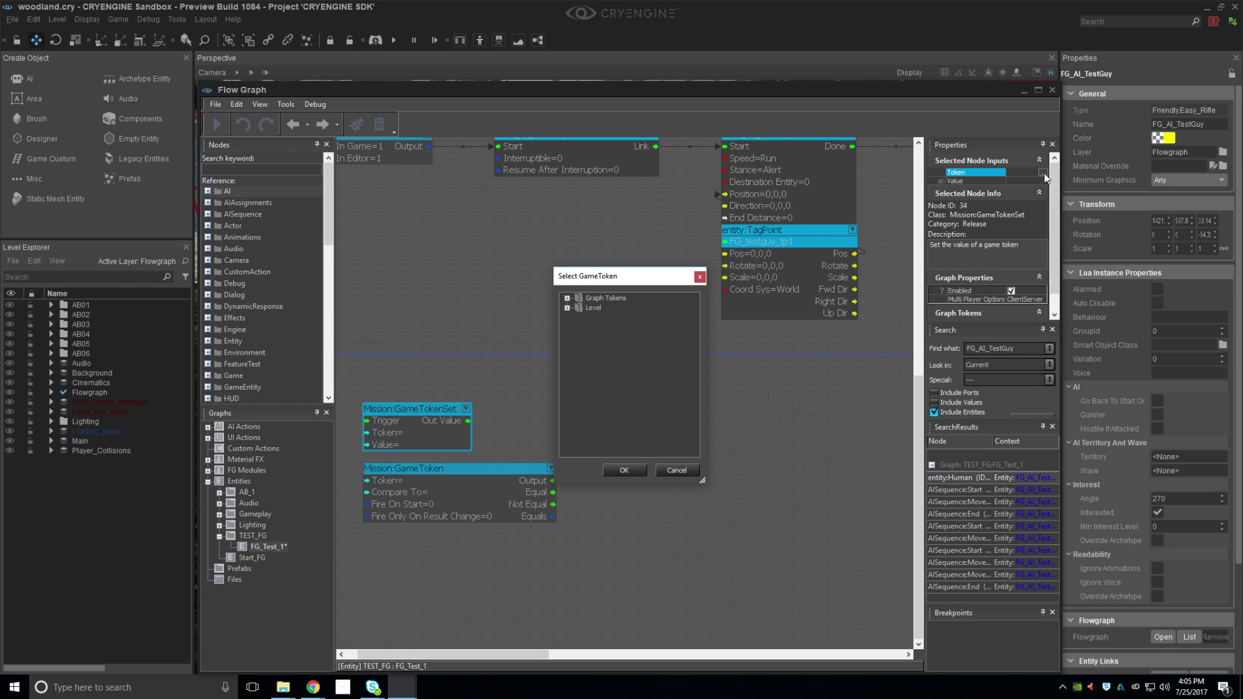
pyautogui.click(569, 300)
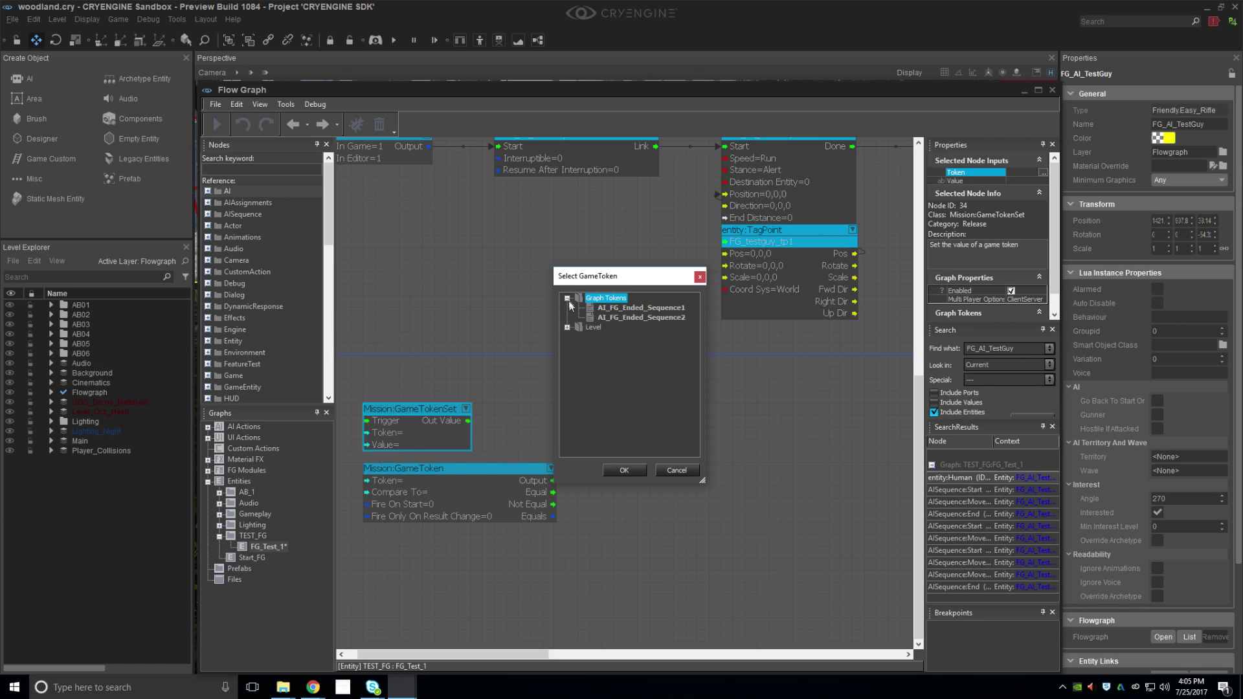
pyautogui.click(619, 308)
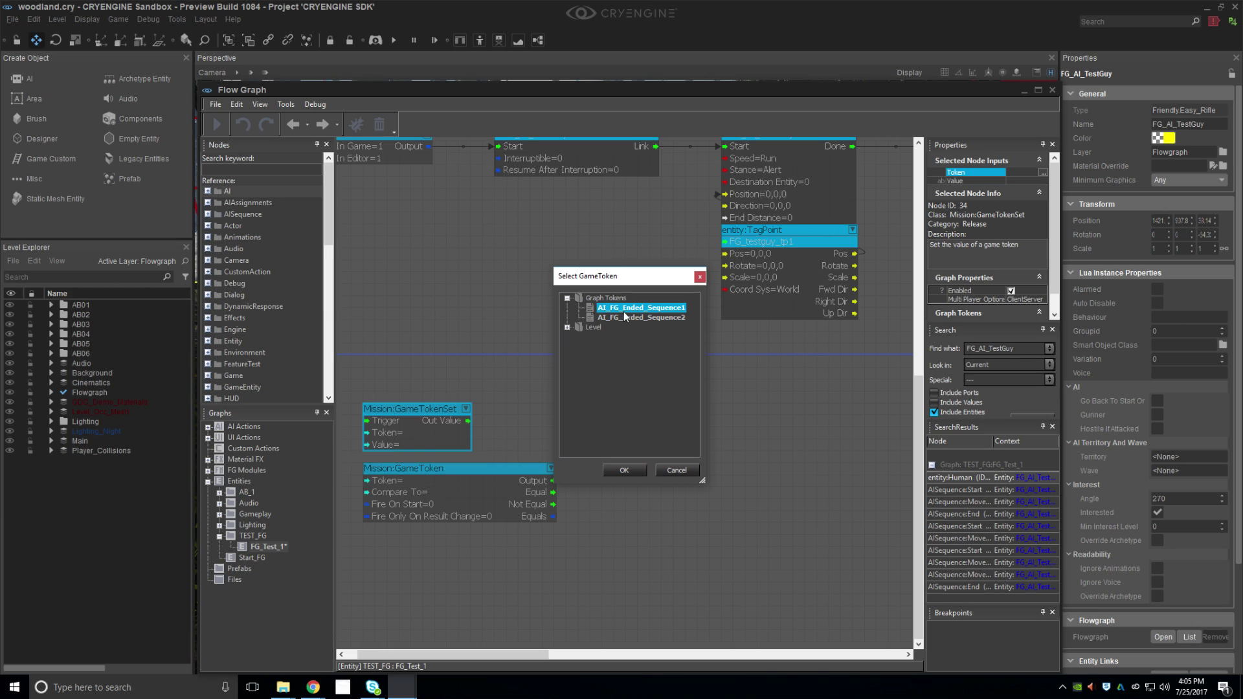
pyautogui.click(624, 470)
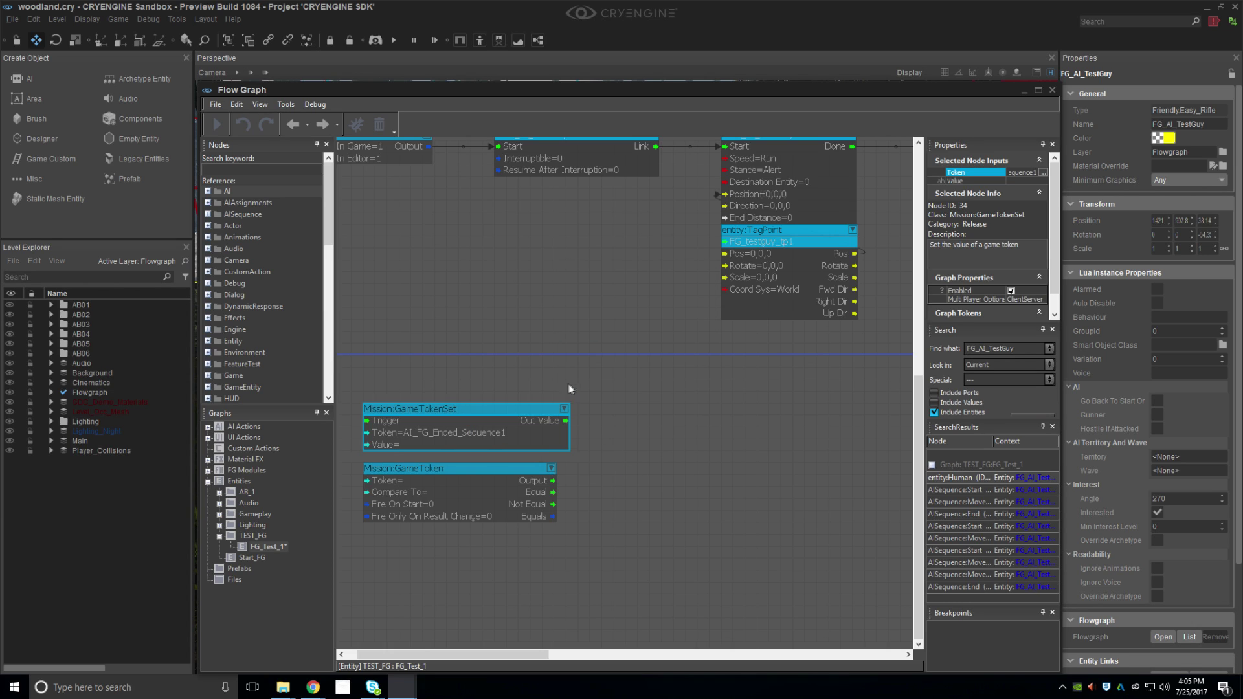
# - Set the Value input of the Mission:GameTokenSet node to true
pyautogui.click(422, 457)
pyautogui.moveTo(422, 458); pyautogui.dragTo(485, 445, button='right')
pyautogui.doubleClick(460, 433)
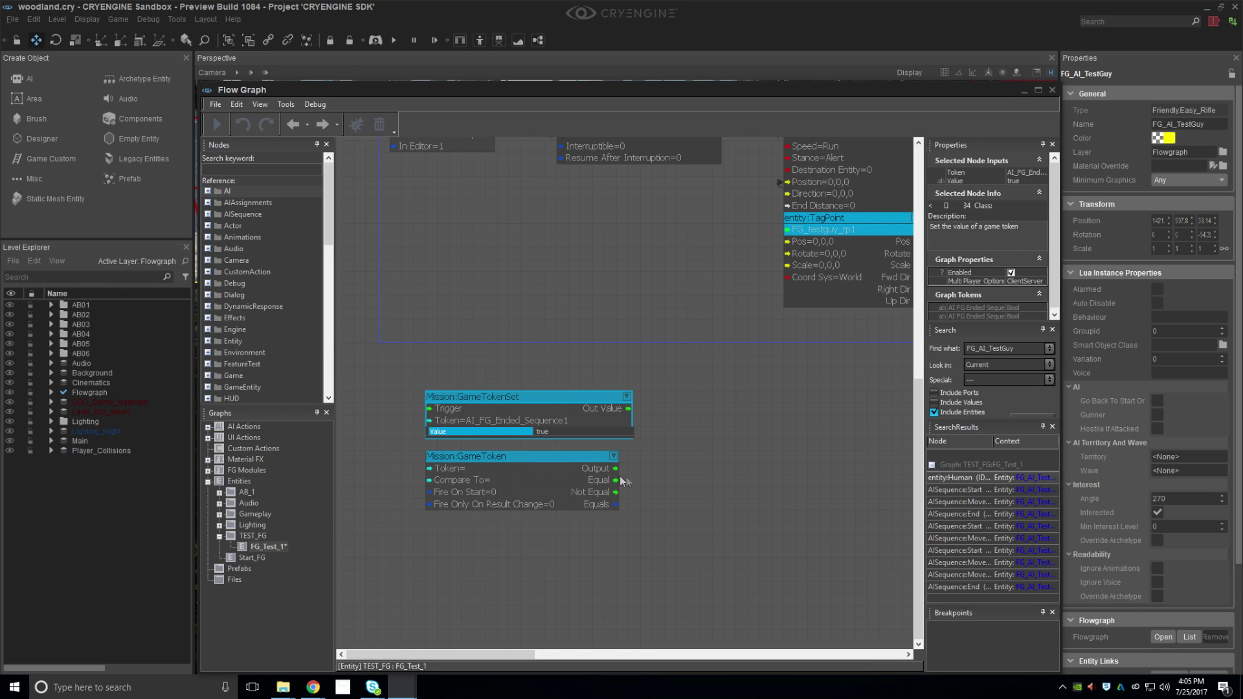
pyautogui.click(782, 538)
# - Assign the graph token AI_FG_Ended_Sequence1 to the Mission:GameToken node and set its Compare To input to true
pyautogui.click(473, 478)
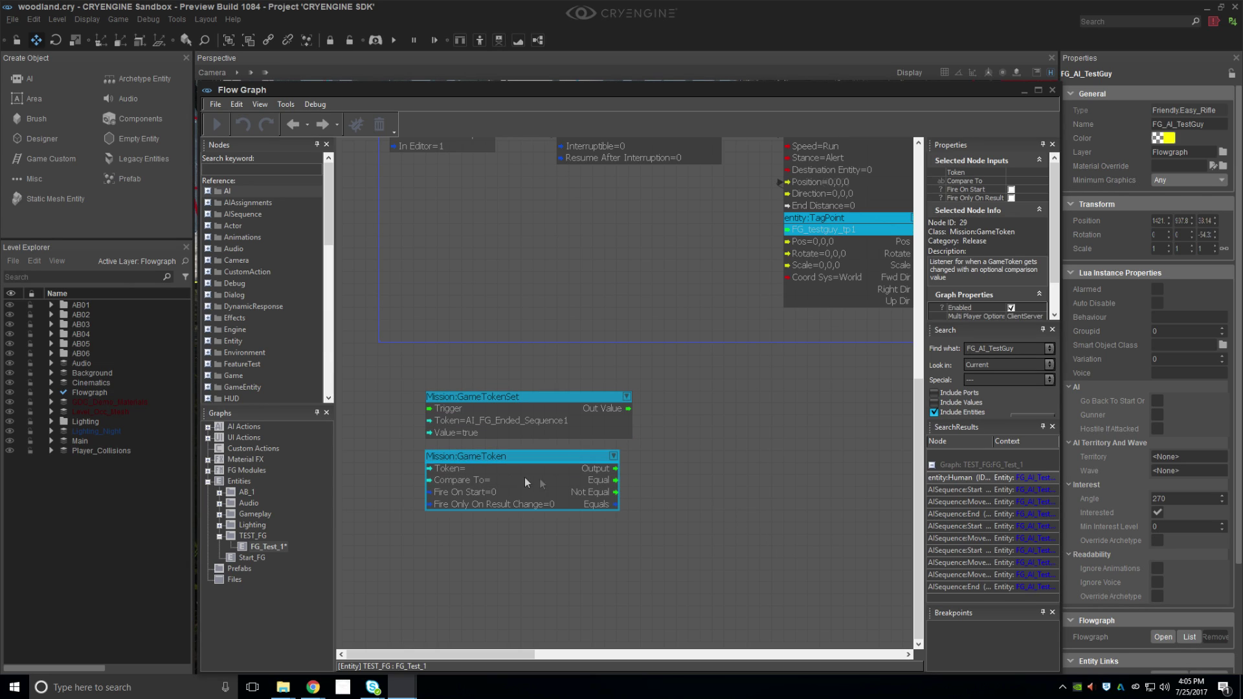
pyautogui.click(1044, 172)
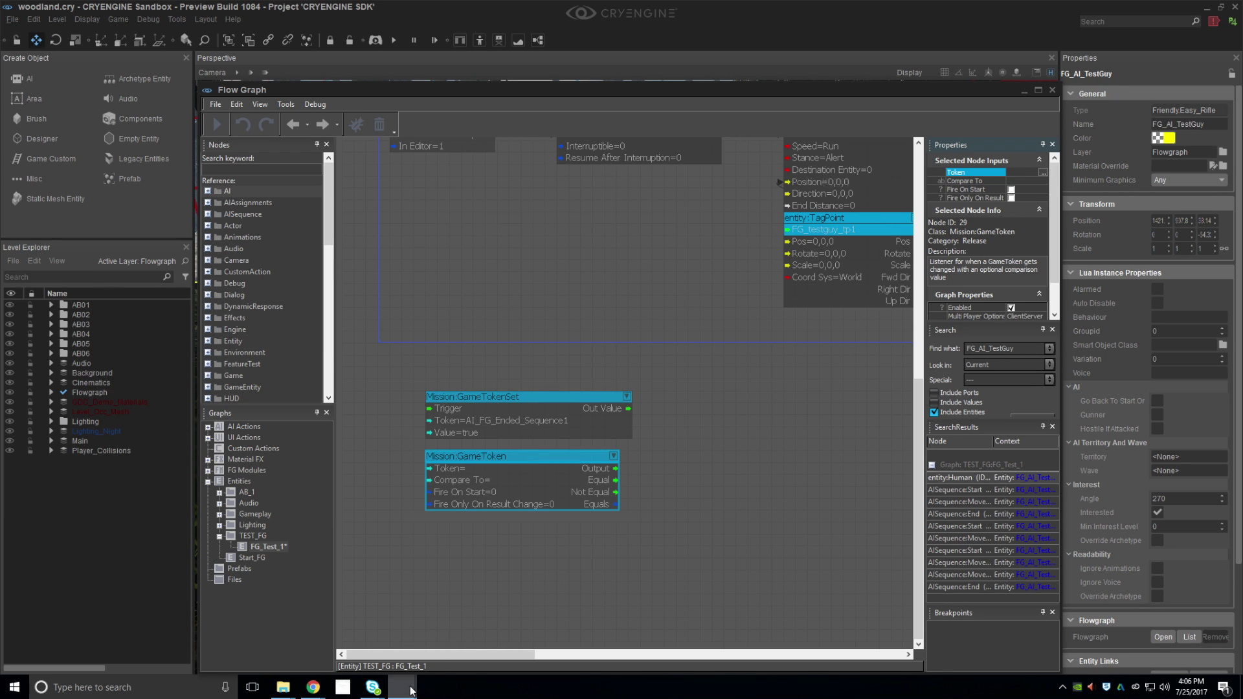
pyautogui.moveTo(402, 686)
pyautogui.click(392, 664)
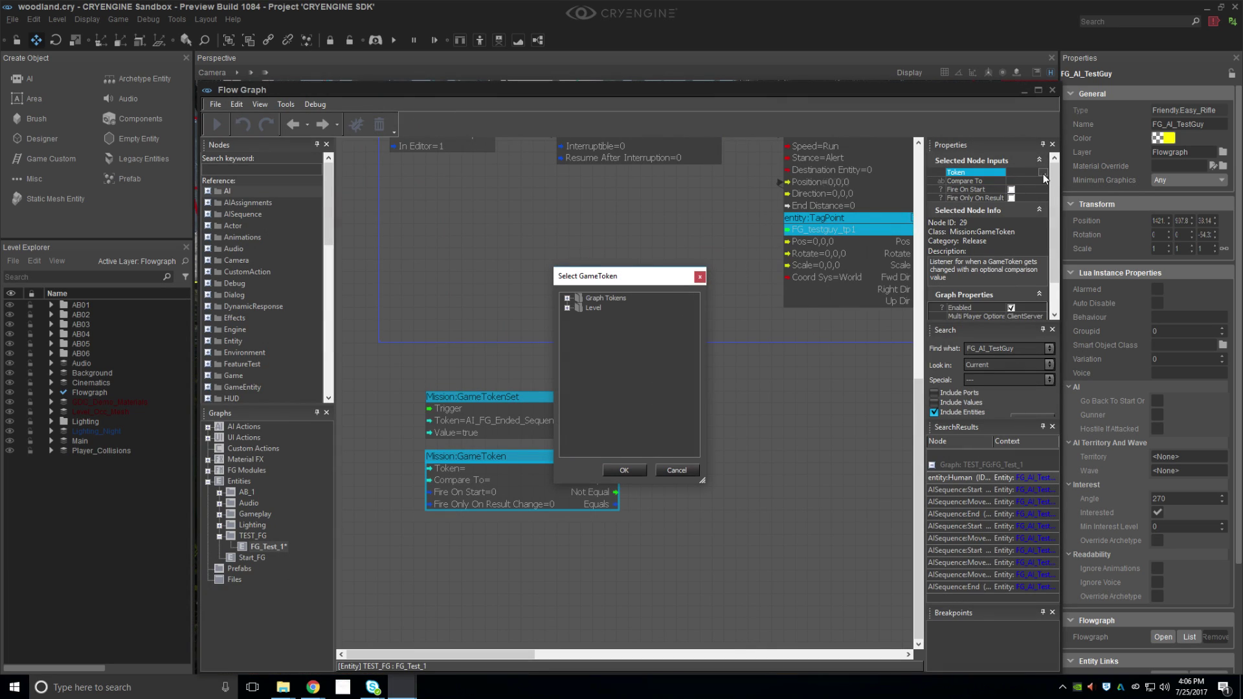
pyautogui.click(567, 297)
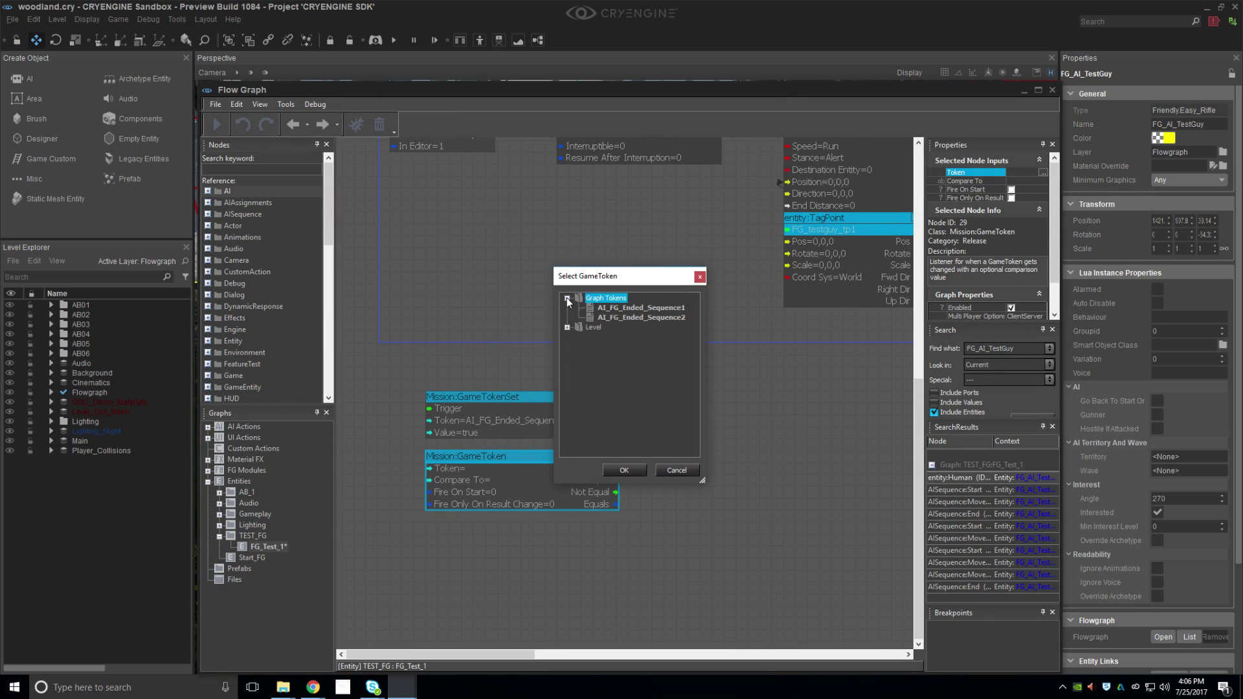
pyautogui.click(623, 308)
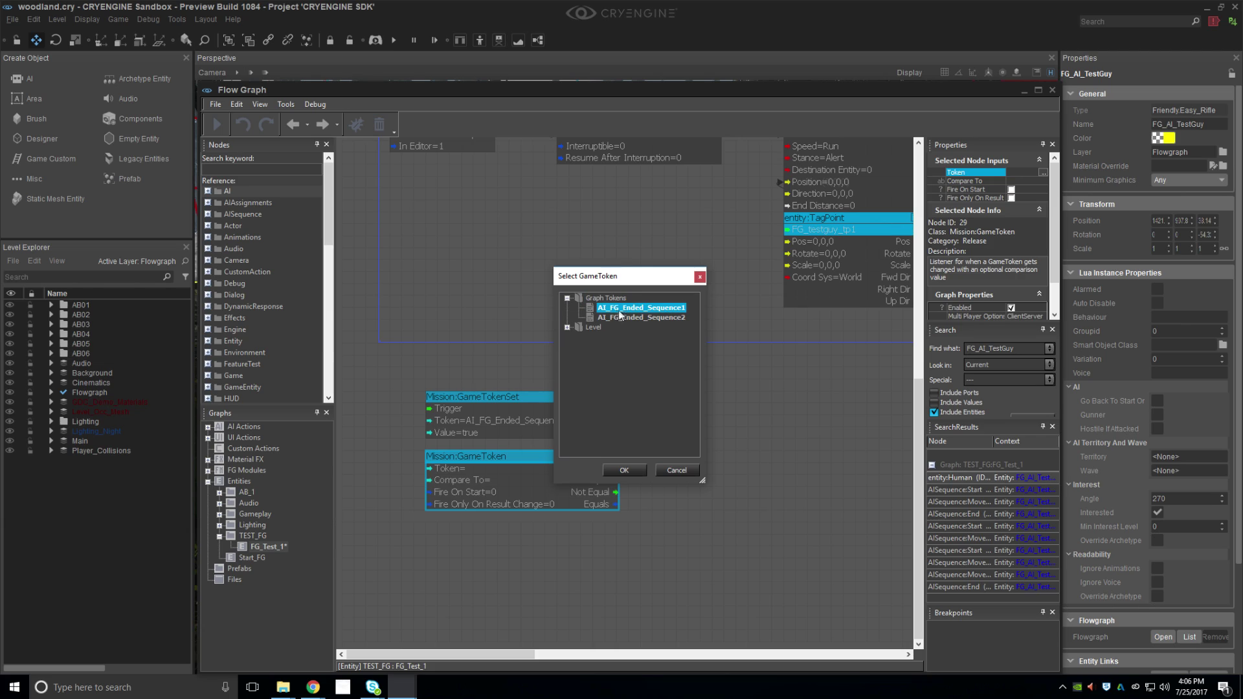
pyautogui.click(625, 471)
pyautogui.doubleClick(491, 481)
pyautogui.write('true')
pyautogui.press('Return')
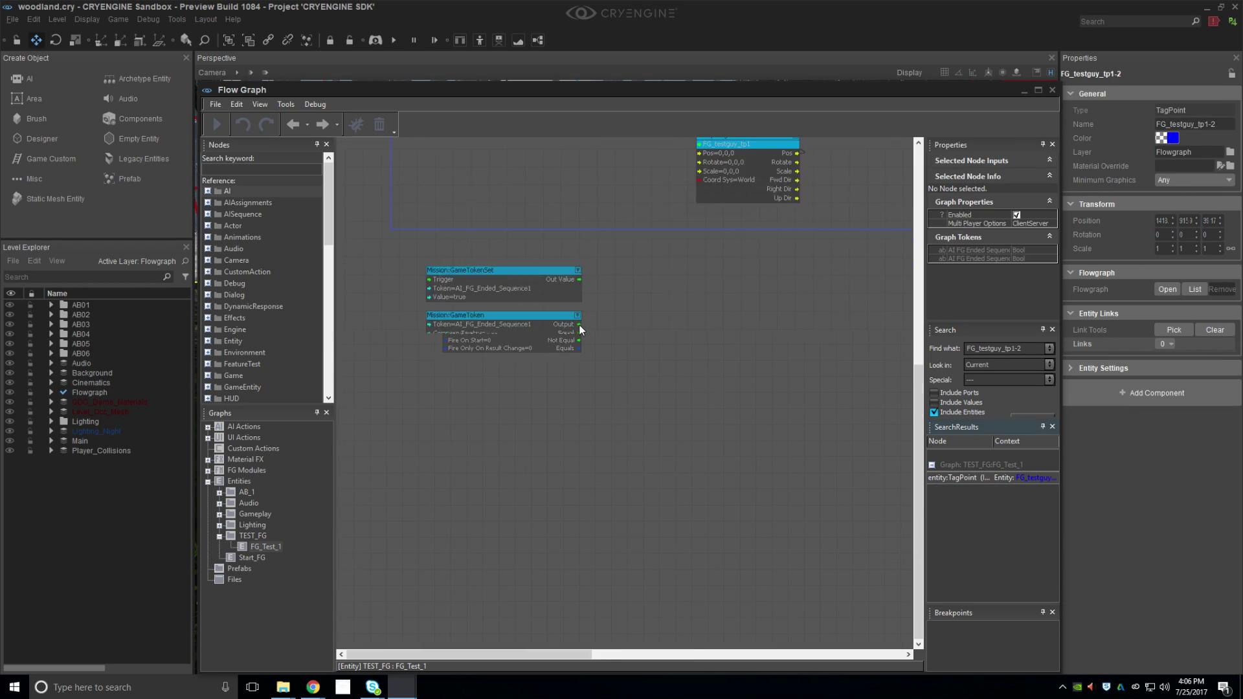
# - Duplicate the Mission:GameTokenSet and Mission:GameToken nodes and place the copies directly below the originals
pyautogui.scroll(2, 578, 324)
pyautogui.moveTo(640, 432); pyautogui.dragTo(339, 211)
pyautogui.moveTo(500, 345); pyautogui.dragTo(695, 379)
pyautogui.click(593, 429)
pyautogui.moveTo(672, 499); pyautogui.dragTo(585, 482, button='middle')
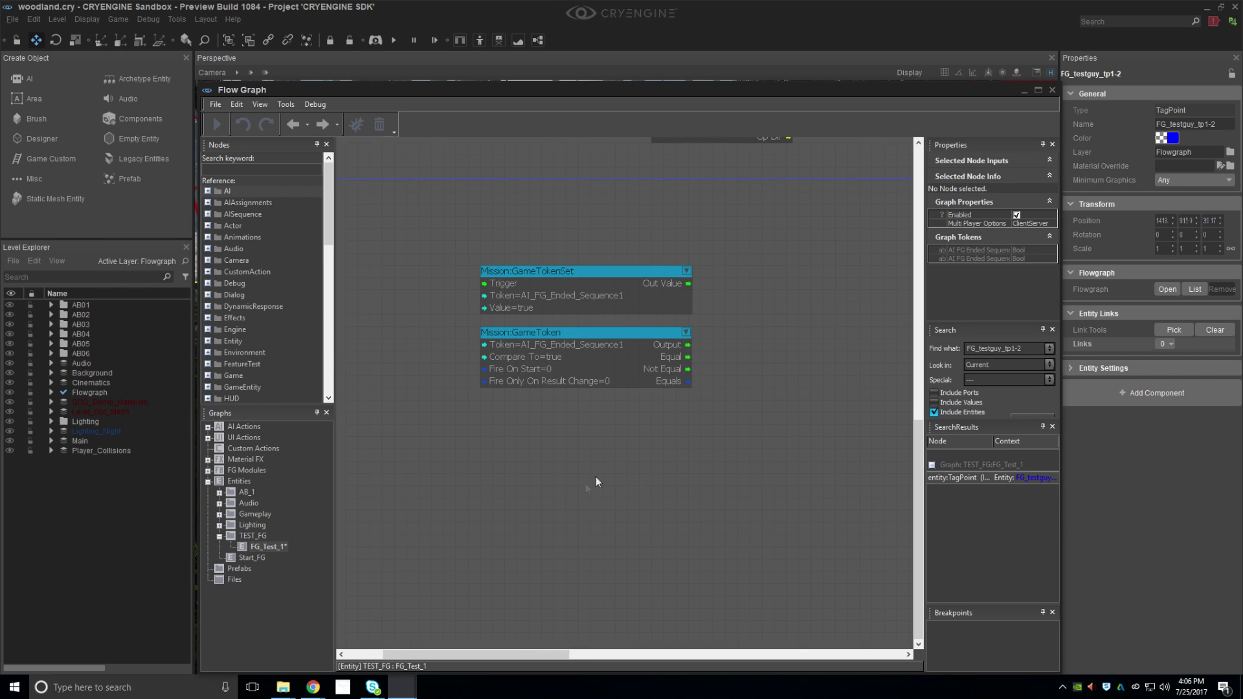
pyautogui.moveTo(478, 466); pyautogui.dragTo(479, 374, button='middle')
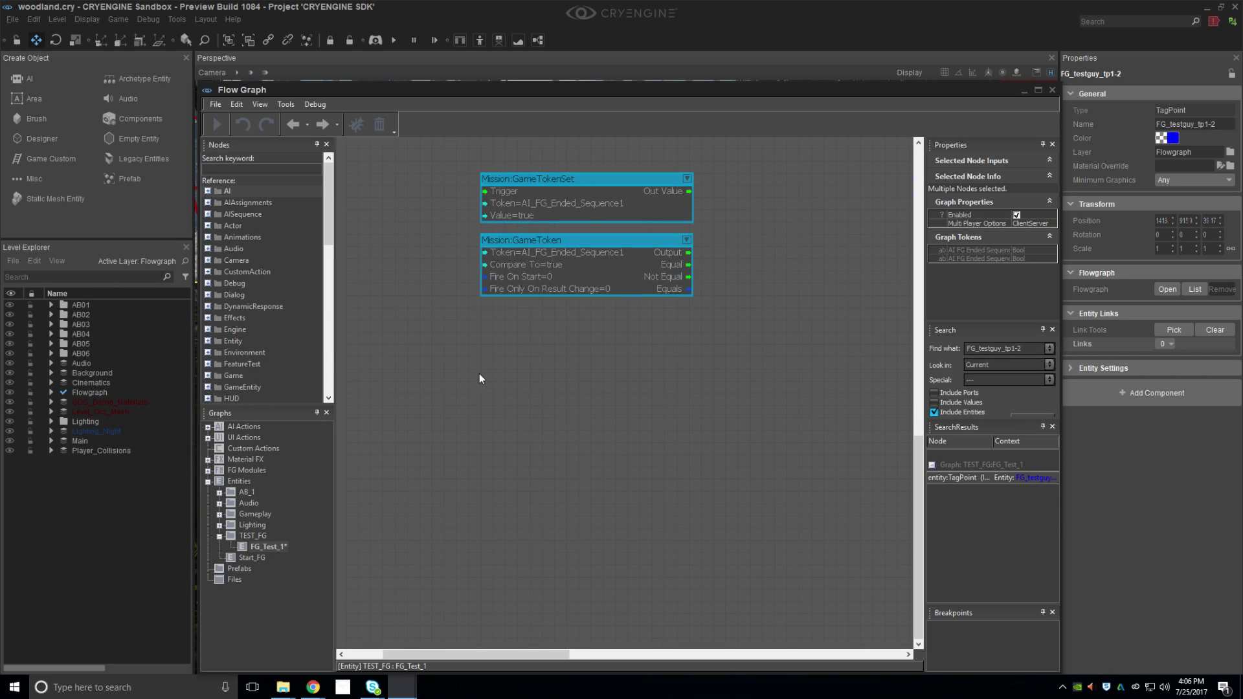
pyautogui.hotkey('ctrl', 'v')
# - Change the Token input of both copied nodes to AI_FG_Ended_Sequence2
pyautogui.click(619, 365)
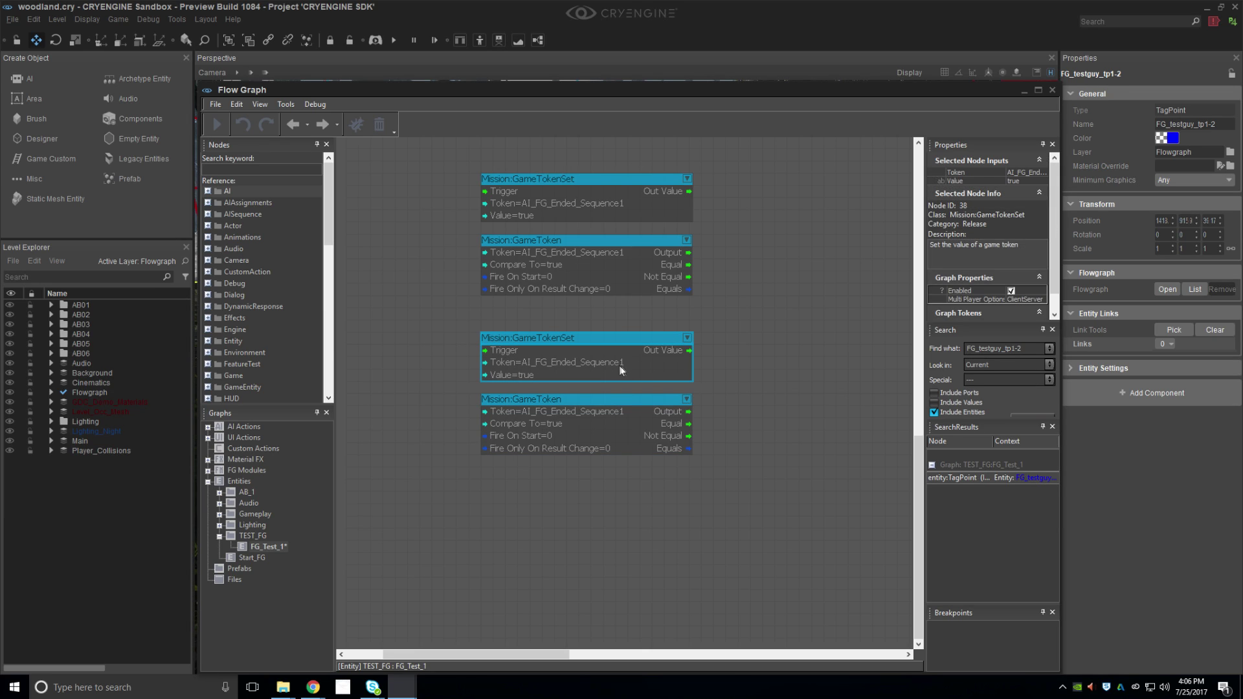
pyautogui.doubleClick(619, 365)
pyautogui.click(667, 362)
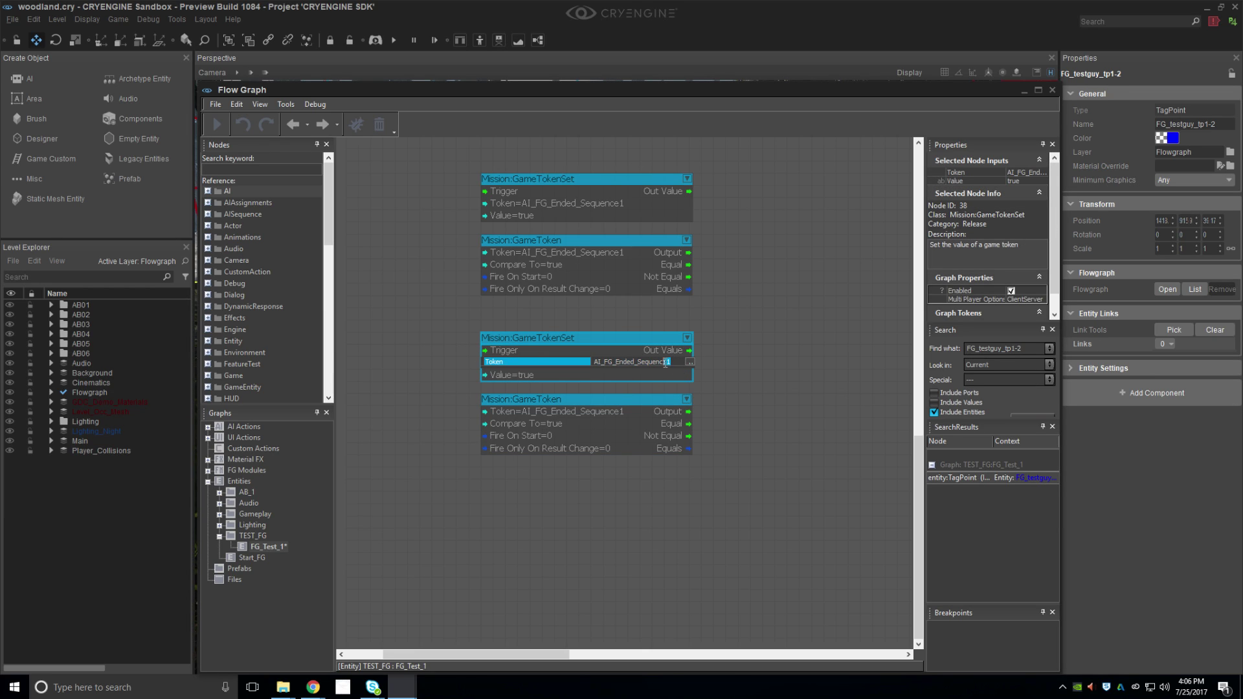
pyautogui.press('BackSpace')
pyautogui.write('2')
pyautogui.click(718, 438)
pyautogui.doubleClick(608, 412)
pyautogui.click(669, 411)
pyautogui.press('BackSpace')
pyautogui.write('2')
pyautogui.click(651, 518)
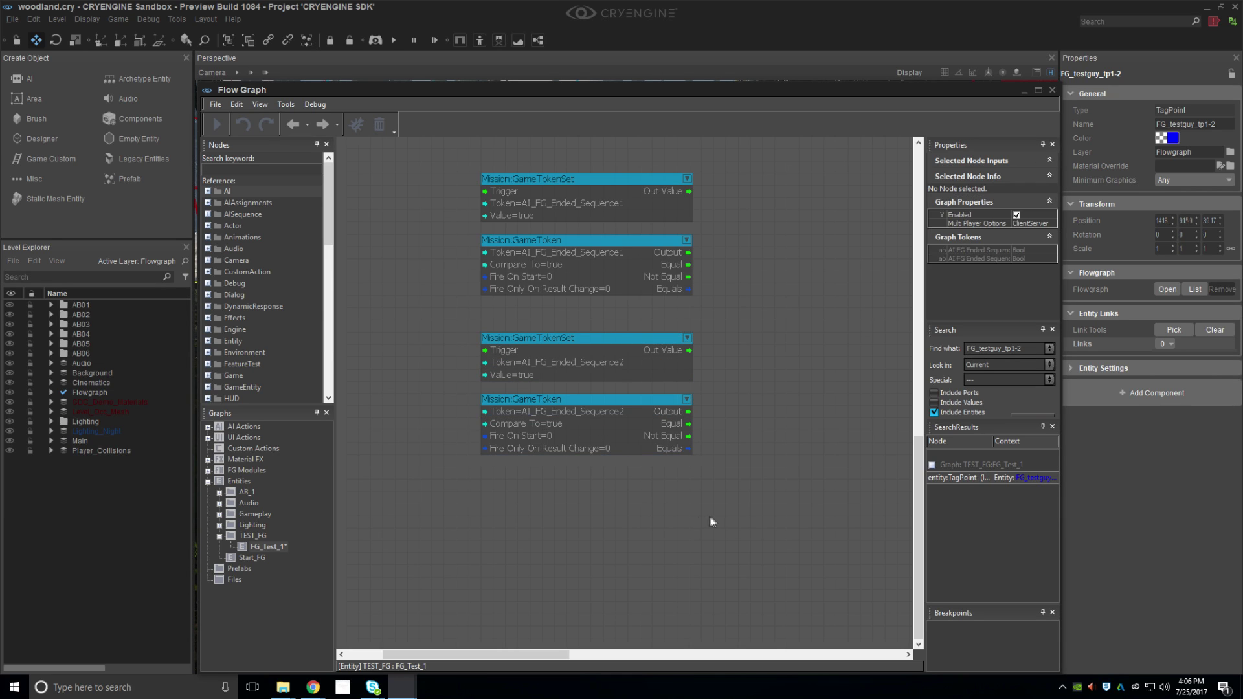
# - Move the AI_FG_Ended_Sequence1 GameTokenSet node under the first Debug:Log and link the first AISequence:End node's Done output to its Trigger
pyautogui.scroll(-2, 710, 519)
pyautogui.moveTo(705, 340); pyautogui.dragTo(647, 464, button='right')
pyautogui.moveTo(550, 400); pyautogui.dragTo(814, 343)
pyautogui.moveTo(765, 292); pyautogui.dragTo(627, 382, button='right')
pyautogui.moveTo(633, 432); pyautogui.dragTo(768, 328)
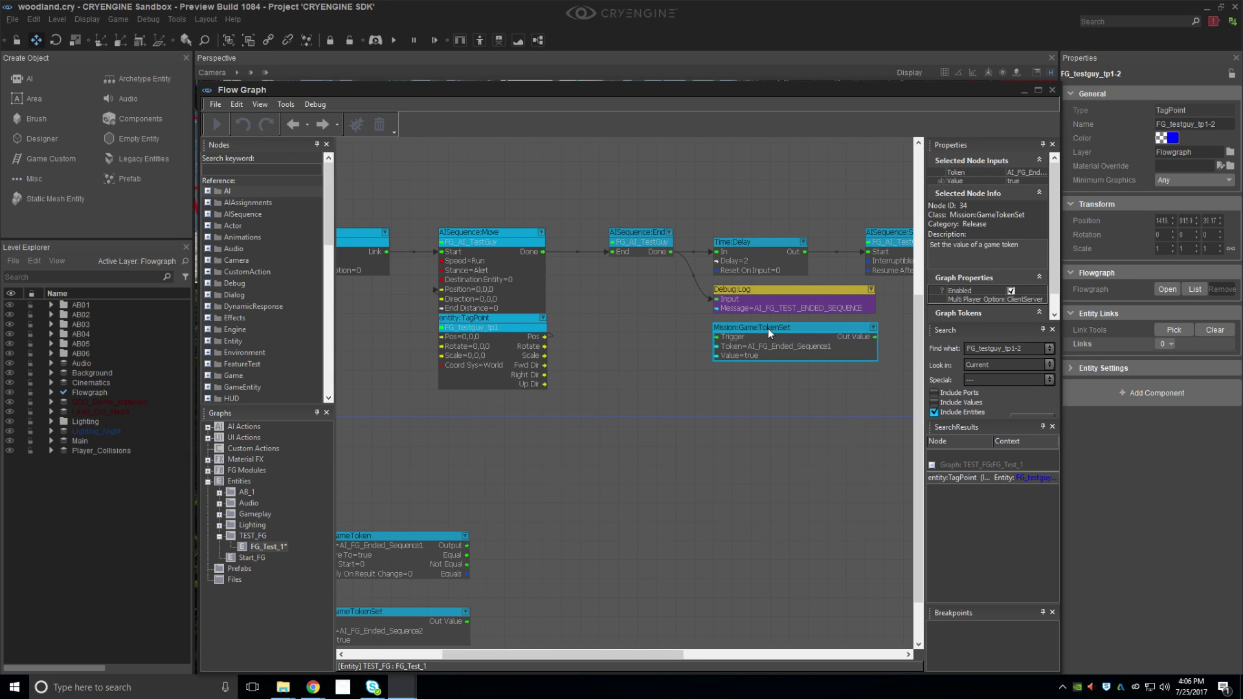
pyautogui.moveTo(669, 253); pyautogui.dragTo(723, 337)
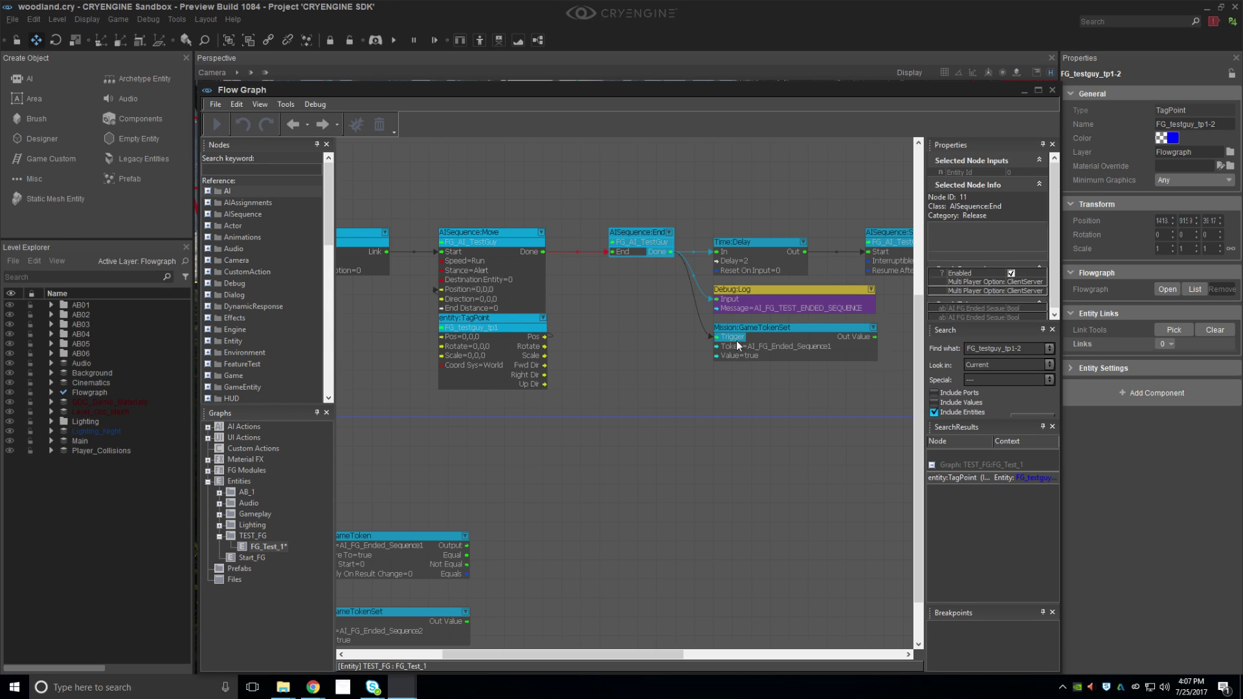
pyautogui.click(724, 441)
# - Move the AI_FG_Ended_Sequence2 GameTokenSet node under the second Debug:Log and link the second AISequence:End node's Done output to its Trigger
pyautogui.scroll(-1, 712, 447)
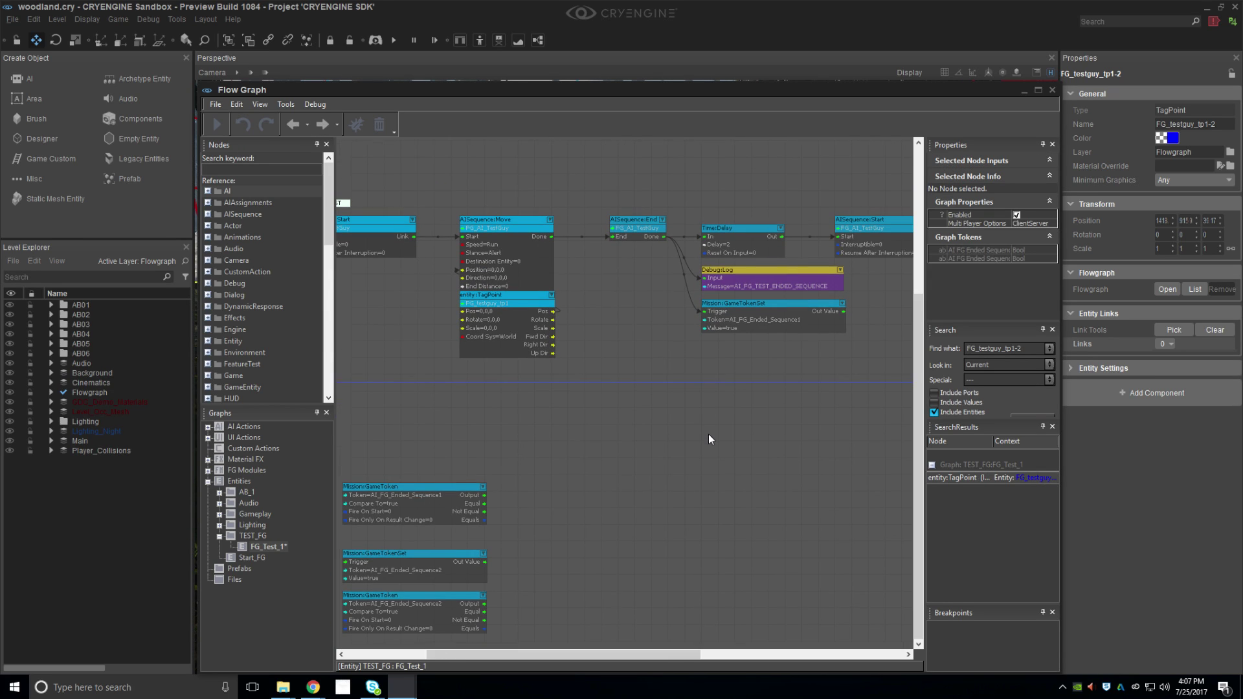
pyautogui.moveTo(708, 435); pyautogui.dragTo(711, 418, button='middle')
pyautogui.moveTo(442, 559); pyautogui.dragTo(824, 435)
pyautogui.moveTo(725, 373); pyautogui.dragTo(426, 415, button='middle')
pyautogui.moveTo(524, 457); pyautogui.dragTo(716, 311)
pyautogui.click(613, 342)
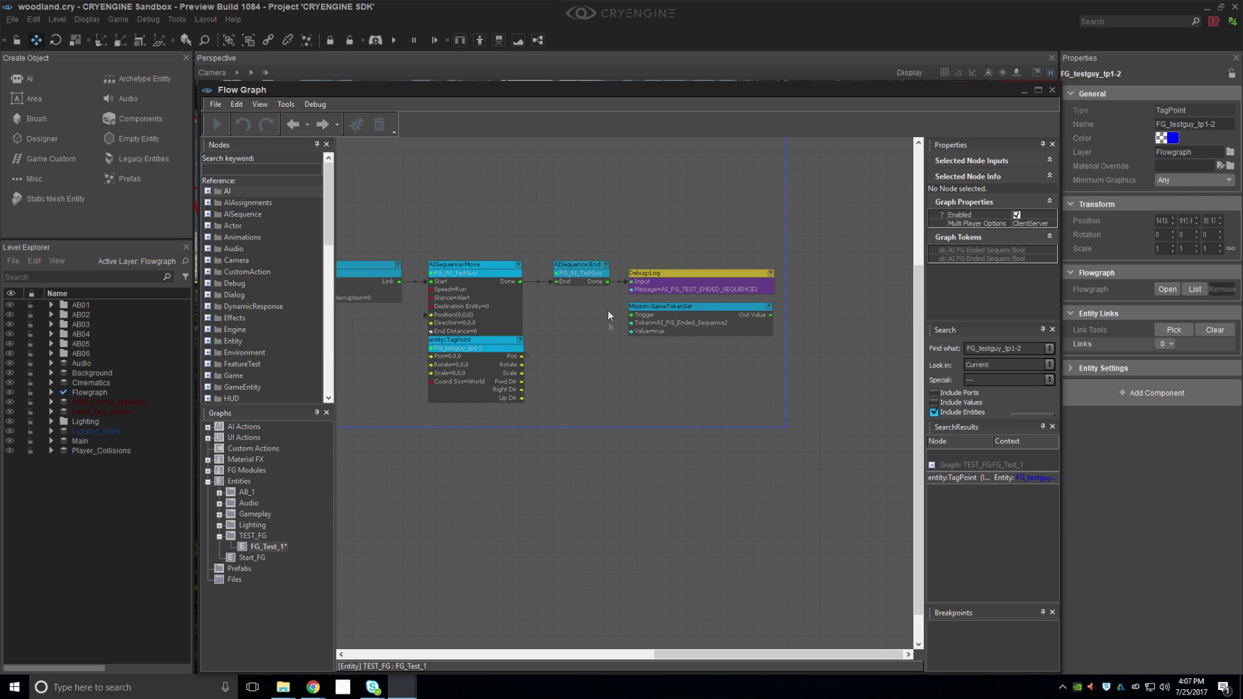
pyautogui.scroll(2, 614, 342)
pyautogui.moveTo(608, 277); pyautogui.dragTo(643, 323)
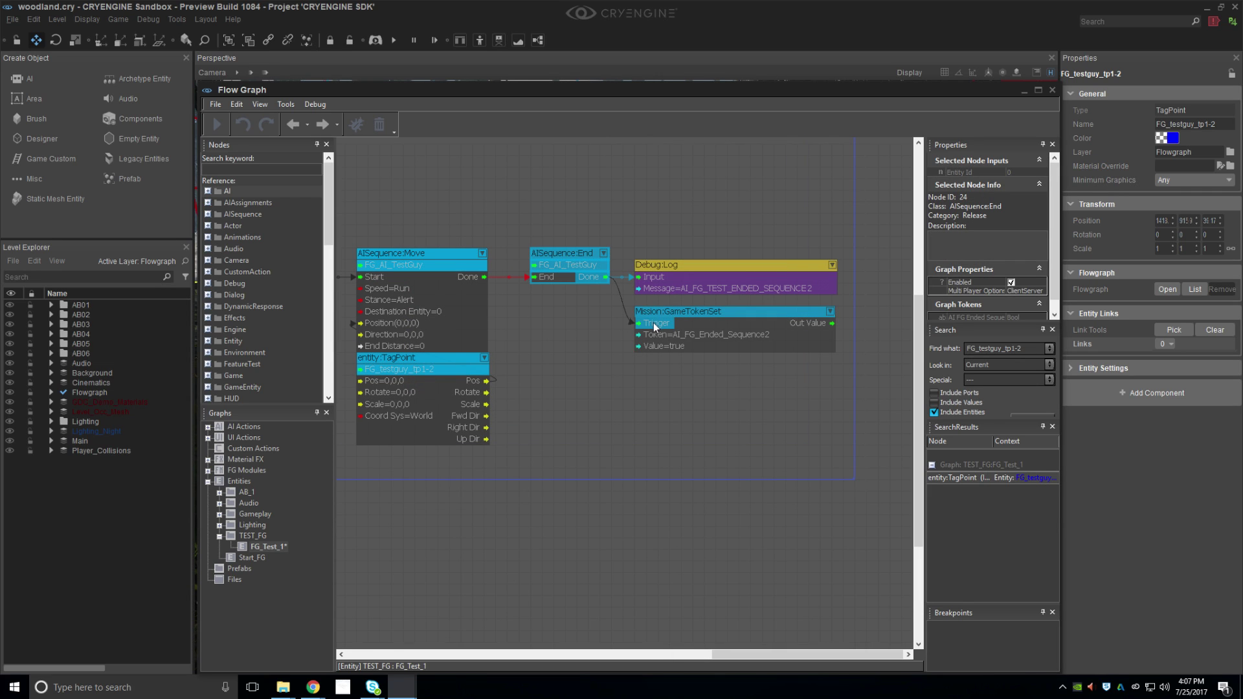
pyautogui.click(712, 362)
# - Stack the AI_FG_Ended_Sequence2 Mission:GameToken node directly beneath the AI_FG_Ended_Sequence1 one
pyautogui.scroll(-5, 744, 339)
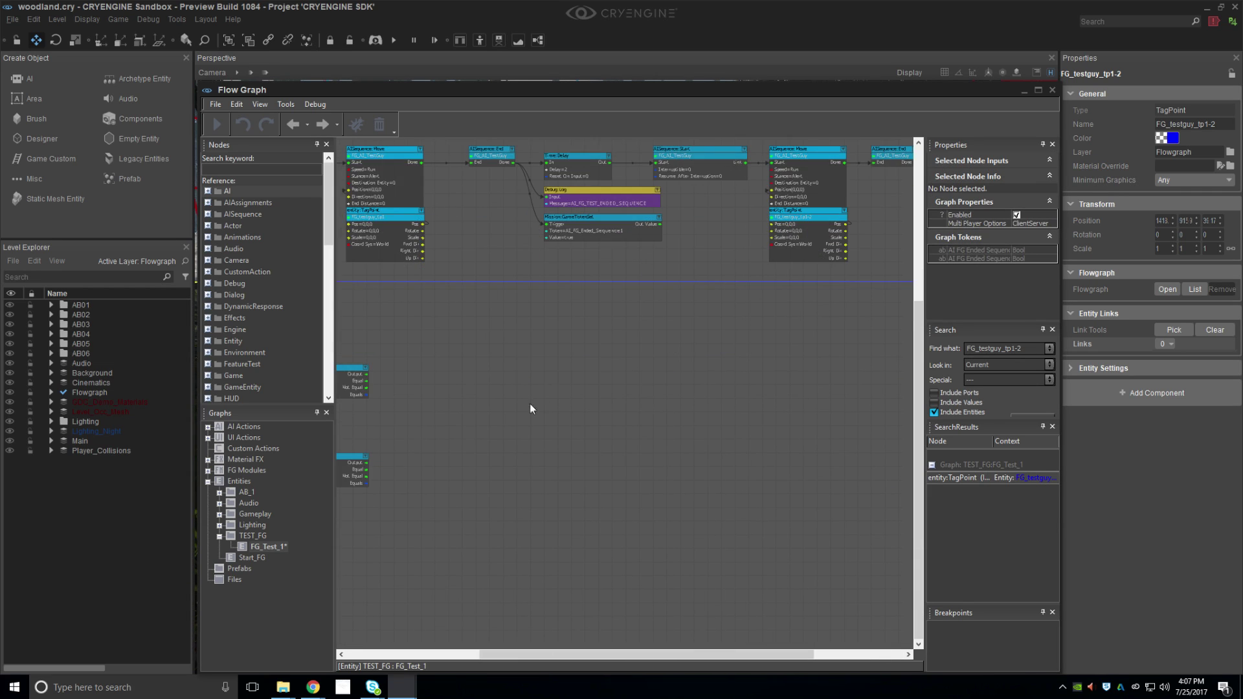
pyautogui.moveTo(583, 314); pyautogui.dragTo(479, 422)
pyautogui.moveTo(500, 366); pyautogui.dragTo(447, 420)
pyautogui.scroll(4, 454, 418)
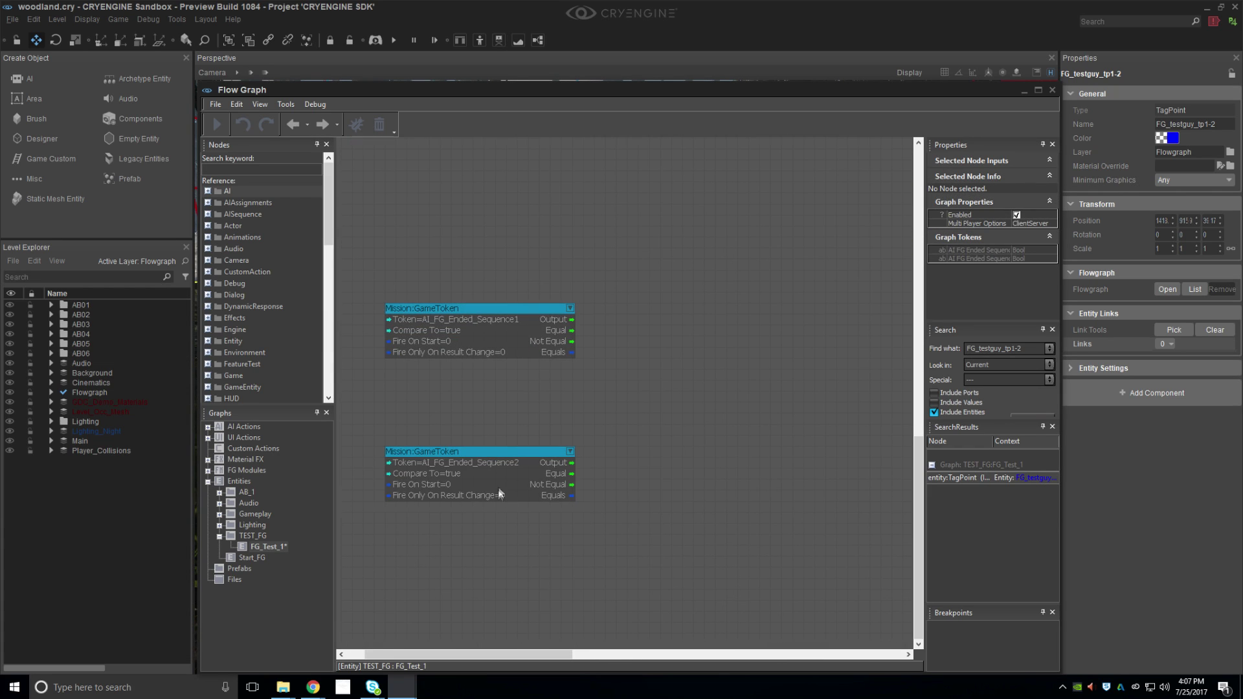
pyautogui.click(510, 410)
pyautogui.click(536, 510)
pyautogui.scroll(-5, 527, 466)
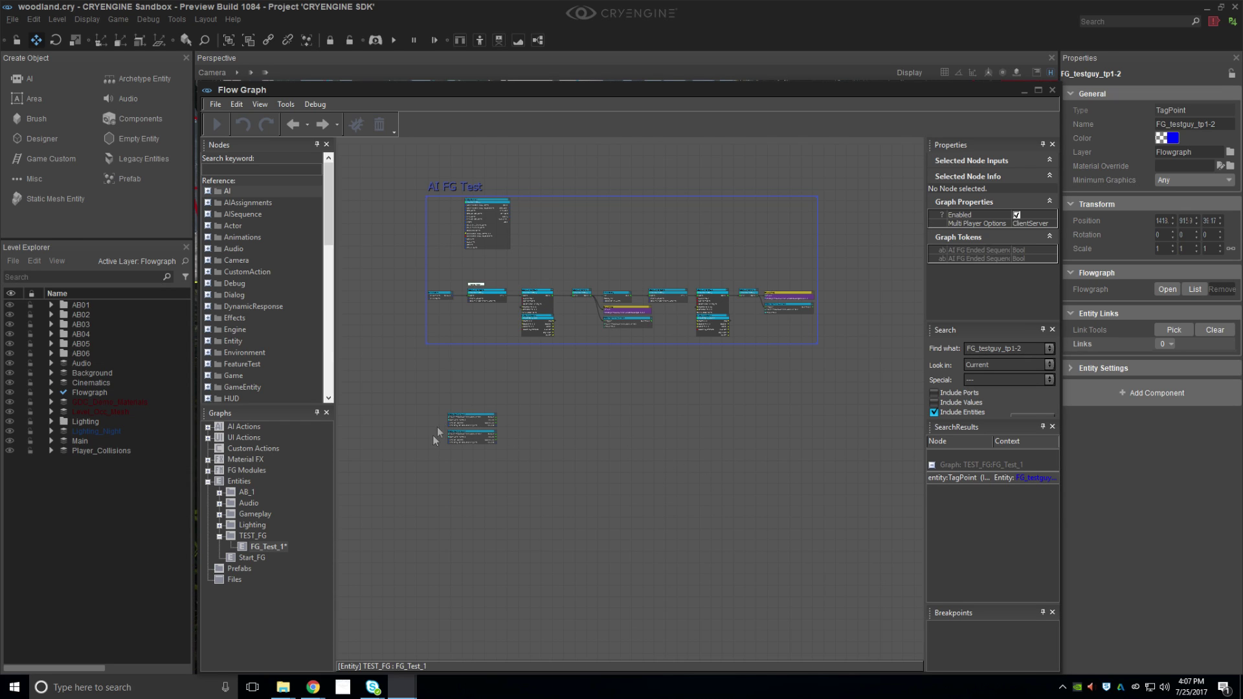
# - Reposition the two Mission:GameToken nodes below the AI FG Test comment box, leaving a wide vertical gap between them
pyautogui.scroll(3, 453, 427)
pyautogui.moveTo(607, 360); pyautogui.dragTo(426, 506)
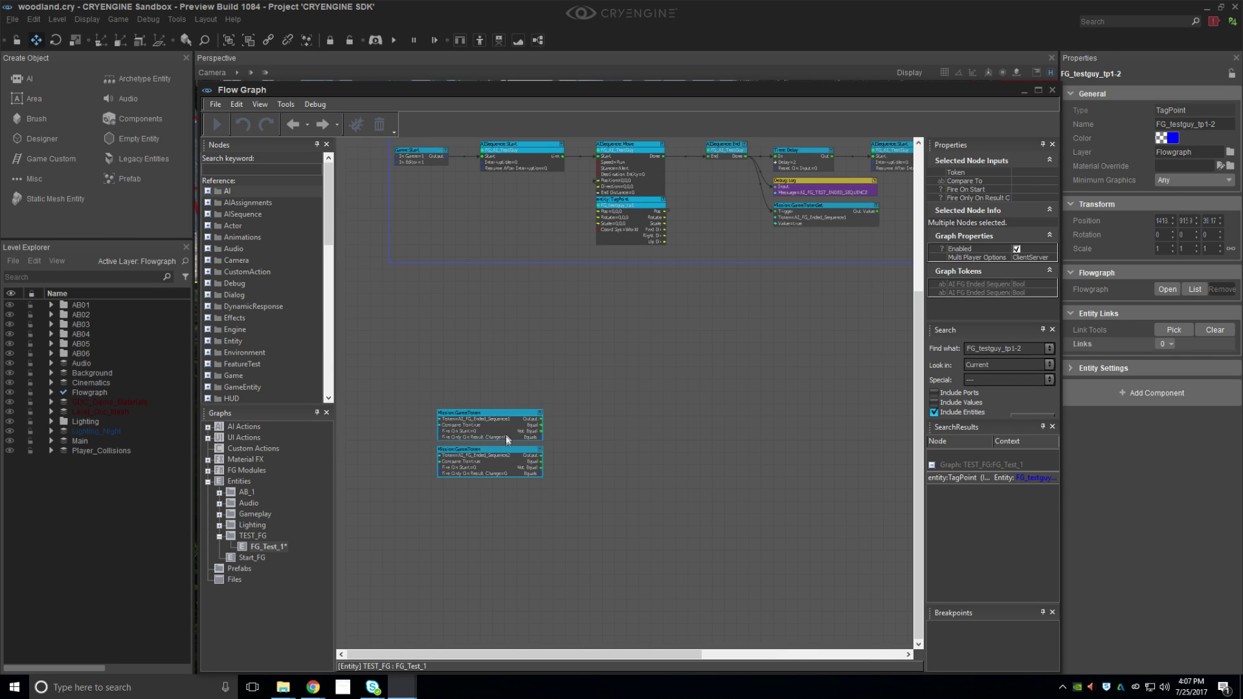
pyautogui.scroll(2, 506, 432)
pyautogui.moveTo(505, 432); pyautogui.dragTo(484, 445)
pyautogui.click(607, 455)
pyautogui.moveTo(611, 456); pyautogui.dragTo(623, 390, button='right')
pyautogui.moveTo(491, 422); pyautogui.dragTo(495, 514)
pyautogui.click(605, 484)
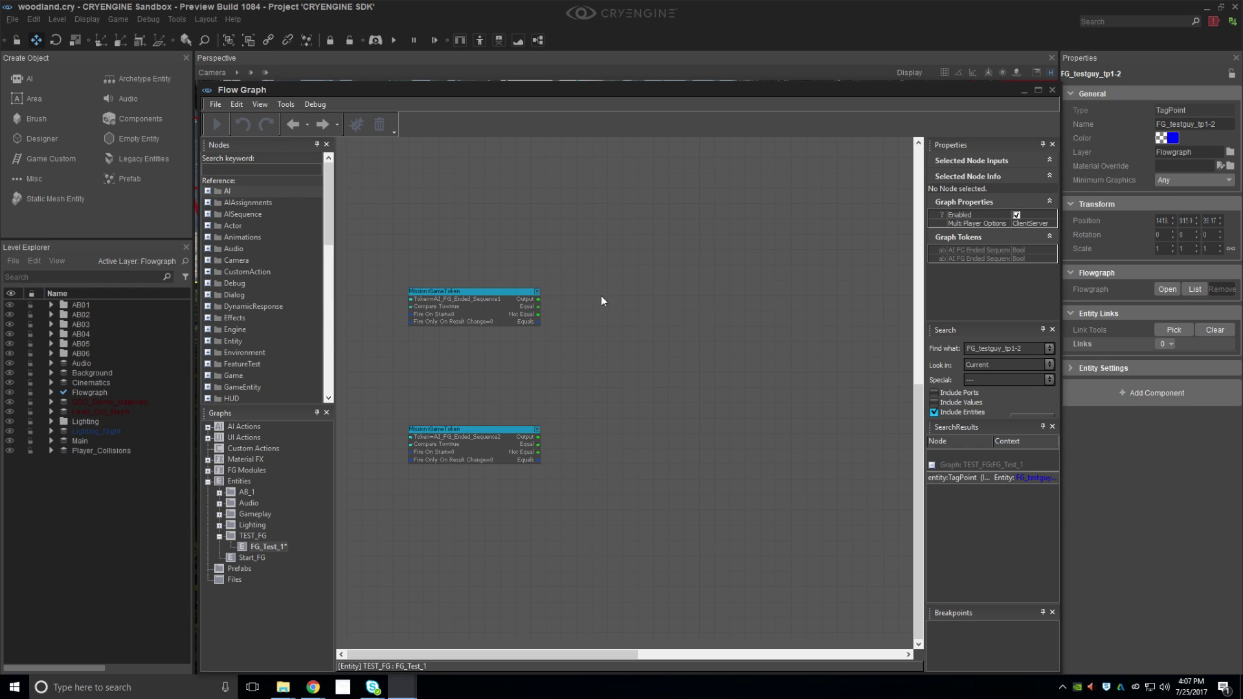
pyautogui.scroll(2, 586, 318)
pyautogui.rightClick(619, 322)
pyautogui.moveTo(658, 327)
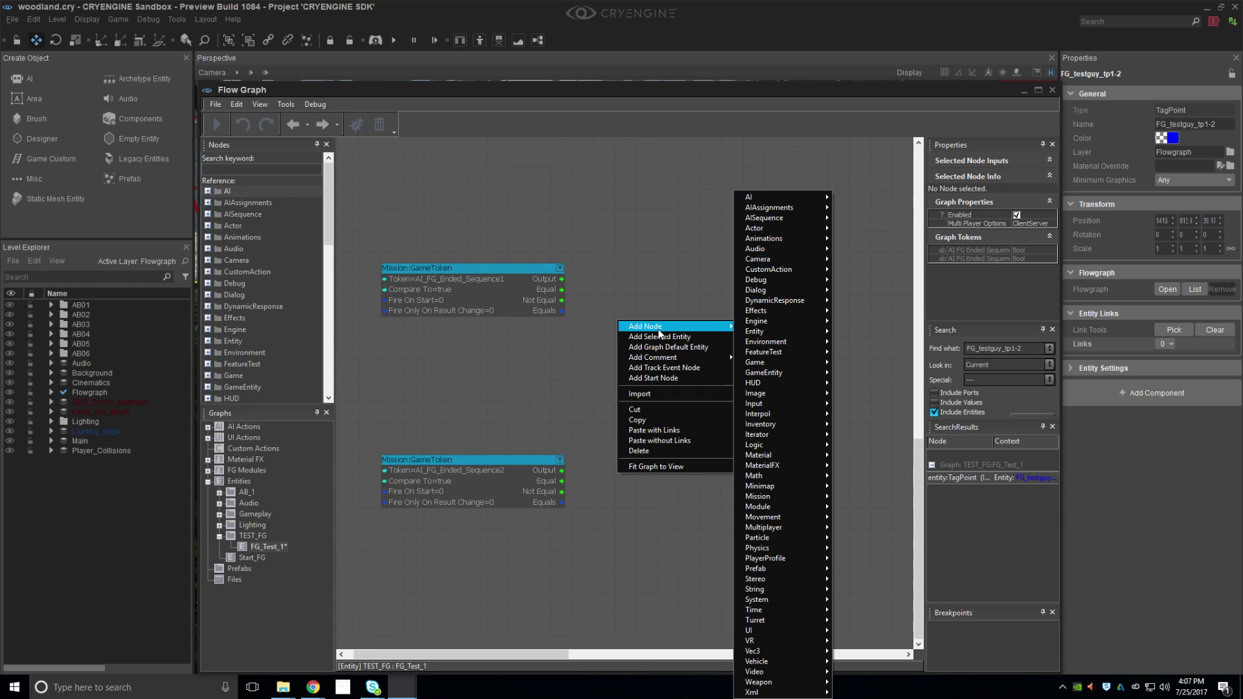
pyautogui.moveTo(776, 336)
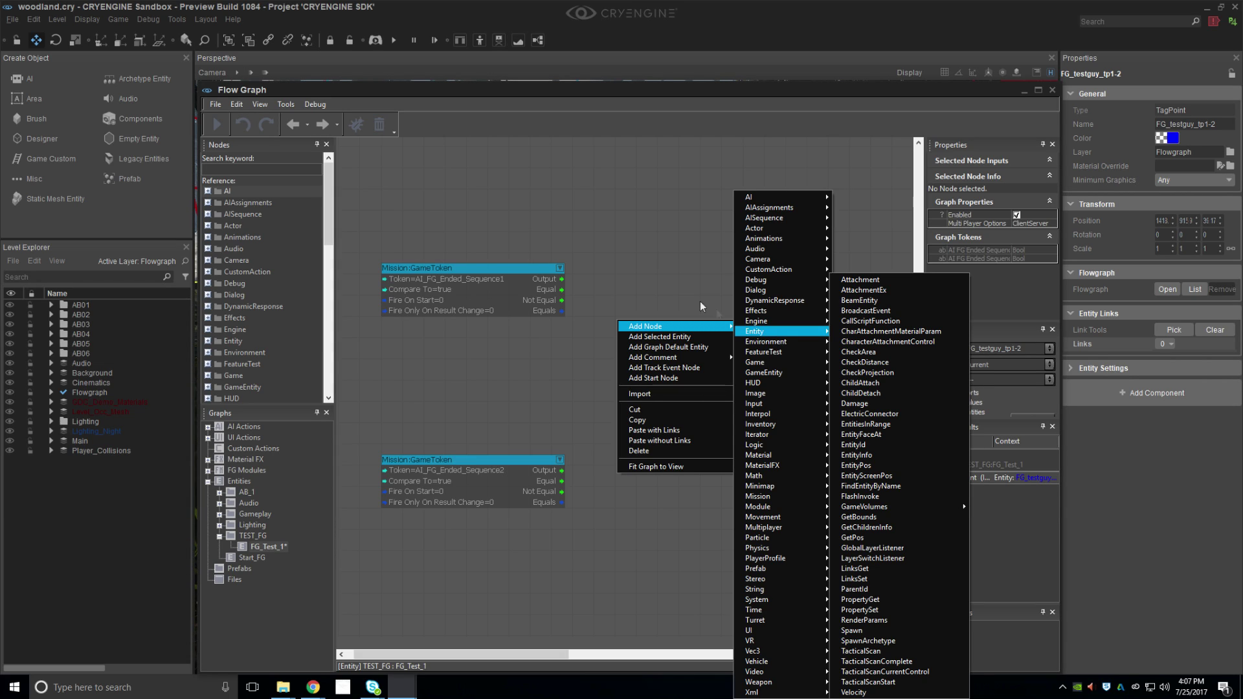
pyautogui.click(619, 299)
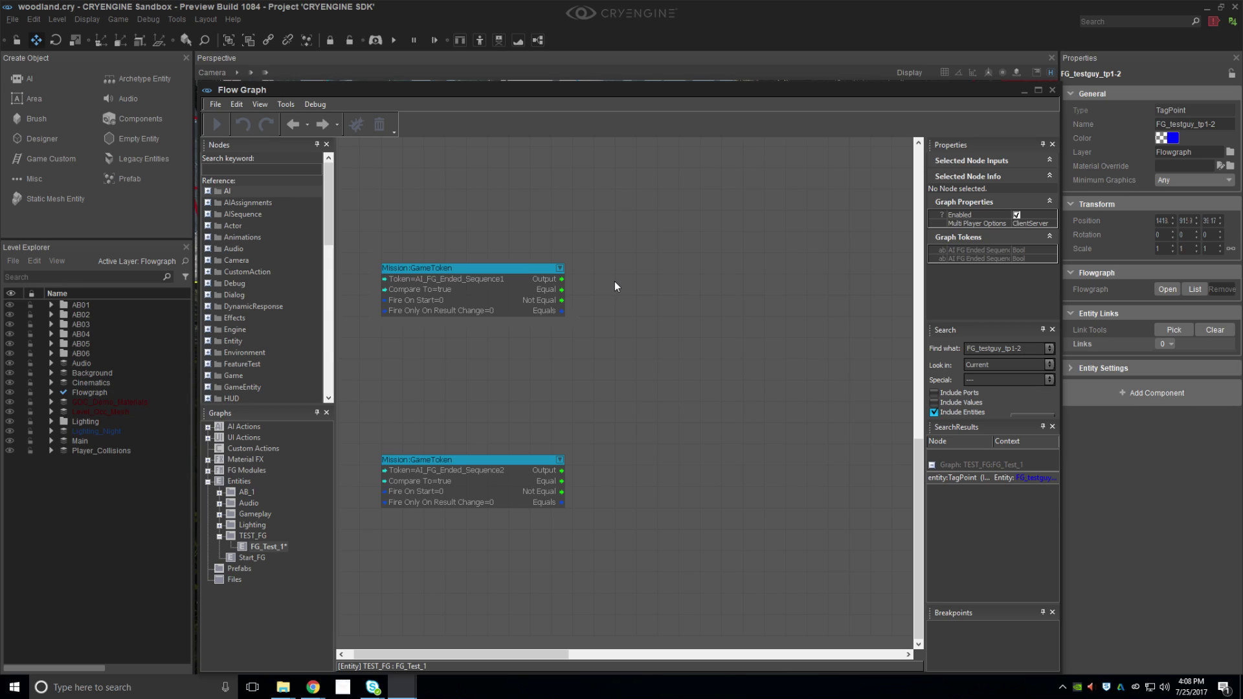
# - Add a Debug:DisplayMessage node beside the AI_FG_Ended_Sequence1 Mission:GameToken node and link the token's Equal output to its Show input
pyautogui.rightClick(616, 285)
pyautogui.moveTo(627, 288)
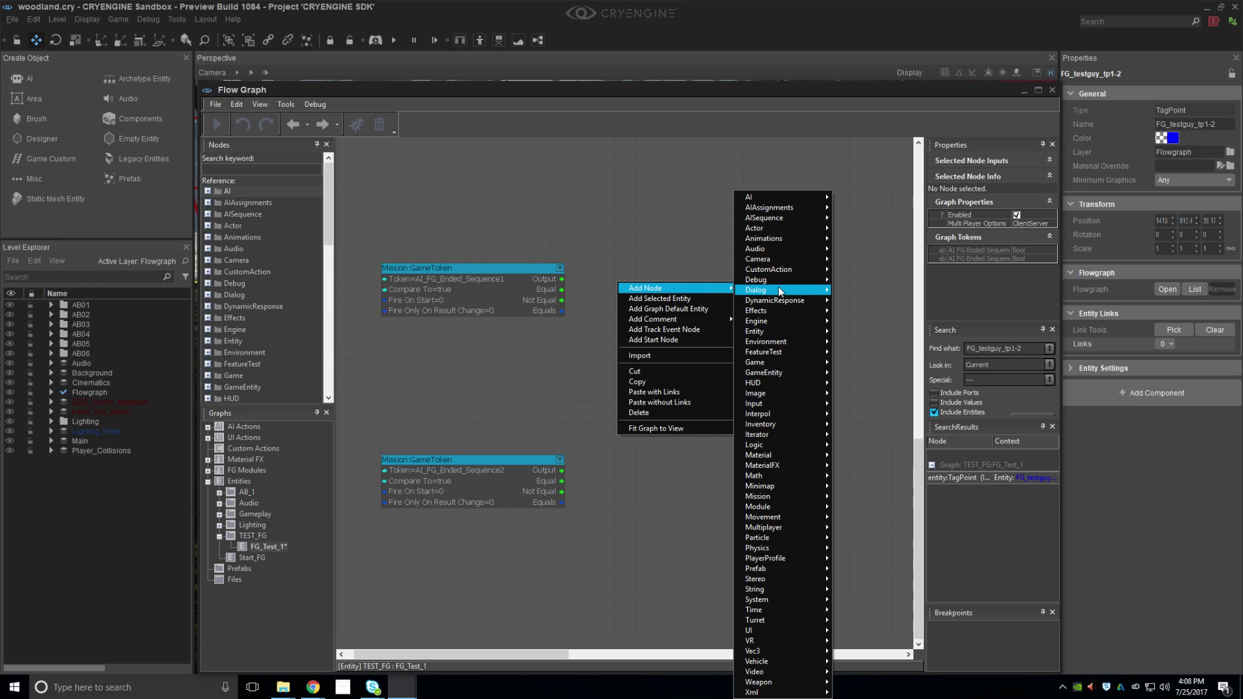
pyautogui.moveTo(781, 282)
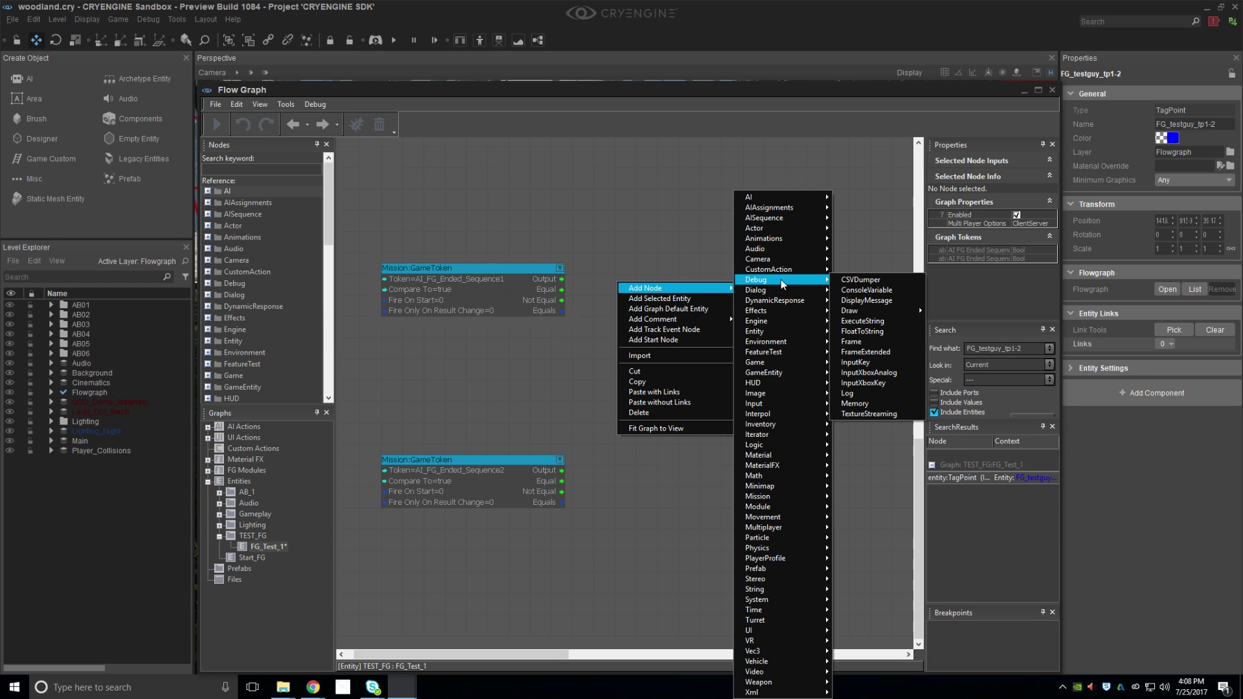
pyautogui.moveTo(784, 395)
pyautogui.click(884, 301)
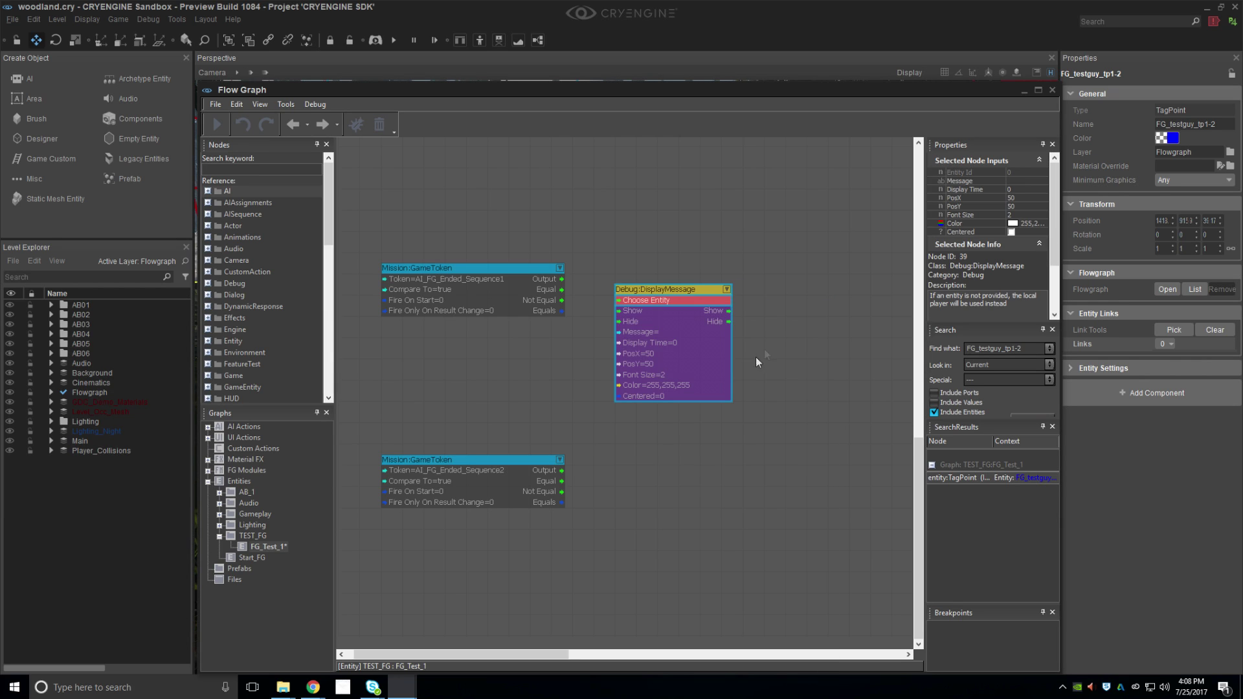
pyautogui.click(561, 320)
pyautogui.moveTo(561, 290); pyautogui.dragTo(730, 312)
pyautogui.click(623, 505)
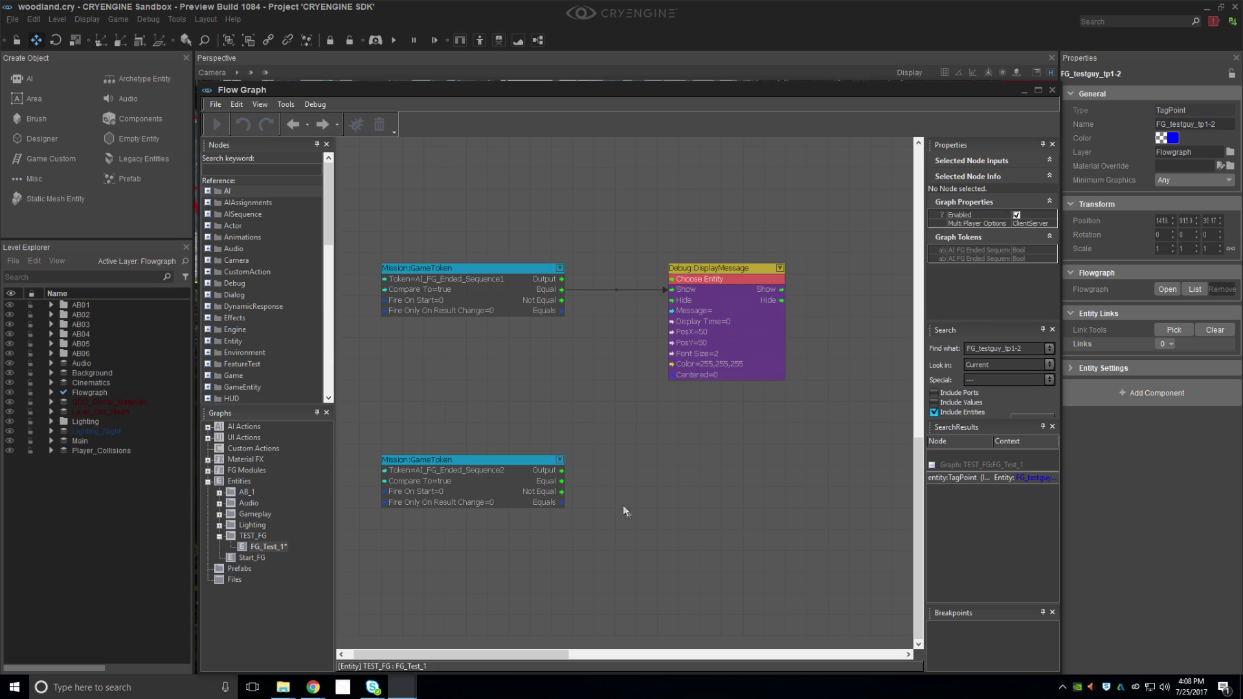
# - Set the Message of the Debug:DisplayMessage node to AI_FG_Reached_TP1
pyautogui.doubleClick(721, 313)
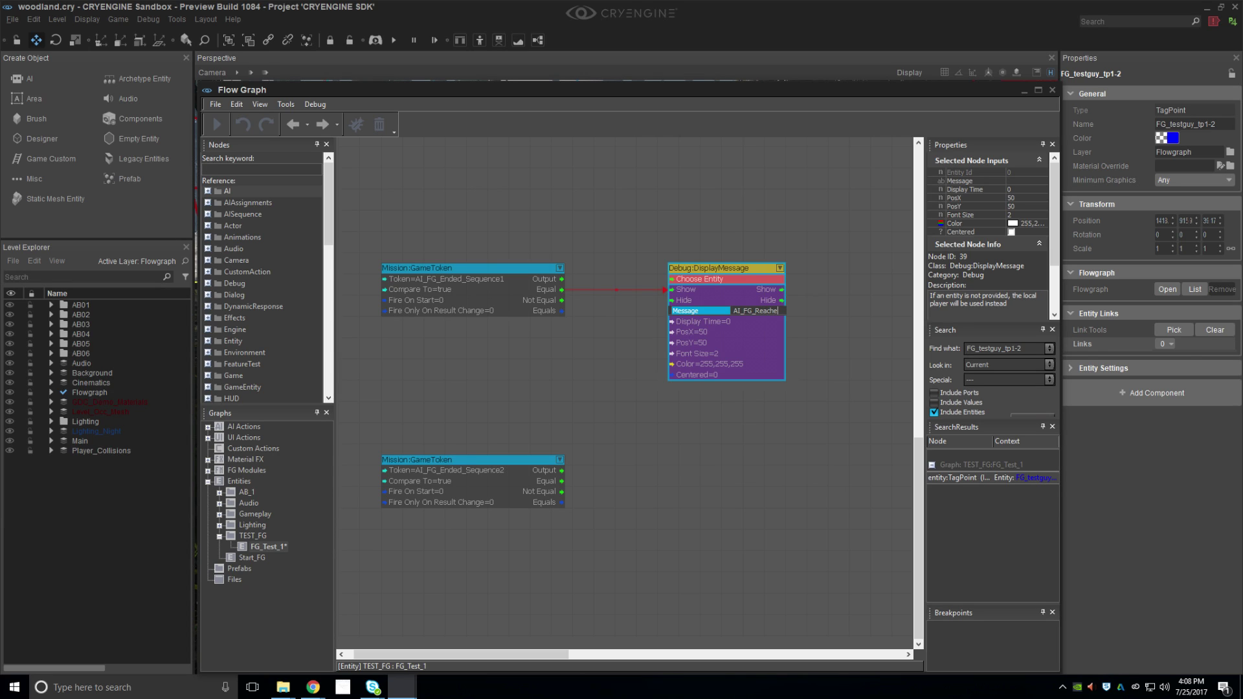
pyautogui.write('AI_FG_Reached_TP1')
pyautogui.press('Return')
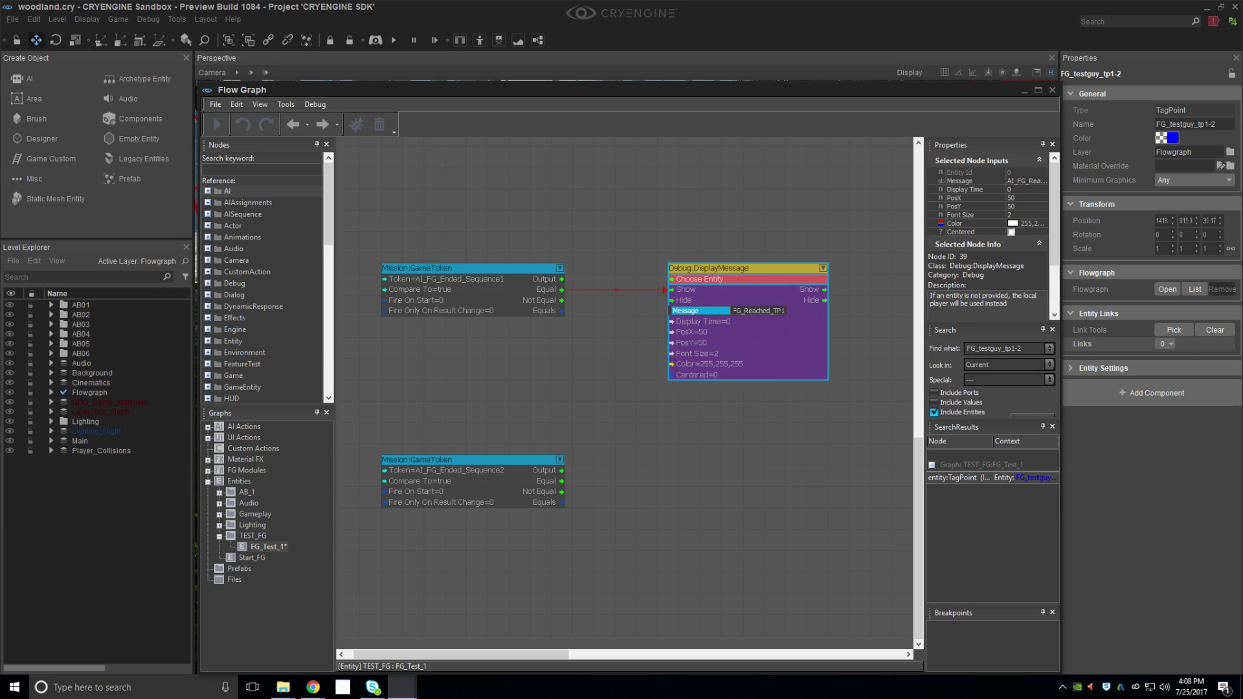
pyautogui.click(810, 492)
# - Set the Debug:DisplayMessage node's Display Time to 2 and Centered to 1
pyautogui.doubleClick(728, 321)
pyautogui.click(633, 453)
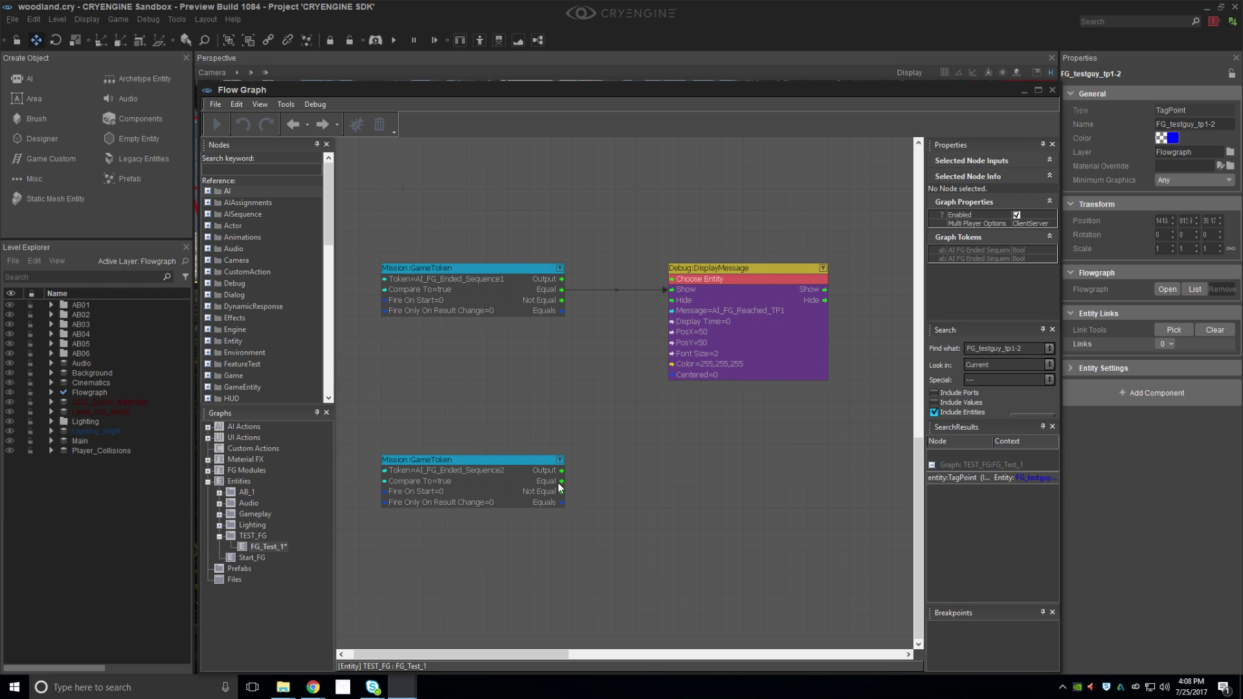
pyautogui.doubleClick(728, 321)
pyautogui.write('2')
pyautogui.click(724, 409)
pyautogui.doubleClick(720, 374)
pyautogui.write('1')
pyautogui.click(748, 391)
pyautogui.doubleClick(706, 333)
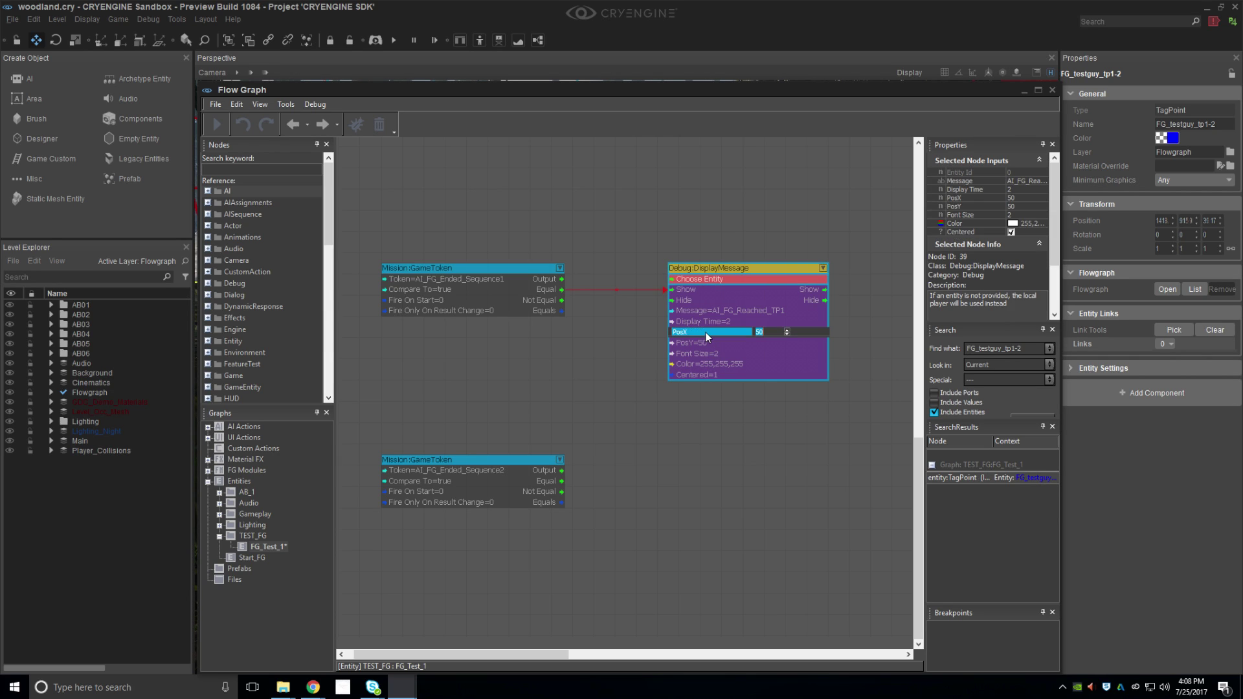
pyautogui.click(710, 403)
pyautogui.click(745, 353)
pyautogui.click(791, 400)
# - Duplicate the Debug:DisplayMessage node beside the AI_FG_Ended_Sequence2 token and relink its Show input to that token's Equal output
pyautogui.click(768, 339)
pyautogui.click(661, 464)
pyautogui.hotkey('ctrl', 'shift', 'v')
pyautogui.moveTo(743, 548); pyautogui.dragTo(752, 537)
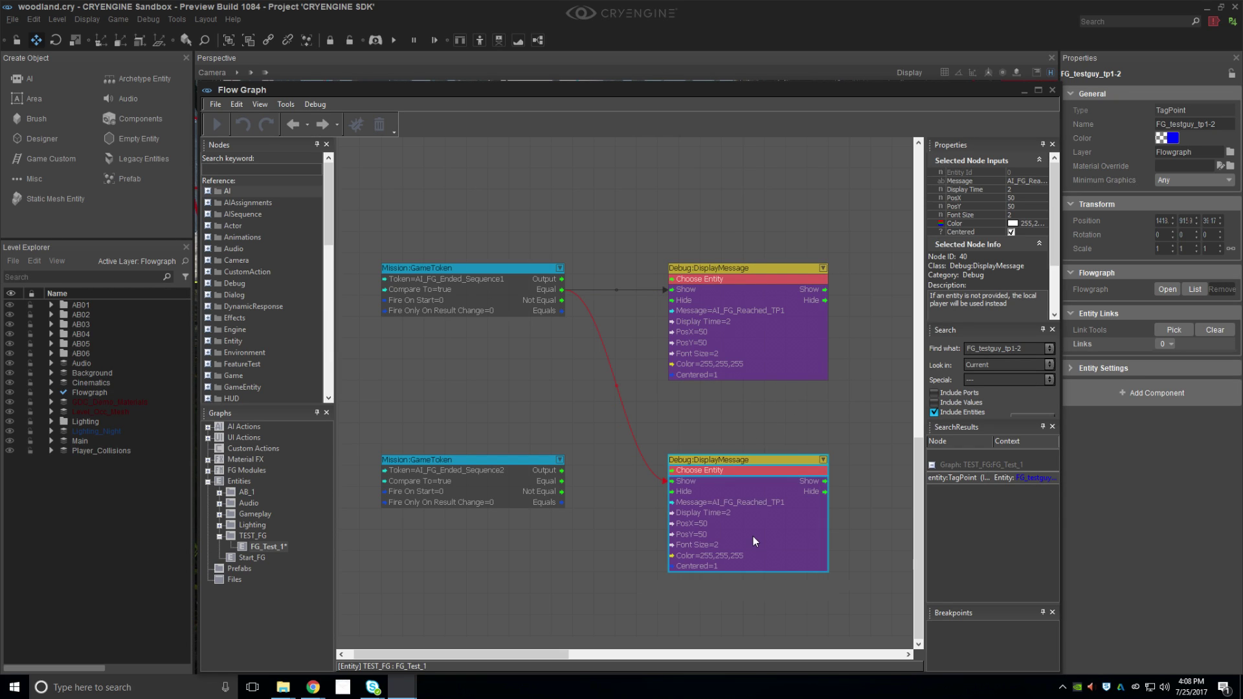
pyautogui.click(631, 548)
pyautogui.moveTo(561, 482); pyautogui.dragTo(678, 484)
# - Change the Message of the duplicated Debug:DisplayMessage node to AI_FG_Reached_TP2
pyautogui.click(726, 502)
pyautogui.doubleClick(735, 503)
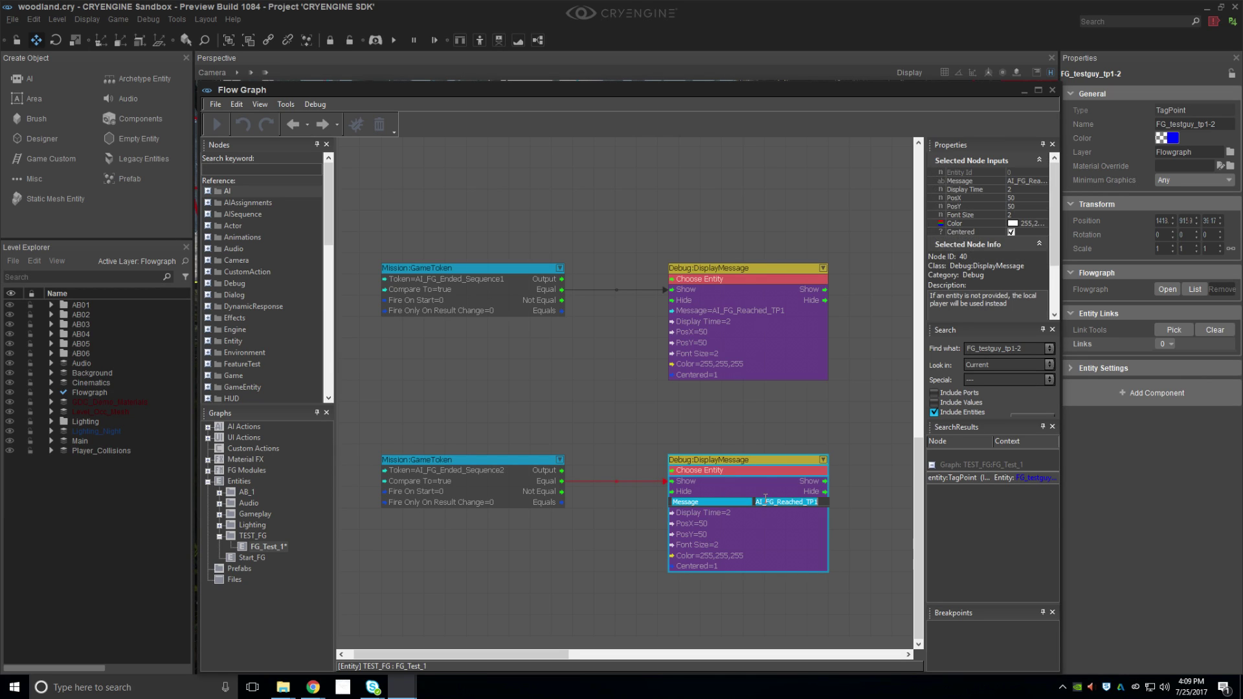
pyautogui.click(819, 502)
pyautogui.press('BackSpace')
pyautogui.write('2')
pyautogui.click(873, 555)
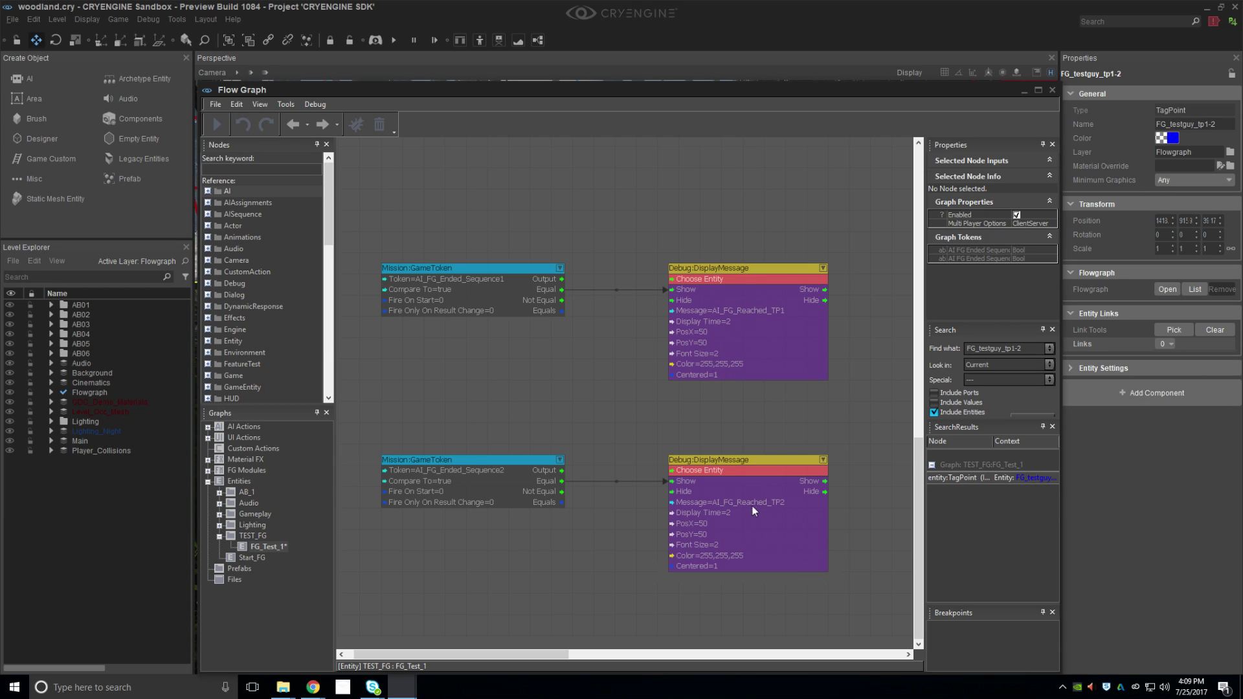
# - Minimize the Flow Graph and play the level, following the AI to both tag points to check the on-screen messages, then exit game mode
pyautogui.click(1026, 89)
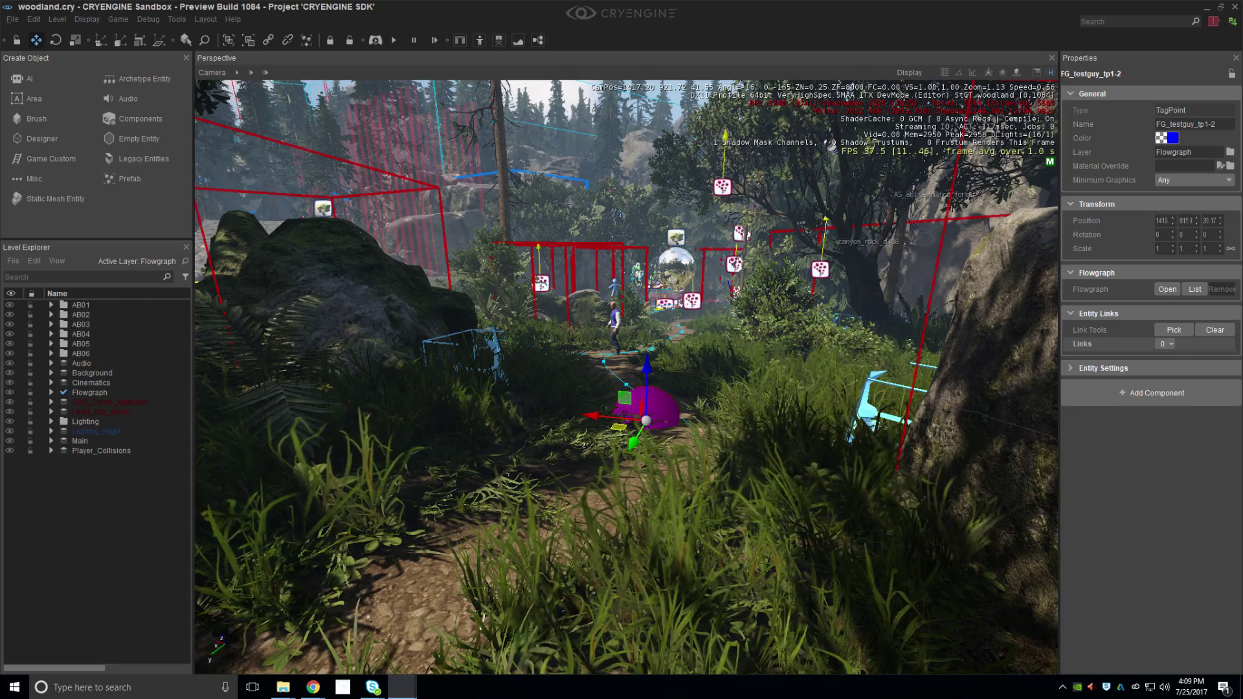
pyautogui.click(654, 435)
pyautogui.press('w')
pyautogui.moveTo(654, 435); pyautogui.dragTo(639, 437, button='right')
pyautogui.hotkey('ctrl', 'g')
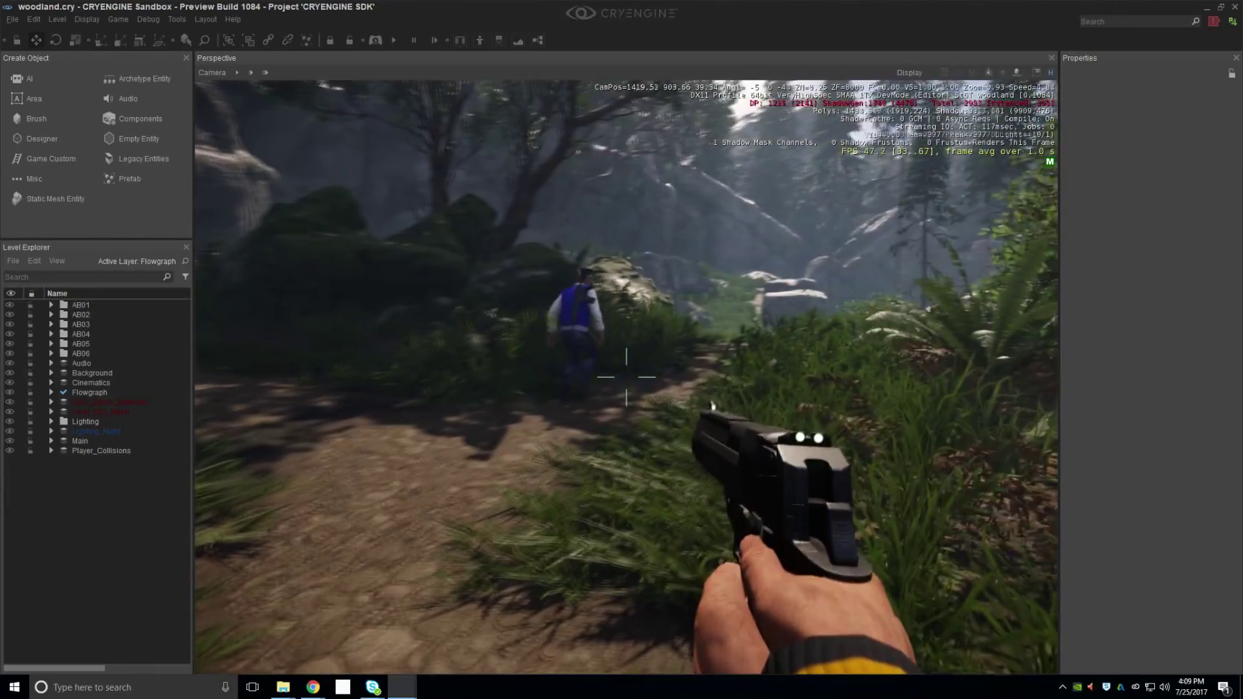
pyautogui.press('w')
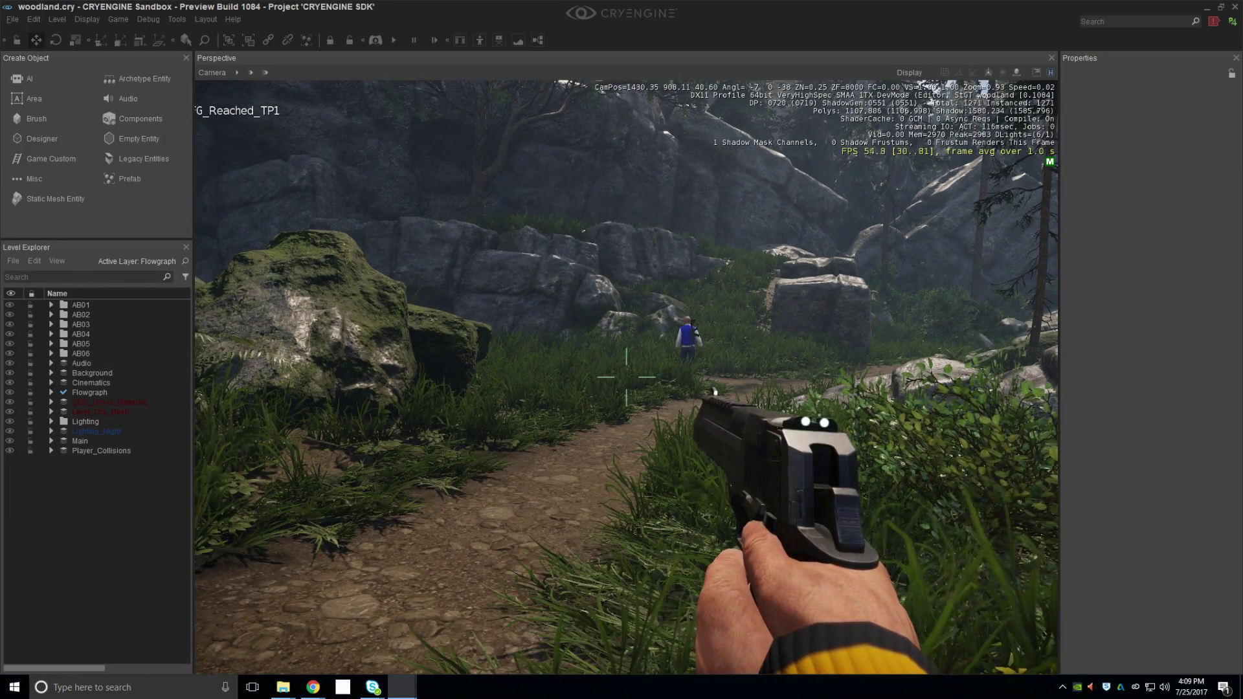
pyautogui.press('w')
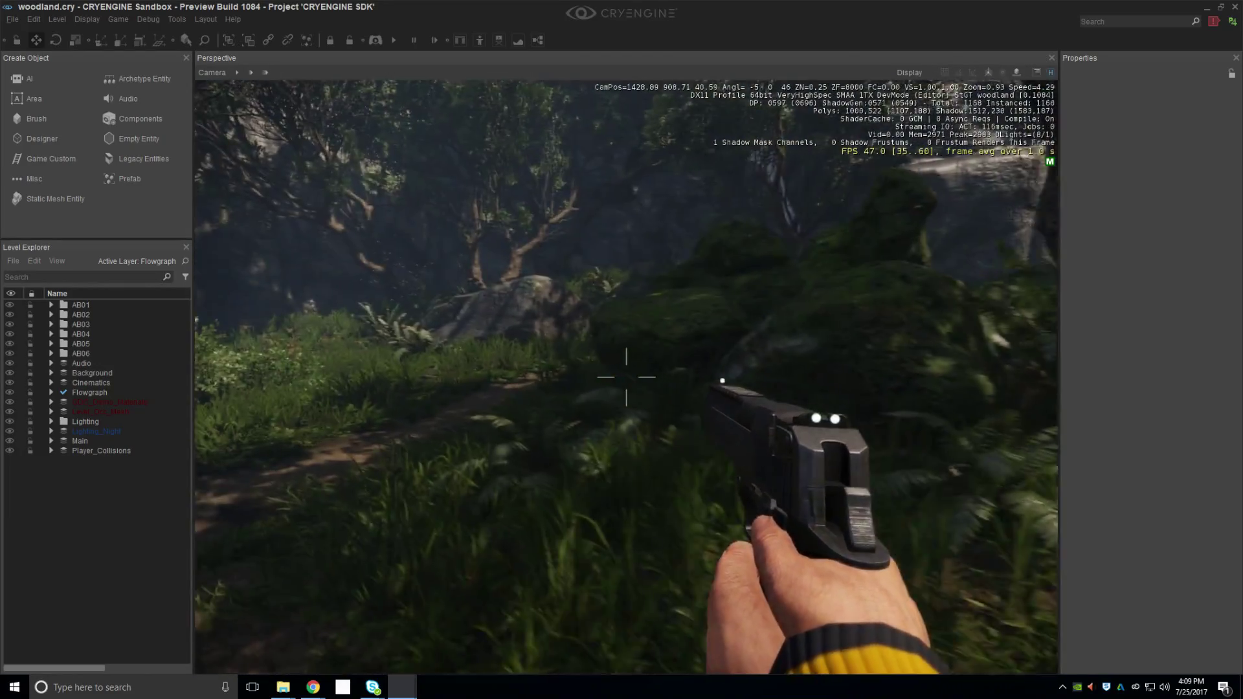
pyautogui.press('w')
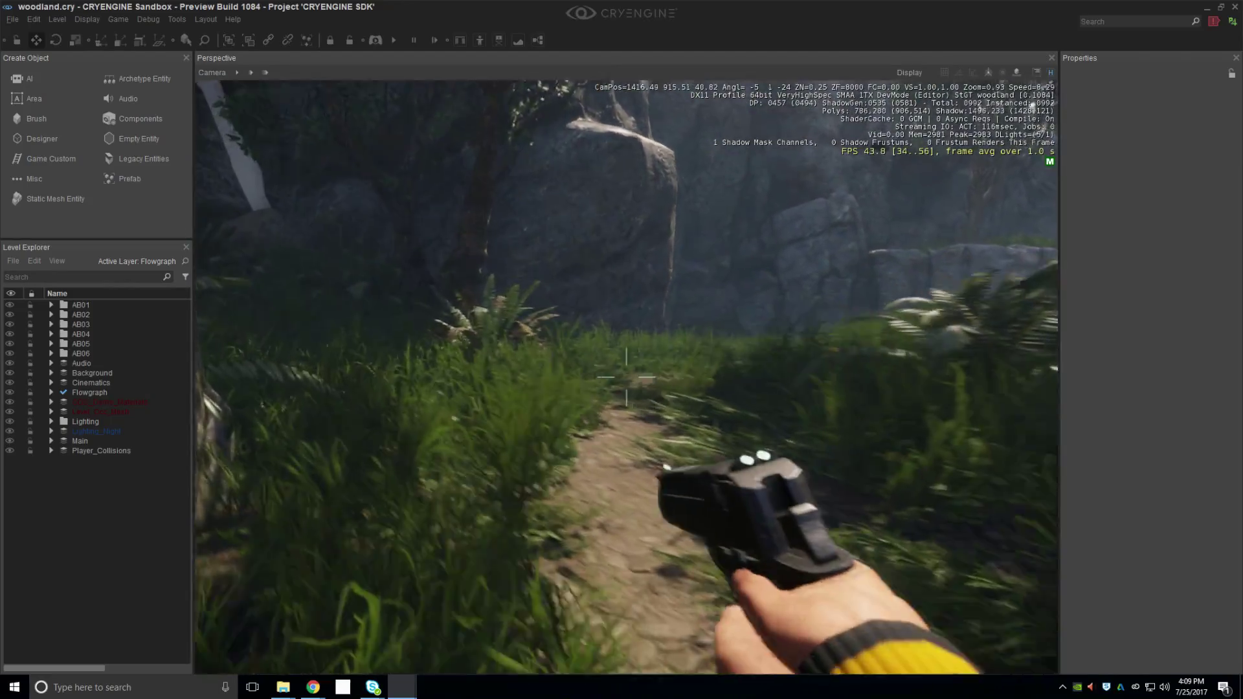
pyautogui.press('w')
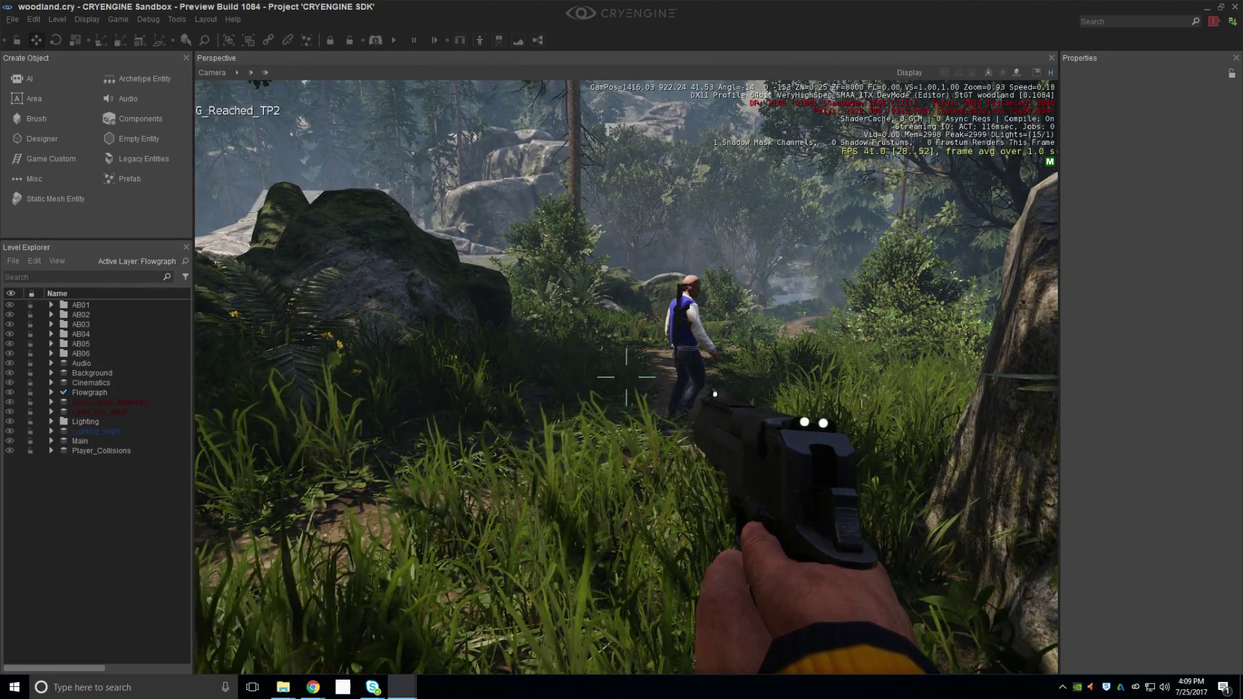
pyautogui.press('Escape')
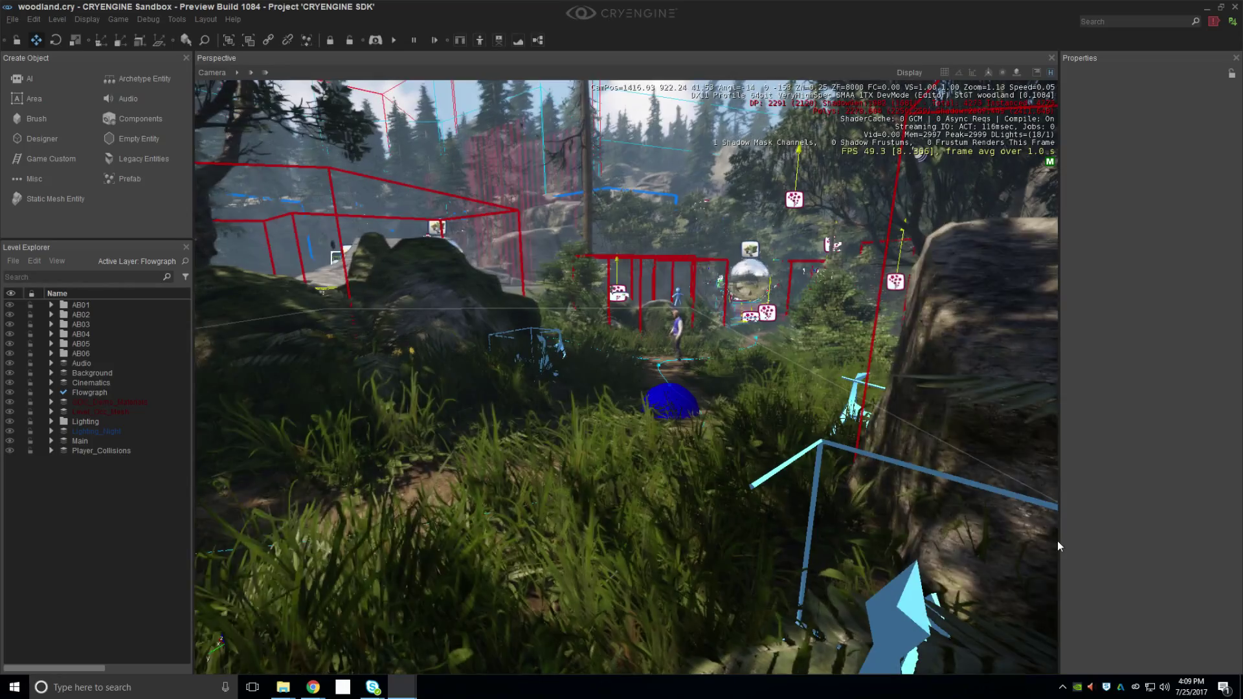
# - Restore the Flow Graph and review how the GameTokenSet nodes in both AI sequences relate to the GameToken and DisplayMessage nodes
pyautogui.moveTo(402, 686)
pyautogui.click(483, 624)
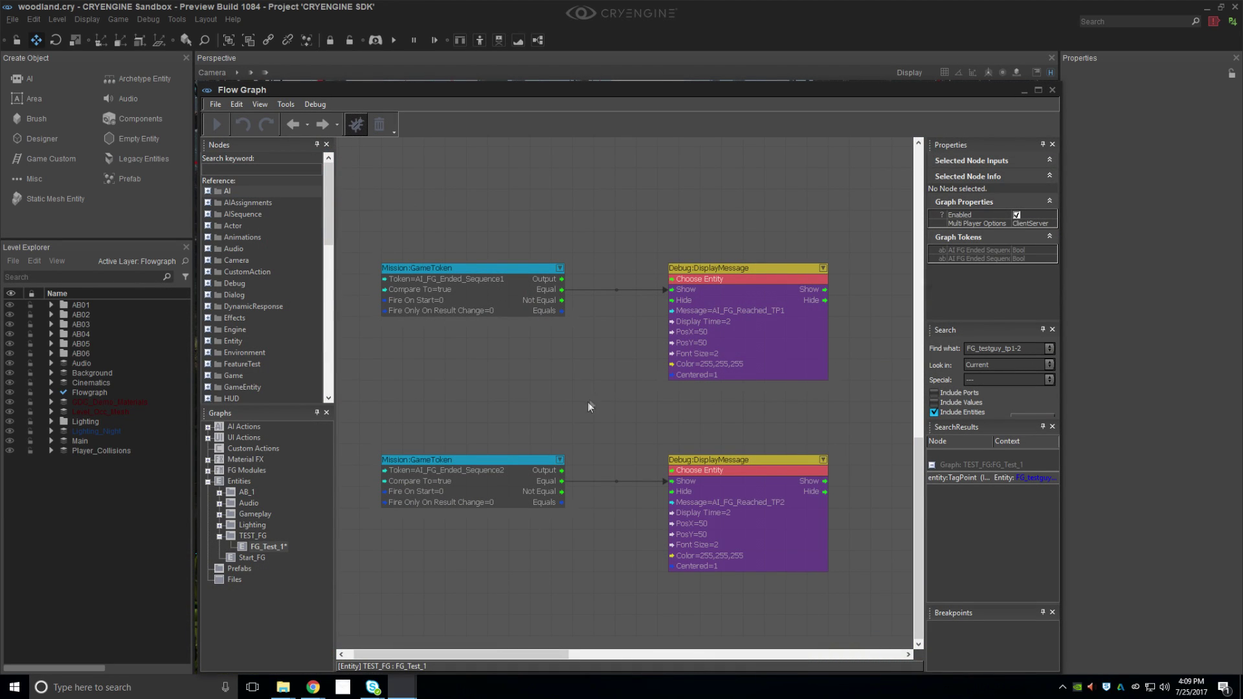
pyautogui.scroll(-3, 573, 421)
pyautogui.scroll(-3, 557, 446)
pyautogui.scroll(5, 739, 294)
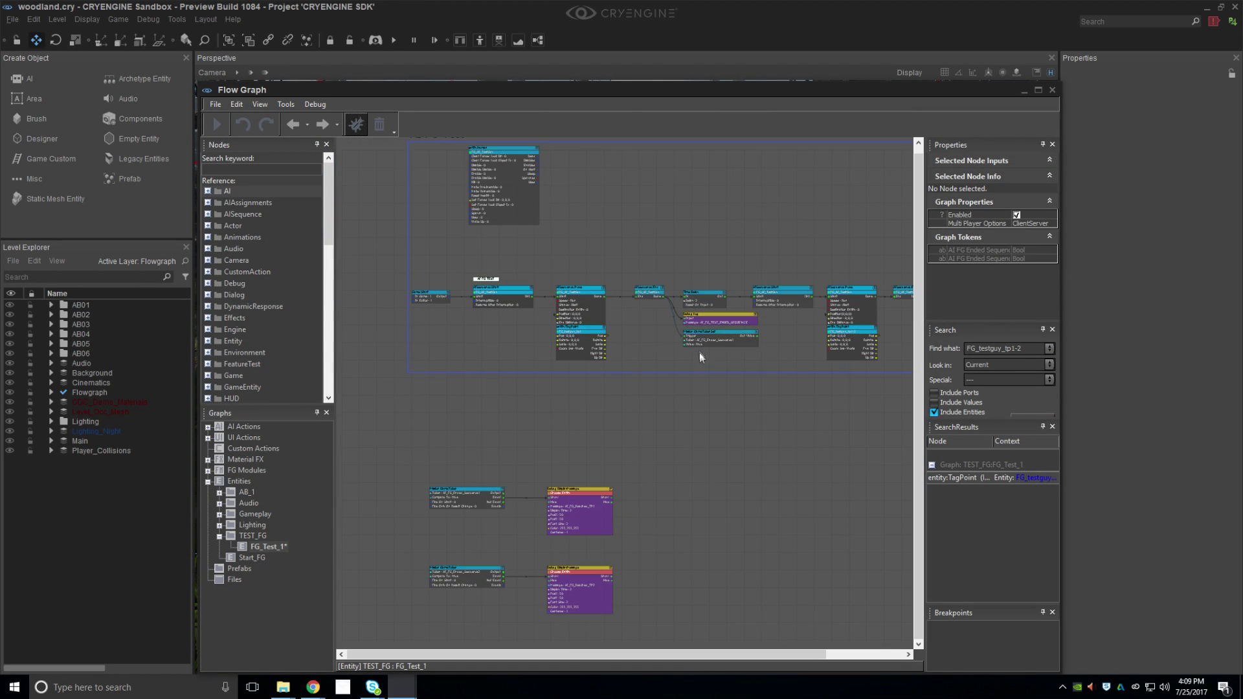
pyautogui.scroll(-5, 654, 409)
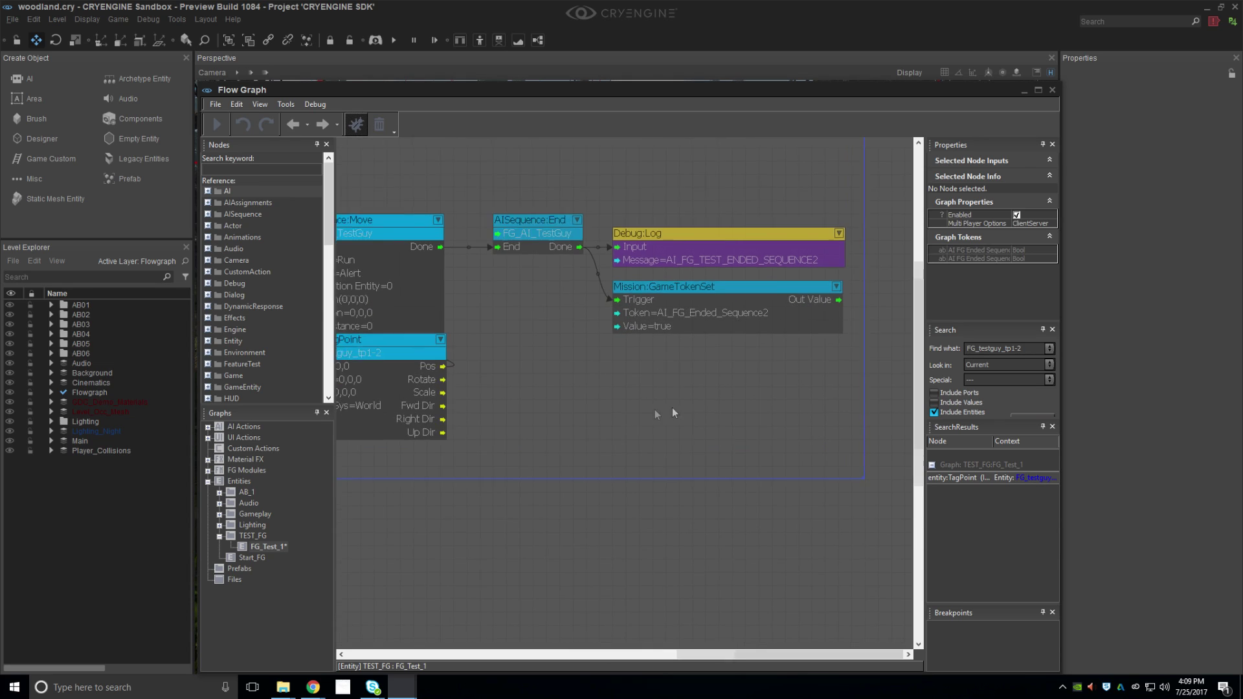
pyautogui.moveTo(563, 447); pyautogui.dragTo(536, 438, button='right')
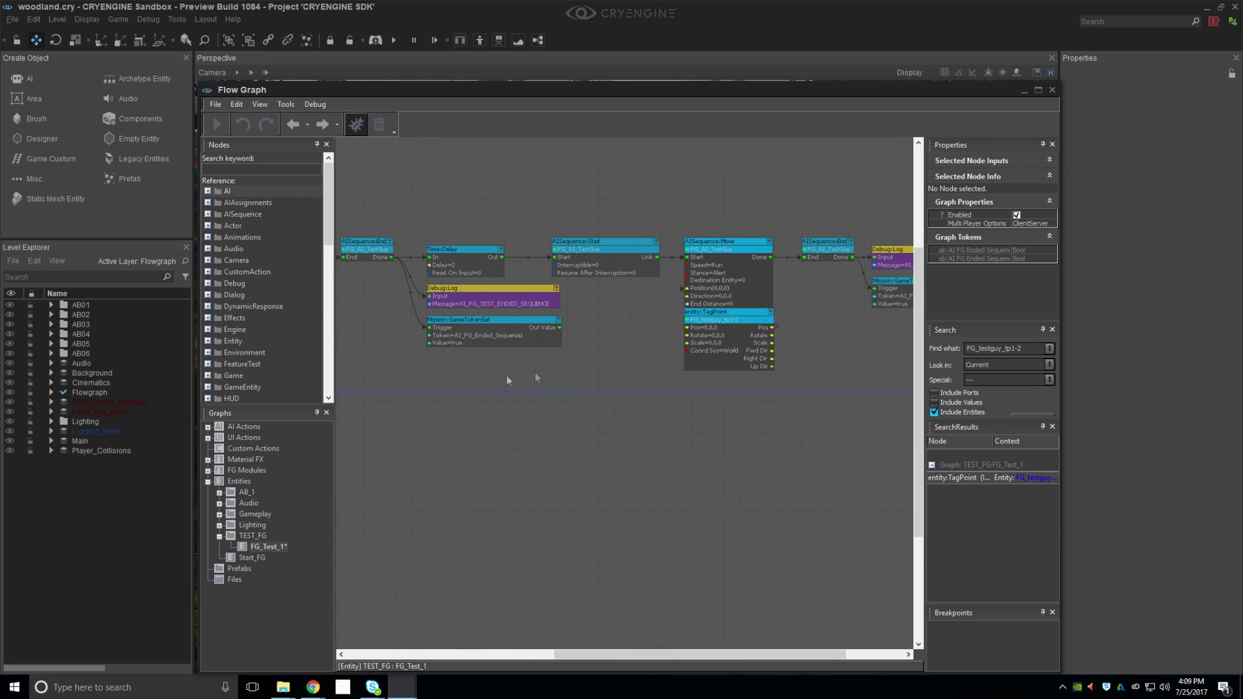
pyautogui.scroll(-3, 466, 448)
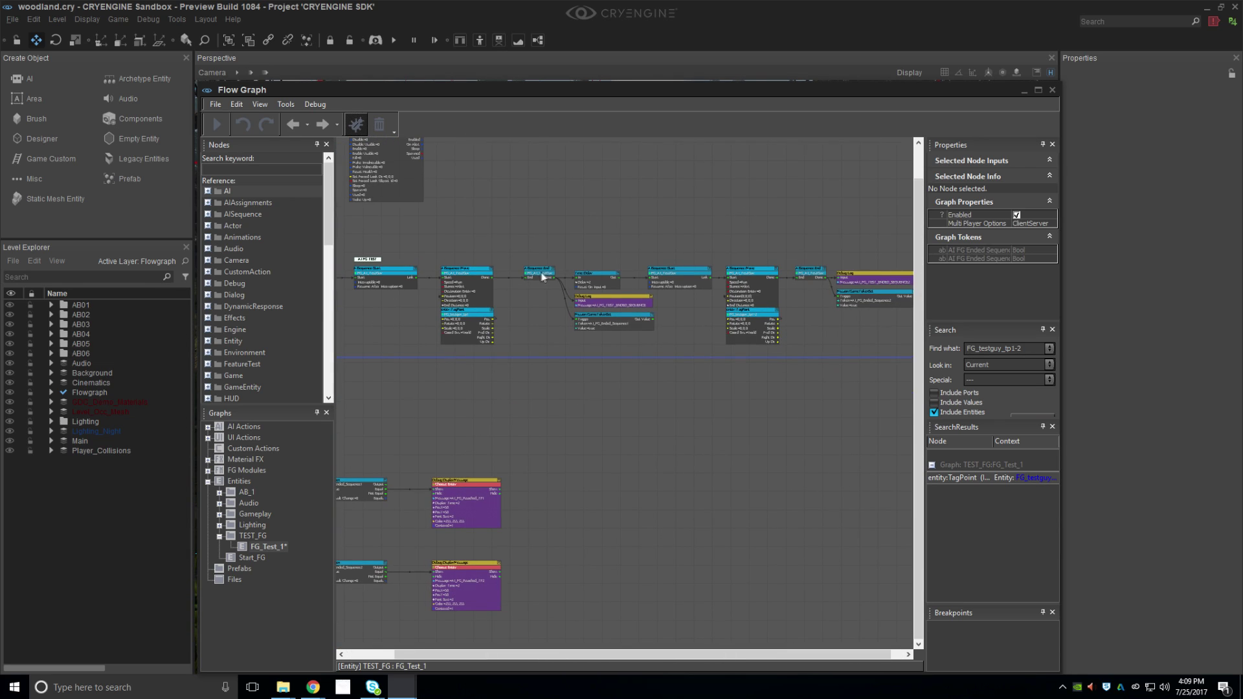
pyautogui.hotkey('alt', 'Tab')
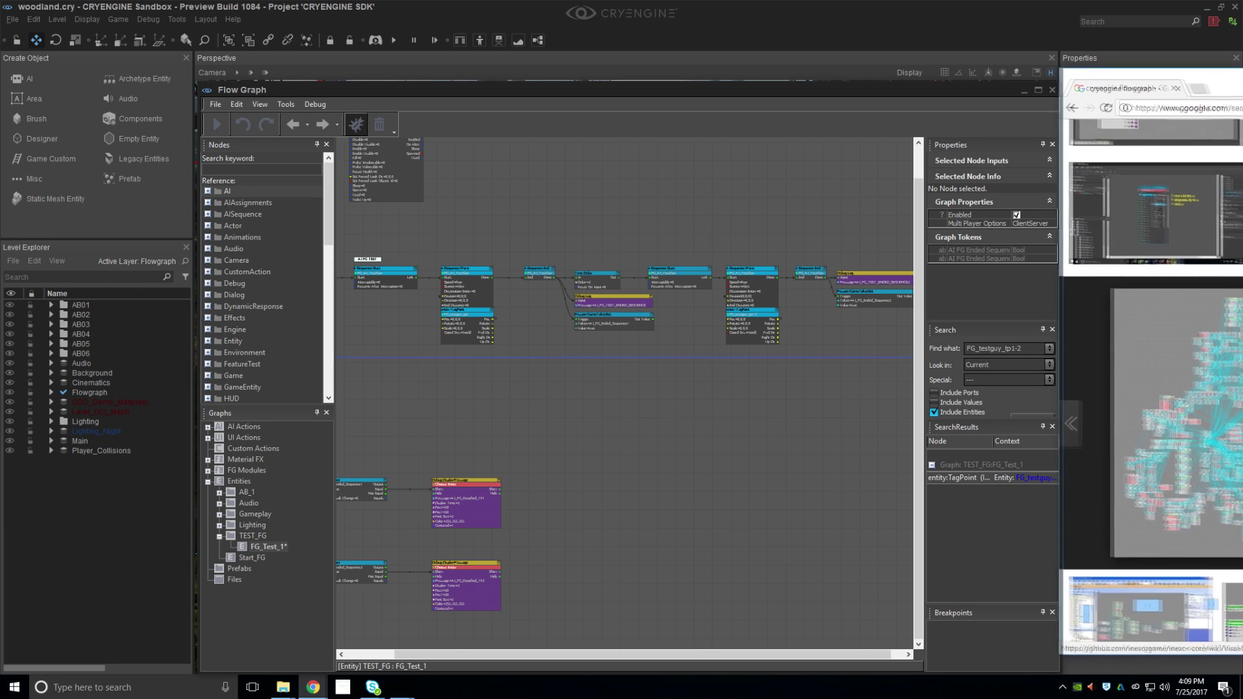
pyautogui.moveTo(1230, 64)
pyautogui.mouseDown()
pyautogui.moveTo(1217, 60)
pyautogui.moveTo(1242, 62)
pyautogui.mouseUp()
pyautogui.click(643, 429)
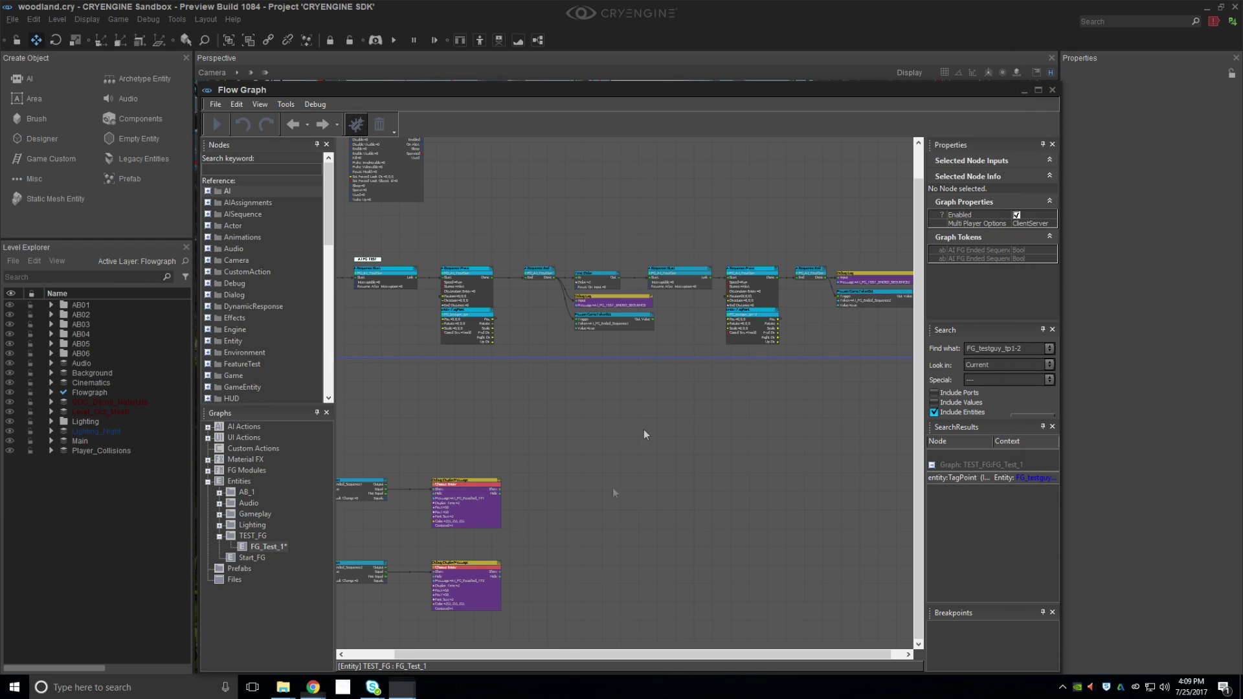
pyautogui.scroll(-2, 643, 429)
pyautogui.moveTo(534, 467); pyautogui.dragTo(418, 528)
pyautogui.click(705, 478)
pyautogui.moveTo(644, 501); pyautogui.dragTo(587, 597, button='right')
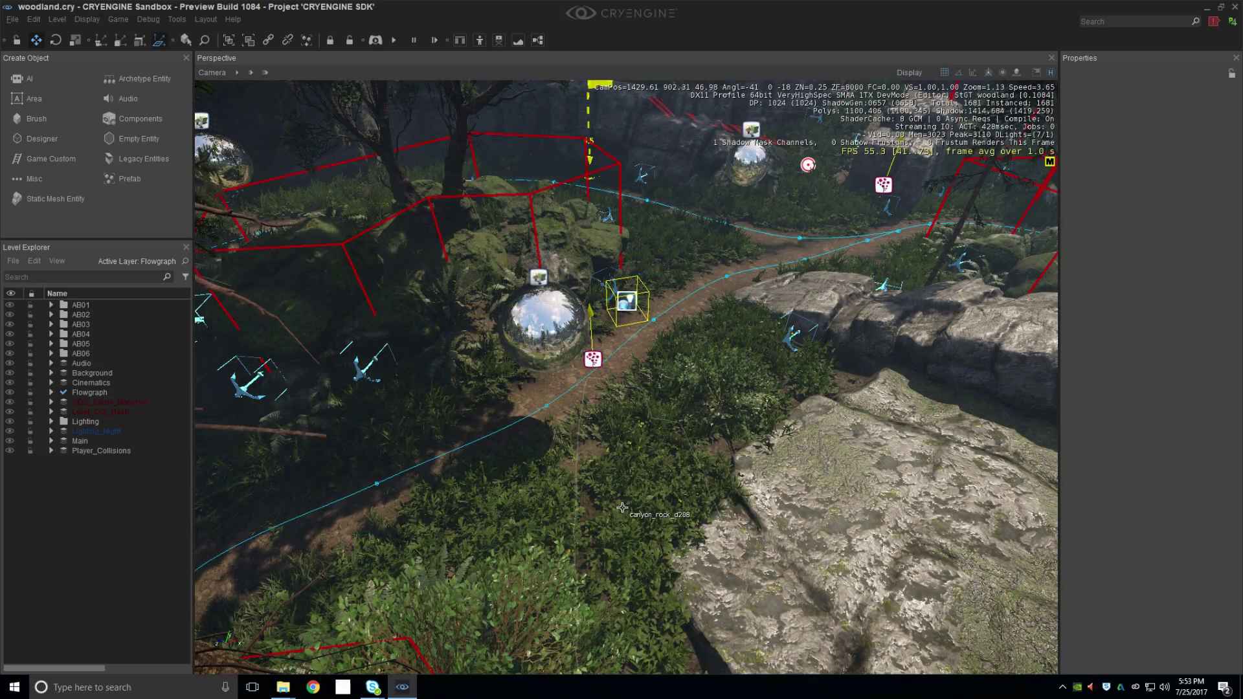
# - Open the GameTokens database in DataBase View and create a new library named Mission_Test
pyautogui.click(177, 20)
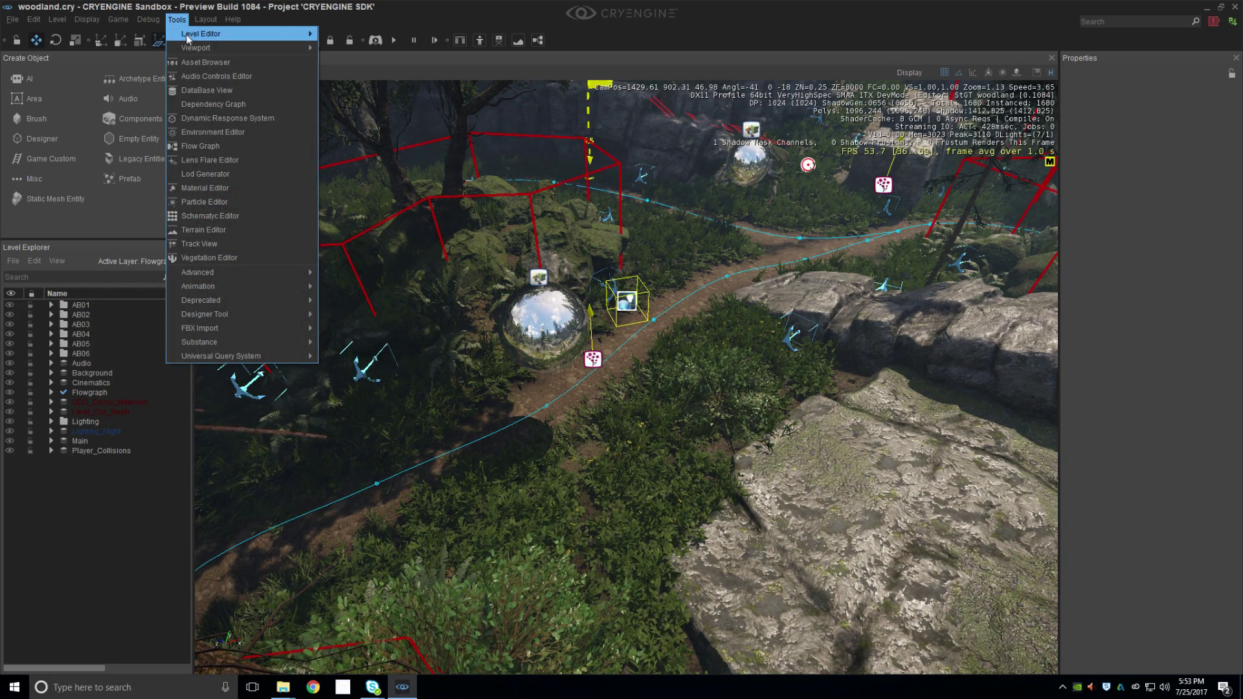
pyautogui.click(210, 92)
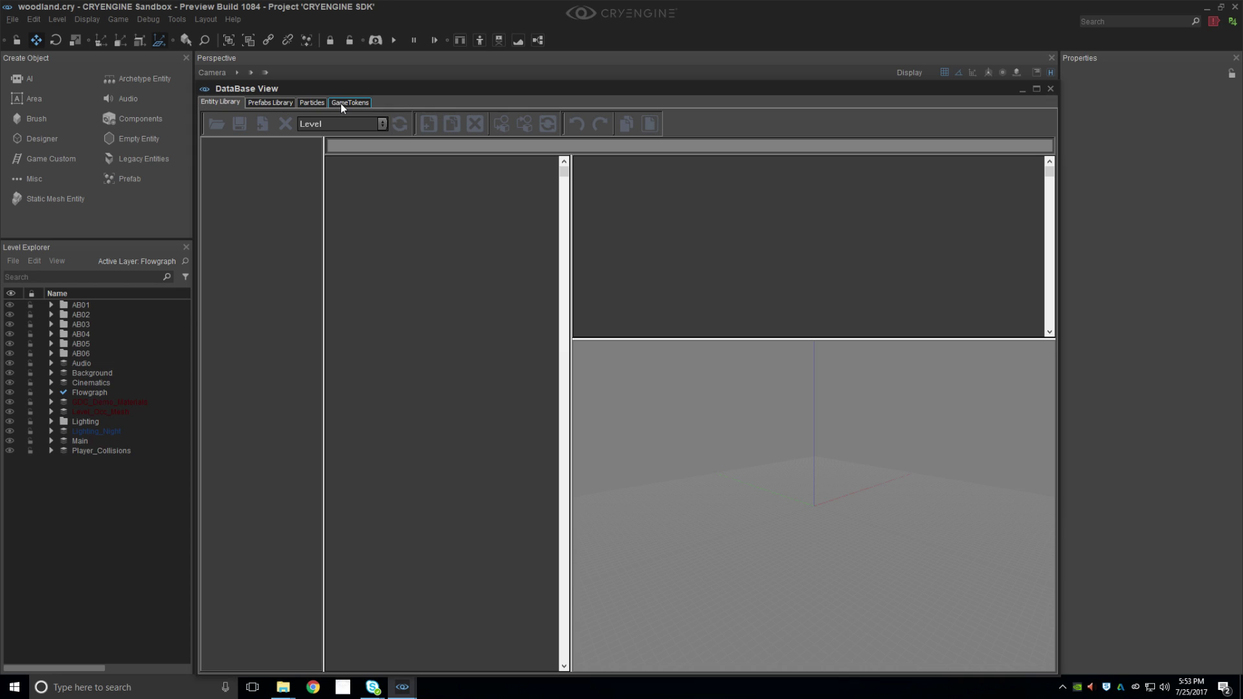
pyautogui.click(341, 103)
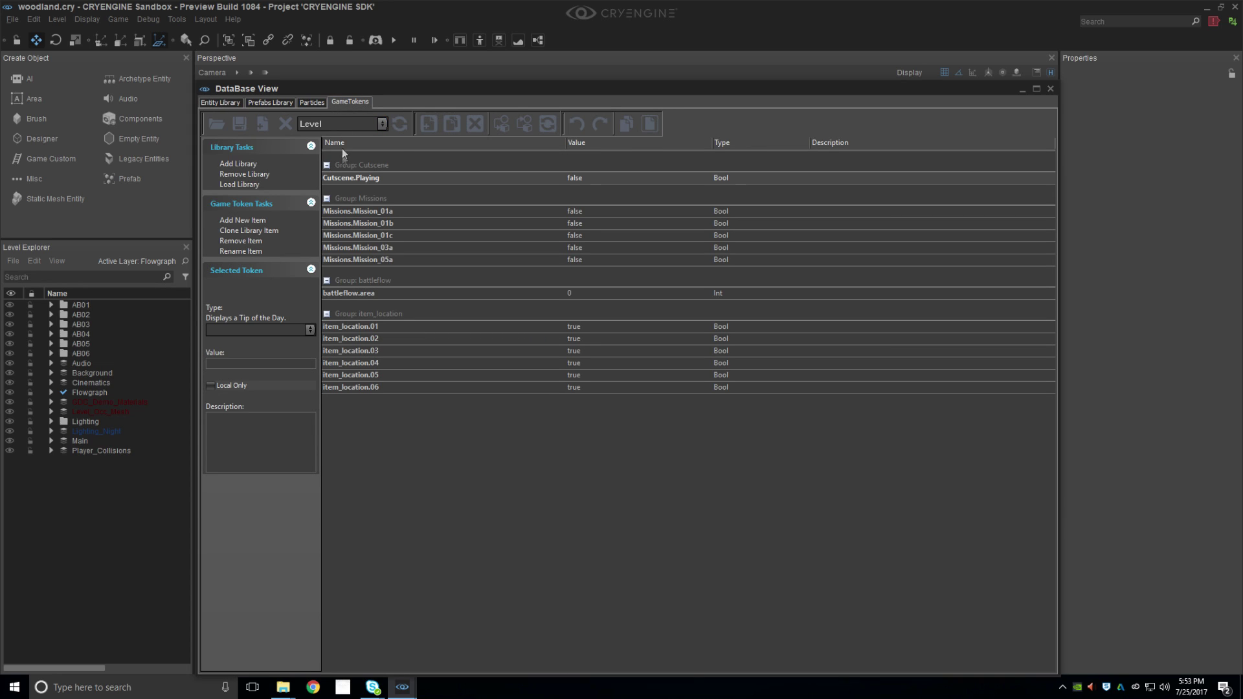
pyautogui.click(269, 129)
pyautogui.write('Mission')
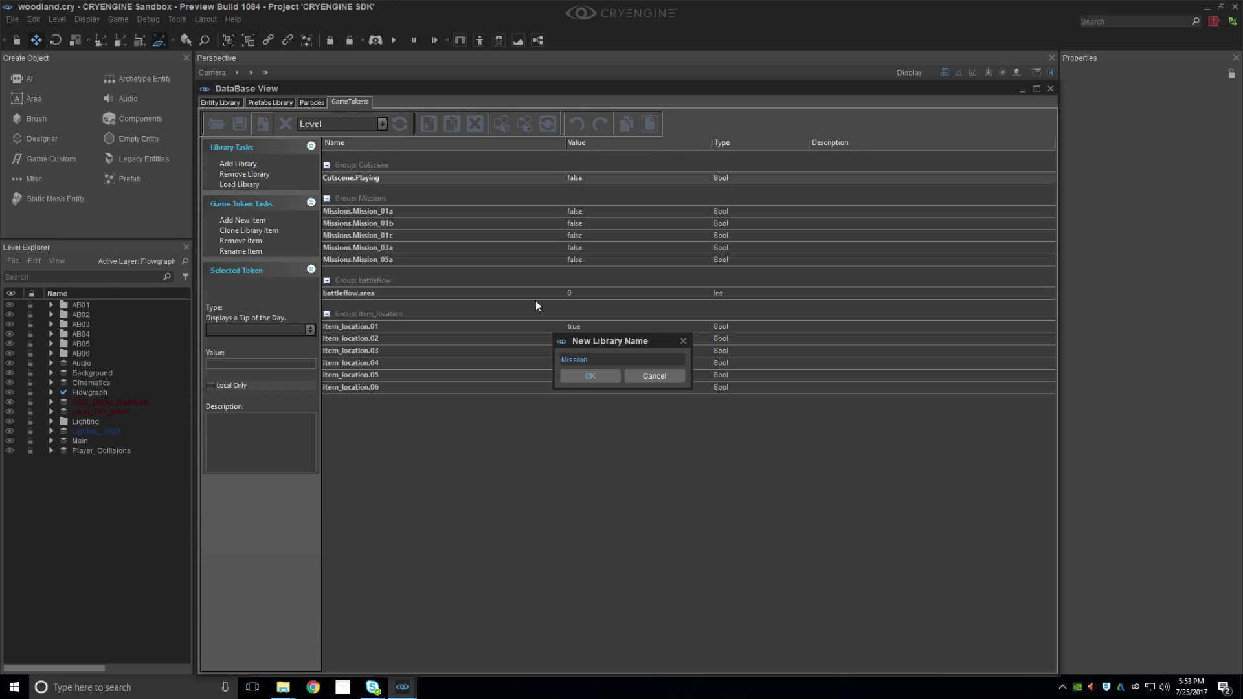
pyautogui.write('_Test')
pyautogui.press('Return')
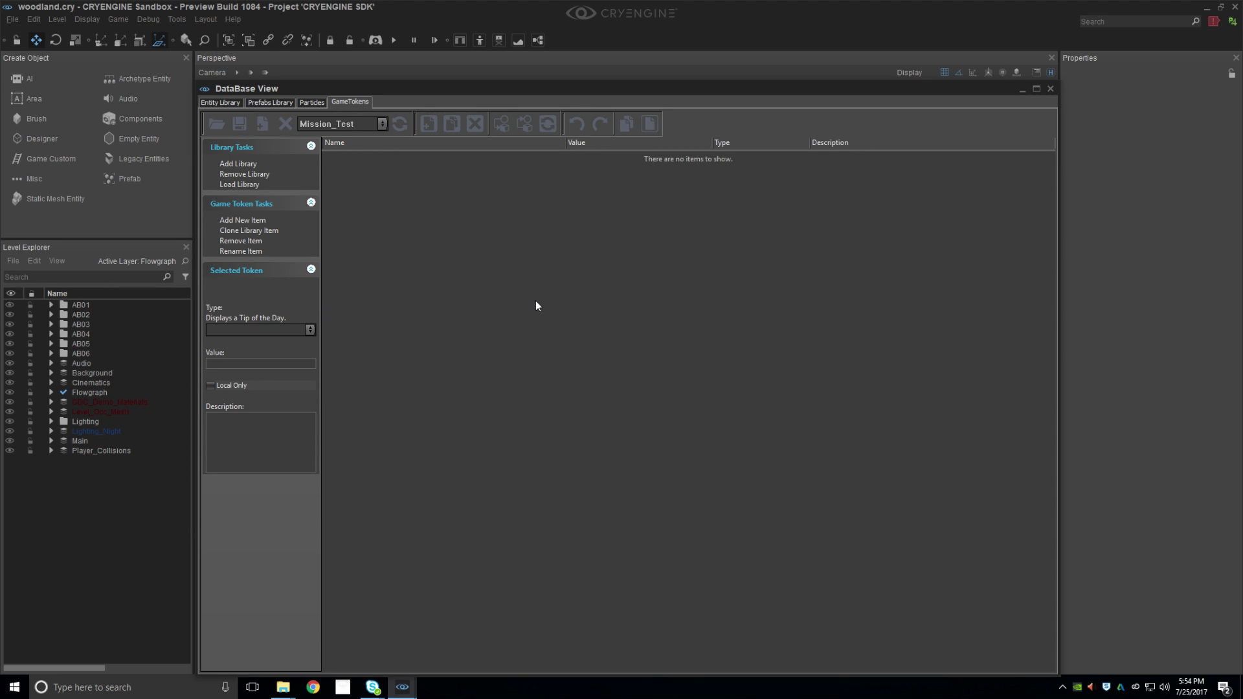
# - Add a game token named Mission_Objective1 in group Mission_Objectives to the Mission_Test library and save the library
pyautogui.click(425, 124)
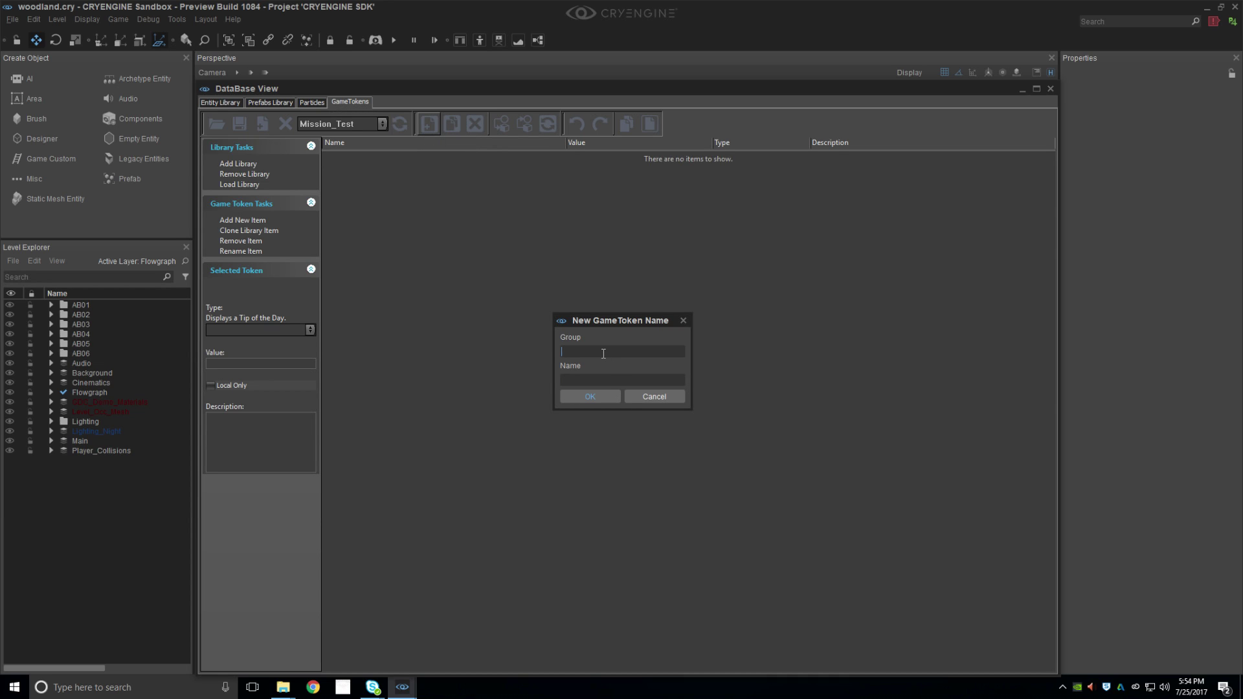
pyautogui.write('M')
pyautogui.write('on Objectives')
pyautogui.press('BackSpace')
pyautogui.write('_Objectives.Mission_Objective1')
pyautogui.click(594, 396)
pyautogui.click(420, 176)
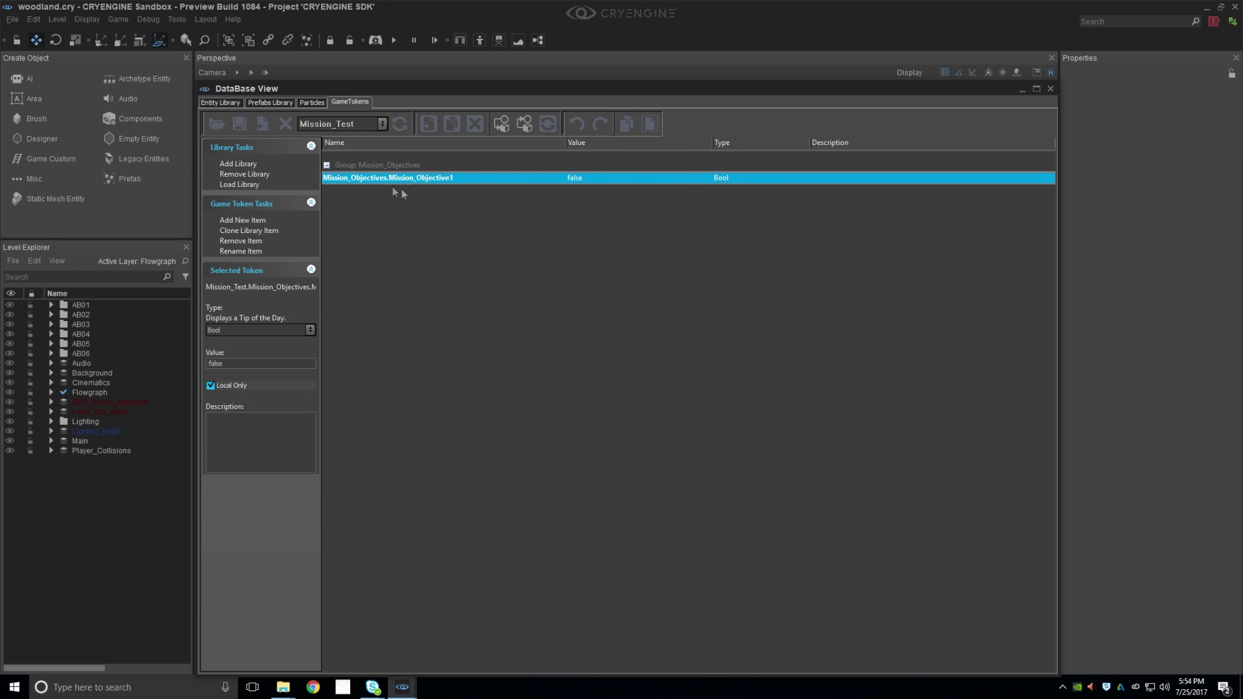
pyautogui.click(239, 129)
# - Switch to File Explorer and open the gametokens folder under gamesdk and libs
pyautogui.click(283, 687)
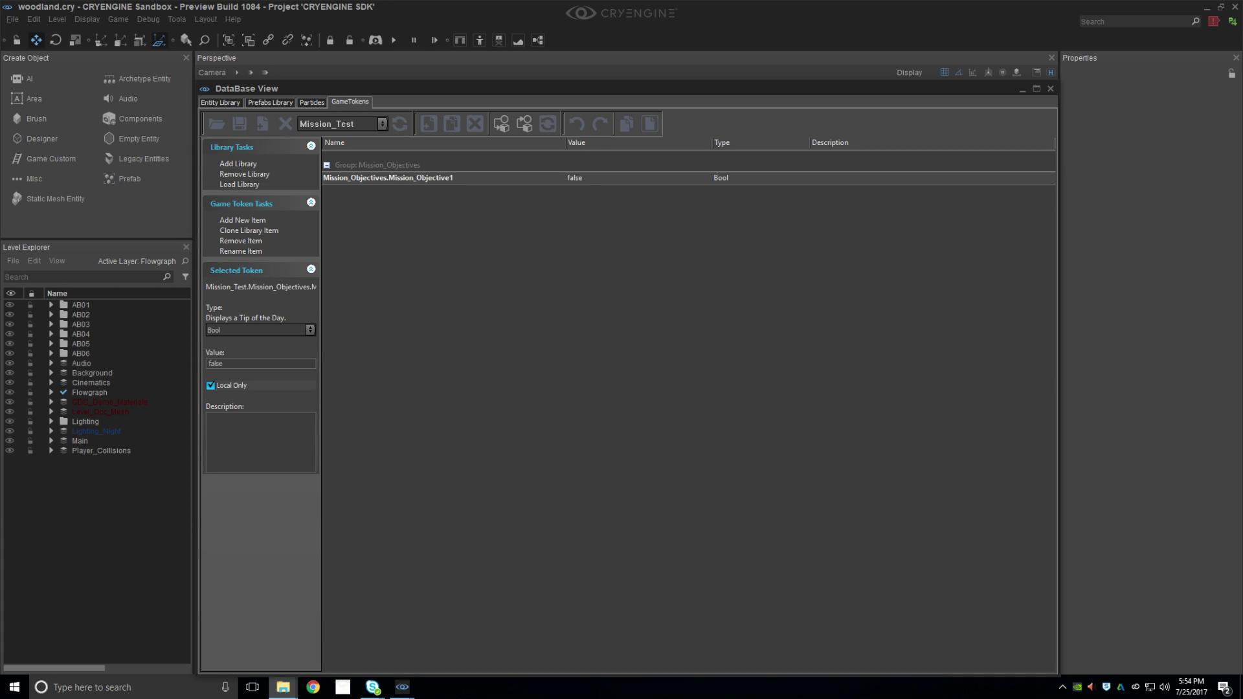
pyautogui.moveTo(1242, 102); pyautogui.dragTo(717, 102)
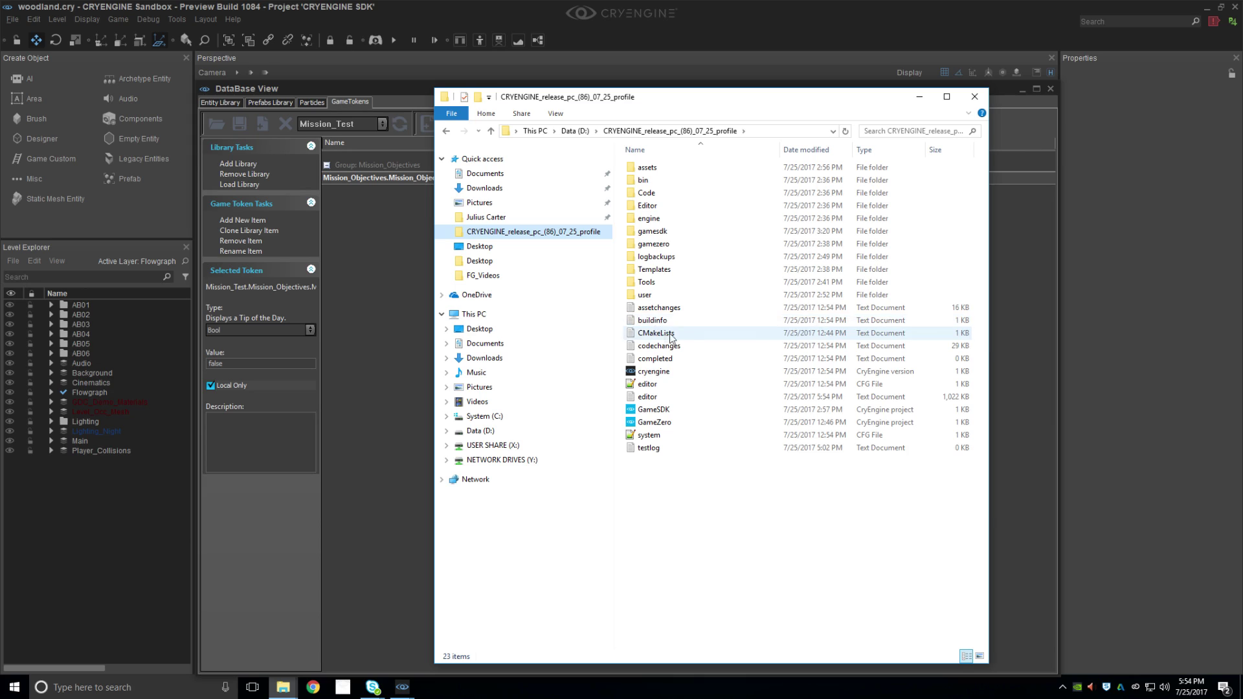
pyautogui.doubleClick(669, 231)
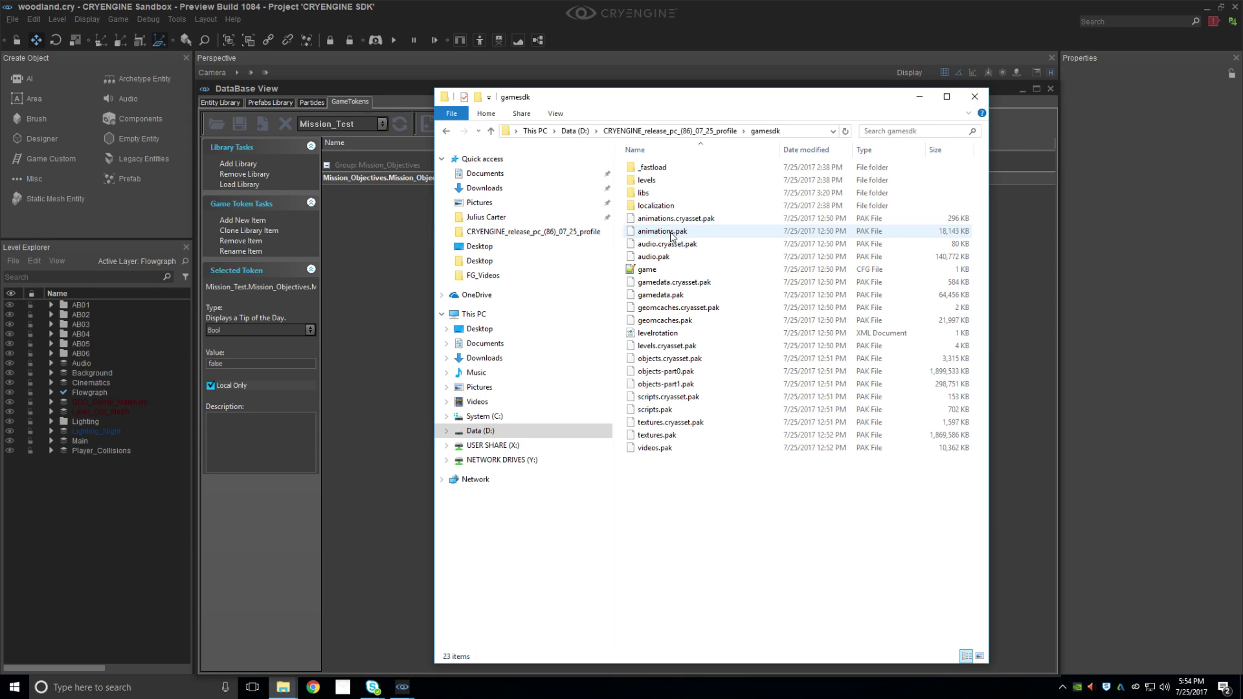
pyautogui.doubleClick(660, 193)
pyautogui.doubleClick(674, 181)
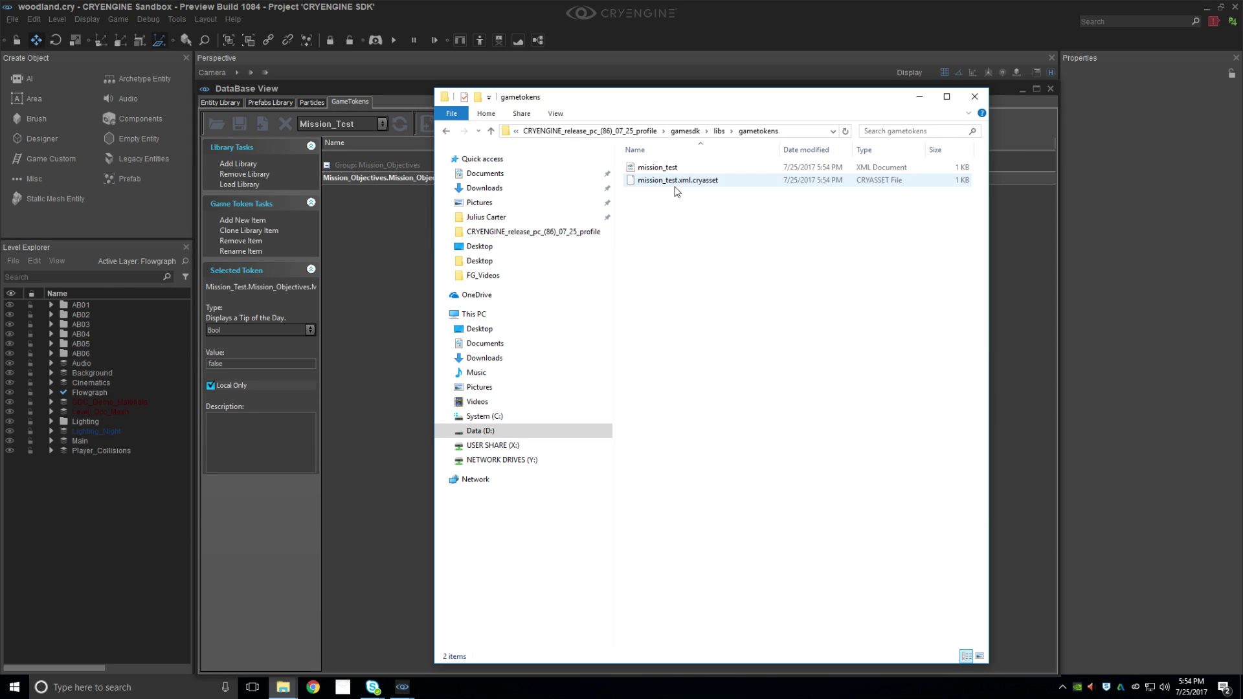
# - Open the mission_test XML file in Notepad to inspect its token definition, and close it together with File Explorer
pyautogui.click(665, 168)
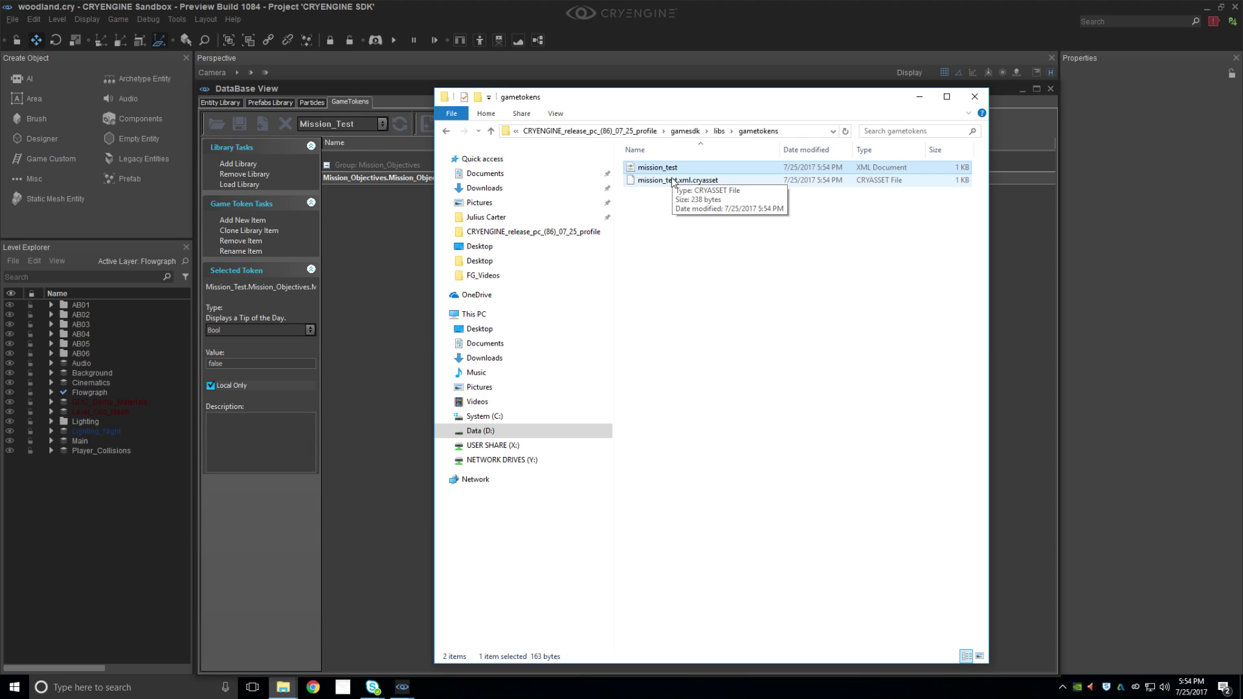
pyautogui.rightClick(665, 169)
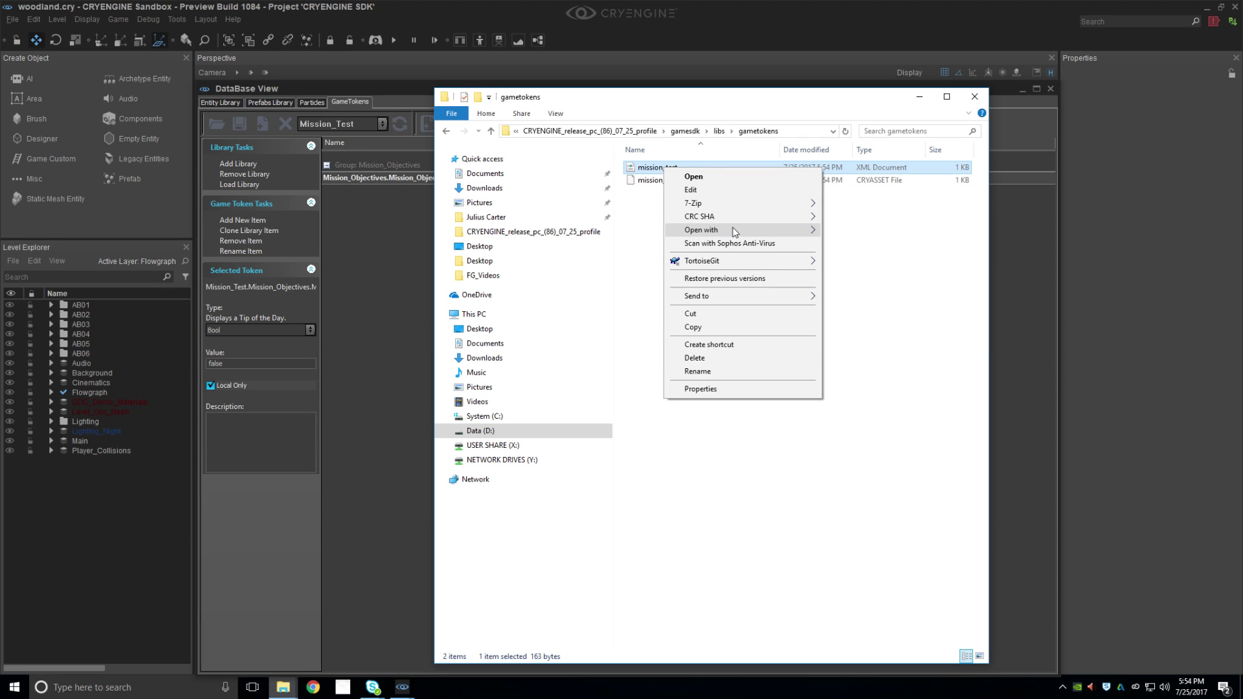
pyautogui.moveTo(741, 234)
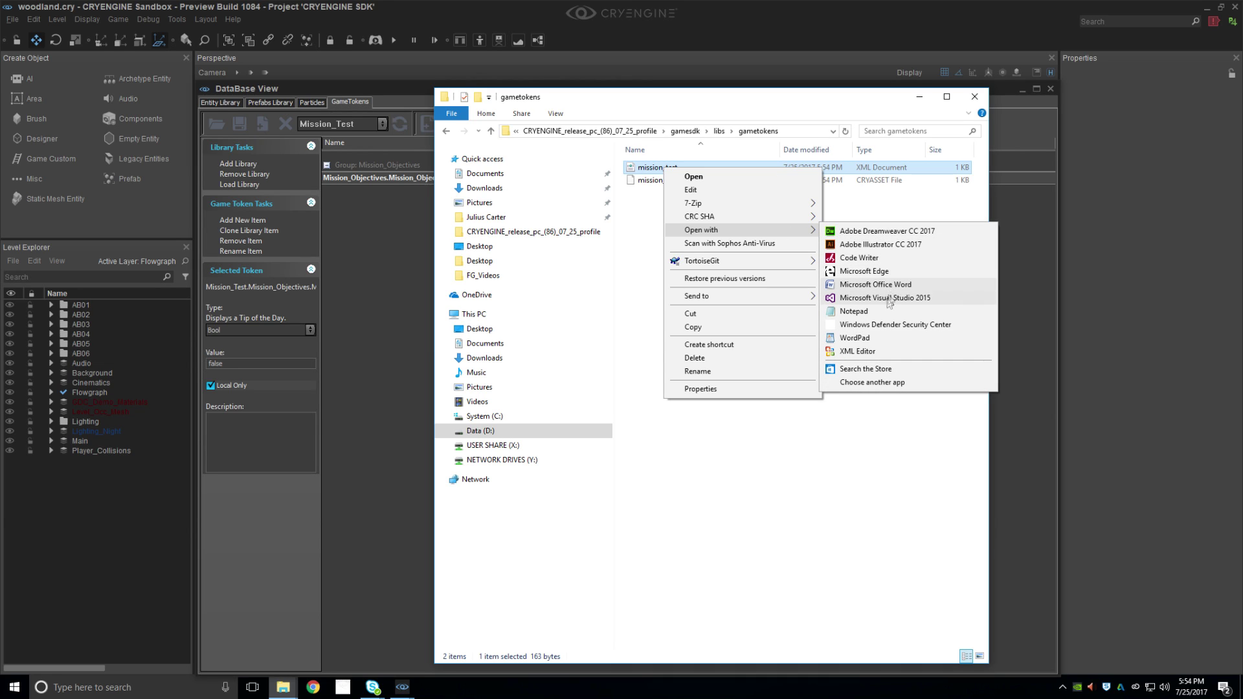
pyautogui.click(871, 311)
pyautogui.moveTo(615, 200); pyautogui.dragTo(473, 162)
pyautogui.click(720, 200)
pyautogui.click(1156, 137)
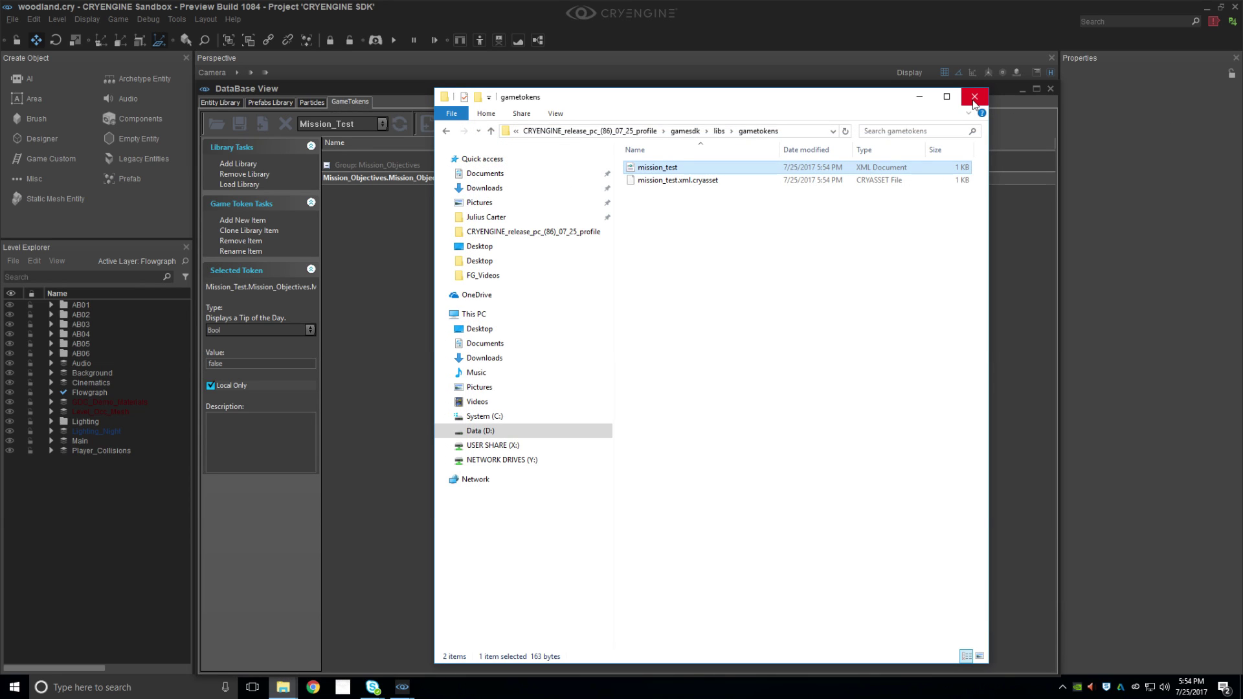
pyautogui.click(972, 102)
# - Change the Mission_Objective1 token's type to Int and then to Float
pyautogui.click(487, 178)
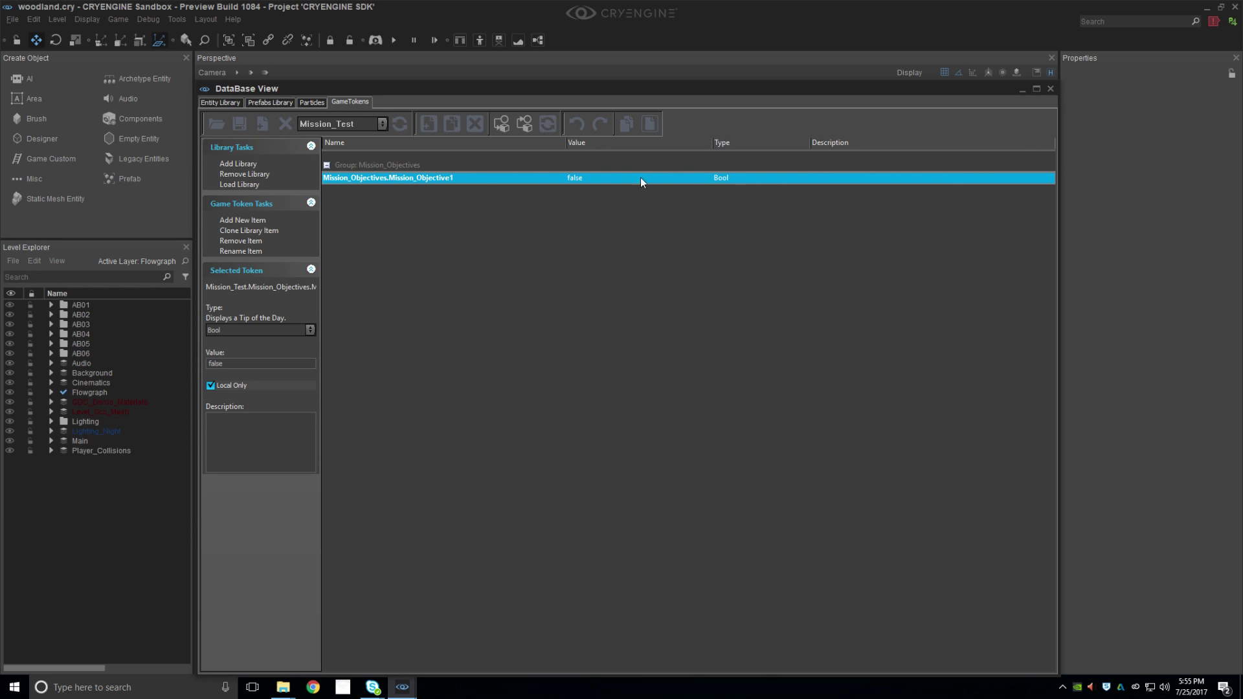
pyautogui.click(725, 177)
pyautogui.click(745, 180)
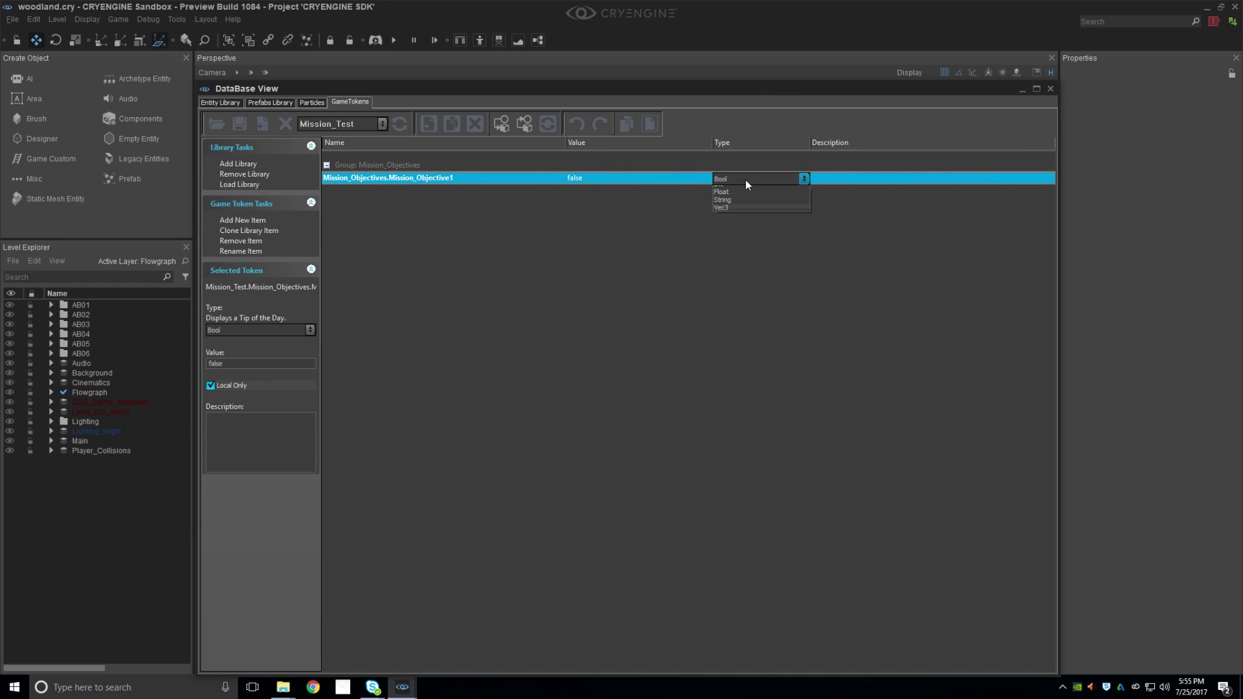
pyautogui.click(736, 198)
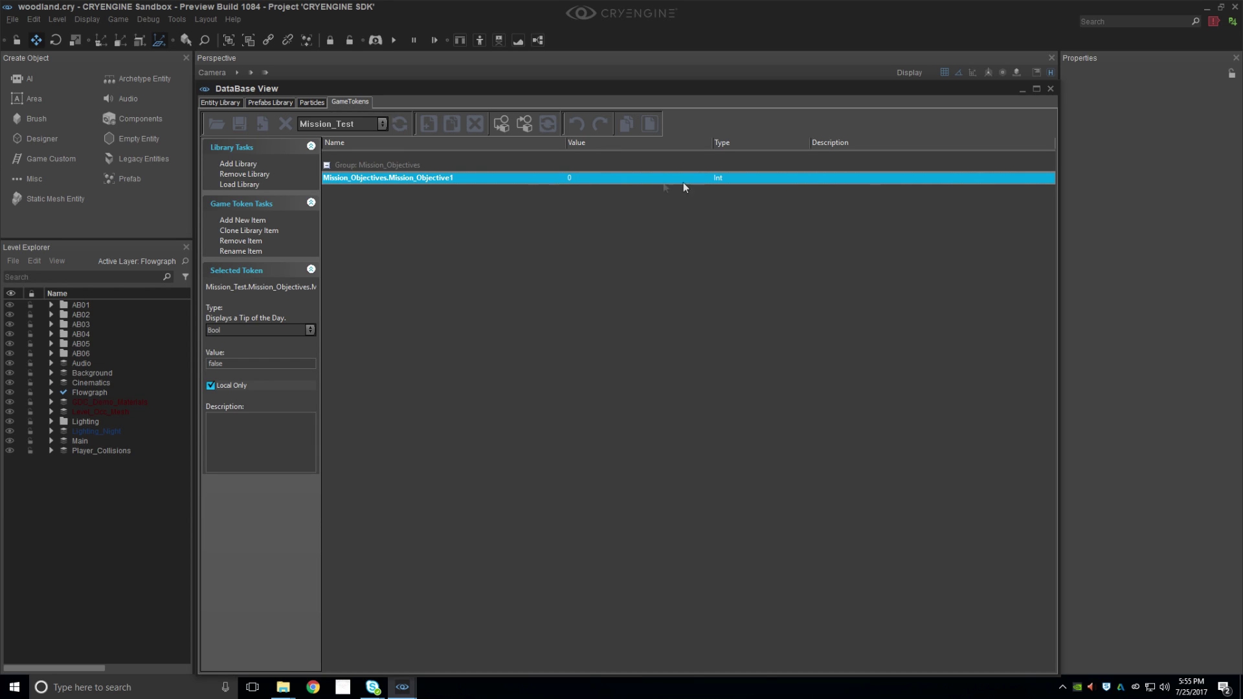
pyautogui.click(722, 179)
pyautogui.click(726, 179)
pyautogui.click(734, 208)
# - Set the Mission_Objective1 token's type to String and its value to active
pyautogui.click(725, 176)
pyautogui.click(735, 180)
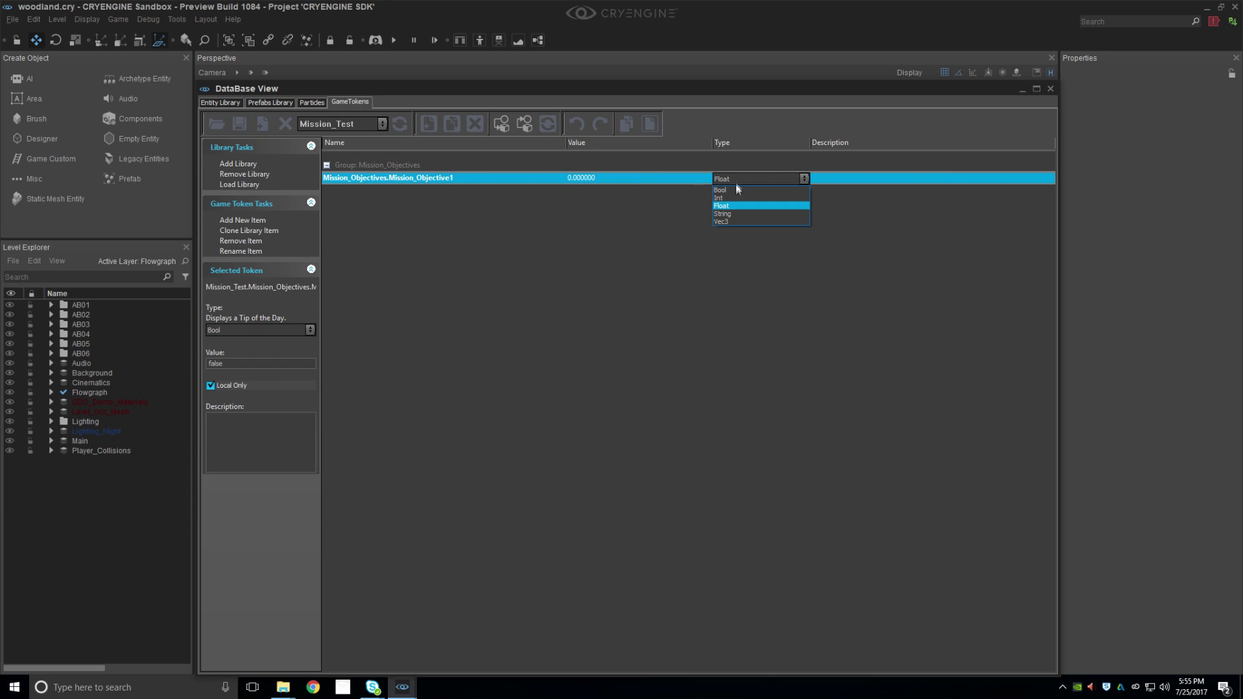
pyautogui.click(730, 214)
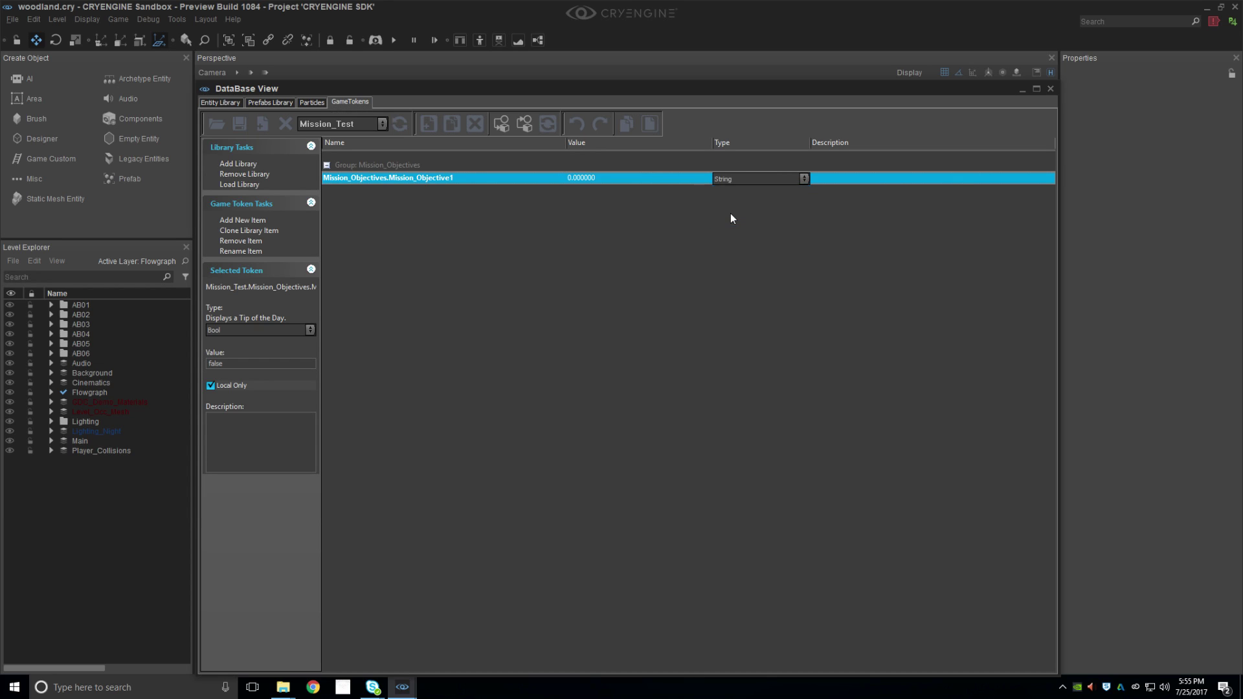
pyautogui.click(592, 177)
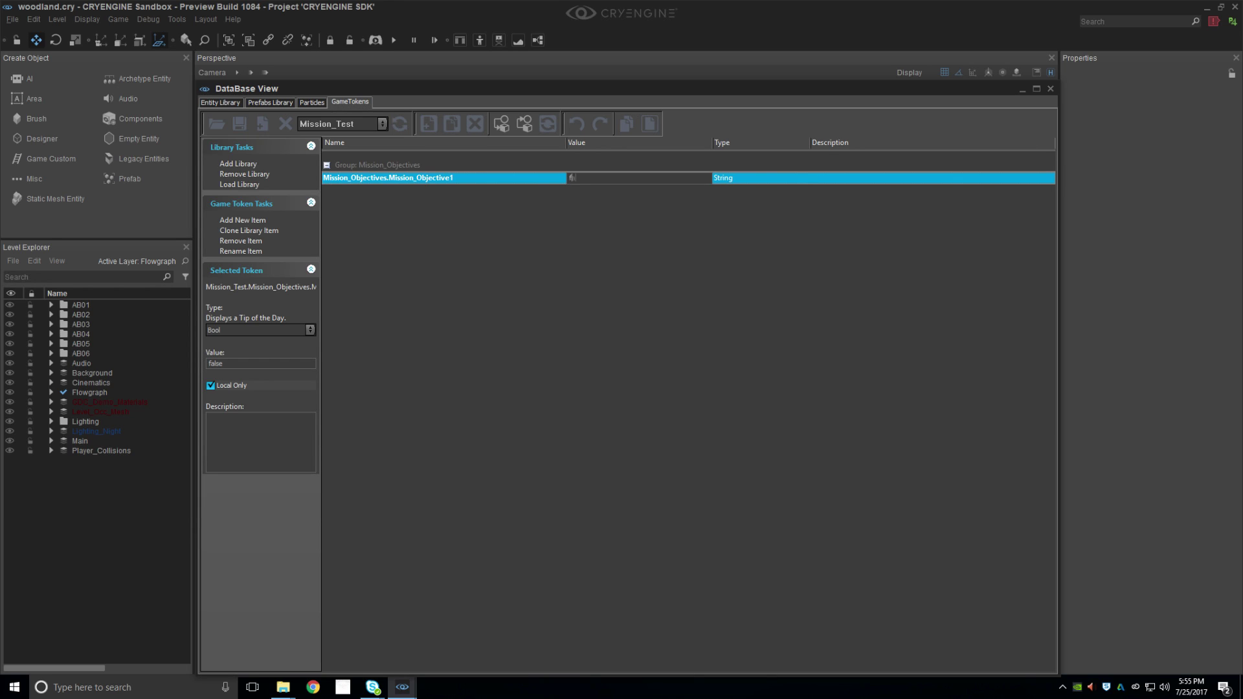
pyautogui.write('active')
pyautogui.press('Return')
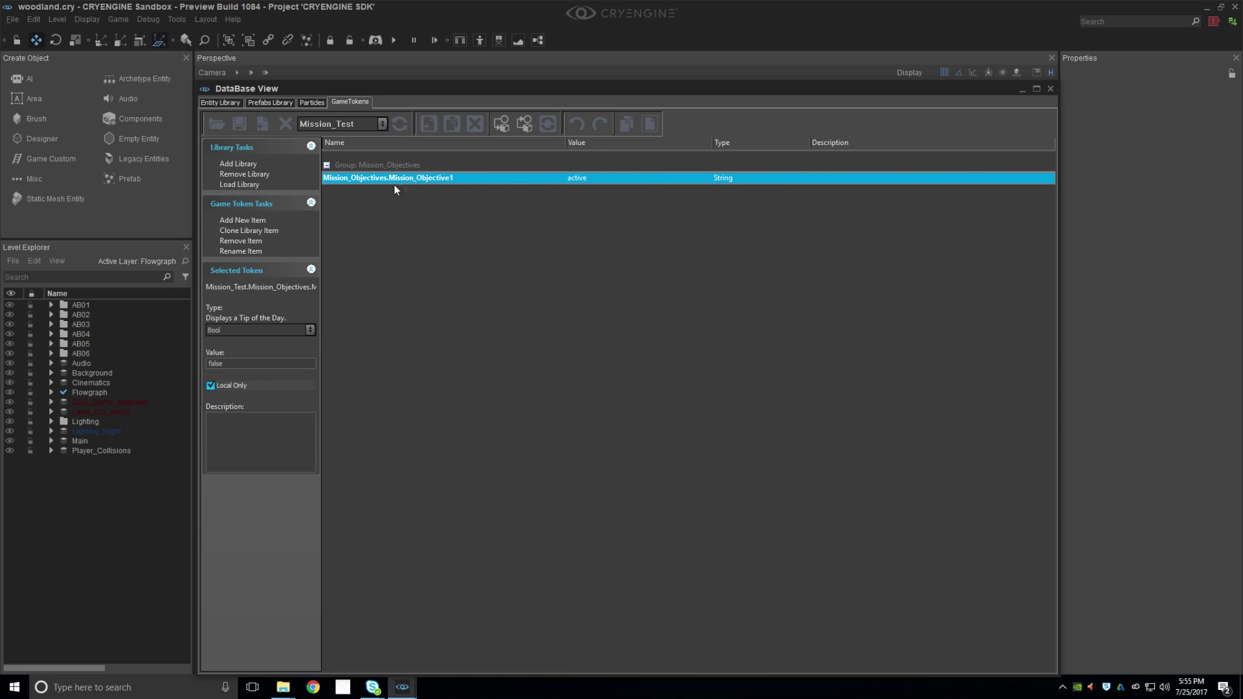
# - Rename the Mission_Objective1 token as Mission_Objective1_active and accept the archetype warning
pyautogui.click(243, 252)
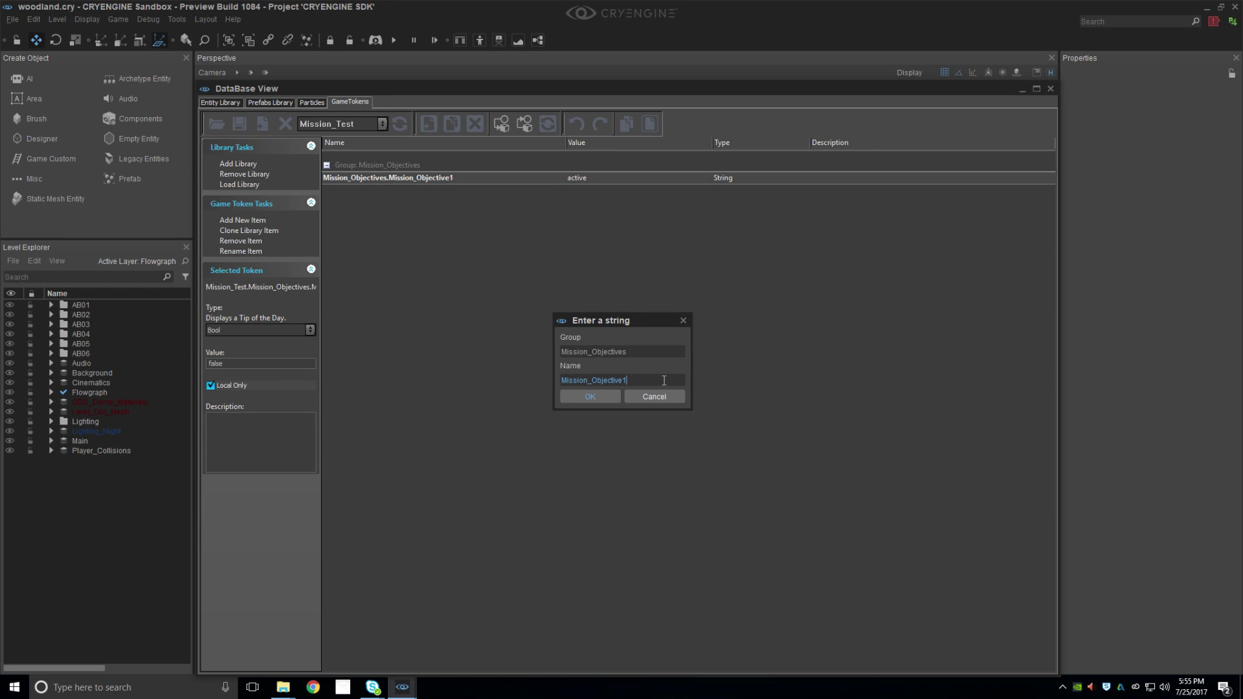
pyautogui.write('_ac')
pyautogui.write('tive')
pyautogui.press('Return')
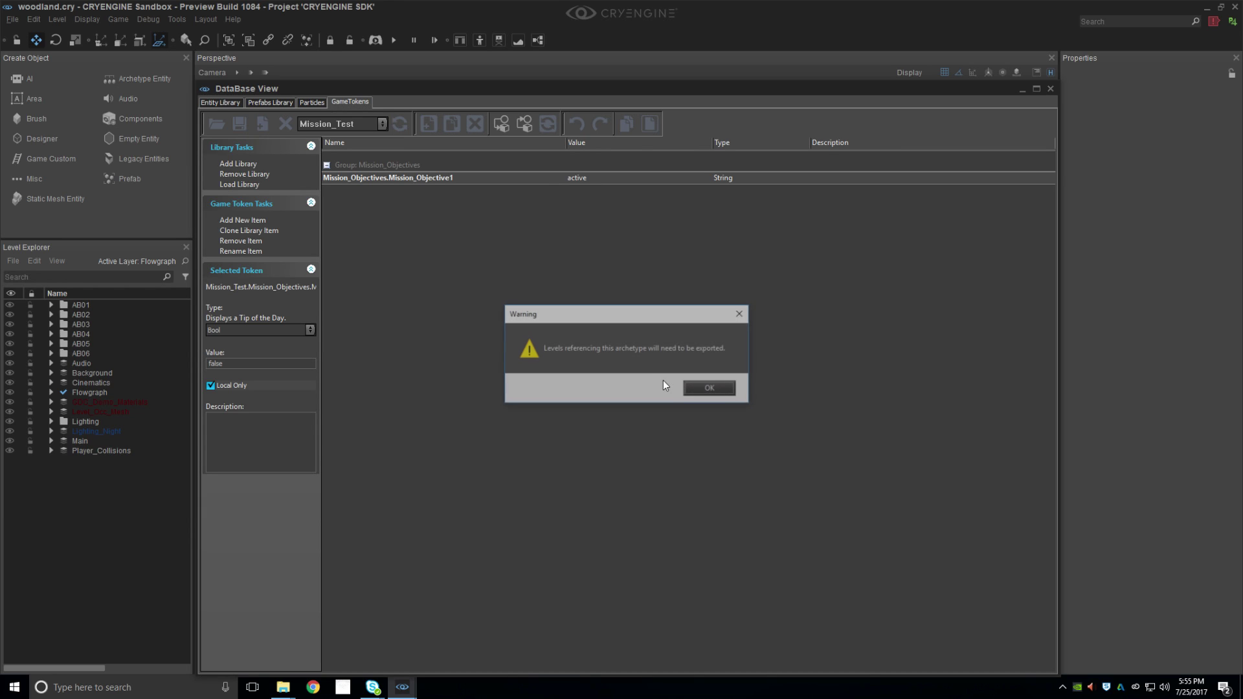
pyautogui.click(699, 392)
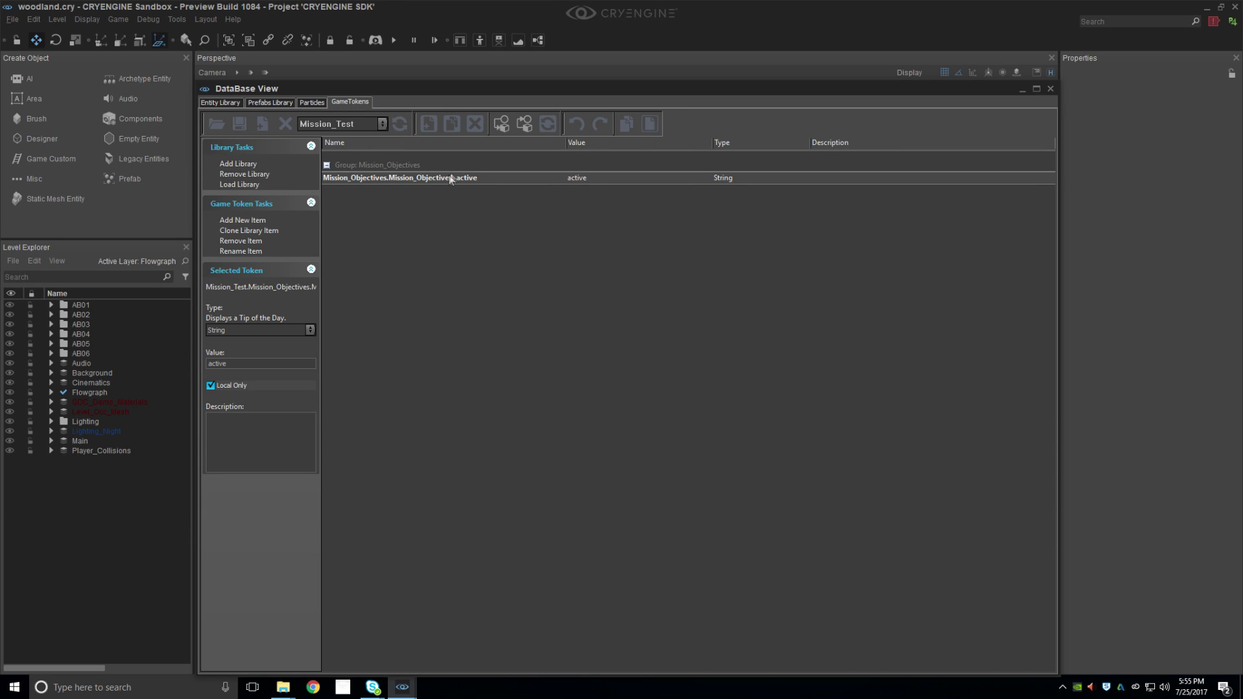
# - Clone the Mission_Objective1_active token and rename the copy as Mission_Objective1_completed
pyautogui.click(430, 177)
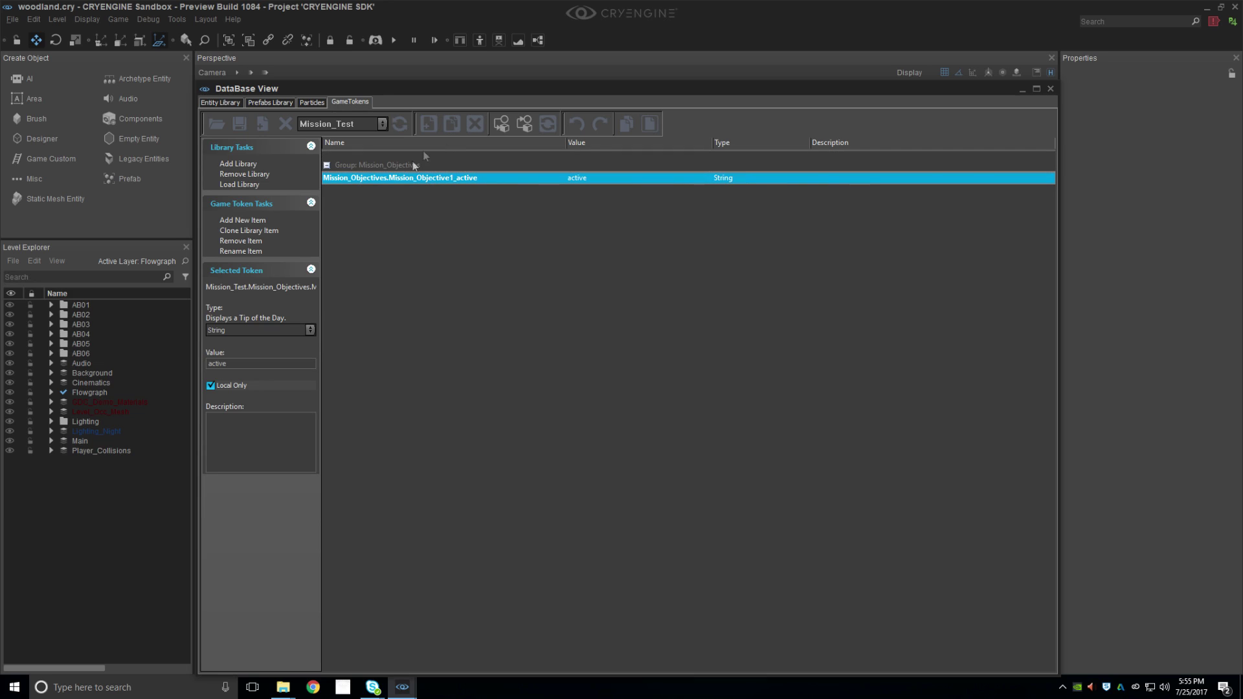
pyautogui.click(261, 232)
pyautogui.click(464, 192)
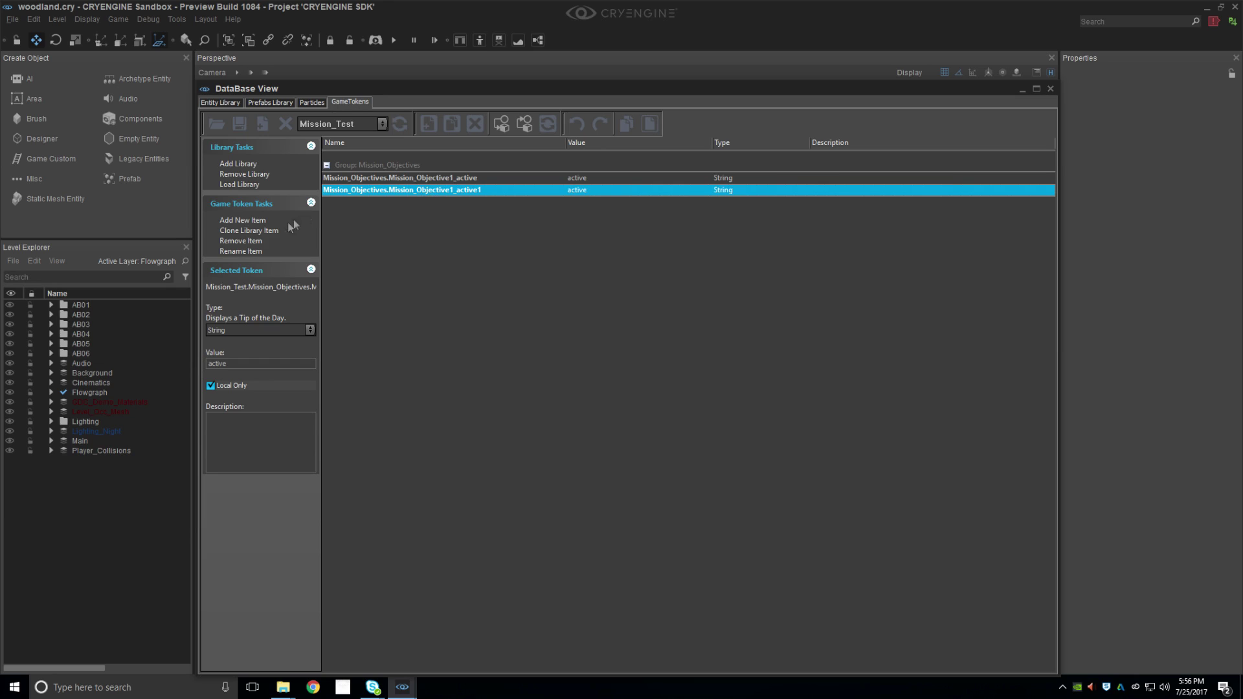
pyautogui.click(250, 251)
pyautogui.moveTo(655, 381); pyautogui.dragTo(631, 381)
pyautogui.write('completed')
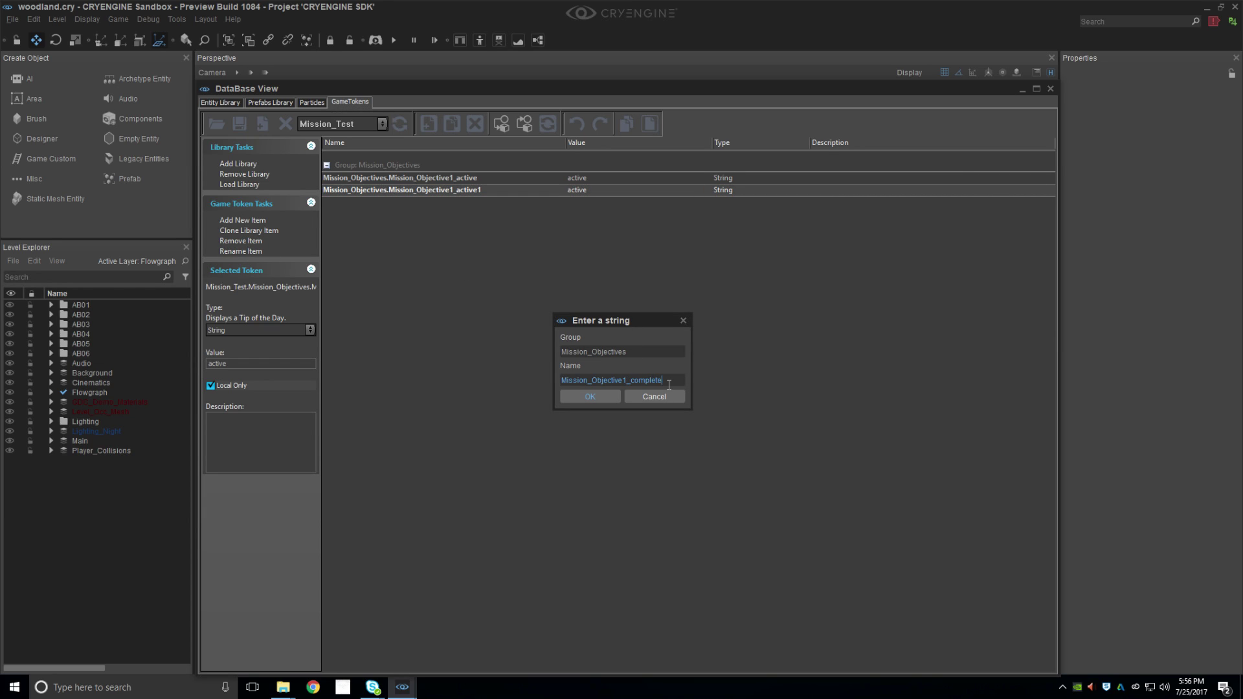
pyautogui.press('Return')
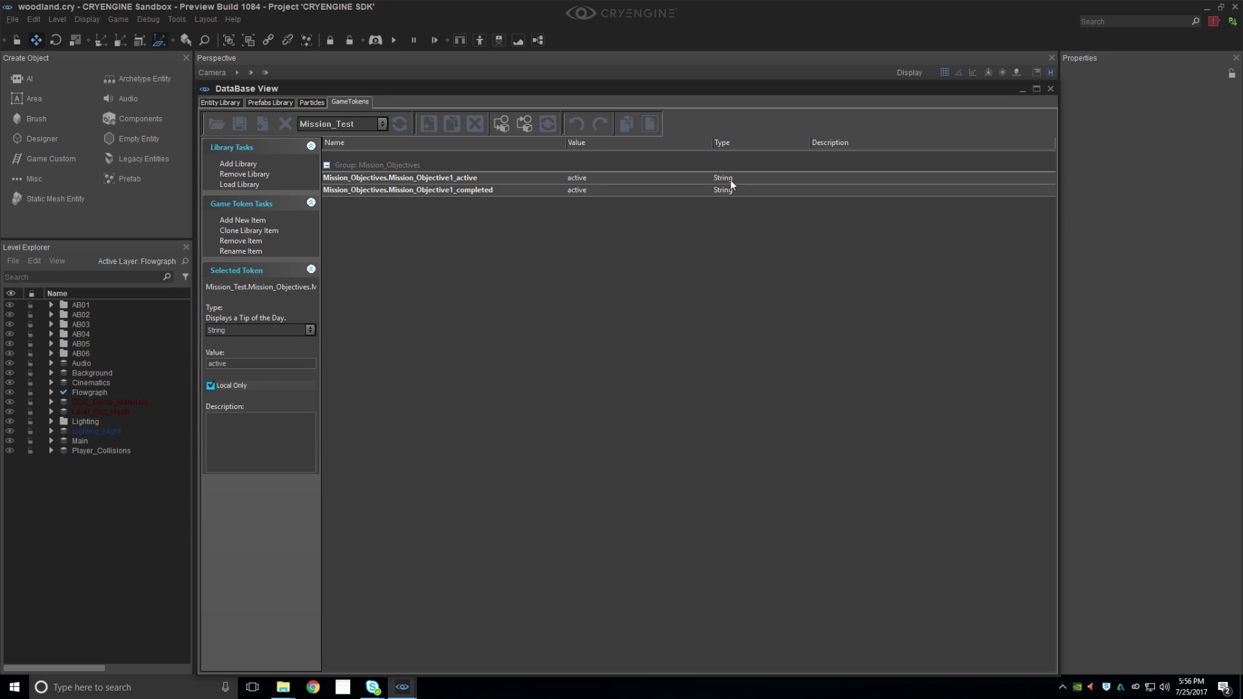
# - Set the values of the Mission_Objective1_completed and Mission_Objective1_active tokens to false
pyautogui.click(603, 191)
pyautogui.click(602, 190)
pyautogui.moveTo(603, 189); pyautogui.dragTo(534, 188)
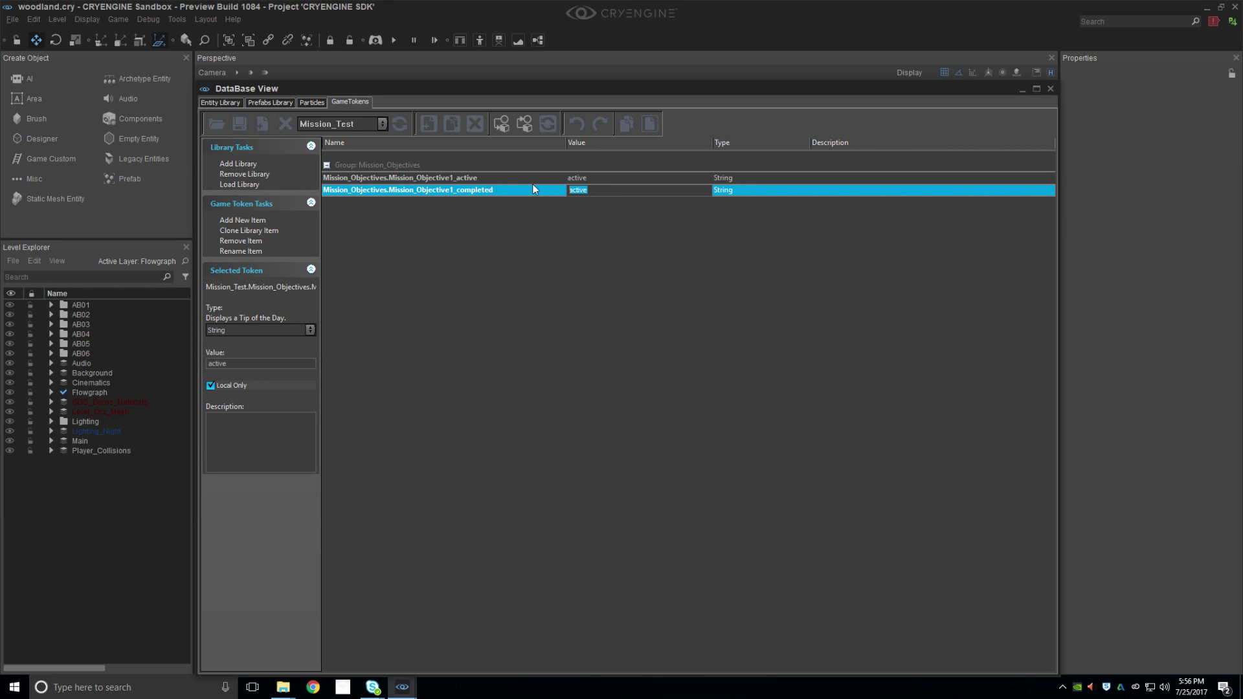
pyautogui.write('false')
pyautogui.click(585, 175)
pyautogui.doubleClick(581, 178)
pyautogui.write('false')
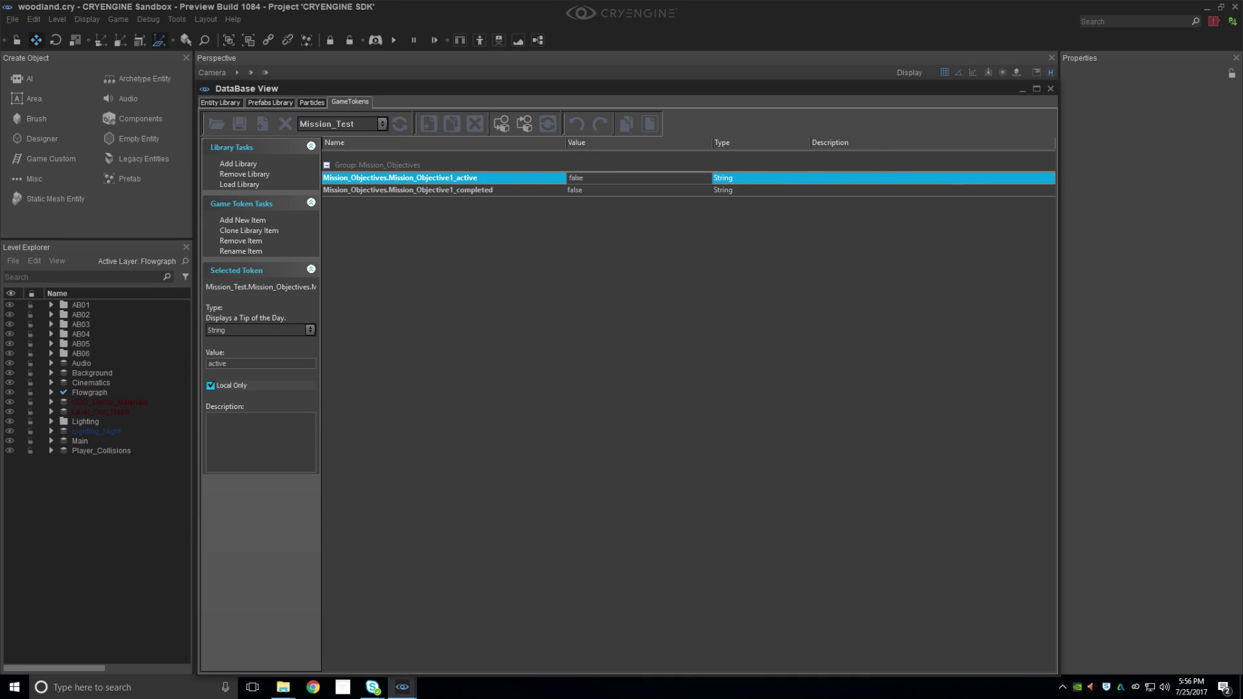
pyautogui.press('Return')
pyautogui.click(493, 192)
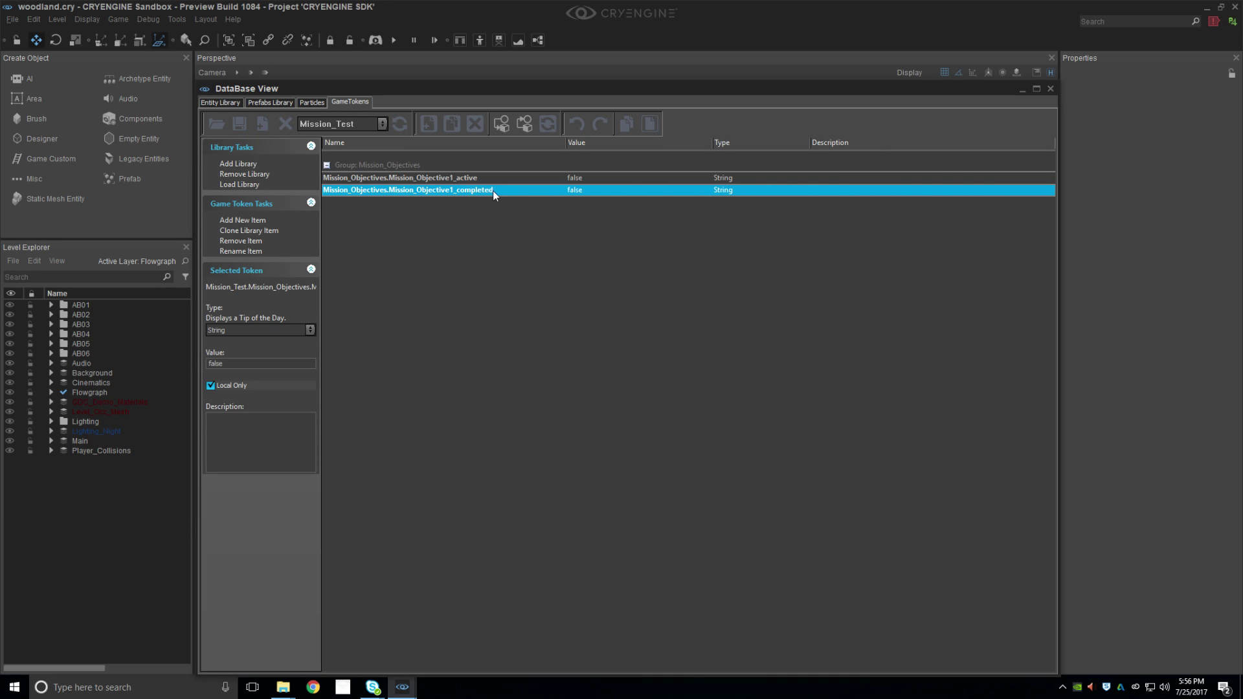
# - Change the type of both Mission_Objective1 tokens to Bool
pyautogui.click(733, 178)
pyautogui.click(745, 177)
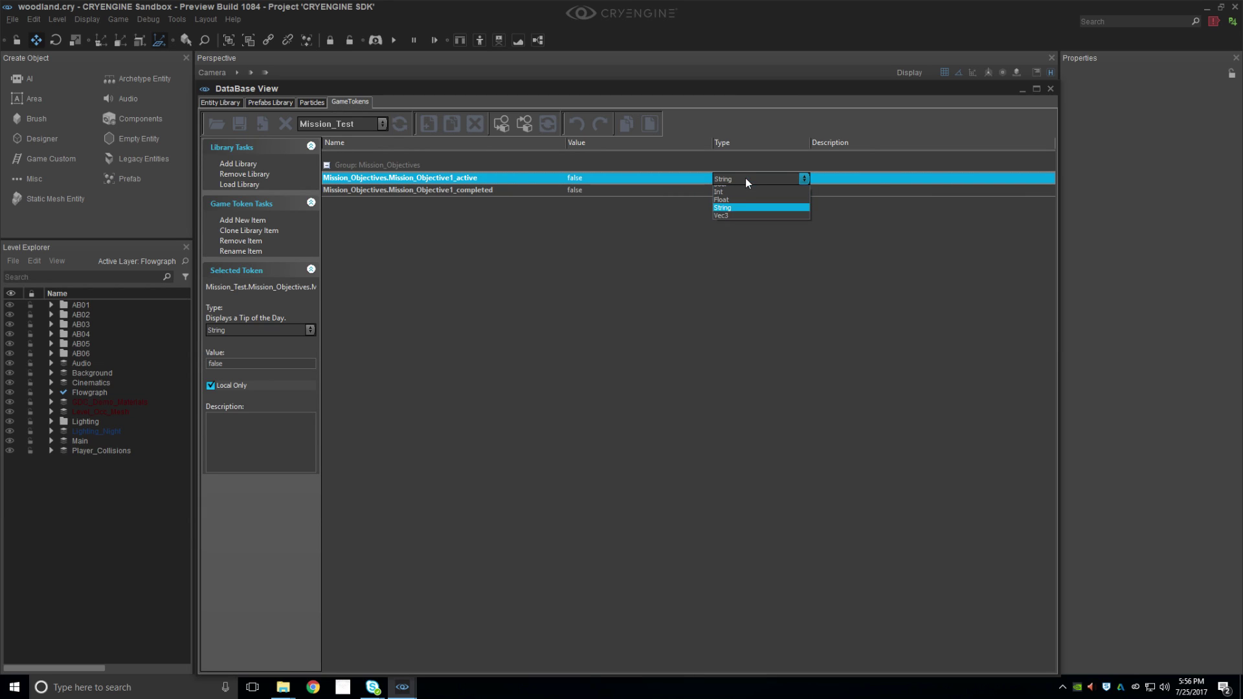
pyautogui.click(719, 190)
pyautogui.click(739, 193)
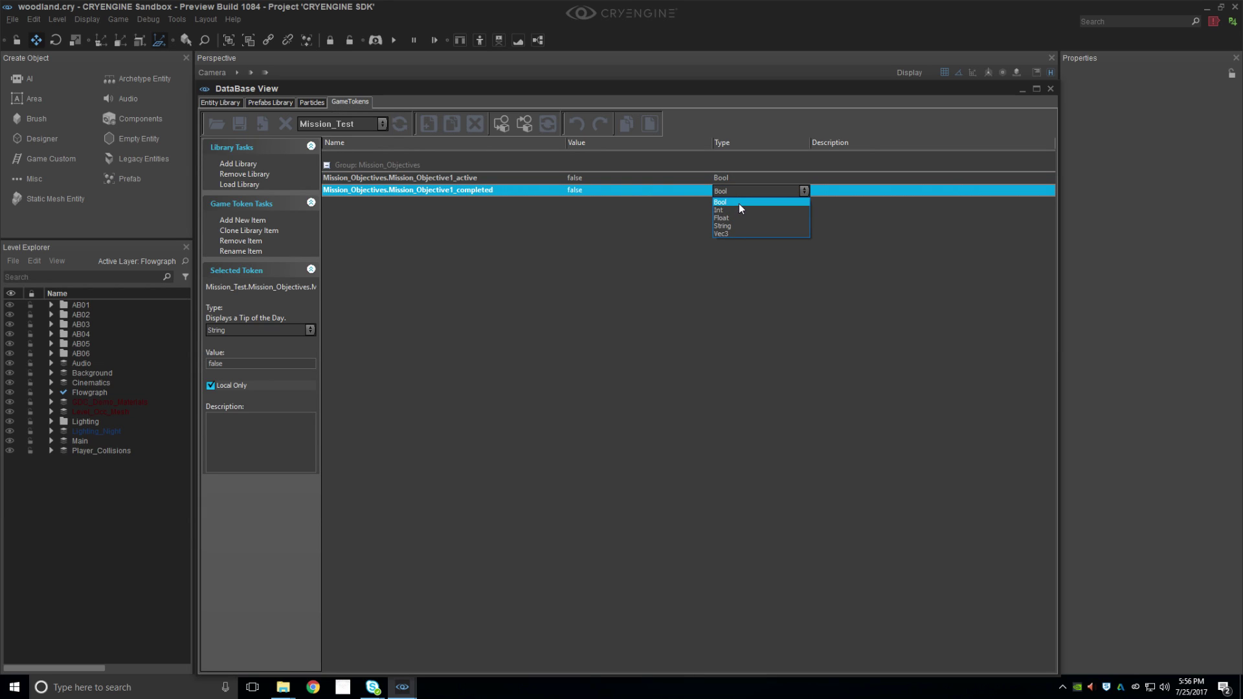
pyautogui.click(739, 204)
pyautogui.click(736, 177)
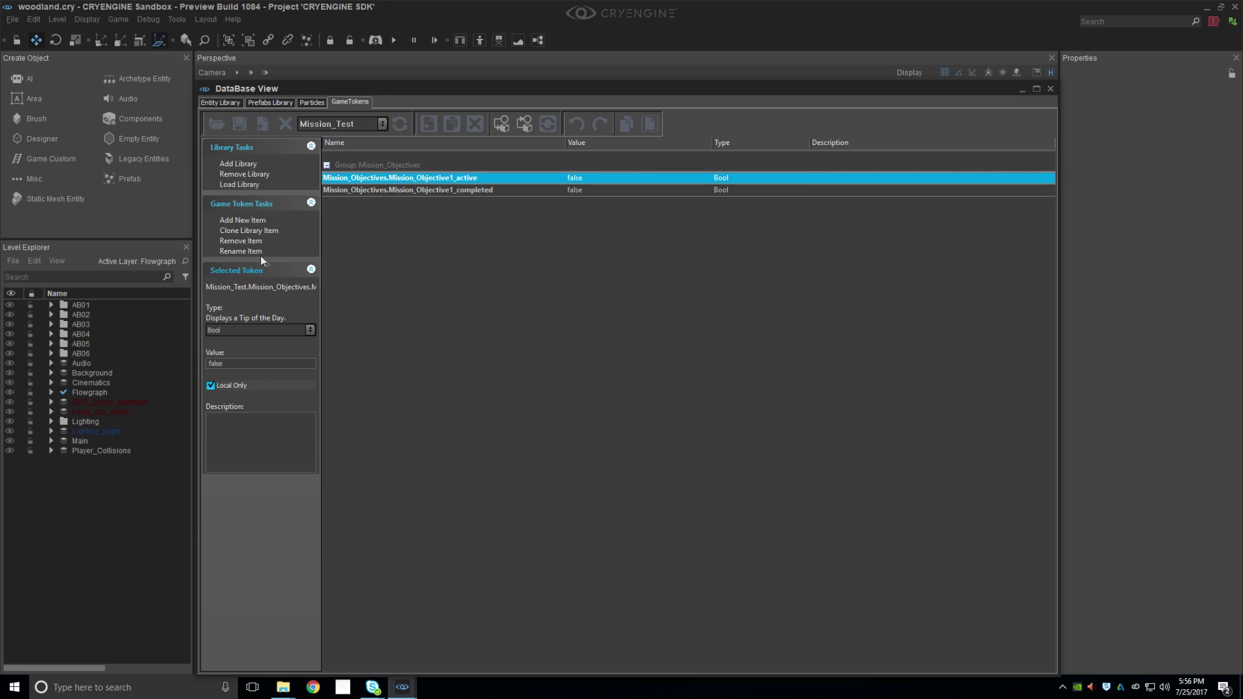
# - Add a new game token named Player_is_in_area to the Mission_Objectives group
pyautogui.click(253, 223)
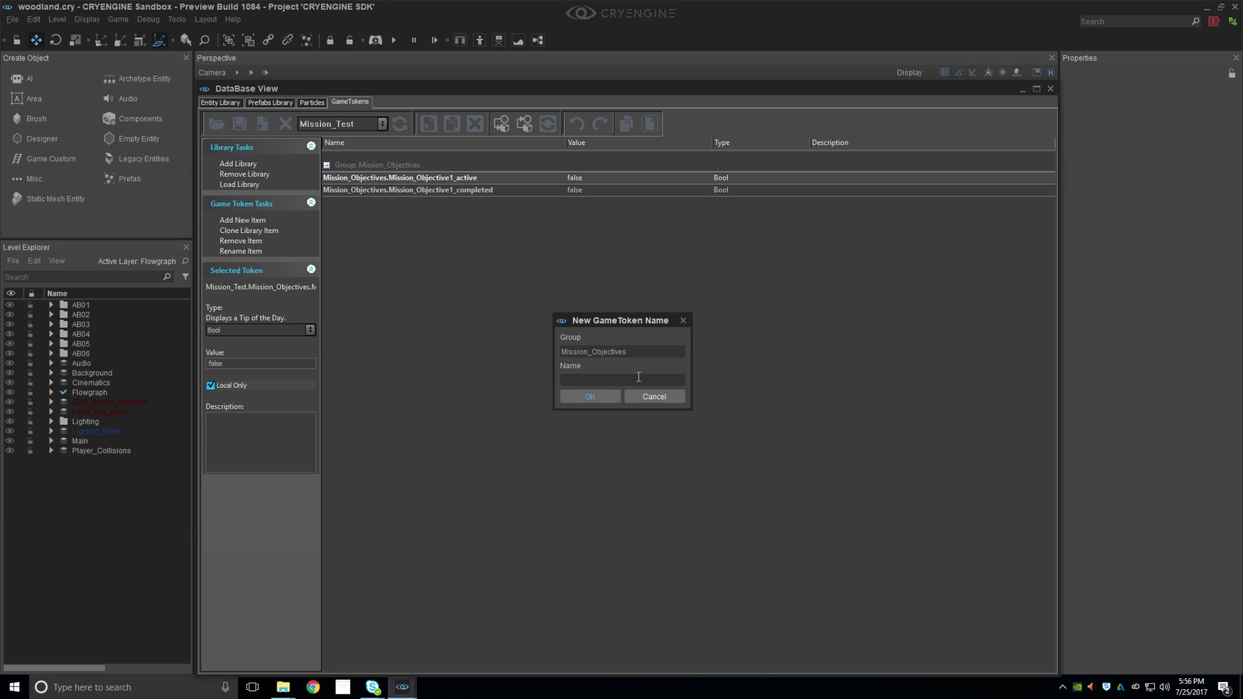
pyautogui.write('Player_is_in_area')
pyautogui.press('Return')
pyautogui.click(438, 203)
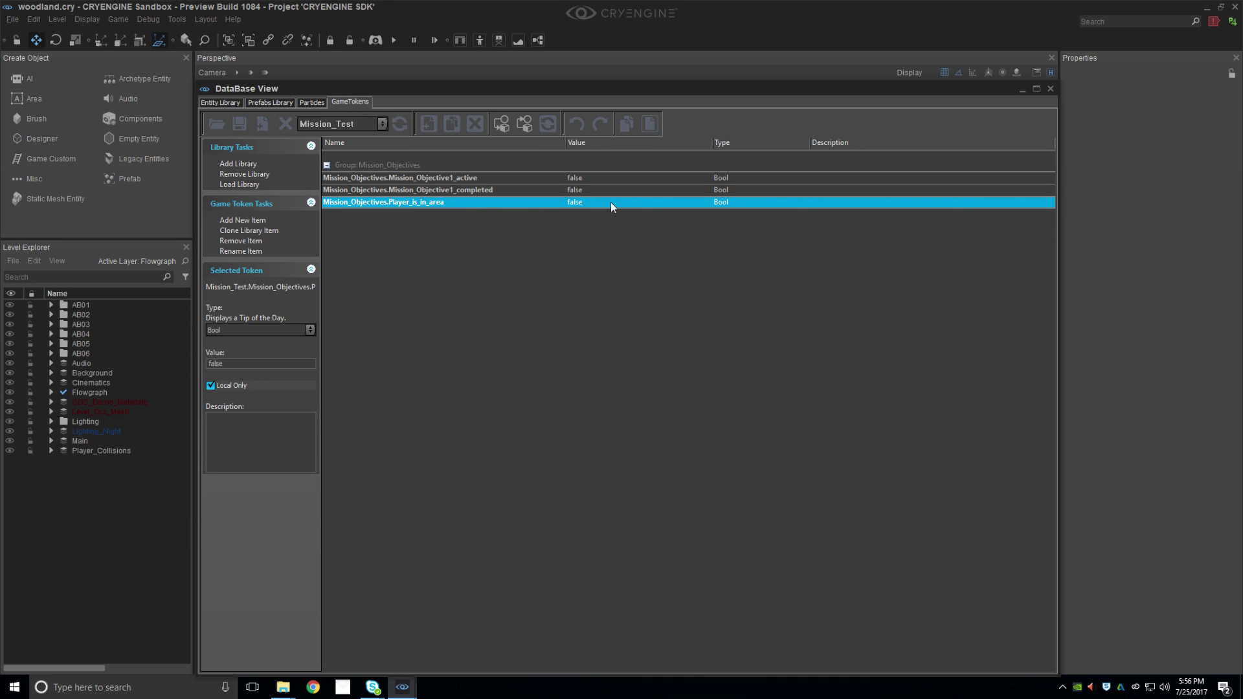
# - Set the Player_is_in_area token's type to String and leave its value empty
pyautogui.doubleClick(588, 203)
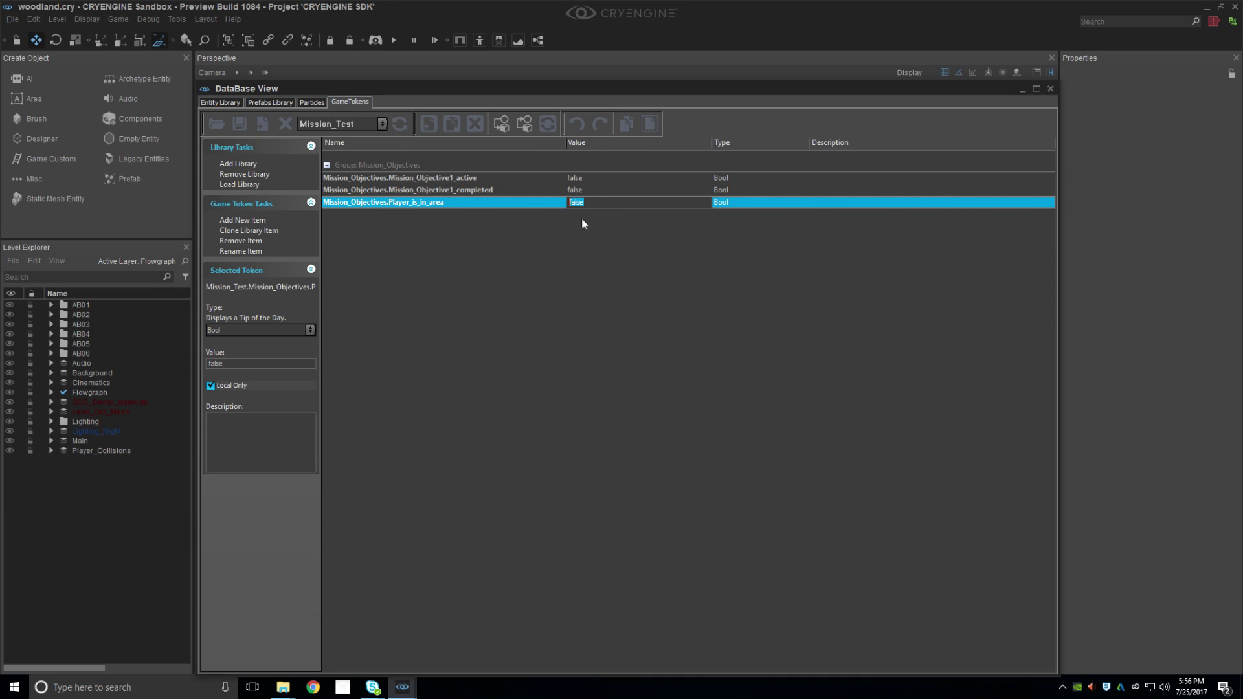
pyautogui.click(722, 202)
pyautogui.click(759, 203)
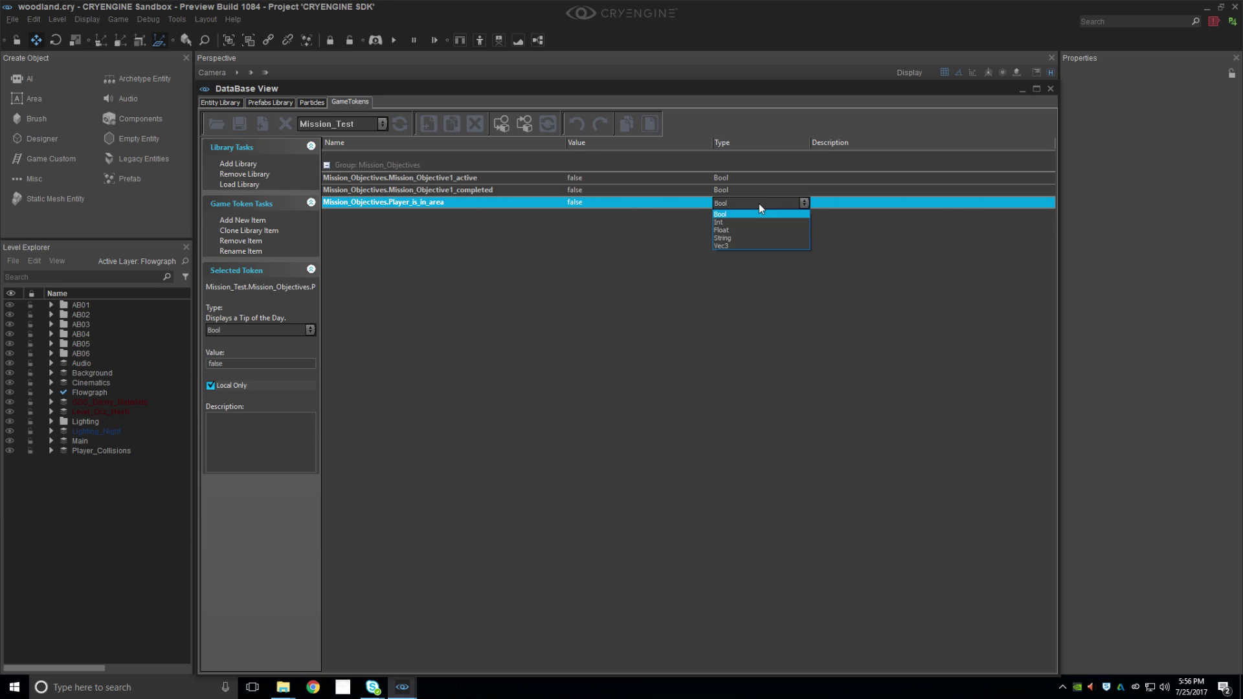
pyautogui.click(736, 238)
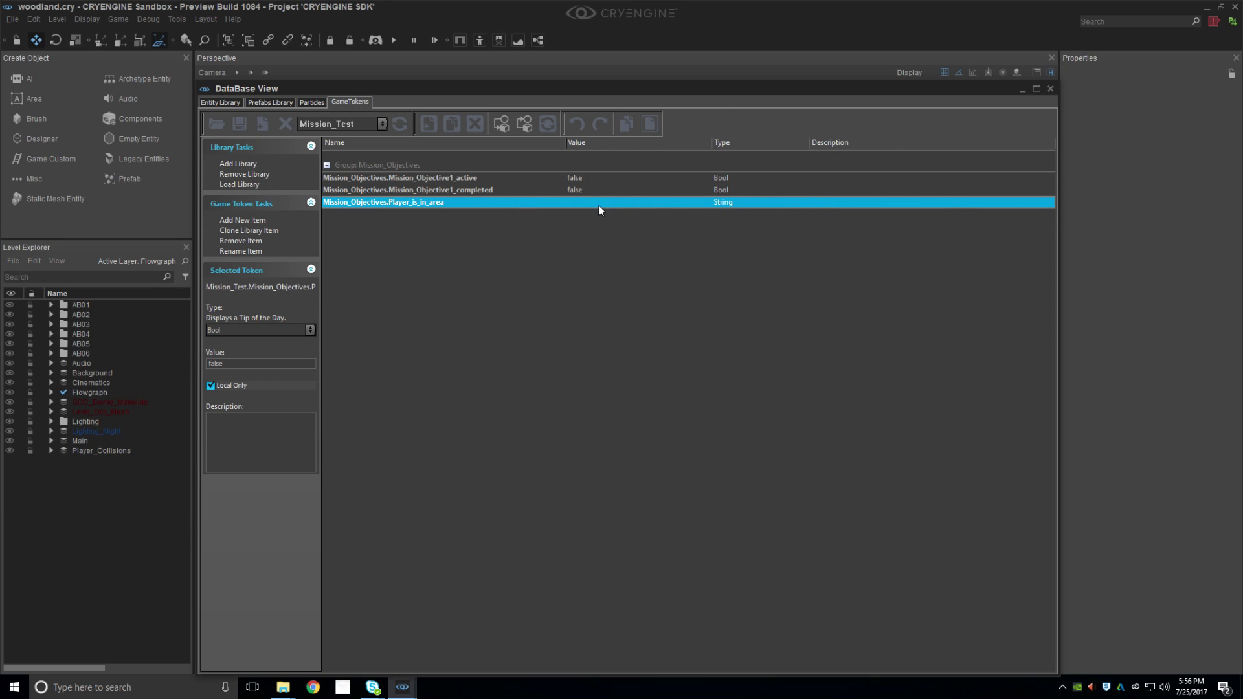
pyautogui.click(571, 202)
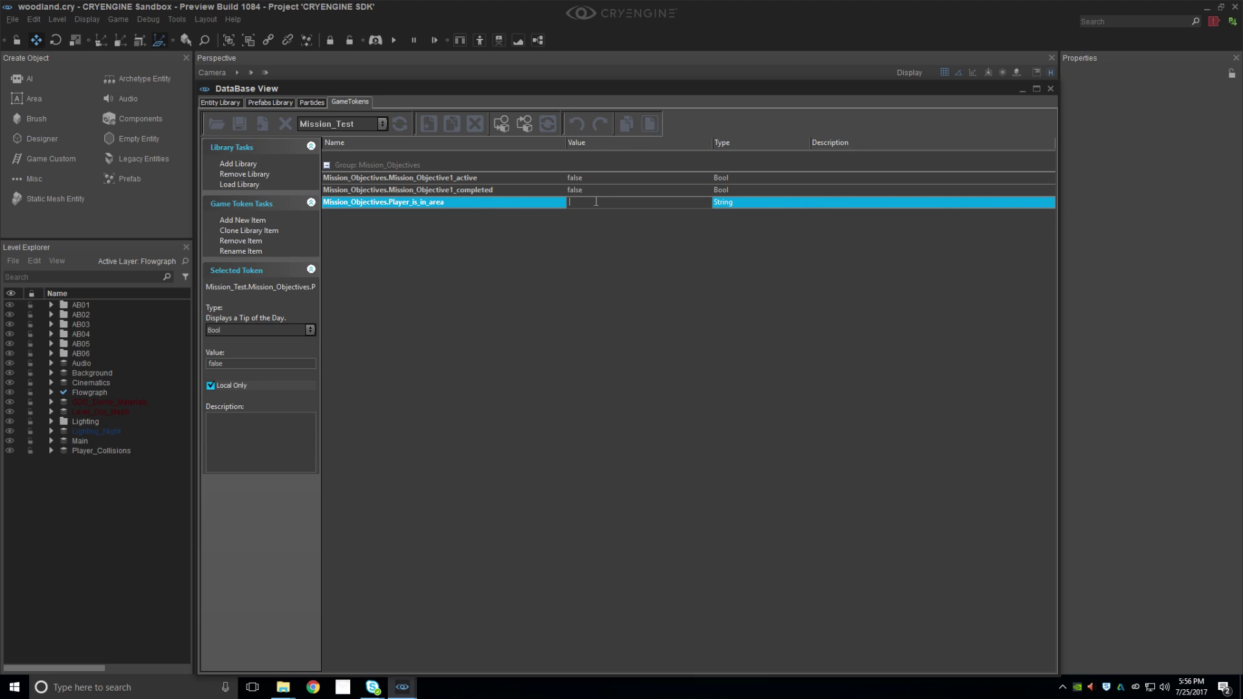
pyautogui.click(590, 239)
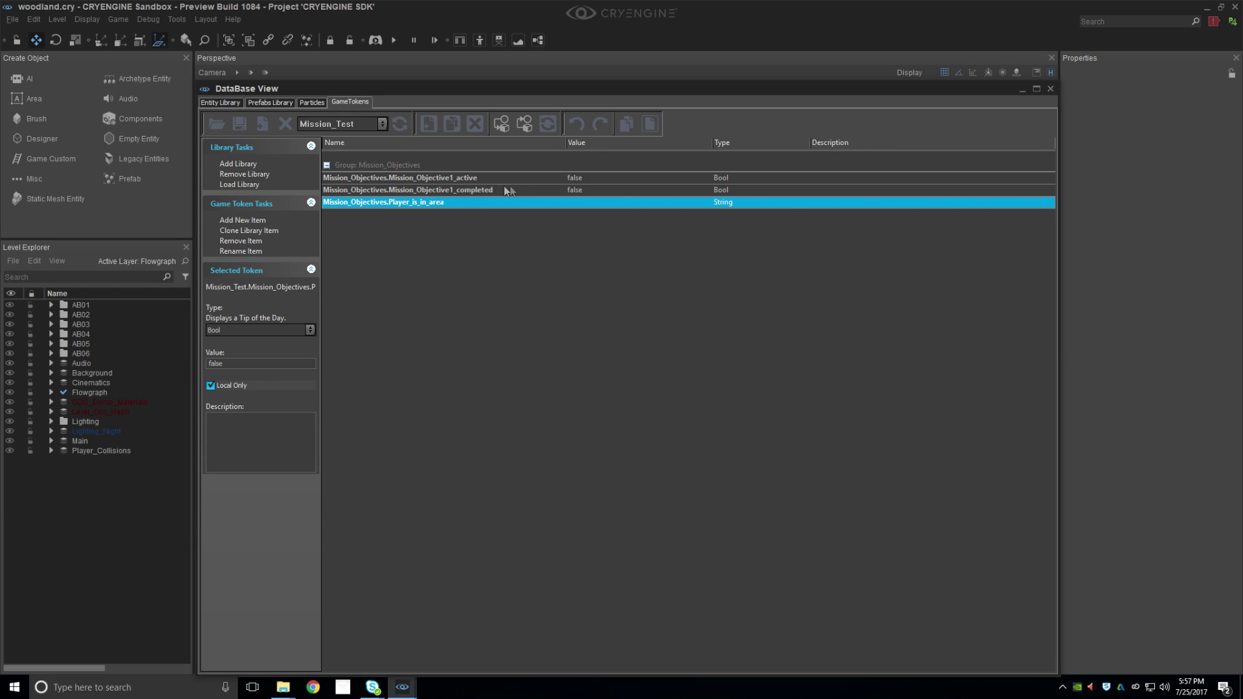
# - Close DataBase View and open the FG_Test_1 graph from the TEST_FG entities in the Flow Graph editor
pyautogui.click(1050, 90)
pyautogui.click(178, 22)
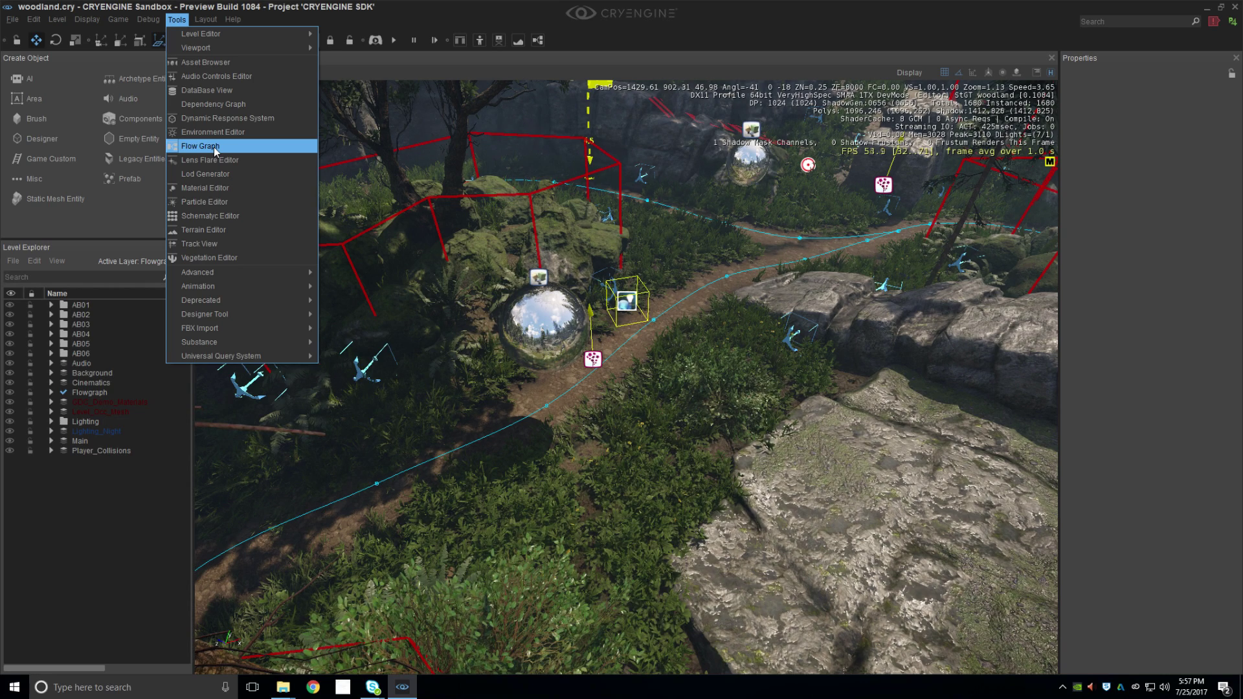
pyautogui.click(207, 147)
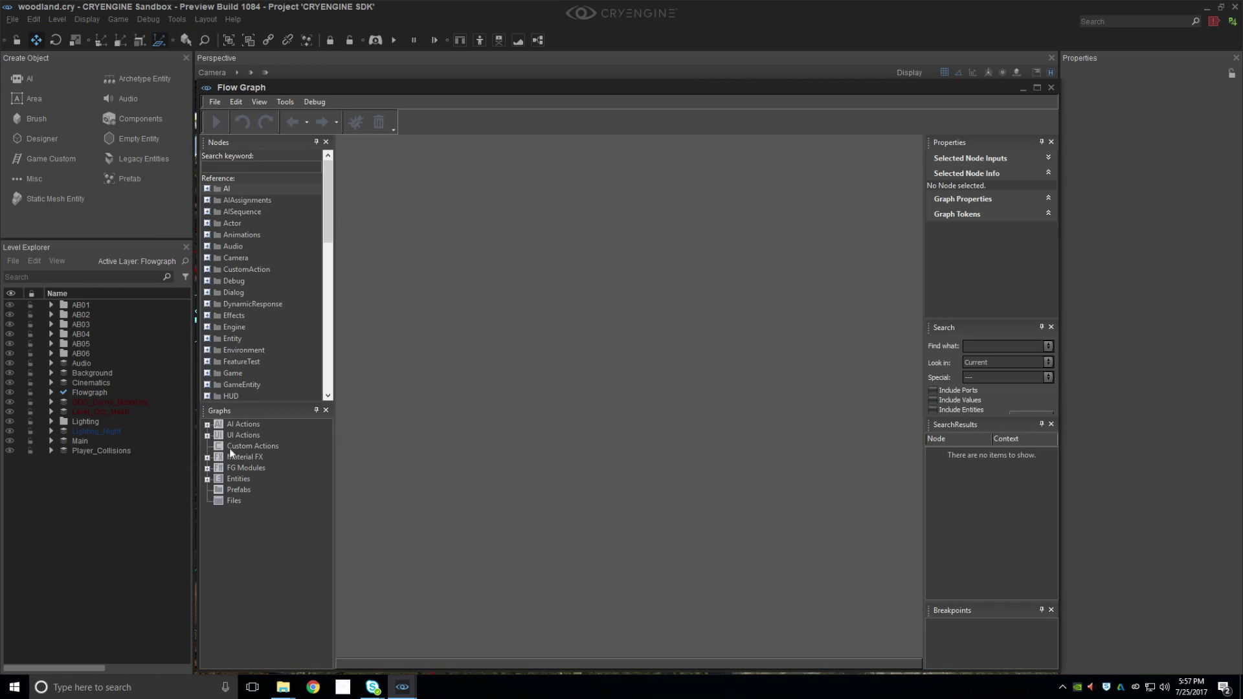
pyautogui.click(207, 479)
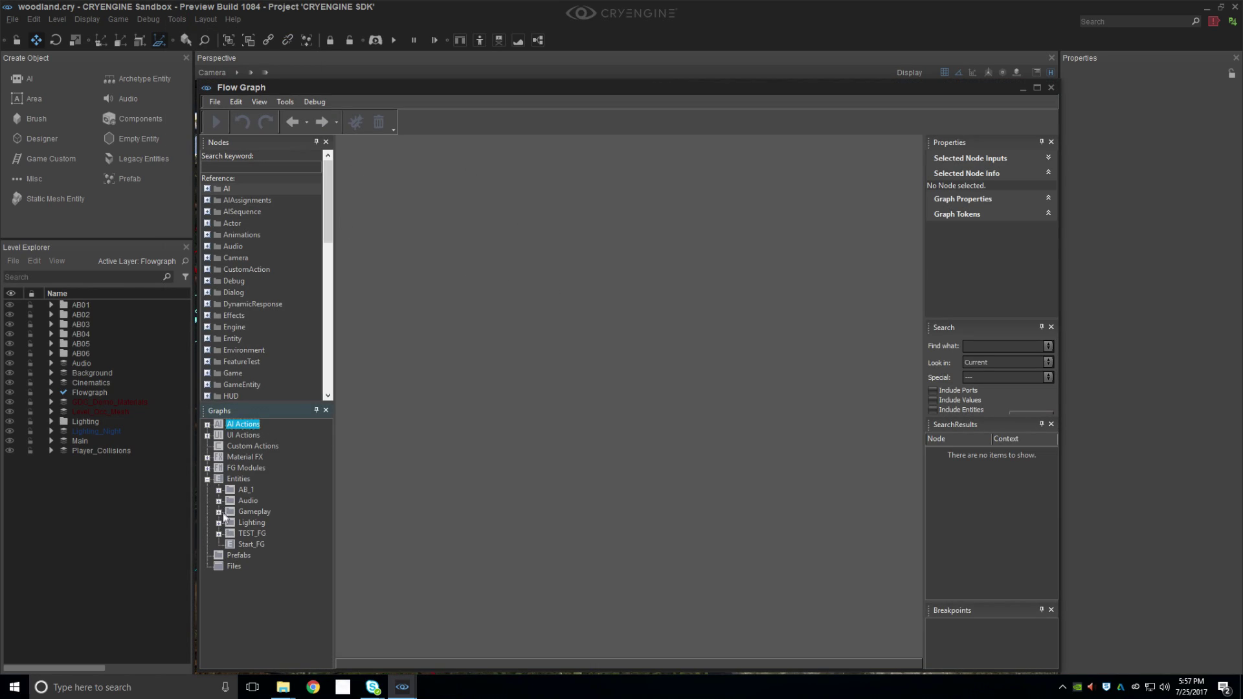
pyautogui.click(219, 533)
pyautogui.click(265, 544)
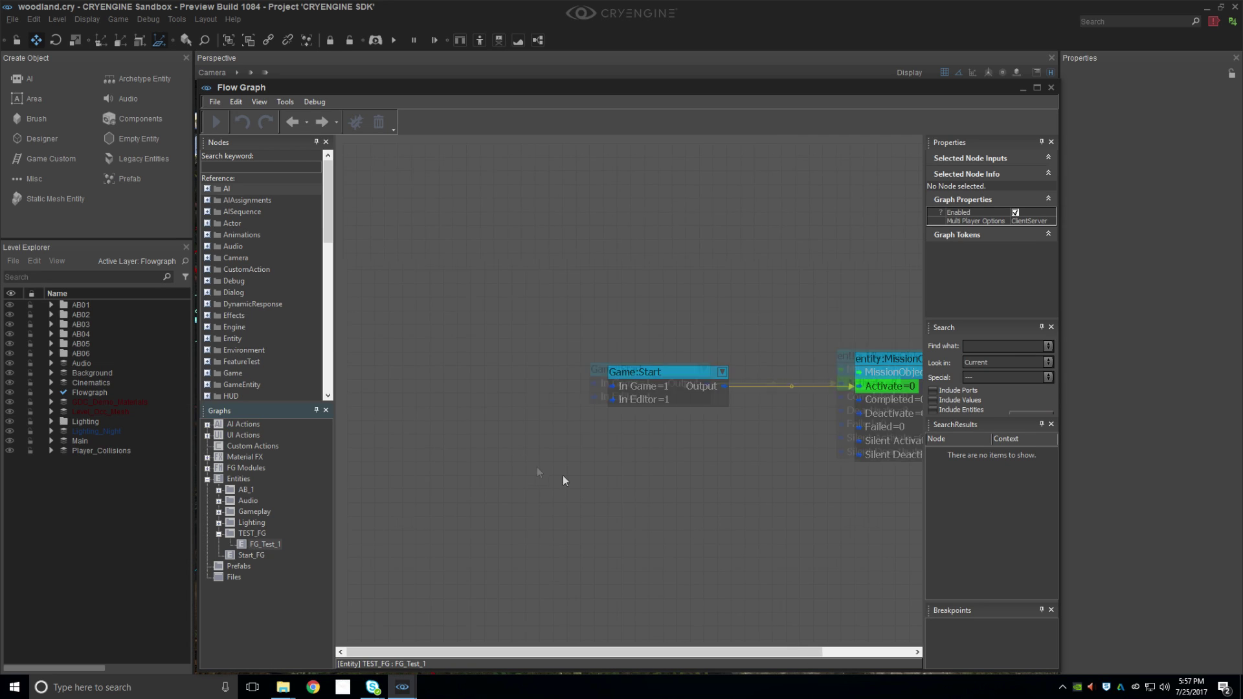
# - Replace the MissionObjective entity node with a Mission:GameTokenSet node and connect the Game:Start output to its Trigger
pyautogui.click(725, 358)
pyautogui.press('Delete')
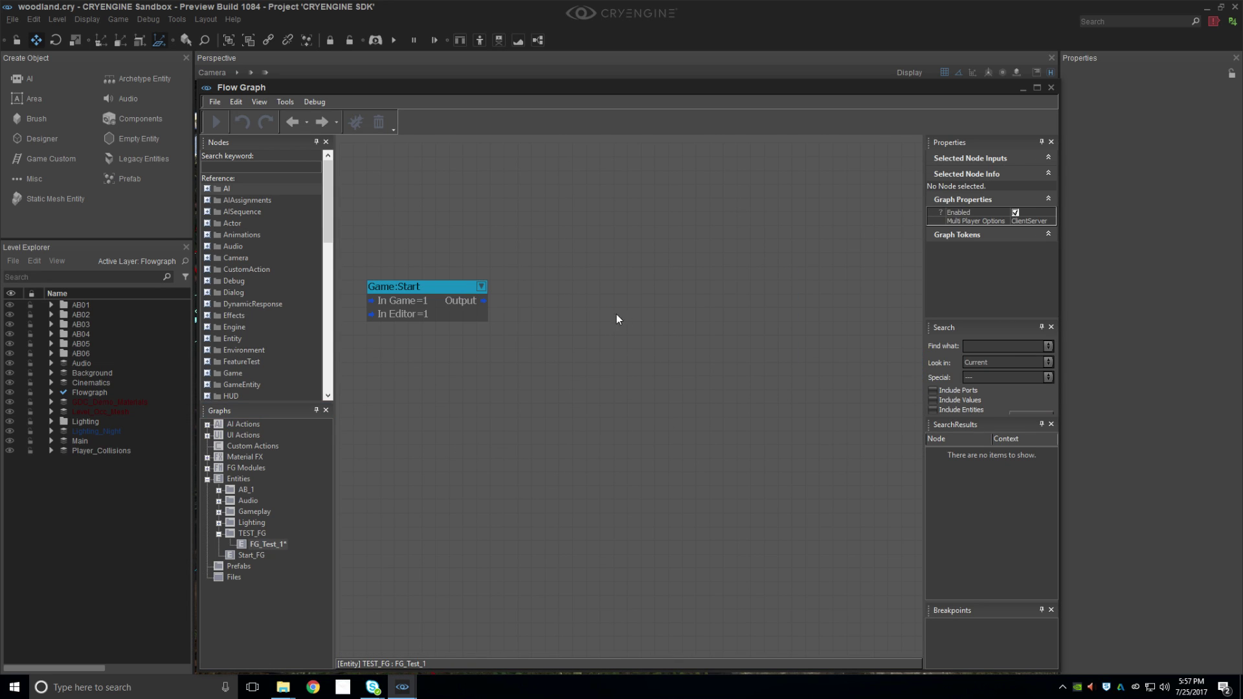
pyautogui.rightClick(572, 294)
pyautogui.moveTo(631, 301)
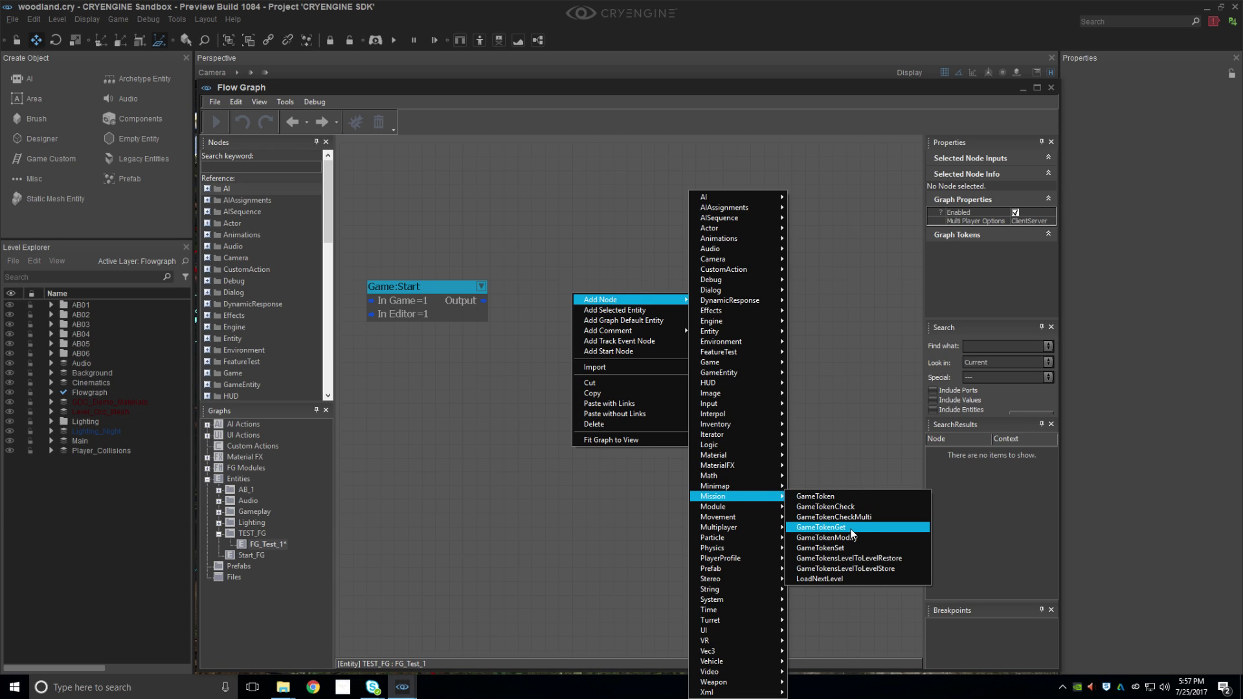
pyautogui.click(844, 547)
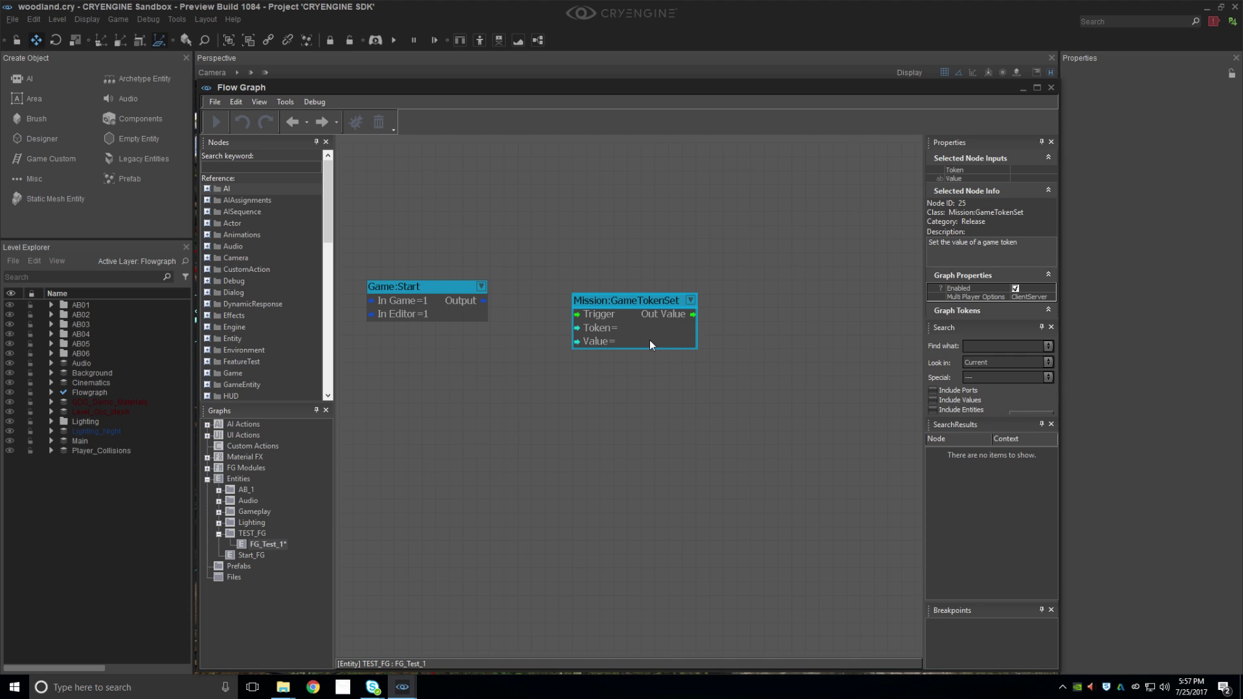
pyautogui.moveTo(480, 299); pyautogui.dragTo(576, 302)
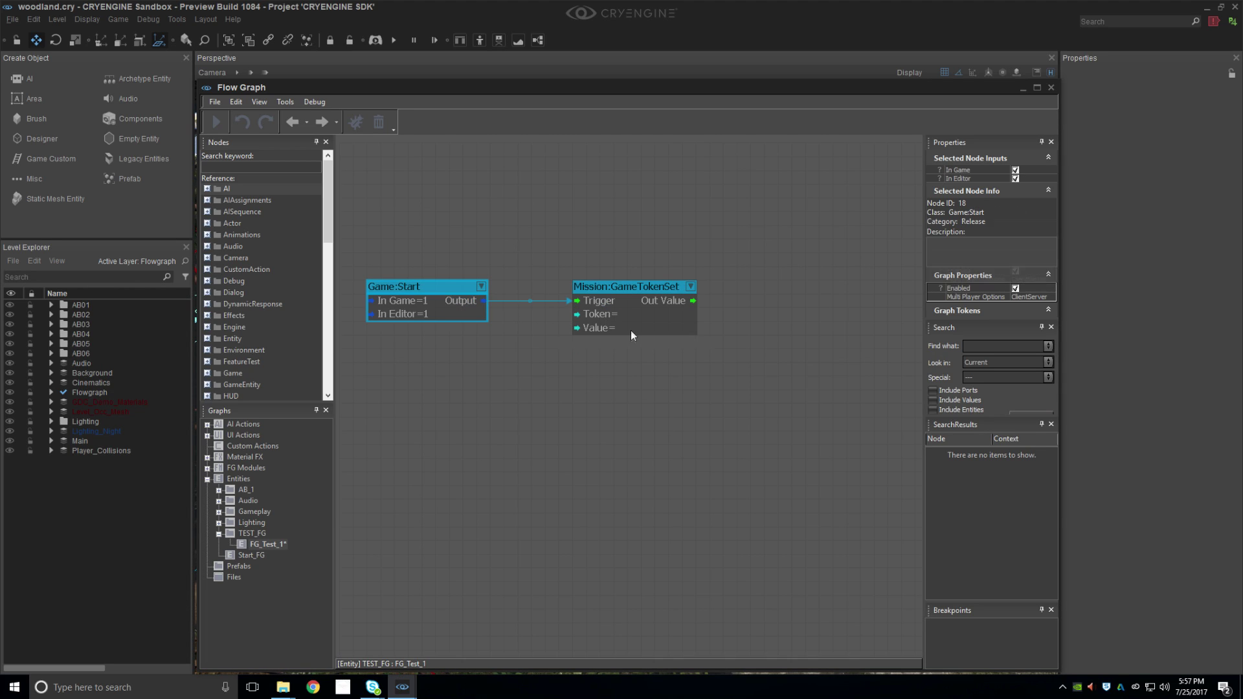
# - Assign the Mission_Objective1_active token from Mission_Test's Mission_Objectives group to the GameTokenSet node
pyautogui.click(1053, 170)
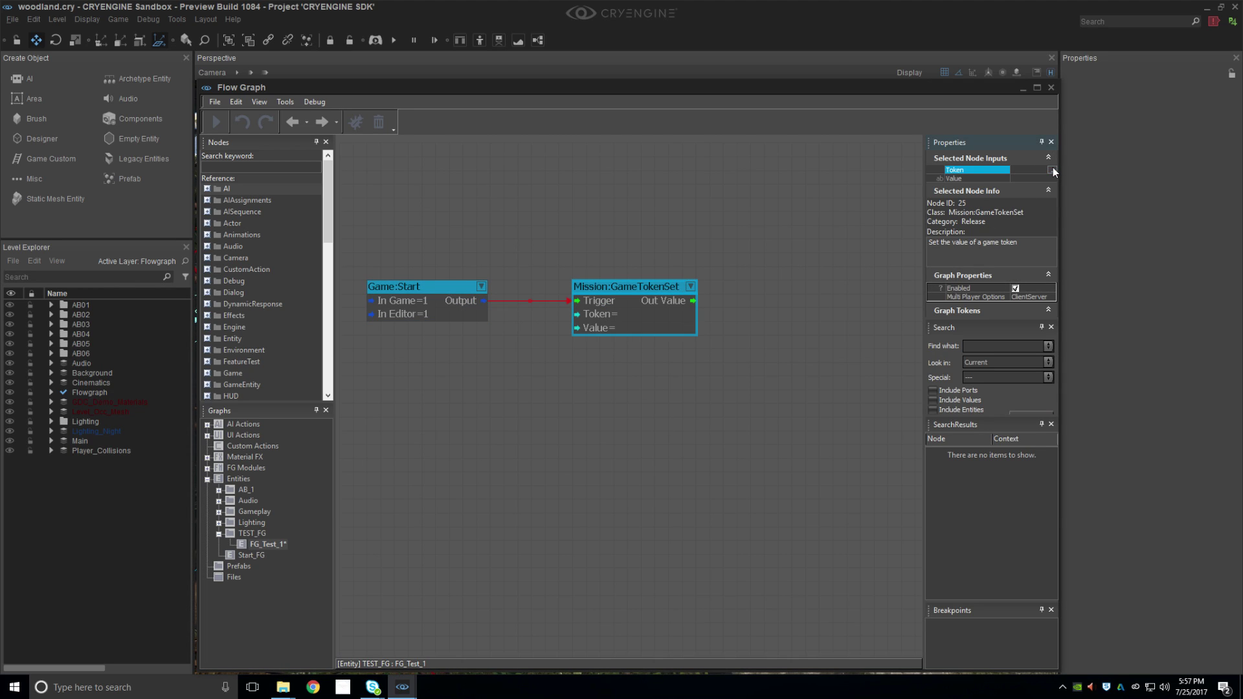
pyautogui.click(1052, 171)
pyautogui.moveTo(612, 273); pyautogui.dragTo(725, 246)
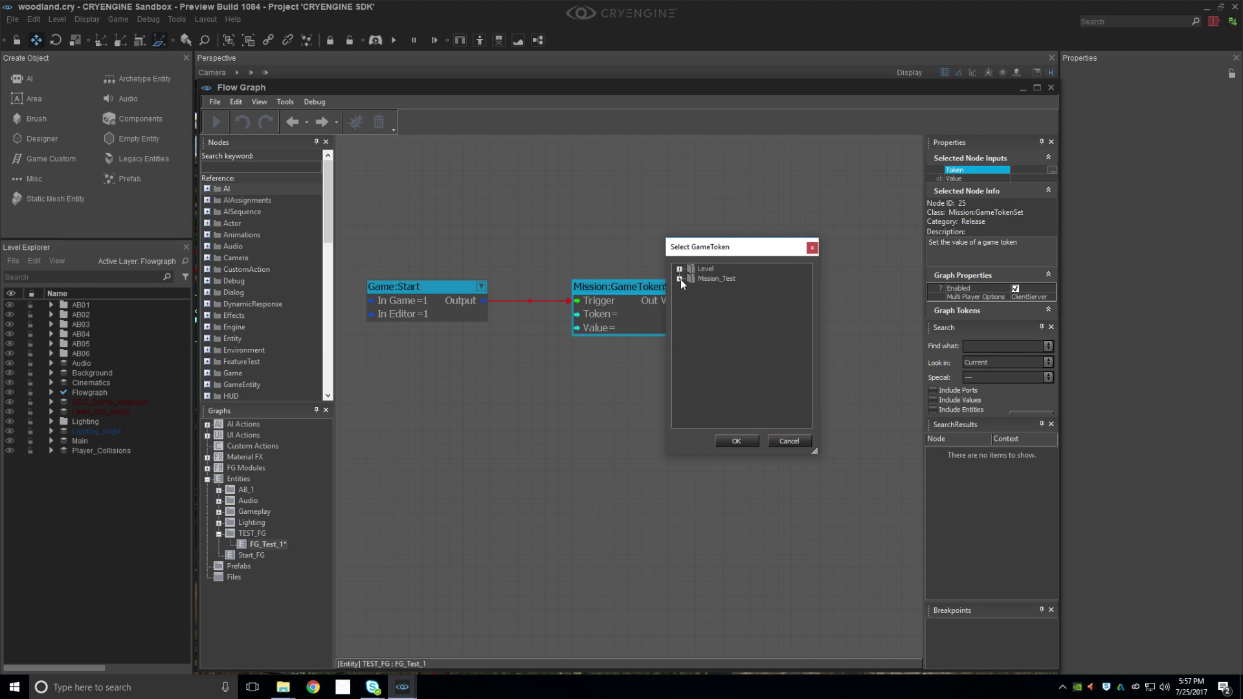
pyautogui.click(680, 278)
pyautogui.click(690, 289)
pyautogui.moveTo(818, 333); pyautogui.dragTo(904, 332)
pyautogui.click(804, 299)
pyautogui.click(820, 441)
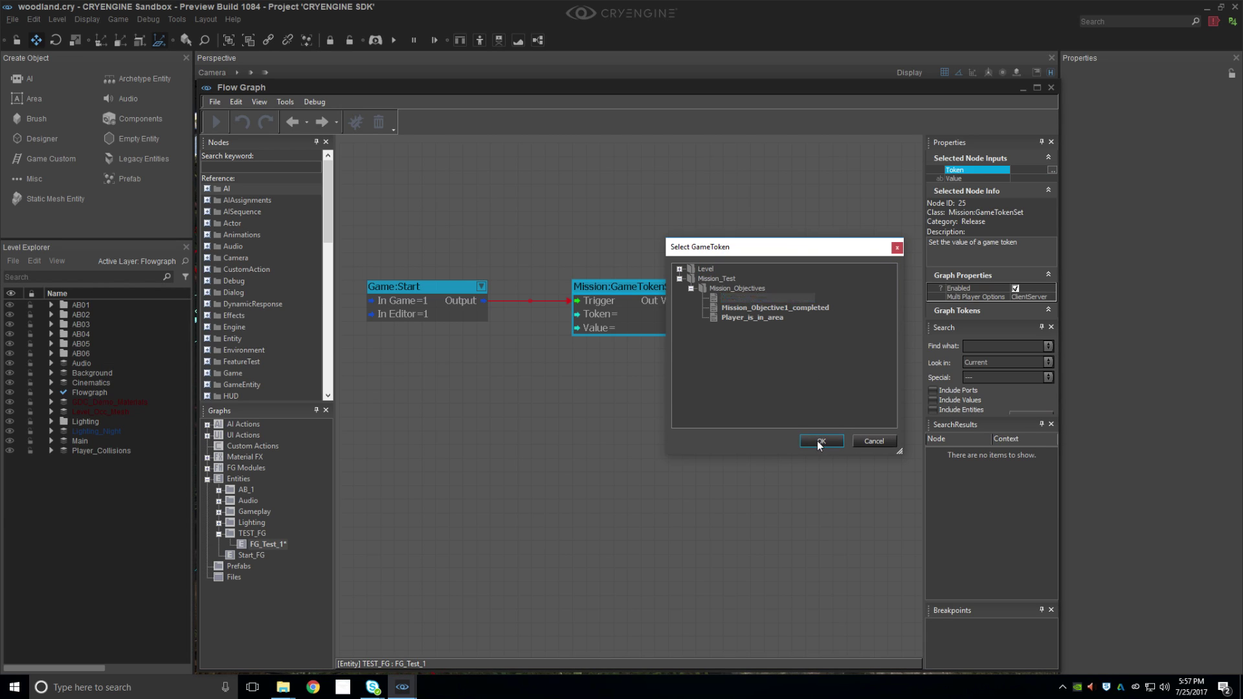
# - Set the Mission_Objective1_active GameTokenSet node's value to true
pyautogui.doubleClick(616, 326)
pyautogui.write('true')
pyautogui.press('Return')
pyautogui.click(707, 418)
pyautogui.moveTo(724, 428); pyautogui.dragTo(670, 418, button='right')
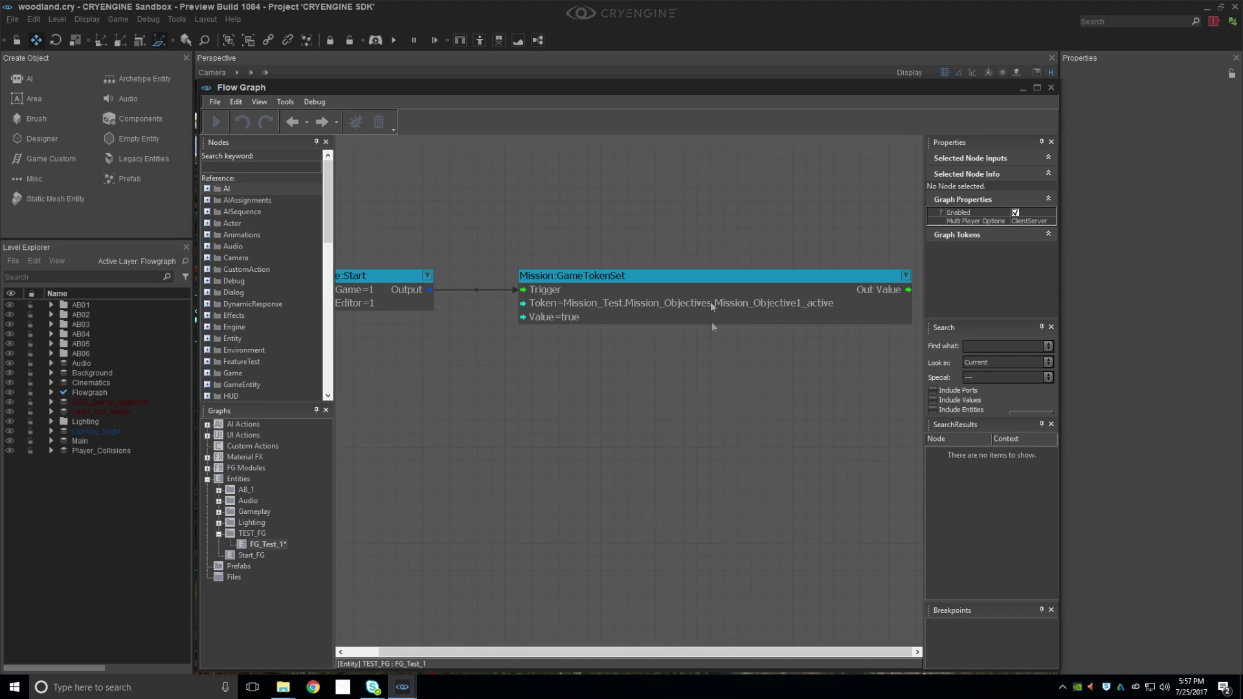
# - Duplicate the GameTokenSet node together with its links and place the copy directly below the original
pyautogui.scroll(-1, 641, 299)
pyautogui.click(621, 292)
pyautogui.click(535, 355)
pyautogui.click(592, 279)
pyautogui.hotkey('ctrl', 'c')
pyautogui.click(543, 355)
pyautogui.hotkey('ctrl', 'shift', 'v')
pyautogui.moveTo(596, 363); pyautogui.dragTo(581, 343)
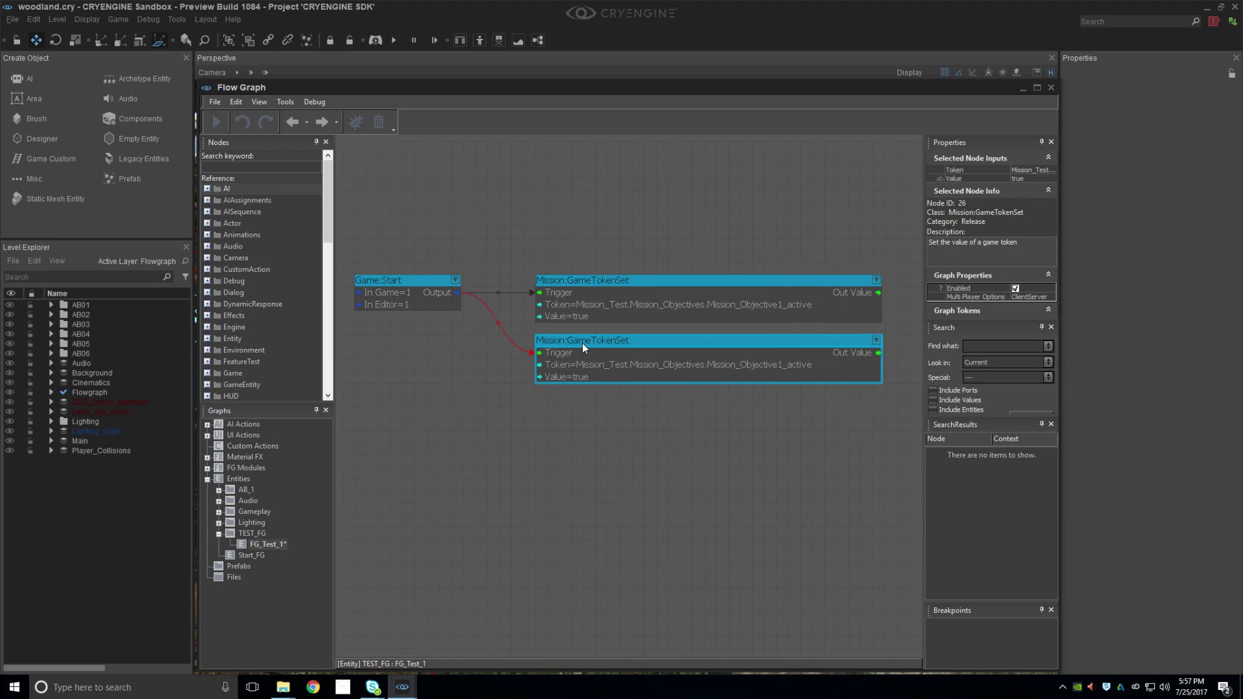
# - Assign the Mission_Objective1_completed token to the duplicated node and disconnect its Trigger from Game:Start
pyautogui.click(1036, 170)
pyautogui.click(1052, 170)
pyautogui.click(648, 334)
pyautogui.click(621, 467)
pyautogui.click(561, 422)
pyautogui.moveTo(558, 354); pyautogui.dragTo(472, 363)
pyautogui.click(384, 348)
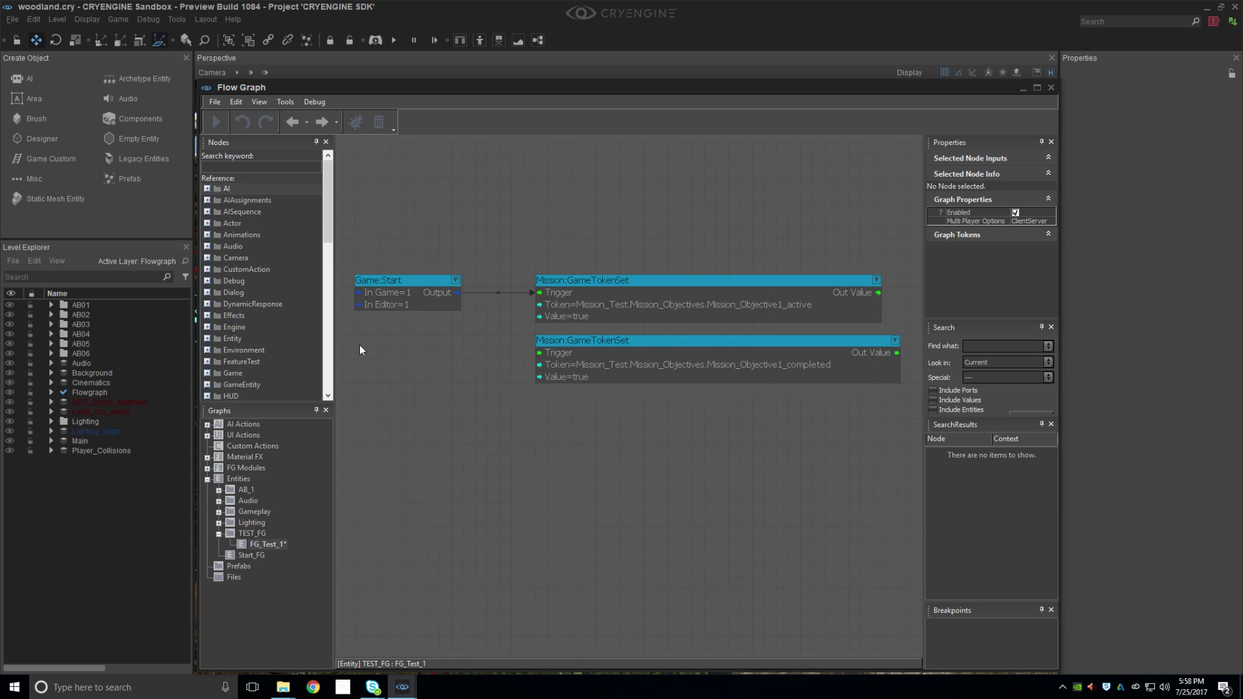
# - Add a Logic:Any node below Game:Start and connect its Out port to the Mission_Objective1_completed node's Trigger
pyautogui.rightClick(374, 341)
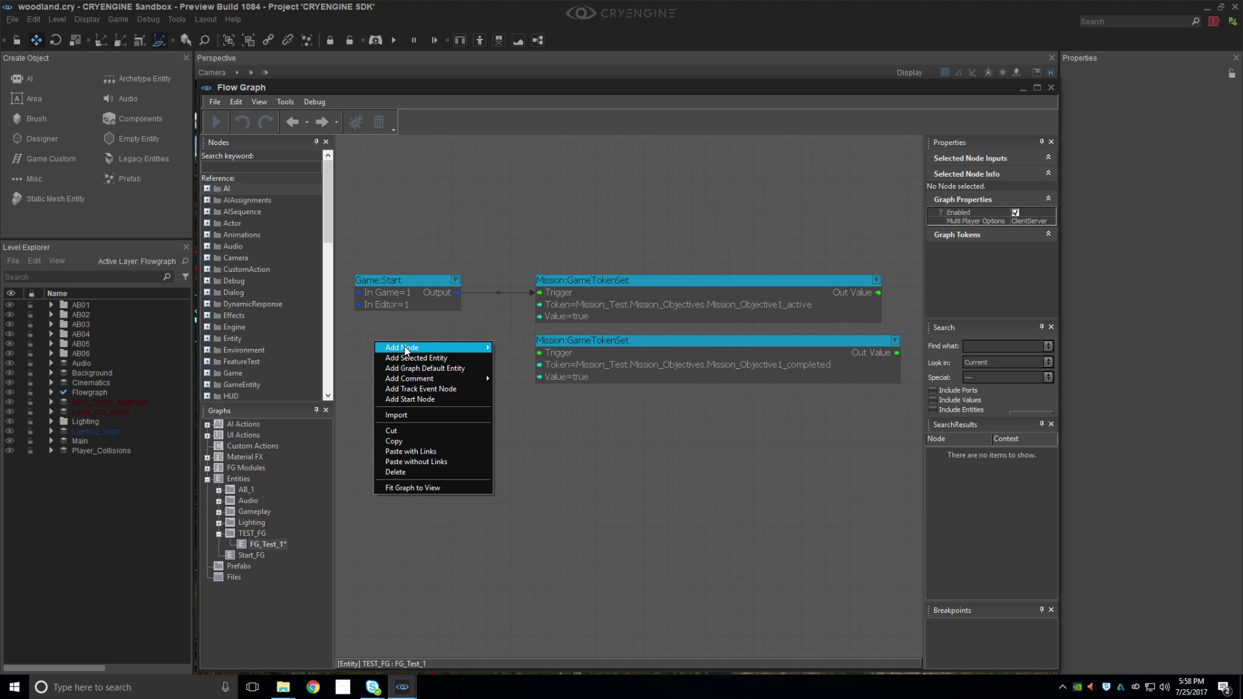
pyautogui.moveTo(454, 348)
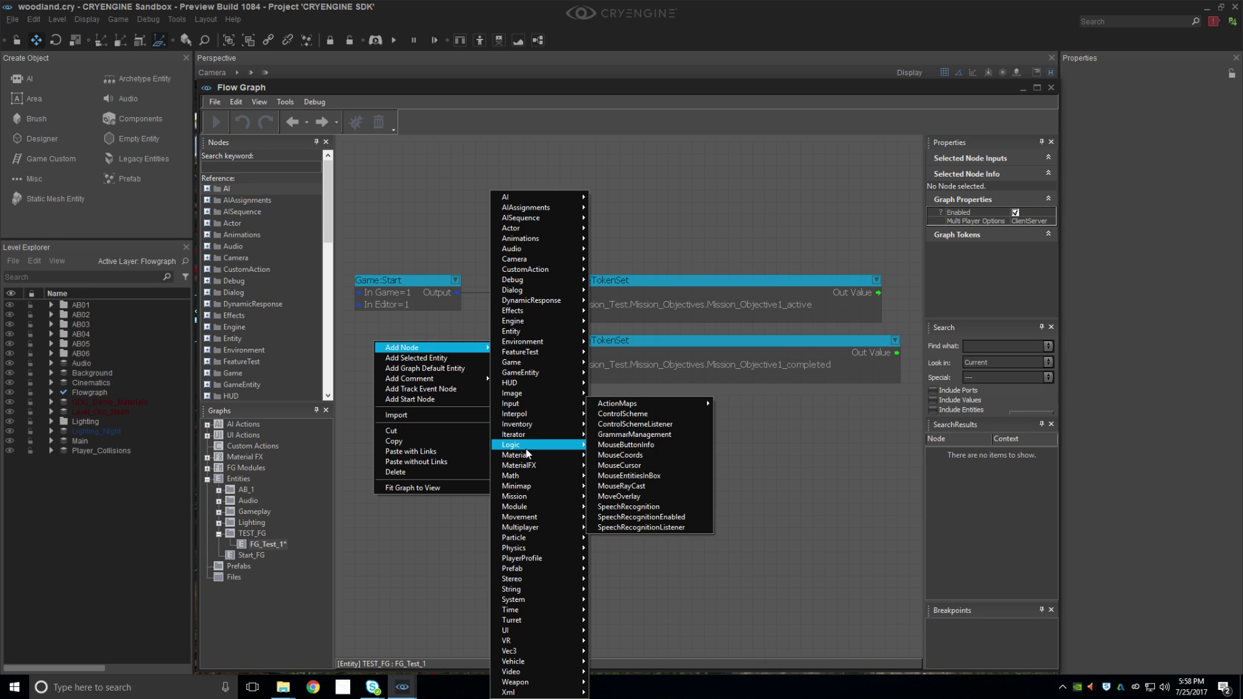
pyautogui.moveTo(527, 446)
pyautogui.click(603, 465)
pyautogui.moveTo(531, 359); pyautogui.dragTo(532, 355)
pyautogui.moveTo(429, 382); pyautogui.dragTo(442, 383)
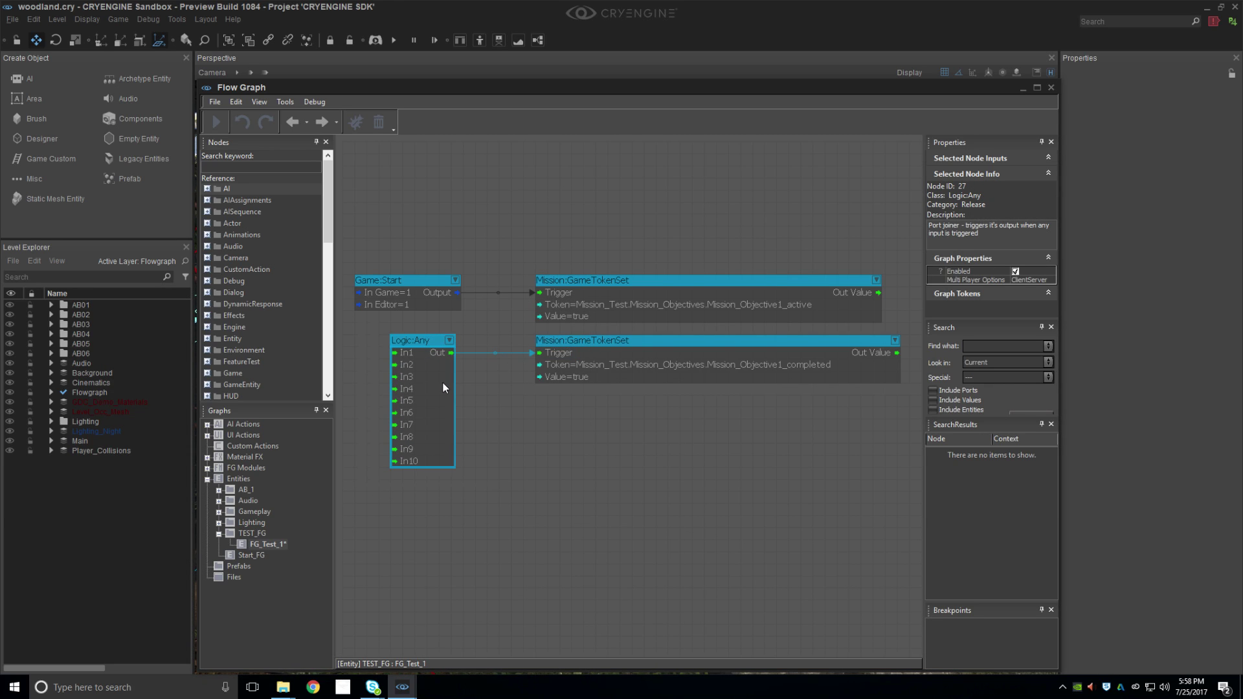
pyautogui.click(532, 485)
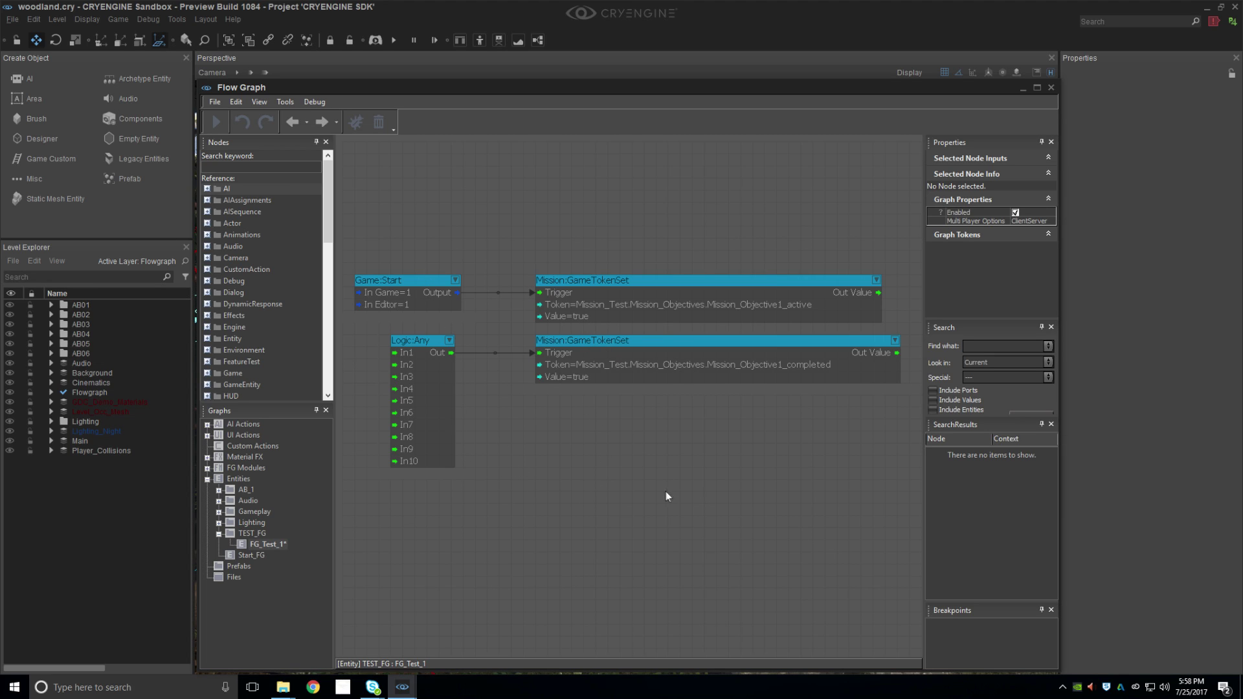
# - Add another Mission:GameTokenSet node below the Mission_Objective1_completed node
pyautogui.moveTo(666, 496); pyautogui.dragTo(661, 468, button='right')
pyautogui.rightClick(564, 390)
pyautogui.moveTo(654, 395)
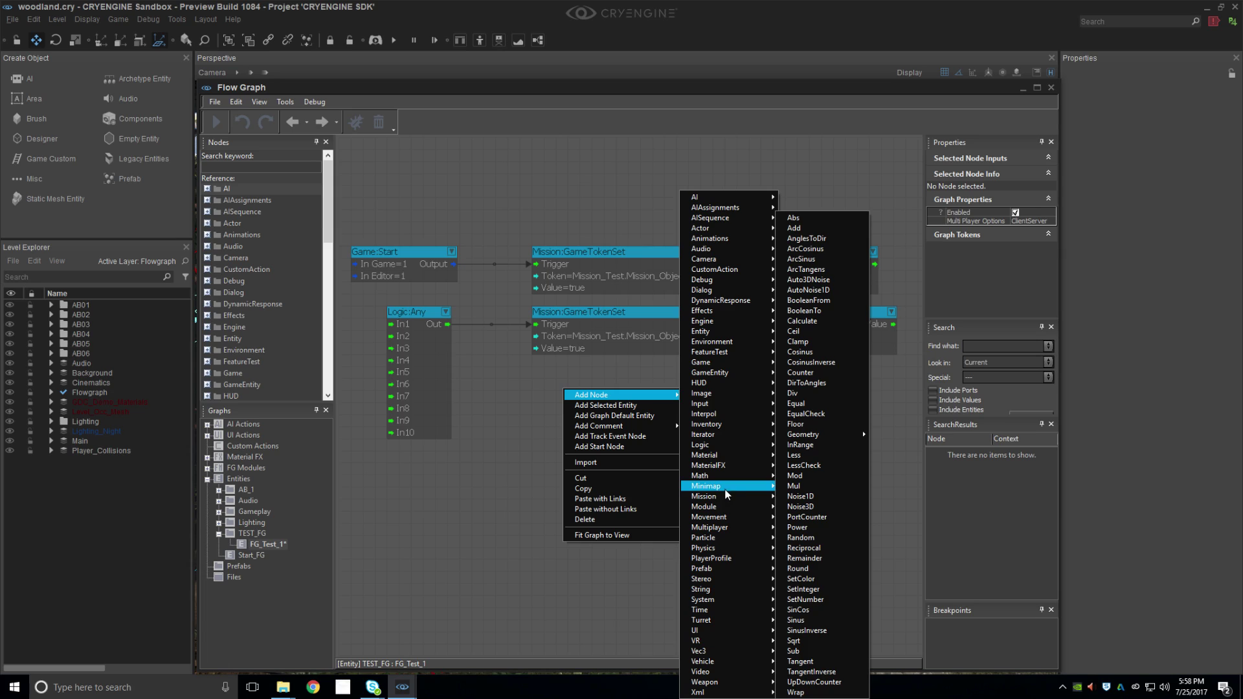
pyautogui.moveTo(722, 497)
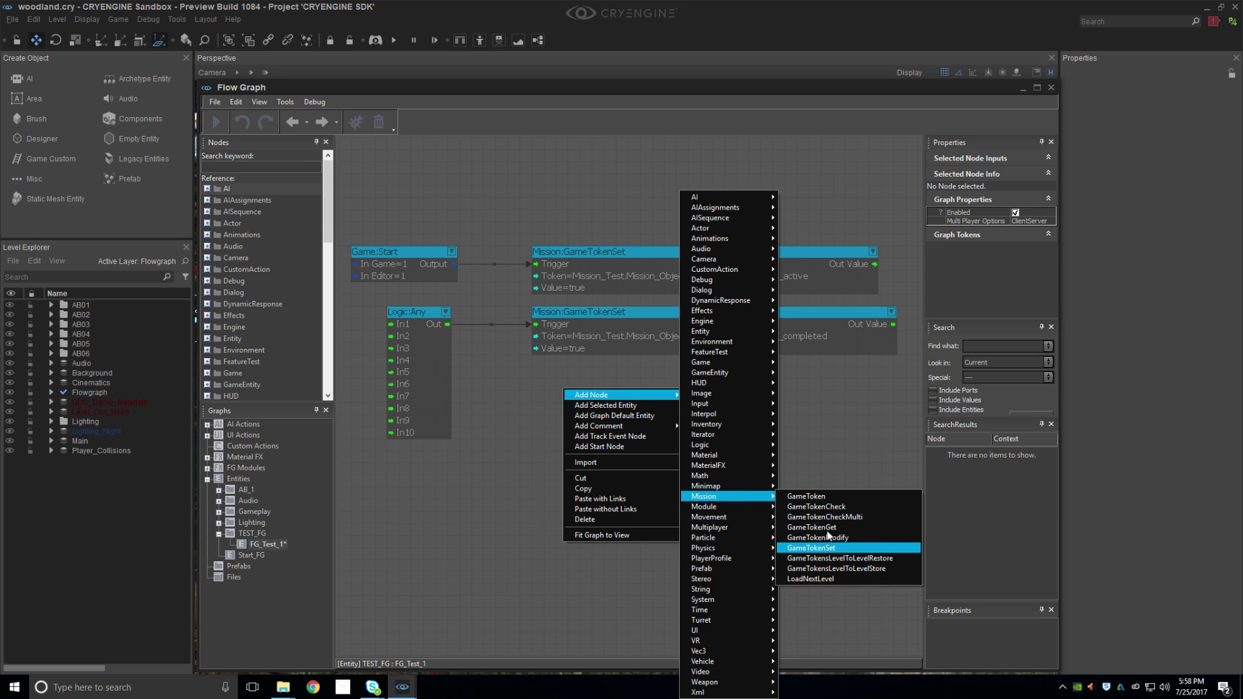
pyautogui.click(820, 549)
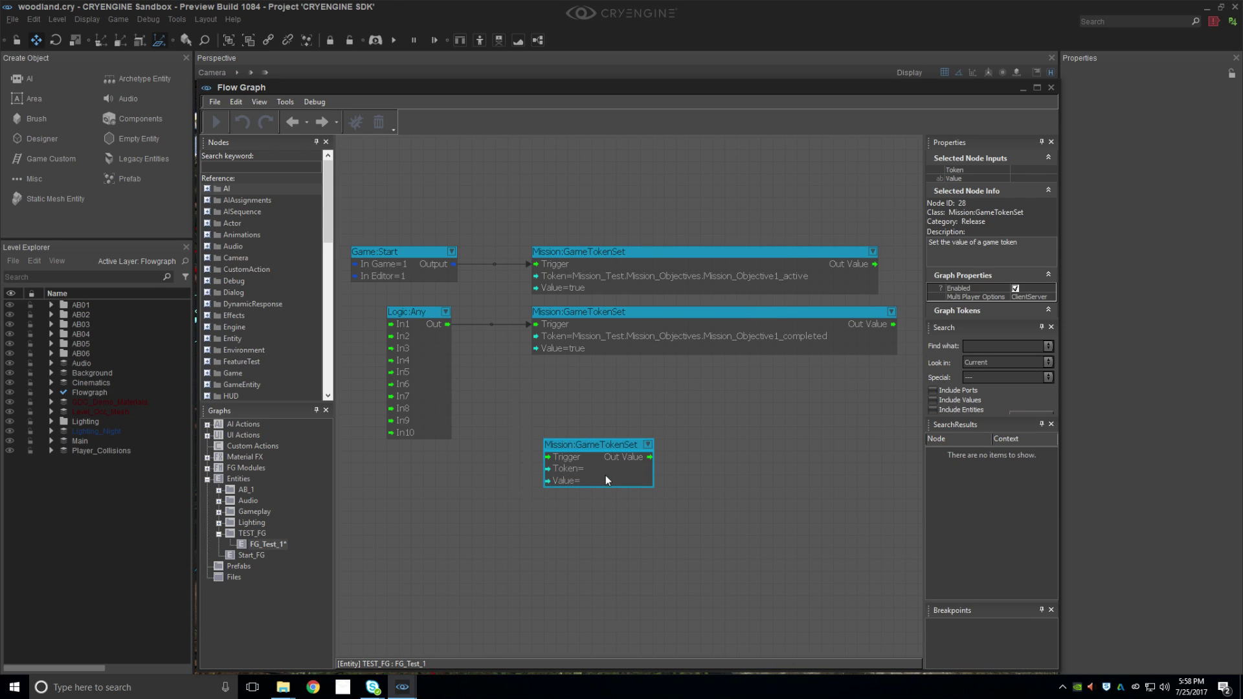
# - Assign the Player_is_in_area token to the new GameTokenSet node and set its value to area1
pyautogui.click(1035, 170)
pyautogui.click(1052, 169)
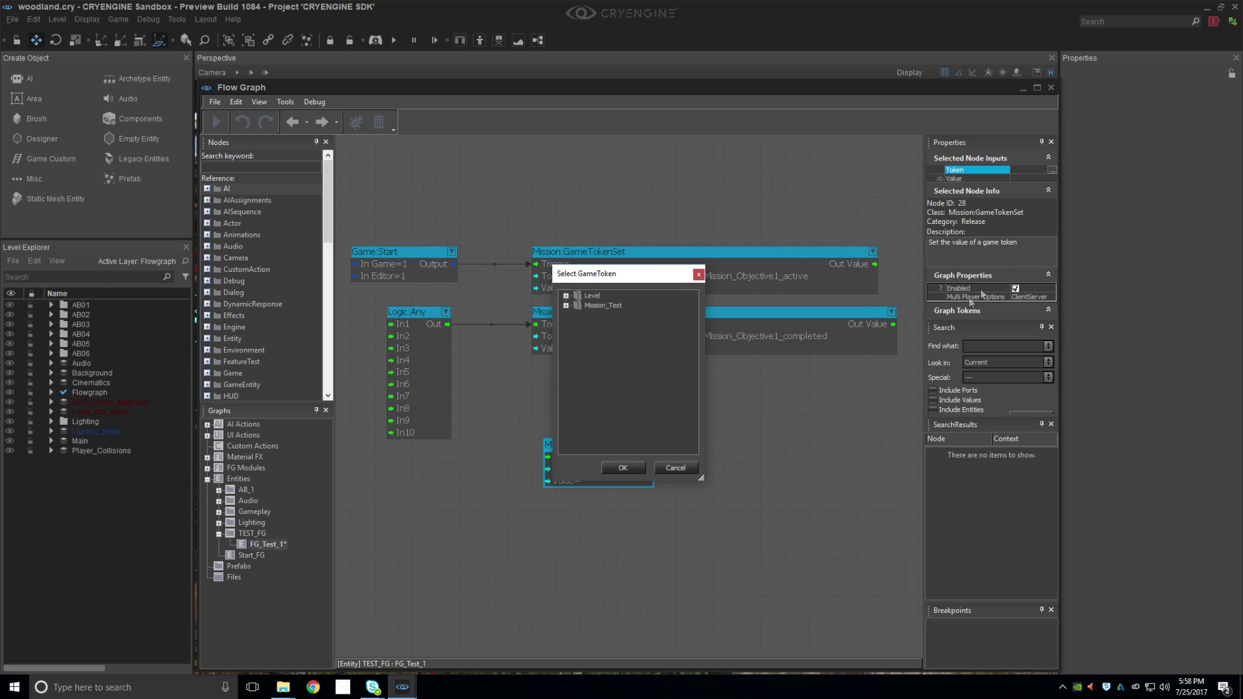
pyautogui.click(566, 305)
pyautogui.click(577, 315)
pyautogui.click(619, 344)
pyautogui.click(623, 468)
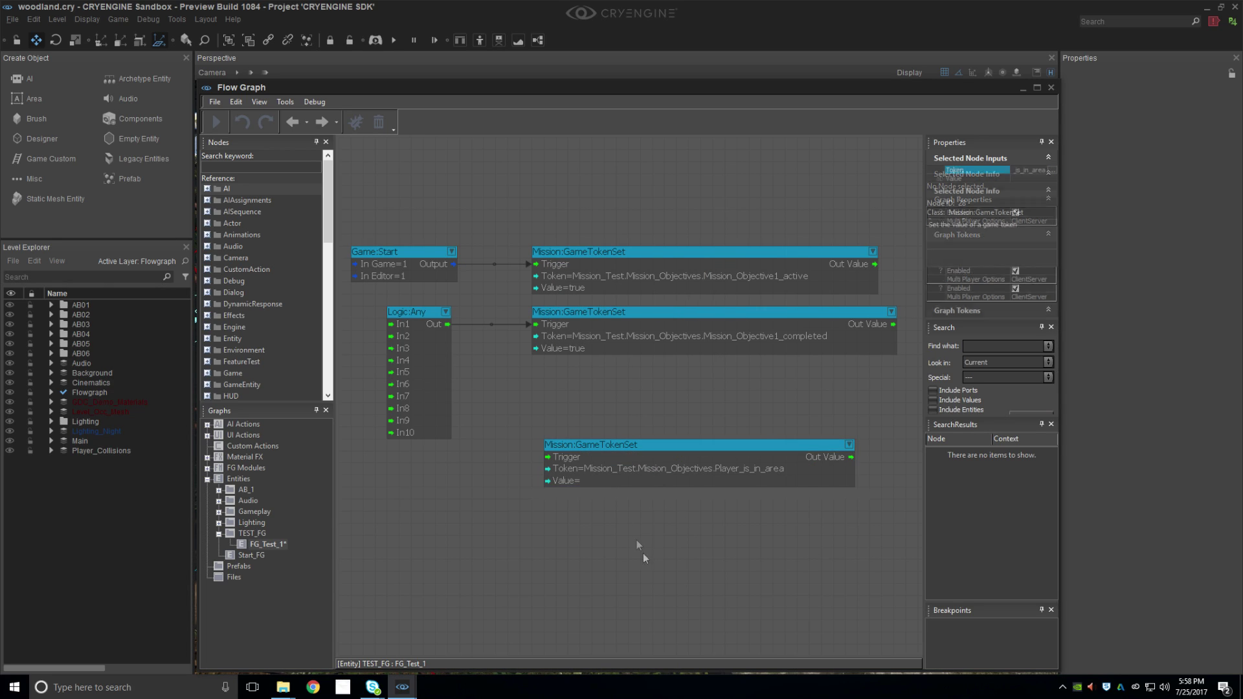
pyautogui.doubleClick(577, 481)
pyautogui.write('area1')
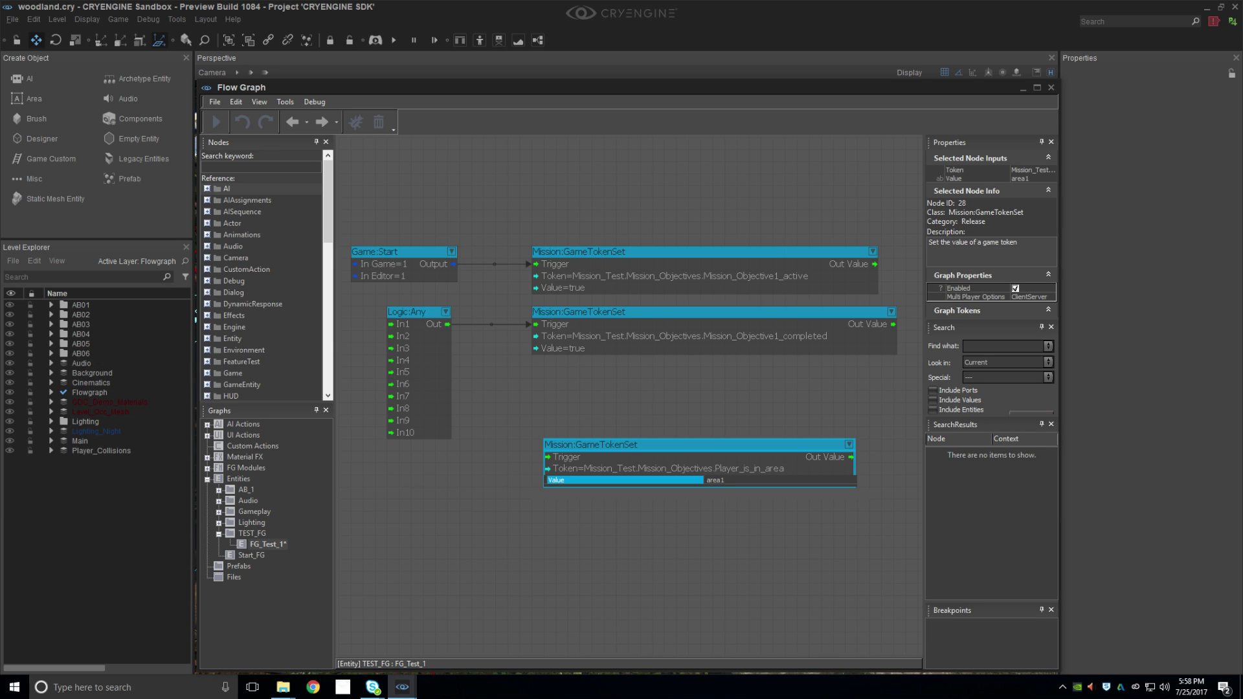
pyautogui.click(603, 581)
# - Duplicate the area1 GameTokenSet node, place the copy directly below it, and set the copy's value to area2
pyautogui.moveTo(603, 581); pyautogui.dragTo(619, 438, button='right')
pyautogui.moveTo(633, 313); pyautogui.dragTo(620, 386)
pyautogui.hotkey('ctrl', 'c')
pyautogui.hotkey('ctrl', 'v')
pyautogui.moveTo(597, 467); pyautogui.dragTo(593, 437)
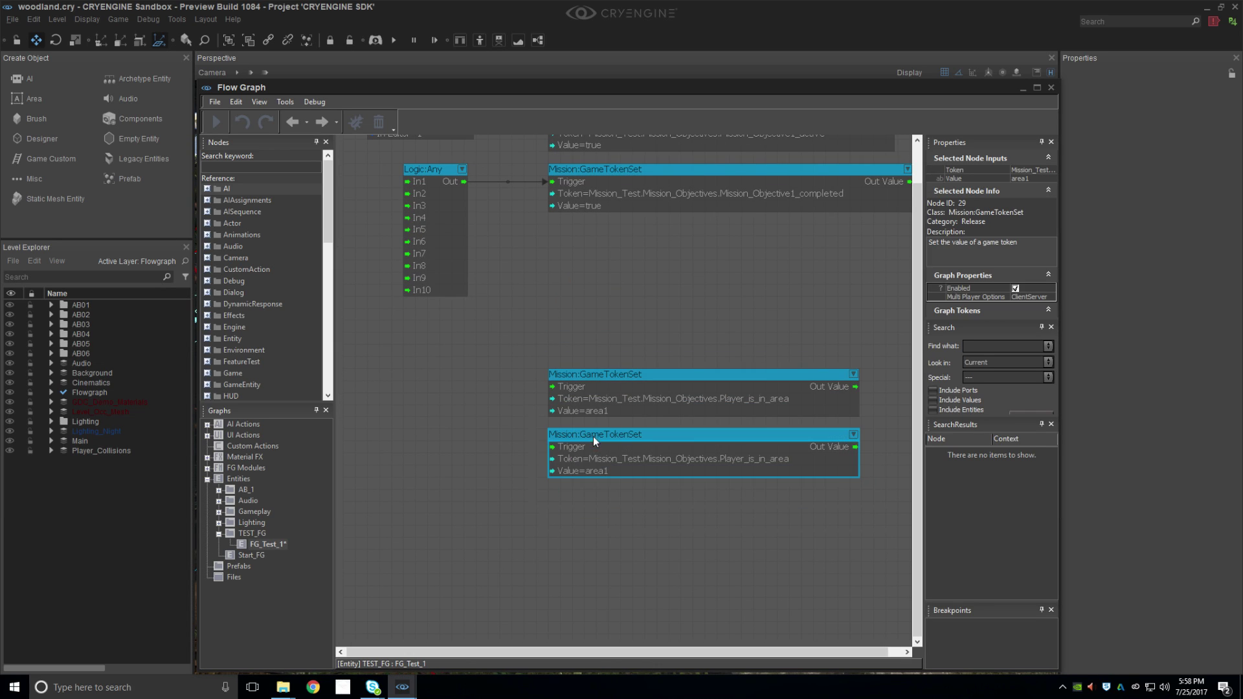
pyautogui.doubleClick(600, 469)
pyautogui.press('BackSpace')
pyautogui.write('2')
pyautogui.press('Return')
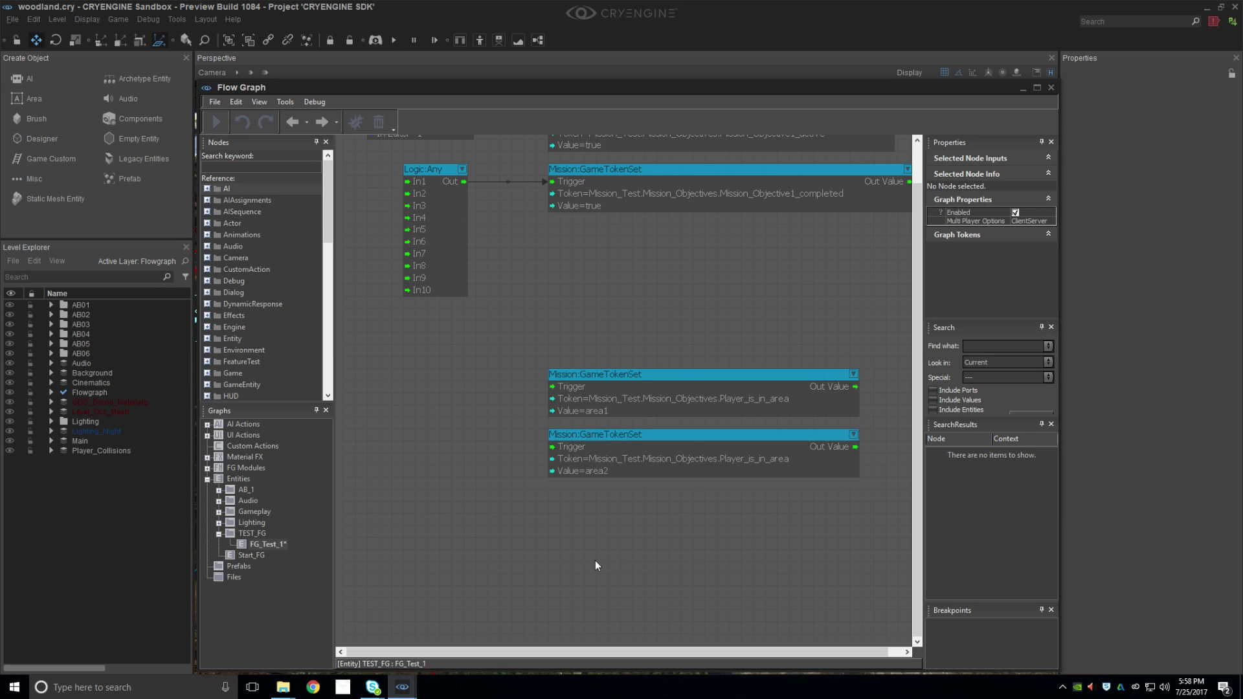
# - Copy the area2 GameTokenSet node, align the copy below it, and set the copy's value to area3
pyautogui.hotkey('ctrl', 'c')
pyautogui.hotkey('ctrl', 'v')
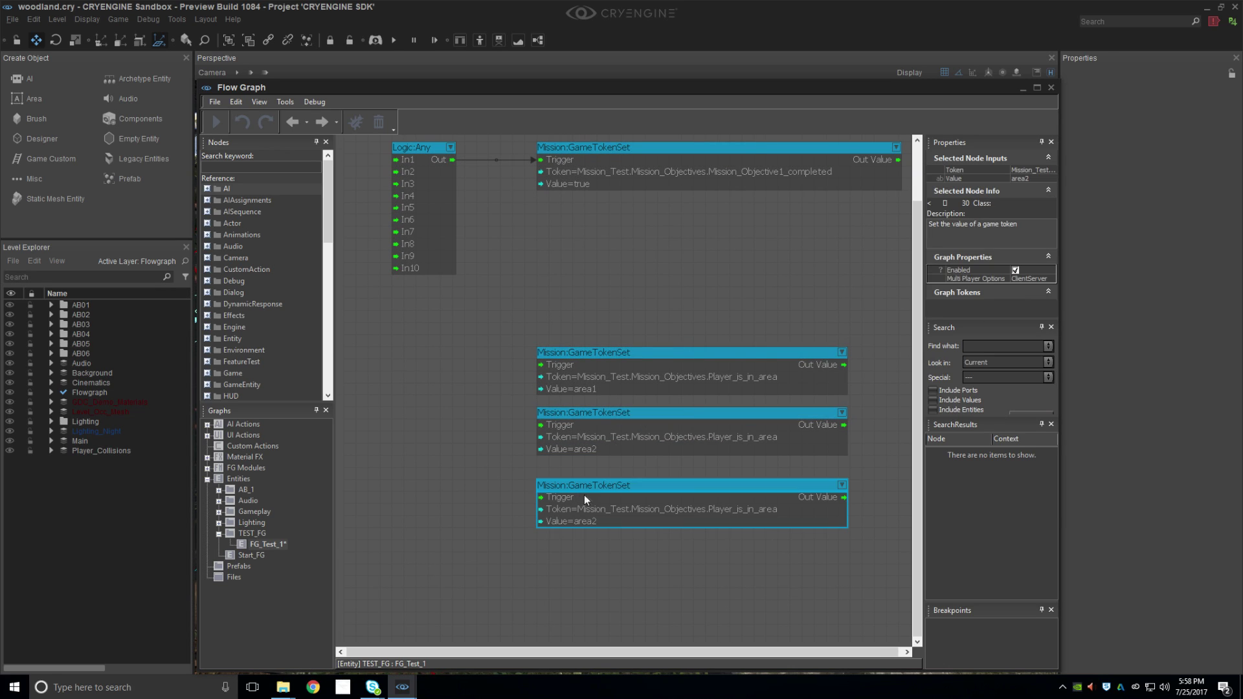
pyautogui.moveTo(584, 494); pyautogui.dragTo(596, 480)
pyautogui.doubleClick(596, 508)
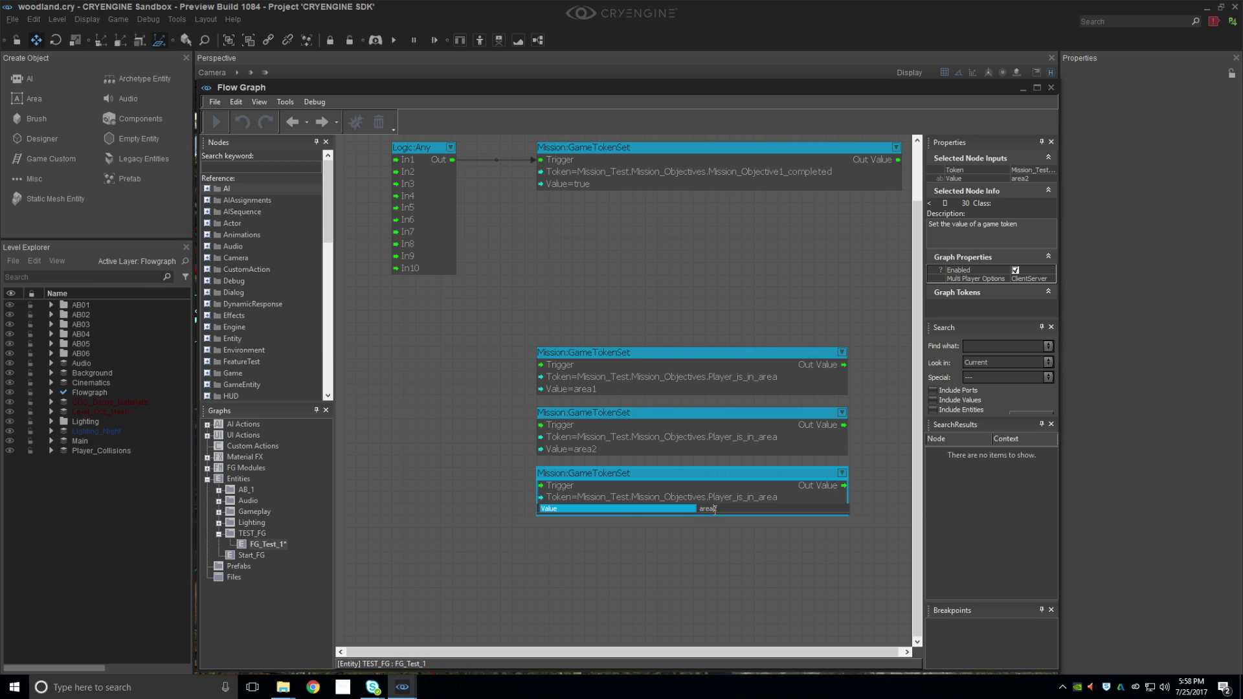
pyautogui.write('3')
pyautogui.press('Return')
# - Paste a fourth Player_is_in_area GameTokenSet node below the area3 node and set its value to area4
pyautogui.hotkey('ctrl', 'v')
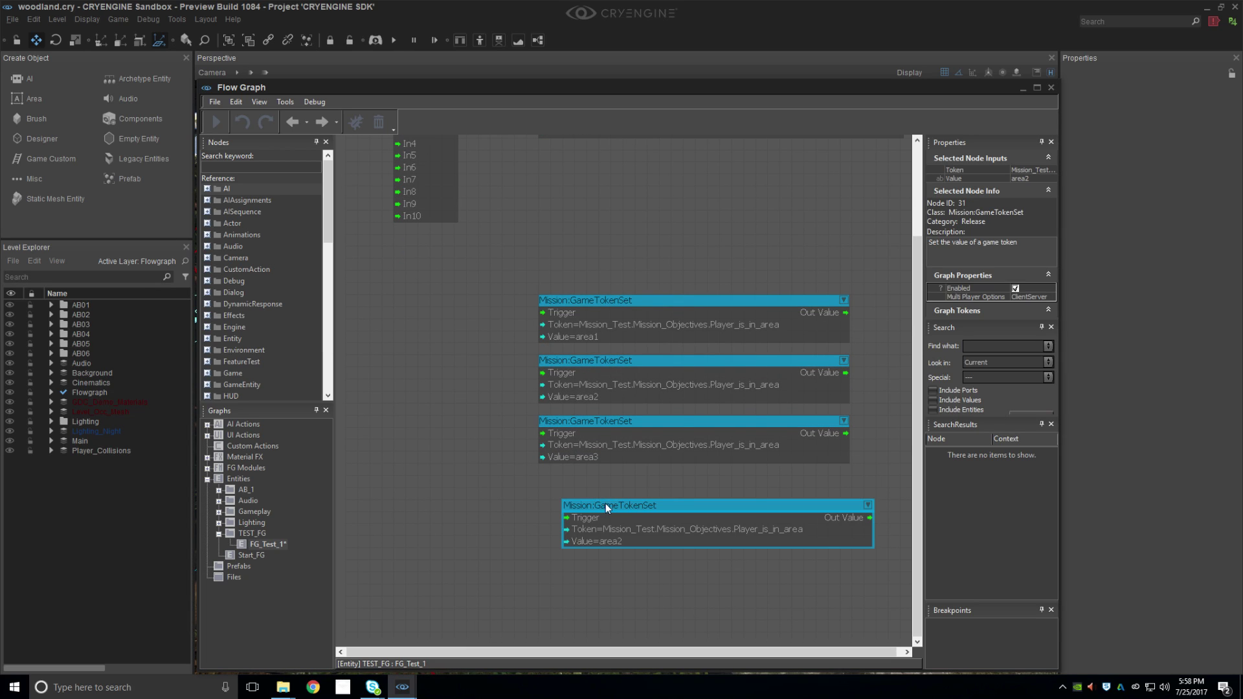
pyautogui.moveTo(606, 502); pyautogui.dragTo(581, 476)
pyautogui.doubleClick(597, 518)
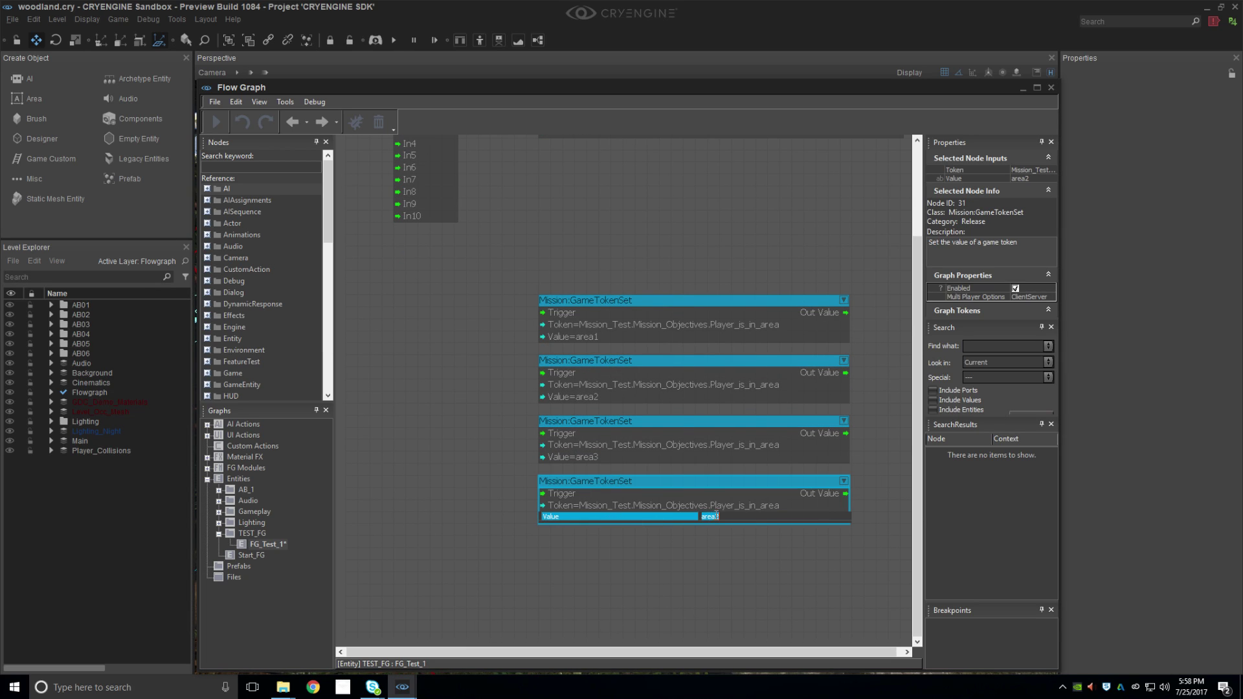
pyautogui.press('Return')
# - Select the four Player_is_in_area GameTokenSet nodes and move them up together in the graph
pyautogui.moveTo(508, 246); pyautogui.dragTo(896, 592)
pyautogui.click(883, 580)
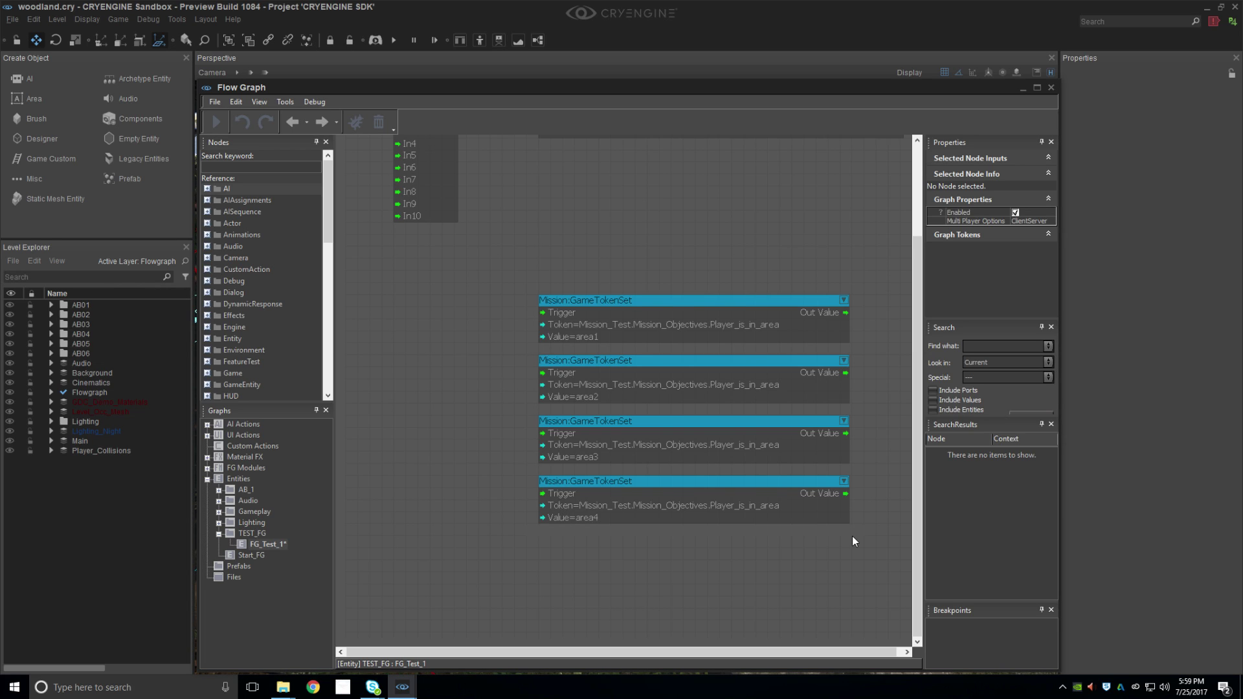
pyautogui.scroll(-1, 833, 532)
pyautogui.moveTo(838, 565); pyautogui.dragTo(496, 264)
pyautogui.moveTo(570, 305); pyautogui.dragTo(573, 178)
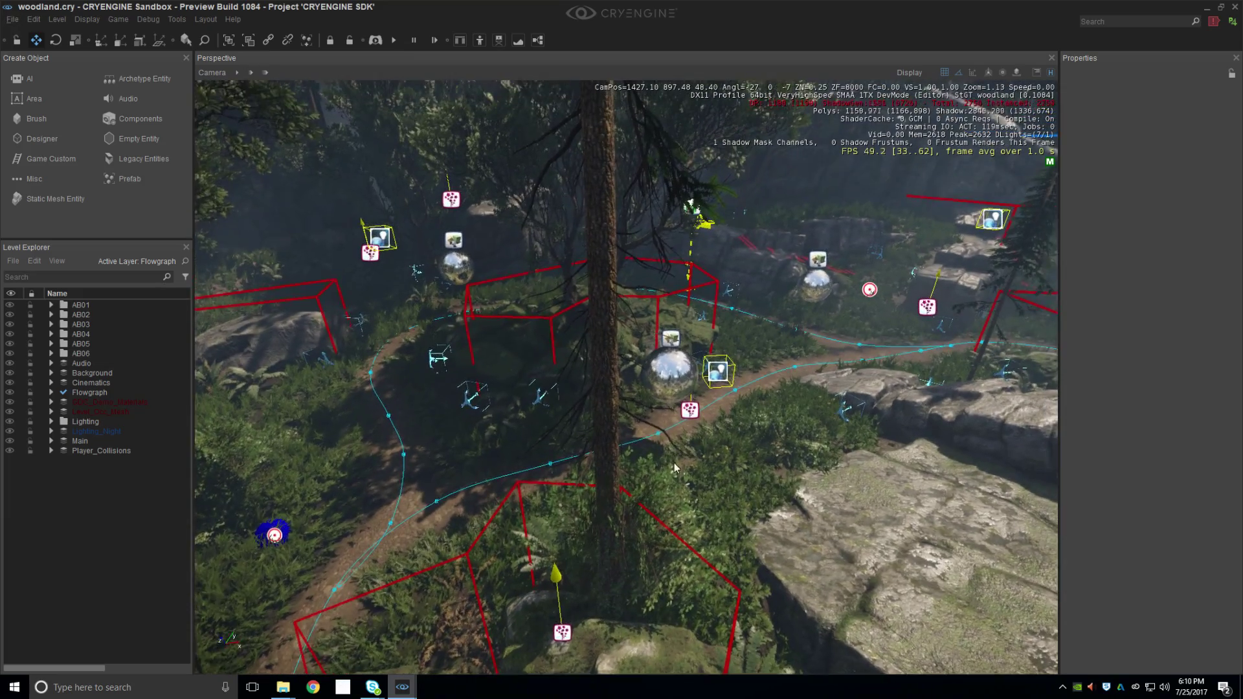
# - Draw a closed Area Shape in the level around the forked woodland path and red-outlined areas north of the river bridge
pyautogui.click(353, 214)
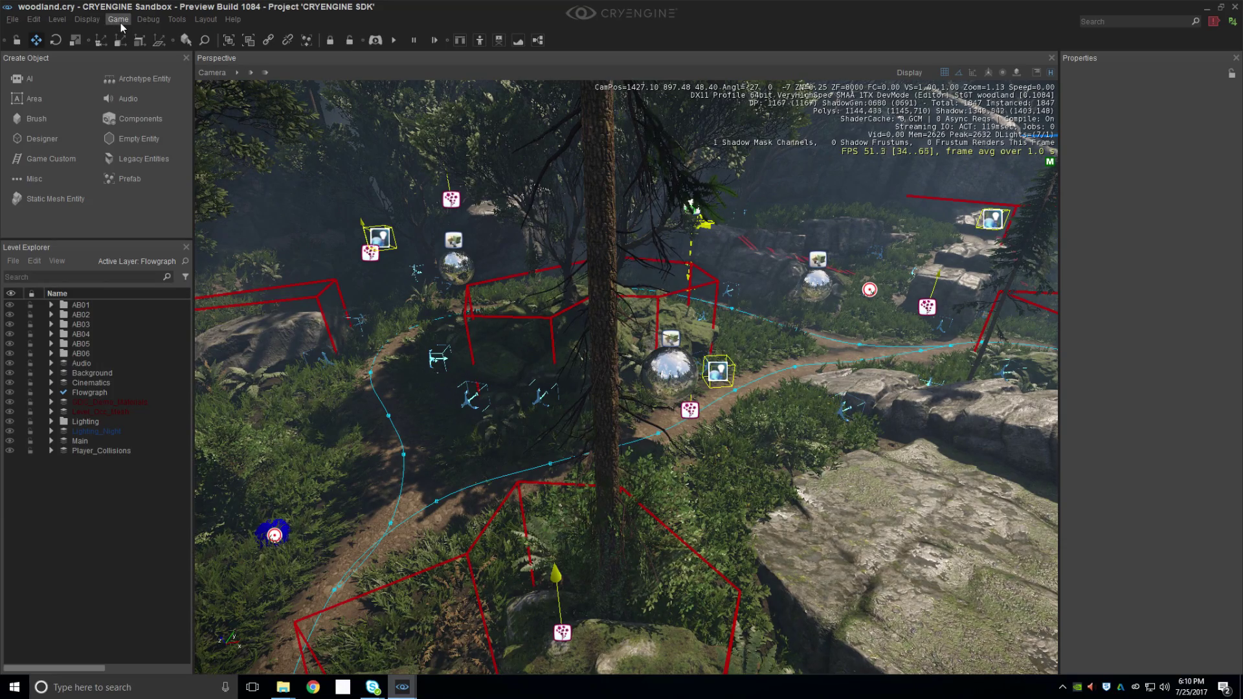
pyautogui.moveTo(772, 440); pyautogui.dragTo(735, 531, button='right')
pyautogui.press('s')
pyautogui.moveTo(705, 492); pyautogui.dragTo(641, 493, button='right')
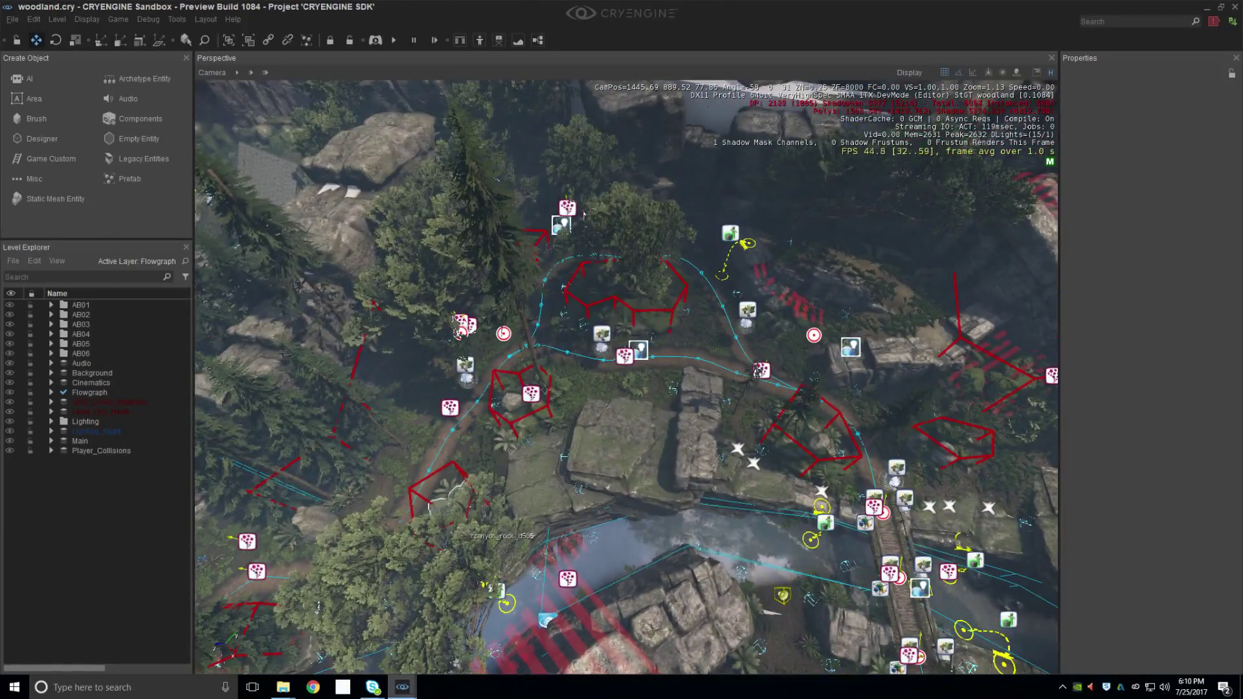
pyautogui.click(34, 99)
pyautogui.click(56, 151)
pyautogui.moveTo(552, 461); pyautogui.dragTo(479, 387, button='right')
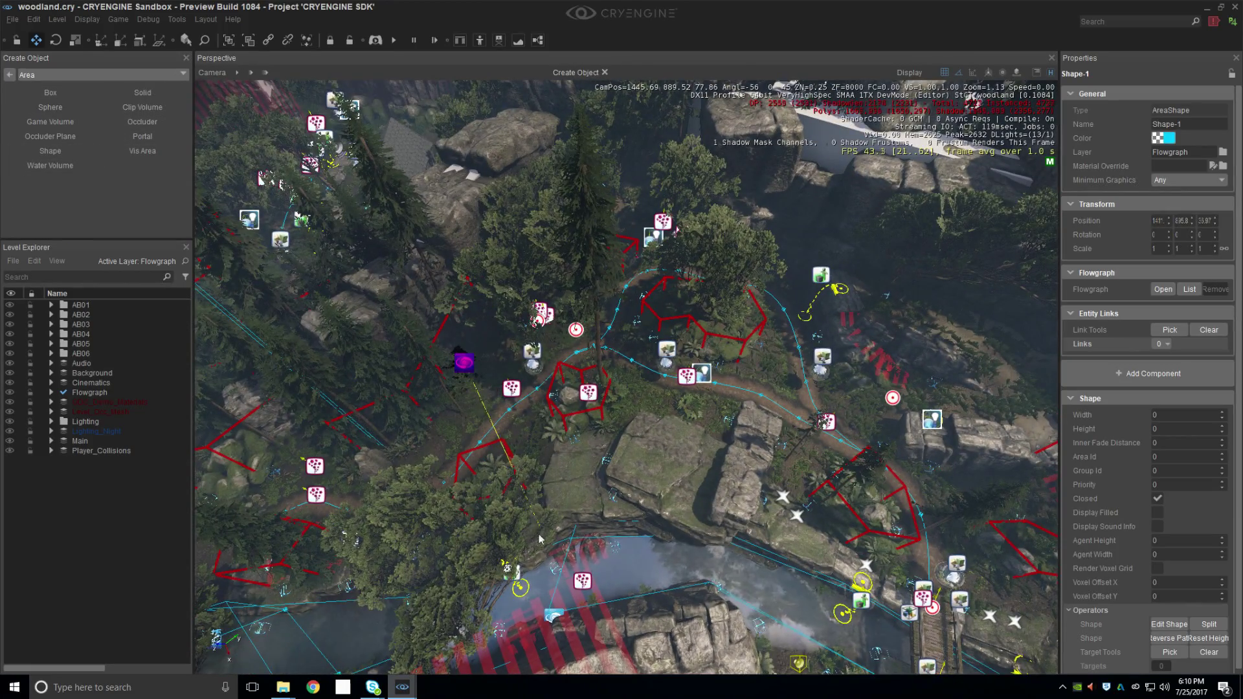
pyautogui.moveTo(539, 543); pyautogui.dragTo(597, 530, button='right')
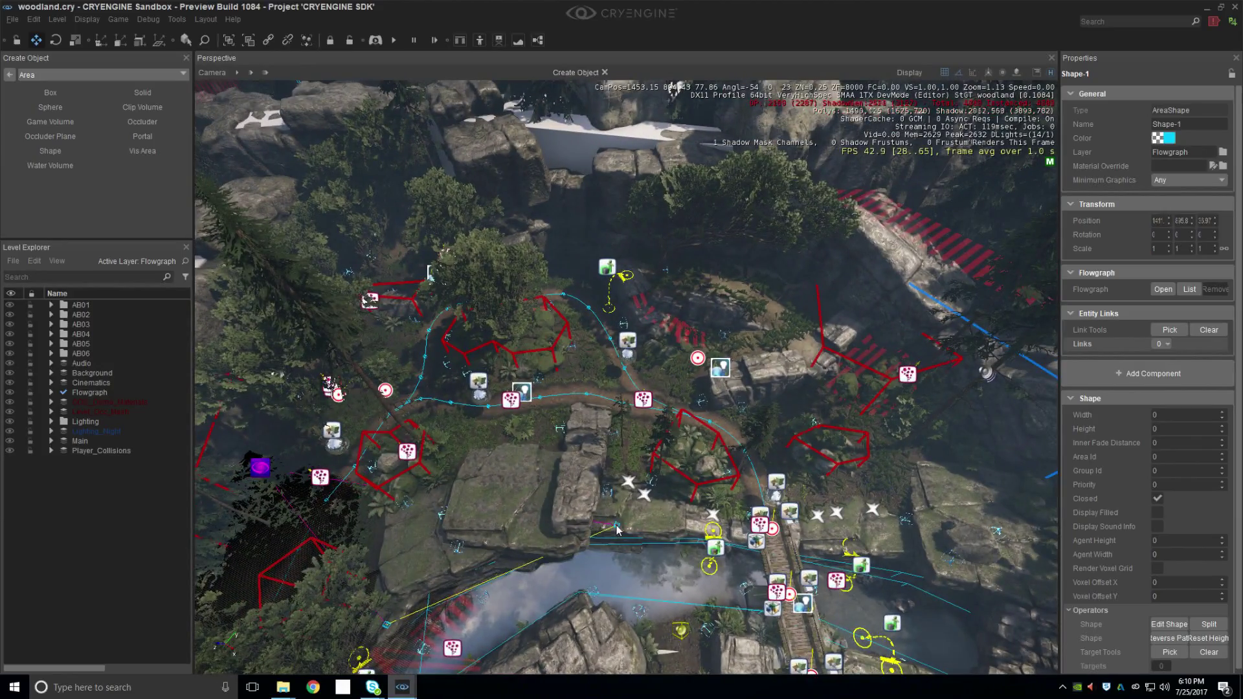
pyautogui.click(616, 527)
pyautogui.press('d')
pyautogui.click(816, 553)
pyautogui.press('s')
pyautogui.press('a')
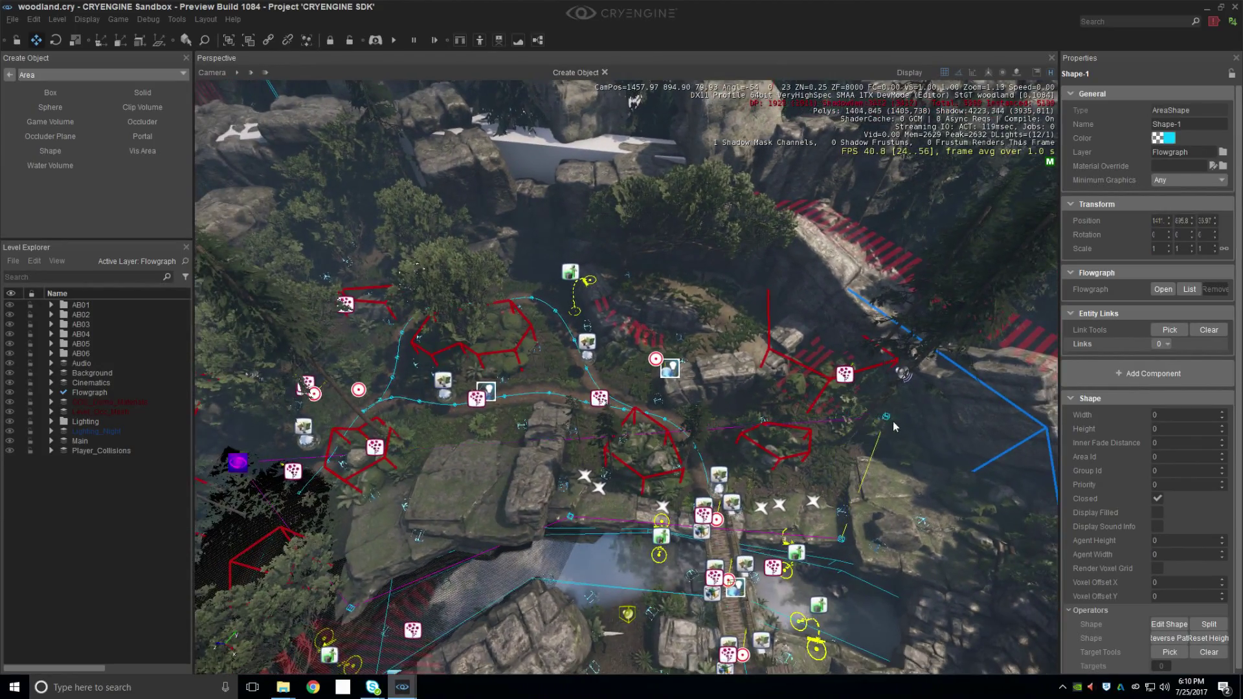
pyautogui.moveTo(891, 426); pyautogui.dragTo(604, 278, button='middle')
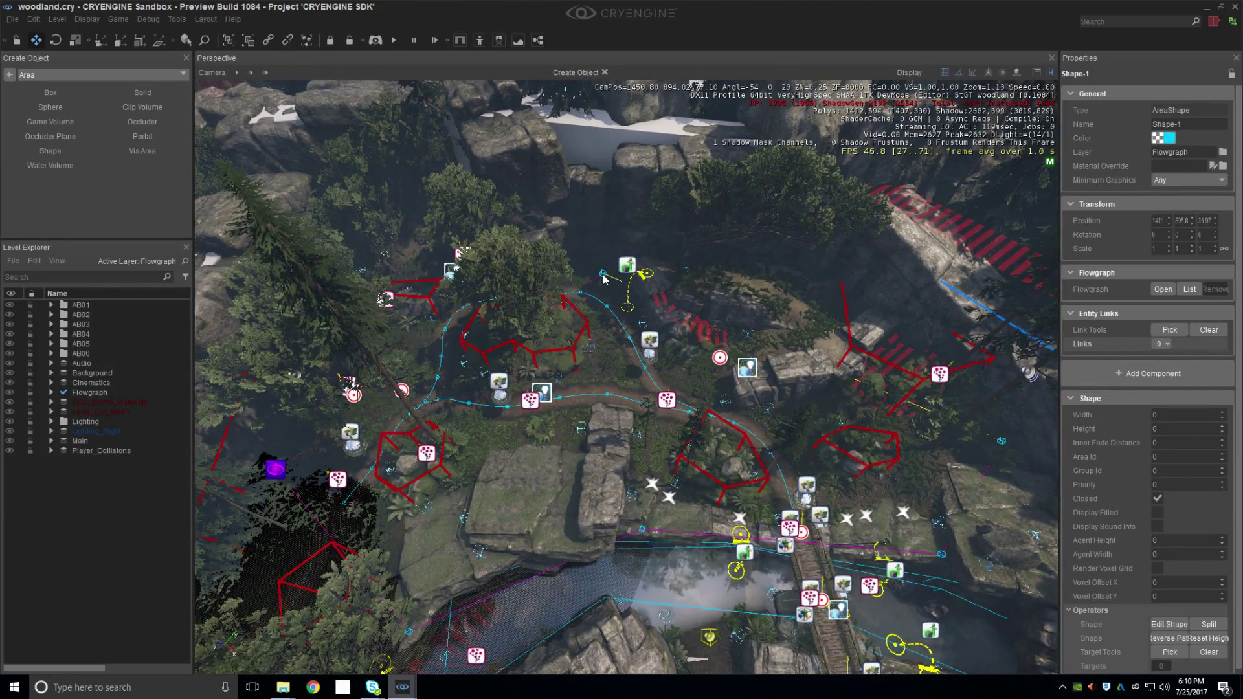
pyautogui.doubleClick(604, 277)
pyautogui.moveTo(702, 353); pyautogui.dragTo(678, 347, button='right')
pyautogui.press('s')
pyautogui.scroll(-2, 1198, 593)
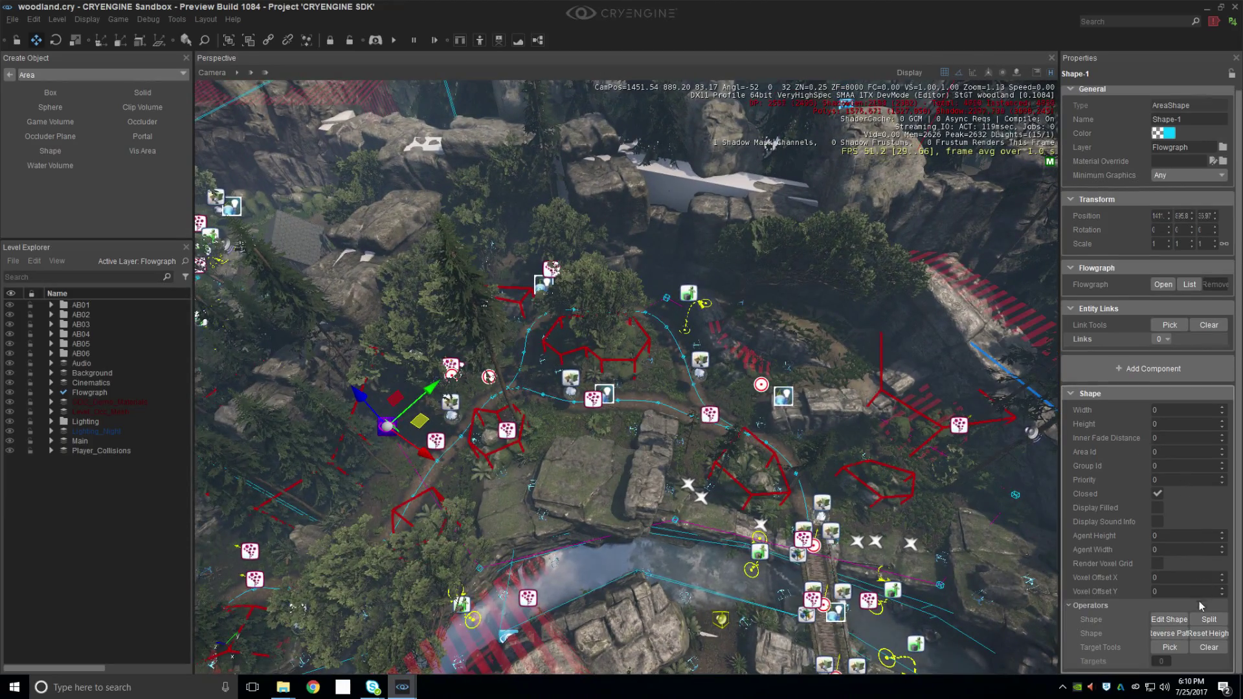
# - Set the new area shape's height to 20 and turn on its filled display
pyautogui.moveTo(809, 430); pyautogui.dragTo(811, 421, button='right')
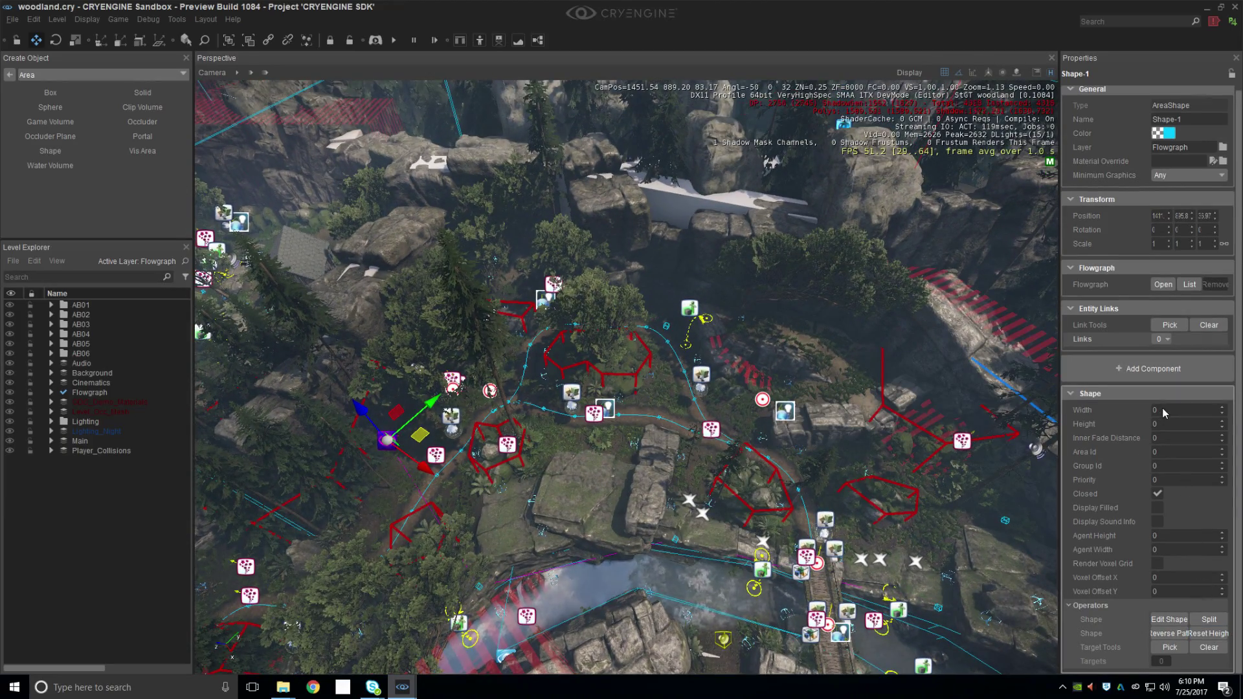
pyautogui.press('Return')
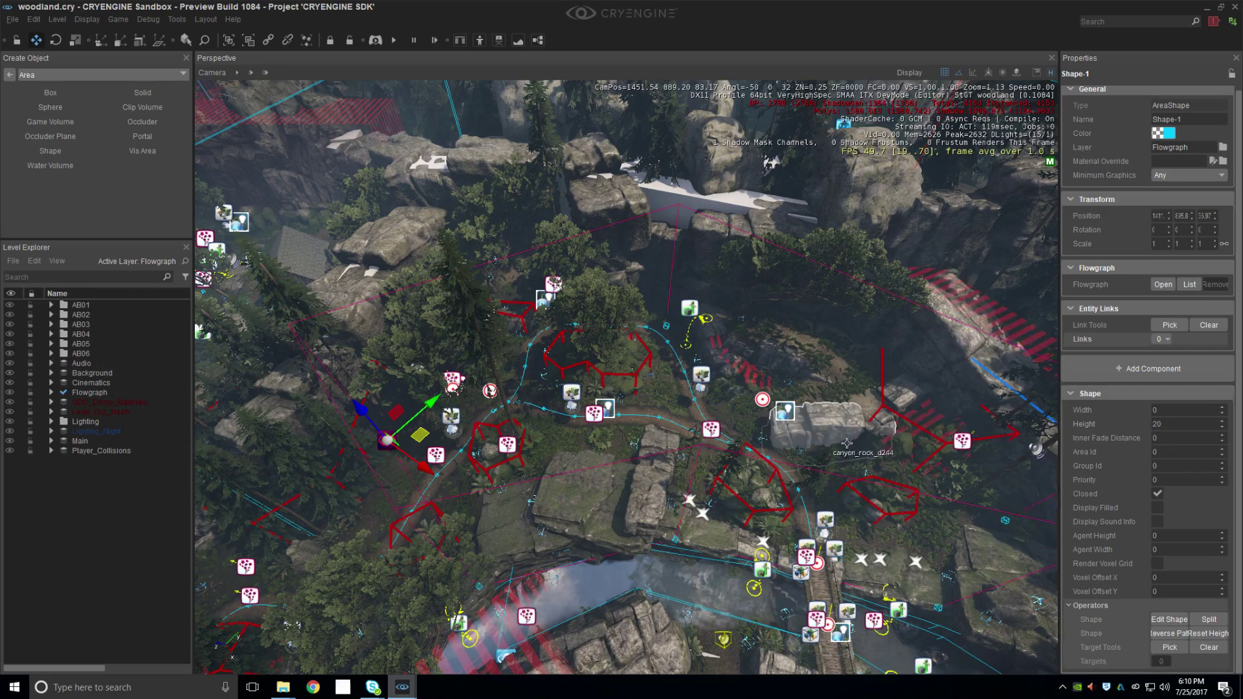
pyautogui.click(1158, 508)
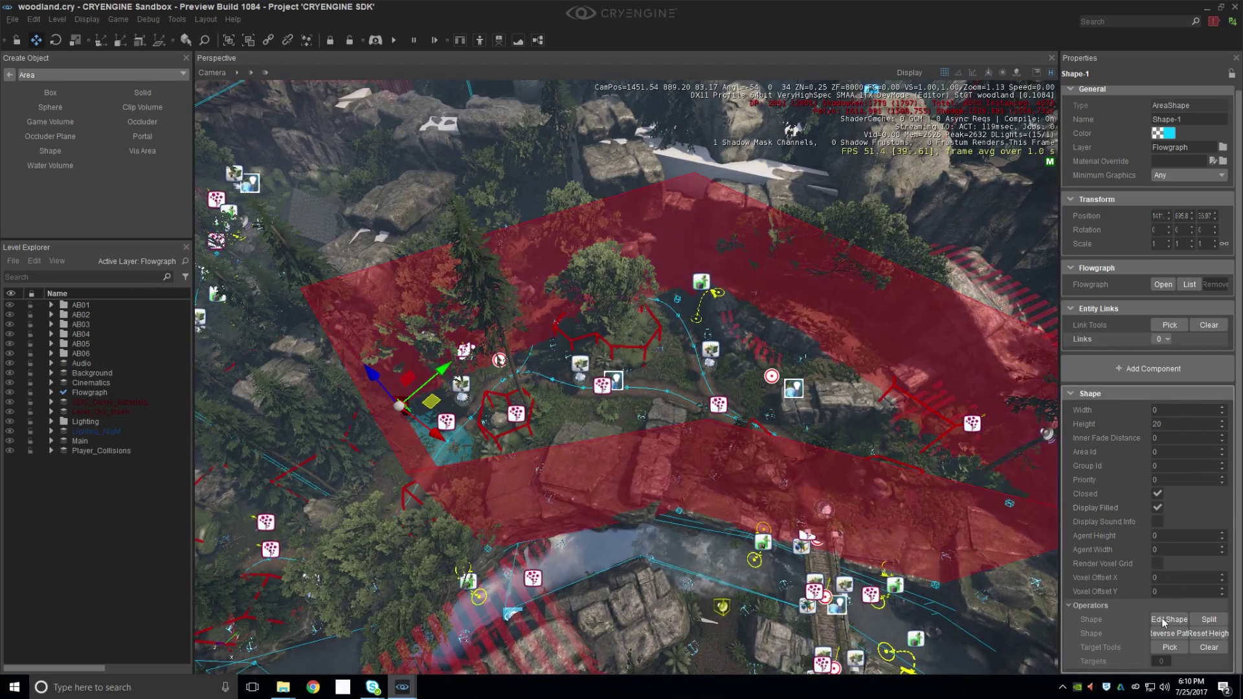
# - Edit the area shape's points, moving the northern corners outward beyond the forked path and adjusting the corner on the riverbank
pyautogui.click(1163, 621)
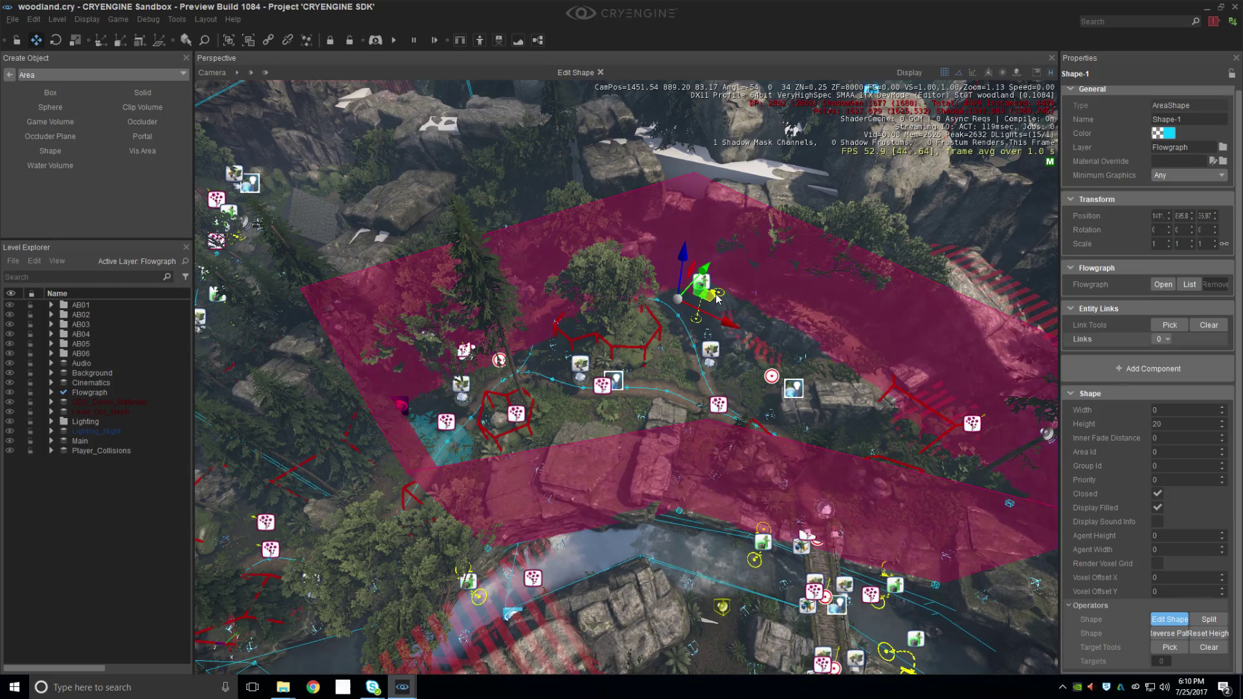
pyautogui.moveTo(710, 302); pyautogui.dragTo(508, 231)
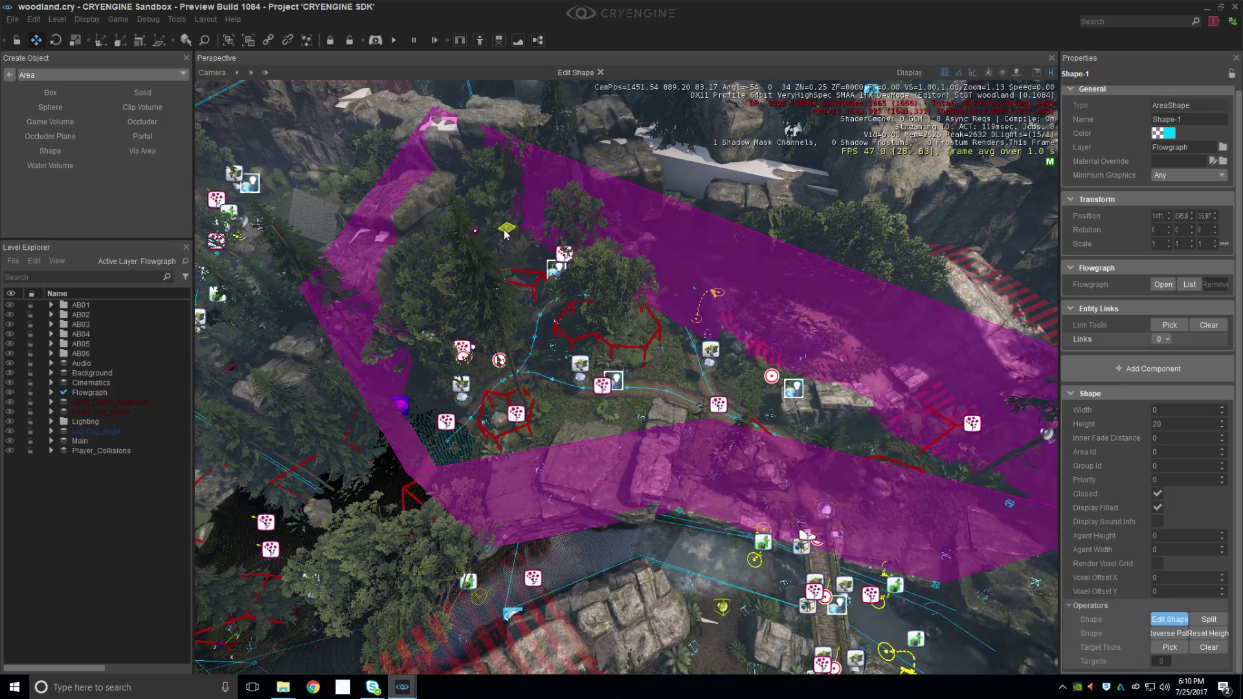
pyautogui.click(683, 340)
pyautogui.moveTo(709, 335); pyautogui.dragTo(766, 266)
pyautogui.moveTo(765, 266); pyautogui.dragTo(822, 298, button='right')
pyautogui.moveTo(626, 462); pyautogui.dragTo(629, 479)
pyautogui.moveTo(657, 486); pyautogui.dragTo(597, 499, button='right')
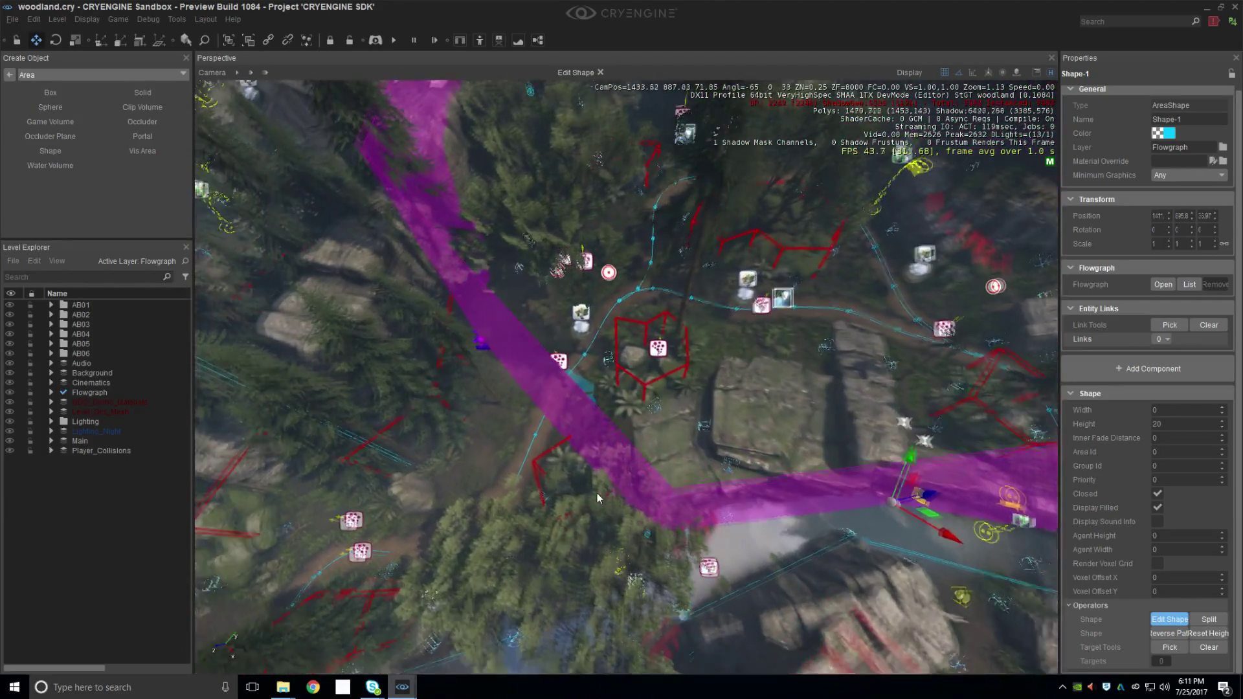
pyautogui.press('Escape')
pyautogui.press('Escape')
# - Lower the area shape around the forked path and rename it Area1_shape
pyautogui.click(613, 434)
pyautogui.moveTo(608, 432); pyautogui.dragTo(556, 415, button='right')
pyautogui.moveTo(517, 331); pyautogui.dragTo(523, 352)
pyautogui.press('s')
pyautogui.press('d')
pyautogui.moveTo(550, 362); pyautogui.dragTo(592, 359, button='right')
pyautogui.click(1174, 124)
pyautogui.write('Area1_shap')
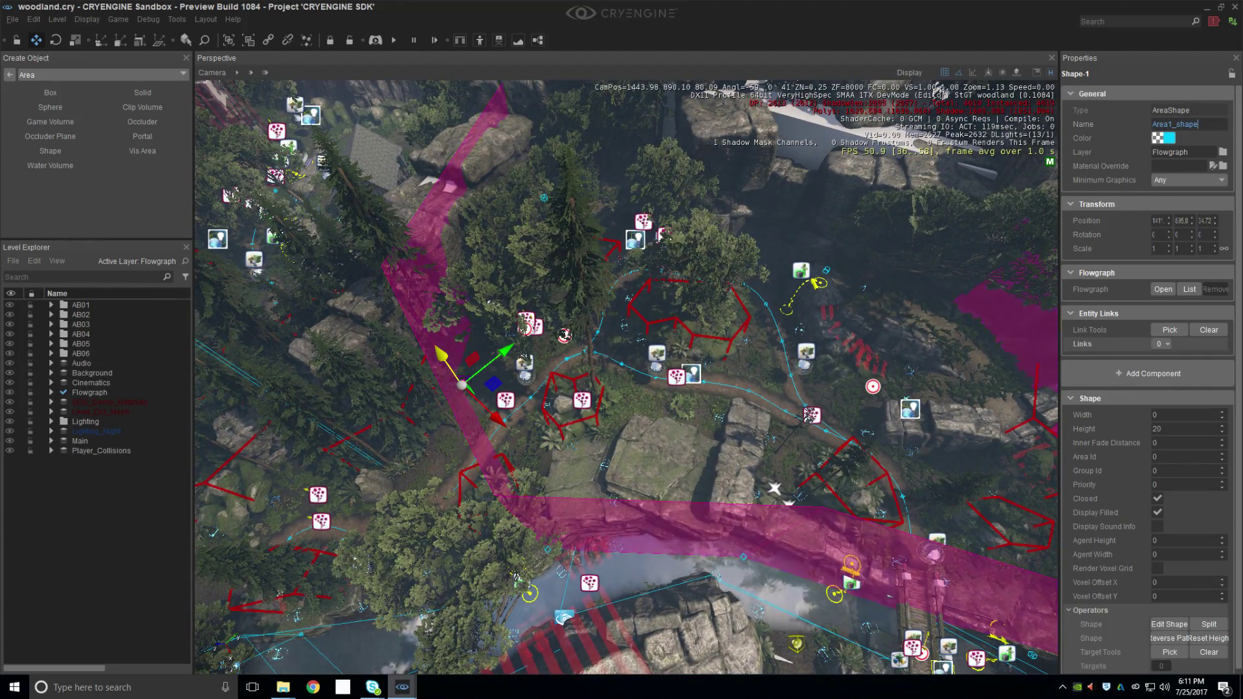
# - Draw a closed Area Shape on the far side of the river bridge, enclosing the house and the path beyond it
pyautogui.moveTo(531, 352); pyautogui.dragTo(903, 353, button='right')
pyautogui.press('w')
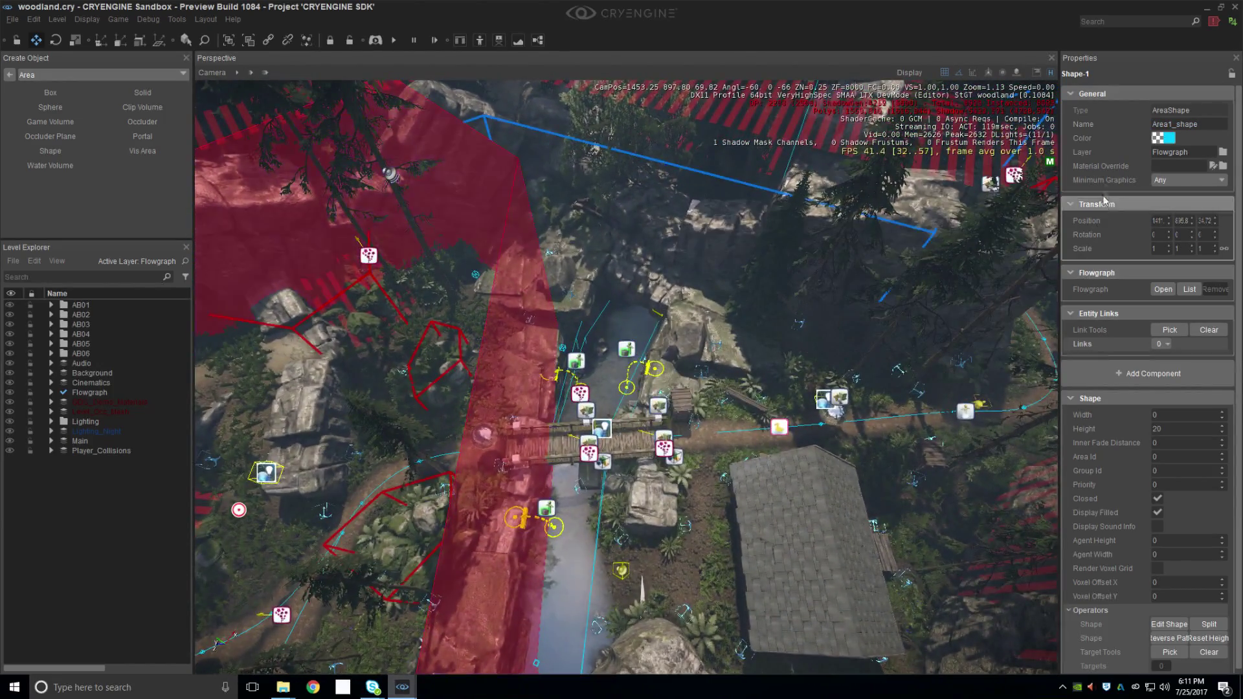
pyautogui.click(141, 110)
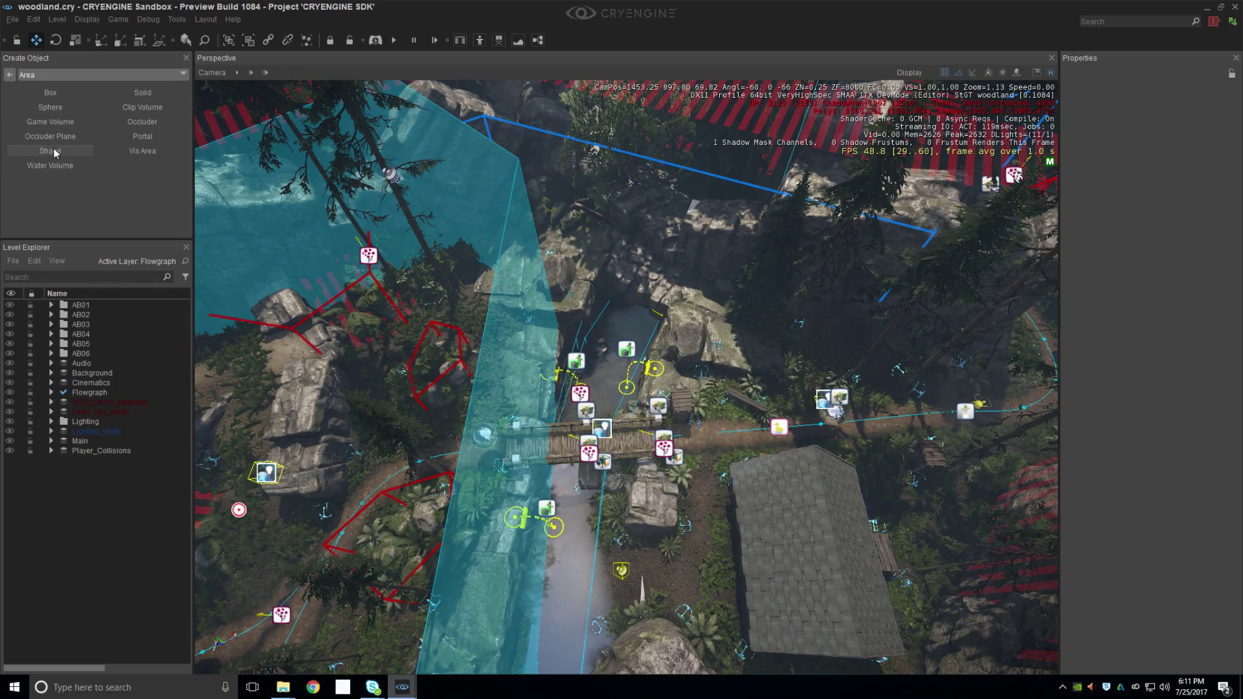
pyautogui.click(676, 299)
pyautogui.click(632, 422)
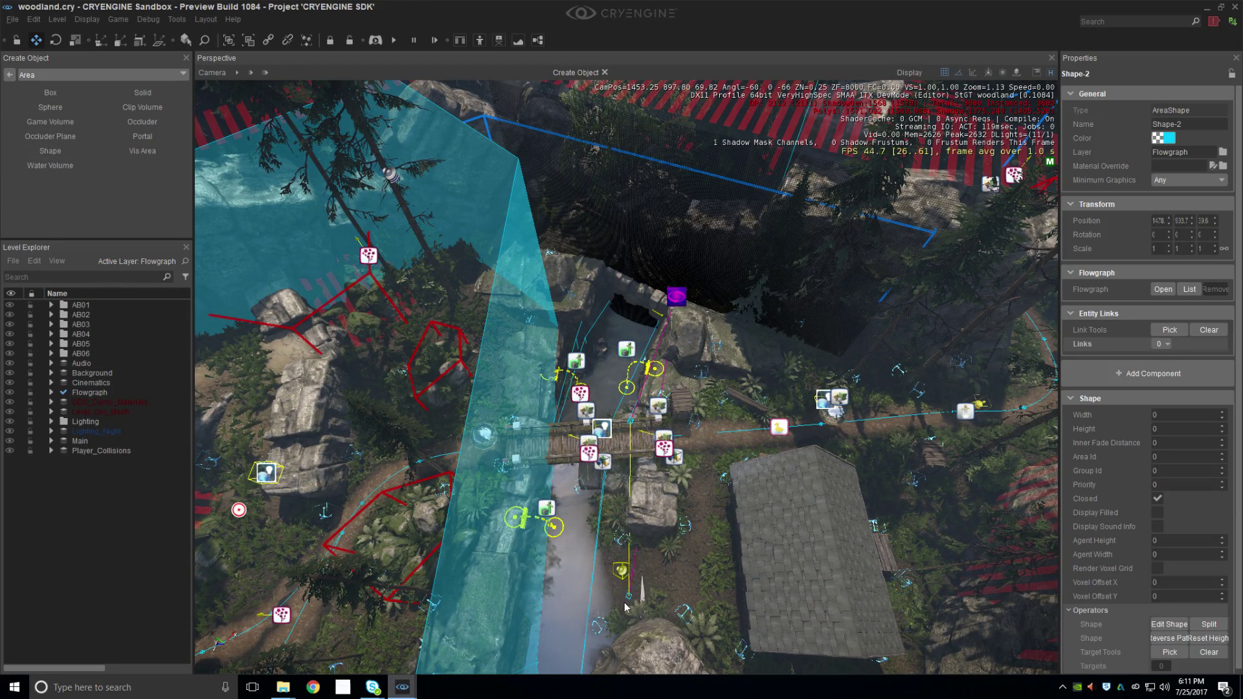
pyautogui.click(625, 603)
pyautogui.press('s')
pyautogui.press('d')
pyautogui.moveTo(660, 634); pyautogui.dragTo(664, 593, button='right')
pyautogui.click(574, 578)
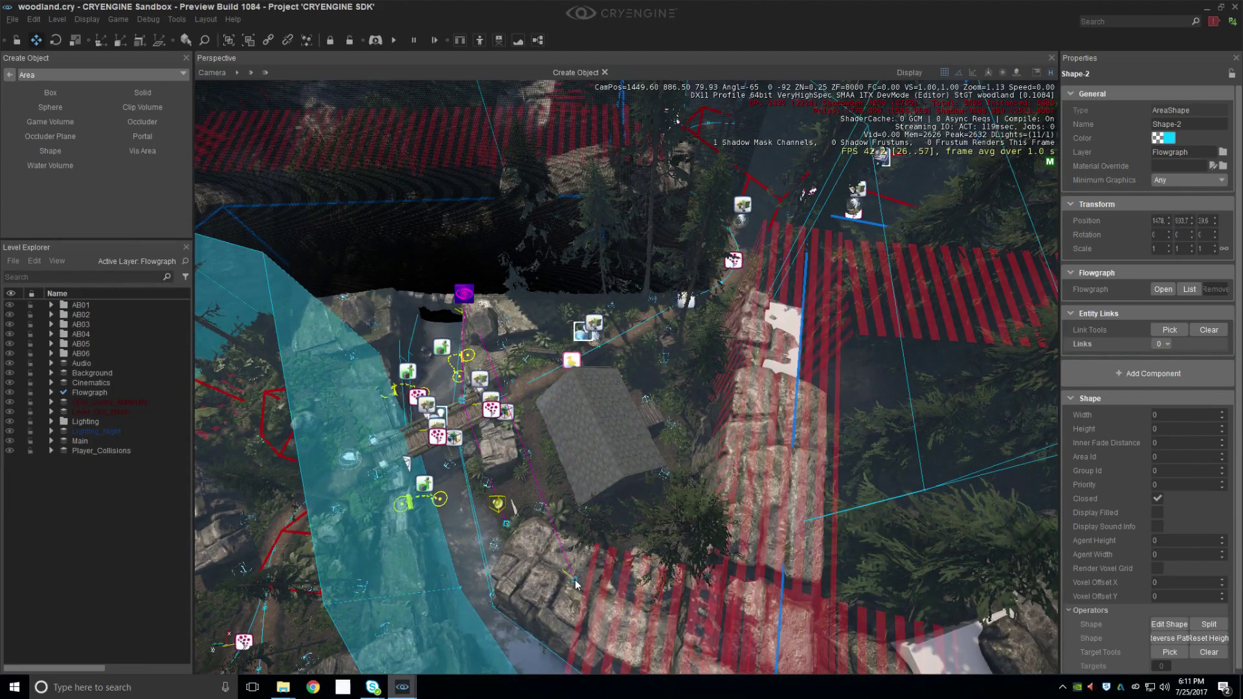
pyautogui.doubleClick(751, 241)
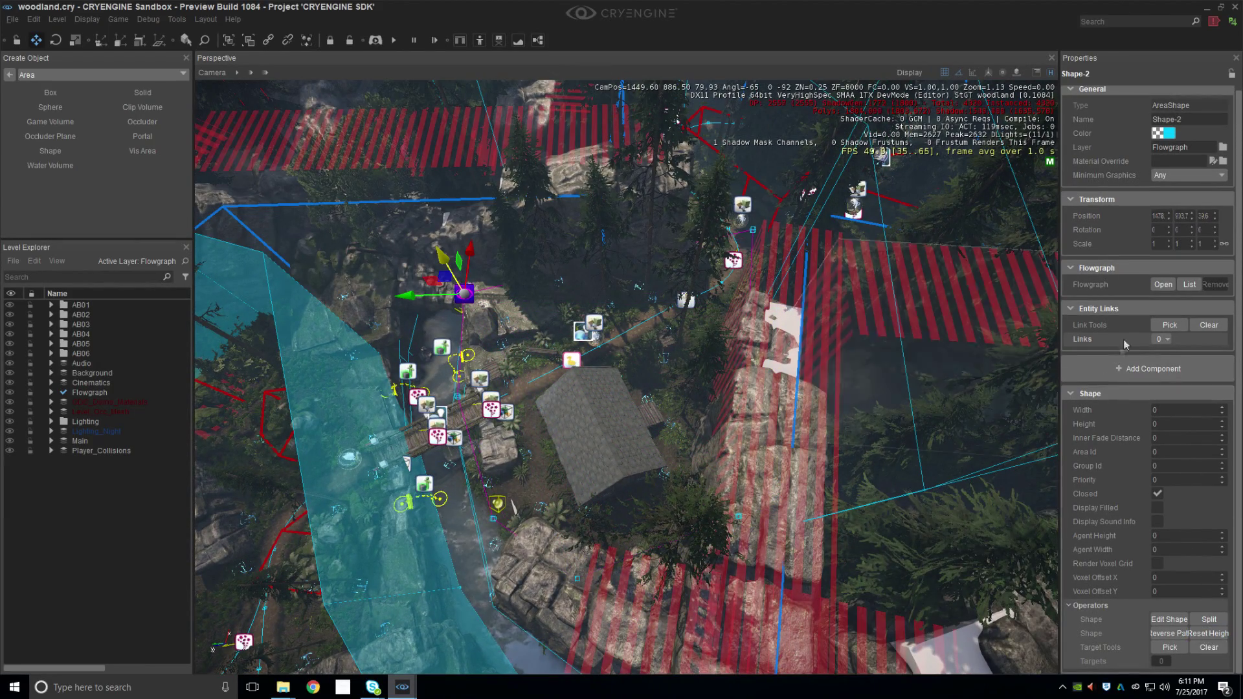
# - Show the second area shape filled, lower it in the level, and set its width to 0 and height to 20
pyautogui.click(1177, 409)
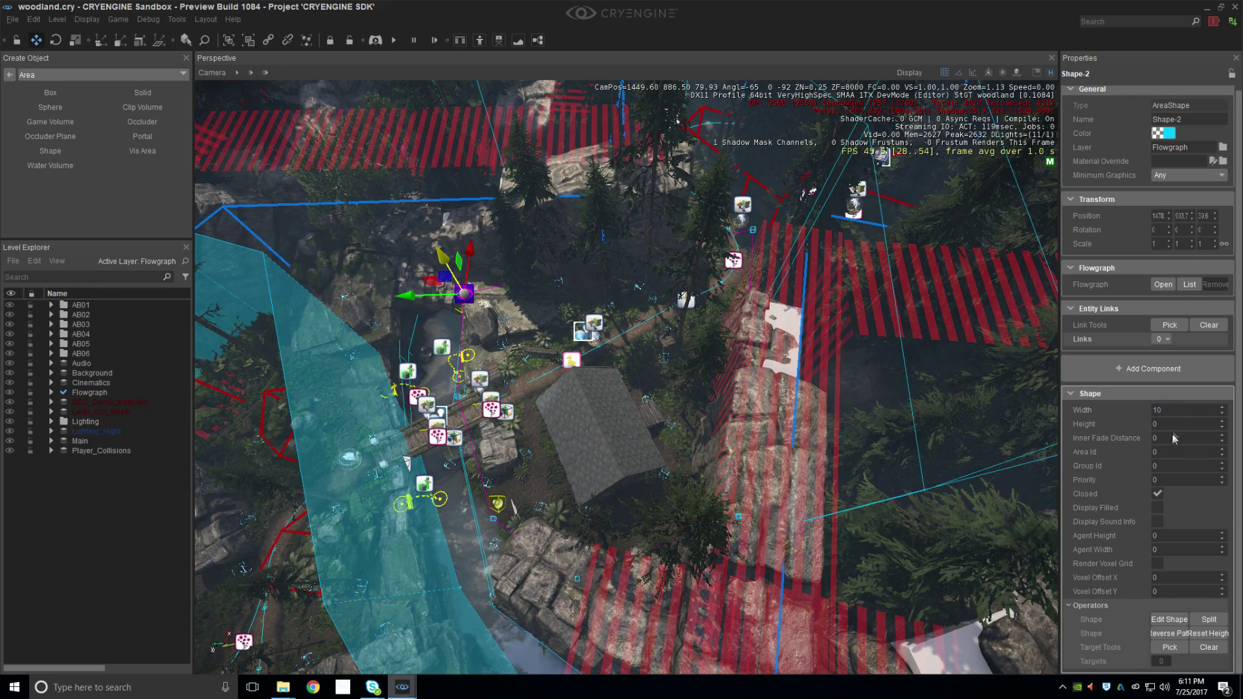
pyautogui.click(1157, 507)
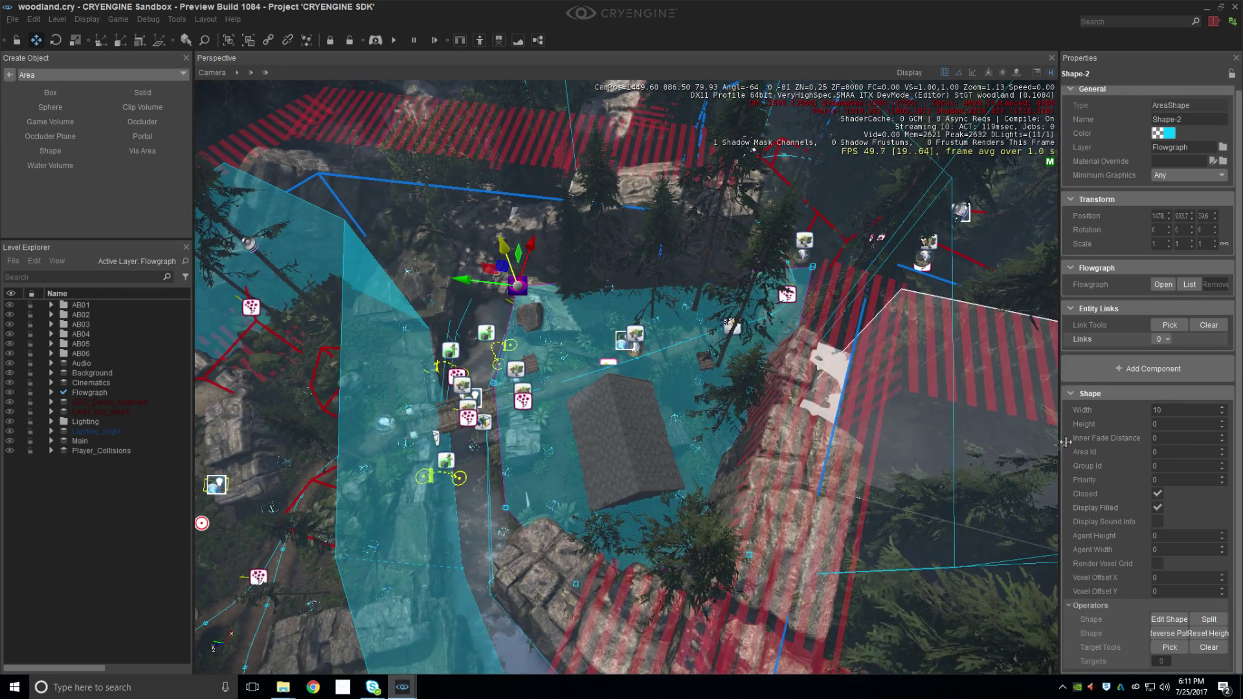
pyautogui.click(1173, 426)
pyautogui.write('10')
pyautogui.press('Return')
pyautogui.moveTo(505, 255); pyautogui.dragTo(516, 302)
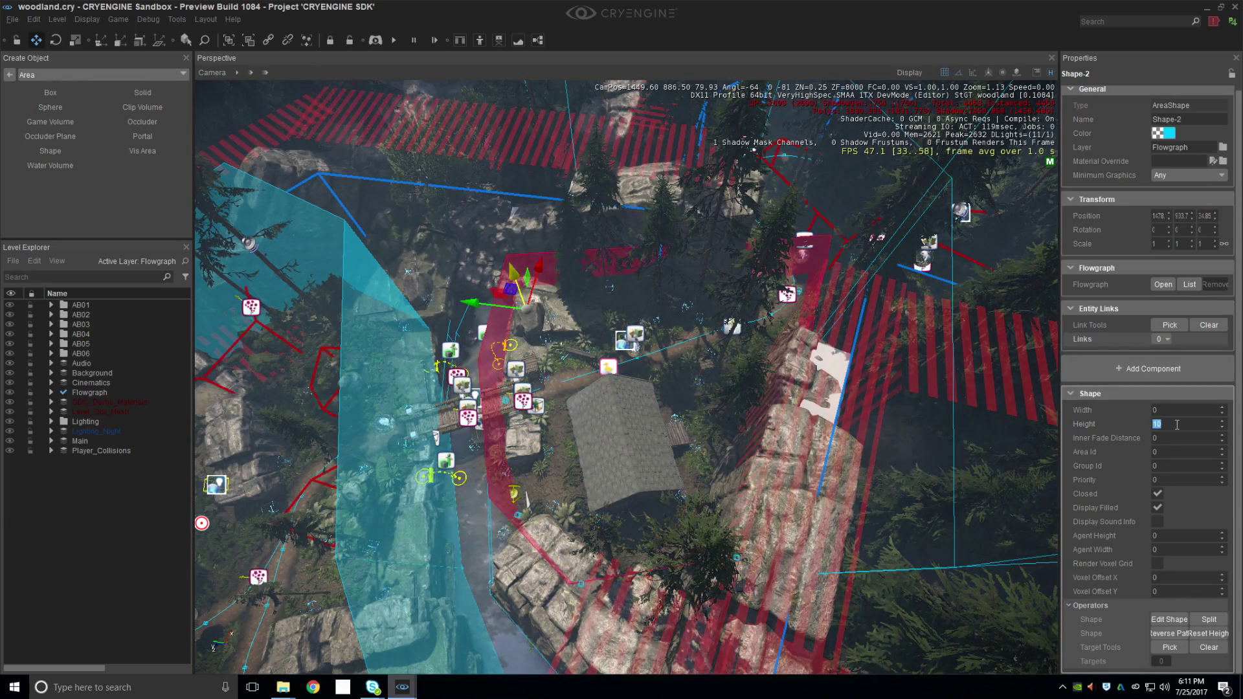
pyautogui.write('20')
pyautogui.press('Return')
# - Rename the second area shape Area2_shape and deselect it
pyautogui.moveTo(842, 388)
pyautogui.mouseDown(button='right')
pyautogui.moveTo(512, 388)
pyautogui.moveTo(809, 382)
pyautogui.moveTo(842, 369)
pyautogui.mouseUp(button='right')
pyautogui.press('w')
pyautogui.press('s')
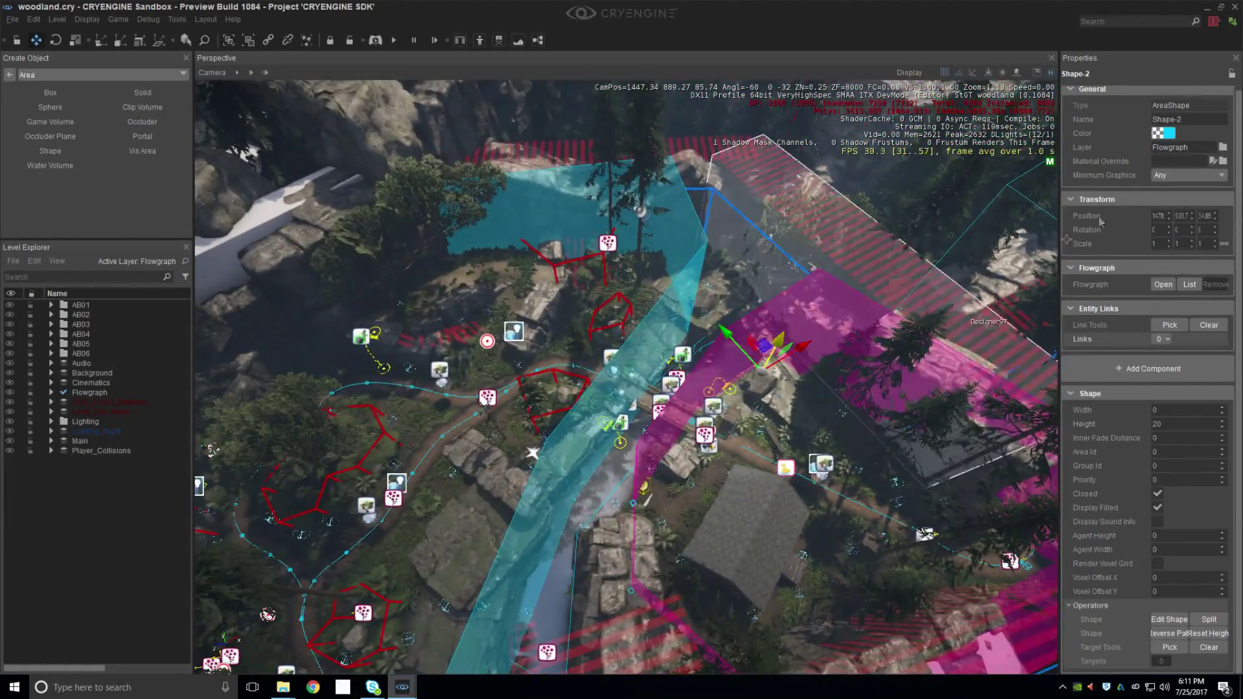
pyautogui.click(1195, 121)
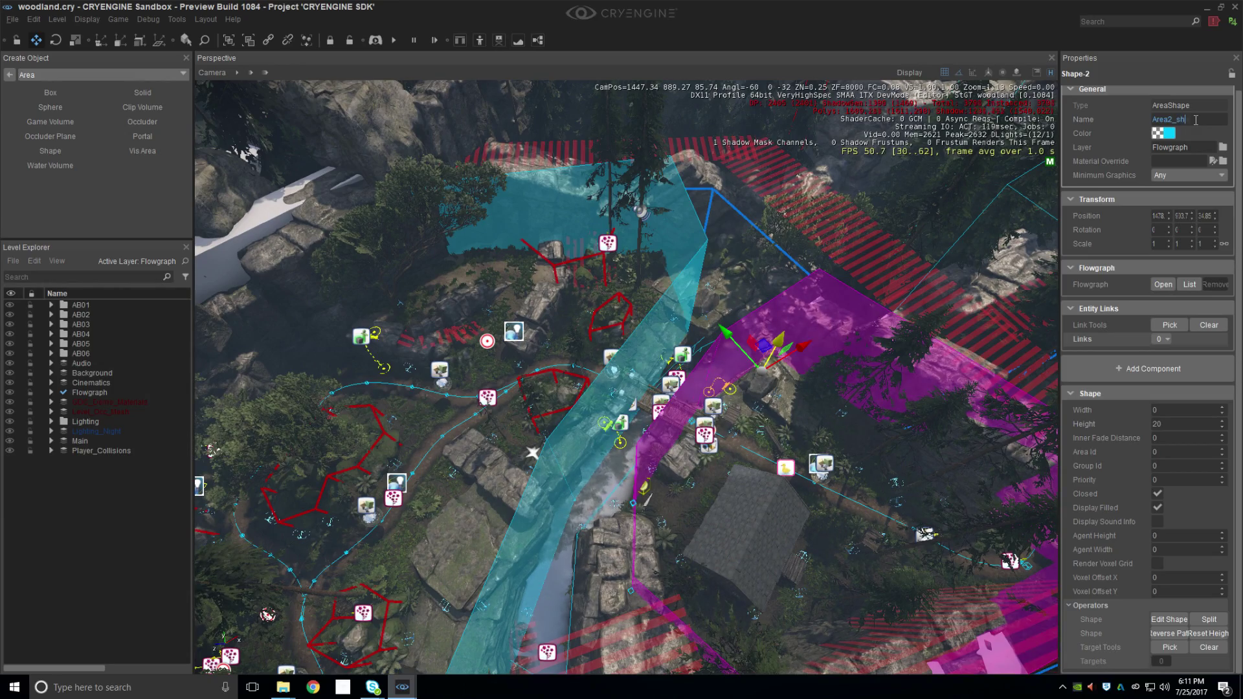
pyautogui.moveTo(868, 324); pyautogui.dragTo(864, 382, button='right')
pyautogui.click(864, 382)
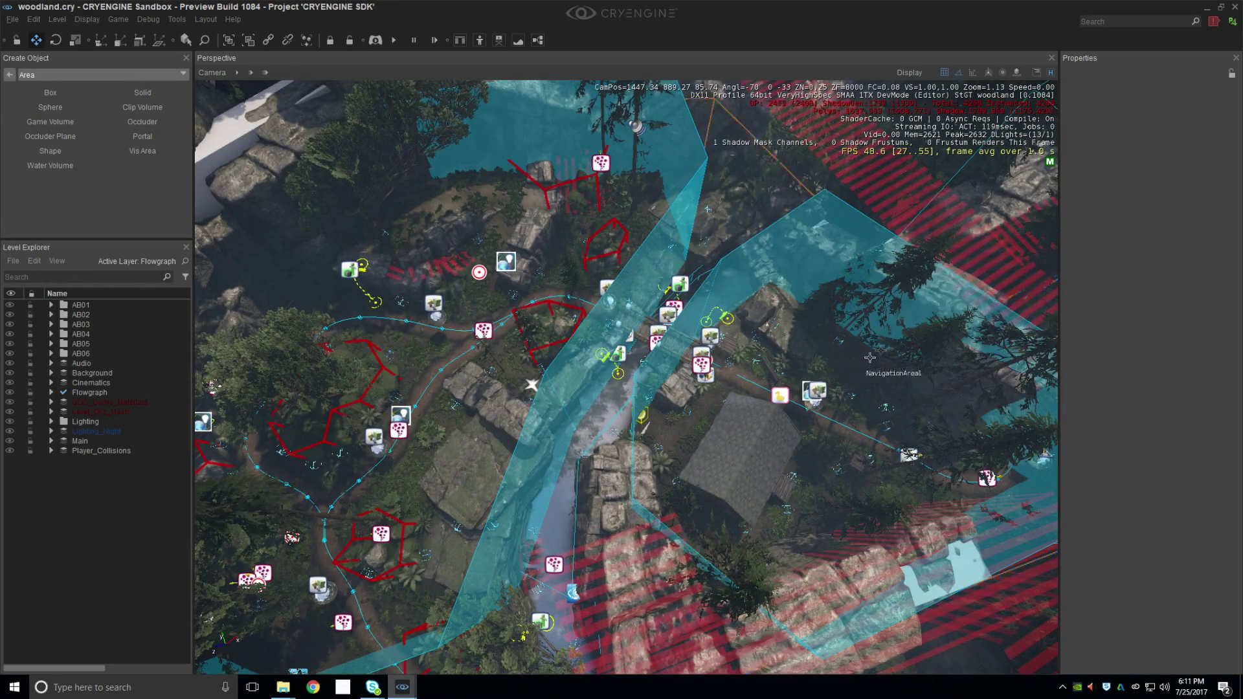
# - Place an AreaTrigger from the legacy trigger entities on the path inside the Area1_shape region
pyautogui.click(9, 77)
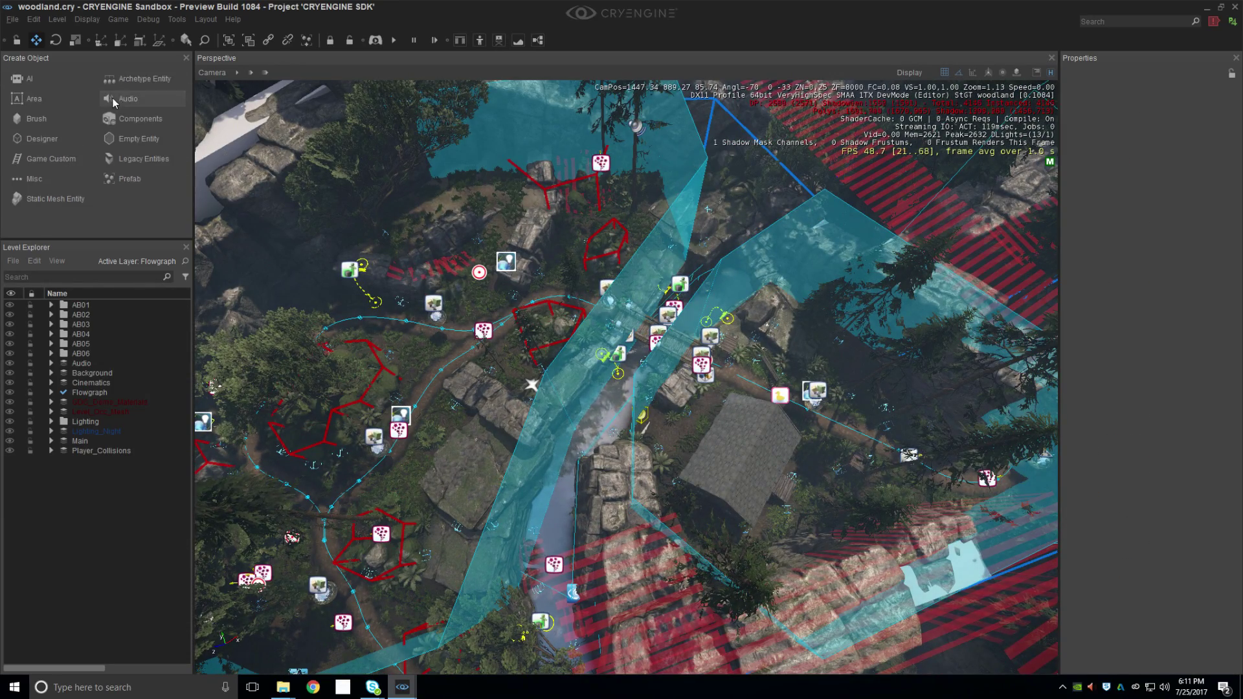
pyautogui.click(144, 159)
pyautogui.scroll(-2, 97, 169)
pyautogui.click(33, 209)
pyautogui.scroll(-3, 34, 220)
pyautogui.click(49, 189)
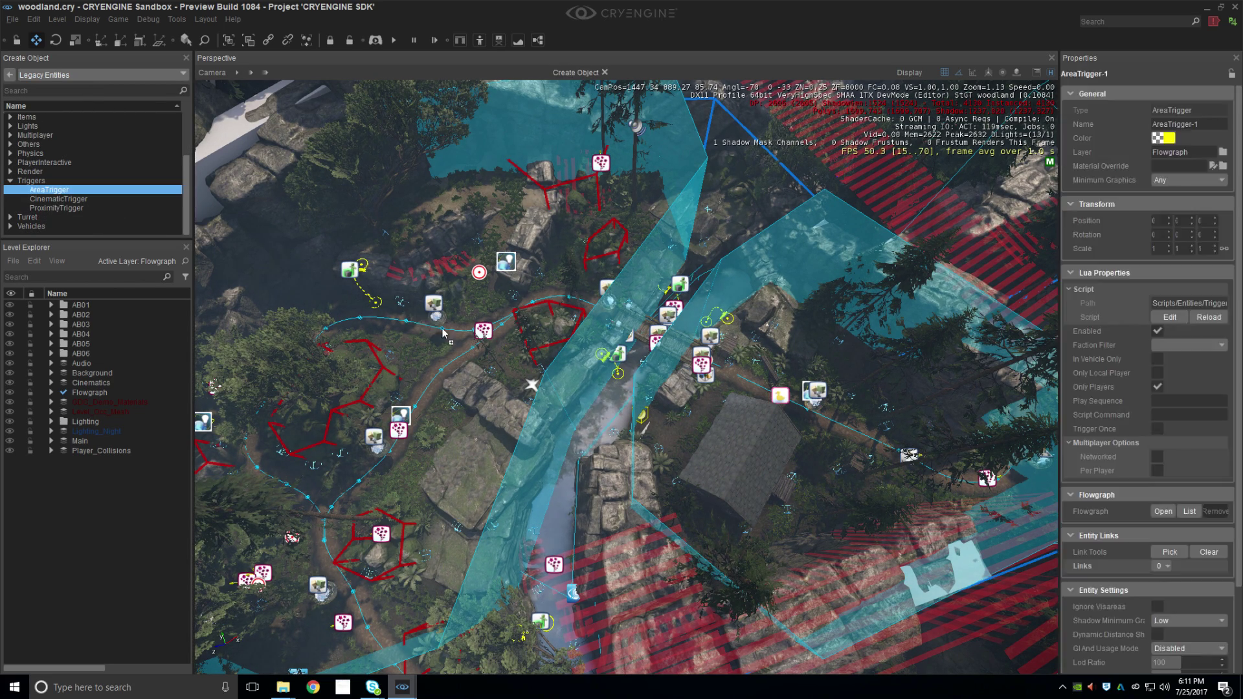
pyautogui.click(433, 367)
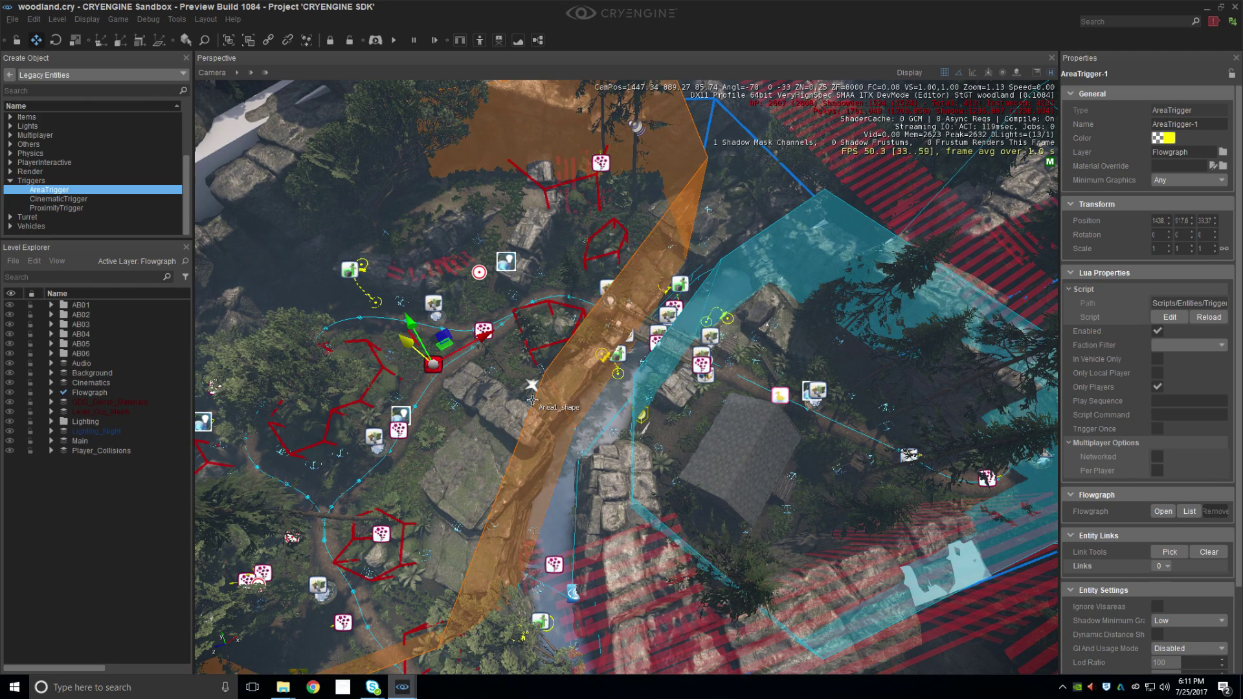
# - Rename the placed area trigger Area1_ATrigger
pyautogui.write('A')
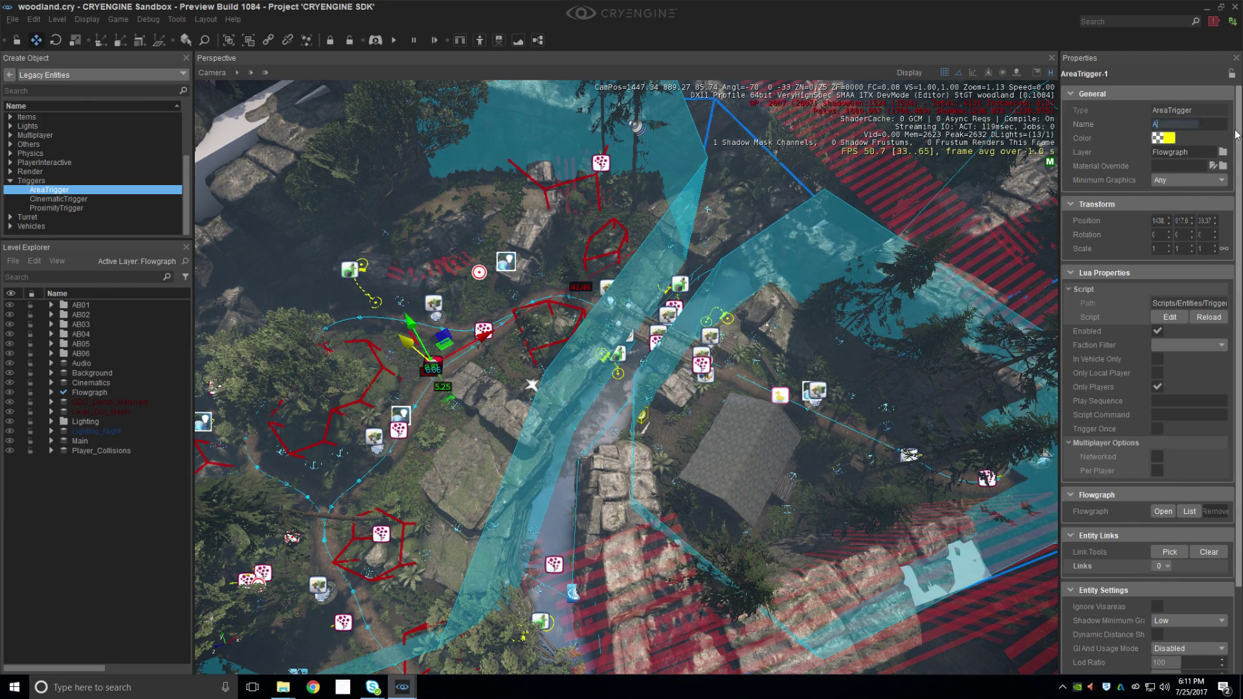
pyautogui.write('rea1_')
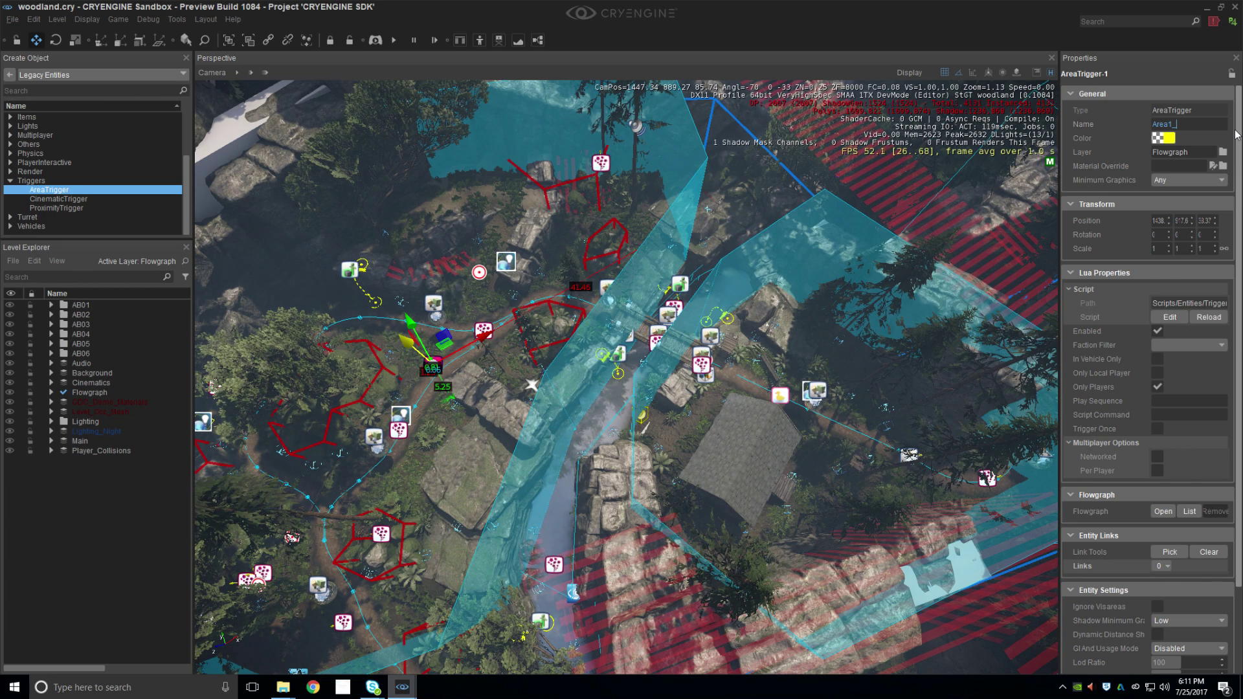
pyautogui.write('AT')
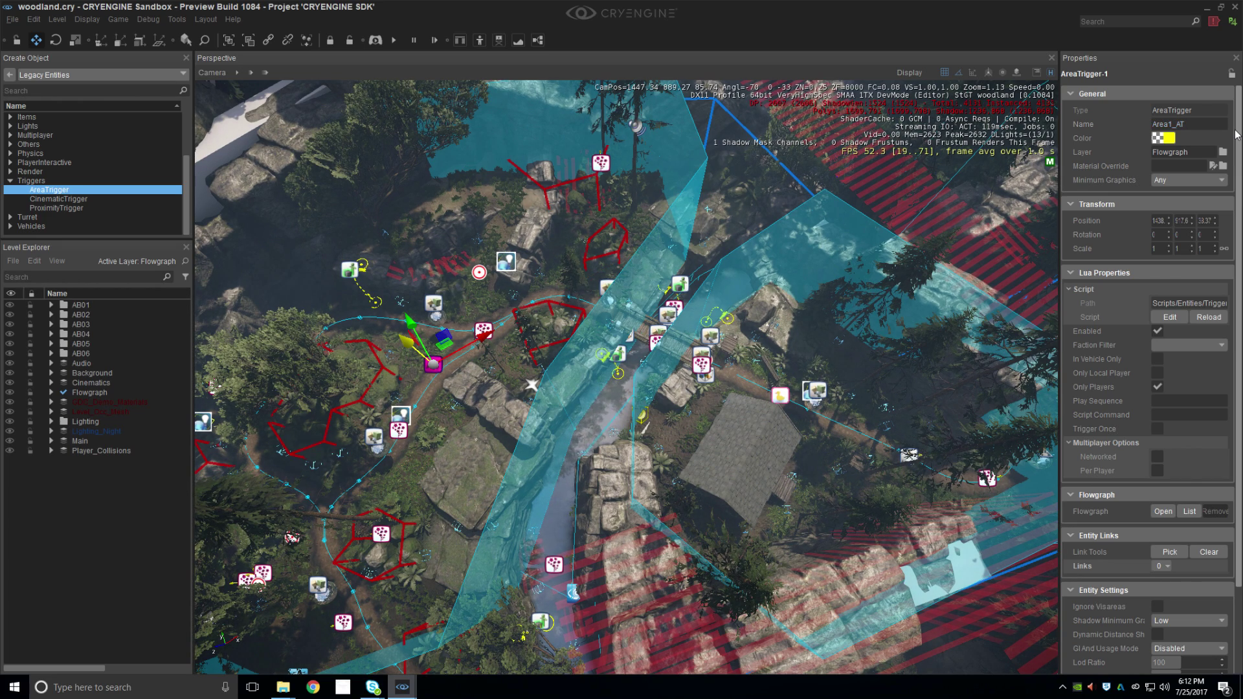
pyautogui.click(1190, 121)
pyautogui.click(1197, 121)
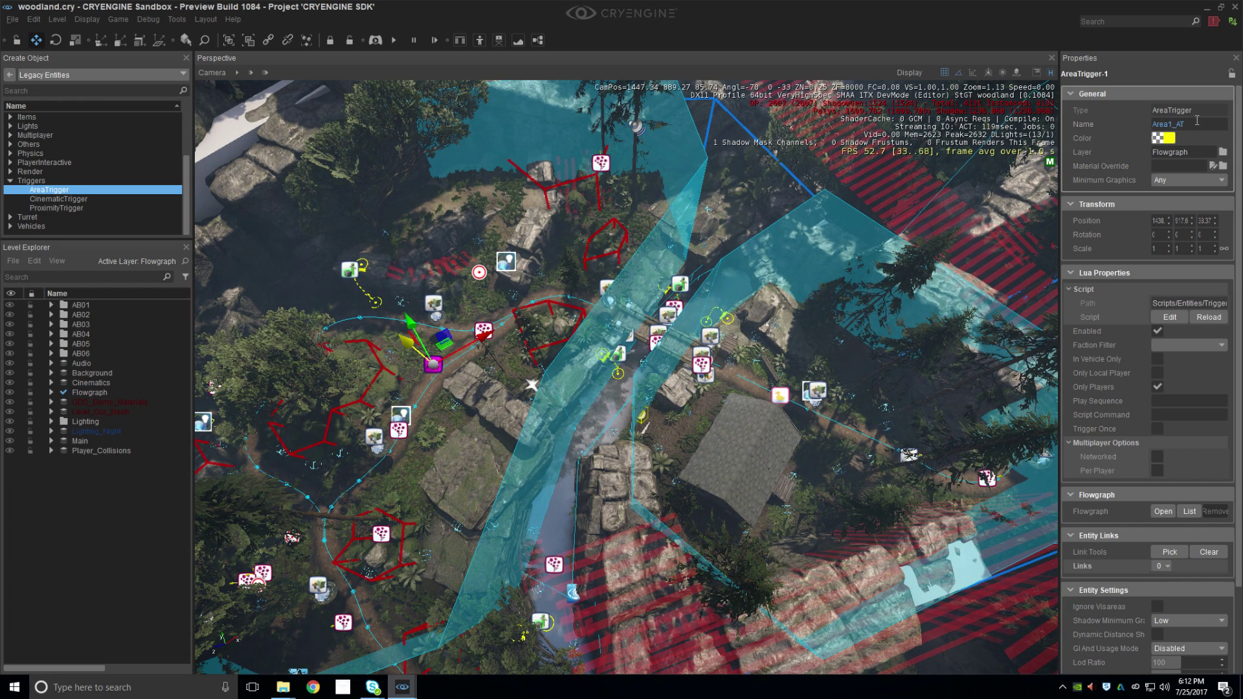
pyautogui.write('rigger')
pyautogui.press('Return')
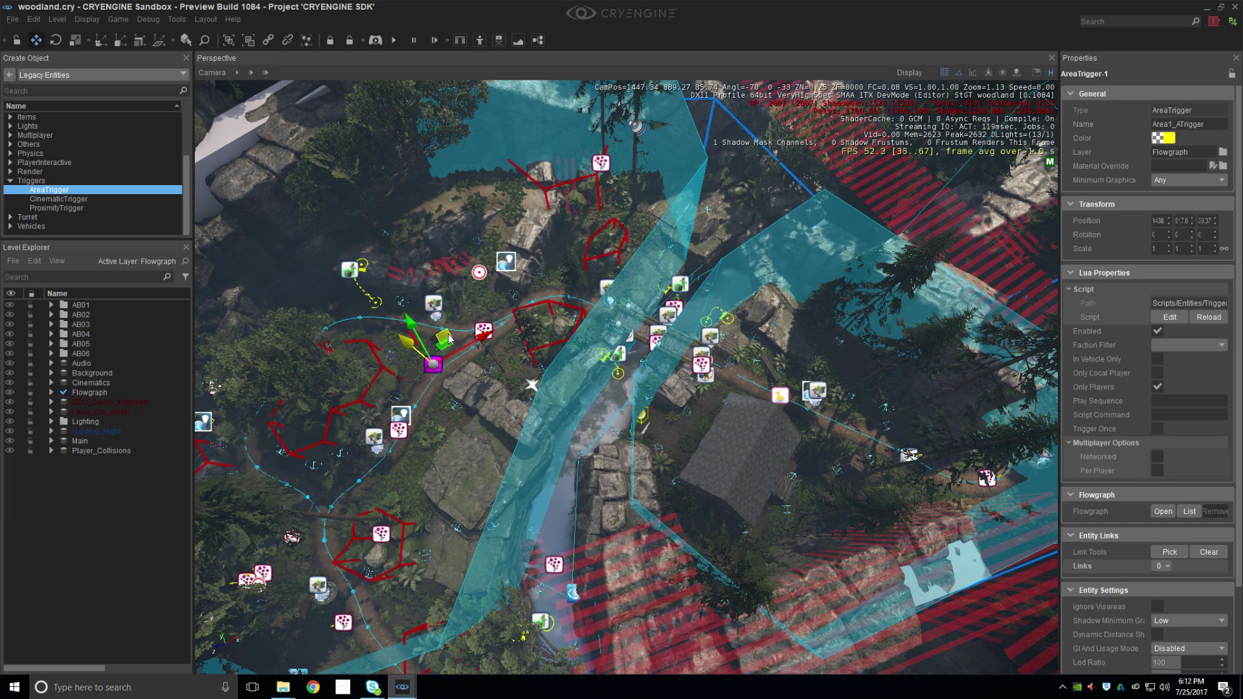
# - Duplicate Area1_ATrigger, place the copy beside the house across the bridge, and rename it Area2_ATrigger
pyautogui.hotkey('ctrl', 'd')
pyautogui.click(742, 377)
pyautogui.click(1218, 124)
pyautogui.click(1219, 123)
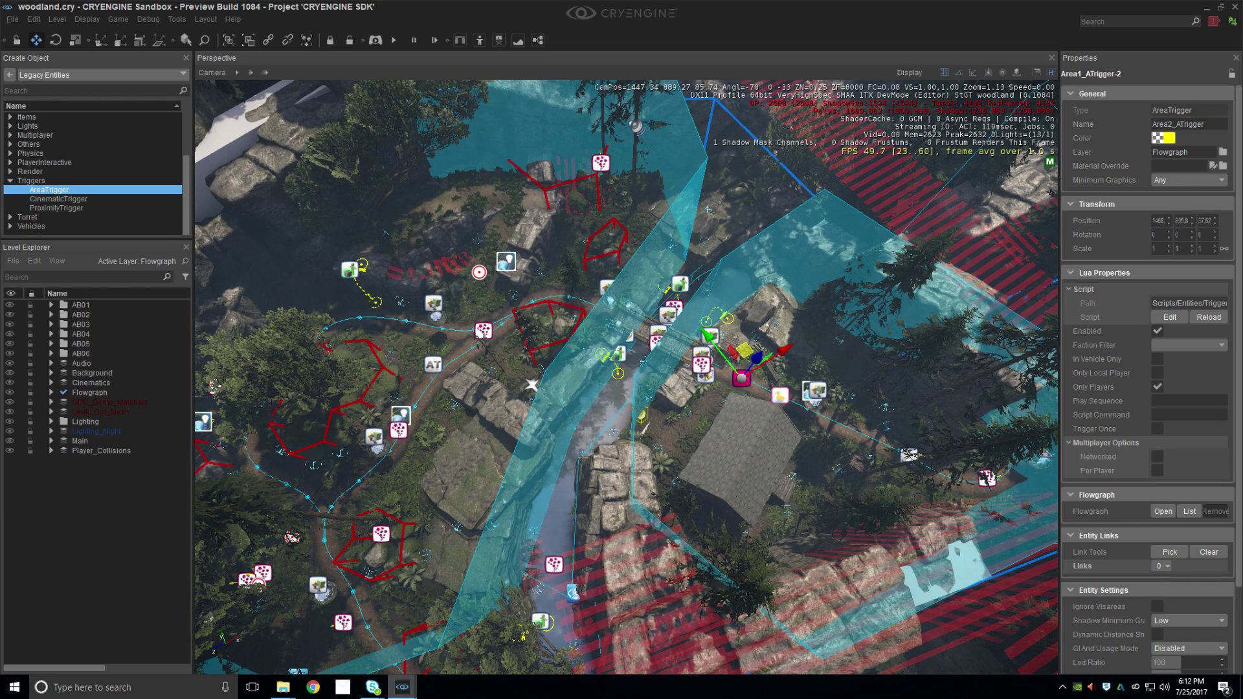
# - Link Area2_shape to Area2_ATrigger as its target and raise the trigger above the ground
pyautogui.click(839, 280)
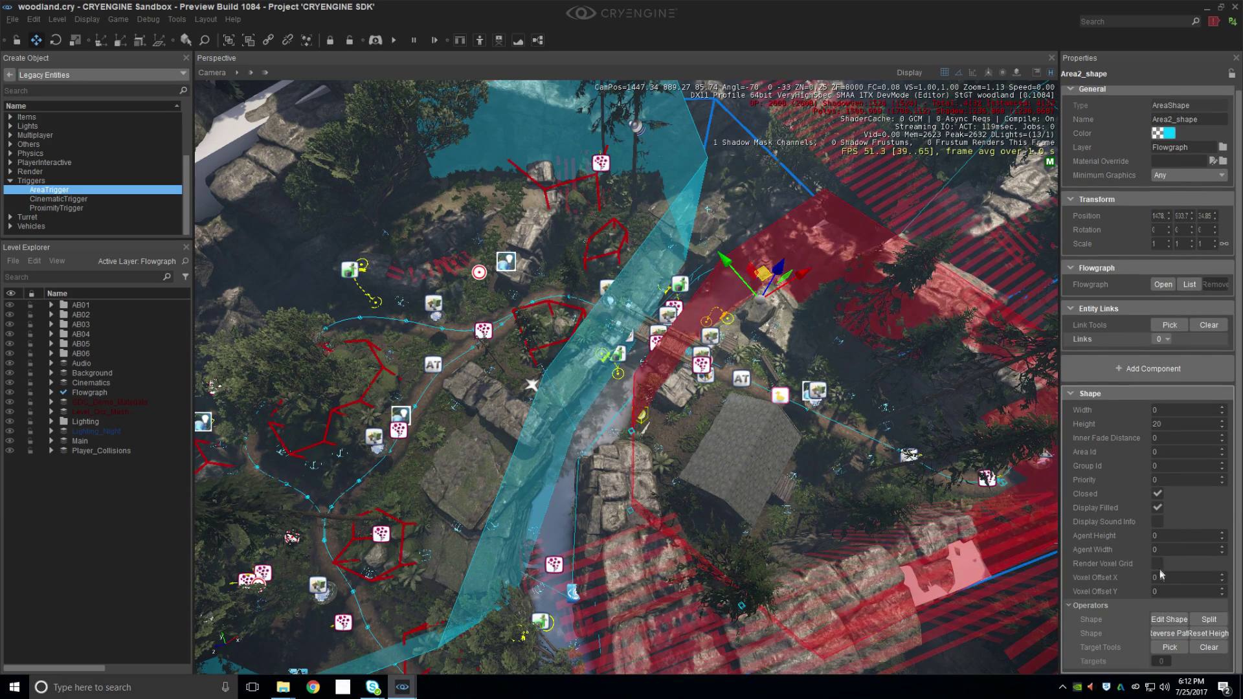
pyautogui.click(1169, 648)
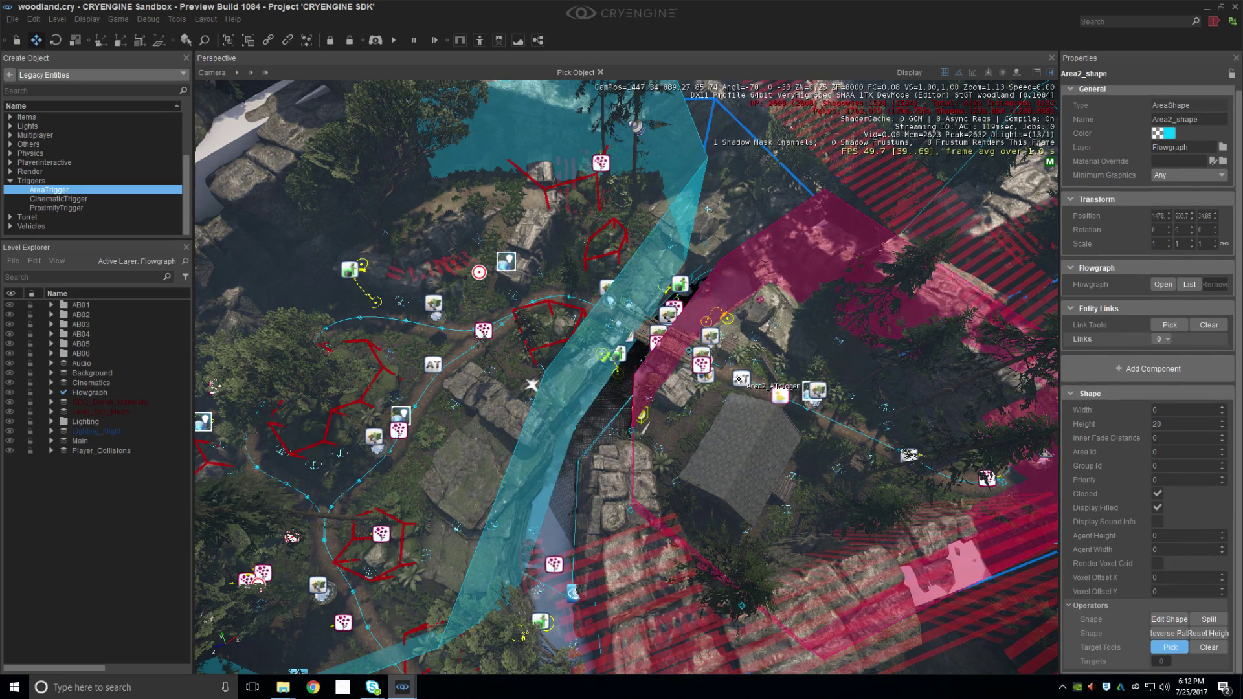
pyautogui.click(742, 378)
pyautogui.click(744, 374)
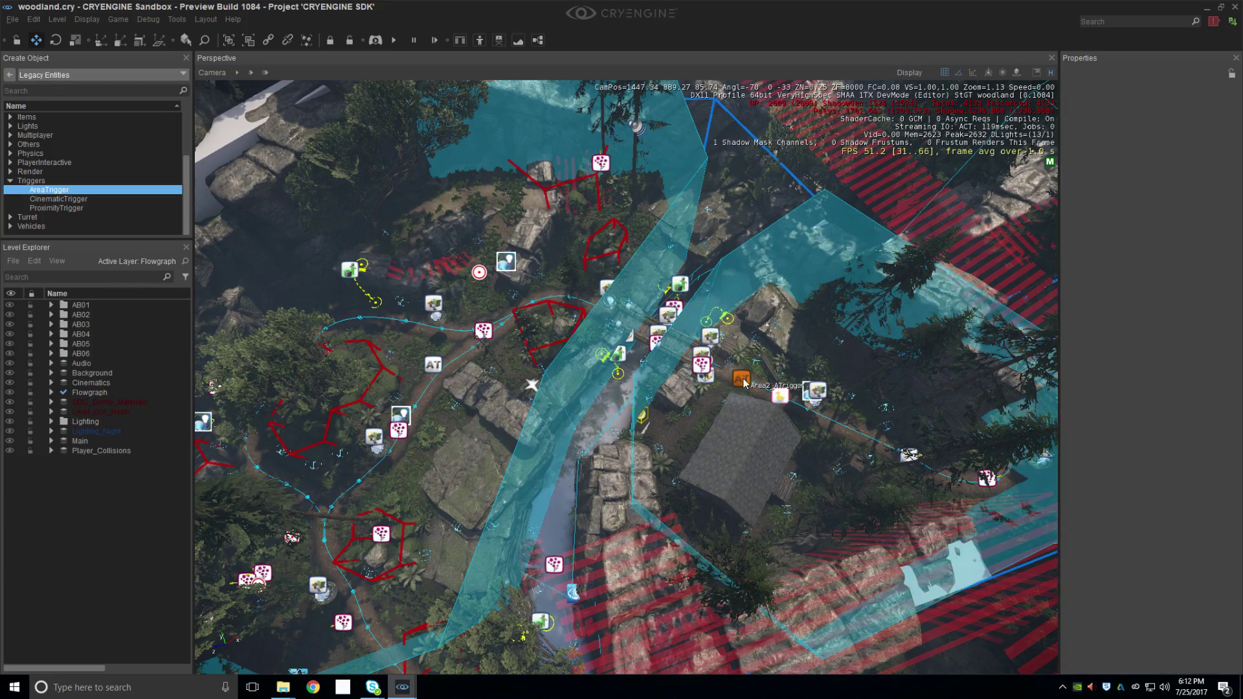
pyautogui.moveTo(789, 307); pyautogui.dragTo(802, 291)
# - Link Area1_shape to Area1_ATrigger as its target and raise the trigger above the path
pyautogui.click(519, 366)
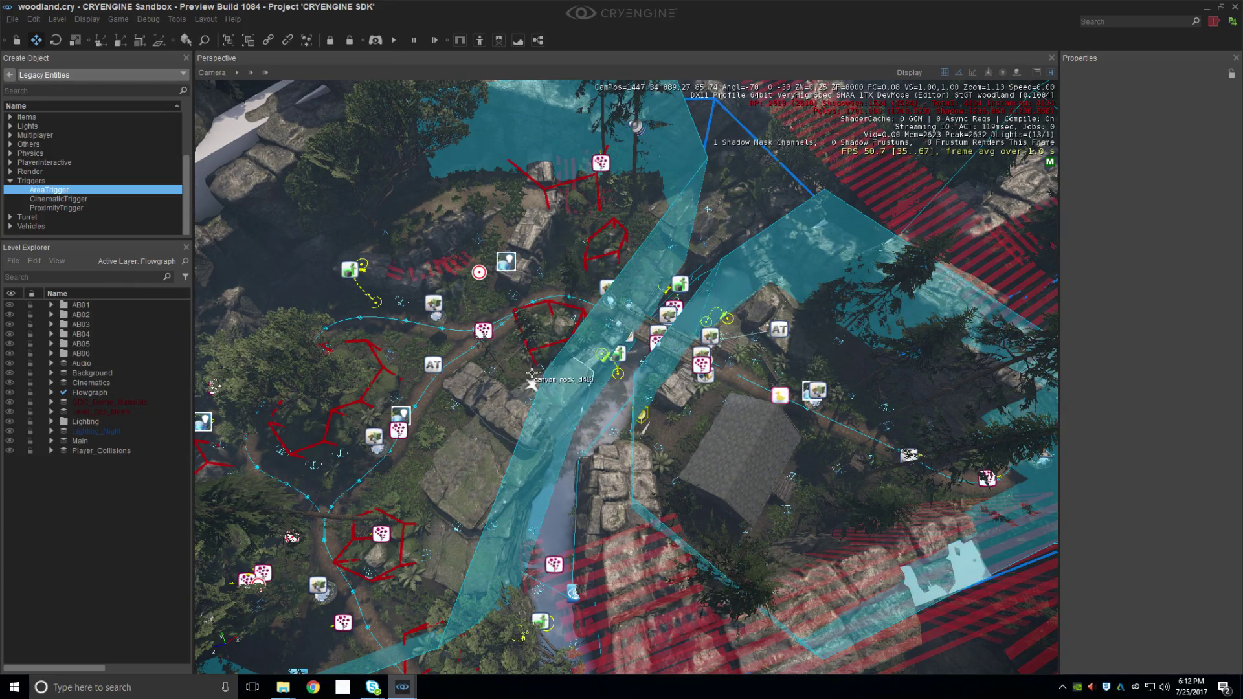
pyautogui.click(538, 389)
pyautogui.press('w')
pyautogui.press('a')
pyautogui.moveTo(539, 389); pyautogui.dragTo(424, 376, button='right')
pyautogui.scroll(-2, 1170, 594)
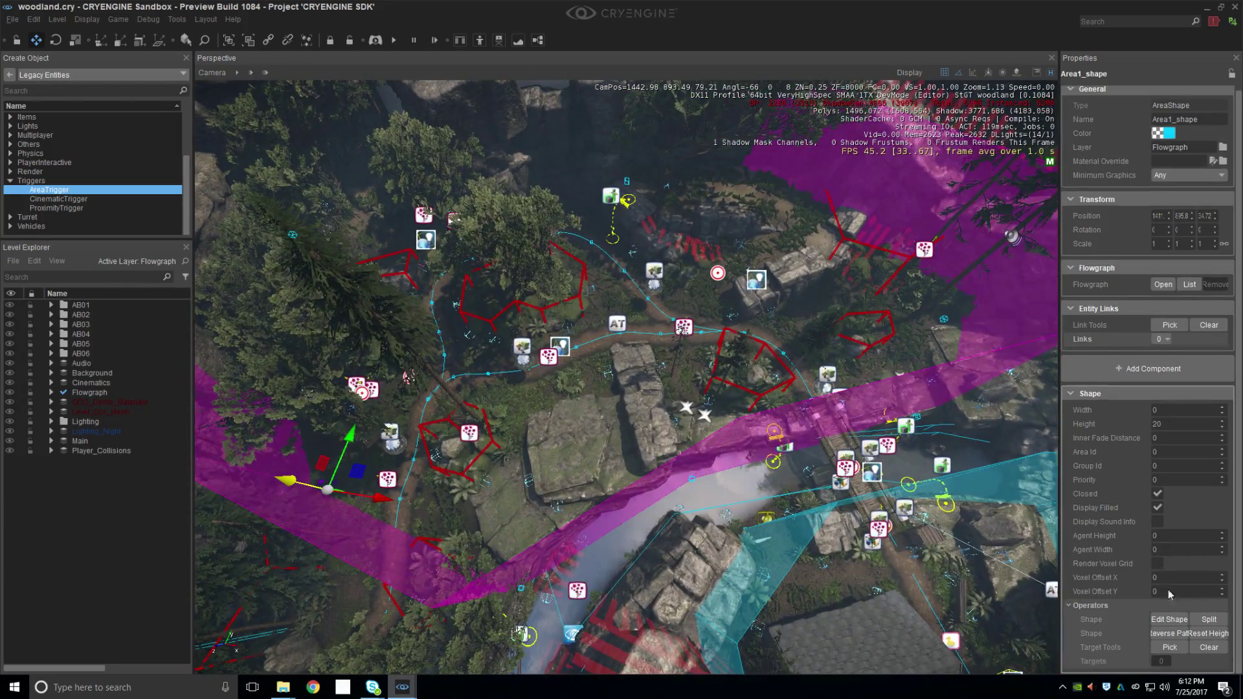
pyautogui.click(1170, 648)
pyautogui.moveTo(710, 453); pyautogui.dragTo(710, 429, button='right')
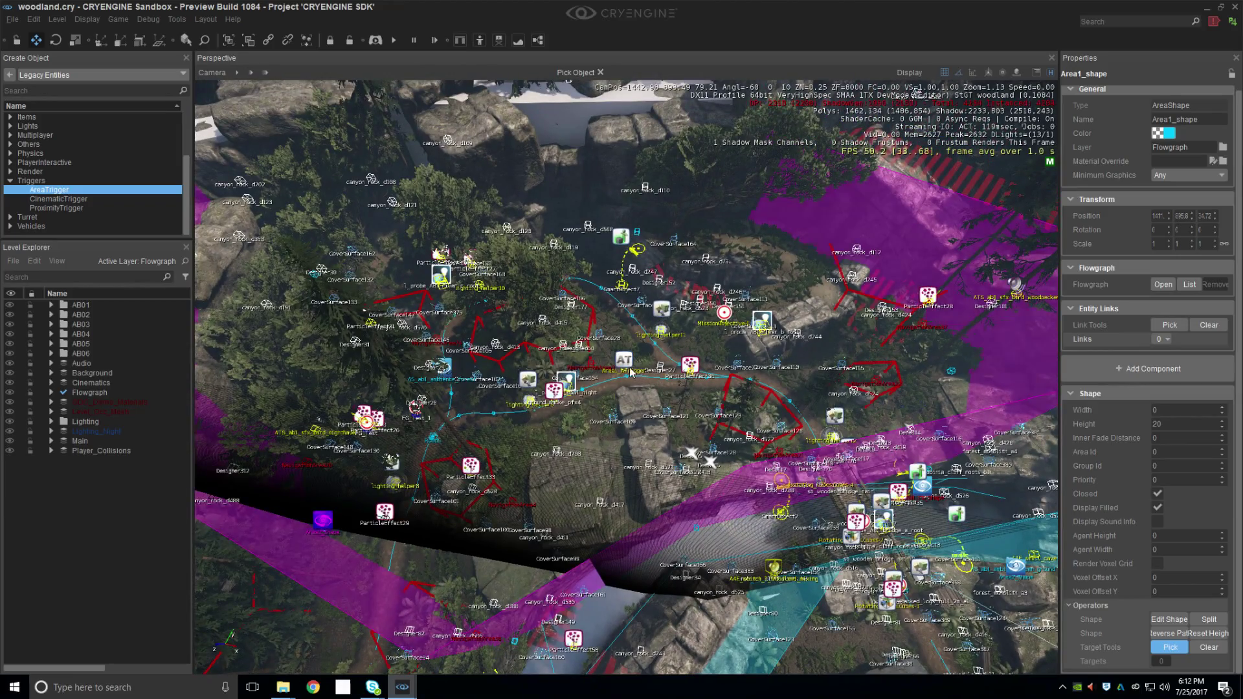
pyautogui.click(623, 360)
pyautogui.moveTo(624, 343); pyautogui.dragTo(624, 279)
pyautogui.click(646, 420)
# - Select both area triggers, Area1_ATrigger by the path and Area2_ATrigger by the house, in the level
pyautogui.moveTo(648, 421)
pyautogui.mouseDown(button='right')
pyautogui.moveTo(637, 410)
pyautogui.moveTo(654, 440)
pyautogui.mouseUp(button='right')
pyautogui.scroll(1, 637, 410)
pyautogui.press('d')
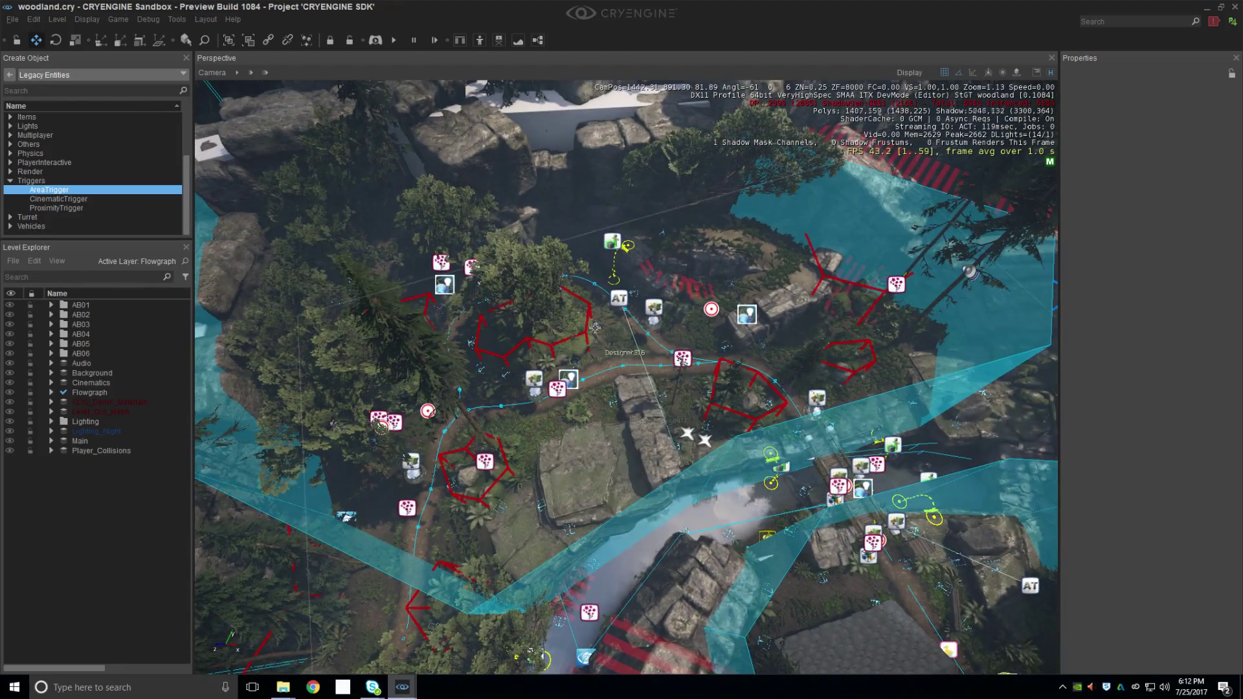
pyautogui.click(619, 298)
pyautogui.moveTo(653, 418); pyautogui.dragTo(672, 426, button='right')
pyautogui.press('d')
pyautogui.moveTo(311, 265); pyautogui.dragTo(311, 265, button='right')
pyautogui.click(149, 19)
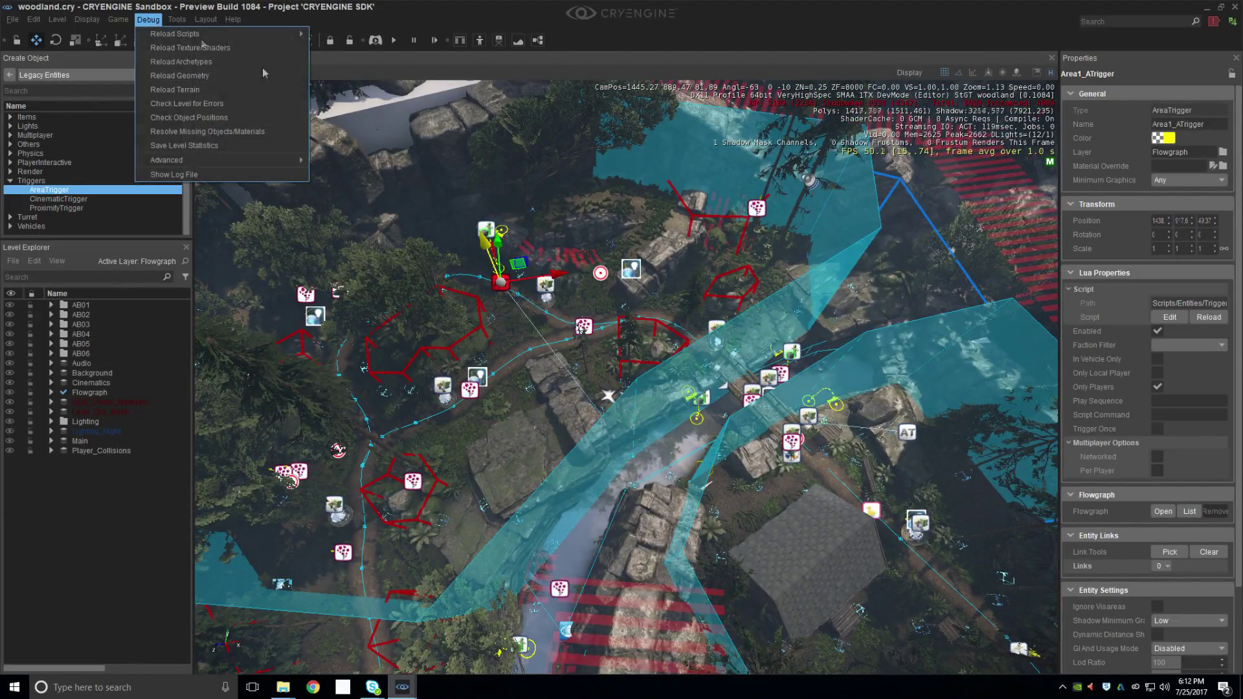
pyautogui.moveTo(363, 194); pyautogui.dragTo(368, 207, button='right')
pyautogui.keyDown('ctrl'); pyautogui.click(901, 416); pyautogui.keyUp('ctrl')
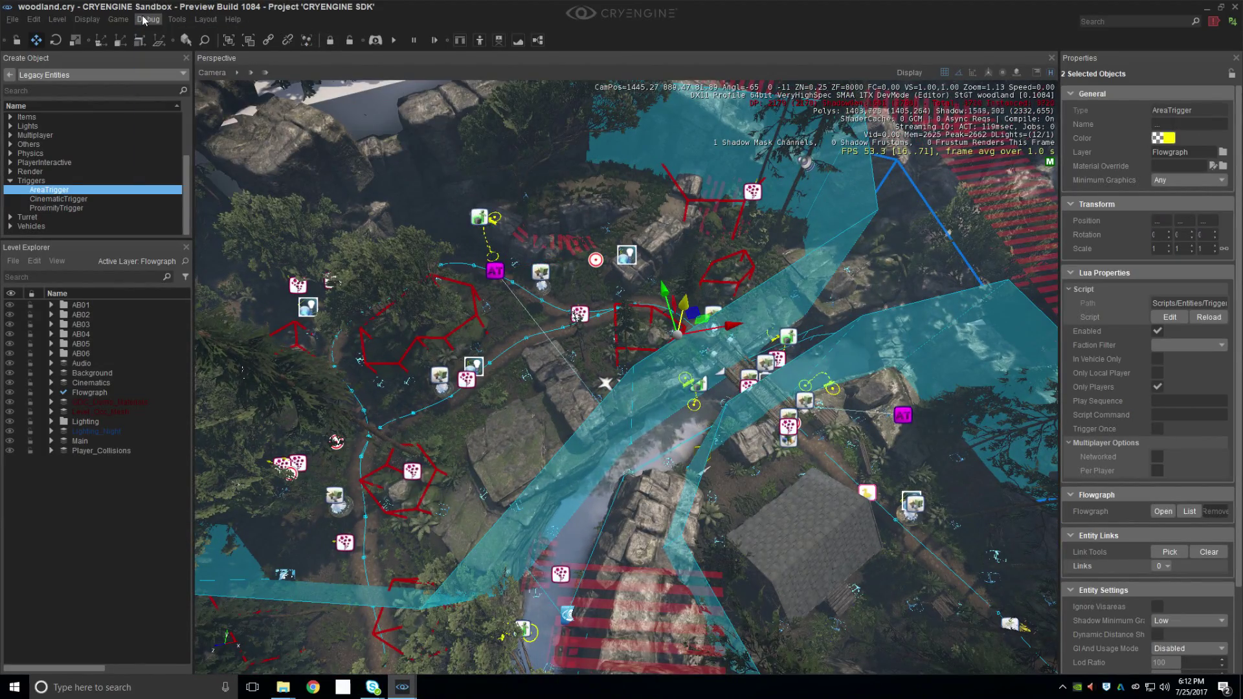
# - Add the two selected area triggers as entity nodes to FG_Test_1 in the Flow Graph, below the GameTokenSet nodes
pyautogui.click(402, 687)
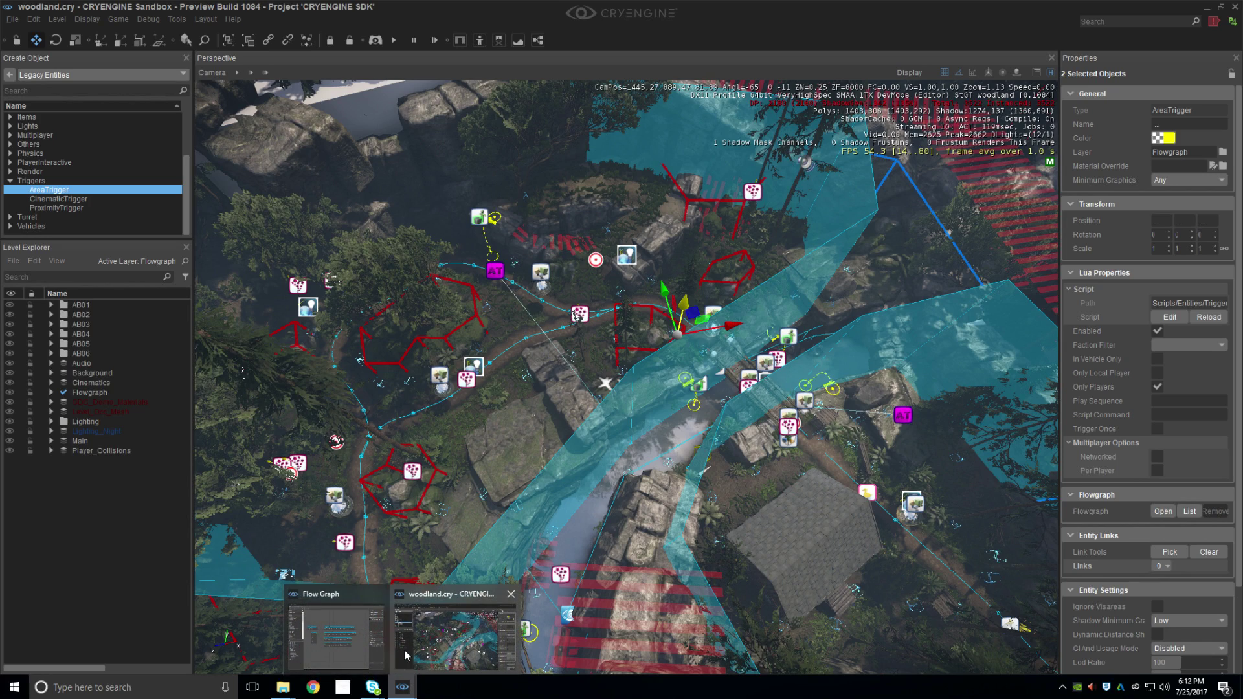
pyautogui.click(375, 648)
pyautogui.rightClick(478, 499)
pyautogui.click(506, 516)
pyautogui.scroll(1, 528, 556)
pyautogui.moveTo(527, 612); pyautogui.dragTo(531, 652)
pyautogui.moveTo(517, 584); pyautogui.dragTo(494, 450, button='right')
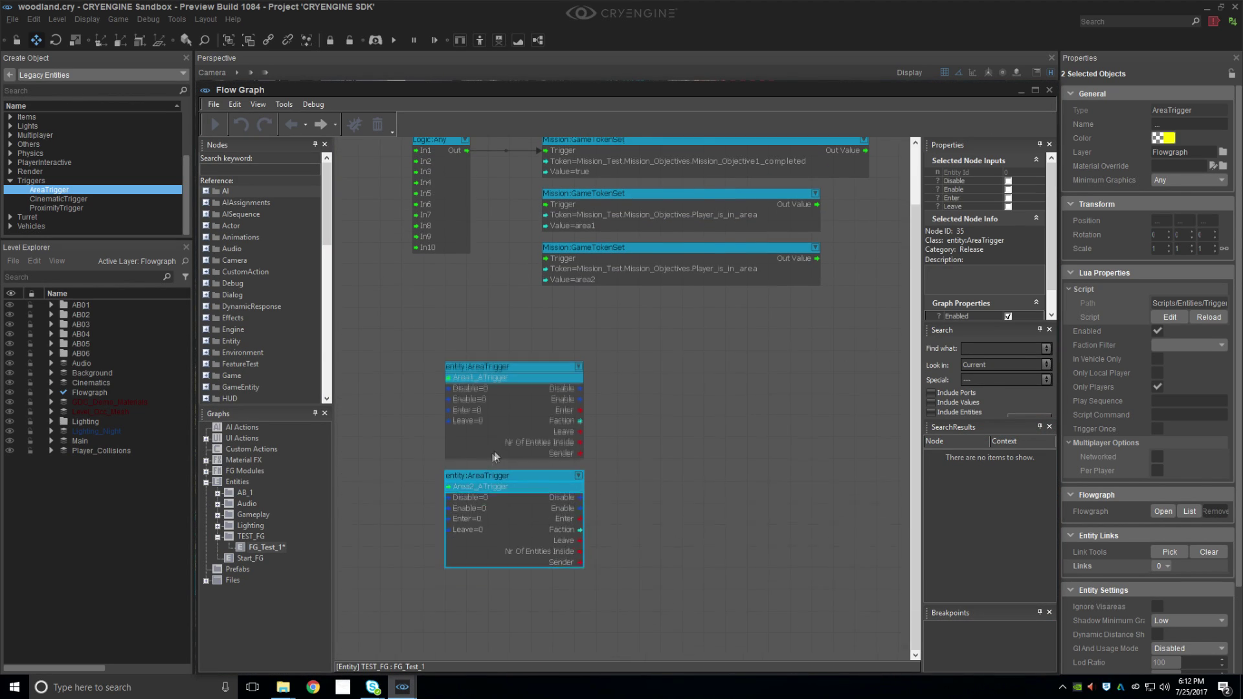
# - Link Area1_ATrigger's Enter output to the Trigger of the area1 GameTokenSet node and place that node beside it
pyautogui.click(606, 435)
pyautogui.moveTo(649, 386); pyautogui.dragTo(634, 444, button='right')
pyautogui.moveTo(565, 467); pyautogui.dragTo(530, 262)
pyautogui.moveTo(611, 252); pyautogui.dragTo(729, 461)
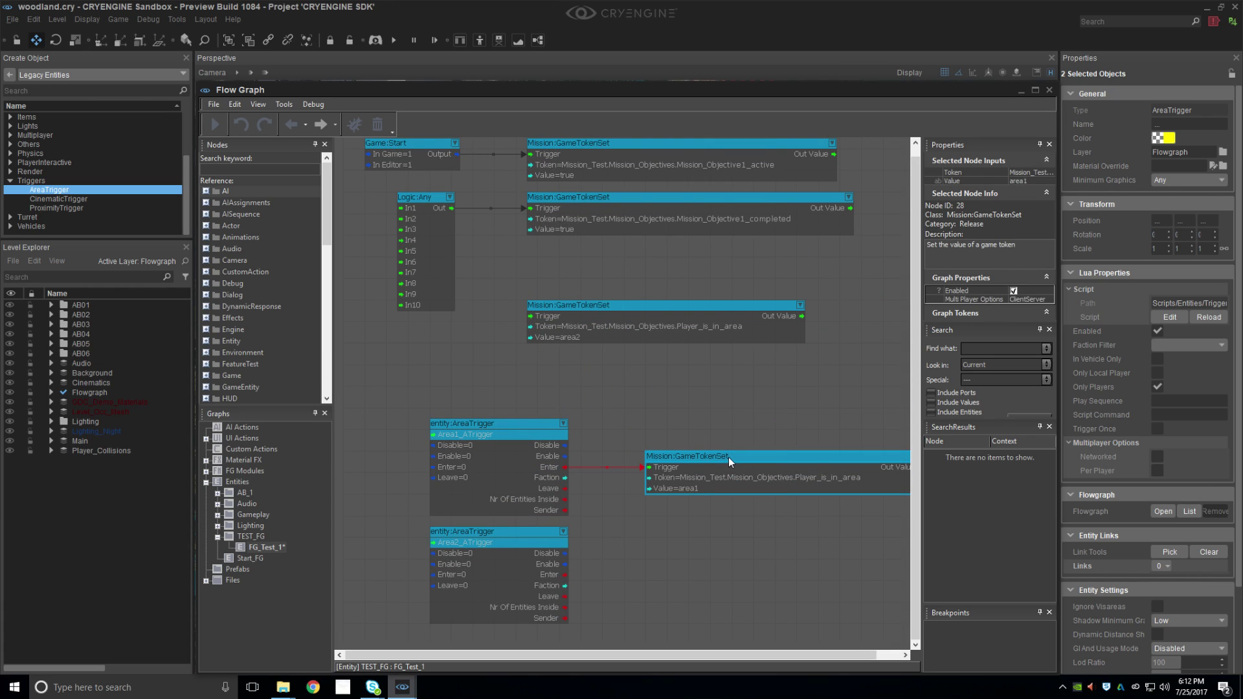
# - Place the area2 GameTokenSet node beside Area2_ATrigger and link the trigger's Enter output to its Trigger input
pyautogui.moveTo(702, 354); pyautogui.dragTo(623, 307, button='right')
pyautogui.moveTo(621, 273); pyautogui.dragTo(740, 519)
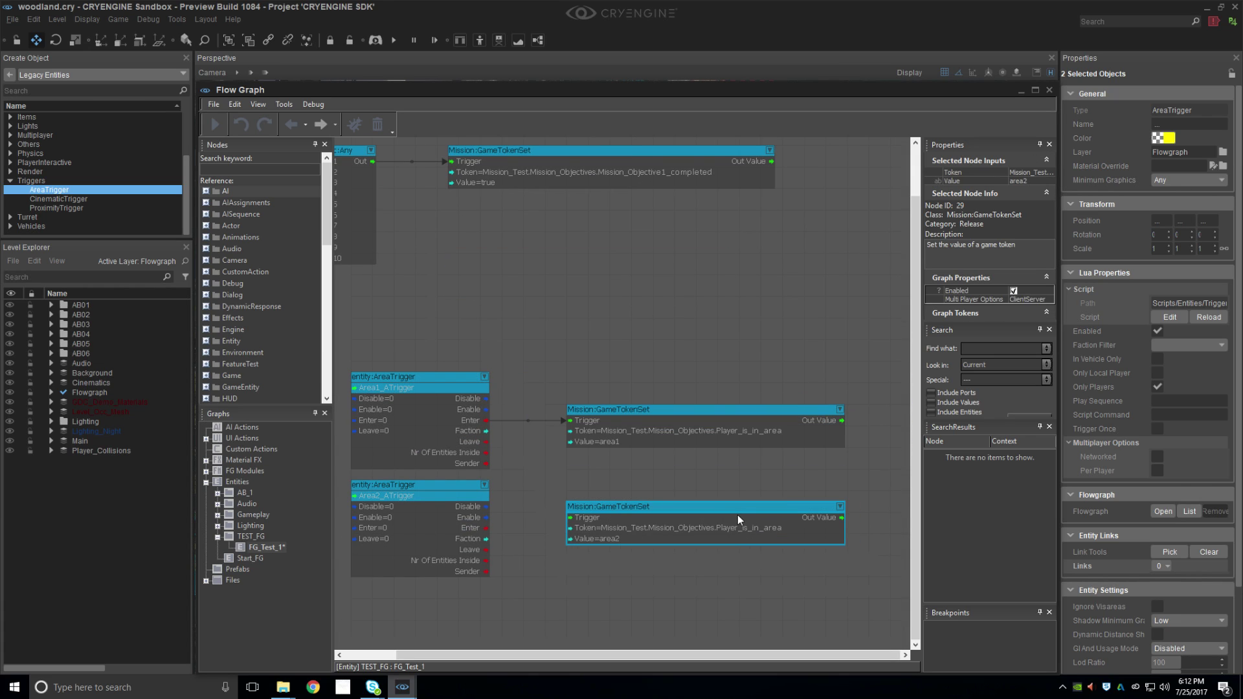
pyautogui.moveTo(486, 529); pyautogui.dragTo(586, 517)
pyautogui.moveTo(630, 508); pyautogui.dragTo(634, 515)
# - Move both area trigger nodes together with their linked GameTokenSet nodes above the Game:Start node
pyautogui.click(612, 488)
pyautogui.scroll(-4, 555, 507)
pyautogui.moveTo(549, 510); pyautogui.dragTo(890, 625)
pyautogui.moveTo(501, 537); pyautogui.dragTo(474, 519)
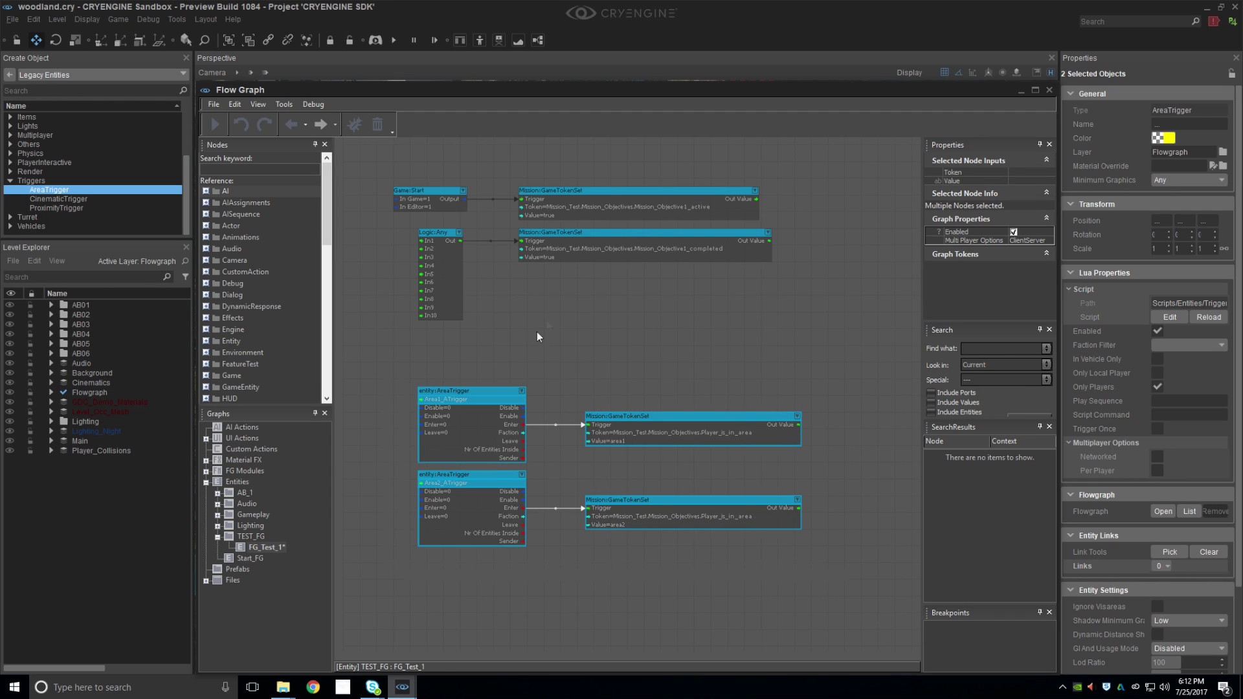
pyautogui.click(537, 336)
pyautogui.moveTo(393, 350); pyautogui.dragTo(880, 586)
pyautogui.click(560, 529)
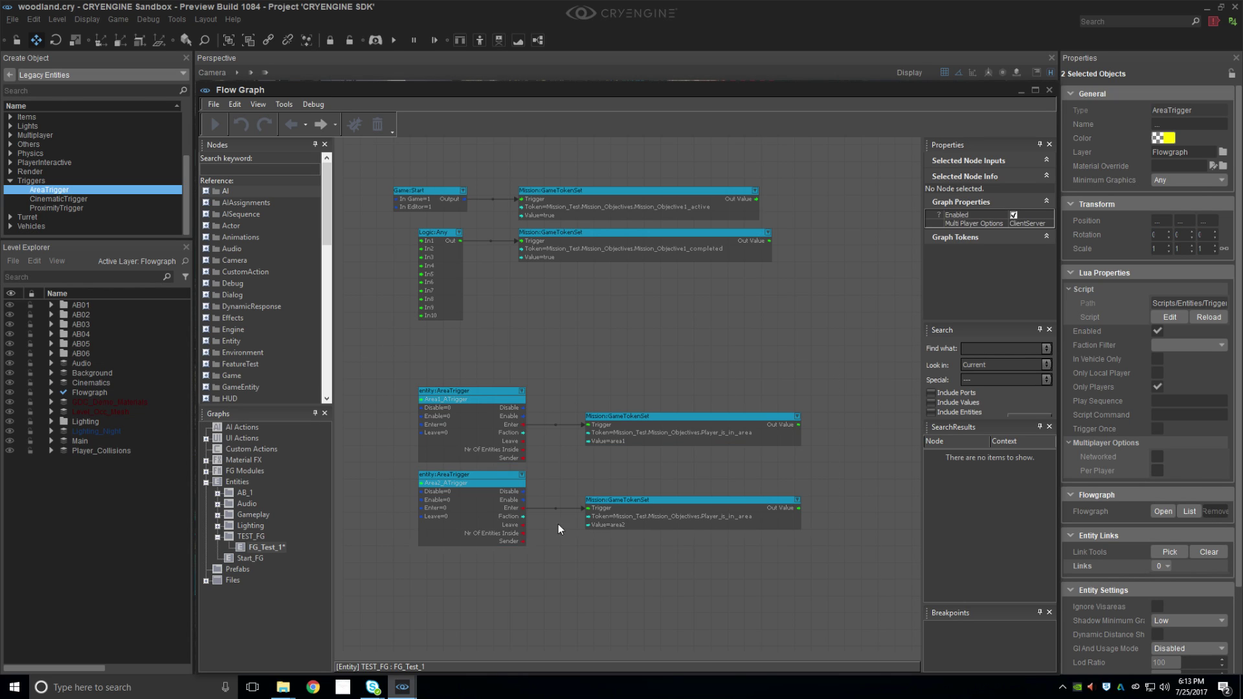
pyautogui.moveTo(376, 363); pyautogui.dragTo(841, 612)
pyautogui.scroll(-3, 568, 585)
pyautogui.moveTo(497, 537); pyautogui.dragTo(484, 253)
pyautogui.click(555, 515)
pyautogui.scroll(5, 528, 456)
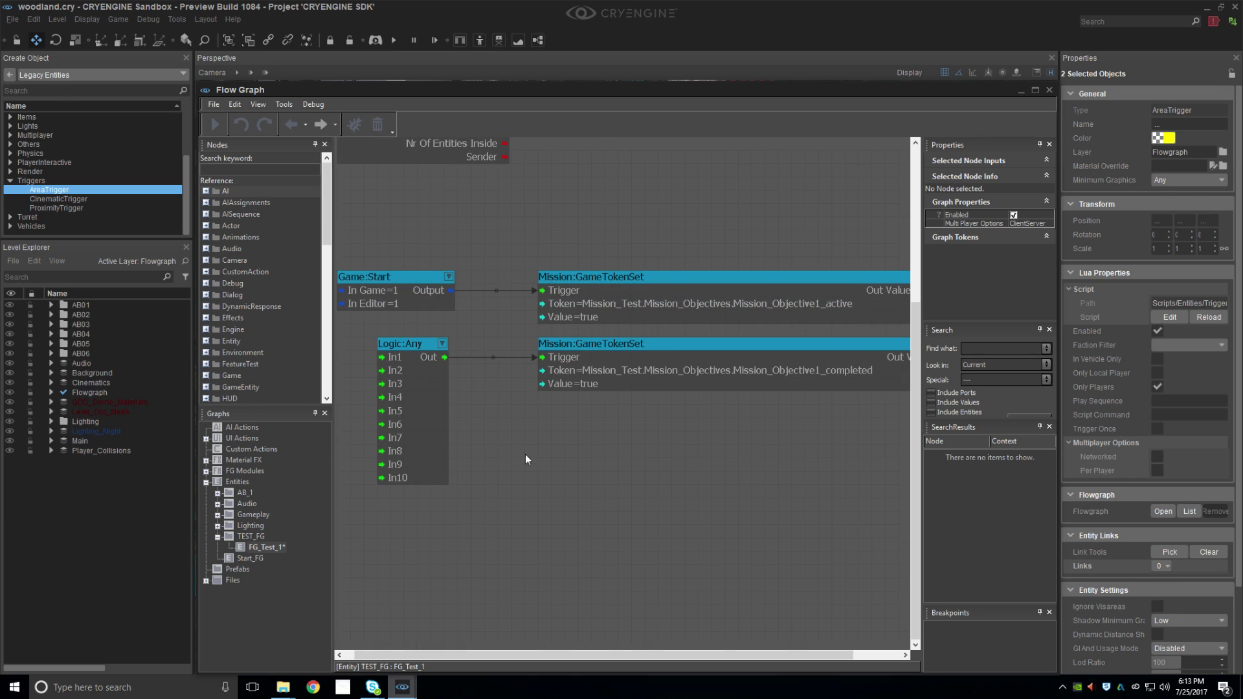
# - Move the Logic:Any node and its linked Mission_Objective1_completed GameTokenSet node further below the Game:Start row
pyautogui.moveTo(596, 472); pyautogui.dragTo(572, 477, button='right')
pyautogui.click(649, 288)
pyautogui.click(667, 483)
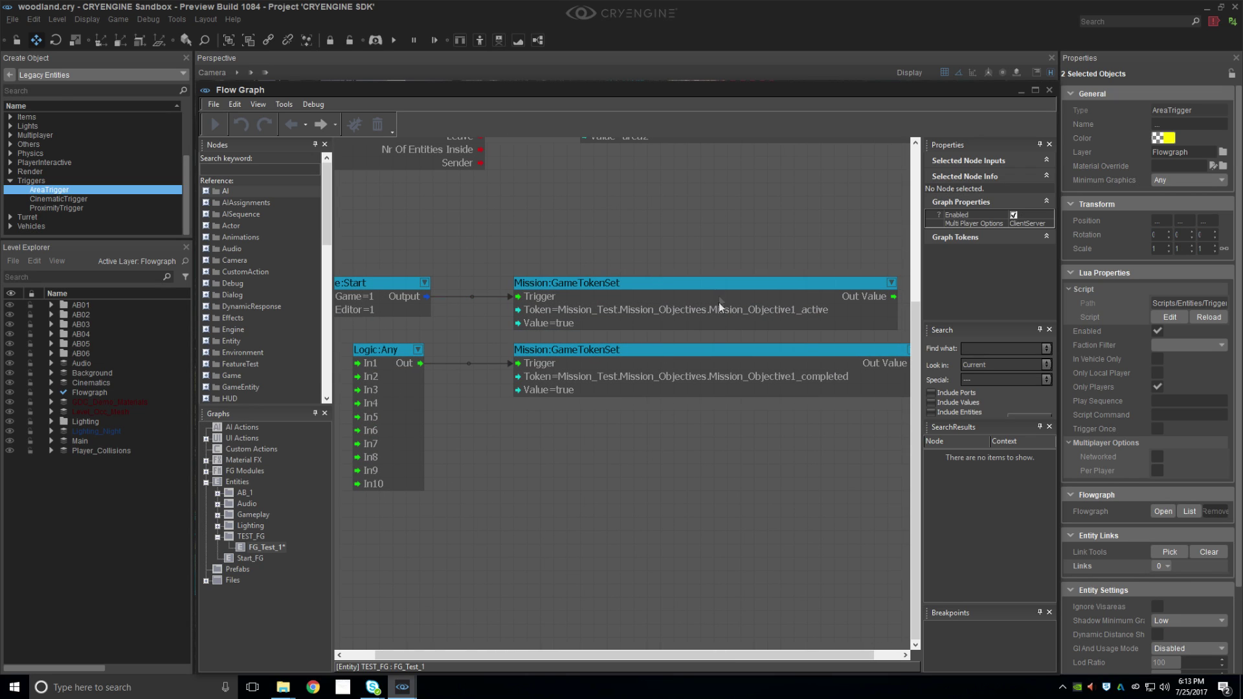
pyautogui.moveTo(661, 501); pyautogui.dragTo(581, 466, button='right')
pyautogui.scroll(-2, 571, 436)
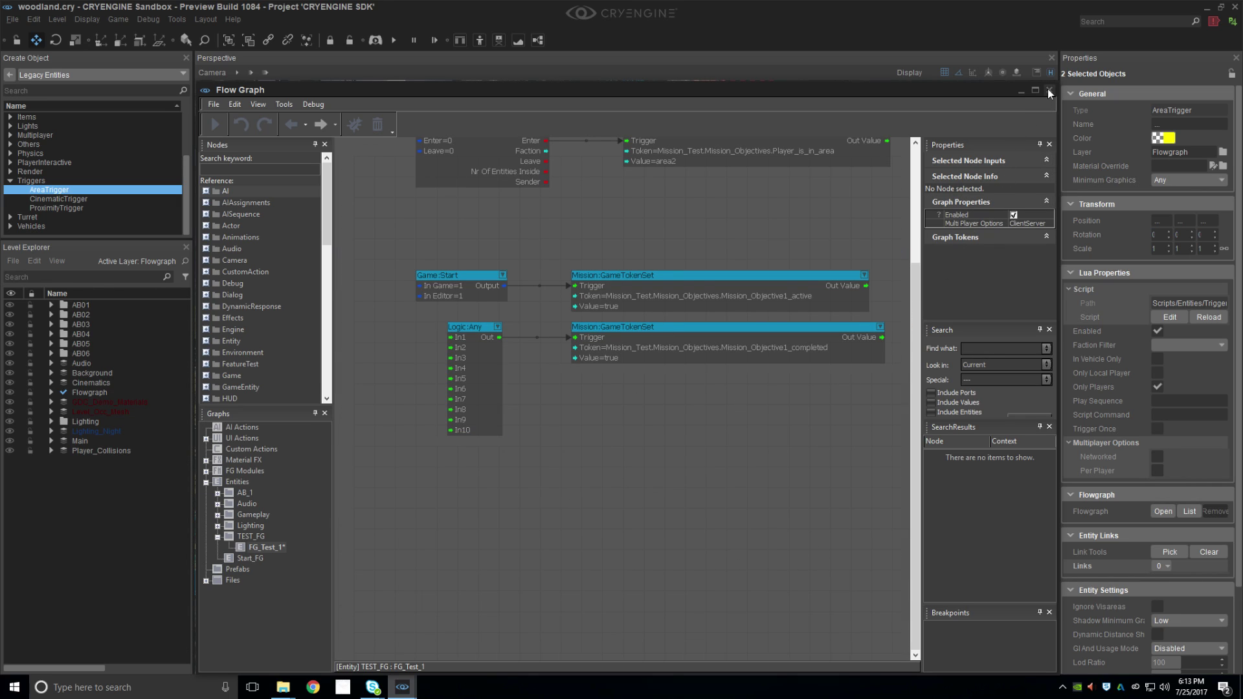
pyautogui.click(654, 343)
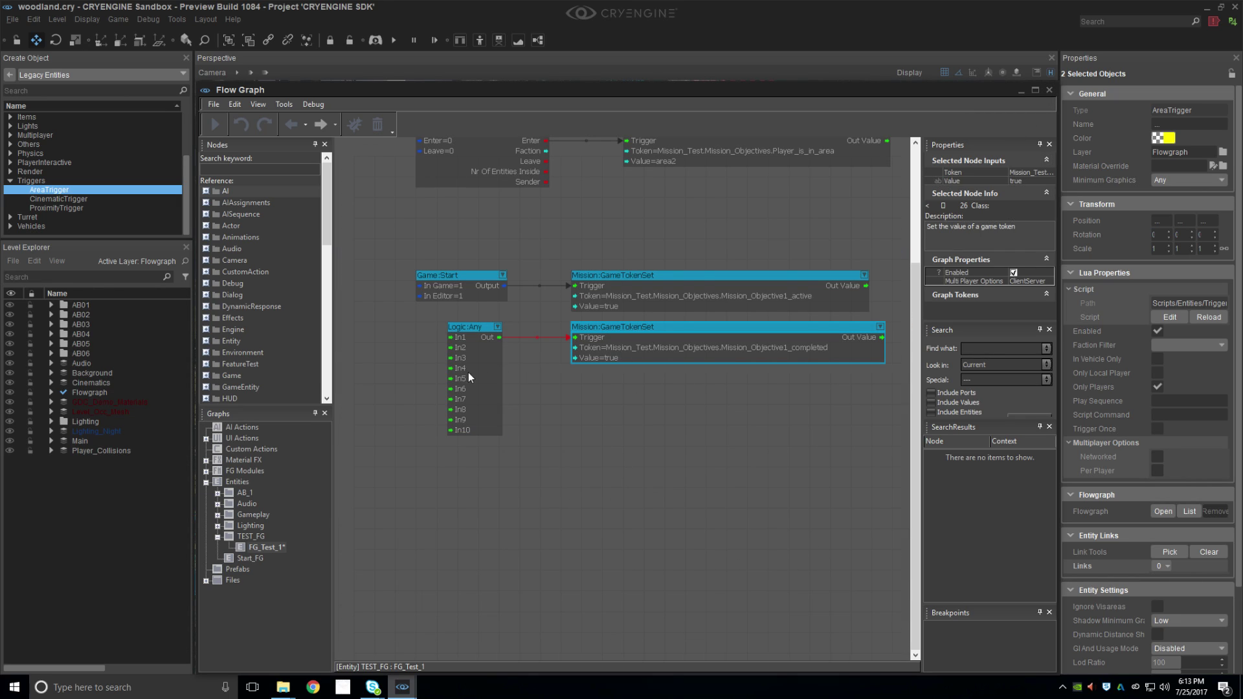
pyautogui.keyDown('ctrl'); pyautogui.click(488, 366); pyautogui.keyUp('ctrl')
pyautogui.moveTo(488, 365); pyautogui.dragTo(486, 501)
pyautogui.click(591, 372)
# - Shift the Area2_ATrigger and Area1_ATrigger nodes slightly away from their GameTokenSet nodes, keeping them aligned
pyautogui.moveTo(605, 313); pyautogui.dragTo(565, 457, button='middle')
pyautogui.moveTo(443, 299); pyautogui.dragTo(432, 298)
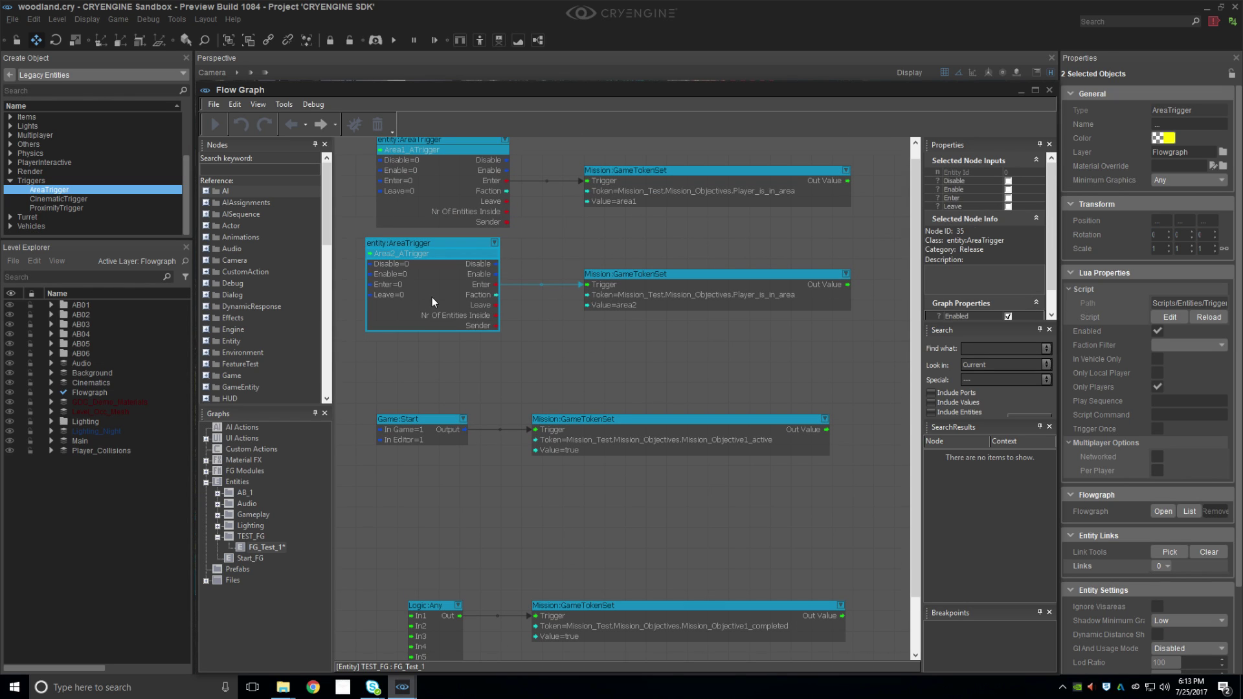
pyautogui.moveTo(429, 195); pyautogui.dragTo(414, 192)
pyautogui.click(679, 360)
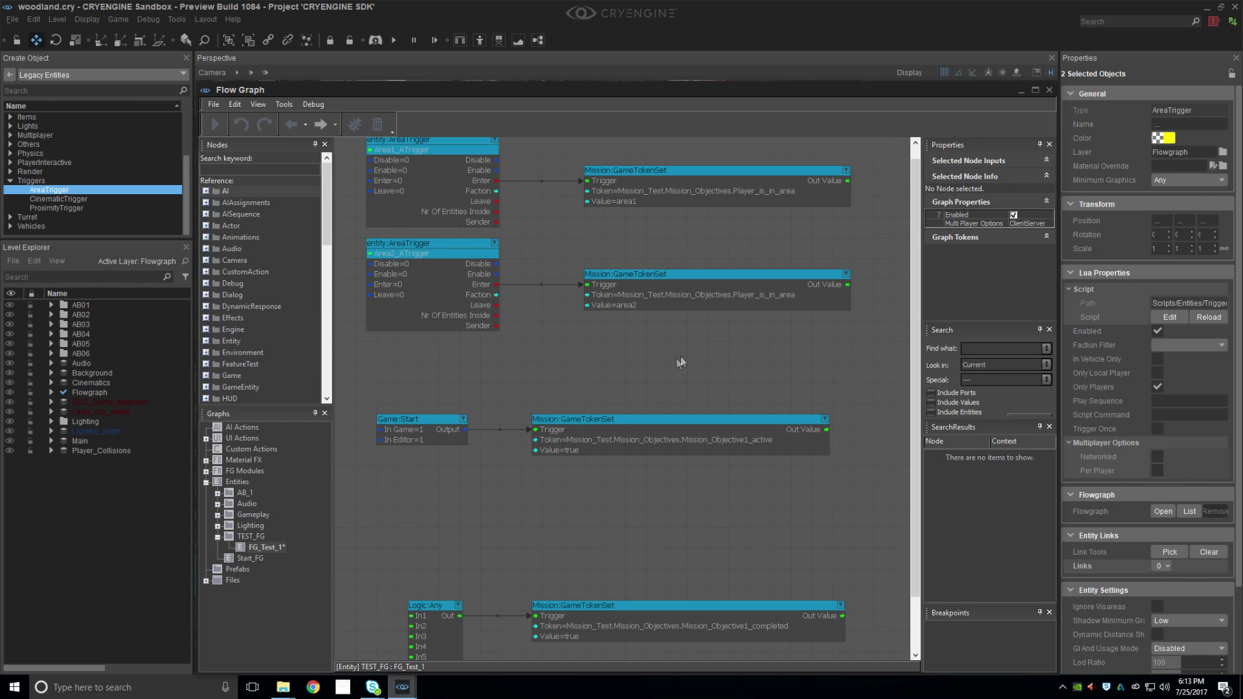
pyautogui.moveTo(680, 361); pyautogui.dragTo(642, 364, button='middle')
pyautogui.moveTo(843, 388); pyautogui.dragTo(793, 321, button='middle')
pyautogui.scroll(-1, 793, 321)
pyautogui.moveTo(793, 321); pyautogui.dragTo(588, 513)
pyautogui.click(592, 329)
pyautogui.moveTo(592, 330); pyautogui.dragTo(574, 413, button='middle')
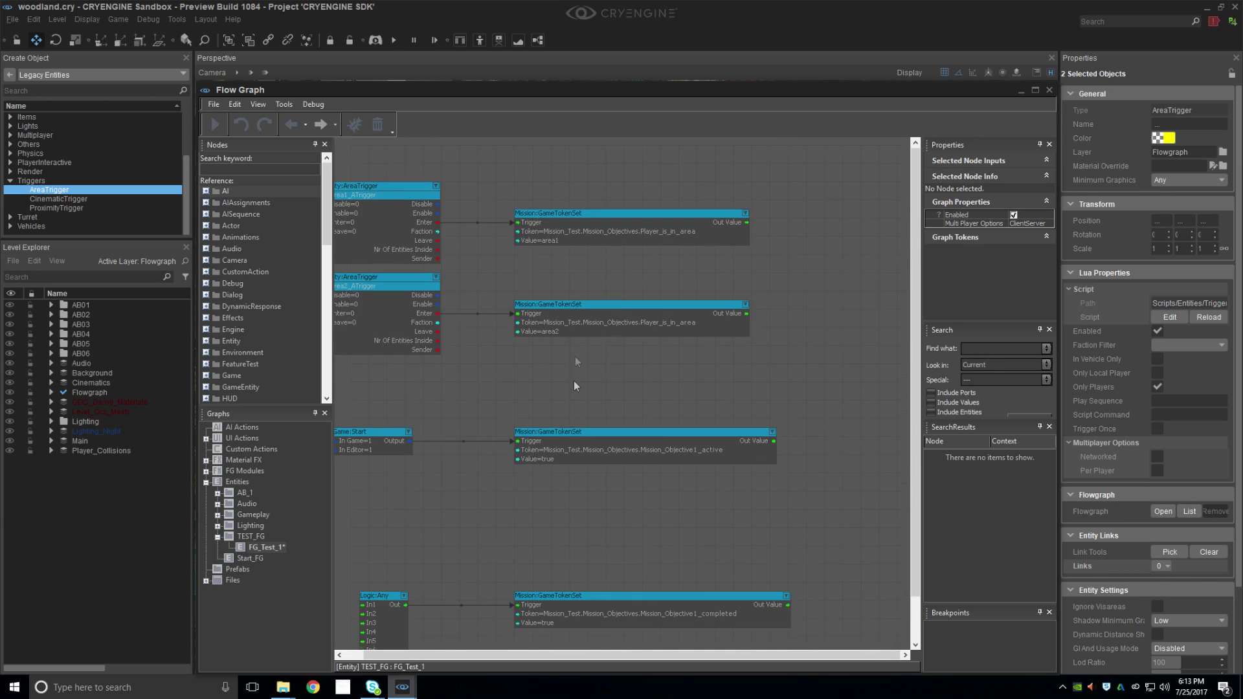
# - Add a Debug:DisplayMessage node and place it above the area1 GameTokenSet node
pyautogui.scroll(2, 575, 305)
pyautogui.rightClick(576, 273)
pyautogui.moveTo(637, 279)
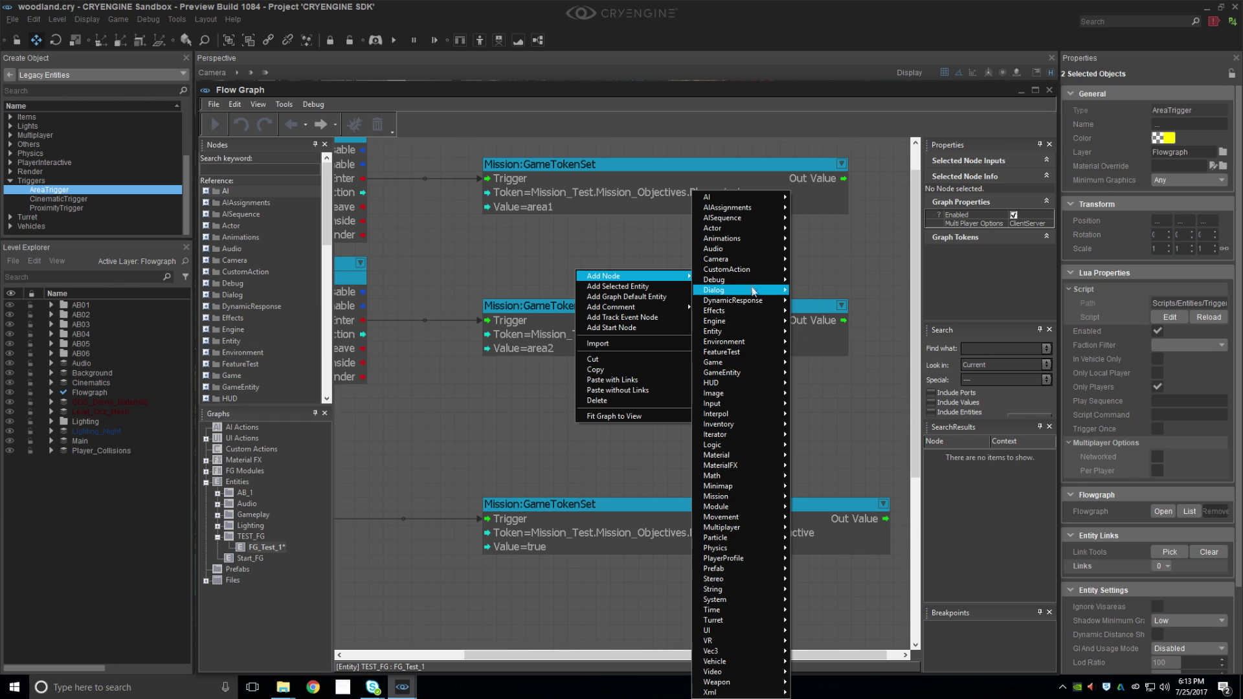
pyautogui.moveTo(751, 285)
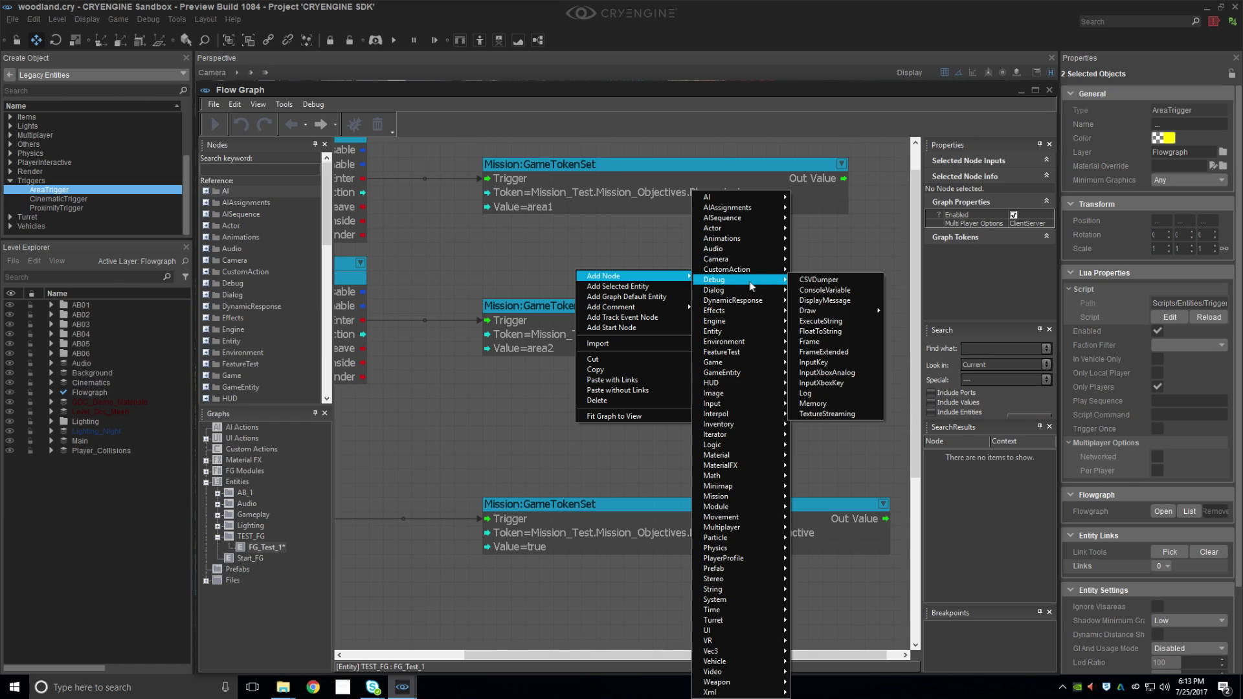
pyautogui.click(844, 301)
pyautogui.moveTo(663, 331); pyautogui.dragTo(678, 263)
pyautogui.moveTo(818, 221); pyautogui.dragTo(639, 431, button='middle')
pyautogui.moveTo(531, 460); pyautogui.dragTo(561, 176)
pyautogui.moveTo(507, 339); pyautogui.dragTo(641, 468, button='middle')
pyautogui.moveTo(663, 309); pyautogui.dragTo(631, 311)
# - Set the DisplayMessage node's Message to "Player_is"
pyautogui.doubleClick(596, 327)
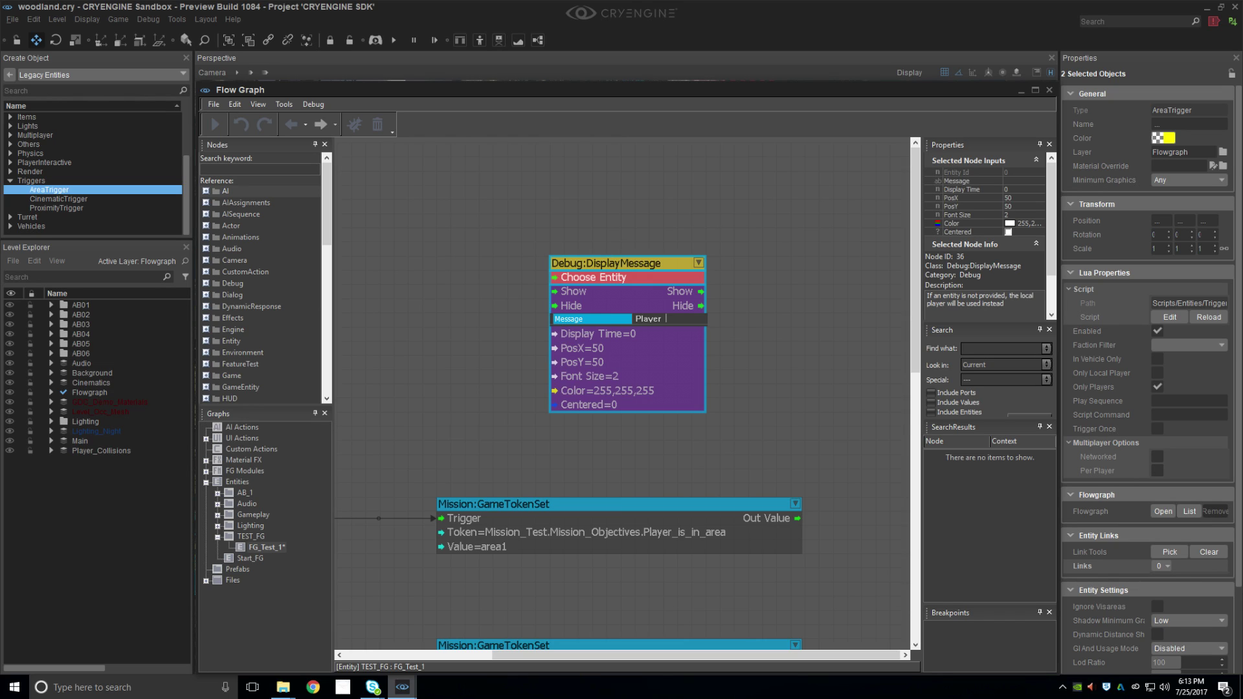
pyautogui.press('Return')
pyautogui.click(744, 397)
pyautogui.moveTo(699, 320); pyautogui.dragTo(684, 277)
pyautogui.doubleClick(650, 276)
pyautogui.click(677, 276)
pyautogui.press('BackSpace')
pyautogui.press('BackSpace')
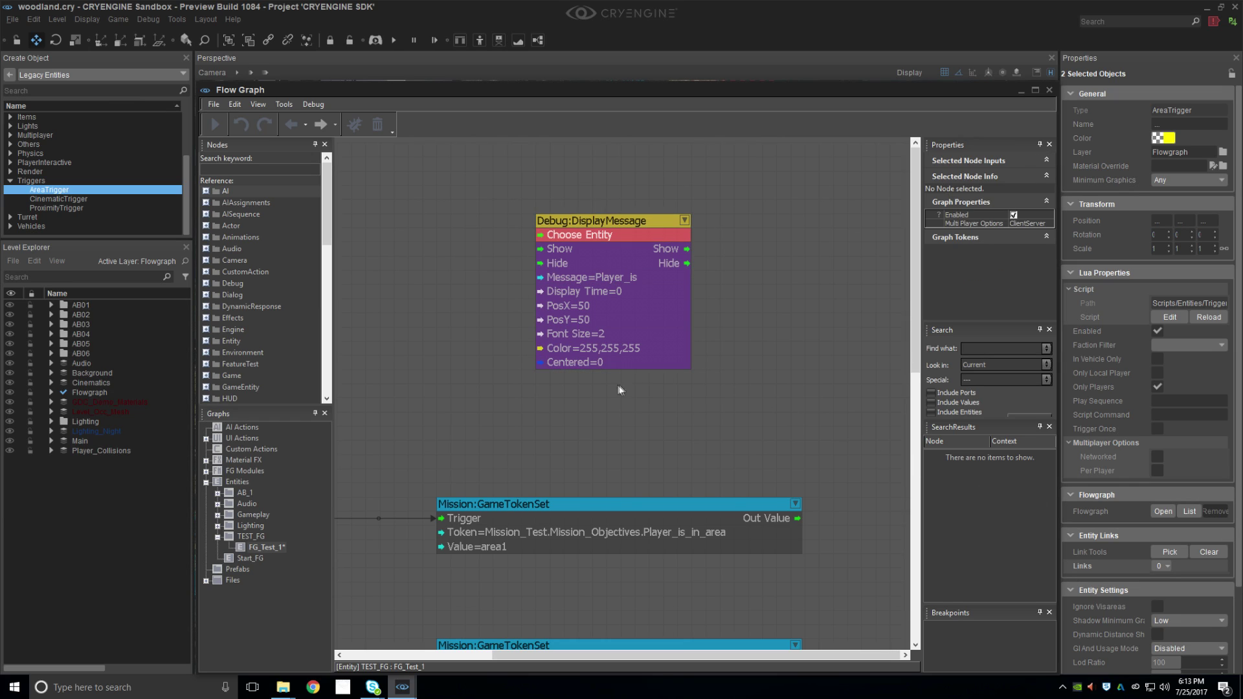
# - Add a String:Concat node below the DisplayMessage node and set its String1 to "Player_area"
pyautogui.rightClick(619, 386)
pyautogui.moveTo(657, 393)
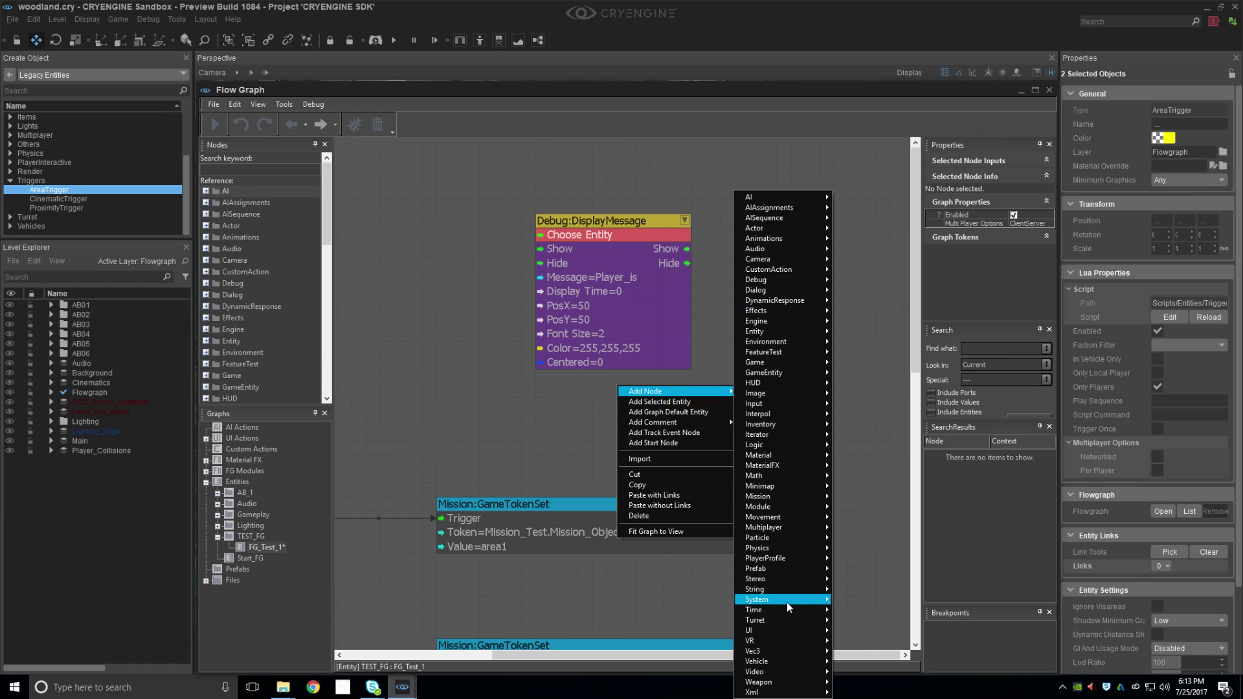
pyautogui.moveTo(798, 590)
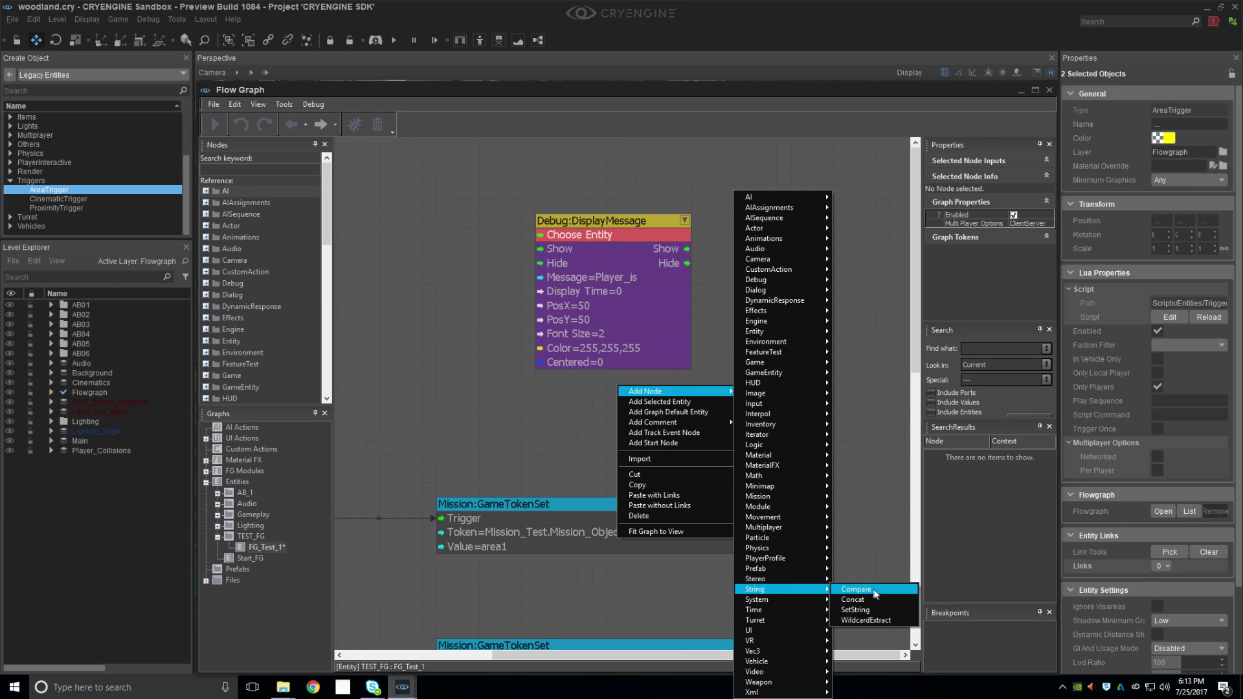
pyautogui.click(880, 601)
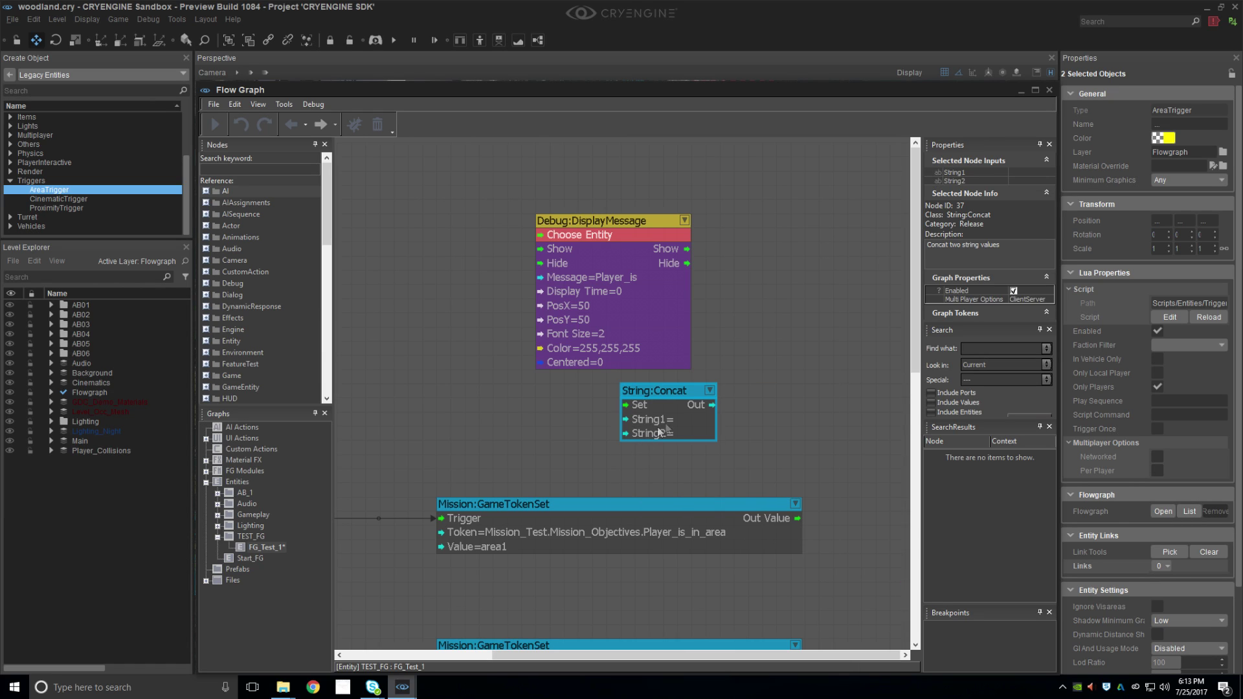
pyautogui.moveTo(659, 403); pyautogui.dragTo(580, 418)
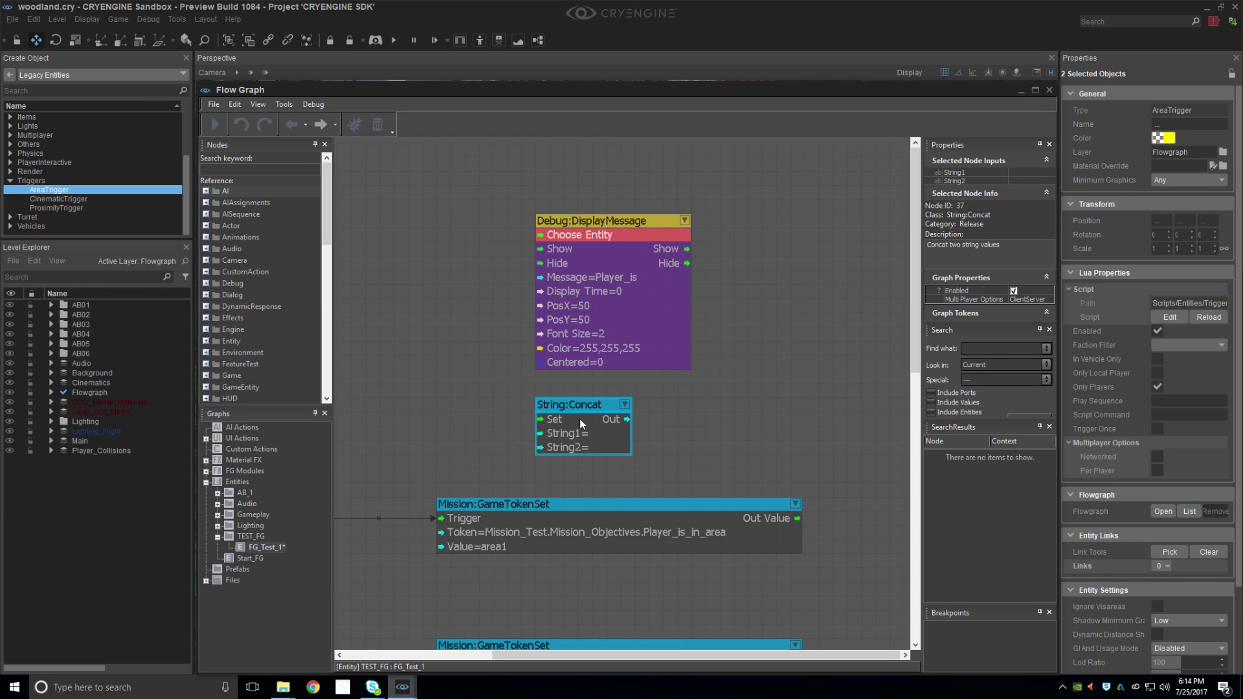
pyautogui.doubleClick(589, 433)
pyautogui.write('Pla')
pyautogui.press('Return')
pyautogui.click(744, 453)
# - Link the area1 GameTokenSet node's Out Value to both the String2 and Set inputs of the String:Concat node
pyautogui.moveTo(781, 517); pyautogui.dragTo(572, 448)
pyautogui.click(518, 431)
pyautogui.moveTo(797, 519); pyautogui.dragTo(545, 420)
# - Link the String:Concat node's Out to the DisplayMessage node's Message input and clear the Message text
pyautogui.moveTo(687, 421)
pyautogui.mouseDown()
pyautogui.moveTo(728, 411)
pyautogui.moveTo(558, 279)
pyautogui.mouseUp()
pyautogui.click(660, 311)
pyautogui.click(1029, 181)
pyautogui.press('BackSpace')
pyautogui.click(776, 380)
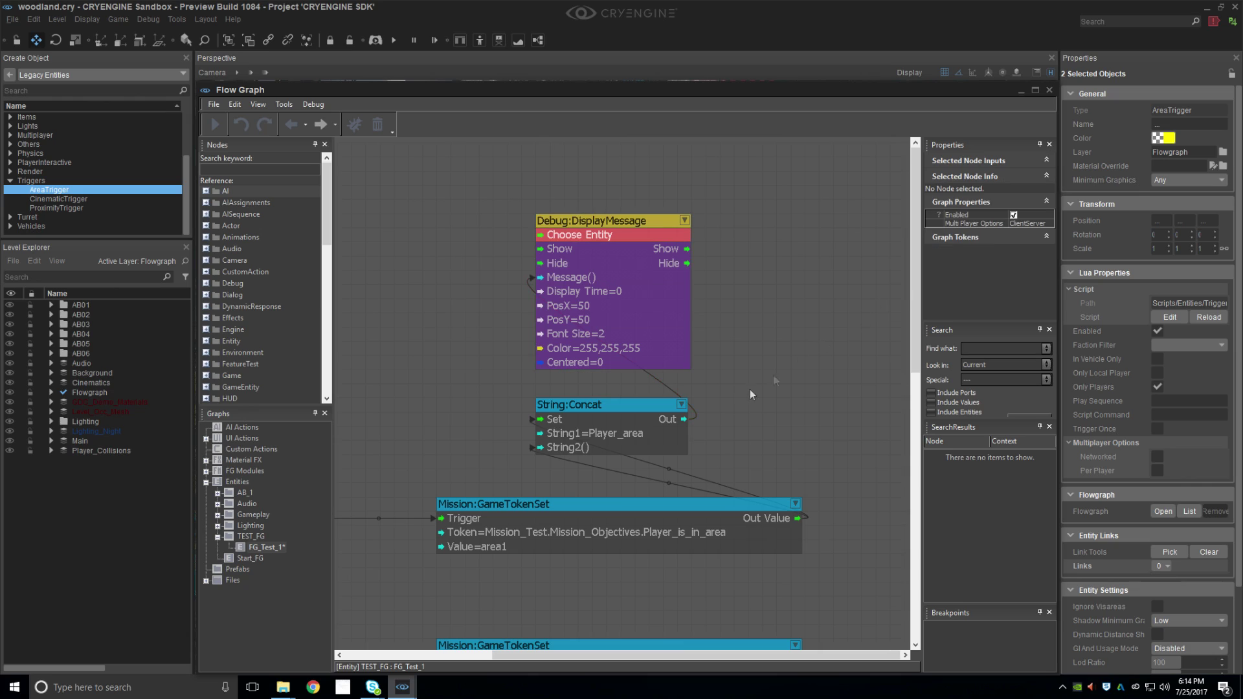
# - Change the String:Concat node's String1 to "Player_area:"
pyautogui.doubleClick(649, 429)
pyautogui.click(677, 432)
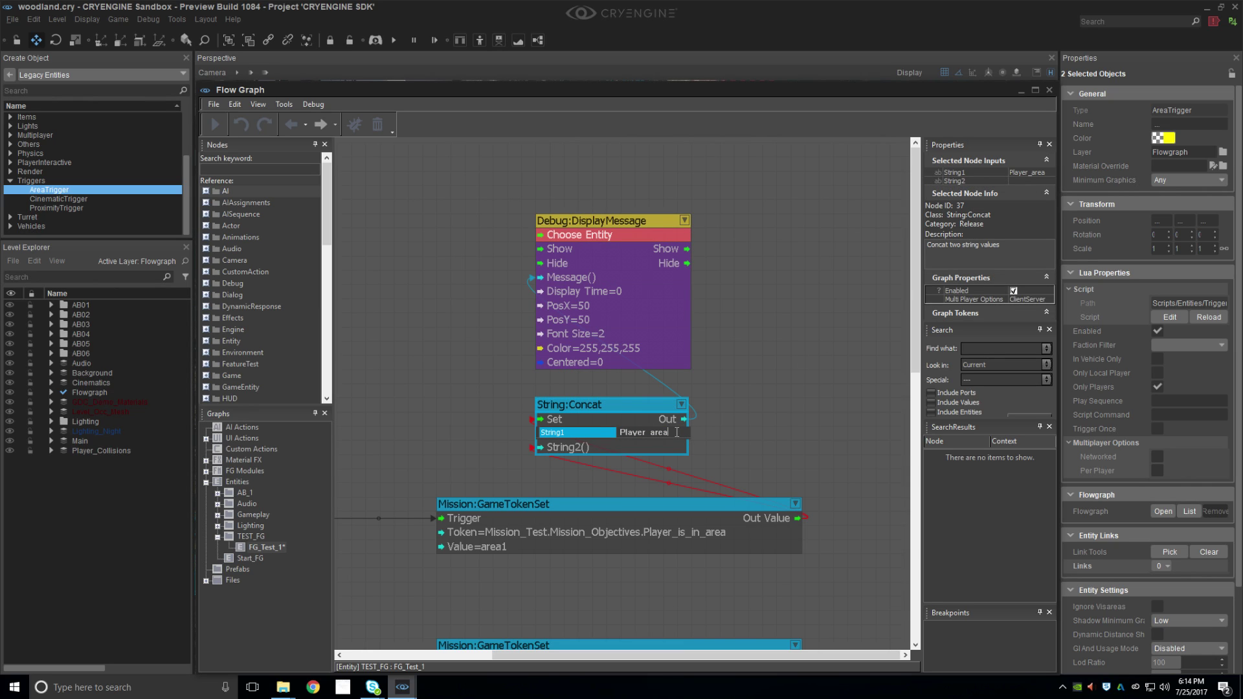
pyautogui.press('Return')
pyautogui.click(797, 435)
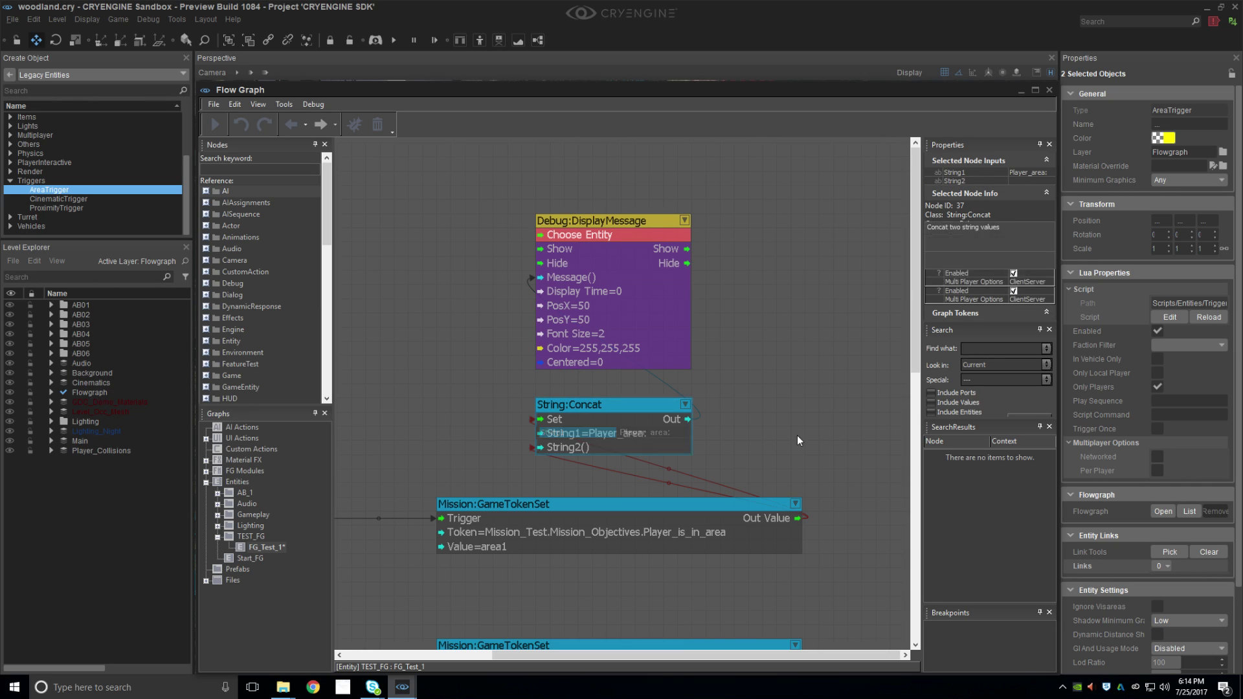
# - Space out the String:Concat and DisplayMessage nodes so the link between them is easier to follow
pyautogui.moveTo(653, 433); pyautogui.dragTo(570, 437)
pyautogui.click(480, 332)
pyautogui.moveTo(479, 333); pyautogui.dragTo(565, 320, button='right')
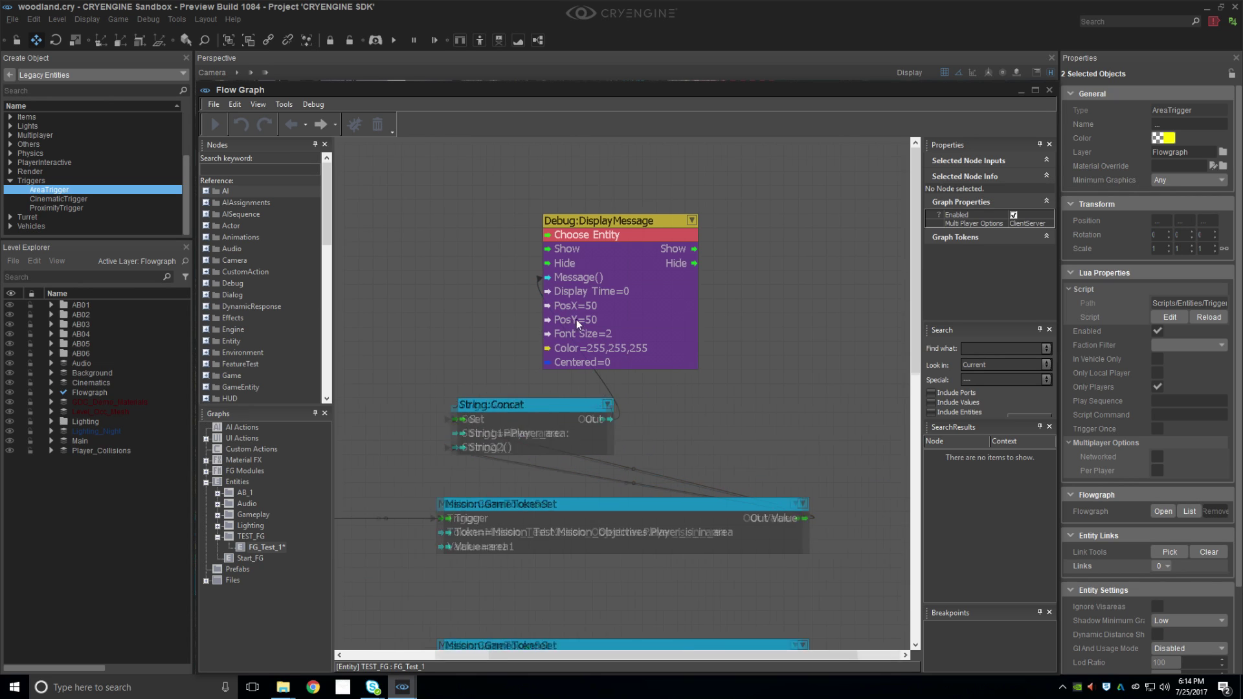
pyautogui.moveTo(633, 266); pyautogui.dragTo(634, 229)
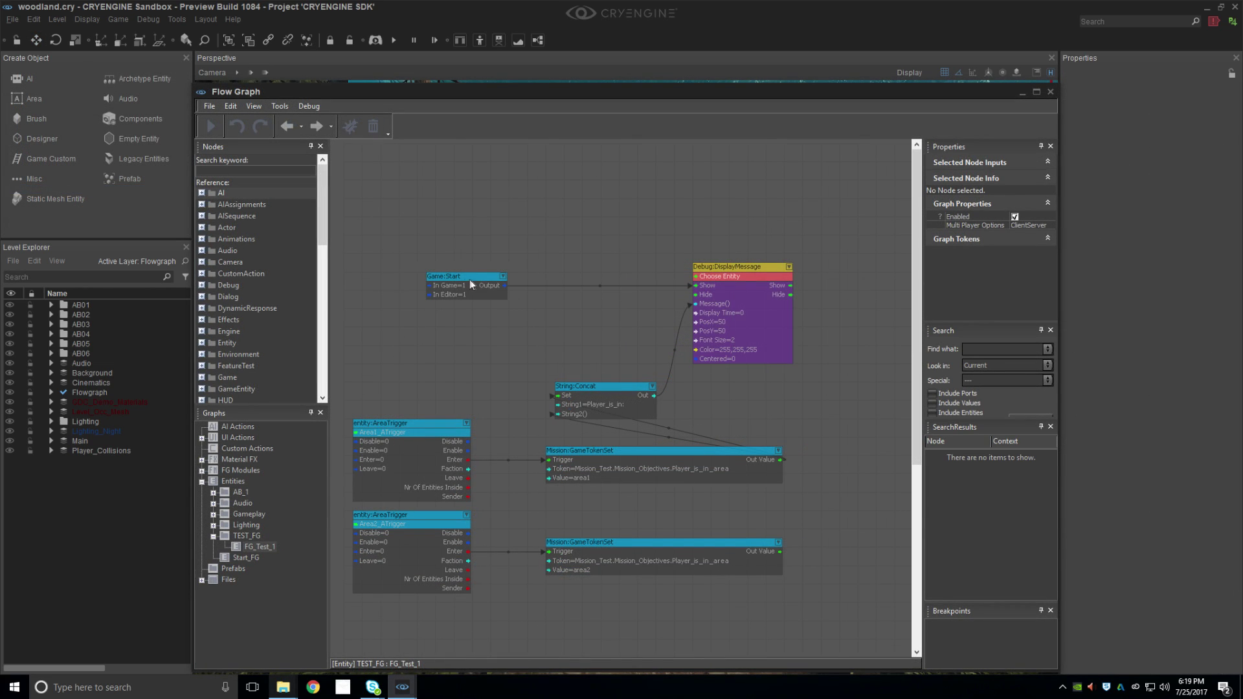
# - Add a Logic node beside the two Player_is_in_area GameTokenSet nodes
pyautogui.click(476, 294)
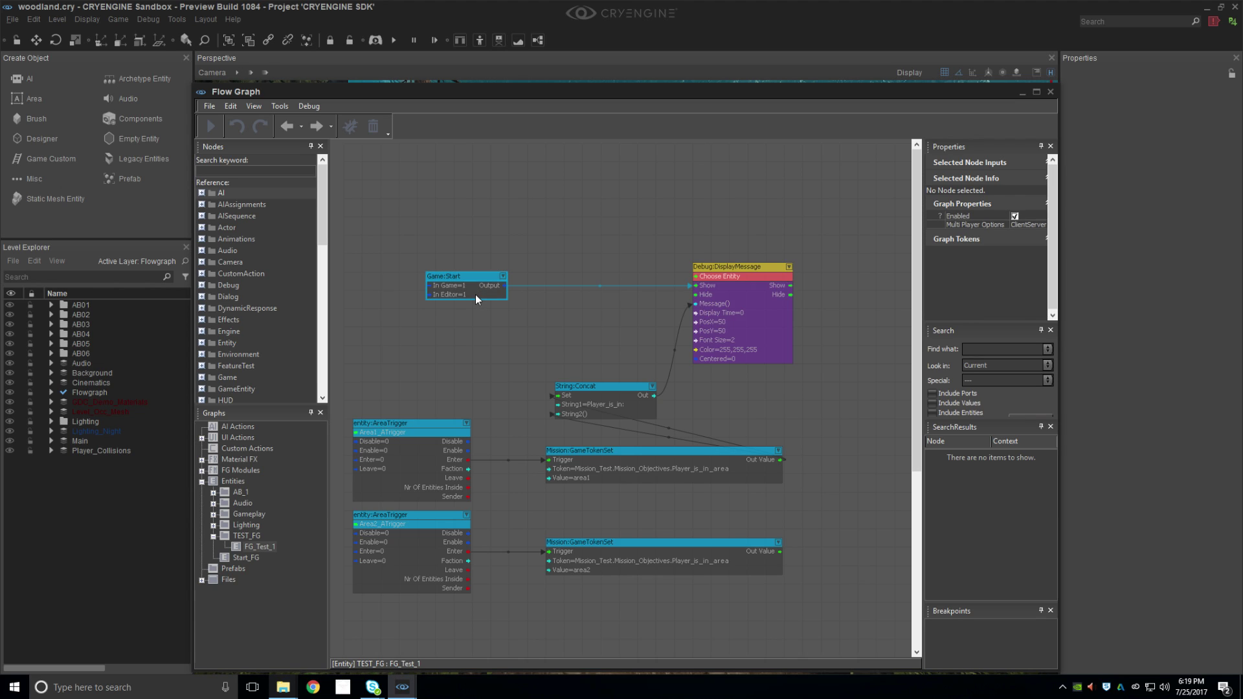
pyautogui.click(721, 294)
pyautogui.moveTo(721, 384); pyautogui.dragTo(667, 326, button='right')
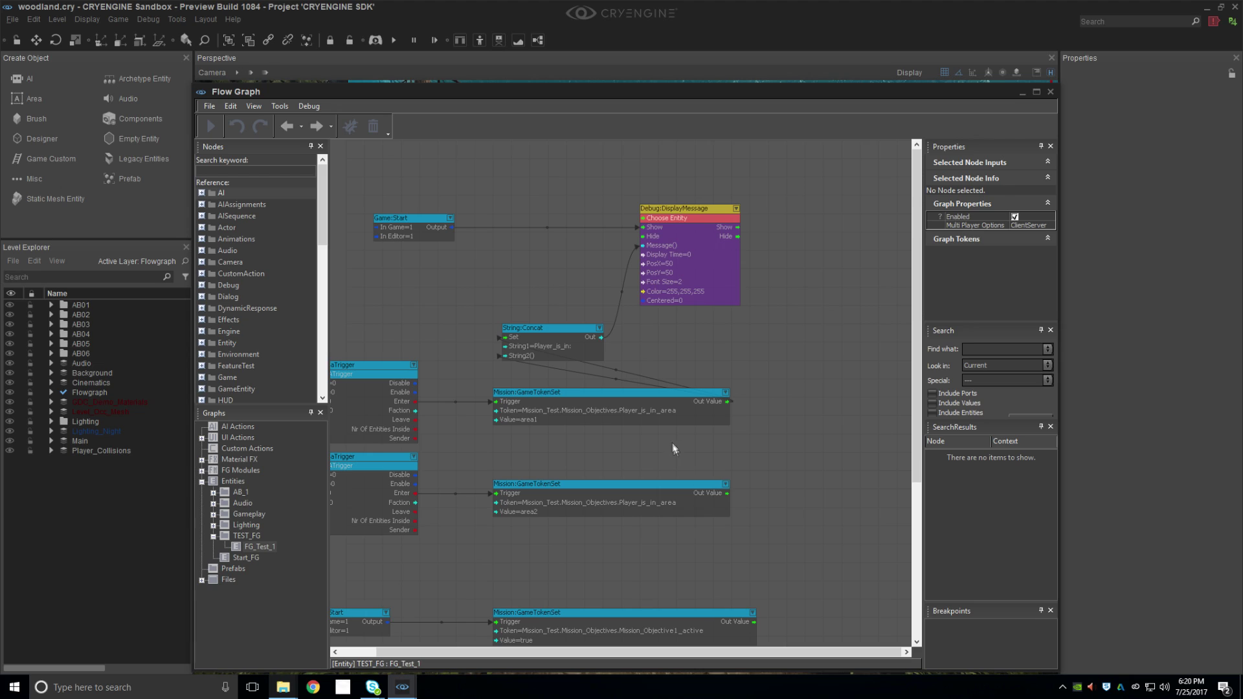
pyautogui.rightClick(759, 425)
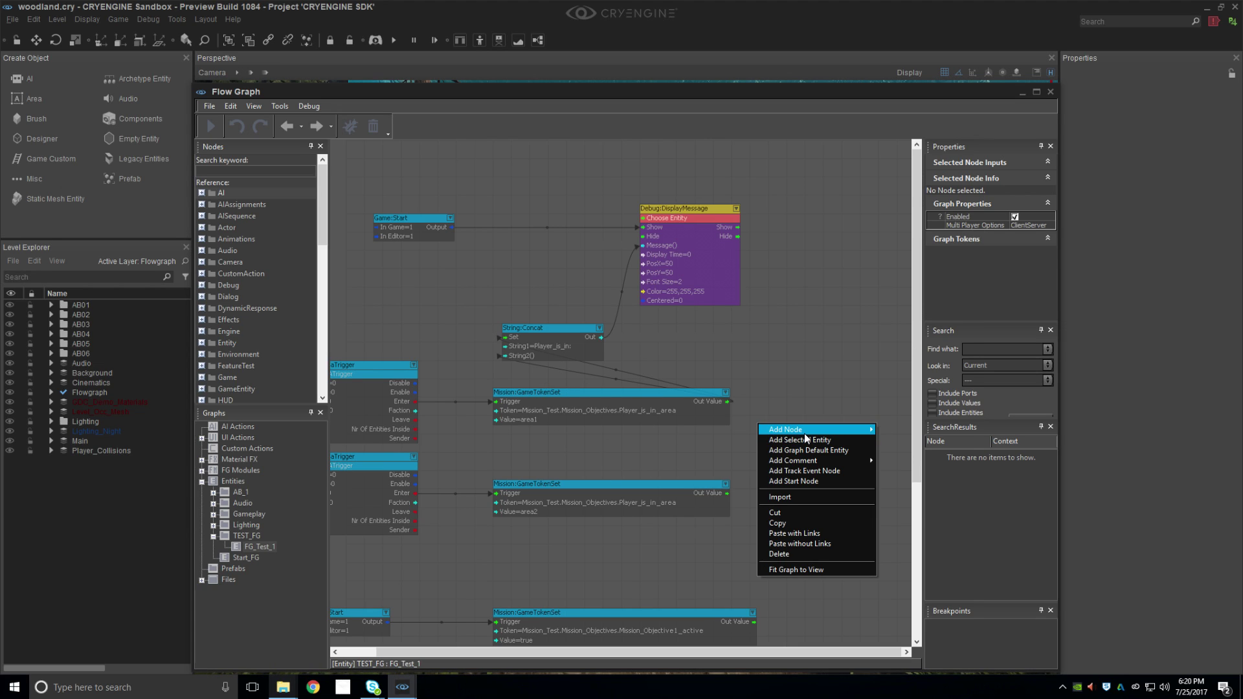
pyautogui.moveTo(803, 430)
pyautogui.moveTo(911, 446)
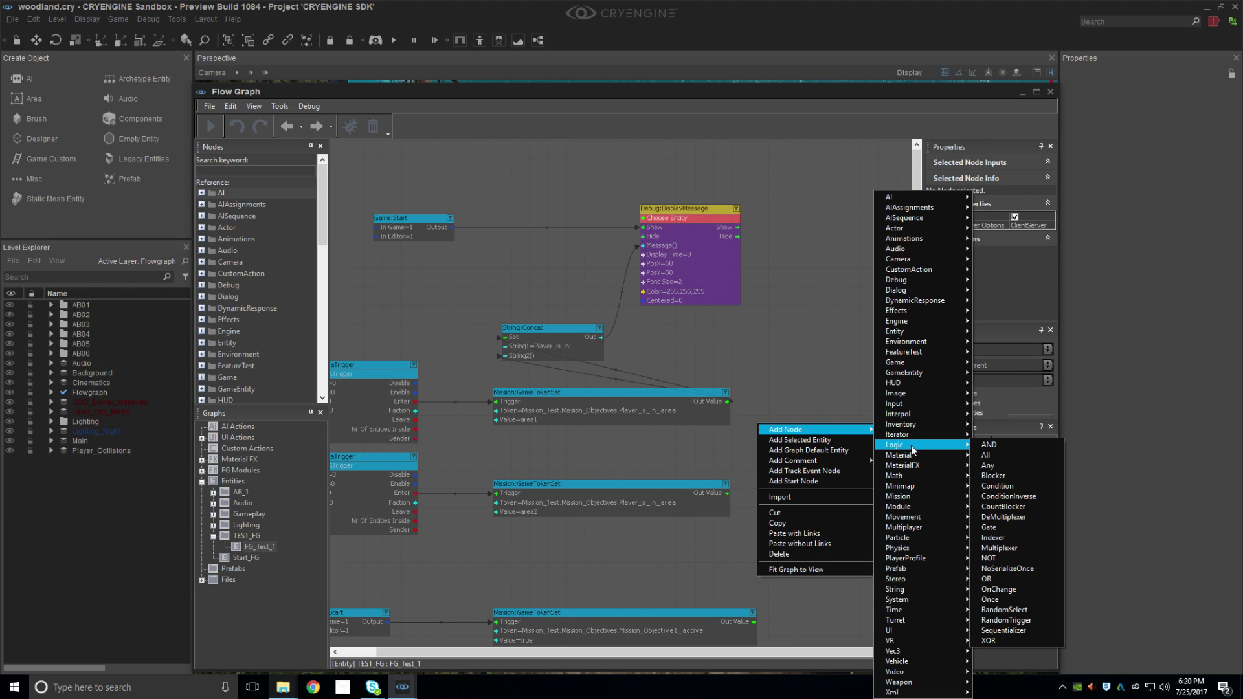
# - Add a Logic:Any node and route both Player_is_in_area GameTokenSet outputs through its In1 and In2 ports into the String:Concat node
pyautogui.click(1013, 470)
pyautogui.moveTo(727, 402); pyautogui.dragTo(763, 439)
pyautogui.moveTo(726, 493); pyautogui.dragTo(767, 448)
pyautogui.moveTo(790, 463); pyautogui.dragTo(794, 422)
pyautogui.click(700, 438)
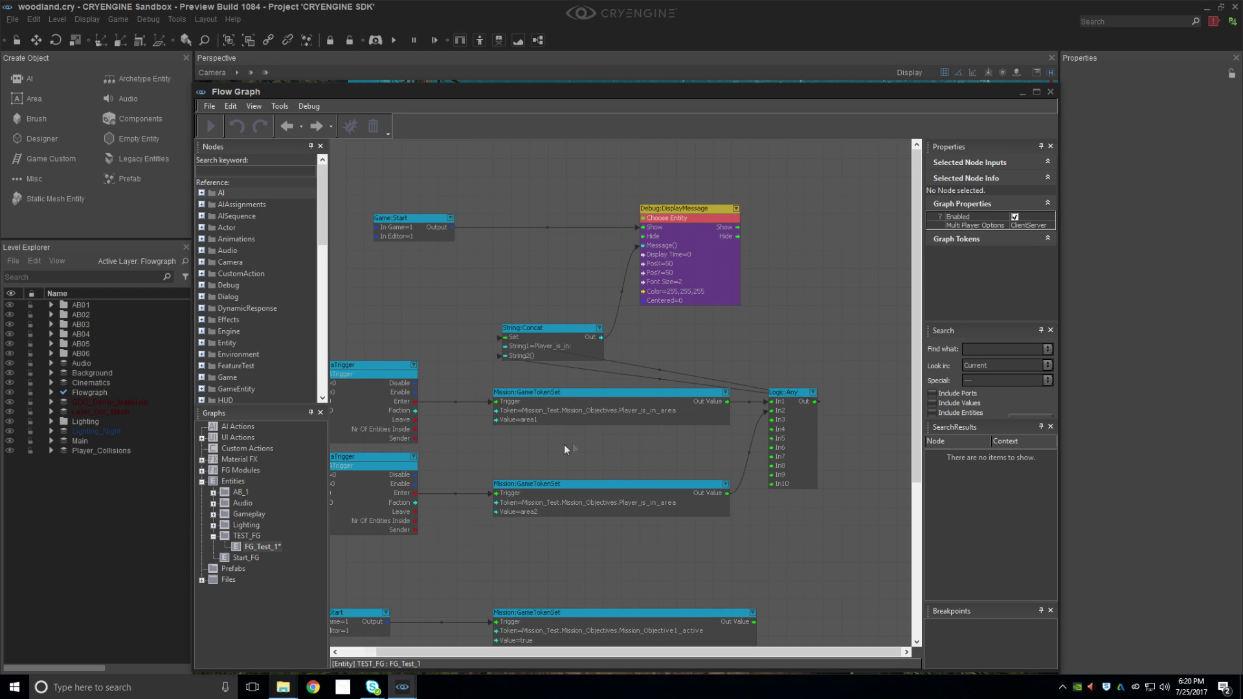
pyautogui.moveTo(555, 448); pyautogui.dragTo(598, 441, button='right')
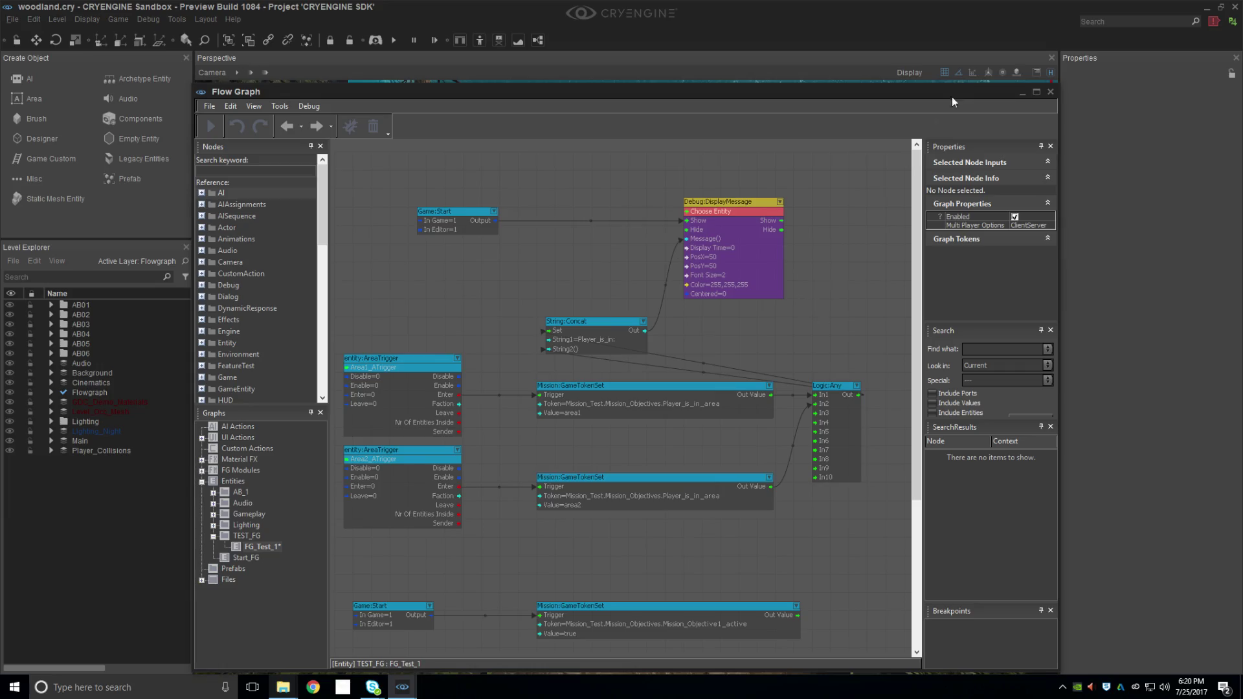
# - Start a game test in the level and run along the path through area 1 to check the Player_is_in message
pyautogui.click(1023, 92)
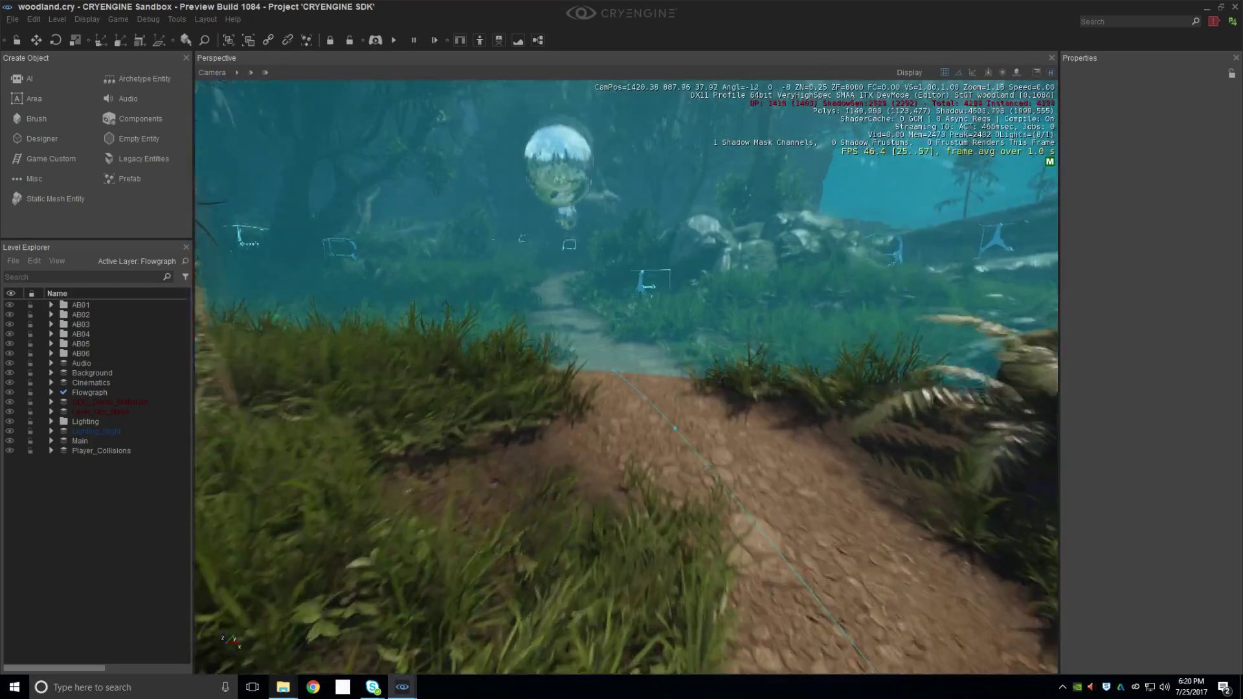
pyautogui.moveTo(624, 389); pyautogui.dragTo(669, 396, button='right')
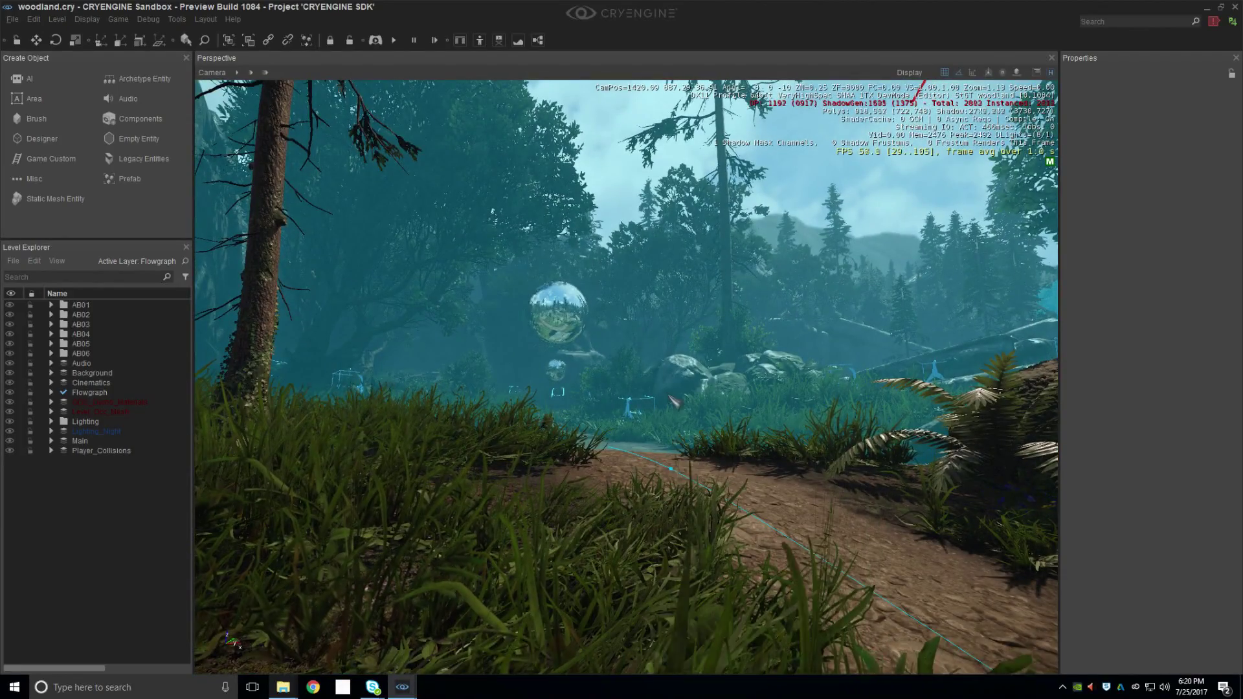
pyautogui.hotkey('ctrl', 'g')
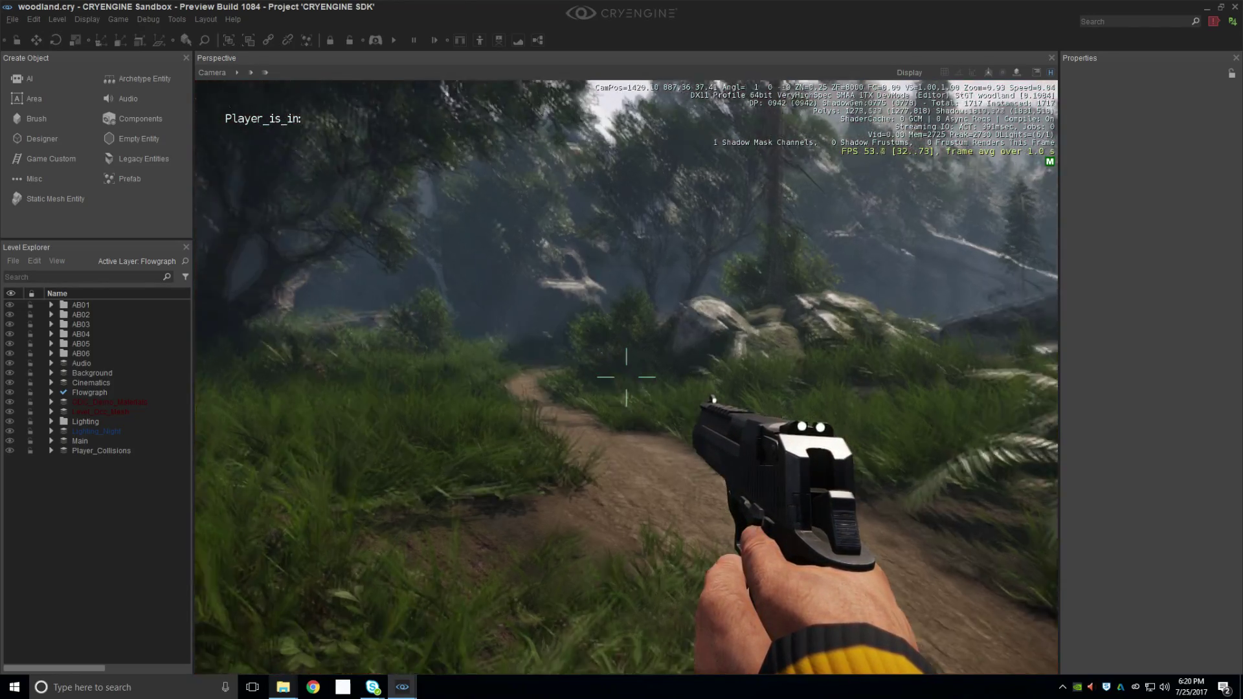
pyautogui.moveTo(625, 377)
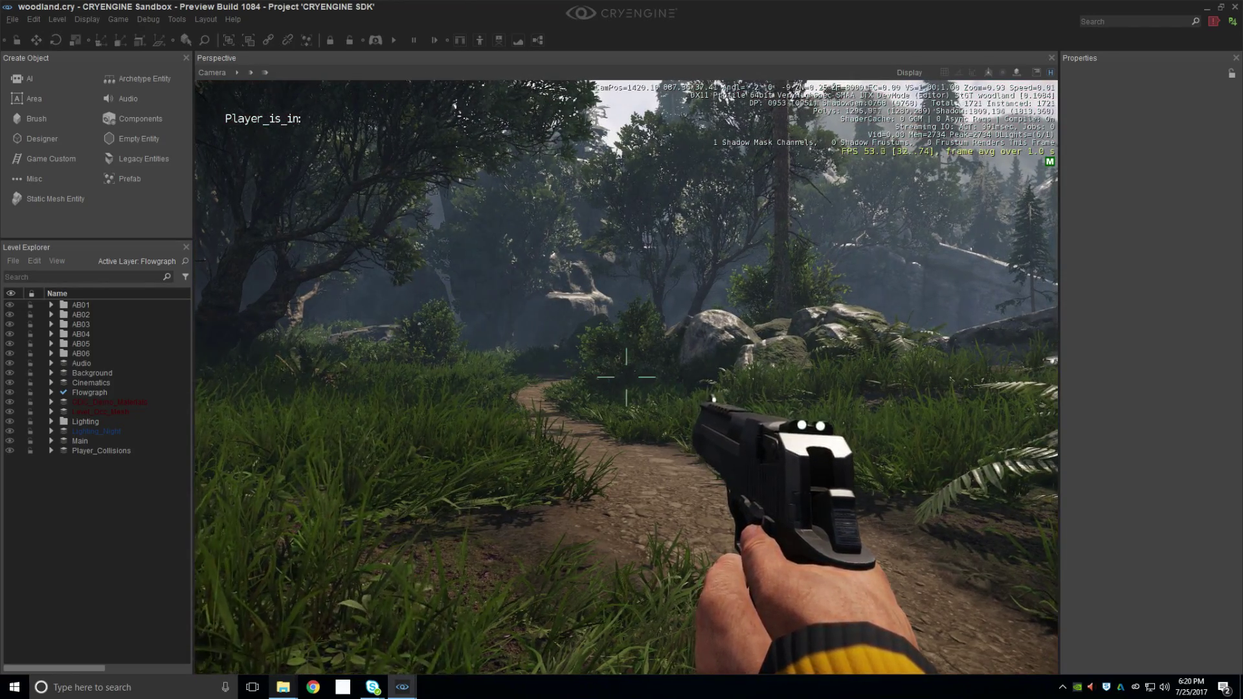
pyautogui.press('w')
pyautogui.press('w')
pyautogui.press('w')
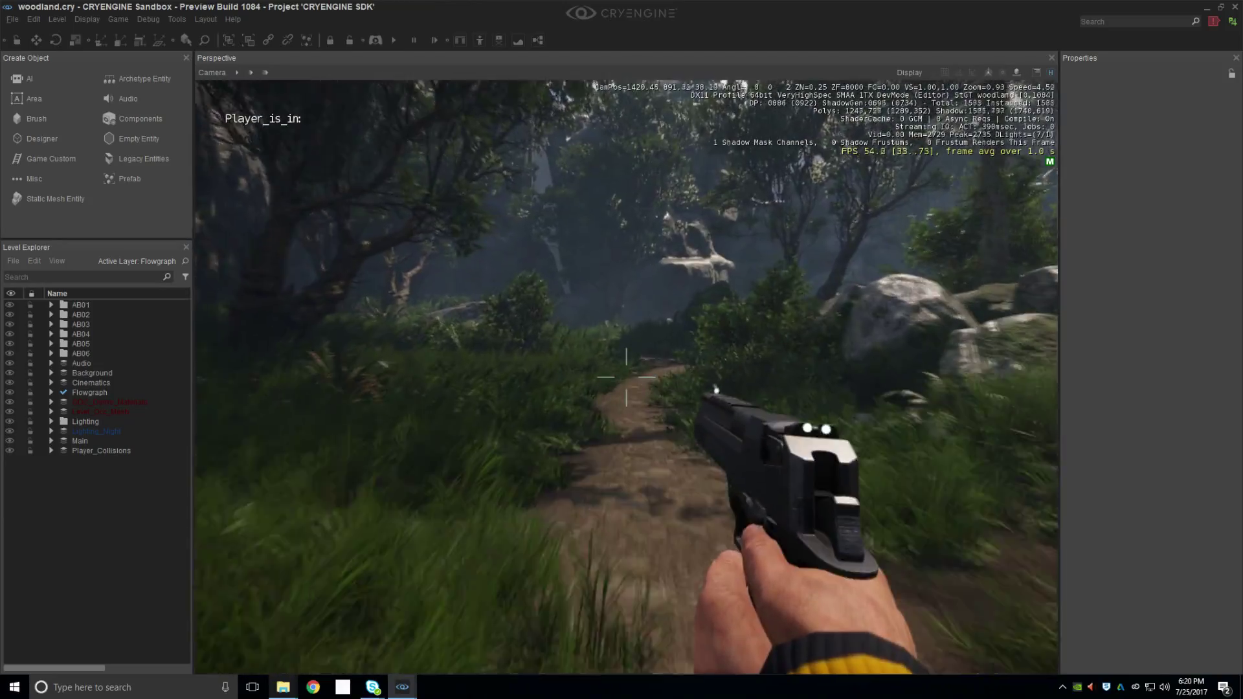
pyautogui.press('shift')
pyautogui.press('w')
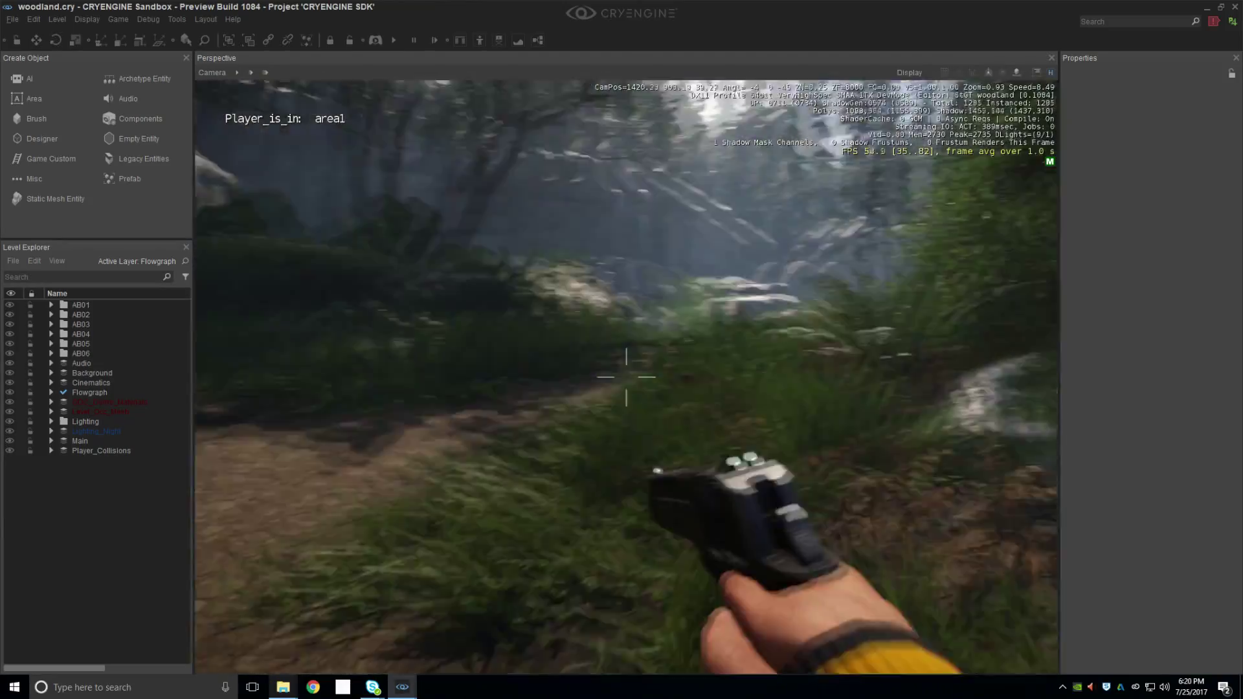
pyautogui.press('w')
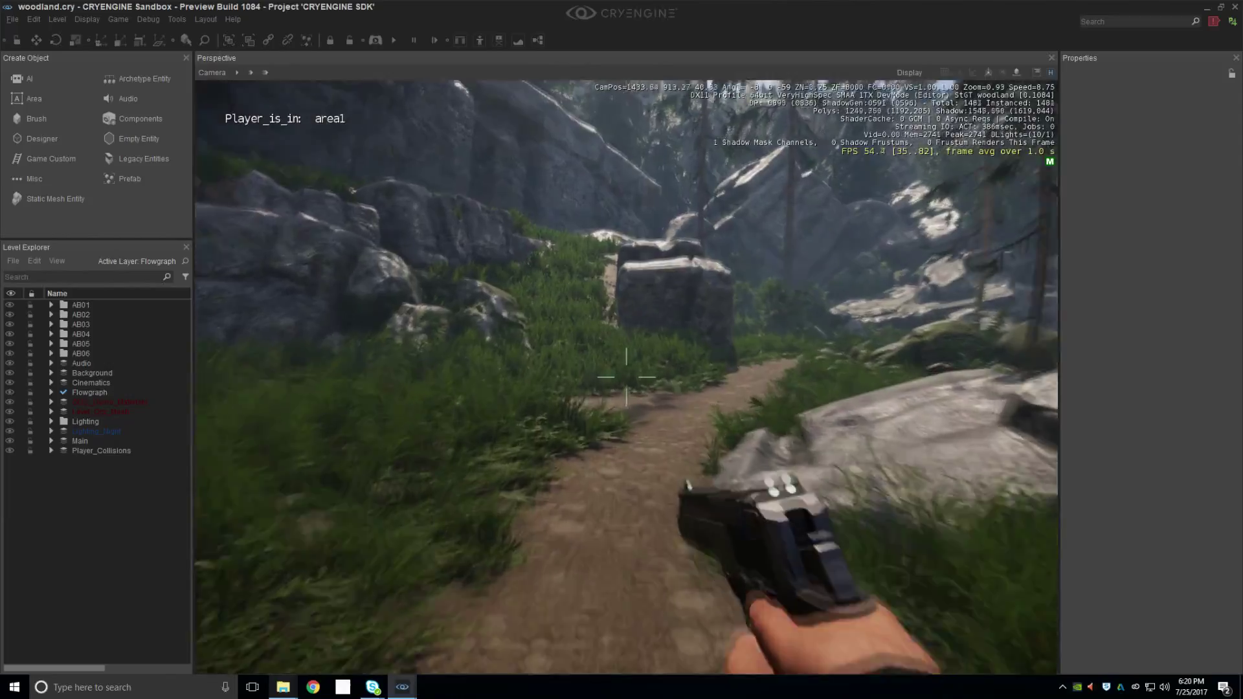
pyautogui.press('w')
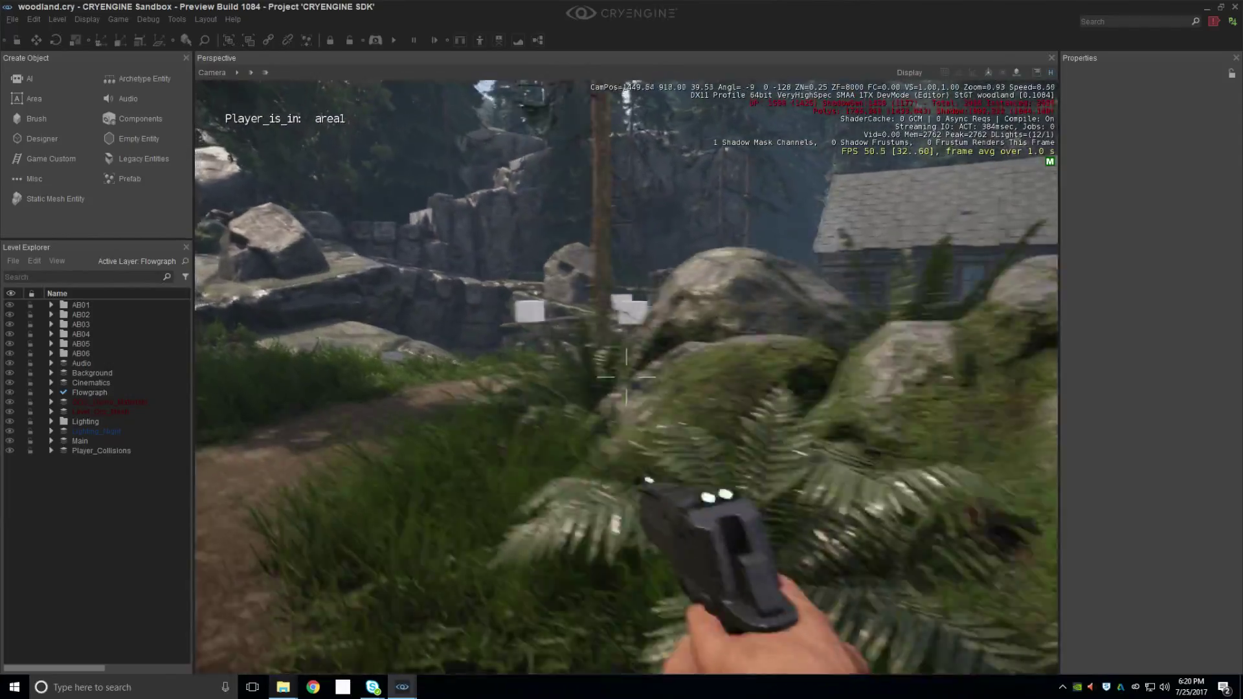
# - Cross the wooden bridge into area 2 and return to area 1 to check the message, and end the game test
pyautogui.press('w')
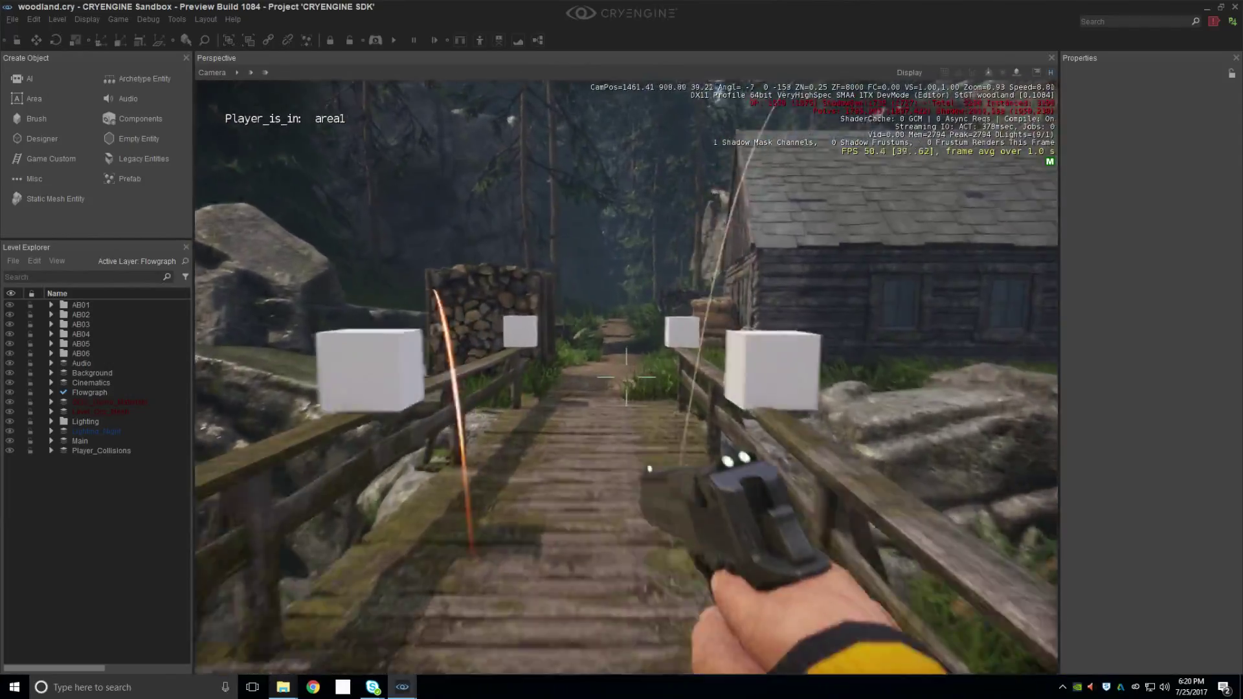
pyautogui.press('w')
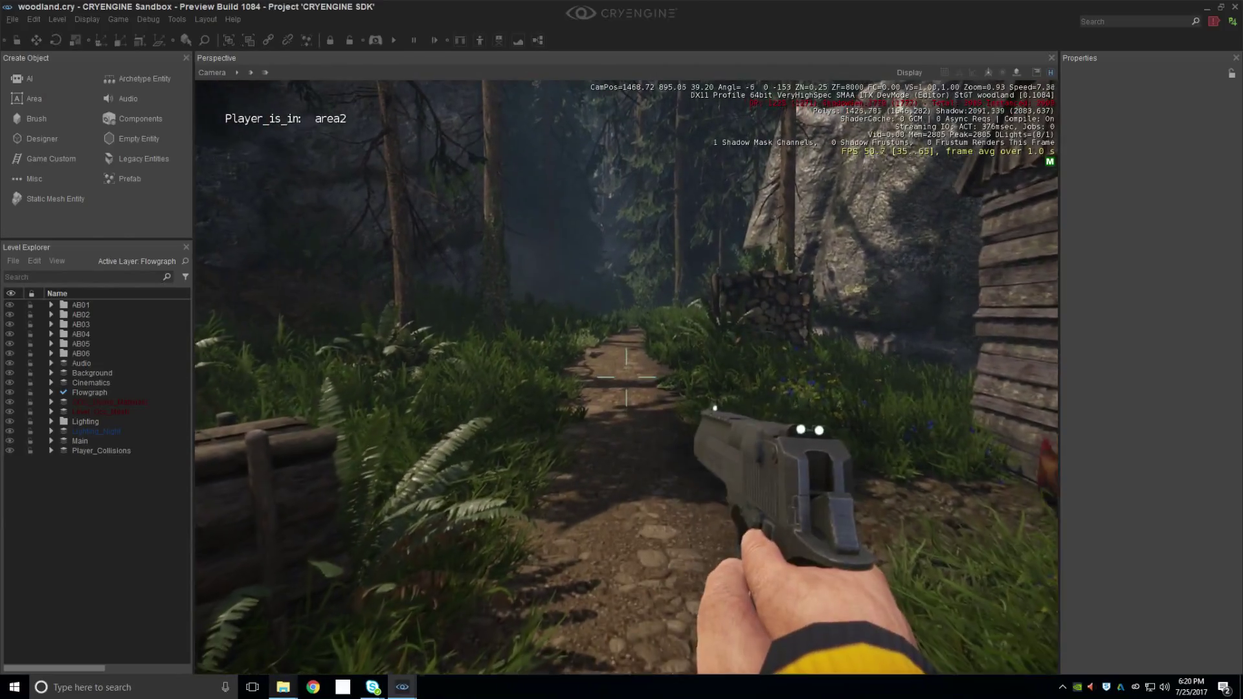
pyautogui.press('w')
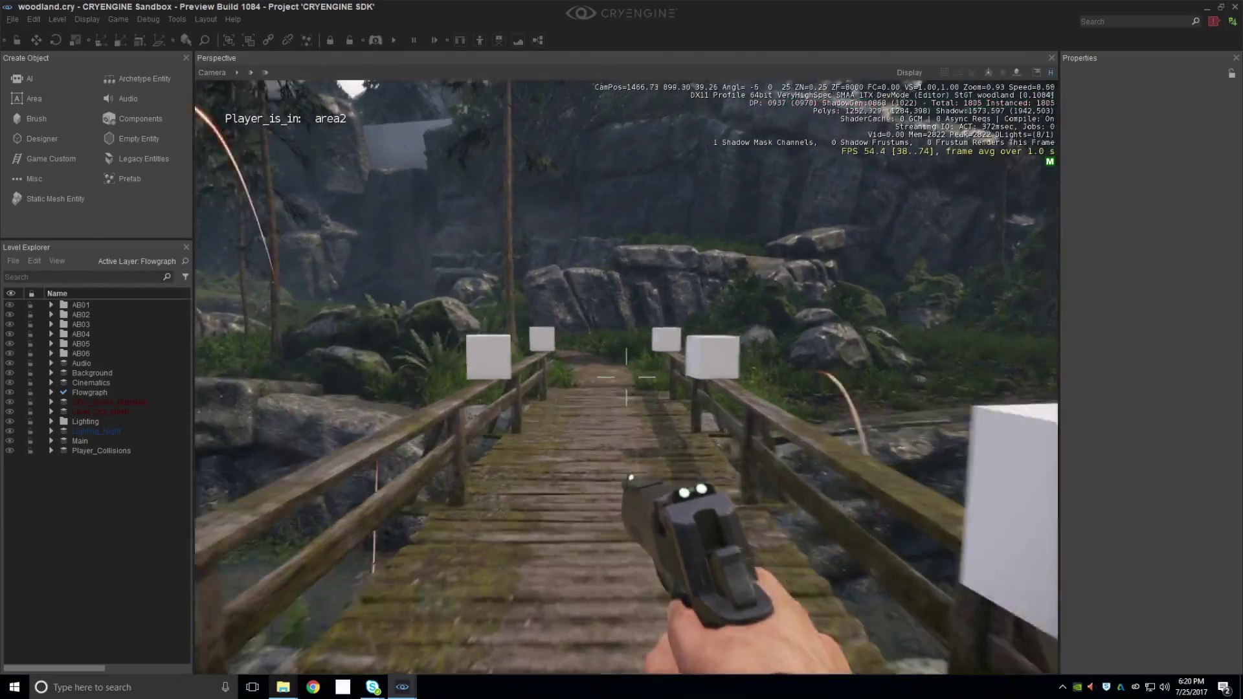
pyautogui.press('w')
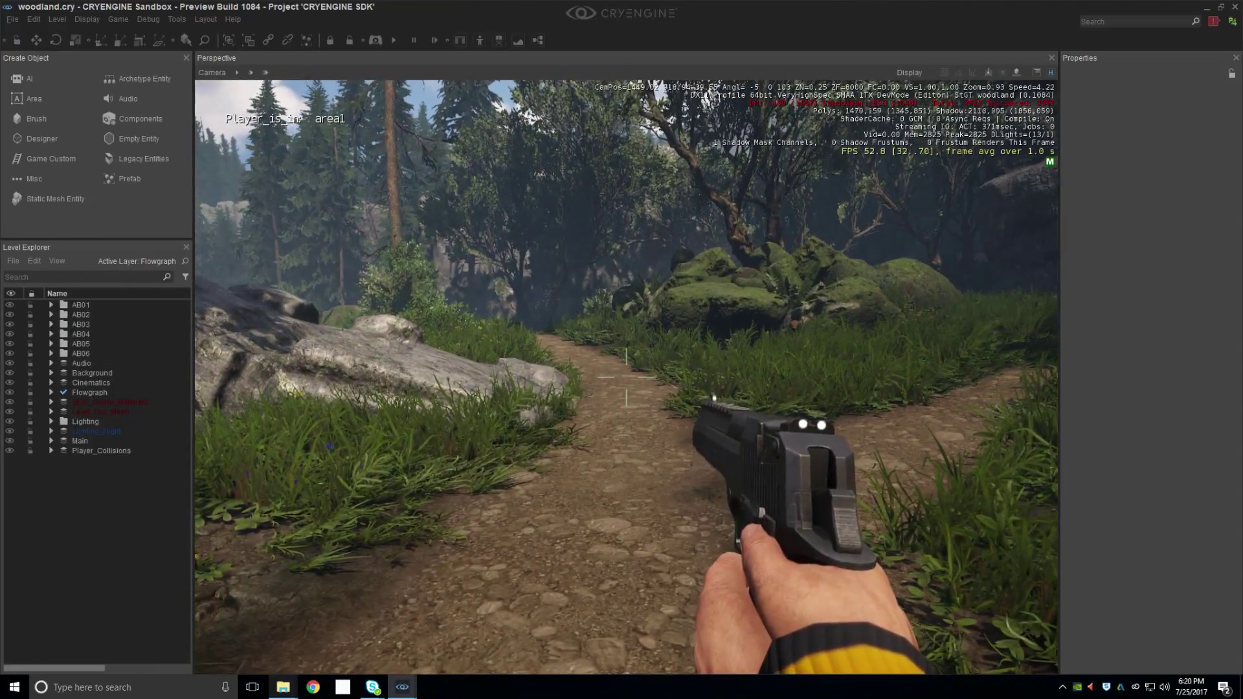
pyautogui.press('Escape')
# - Place a BasicEntity from the legacy Physics entities on the ground beside the log cabin's door
pyautogui.press('w')
pyautogui.moveTo(650, 513); pyautogui.dragTo(913, 648, button='right')
pyautogui.press('s')
pyautogui.click(630, 305)
pyautogui.press('d')
pyautogui.moveTo(656, 452); pyautogui.dragTo(582, 382, button='right')
pyautogui.press('d')
pyautogui.press('a')
pyautogui.moveTo(336, 507); pyautogui.dragTo(690, 465, button='right')
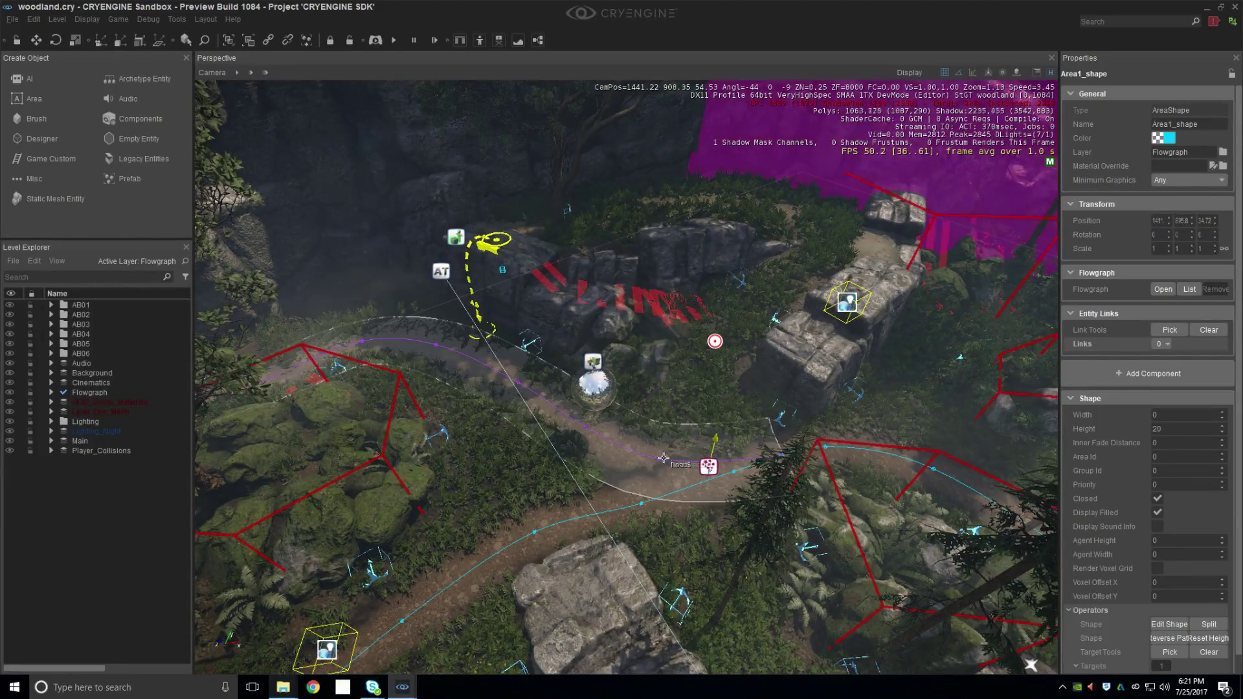
pyautogui.moveTo(661, 471); pyautogui.dragTo(1029, 353, button='right')
pyautogui.press('w')
pyautogui.press('w')
pyautogui.press('w')
pyautogui.moveTo(454, 330); pyautogui.dragTo(708, 334, button='right')
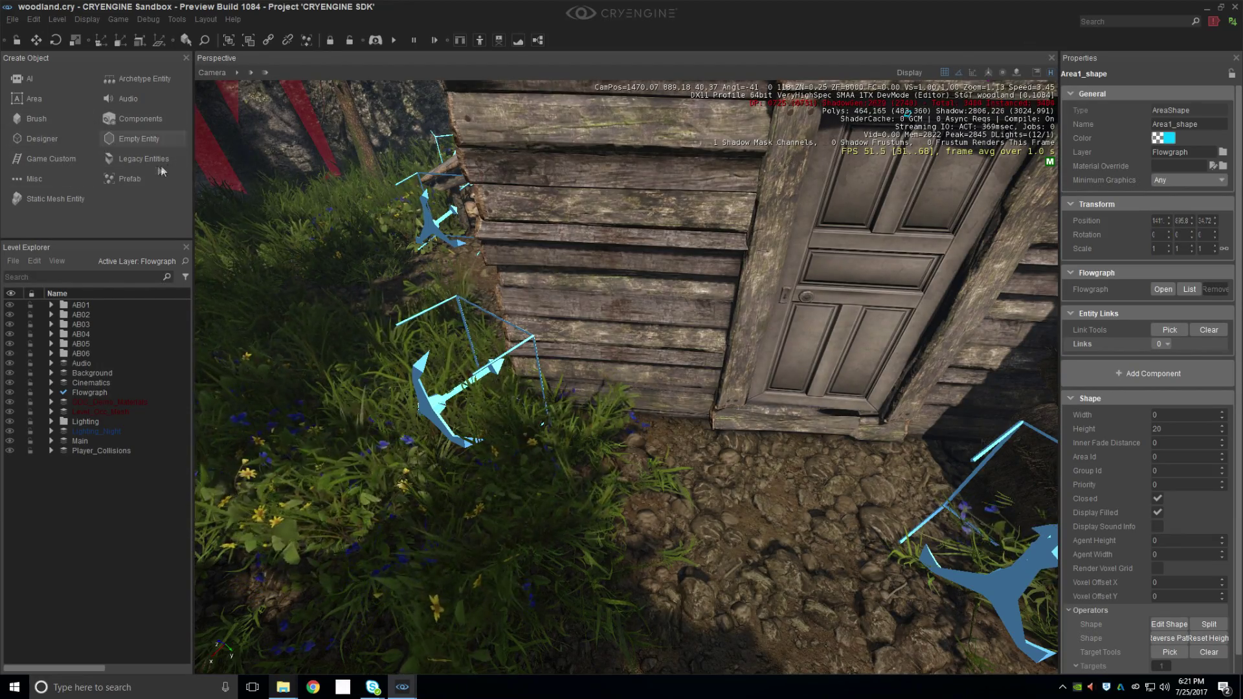
pyautogui.click(138, 158)
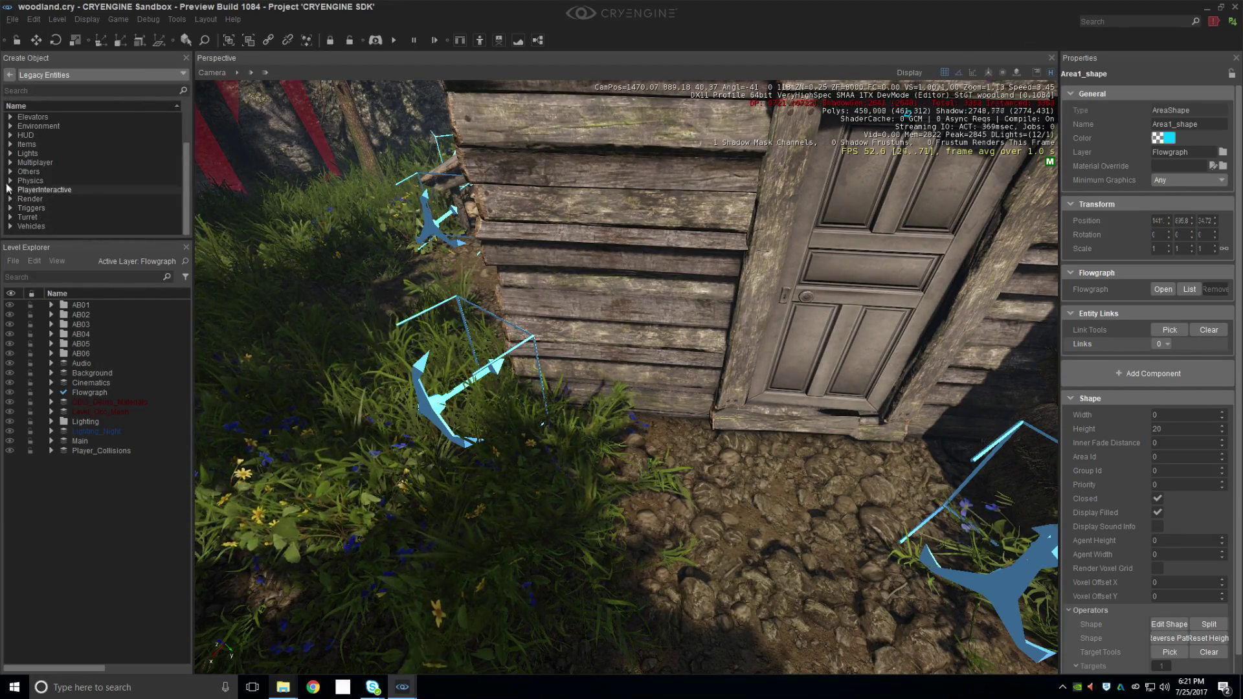
pyautogui.moveTo(42, 235); pyautogui.dragTo(604, 392)
pyautogui.moveTo(603, 393); pyautogui.dragTo(473, 388, button='right')
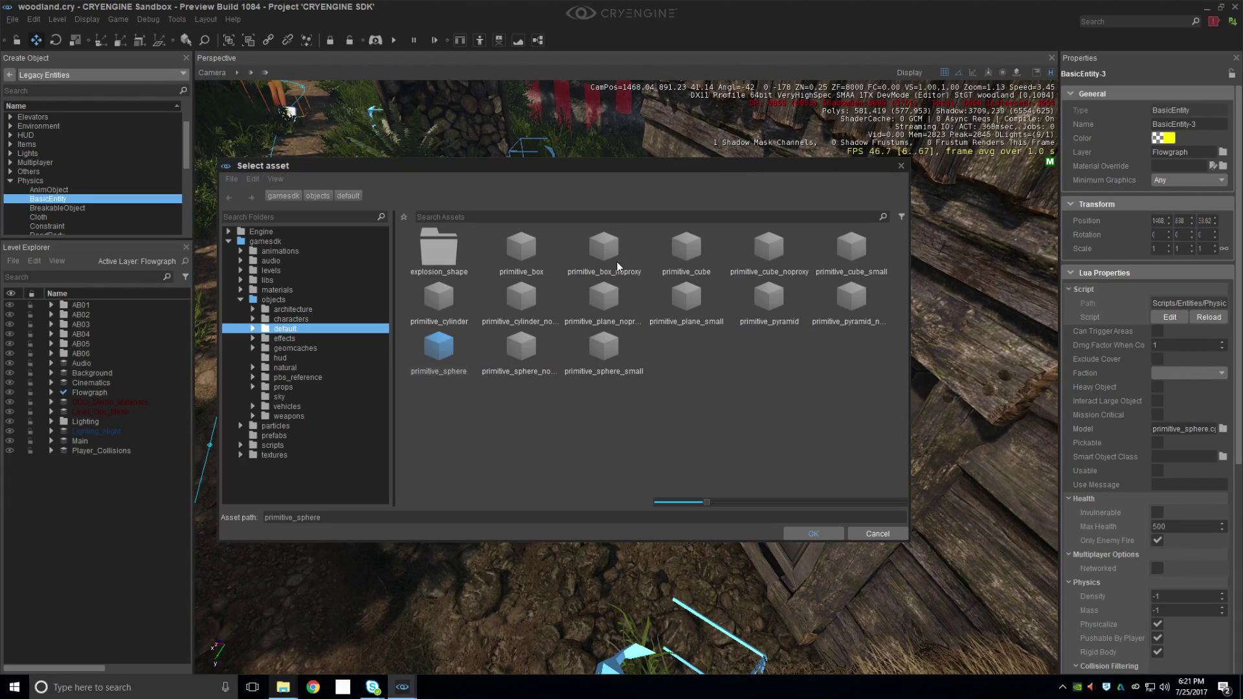
# - Set the new BasicEntity's model to primitive_cube_small
pyautogui.click(696, 262)
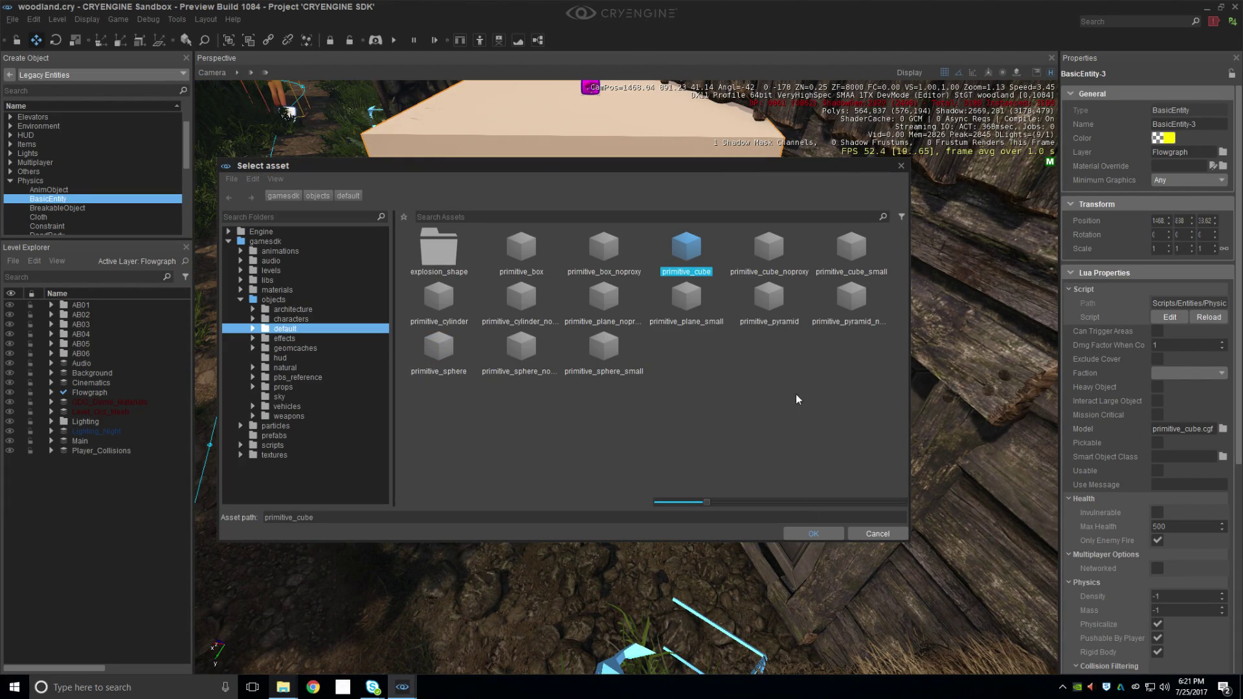
pyautogui.click(852, 249)
pyautogui.click(794, 538)
# - Position the small cube against the cabin wall, just beside the door
pyautogui.moveTo(557, 400); pyautogui.dragTo(688, 413, button='right')
pyautogui.press('a')
pyautogui.press('w')
pyautogui.moveTo(686, 410)
pyautogui.mouseDown()
pyautogui.moveTo(695, 456)
pyautogui.moveTo(691, 430)
pyautogui.mouseUp()
pyautogui.press('s')
pyautogui.press('d')
pyautogui.moveTo(690, 430); pyautogui.dragTo(609, 440, button='right')
pyautogui.press('w')
pyautogui.press('s')
pyautogui.moveTo(682, 507); pyautogui.dragTo(719, 471, button='right')
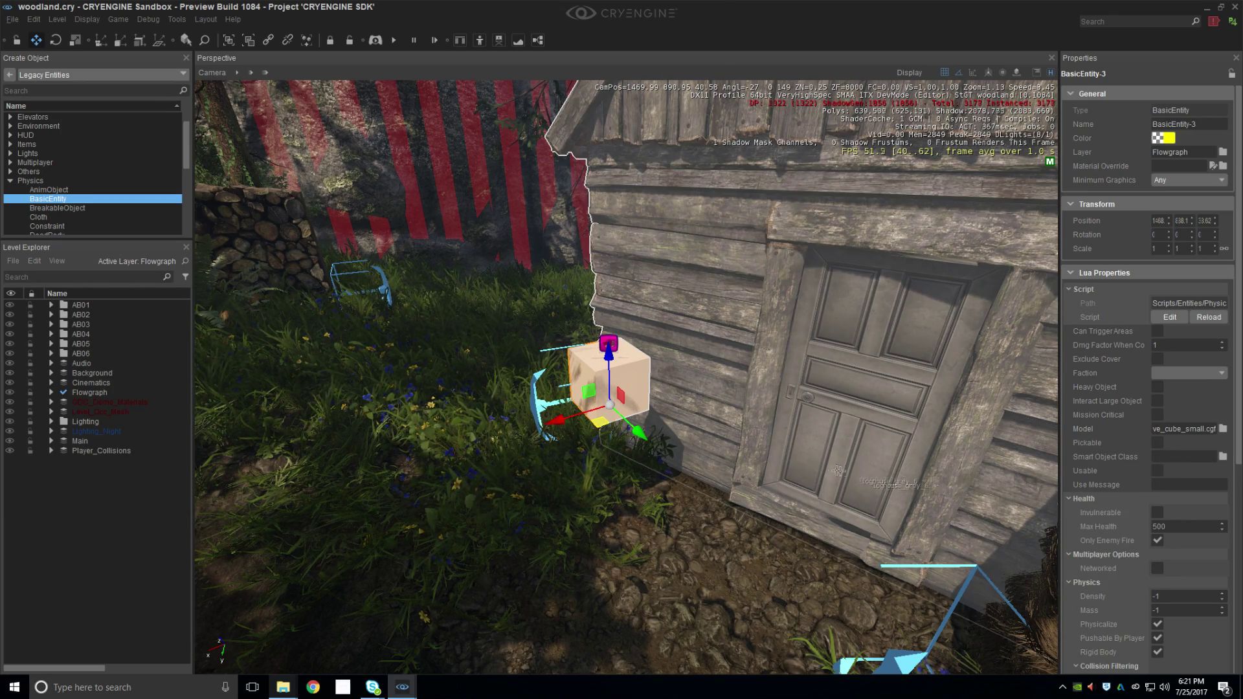
pyautogui.moveTo(838, 470); pyautogui.dragTo(809, 467, button='right')
# - Enable Hidden In Game in the cube's entity settings and check the spot in a brief game test
pyautogui.click(673, 389)
pyautogui.scroll(-3, 1172, 575)
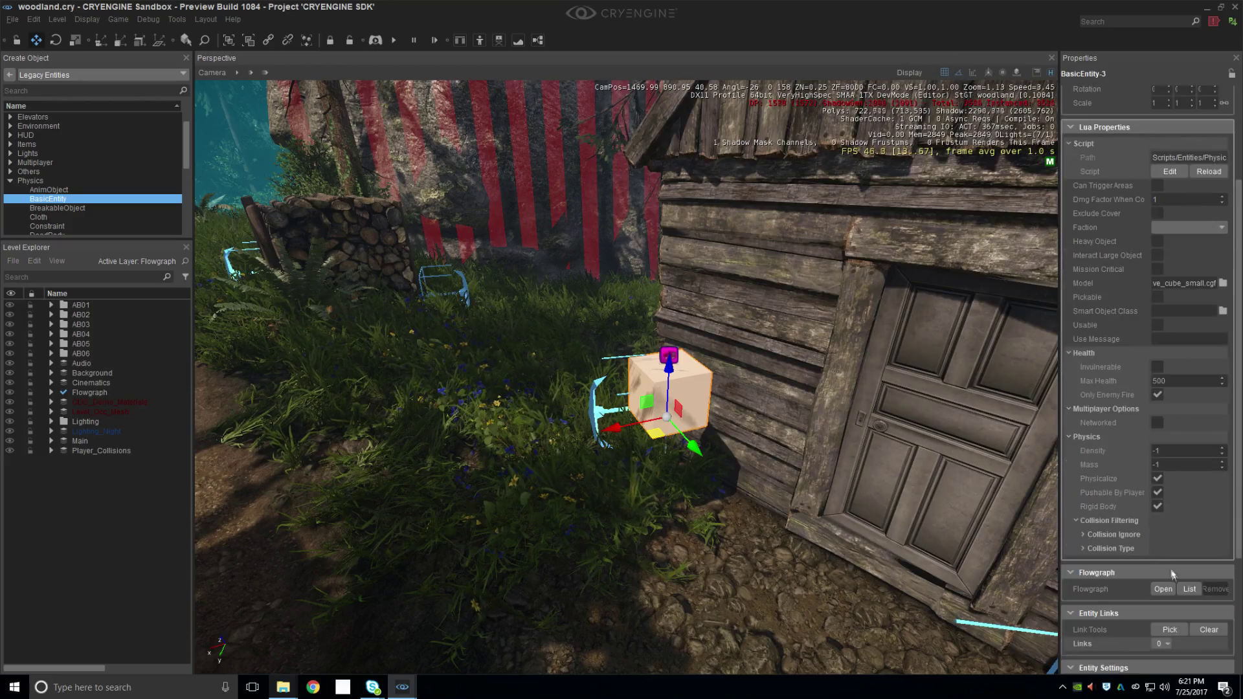
pyautogui.scroll(-5, 1165, 589)
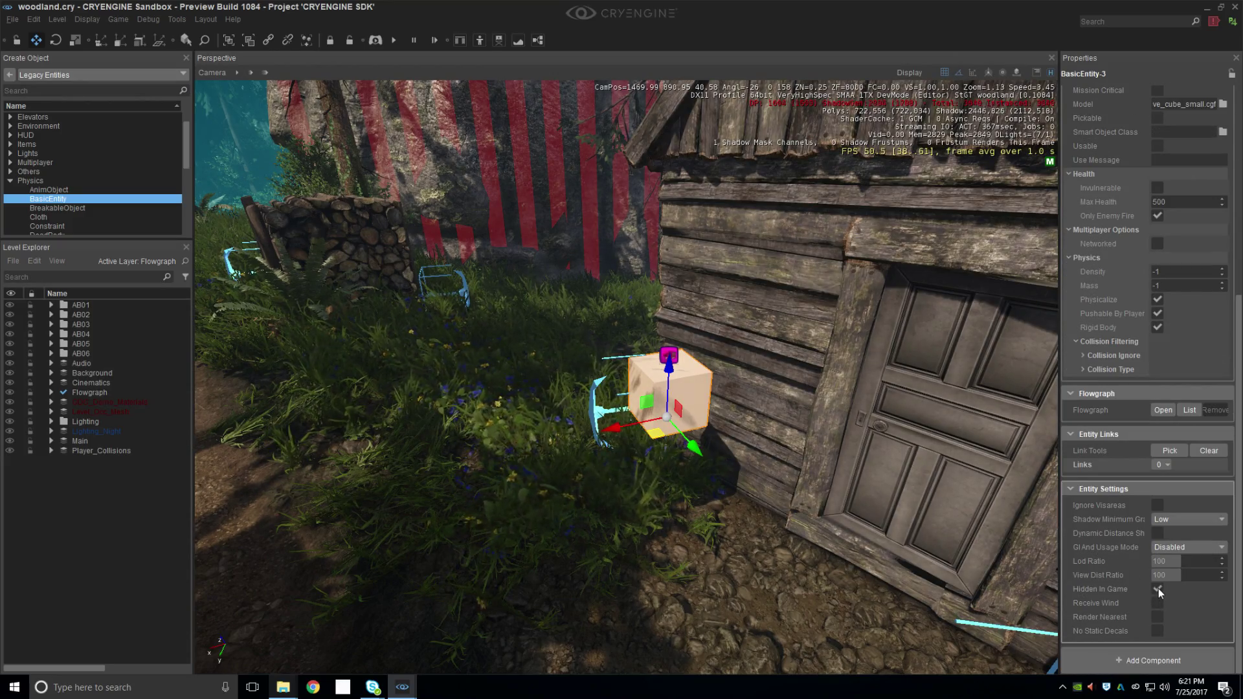
pyautogui.hotkey('ctrl', 'g')
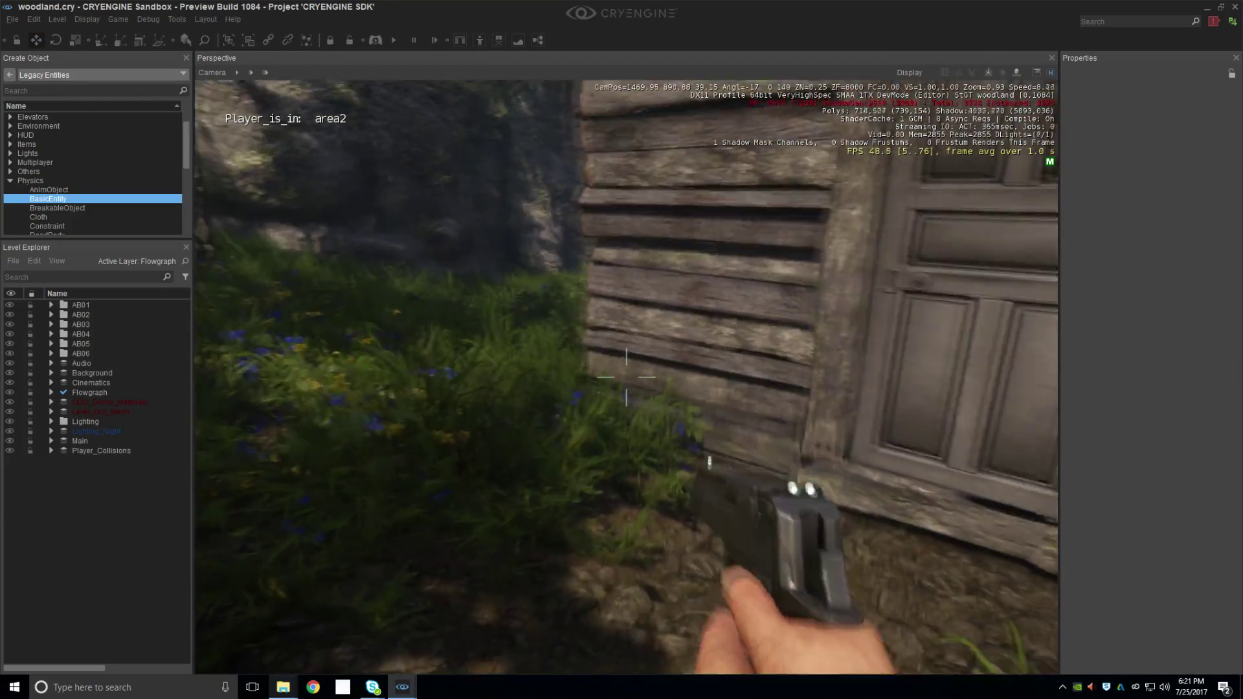
pyautogui.press('Escape')
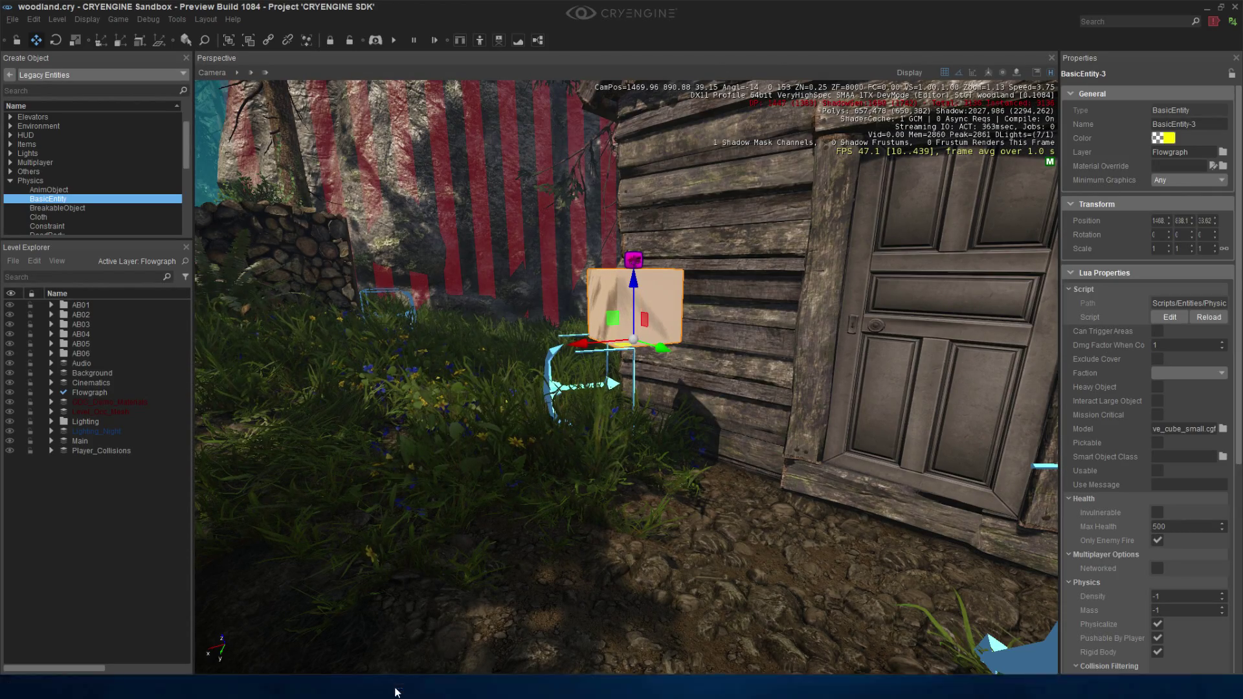
# - Reopen the Flow Graph window and add the selected cube as an entity node in FG_Test_1
pyautogui.moveTo(402, 685)
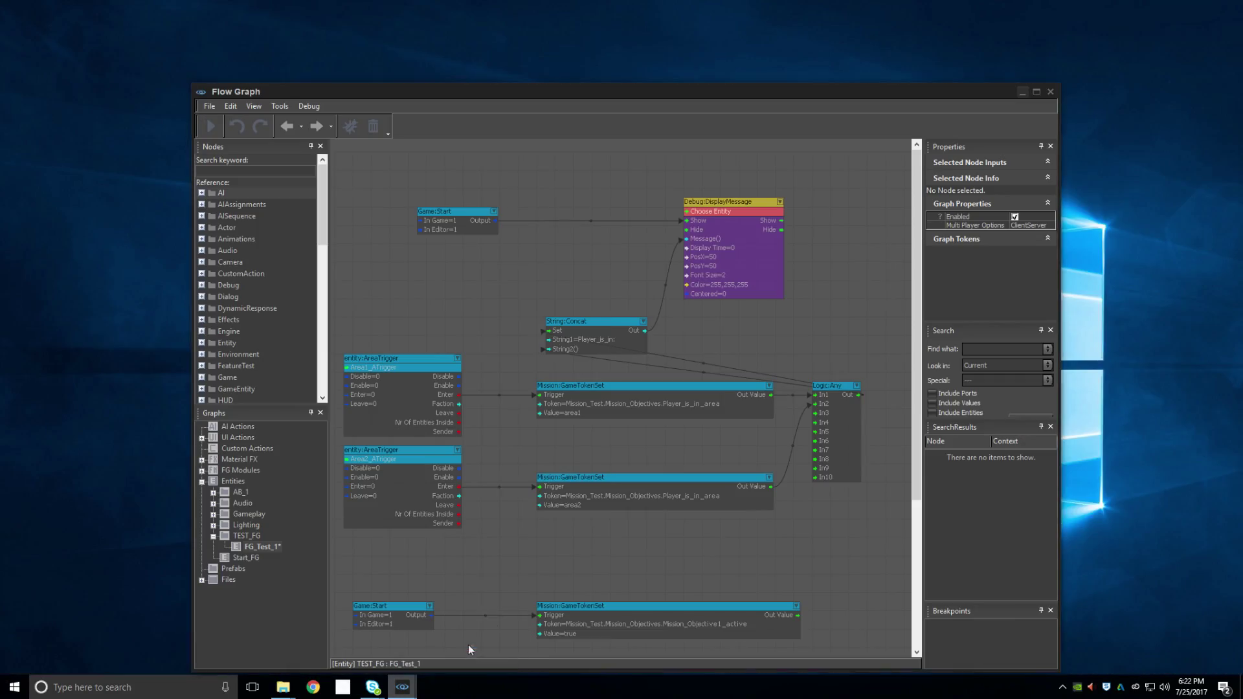
pyautogui.click(468, 644)
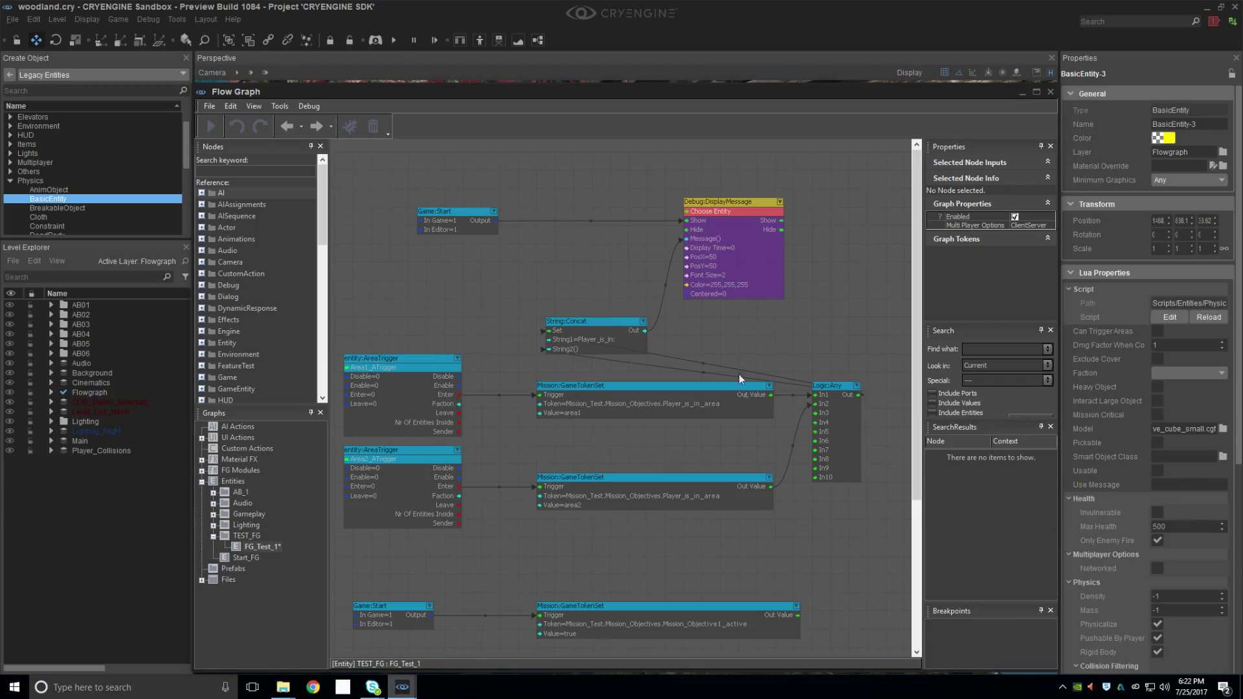
pyautogui.scroll(-2, 601, 432)
pyautogui.click(742, 452)
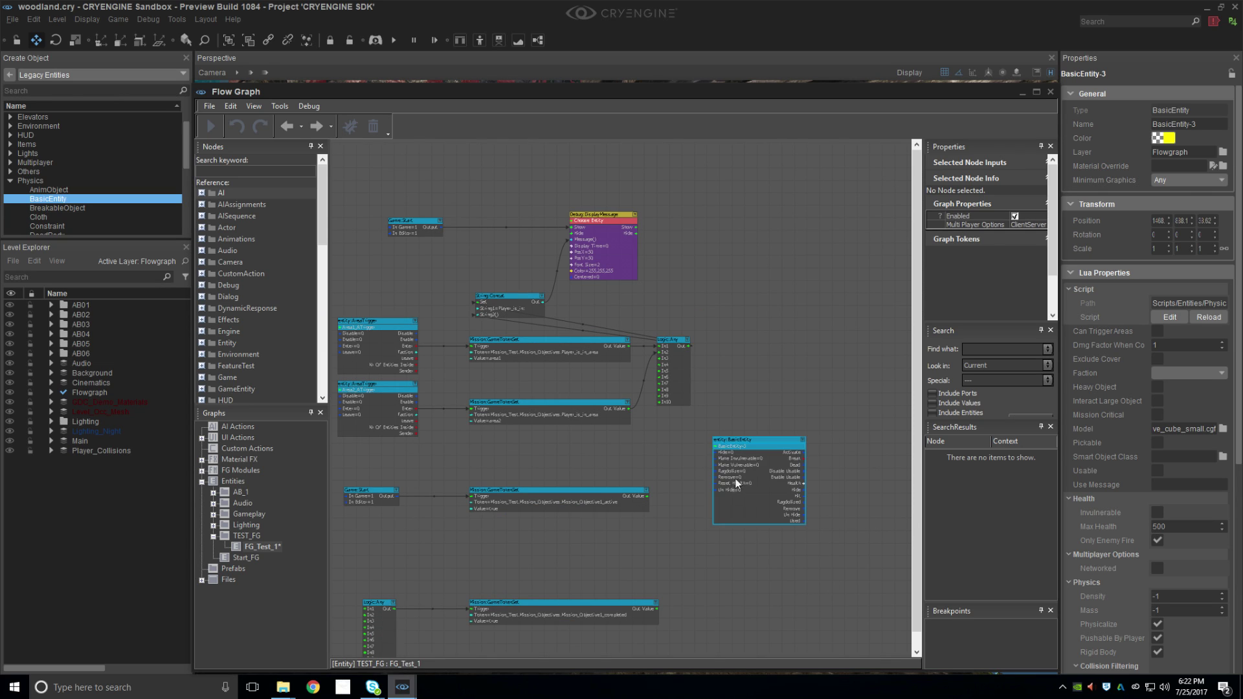
pyautogui.scroll(2, 736, 479)
pyautogui.moveTo(748, 542); pyautogui.dragTo(766, 492)
# - Move the BasicEntity node next to the GameTokenSet node for Mission_Objective1_active
pyautogui.click(632, 448)
pyautogui.moveTo(650, 482); pyautogui.dragTo(656, 409, button='right')
pyautogui.click(657, 414)
pyautogui.moveTo(683, 450); pyautogui.dragTo(731, 431, button='right')
pyautogui.scroll(-3, 731, 431)
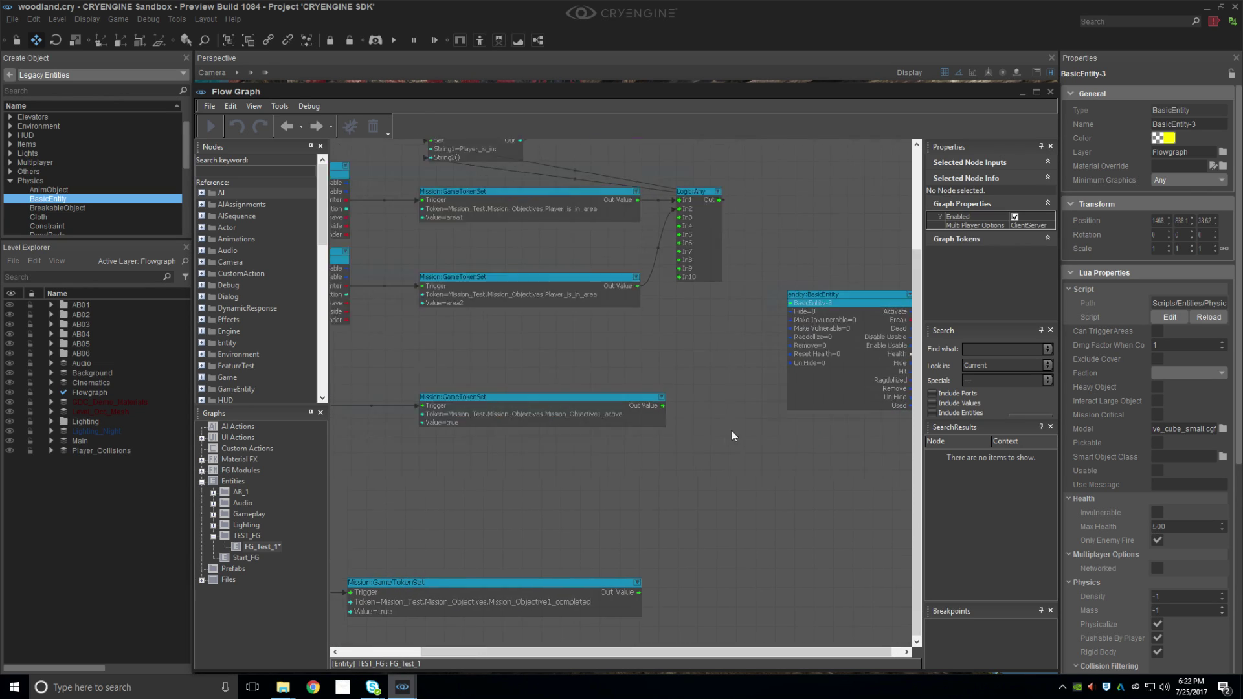
pyautogui.scroll(3, 543, 387)
pyautogui.moveTo(573, 523); pyautogui.dragTo(496, 518, button='right')
pyautogui.scroll(-1, 778, 450)
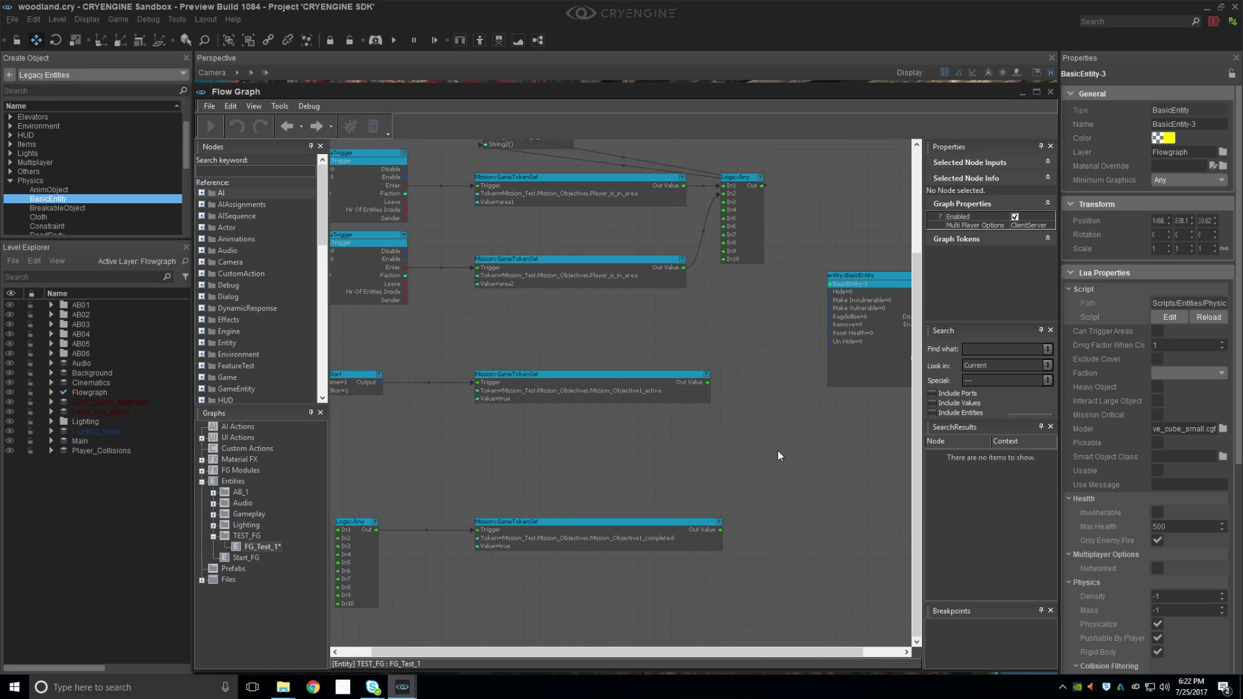
pyautogui.moveTo(778, 451); pyautogui.dragTo(761, 448, button='right')
pyautogui.moveTo(833, 382); pyautogui.dragTo(775, 465)
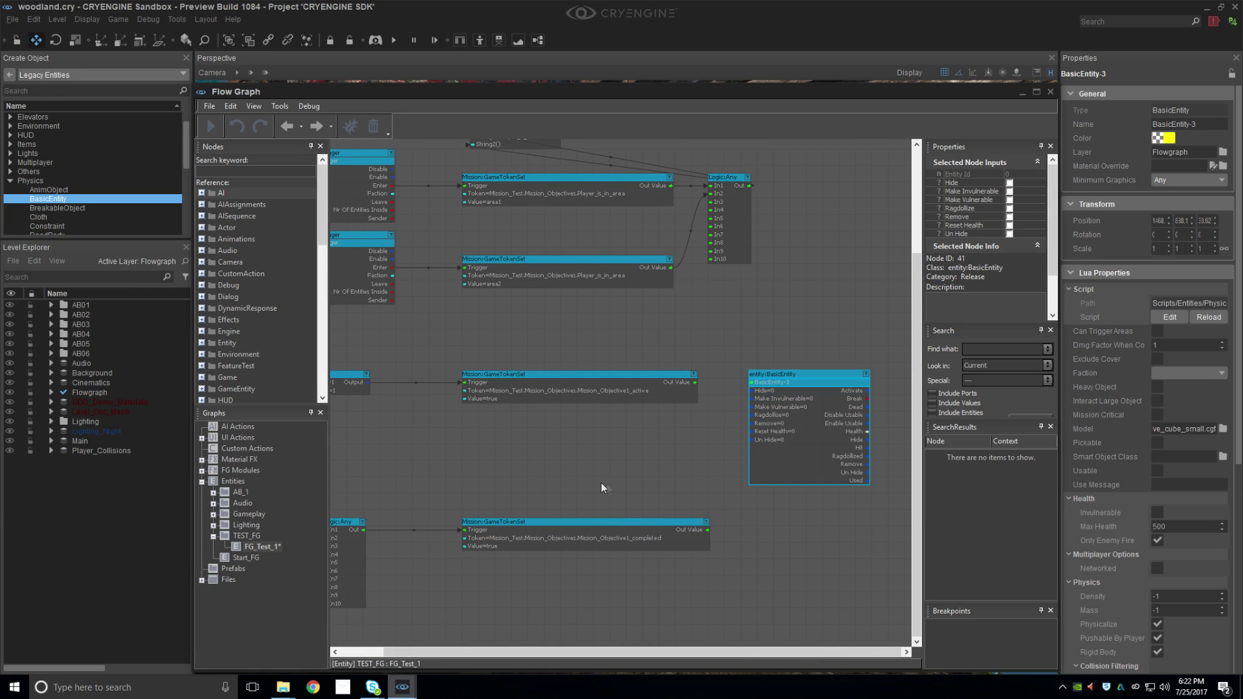
pyautogui.click(607, 488)
# - Delete the Logic:Any node feeding the Mission_Objective1_completed token setter and move that setter directly beneath the Mission_Objective1_active one
pyautogui.moveTo(545, 393); pyautogui.dragTo(592, 382, button='right')
pyautogui.moveTo(584, 451); pyautogui.dragTo(607, 401, button='right')
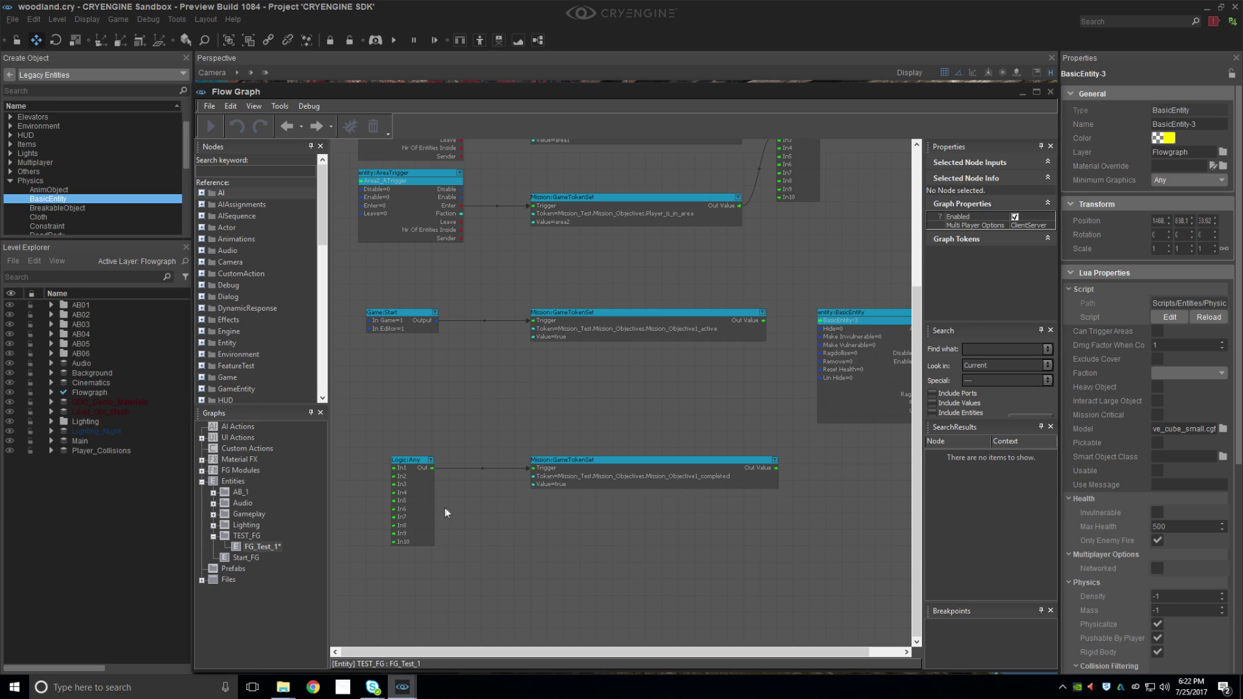
pyautogui.click(429, 507)
pyautogui.press('Delete')
pyautogui.moveTo(595, 459); pyautogui.dragTo(596, 354)
pyautogui.click(861, 222)
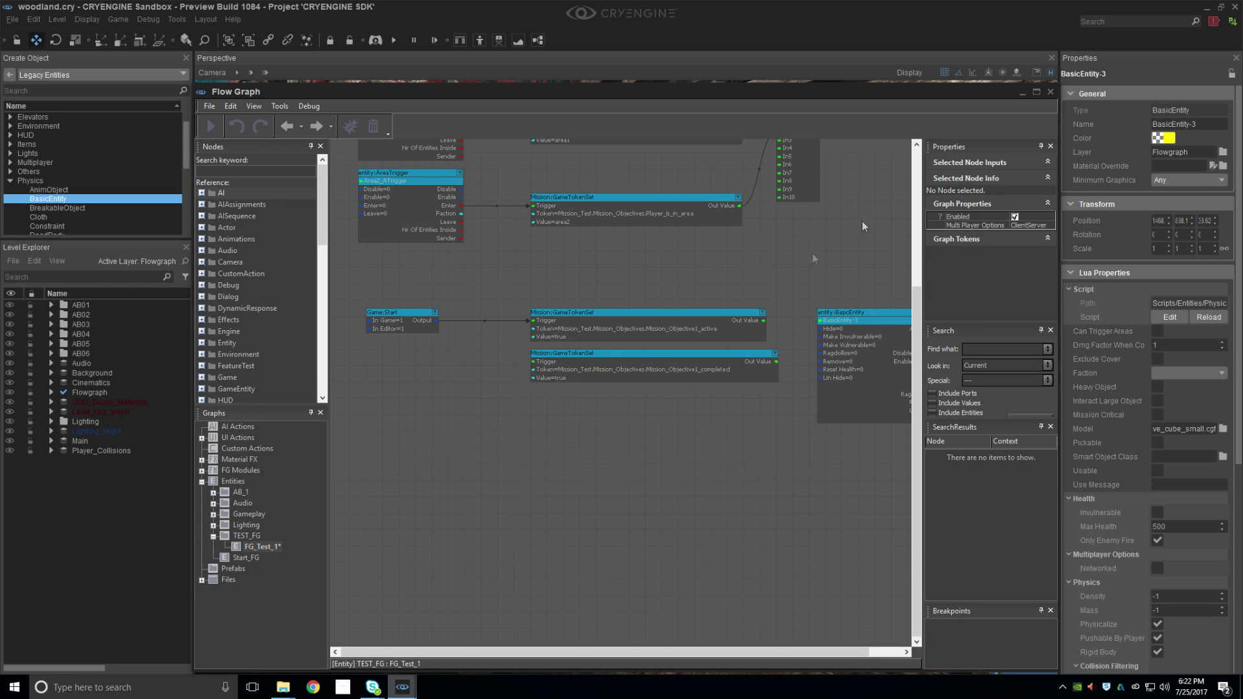
# - Minimize the Flow Graph window and place an Enemy Easy_Pistol archetype entity on the dirt path near the rocks
pyautogui.click(1019, 91)
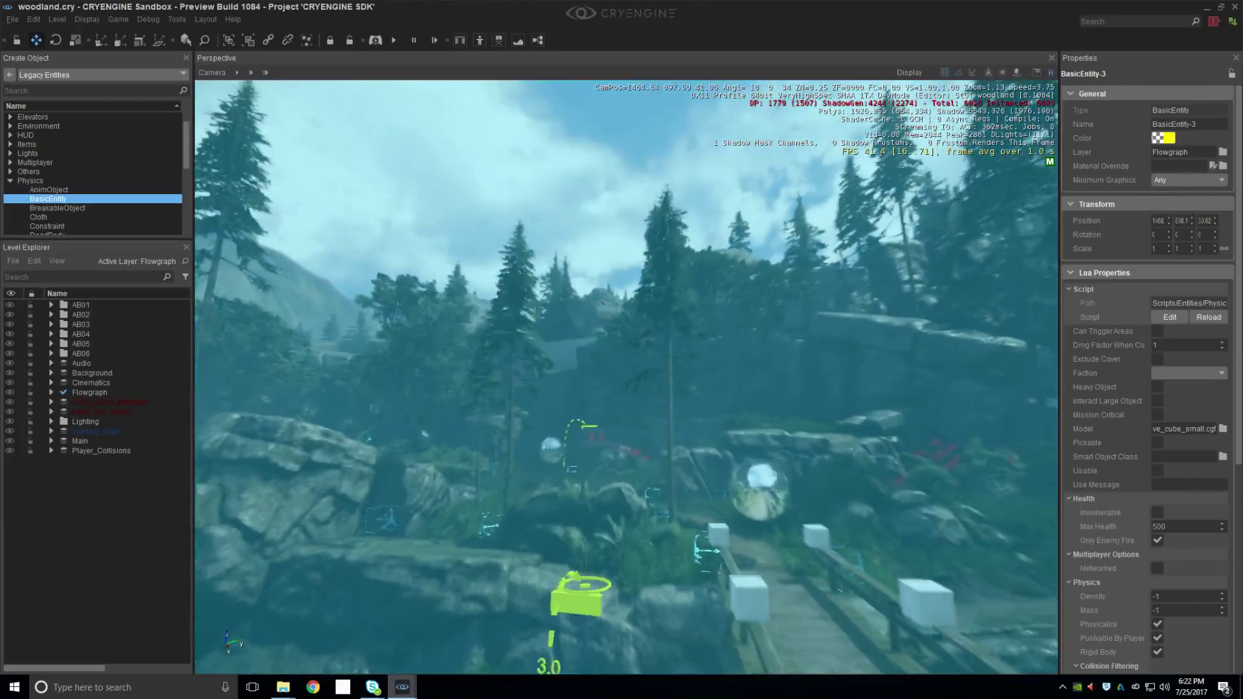
pyautogui.press('w')
pyautogui.moveTo(626, 378); pyautogui.dragTo(718, 460, button='right')
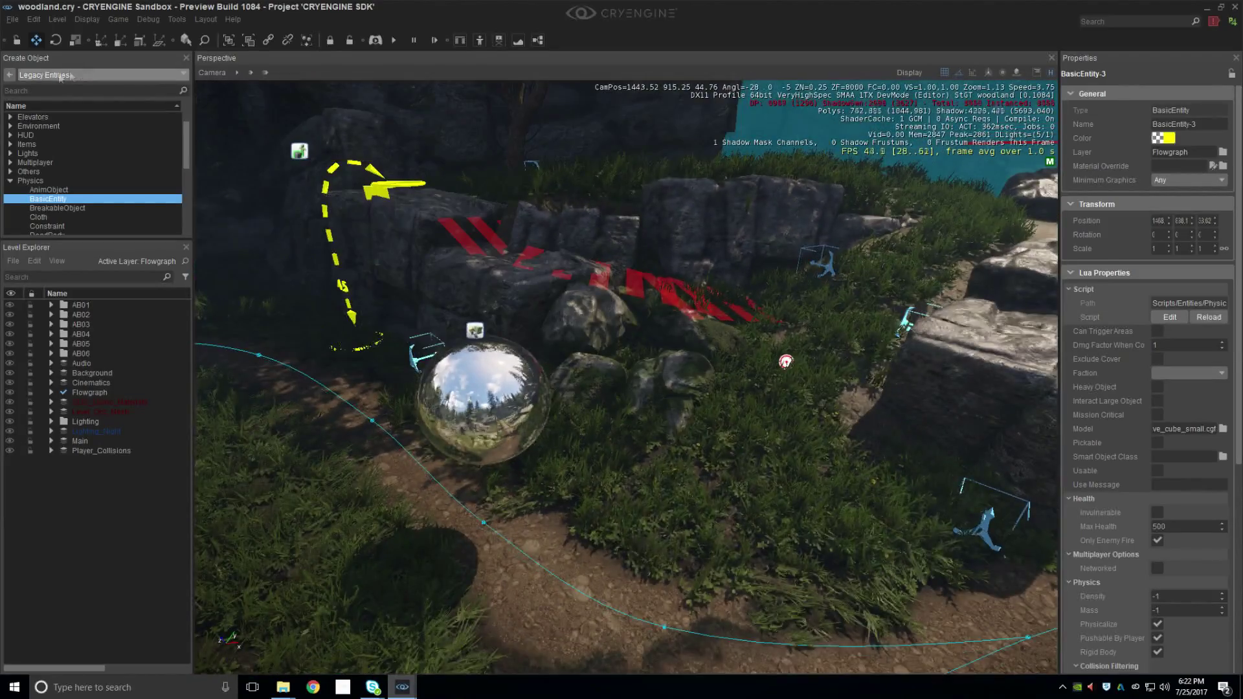
pyautogui.click(9, 74)
pyautogui.click(143, 80)
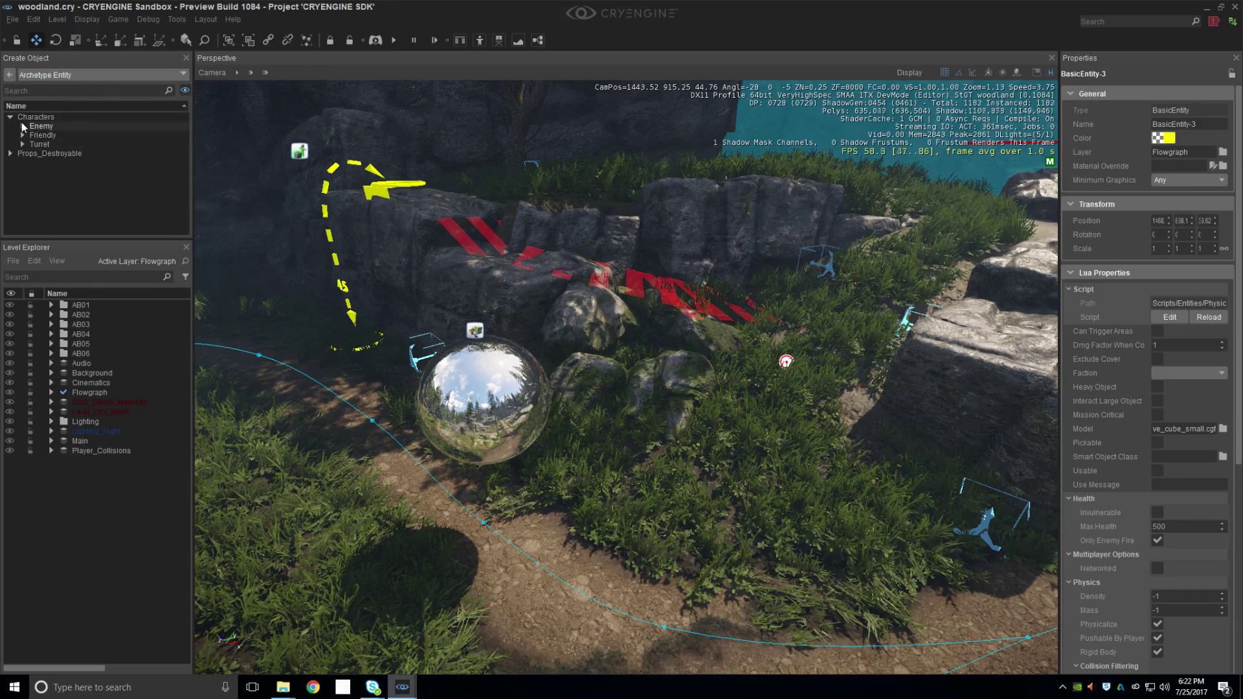
pyautogui.click(23, 126)
pyautogui.moveTo(62, 135); pyautogui.dragTo(615, 572)
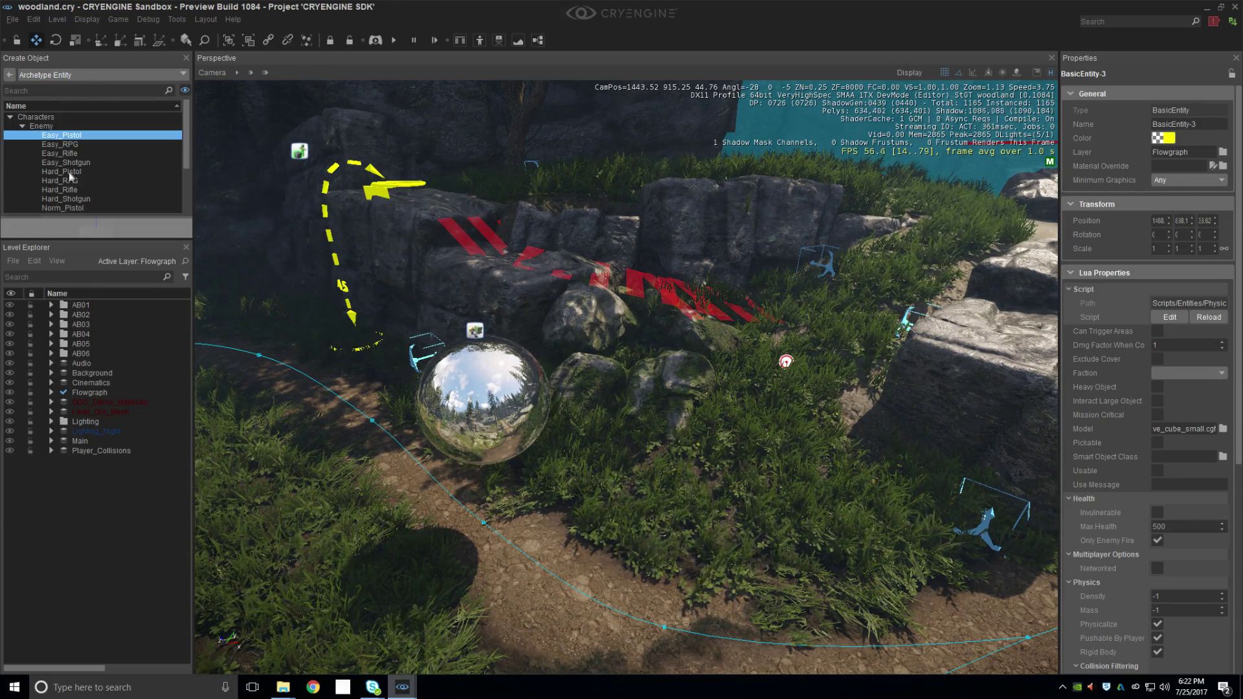
pyautogui.click(593, 592)
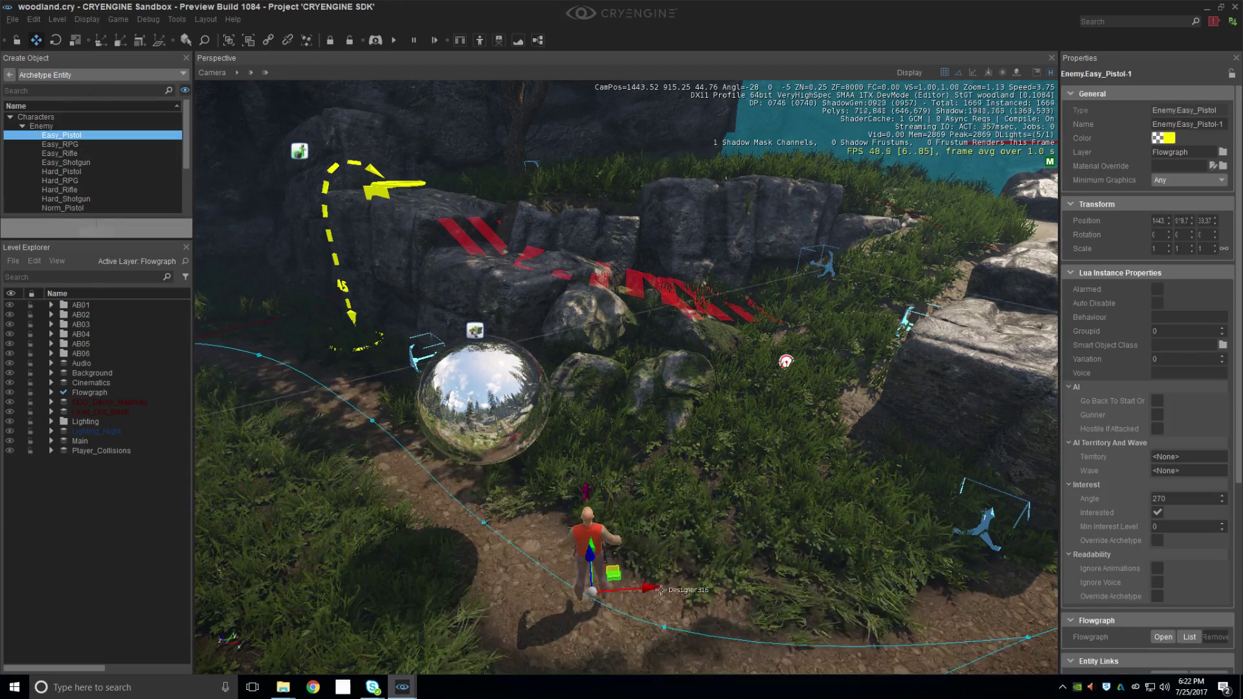
# - Rename the placed enemy Boss_FG_Test and rotate it on the path
pyautogui.moveTo(620, 564); pyautogui.dragTo(612, 582, button='right')
pyautogui.click(626, 560)
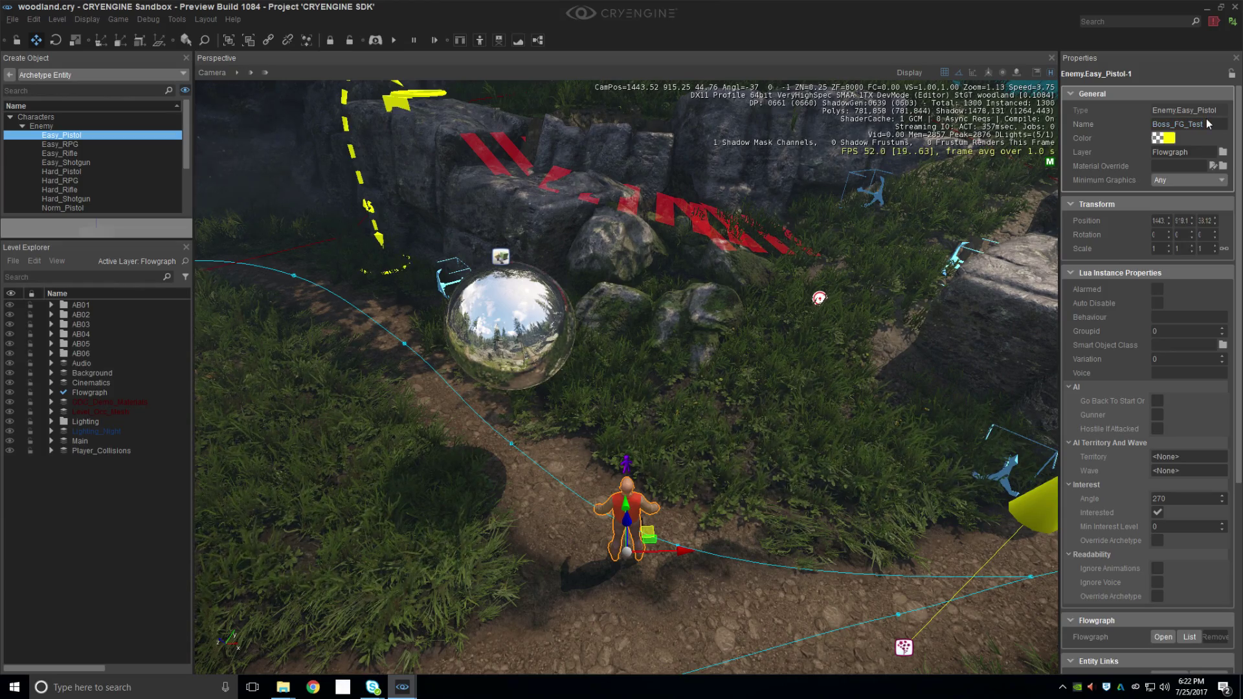
pyautogui.moveTo(693, 448); pyautogui.dragTo(693, 488, button='right')
pyautogui.press('3')
pyautogui.moveTo(665, 498); pyautogui.dragTo(647, 515)
pyautogui.press('1')
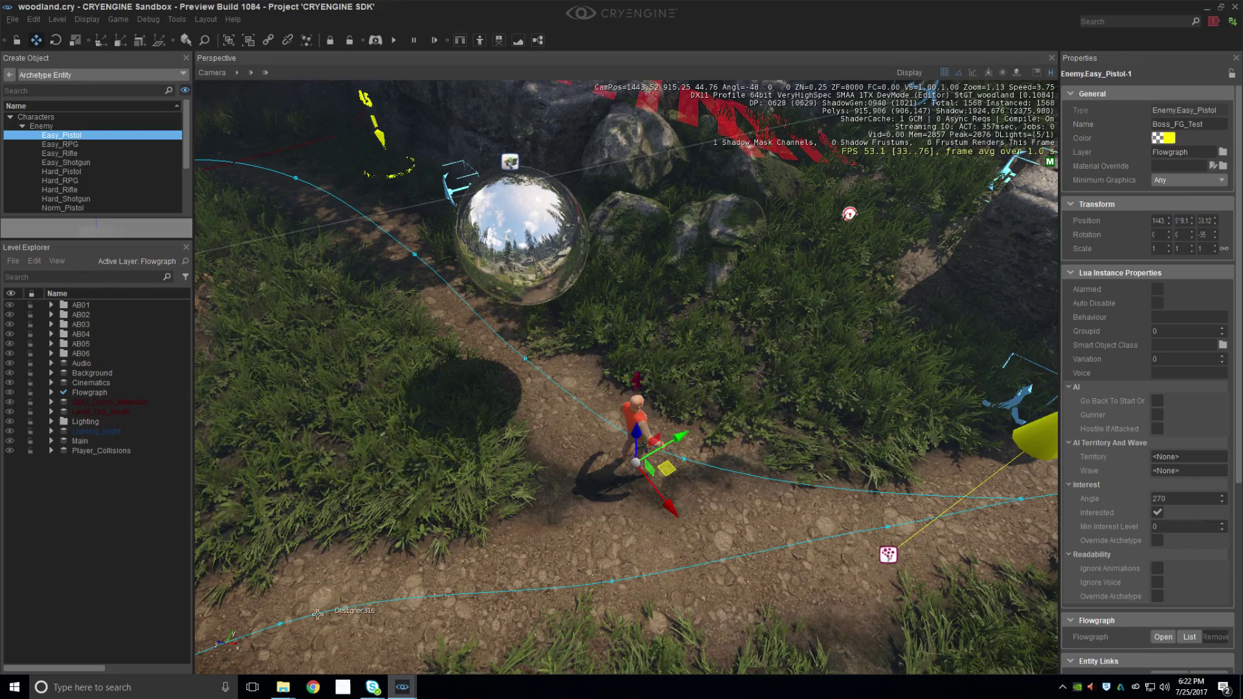
# - Reopen the Flow Graph window, add the selected enemy as an entity node and place it beneath the Game:Start node
pyautogui.moveTo(401, 692)
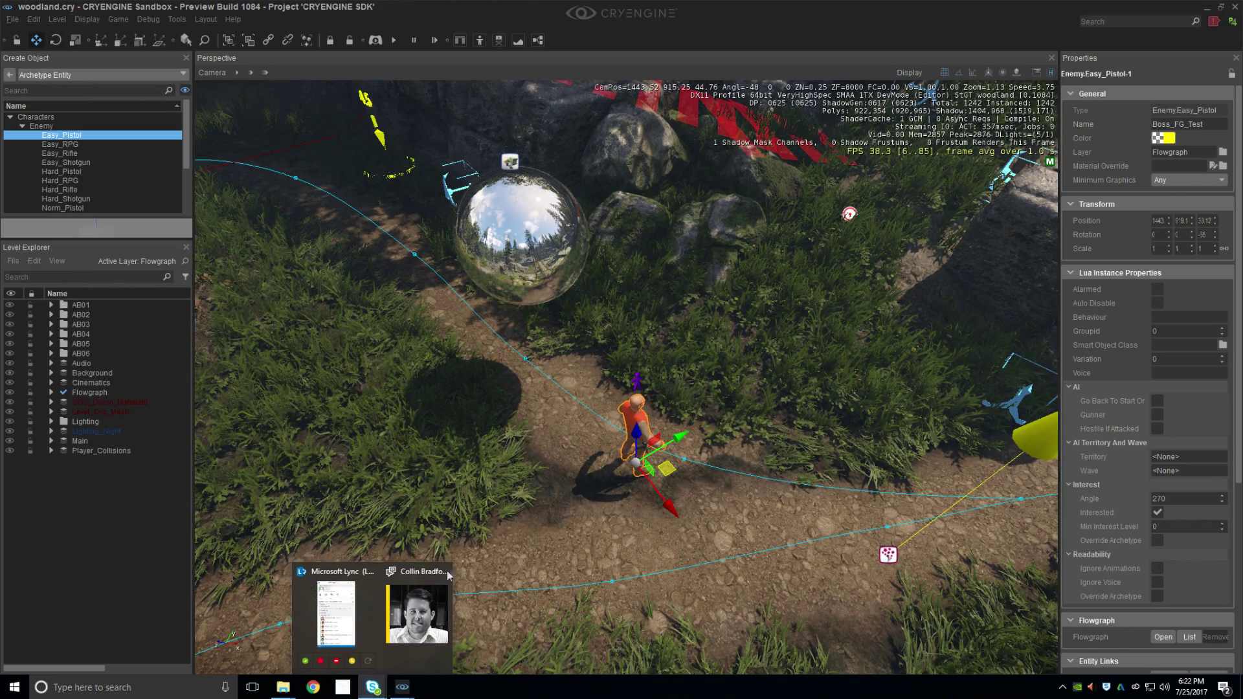
pyautogui.click(407, 571)
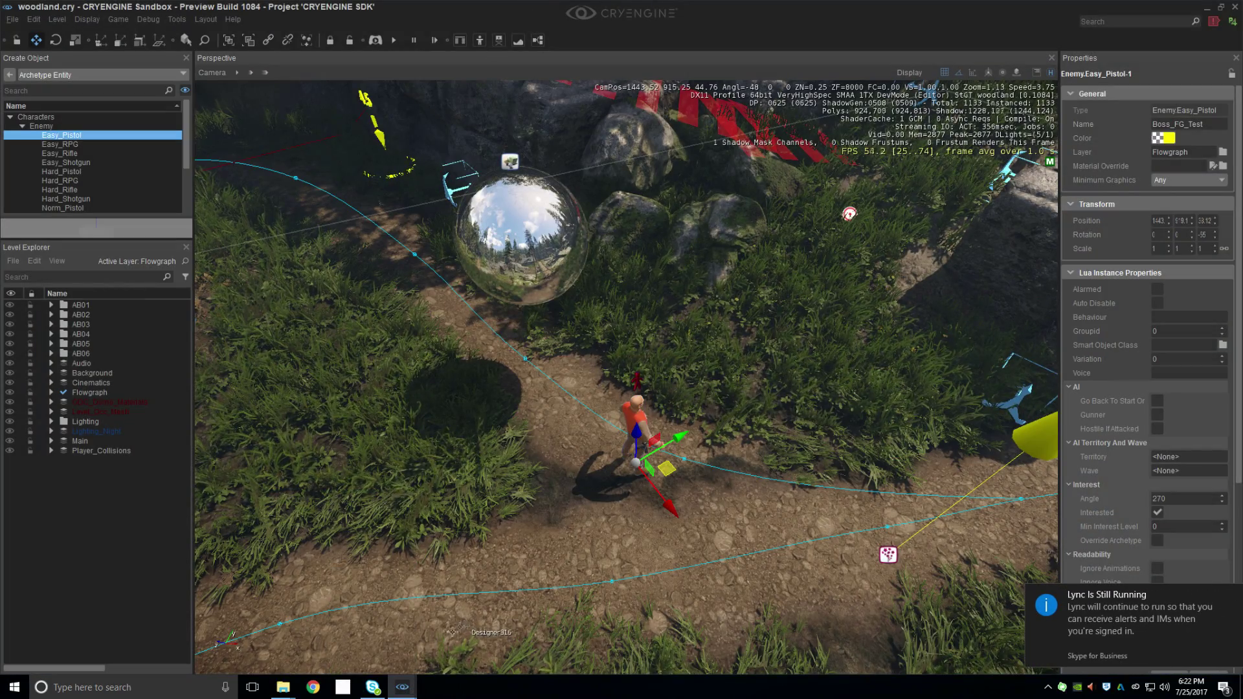
pyautogui.moveTo(402, 688)
pyautogui.click(471, 641)
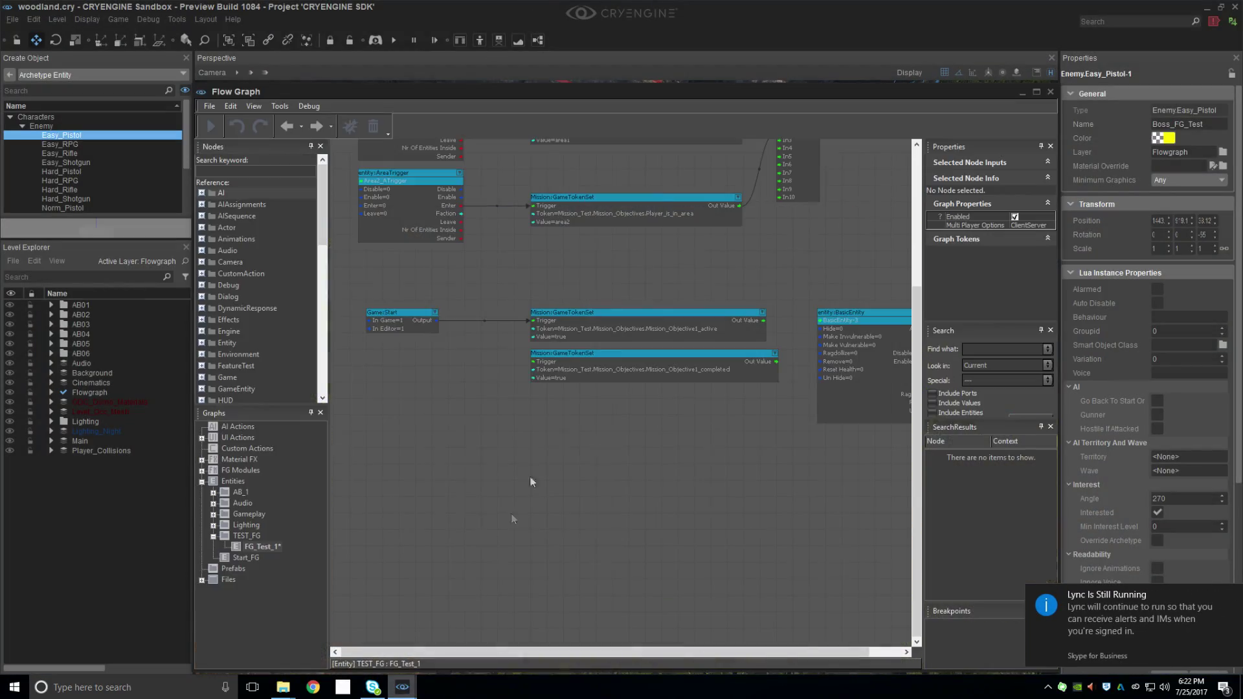
pyautogui.rightClick(540, 418)
pyautogui.click(561, 425)
pyautogui.moveTo(615, 492); pyautogui.dragTo(616, 453)
pyautogui.moveTo(576, 454); pyautogui.dragTo(614, 460, button='right')
pyautogui.moveTo(609, 456); pyautogui.dragTo(483, 410)
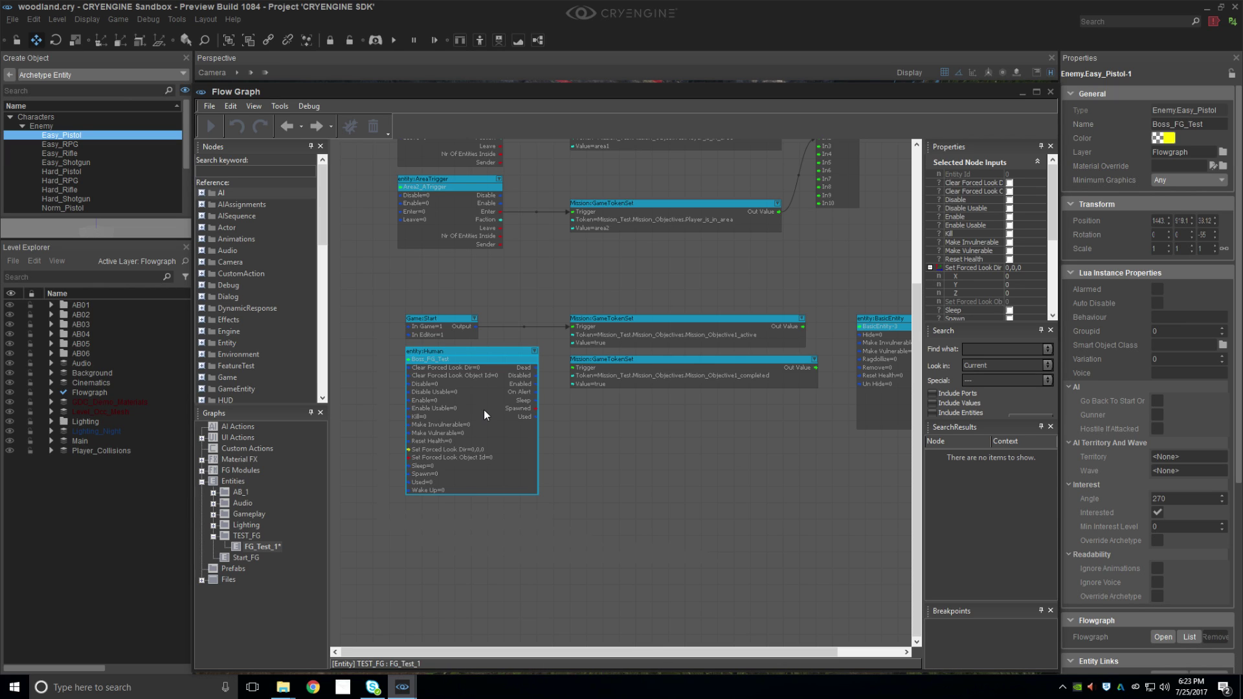
# - Link the Boss_FG_Test node's Dead output to the Trigger of the Mission_Objective1_completed token setter
pyautogui.click(610, 430)
pyautogui.scroll(2, 531, 343)
pyautogui.moveTo(533, 382); pyautogui.dragTo(597, 387)
pyautogui.click(647, 511)
pyautogui.moveTo(653, 522); pyautogui.dragTo(473, 479, button='right')
# - Move the BasicEntity node down into the empty area below the token setters
pyautogui.click(704, 386)
pyautogui.click(594, 507)
pyautogui.scroll(-2, 479, 479)
pyautogui.scroll(-2, 641, 414)
pyautogui.moveTo(718, 384); pyautogui.dragTo(697, 548)
pyautogui.click(647, 492)
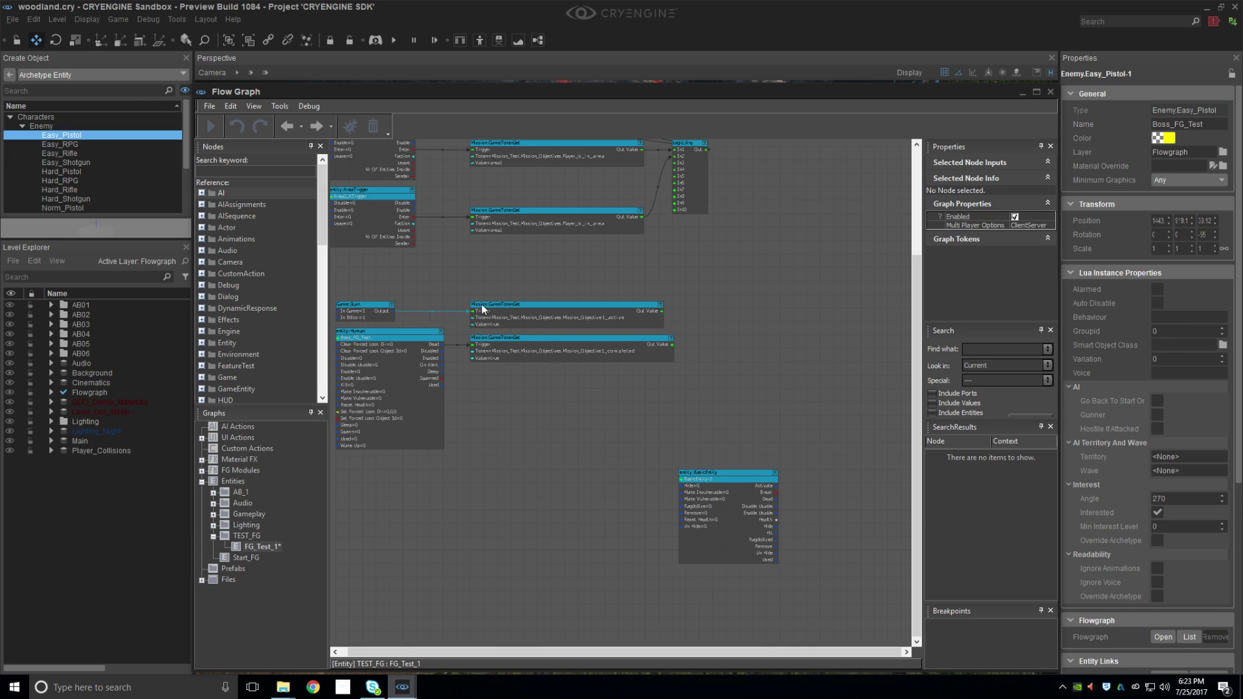
# - Place the BasicEntity node under the Mission_Objective1_completed setter and link the boss's Dead output to its Un Hide input
pyautogui.scroll(2, 519, 398)
pyautogui.rightClick(487, 376)
pyautogui.moveTo(560, 385)
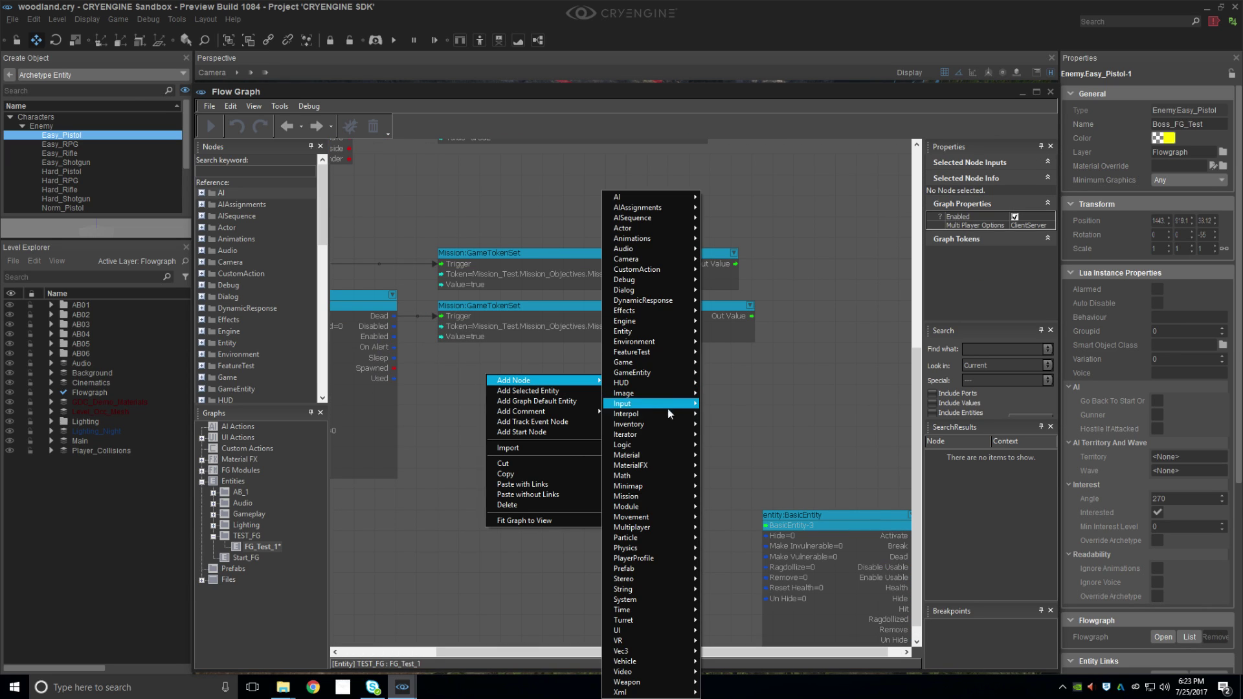
pyautogui.click(820, 604)
pyautogui.moveTo(820, 604); pyautogui.dragTo(484, 475)
pyautogui.click(422, 383)
pyautogui.click(479, 517)
pyautogui.moveTo(496, 523); pyautogui.dragTo(587, 515, button='right')
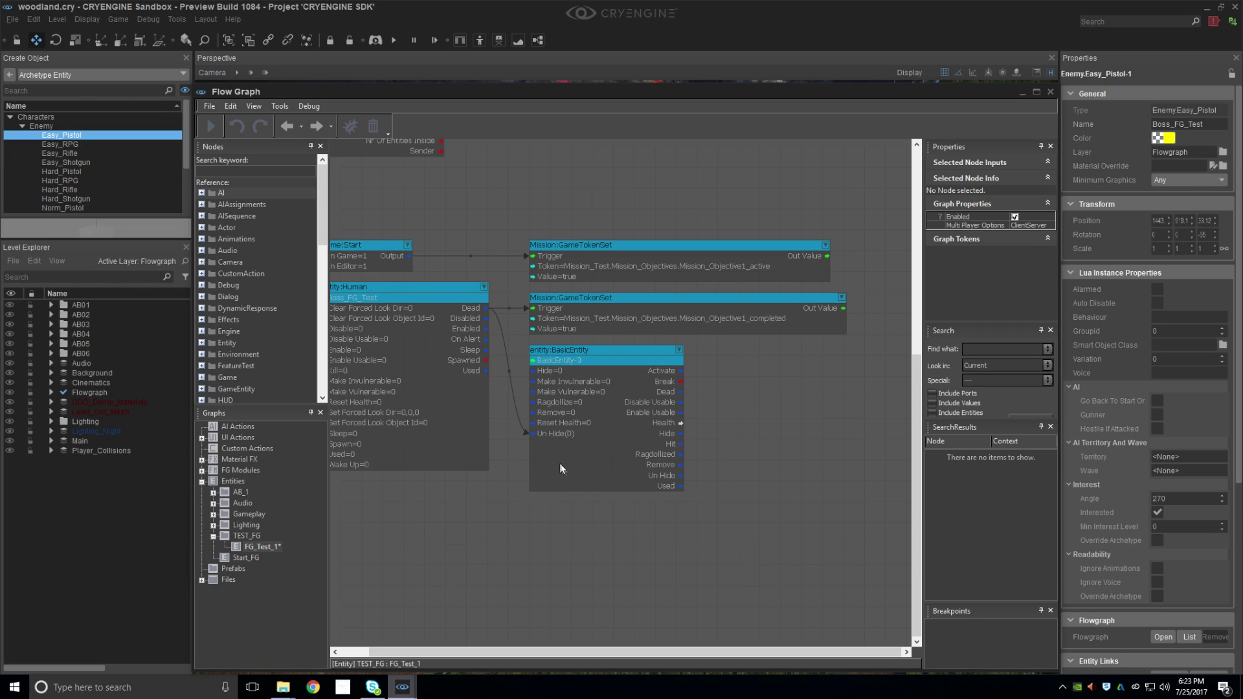
pyautogui.moveTo(488, 517); pyautogui.dragTo(508, 539, button='right')
pyautogui.moveTo(448, 379); pyautogui.dragTo(435, 490, button='right')
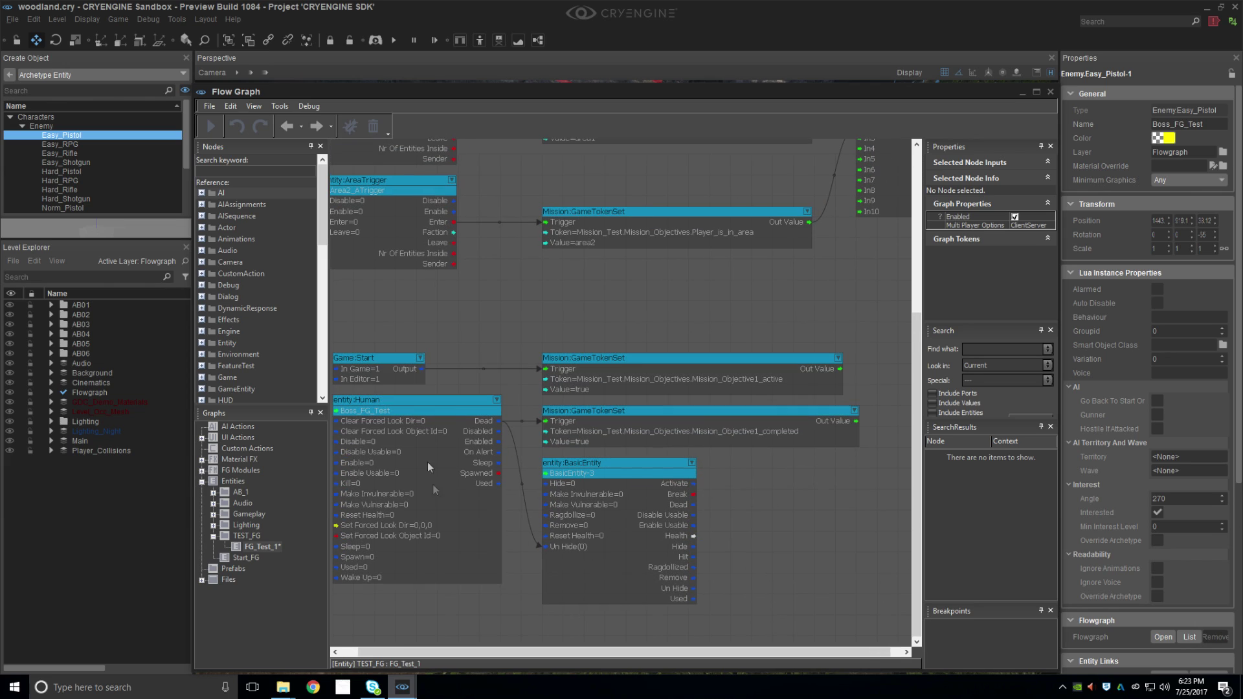
pyautogui.moveTo(589, 544); pyautogui.dragTo(561, 504, button='right')
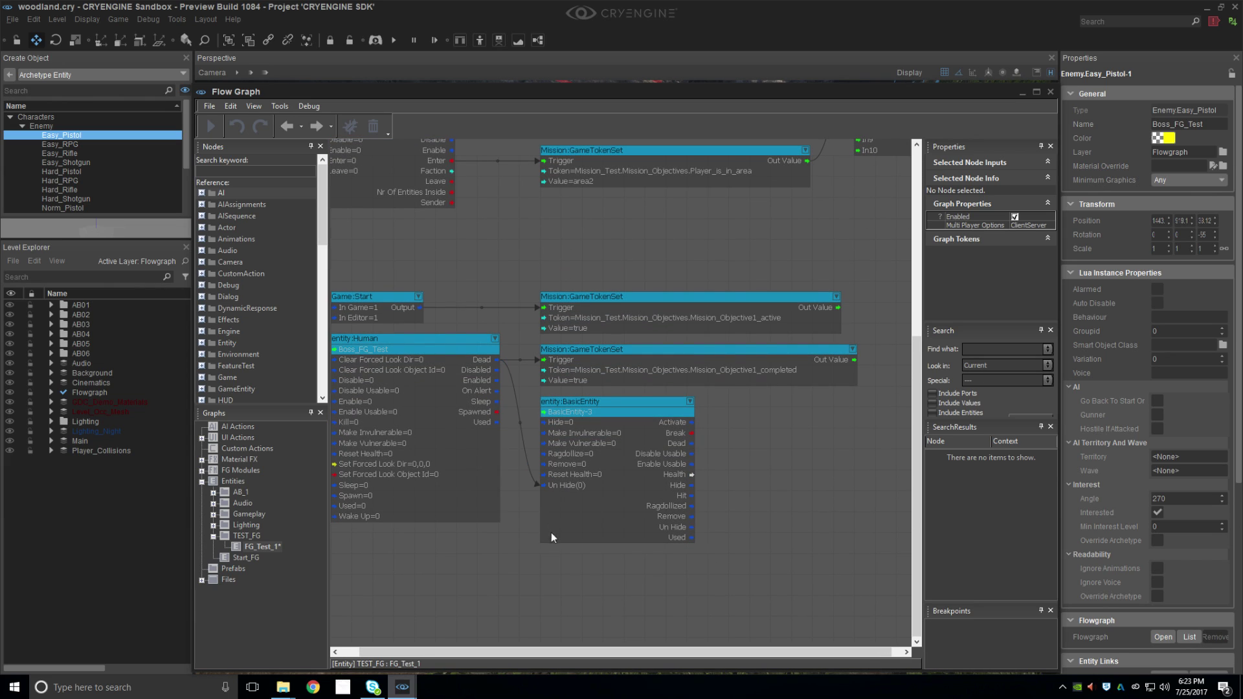
# - Remove the link between the boss's Dead output and the BasicEntity node's Un Hide input
pyautogui.moveTo(561, 487); pyautogui.dragTo(493, 541)
pyautogui.click(525, 528)
pyautogui.moveTo(530, 606); pyautogui.dragTo(523, 509, button='right')
pyautogui.scroll(-2, 537, 466)
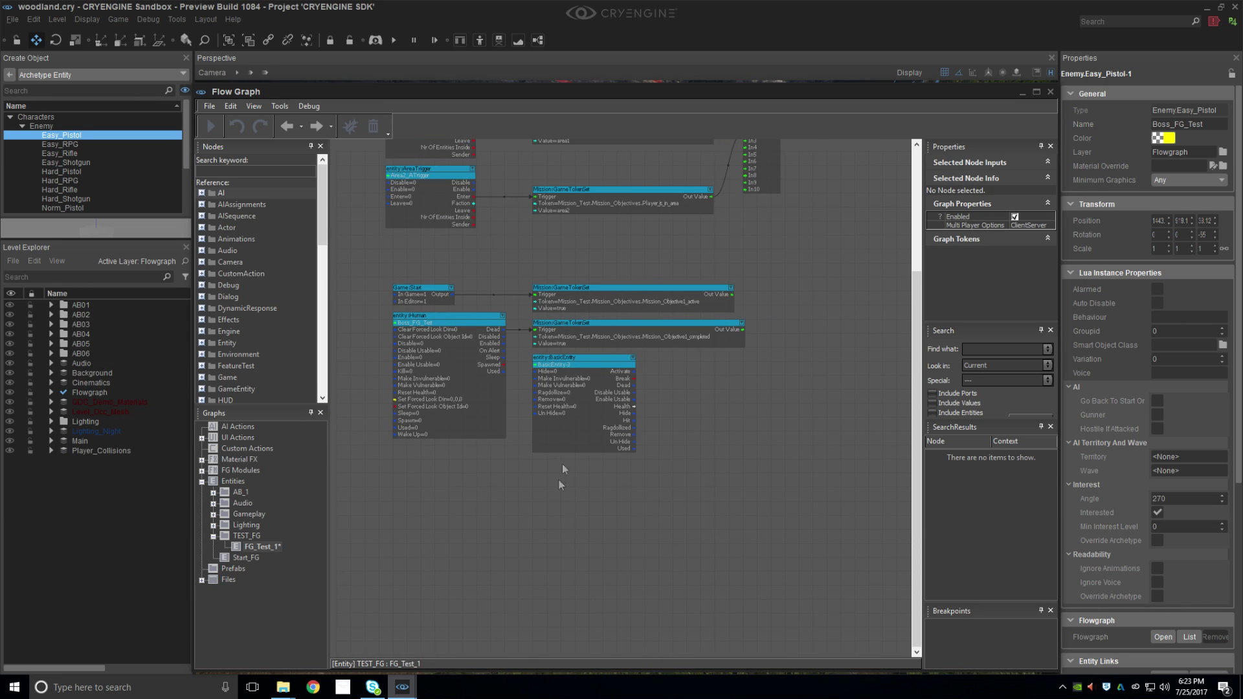
# - Move the BasicEntity node away from the token setters, down into free space on their far side
pyautogui.scroll(1, 565, 442)
pyautogui.moveTo(565, 442); pyautogui.dragTo(766, 536)
pyautogui.click(567, 489)
# - Add a Mission:GameToken node beneath the Boss_FG_Test node
pyautogui.moveTo(566, 485); pyautogui.dragTo(550, 599, button='right')
pyautogui.moveTo(568, 531); pyautogui.dragTo(576, 486, button='right')
pyautogui.moveTo(489, 550); pyautogui.dragTo(534, 542, button='right')
pyautogui.rightClick(465, 529)
pyautogui.moveTo(535, 536)
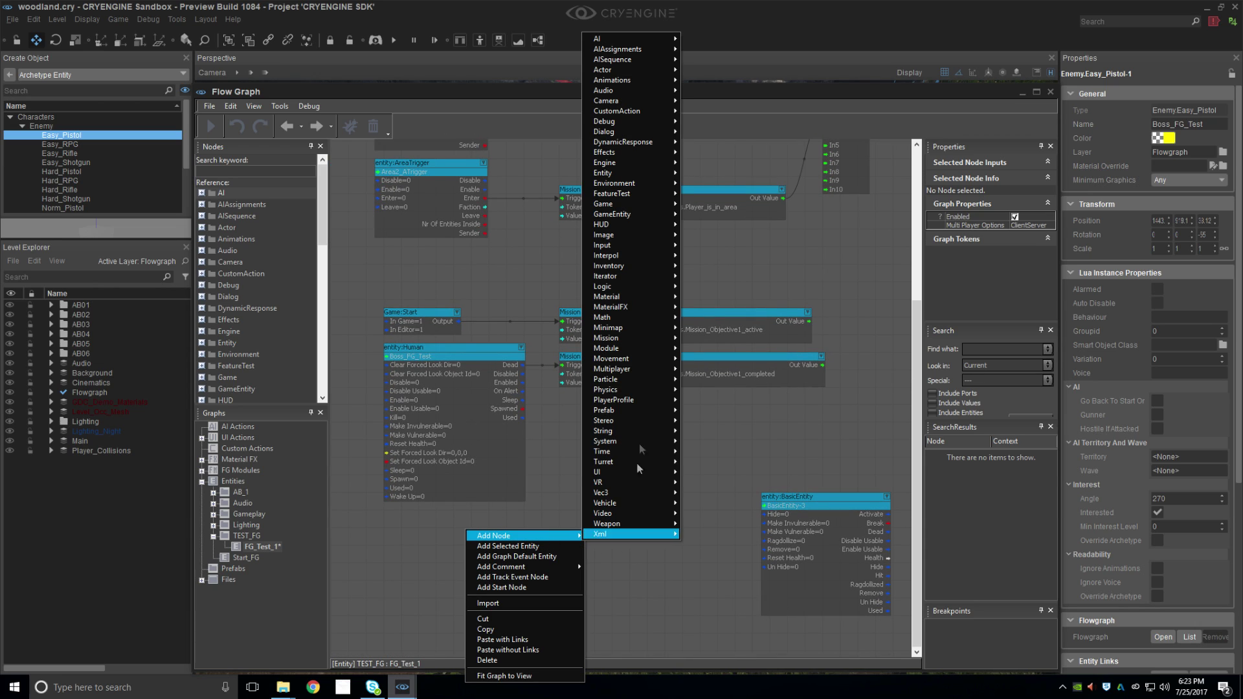
pyautogui.moveTo(627, 341)
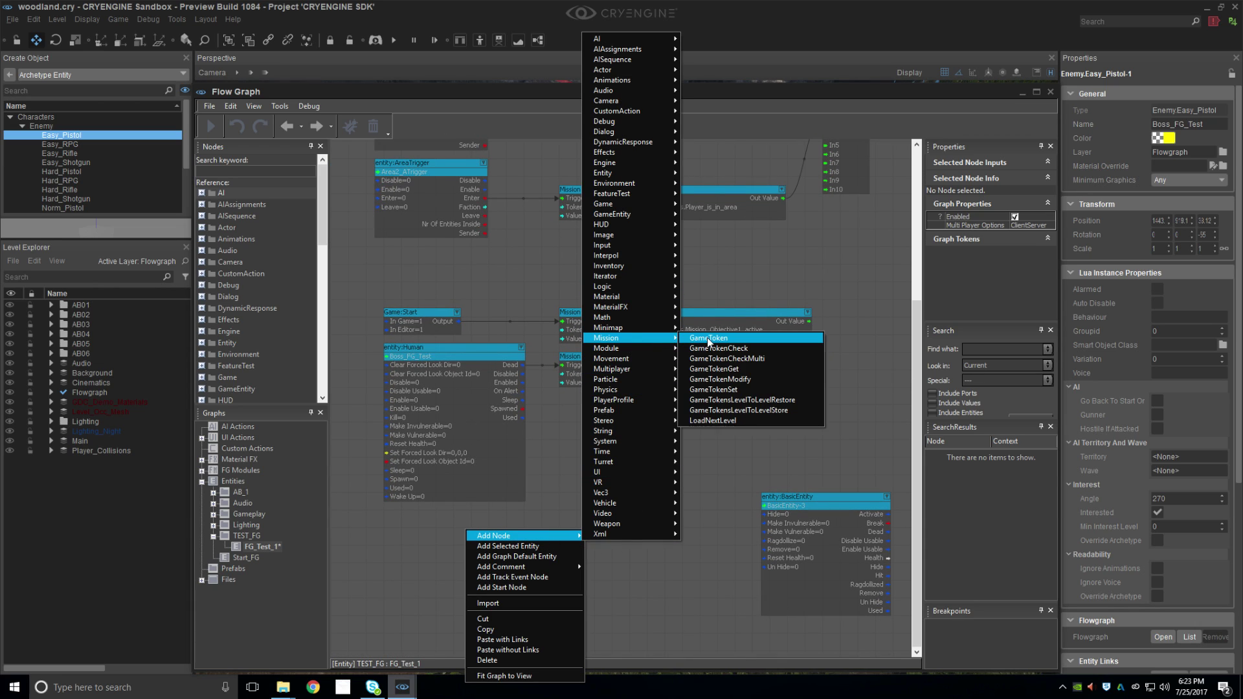
pyautogui.click(709, 338)
# - Set the GameToken node's Token to Mission_Test.Mission_Objectives.Player_is_in_area and Compare To to area2, and align it under the boss node
pyautogui.doubleClick(718, 165)
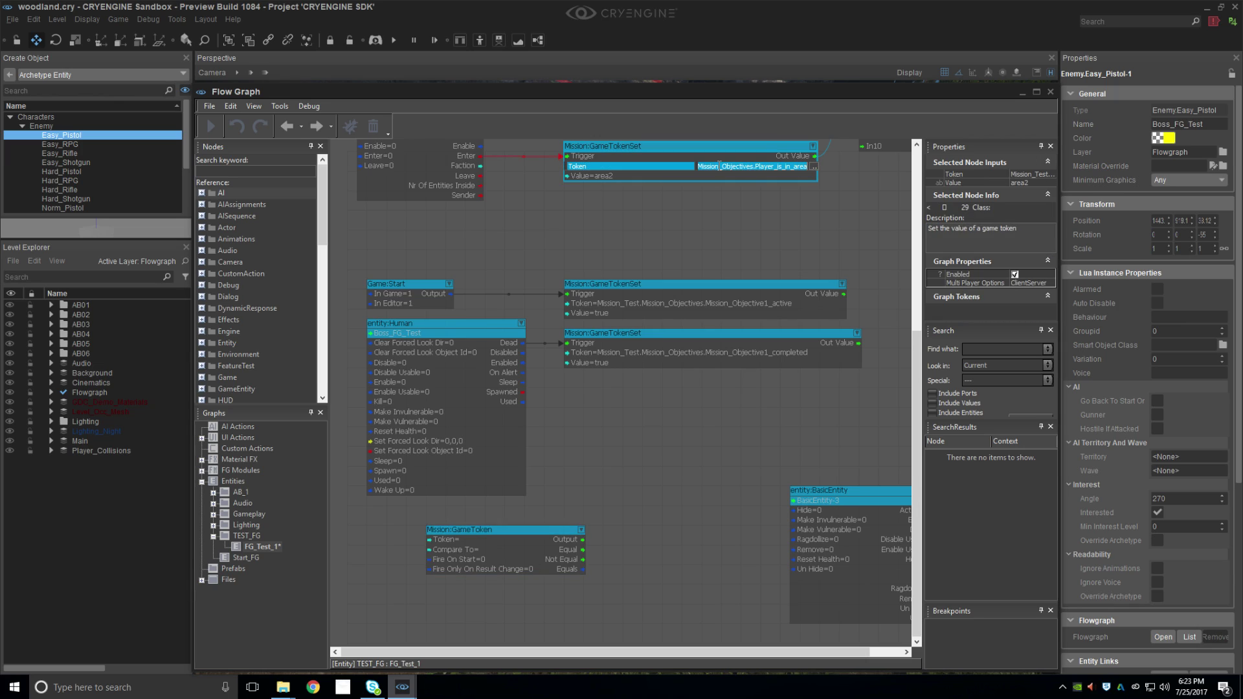
pyautogui.doubleClick(457, 539)
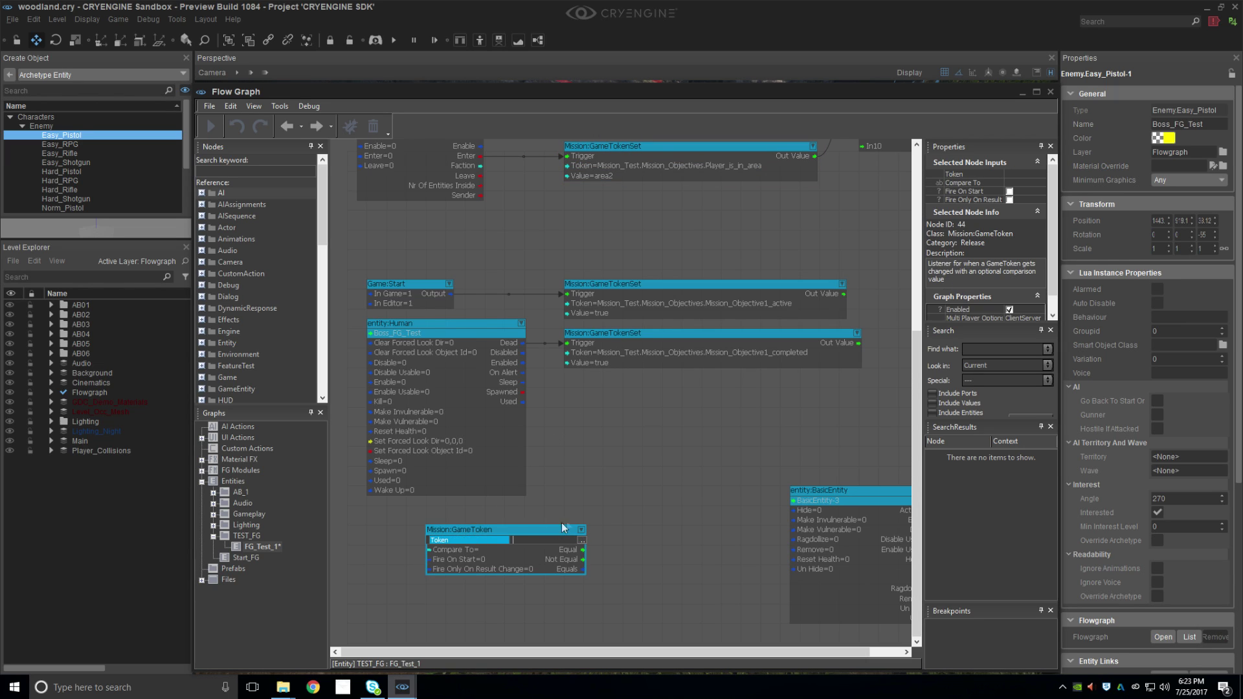
pyautogui.hotkey('ctrl', 'v')
pyautogui.click(561, 522)
pyautogui.doubleClick(476, 548)
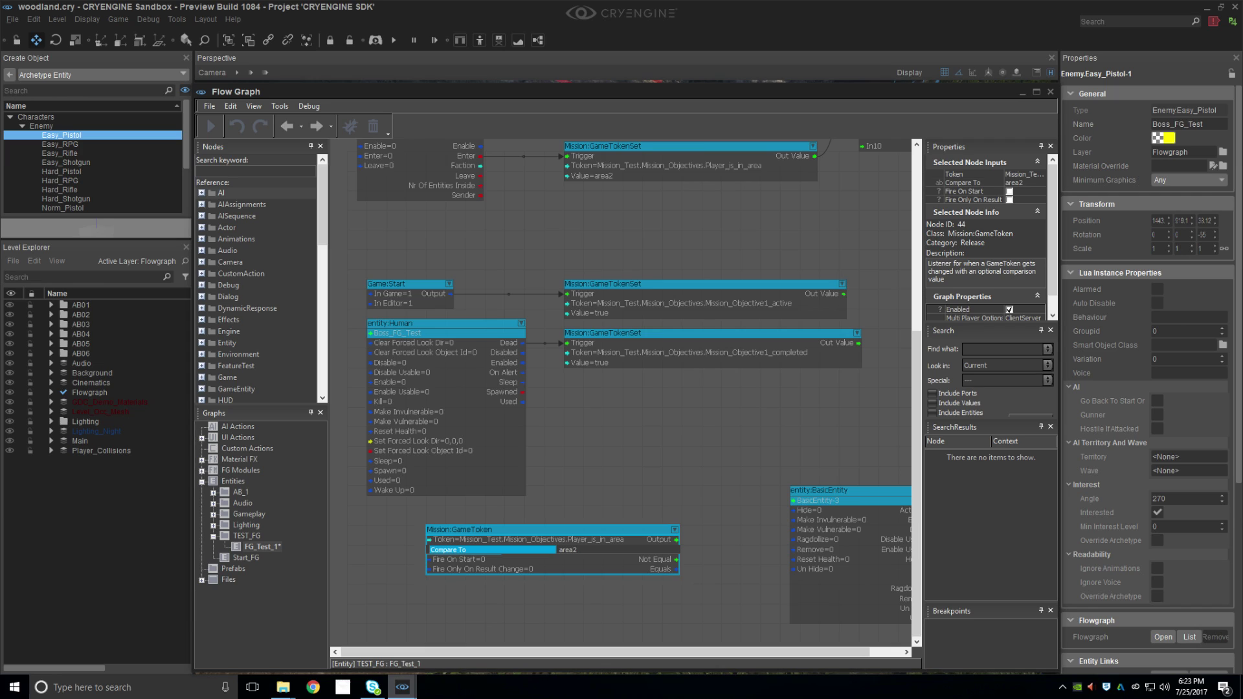
pyautogui.moveTo(581, 558); pyautogui.dragTo(530, 546)
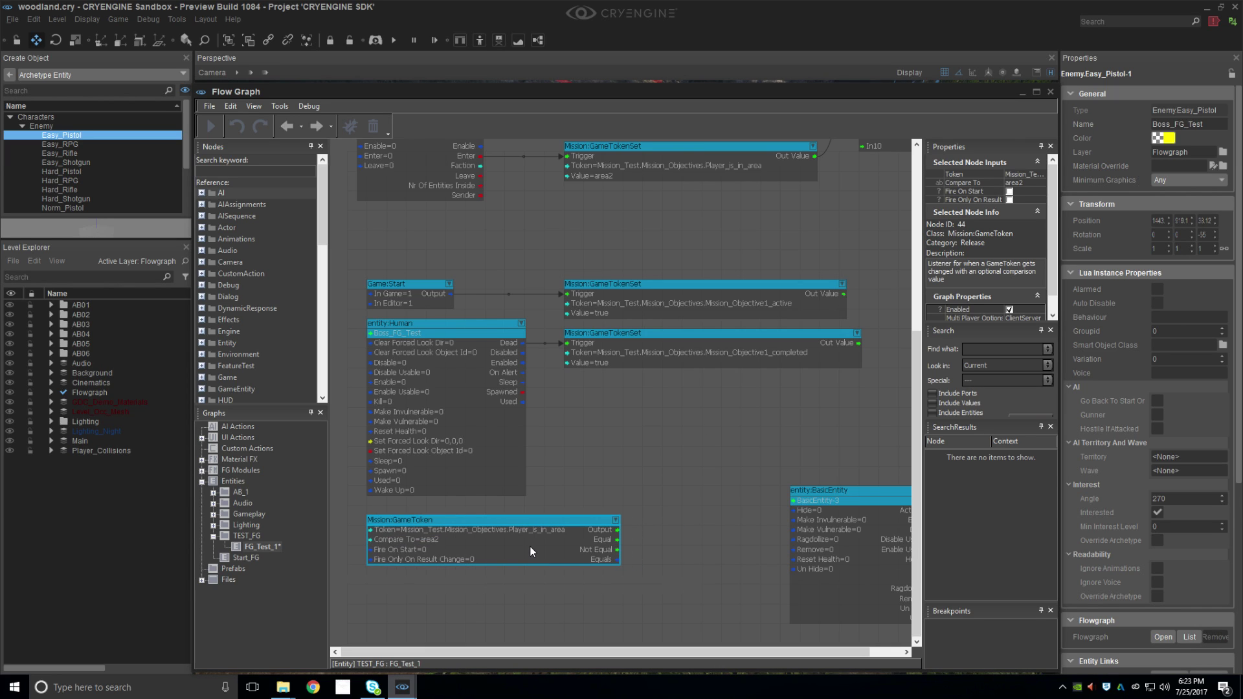
pyautogui.click(661, 473)
# - Add a Mission:GameTokenCheck node beside the GameToken node and link the Equal output to its Trigger
pyautogui.moveTo(661, 479); pyautogui.dragTo(647, 481, button='right')
pyautogui.moveTo(743, 488)
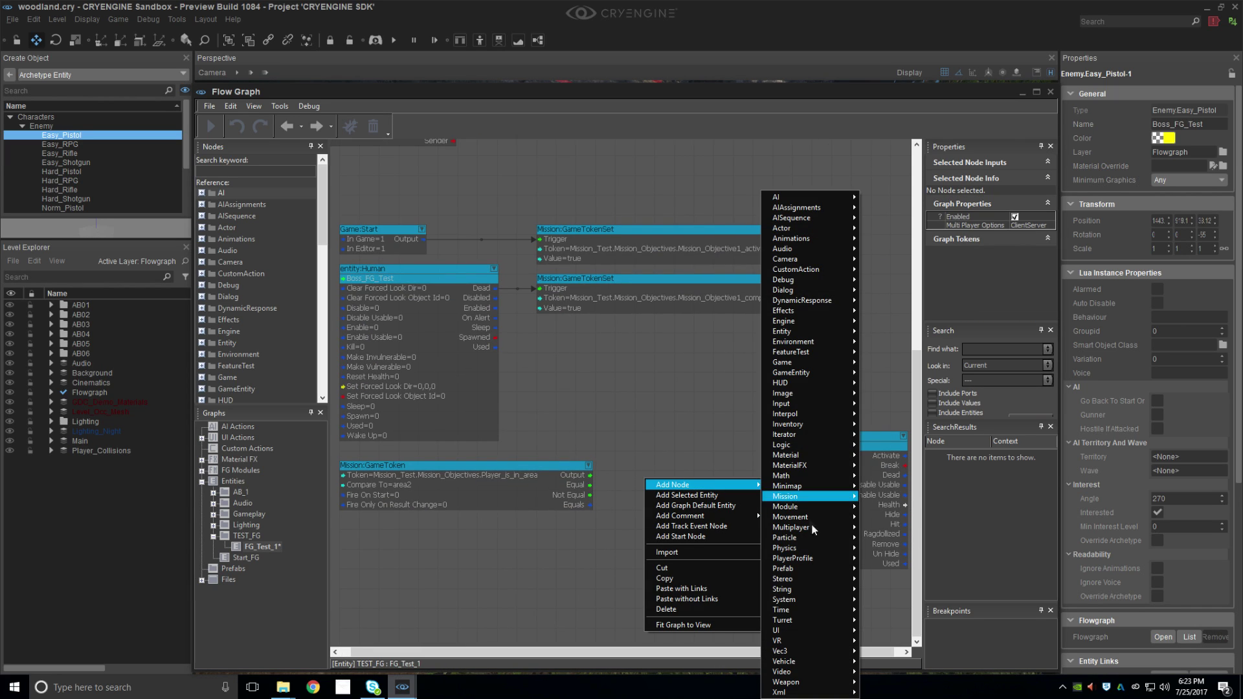
pyautogui.moveTo(807, 495)
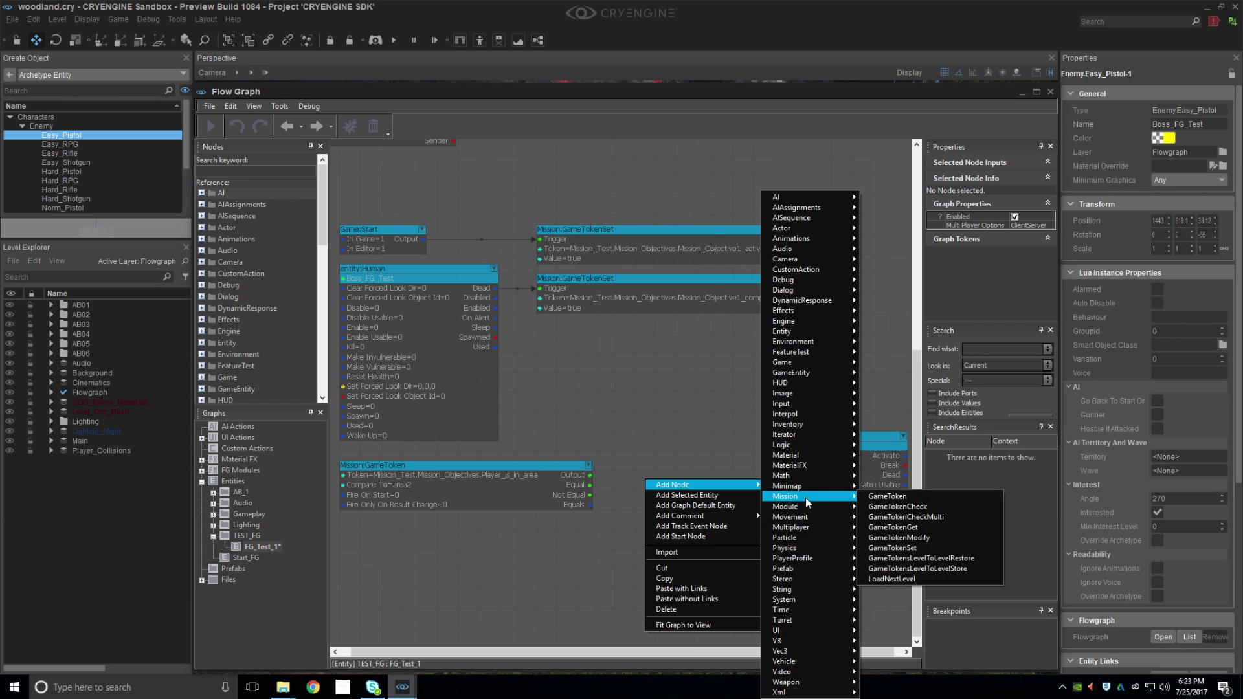
pyautogui.click(895, 508)
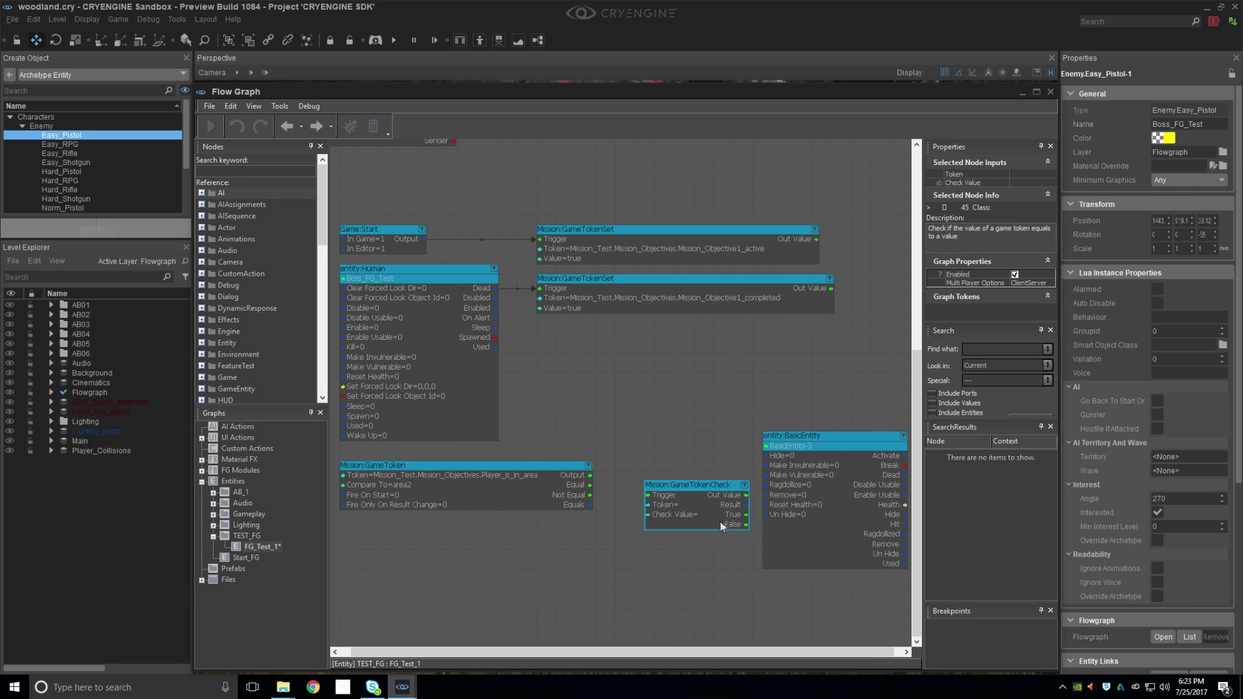
pyautogui.moveTo(589, 484); pyautogui.dragTo(637, 481)
pyautogui.click(661, 505)
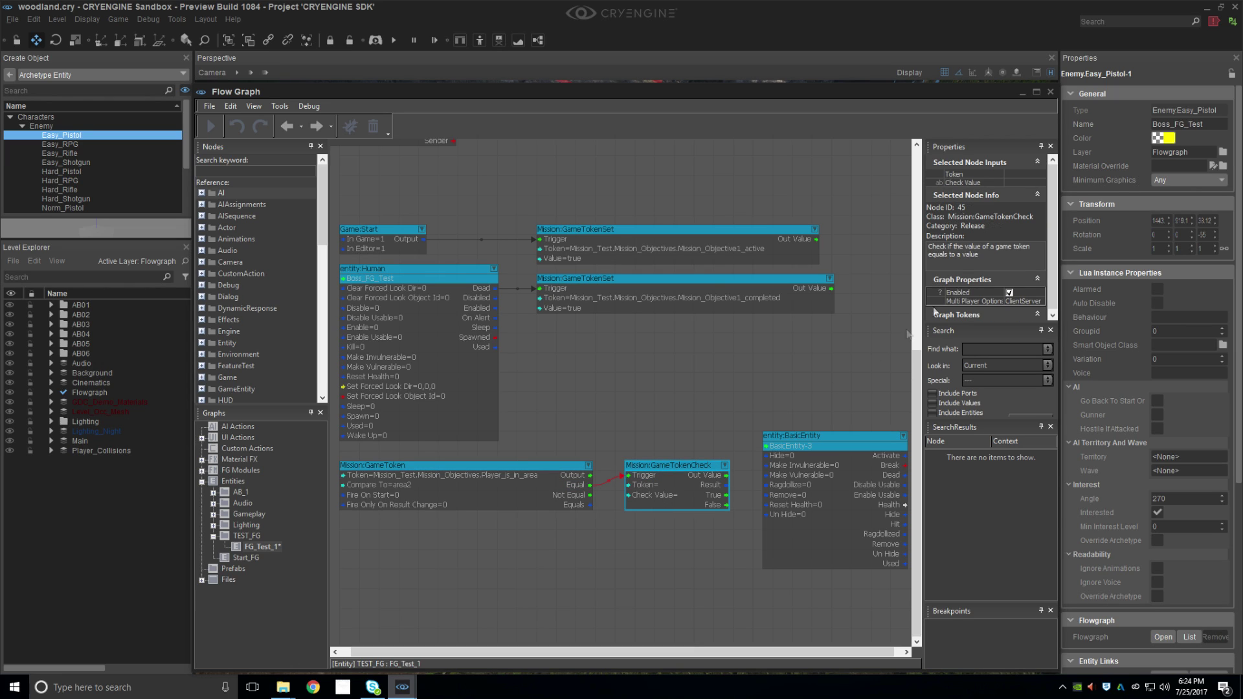
# - Set the GameTokenCheck node's Token to Mission_Objective1_completed and its Check Value to true, moving the BasicEntity node aside
pyautogui.click(1040, 174)
pyautogui.click(563, 307)
pyautogui.click(574, 317)
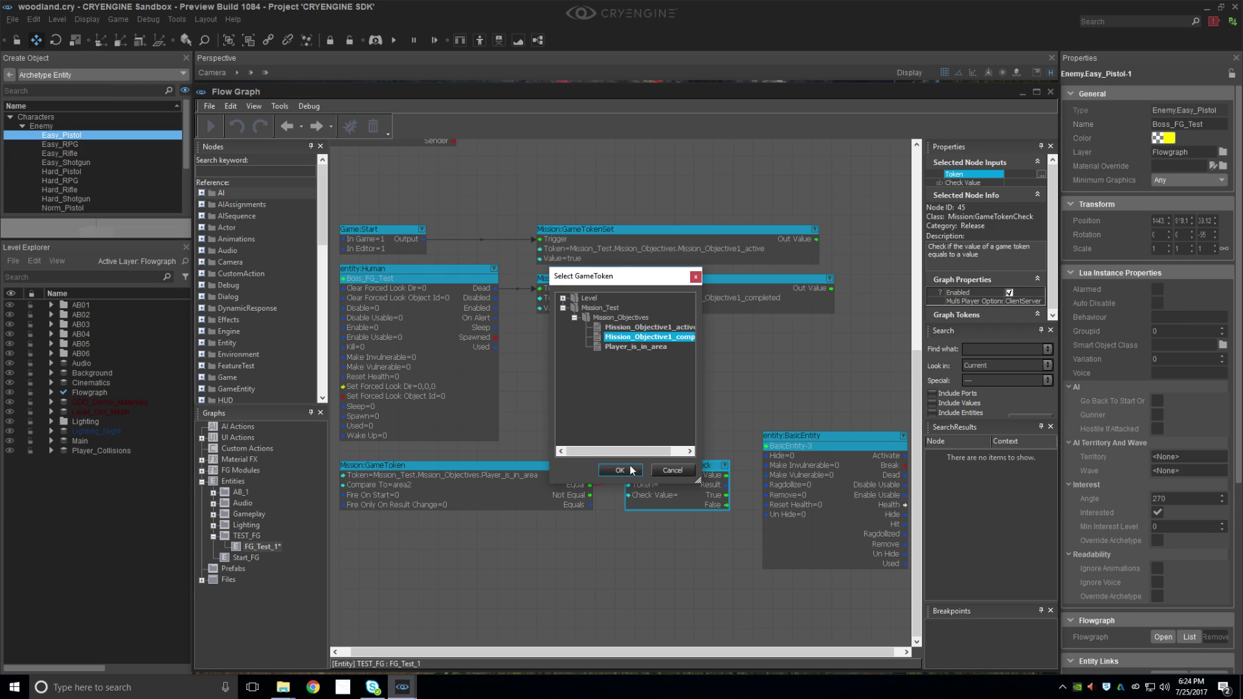
pyautogui.click(619, 470)
pyautogui.moveTo(833, 522); pyautogui.dragTo(843, 521)
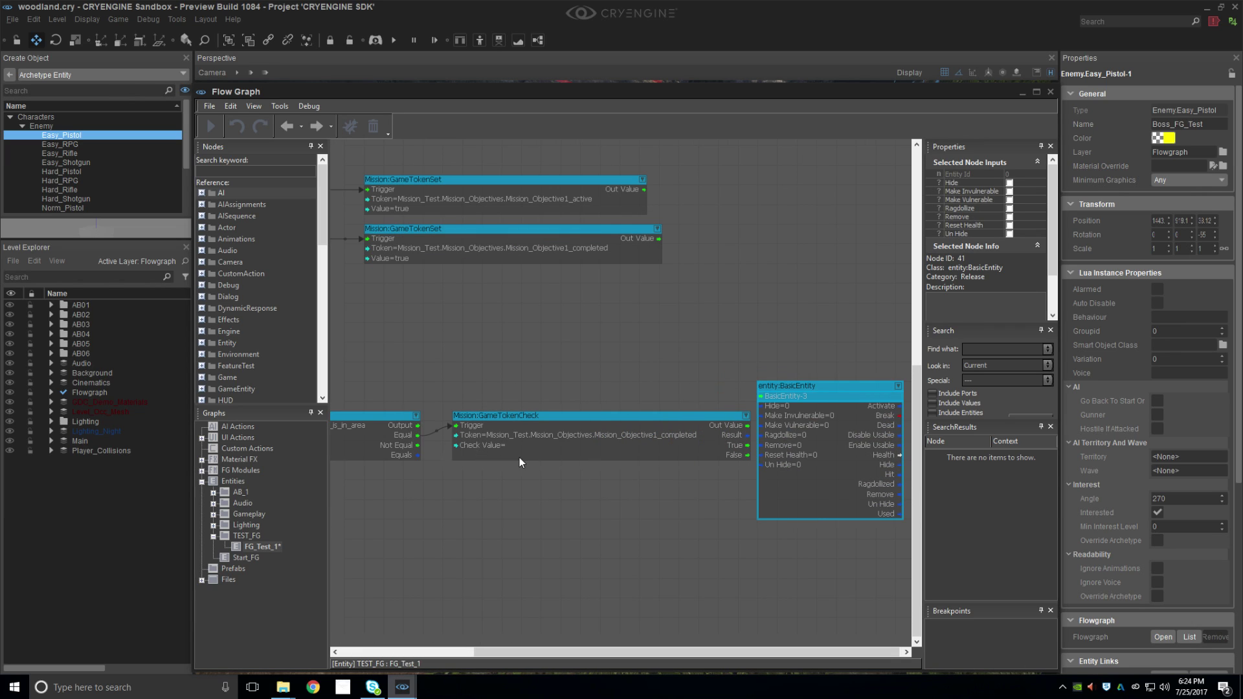
pyautogui.click(510, 444)
pyautogui.doubleClick(506, 444)
pyautogui.write('true')
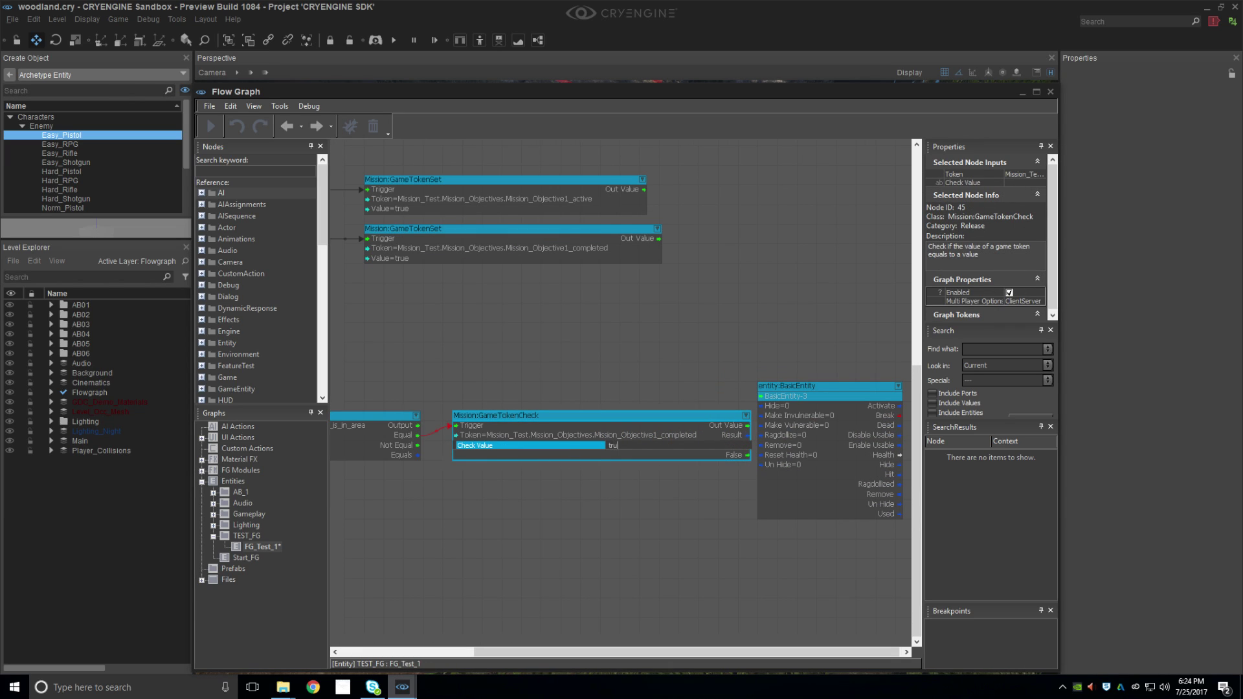
pyautogui.click(580, 481)
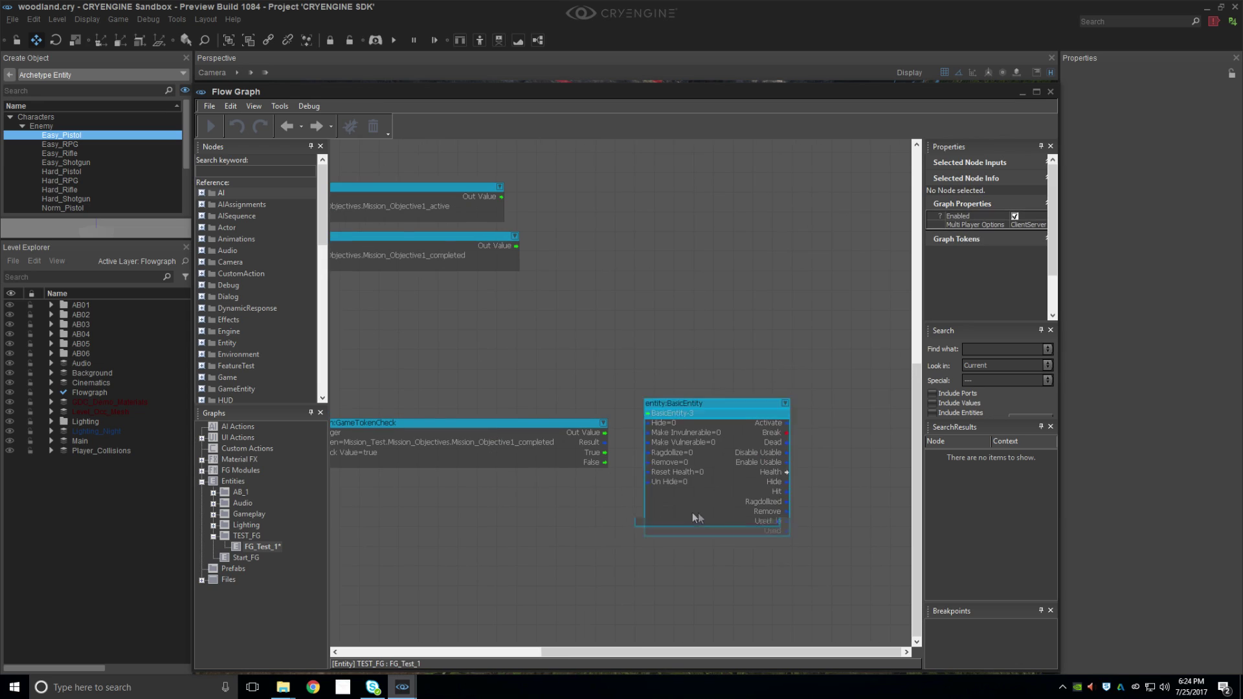
# - Link the GameTokenCheck node's True output to the BasicEntity's Un Hide input and its False output to Hide
pyautogui.moveTo(611, 453); pyautogui.dragTo(661, 453)
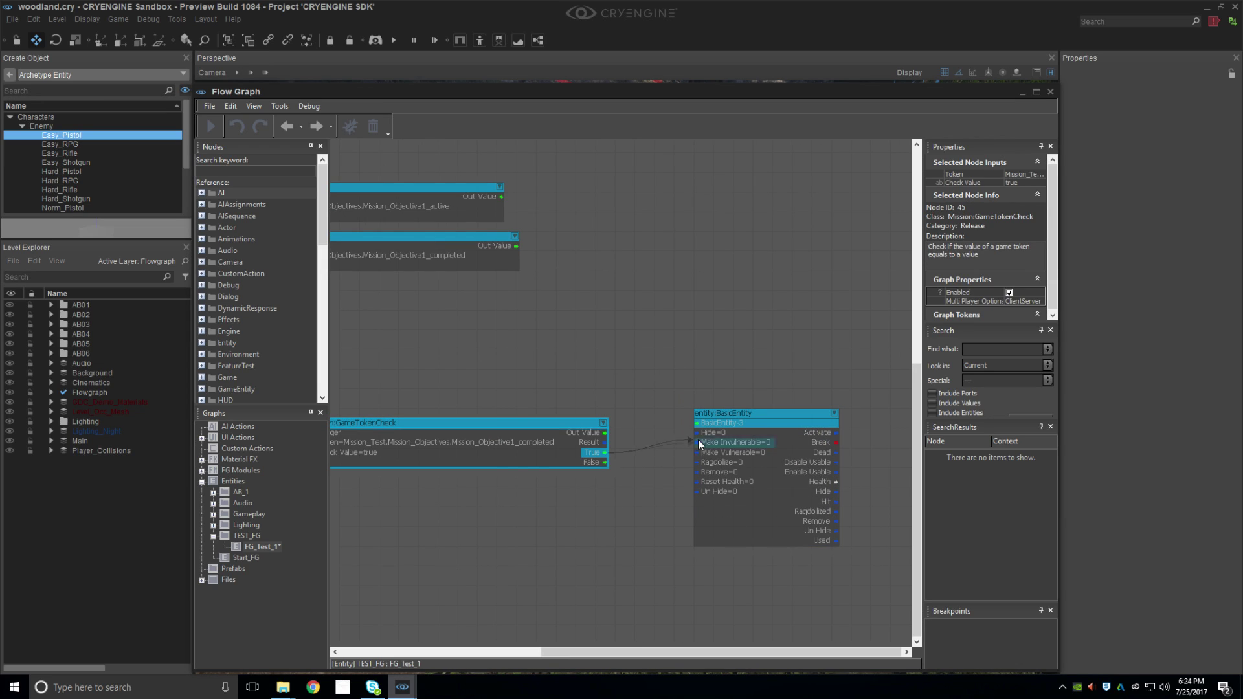
pyautogui.moveTo(710, 491); pyautogui.dragTo(710, 491)
pyautogui.moveTo(605, 462); pyautogui.dragTo(697, 433)
pyautogui.moveTo(732, 525); pyautogui.dragTo(722, 525)
pyautogui.click(612, 555)
# - Tidy the new node row by moving the BasicEntity node closer to the GameTokenCheck node
pyautogui.scroll(-2, 742, 523)
pyautogui.moveTo(612, 555); pyautogui.dragTo(646, 484, button='middle')
pyautogui.click(686, 467)
pyautogui.click(635, 494)
pyautogui.moveTo(647, 463); pyautogui.dragTo(655, 463)
pyautogui.click(660, 531)
pyautogui.moveTo(689, 534); pyautogui.dragTo(631, 521, button='middle')
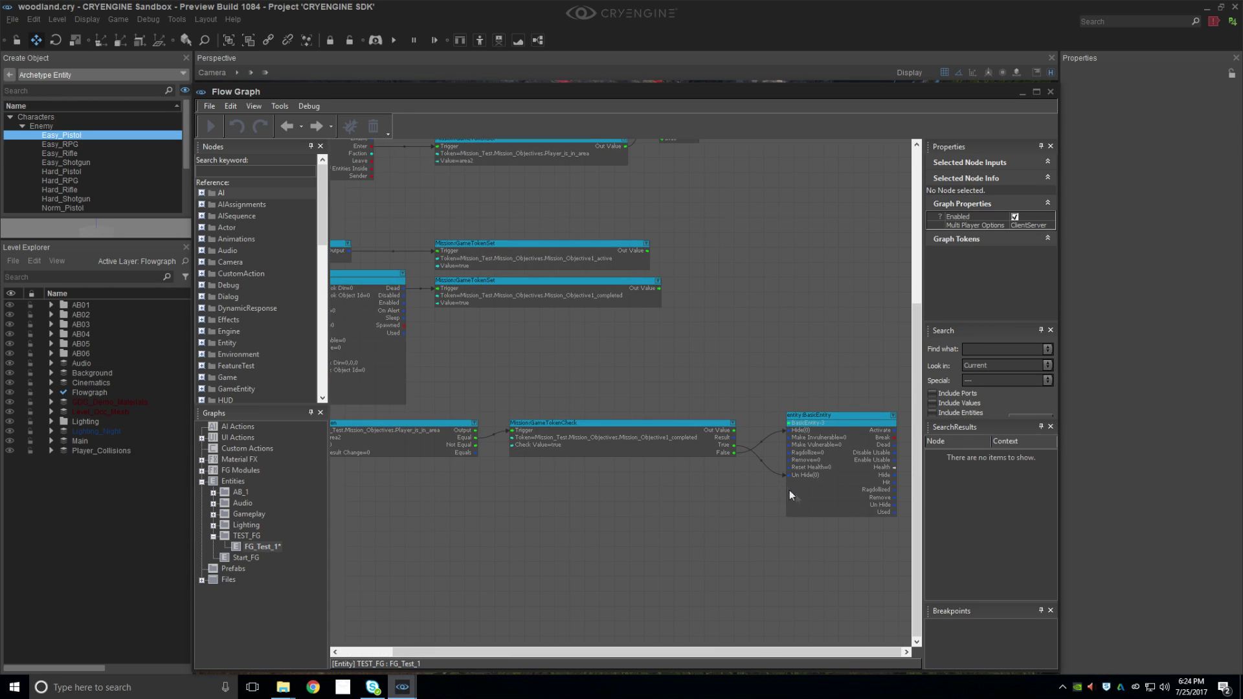
pyautogui.moveTo(817, 497); pyautogui.dragTo(794, 497)
pyautogui.click(803, 522)
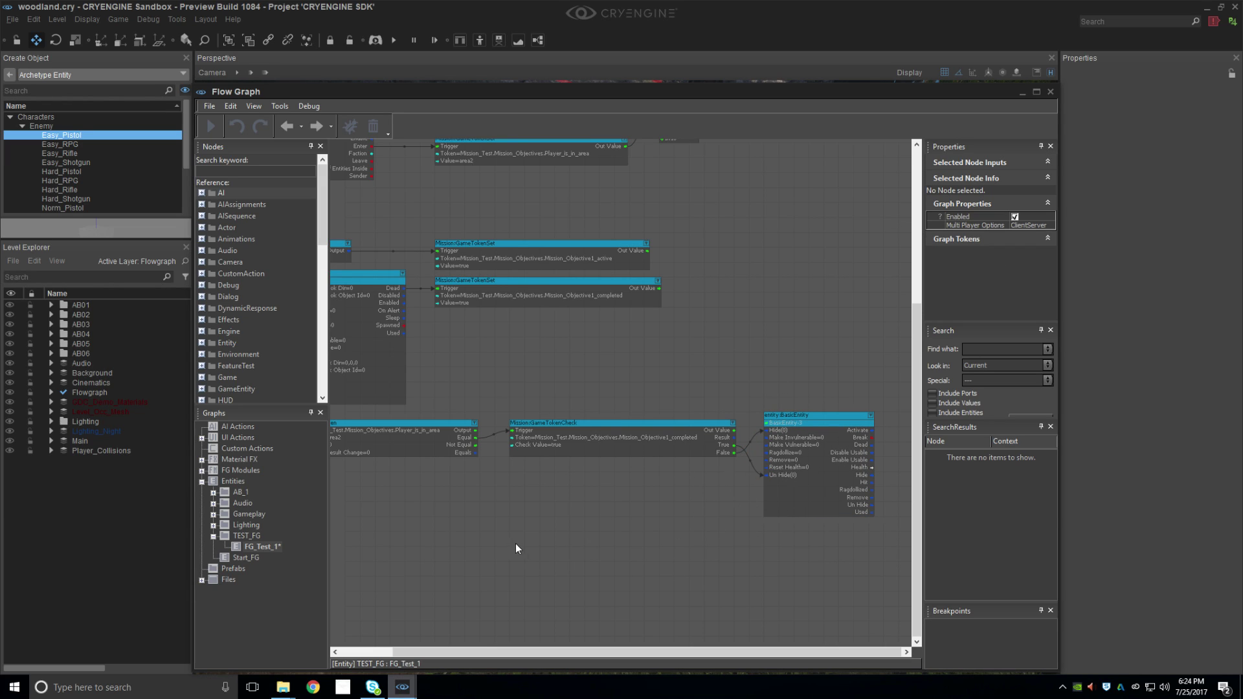
pyautogui.moveTo(516, 543); pyautogui.dragTo(557, 539, button='middle')
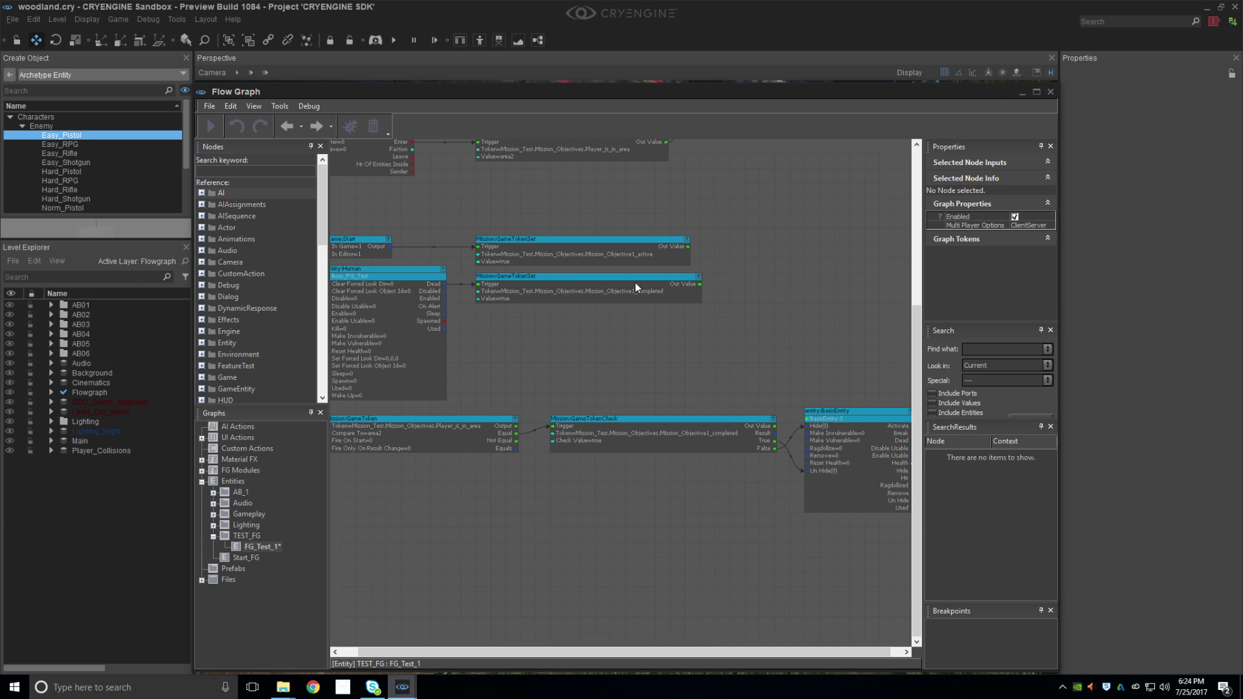
# - Move the Game:Start and Boss_FG_Test nodes with their GameTokenSet nodes slightly upward, away from the GameToken row
pyautogui.moveTo(528, 350); pyautogui.dragTo(621, 395, button='middle')
pyautogui.scroll(3, 523, 297)
pyautogui.scroll(-2, 651, 459)
pyautogui.moveTo(651, 459); pyautogui.dragTo(550, 472, button='middle')
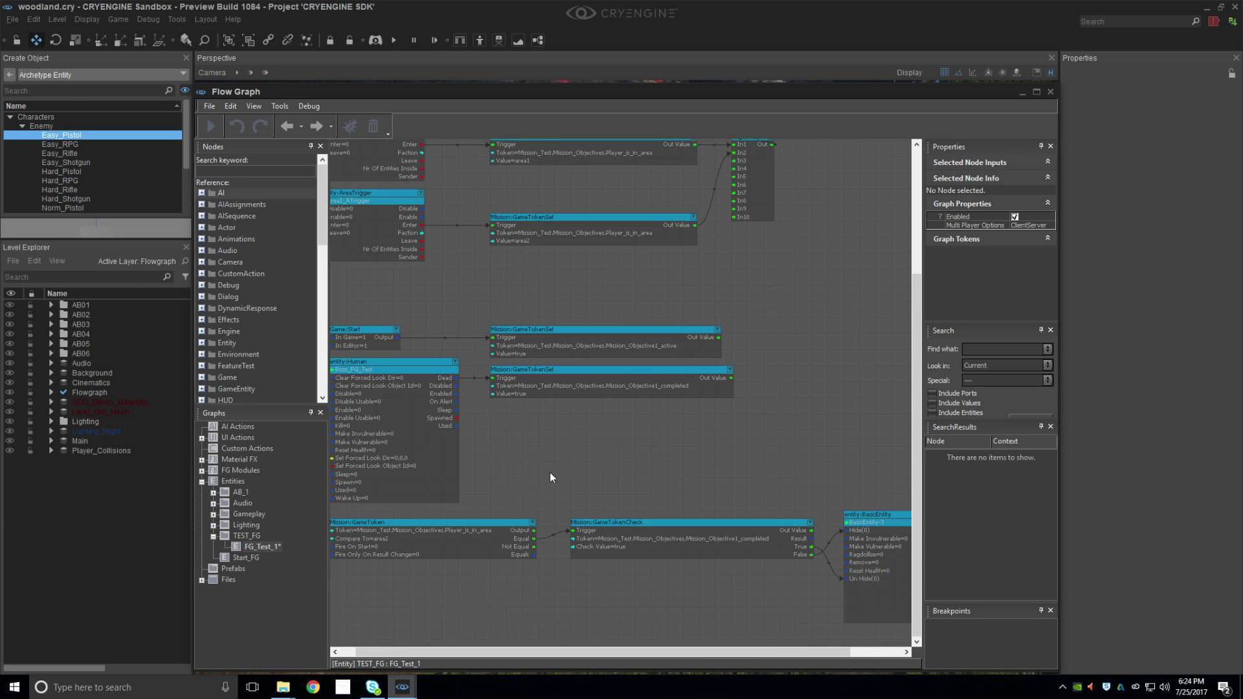
pyautogui.scroll(-4, 583, 492)
pyautogui.scroll(3, 719, 406)
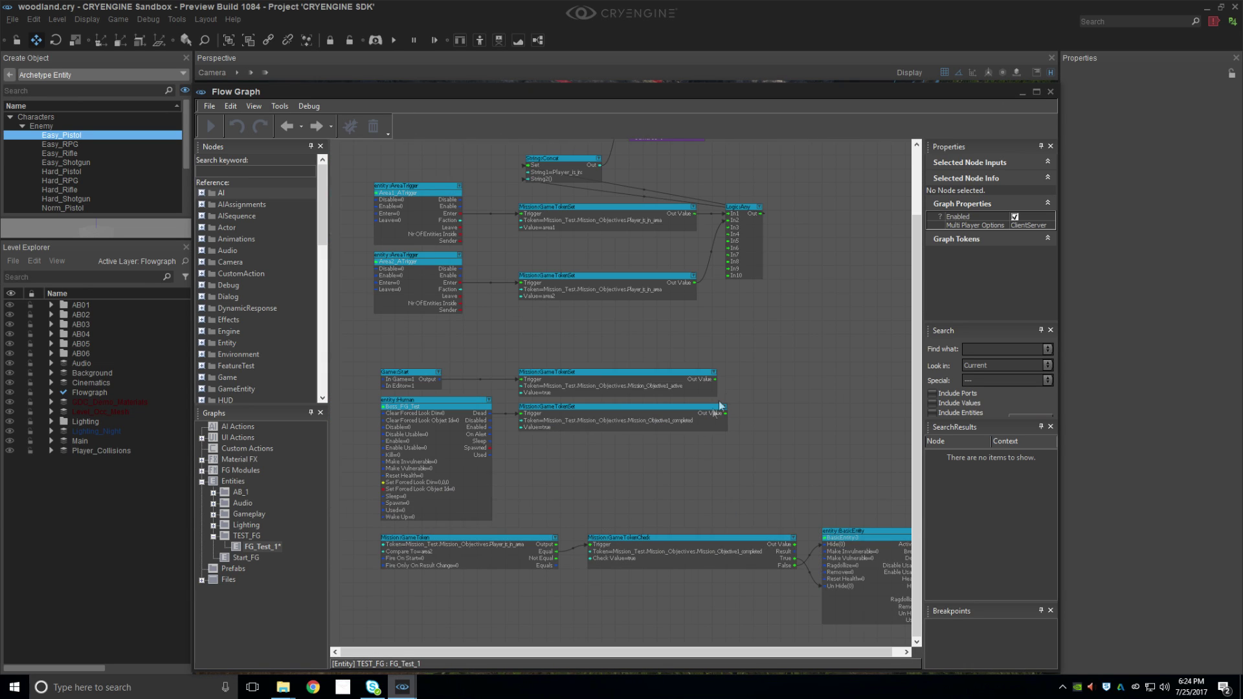
pyautogui.moveTo(469, 490); pyautogui.dragTo(471, 475)
pyautogui.click(603, 443)
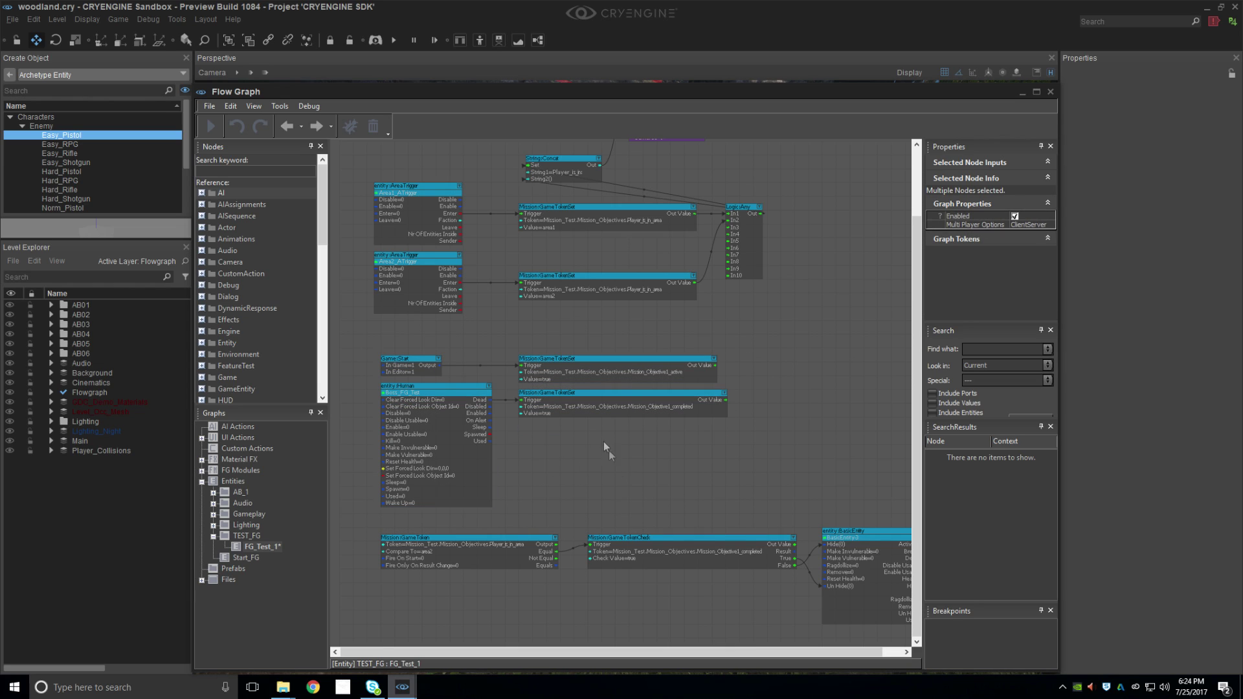
# - Examine the links running from the GameToken node through GameTokenCheck to the BasicEntity node's Hide and Un Hide inputs
pyautogui.moveTo(776, 487); pyautogui.dragTo(716, 406, button='middle')
pyautogui.scroll(1, 716, 406)
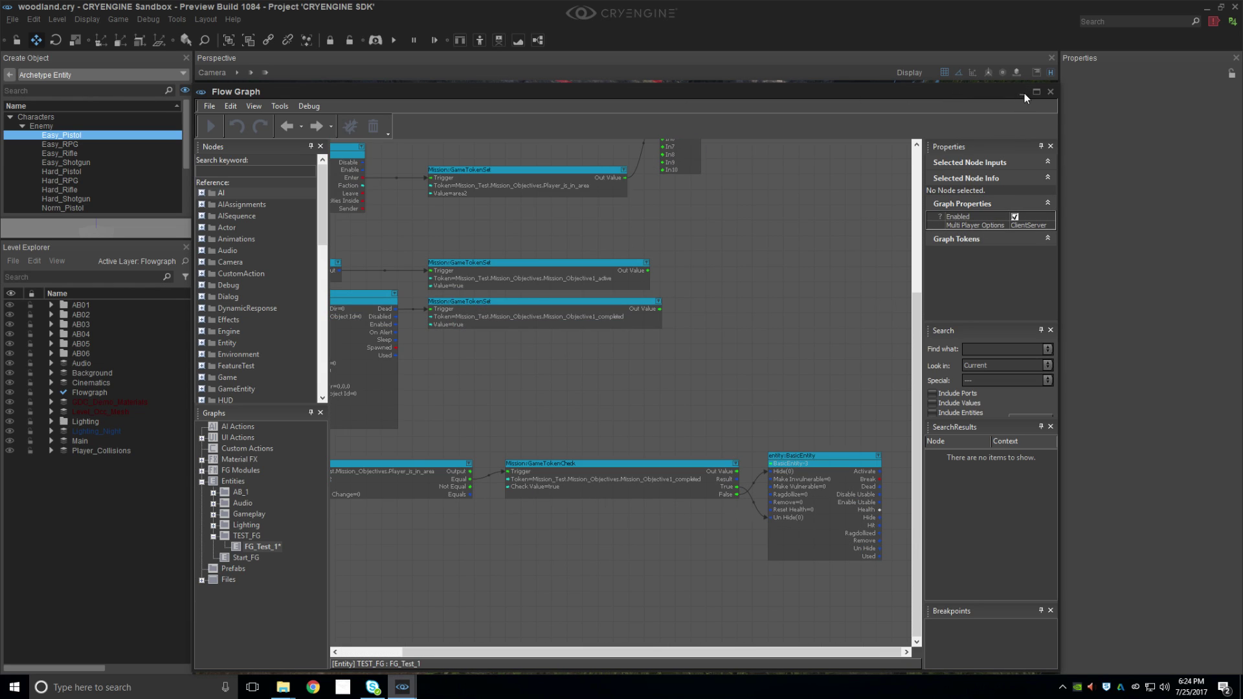
pyautogui.moveTo(518, 542); pyautogui.dragTo(564, 539, button='middle')
pyautogui.scroll(2, 412, 511)
pyautogui.moveTo(411, 510); pyautogui.dragTo(480, 502, button='middle')
pyautogui.click(487, 460)
pyautogui.click(450, 545)
pyautogui.moveTo(529, 547); pyautogui.dragTo(356, 535, button='middle')
pyautogui.click(622, 463)
pyautogui.click(635, 559)
pyautogui.moveTo(635, 560); pyautogui.dragTo(605, 533, button='right')
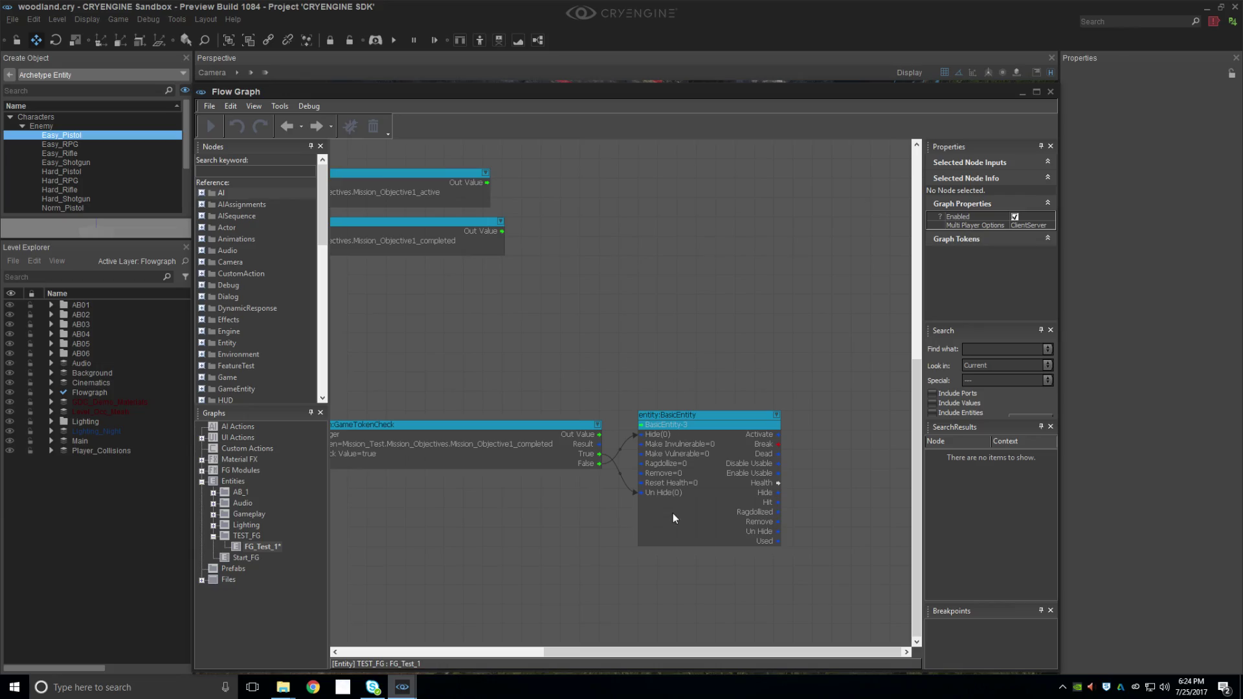
pyautogui.scroll(-2, 835, 544)
# - Minimise the flow graph and fly through the level to inspect the Boss_FG_Test enemy and the BasicEntity-3 cube
pyautogui.click(1023, 92)
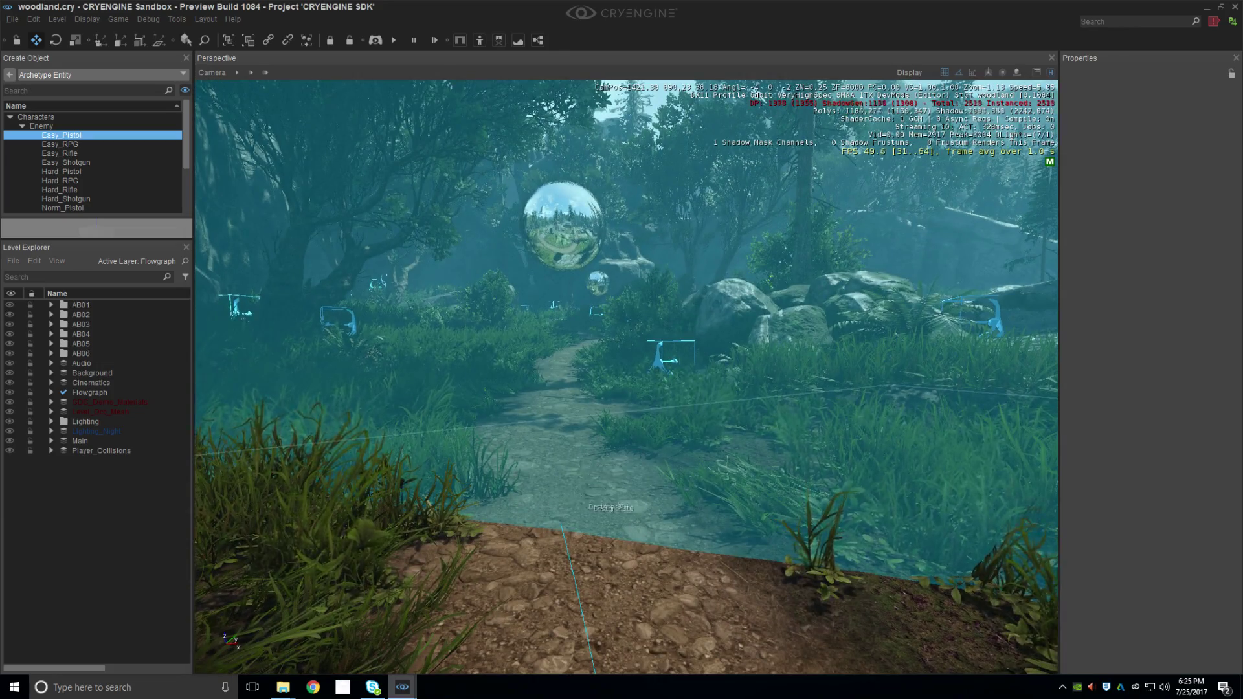
pyautogui.moveTo(621, 363); pyautogui.dragTo(709, 375, button='right')
pyautogui.press('w')
pyautogui.press('w')
pyautogui.press('w')
pyautogui.moveTo(609, 447); pyautogui.dragTo(578, 505, button='right')
pyautogui.click(593, 511)
pyautogui.press('w')
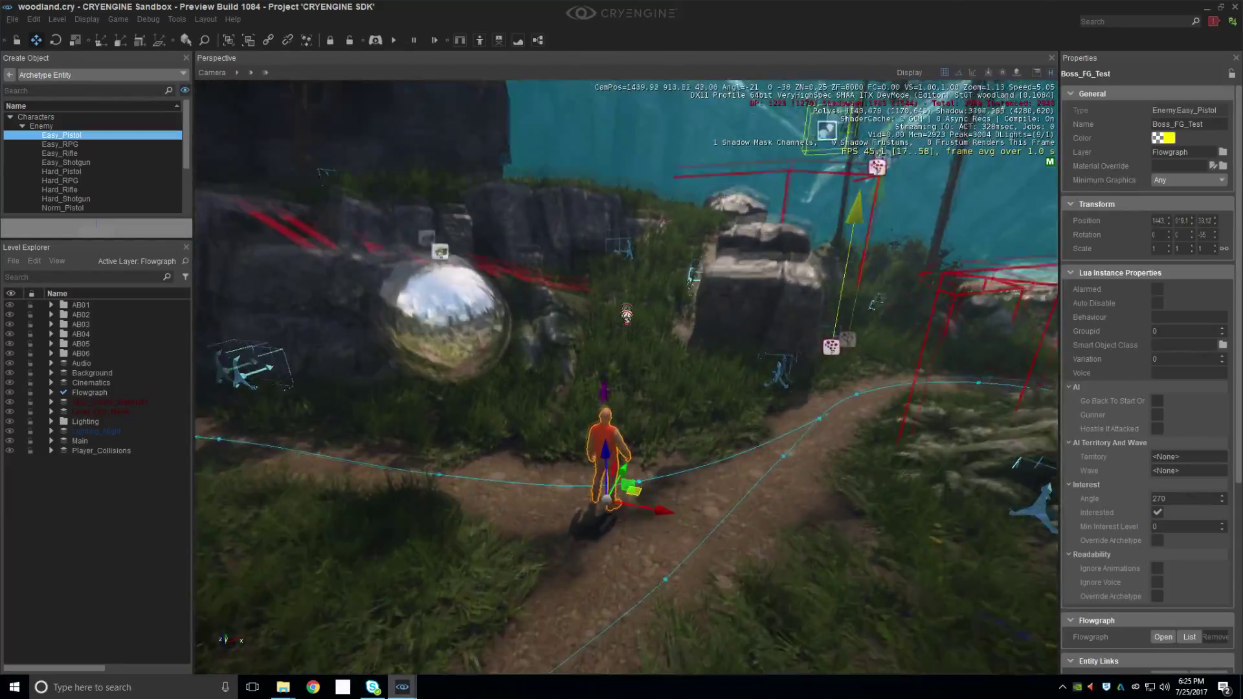
pyautogui.press('w')
pyautogui.moveTo(602, 467); pyautogui.dragTo(906, 414, button='right')
pyautogui.press('w')
pyautogui.press('w')
pyautogui.click(714, 398)
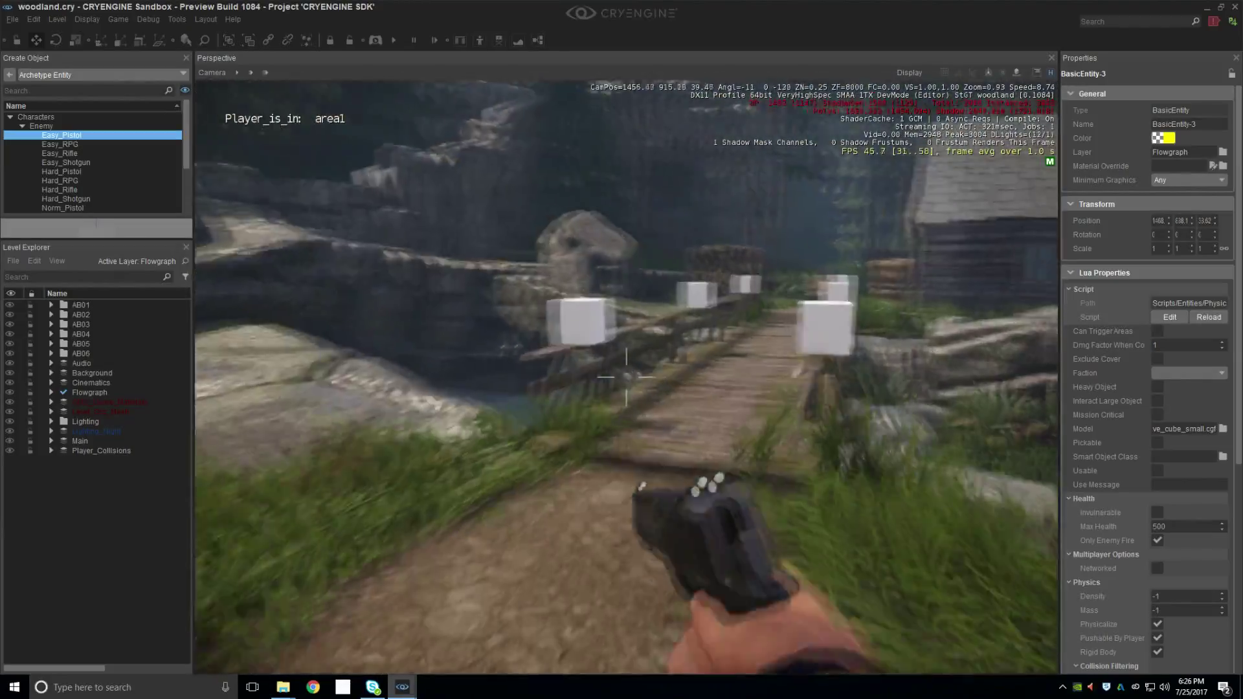
# - Play-test the area tracking by walking the player across the bridge into area2 and back into area1
pyautogui.press('w')
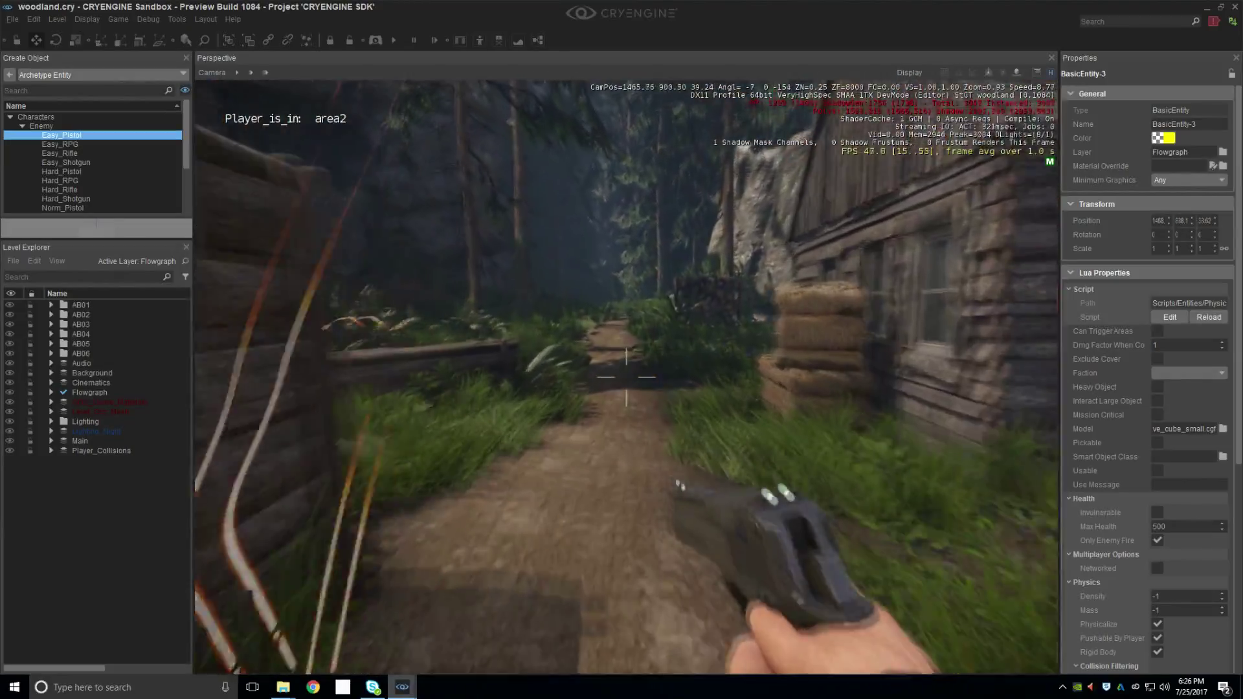
pyautogui.press('w')
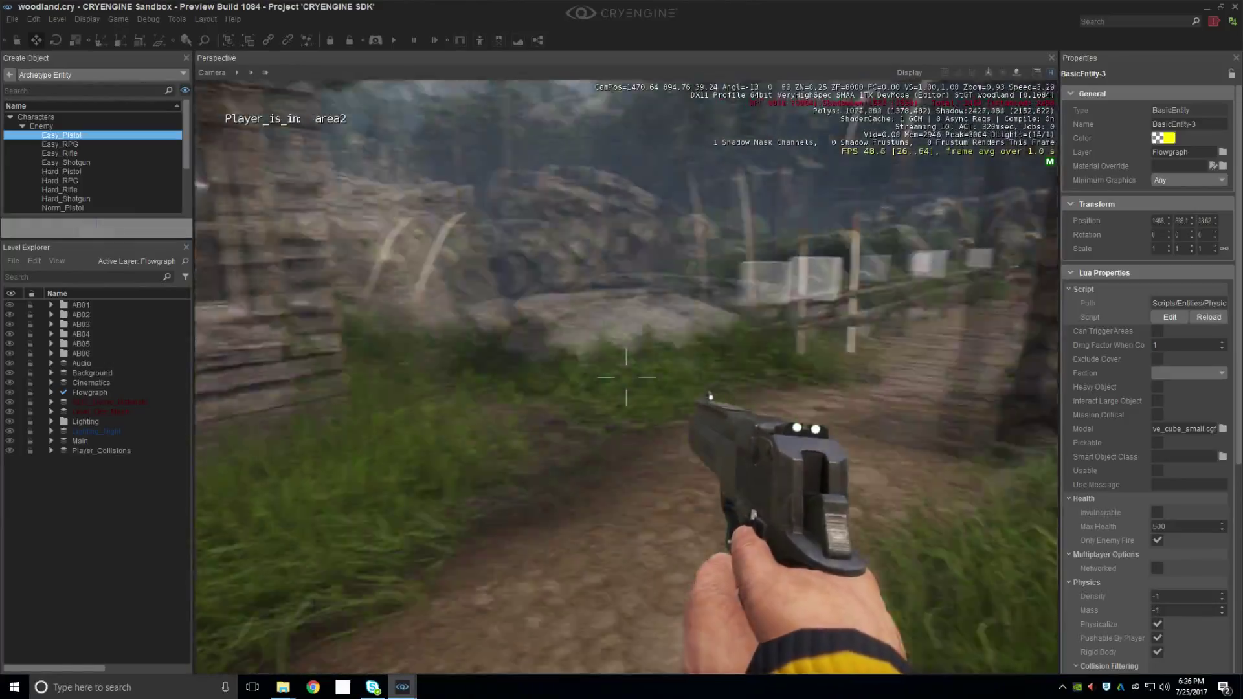
pyautogui.press('w')
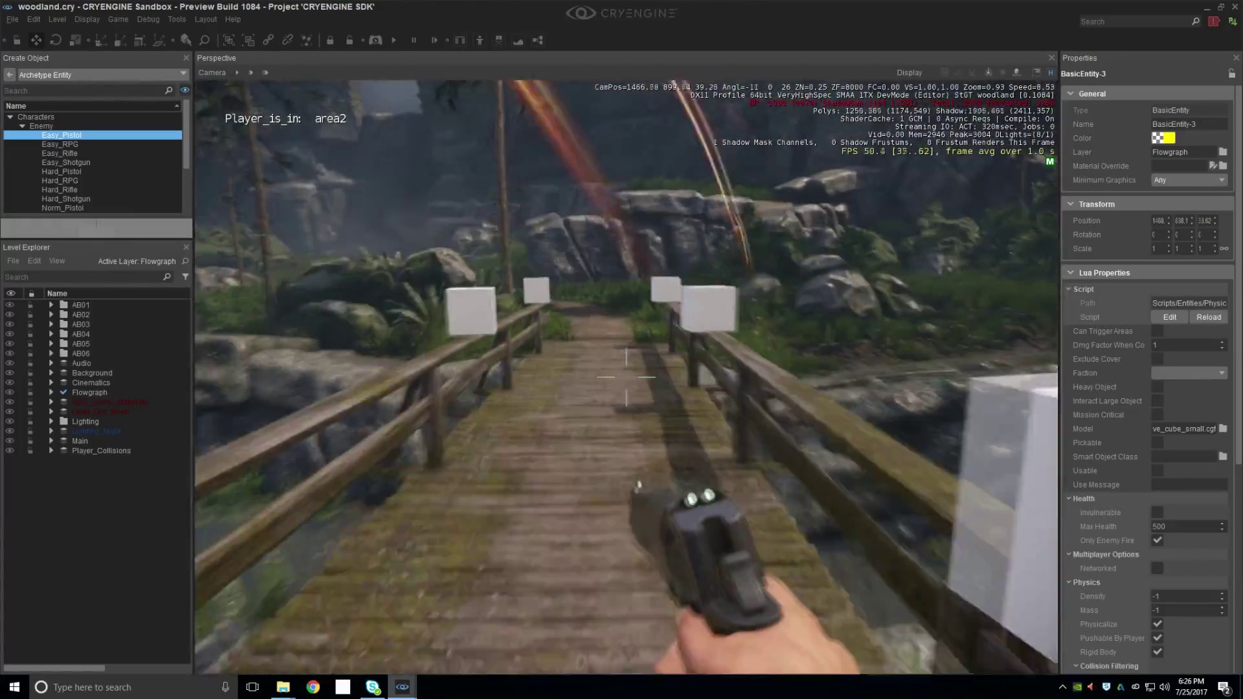
pyautogui.press('w')
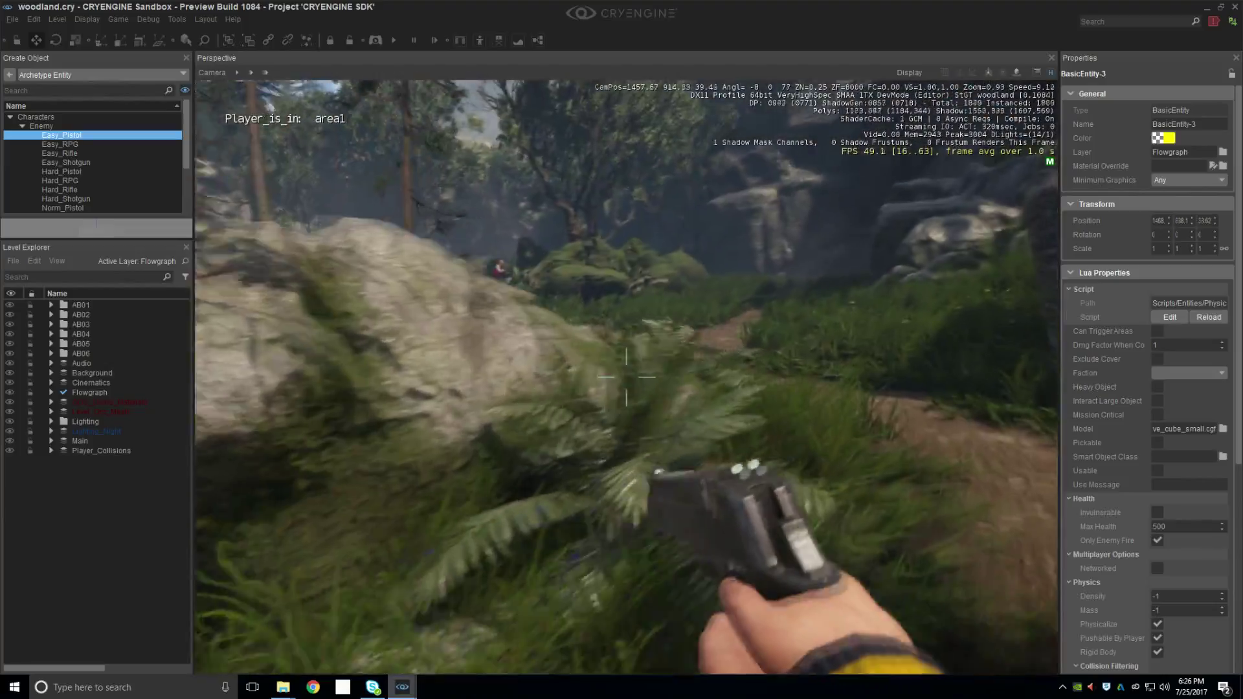
# - Approach the boss in area1, aim and shoot it to test the objective, and head back along the path
pyautogui.press('w')
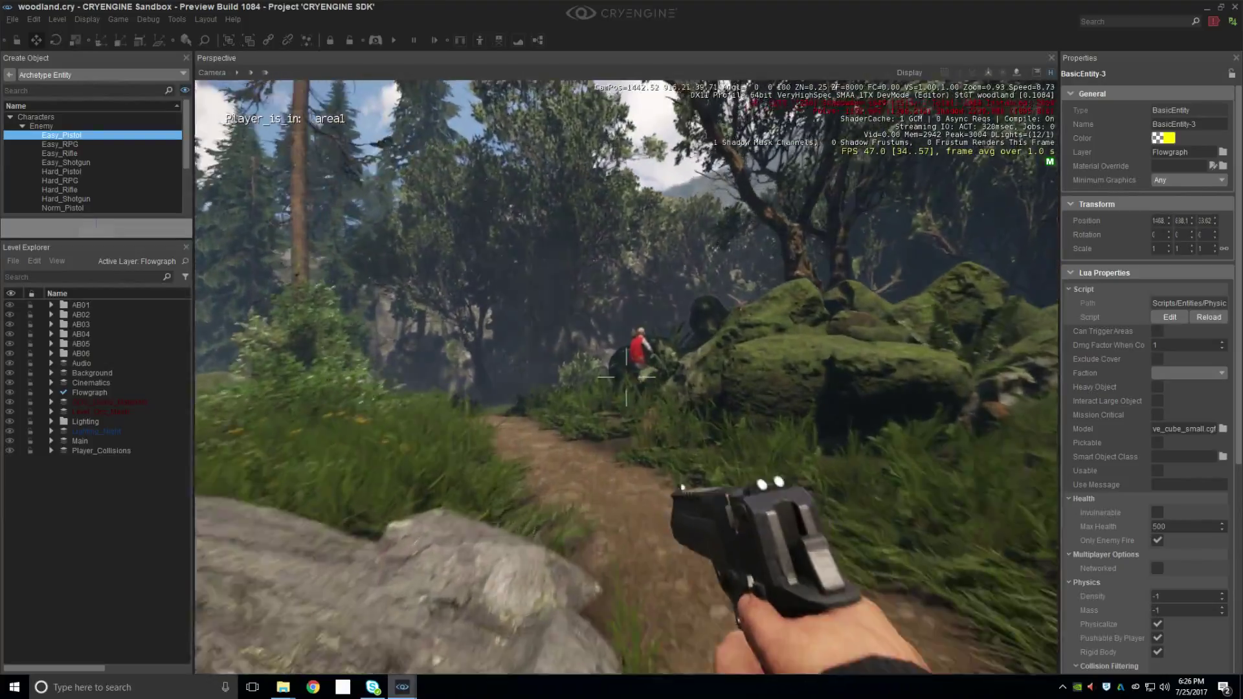
pyautogui.rightClick(626, 376)
pyautogui.click(626, 377)
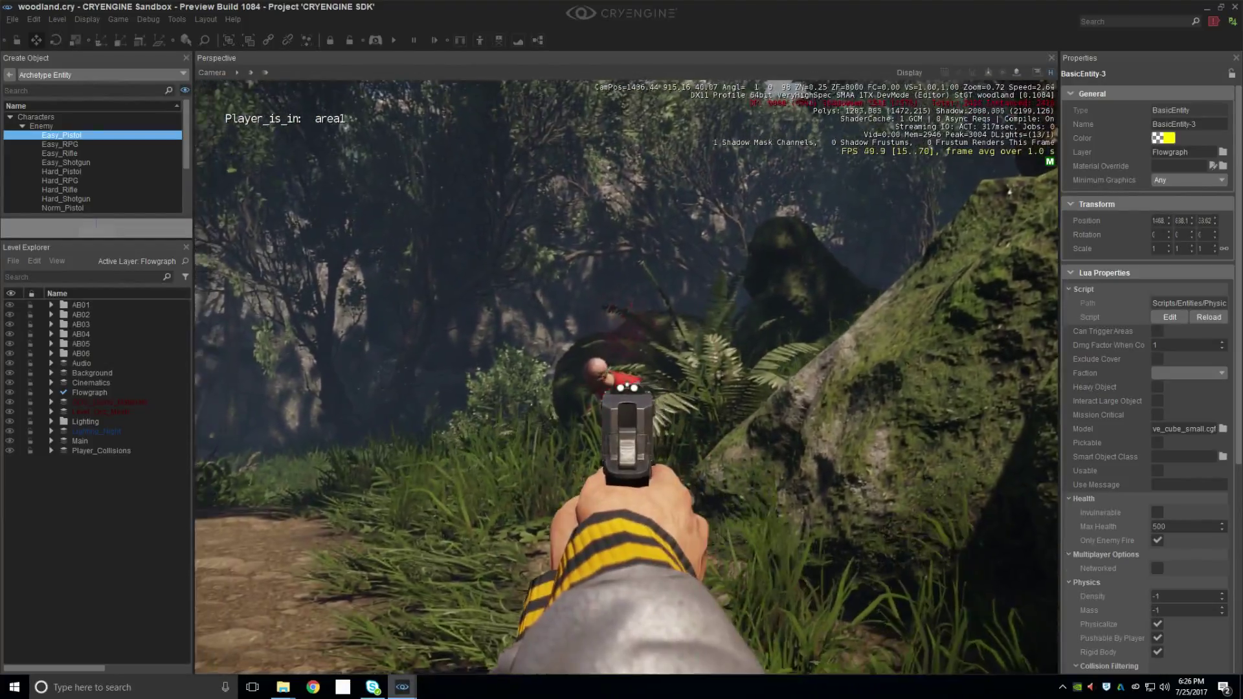
pyautogui.click(626, 376)
pyautogui.rightClick(626, 377)
pyautogui.press('w')
pyautogui.press('w')
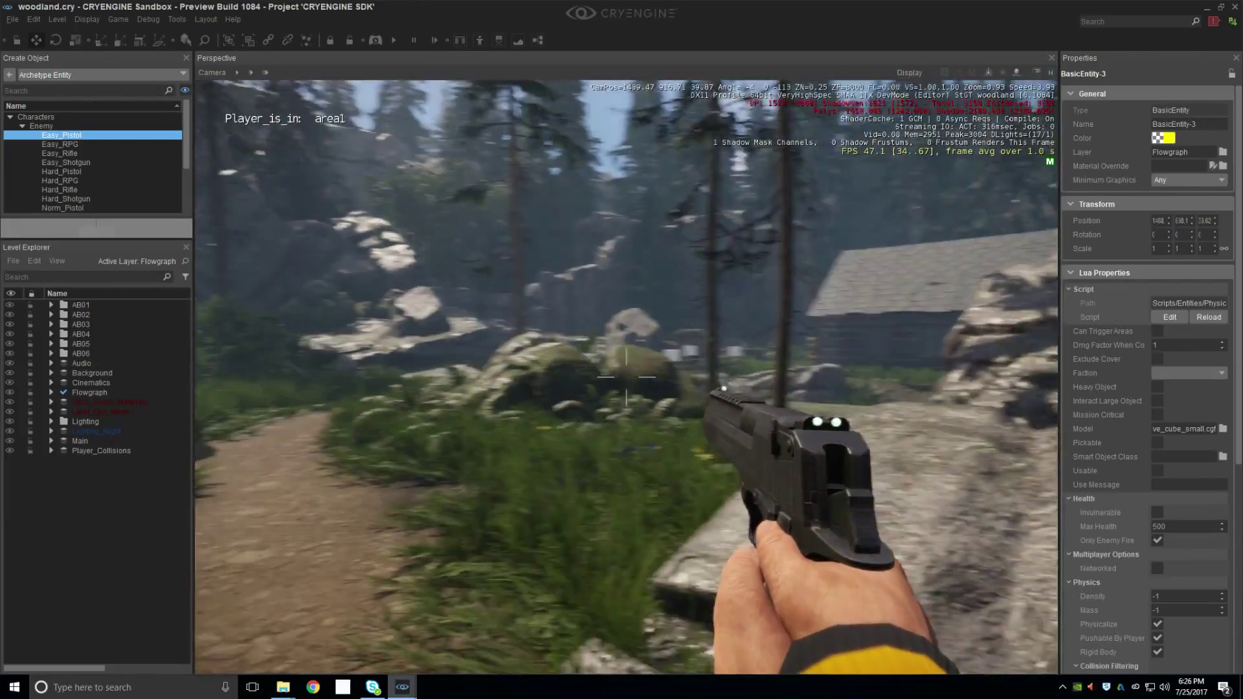
# - Switch to the Flow Graph window and examine the triggered ports from the boss's Dead output through to the BasicEntity node
pyautogui.hotkey('alt', 'Tab')
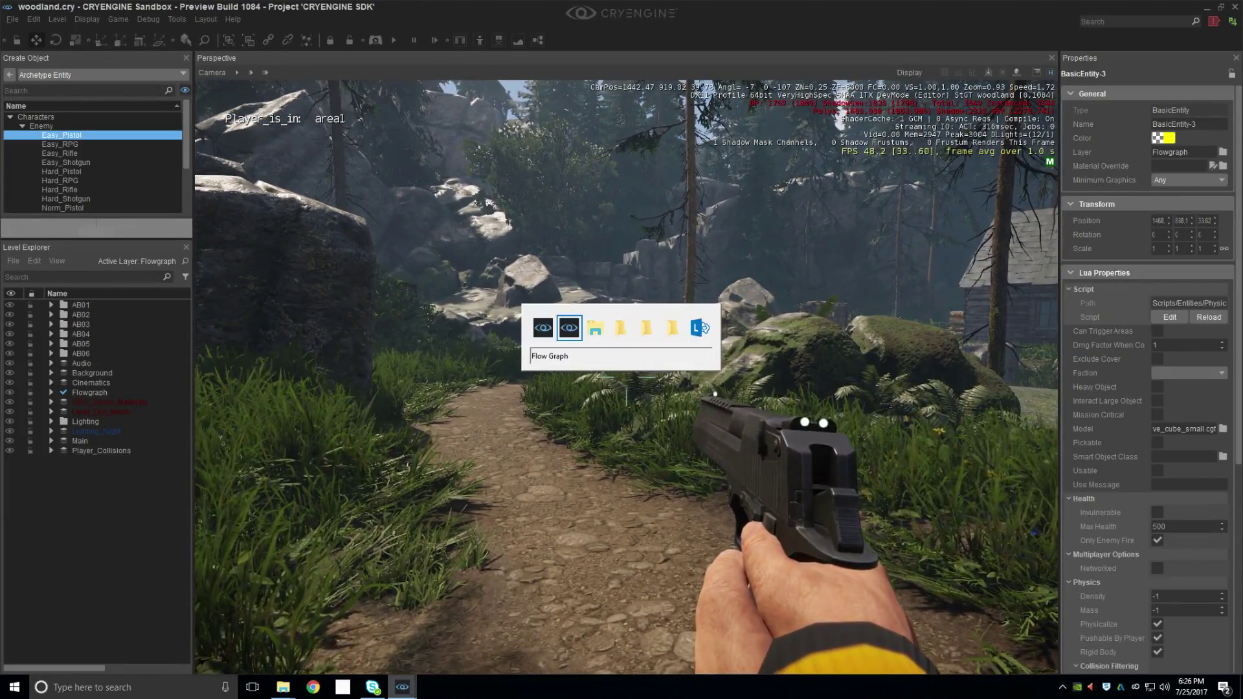
pyautogui.scroll(2, 558, 376)
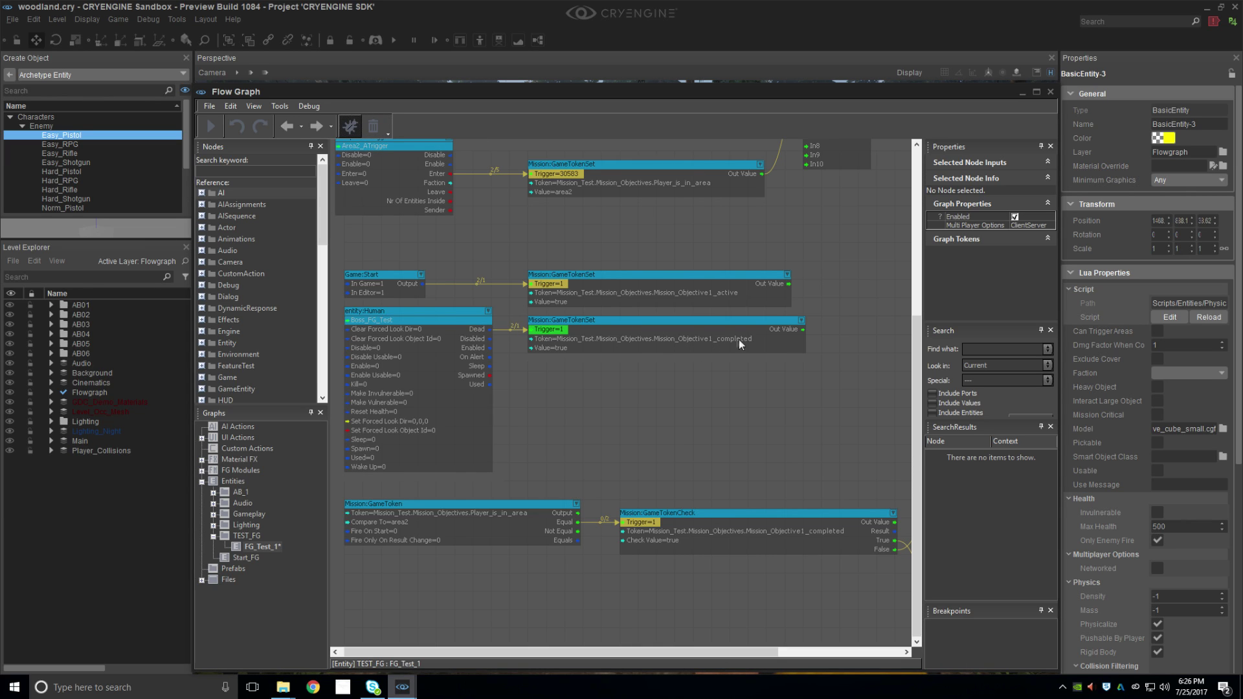
pyautogui.moveTo(745, 456); pyautogui.dragTo(707, 359, button='middle')
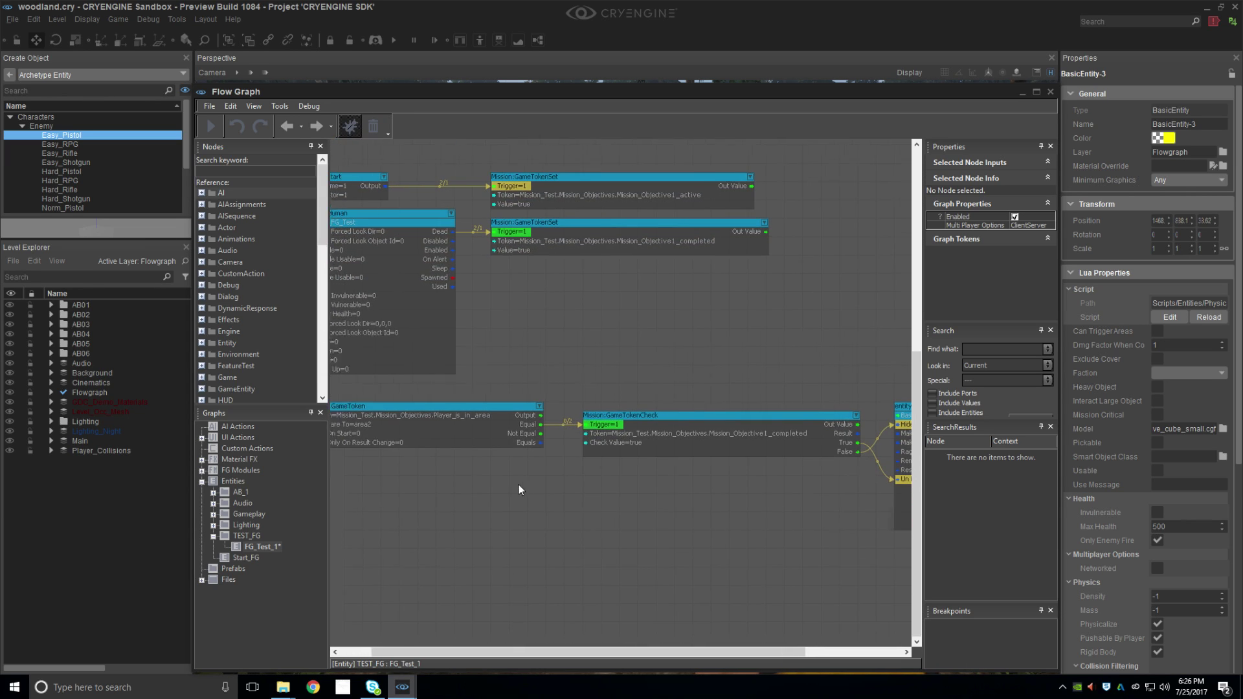
pyautogui.moveTo(519, 484); pyautogui.dragTo(541, 481, button='middle')
pyautogui.moveTo(790, 520); pyautogui.dragTo(674, 490, button='middle')
pyautogui.moveTo(699, 493); pyautogui.dragTo(728, 442, button='right')
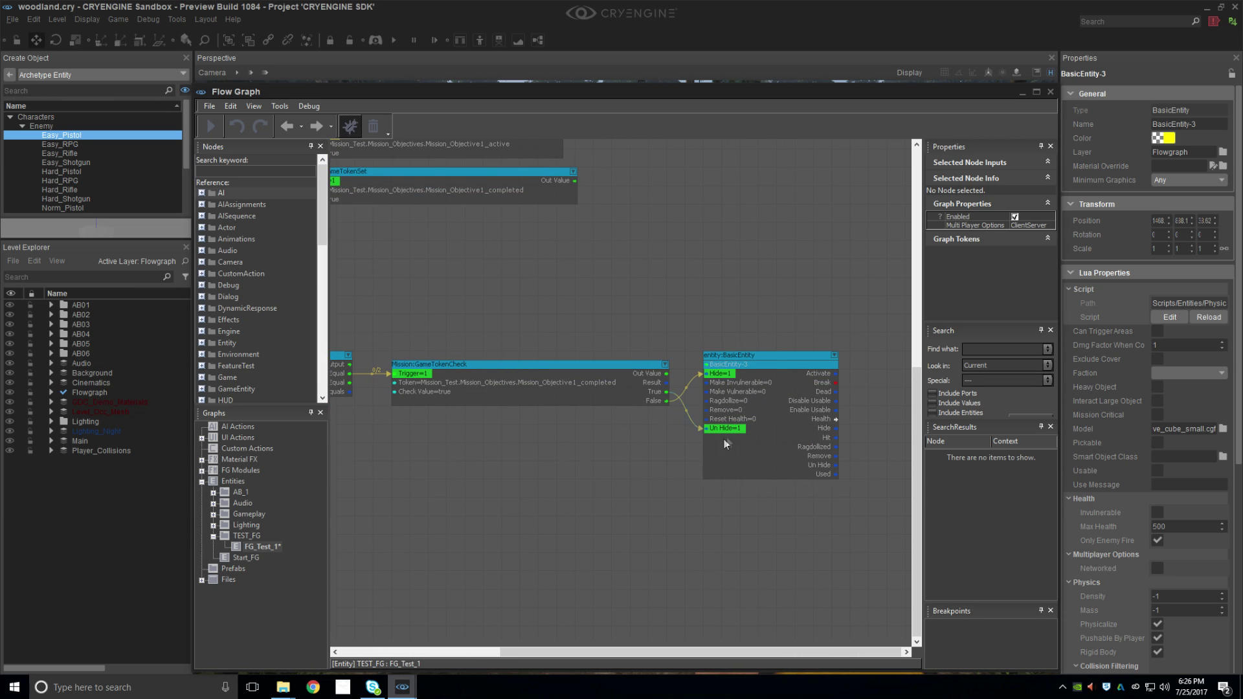
# - Clear the flow graph's debug values and inspect the GameTokenCheck node and its links to the BasicEntity node
pyautogui.click(373, 127)
pyautogui.moveTo(466, 482); pyautogui.dragTo(582, 488, button='right')
pyautogui.moveTo(393, 404); pyautogui.dragTo(431, 398, button='right')
pyautogui.click(406, 380)
pyautogui.moveTo(383, 451); pyautogui.dragTo(424, 450, button='right')
pyautogui.click(425, 450)
pyautogui.moveTo(745, 476); pyautogui.dragTo(559, 458, button='right')
pyautogui.click(574, 374)
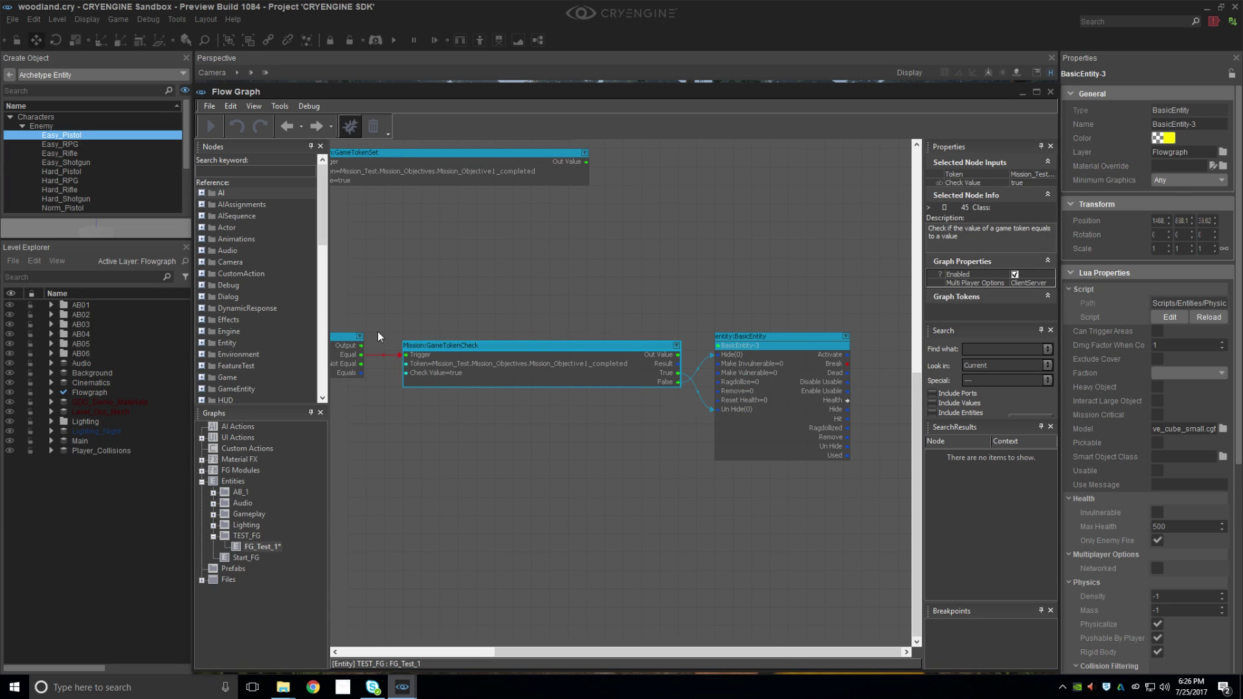
pyautogui.click(575, 390)
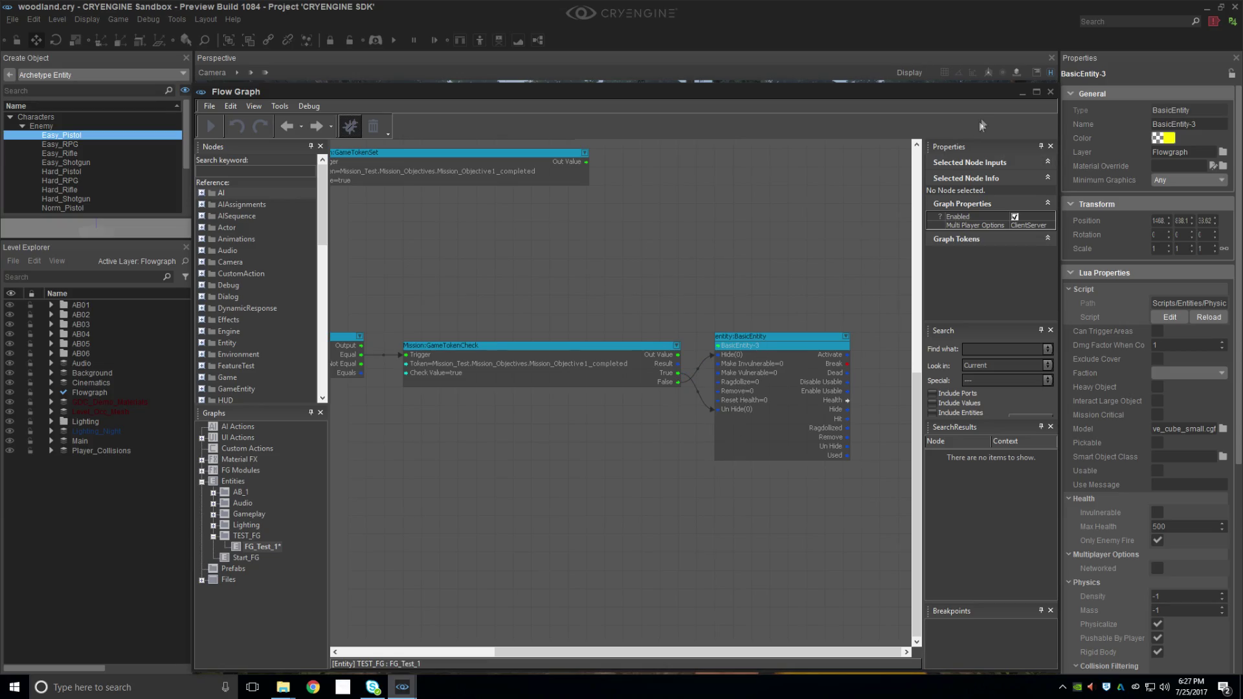
# - Return to the running game and walk across the bridge into area2 to check the cube after the boss kill
pyautogui.click(1026, 91)
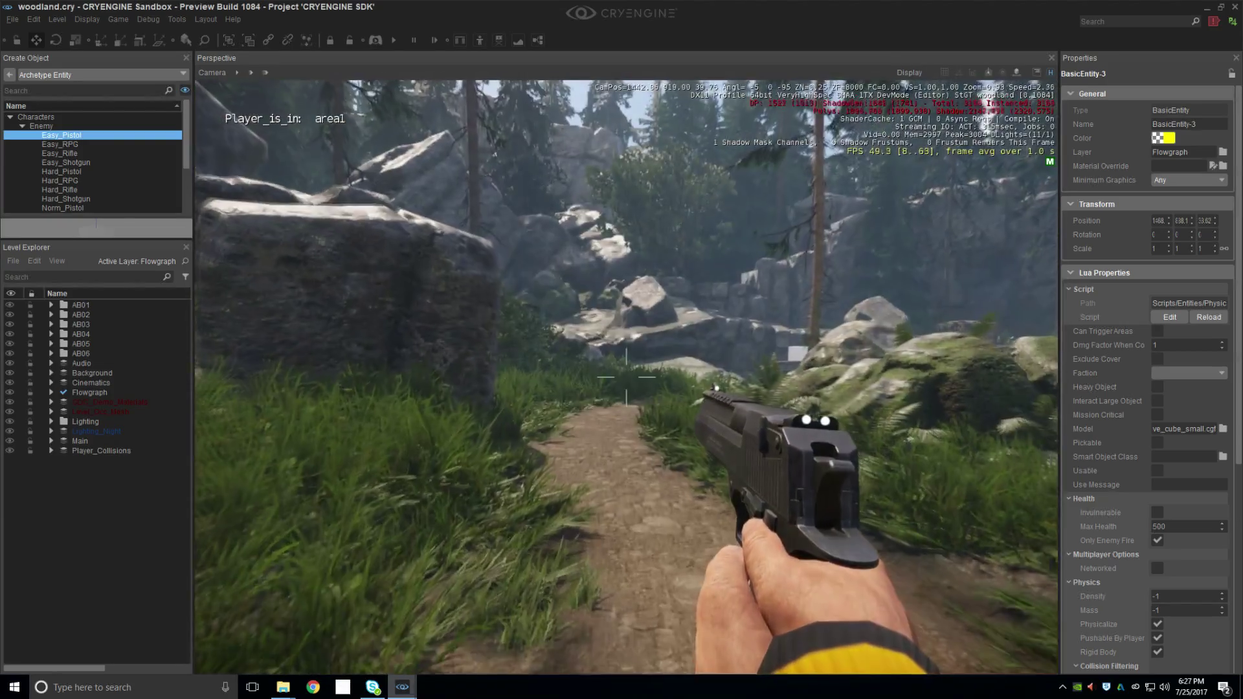
pyautogui.press('w')
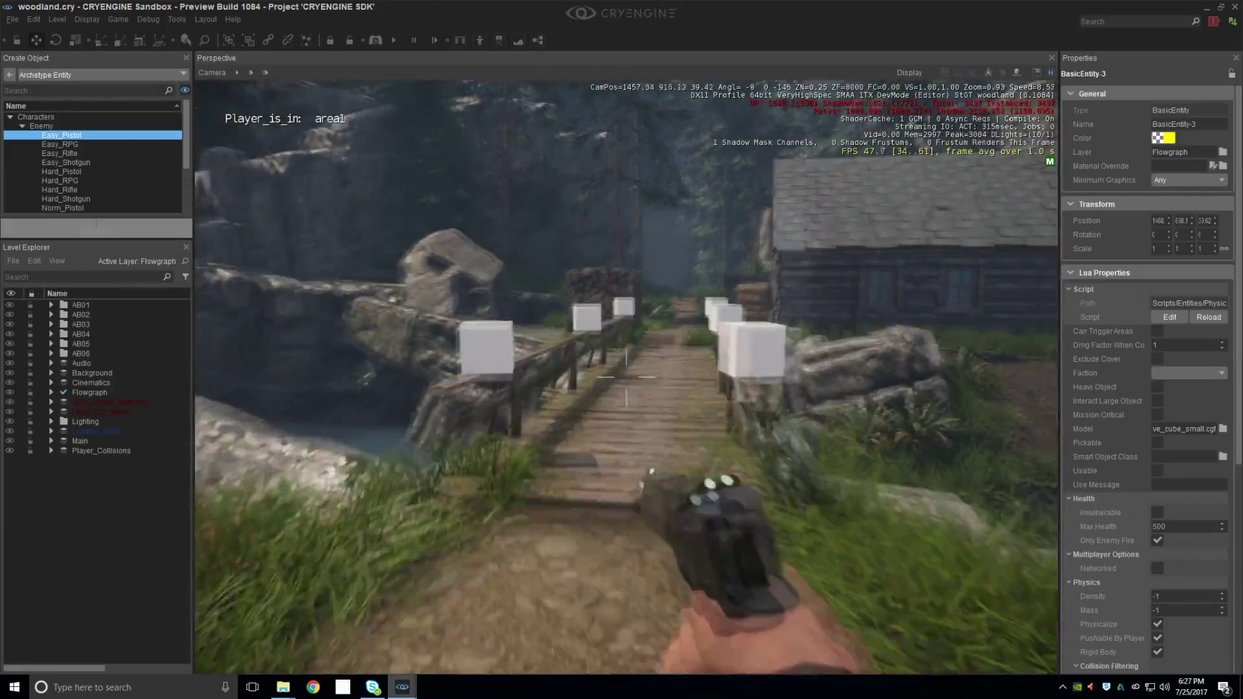
pyautogui.press('w')
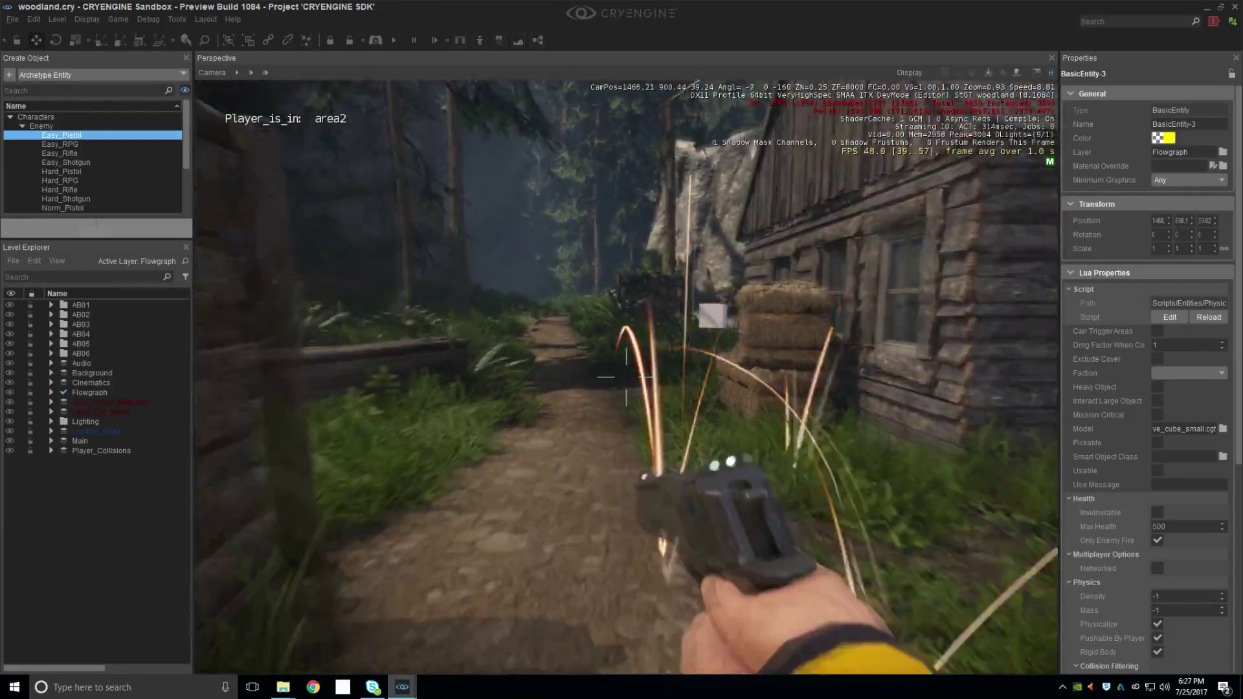
pyautogui.press('w')
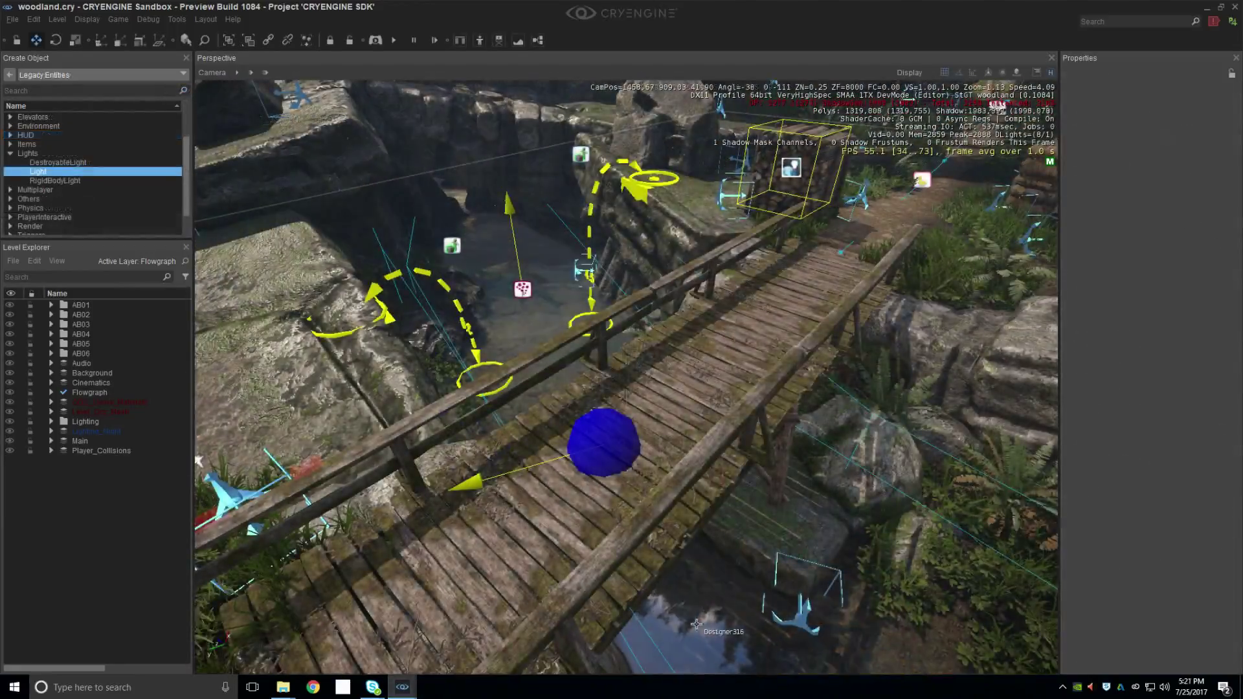
# - Select the FG_test_prefab tag point on the bridge and open its FG_gate_prefab flow graph
pyautogui.press('d')
pyautogui.moveTo(627, 377); pyautogui.dragTo(596, 399, button='right')
pyautogui.press('a')
pyautogui.press('w')
pyautogui.press('w')
pyautogui.press('s')
pyautogui.press('w')
pyautogui.press('s')
pyautogui.click(690, 475)
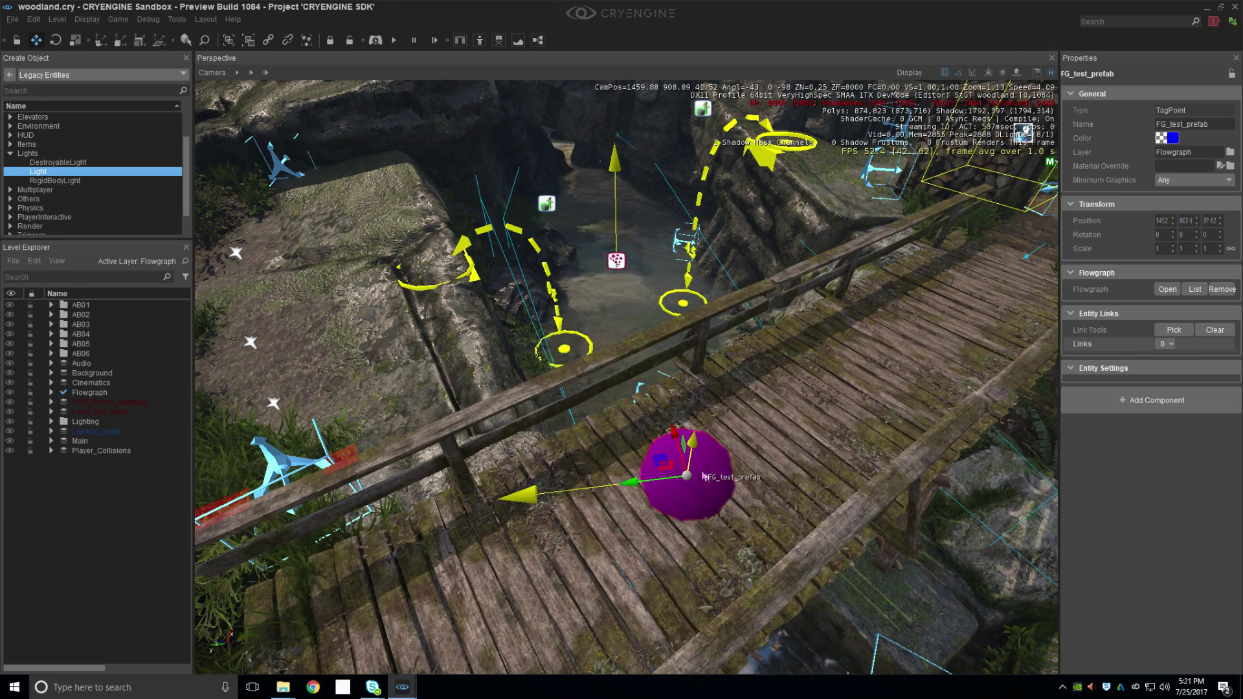
pyautogui.rightClick(702, 471)
pyautogui.moveTo(806, 478)
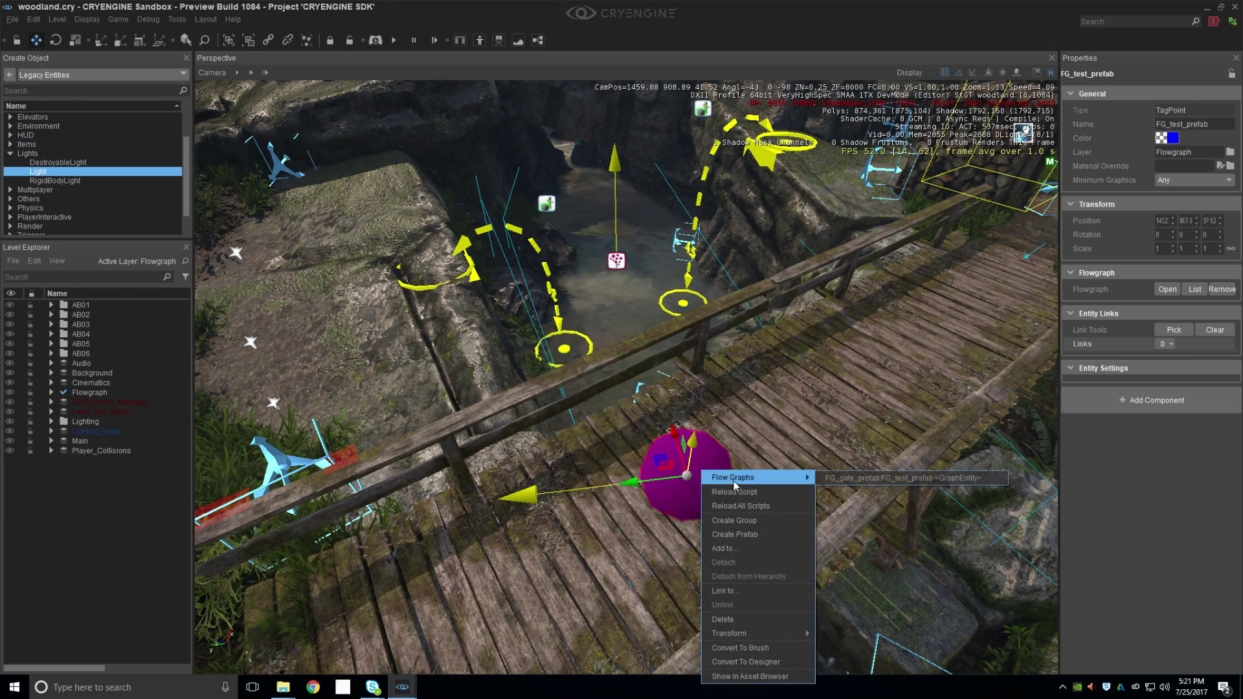
pyautogui.click(858, 479)
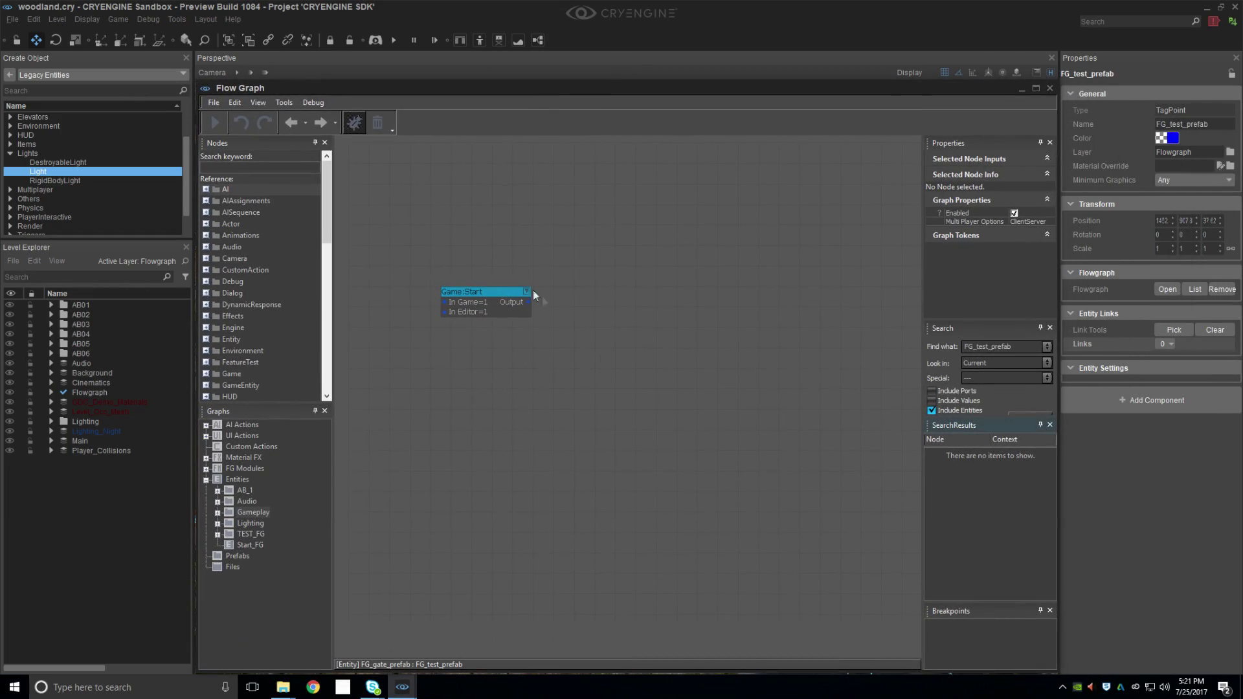
# - Delete the Game:Start node from the graph and add a Time:Timer node in its place
pyautogui.moveTo(507, 294); pyautogui.dragTo(476, 262)
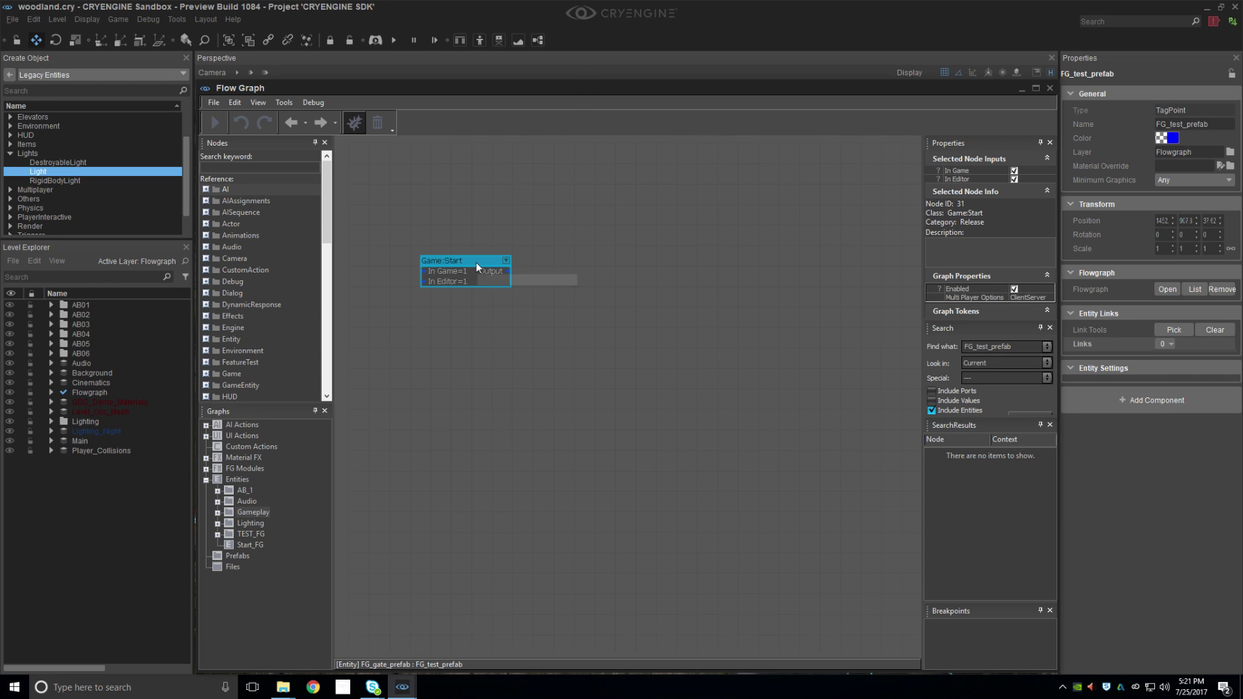
pyautogui.press('Delete')
pyautogui.rightClick(429, 231)
pyautogui.moveTo(492, 236)
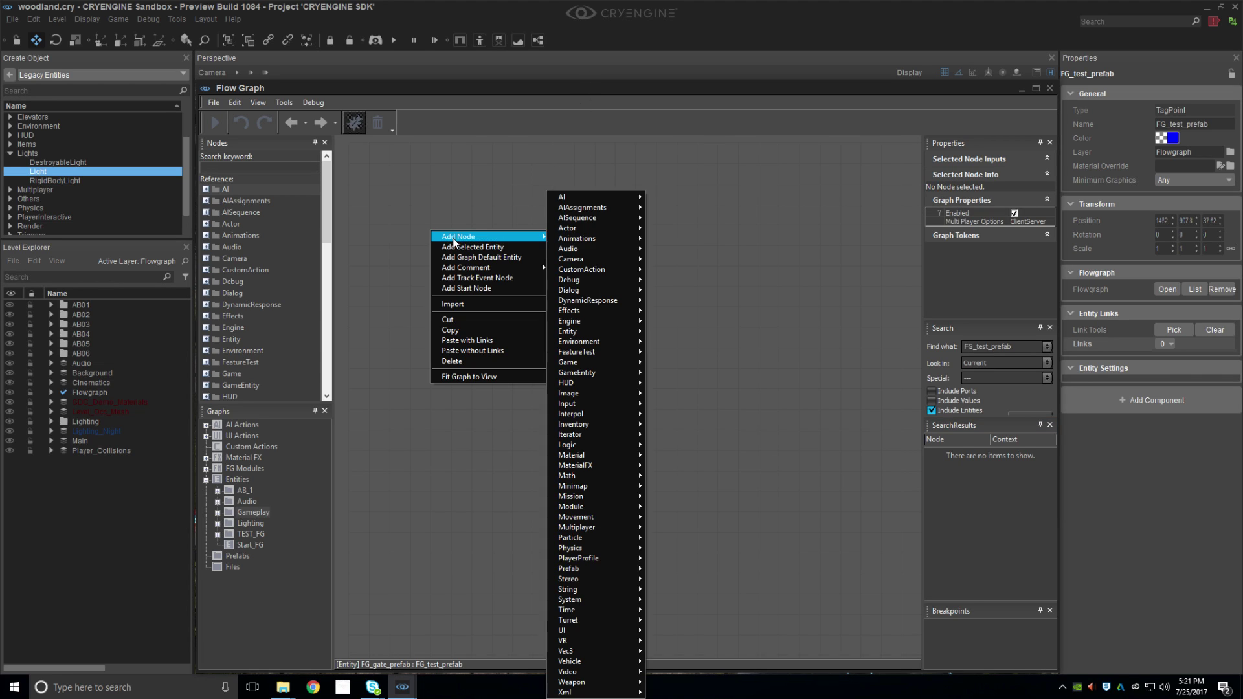
pyautogui.moveTo(583, 610)
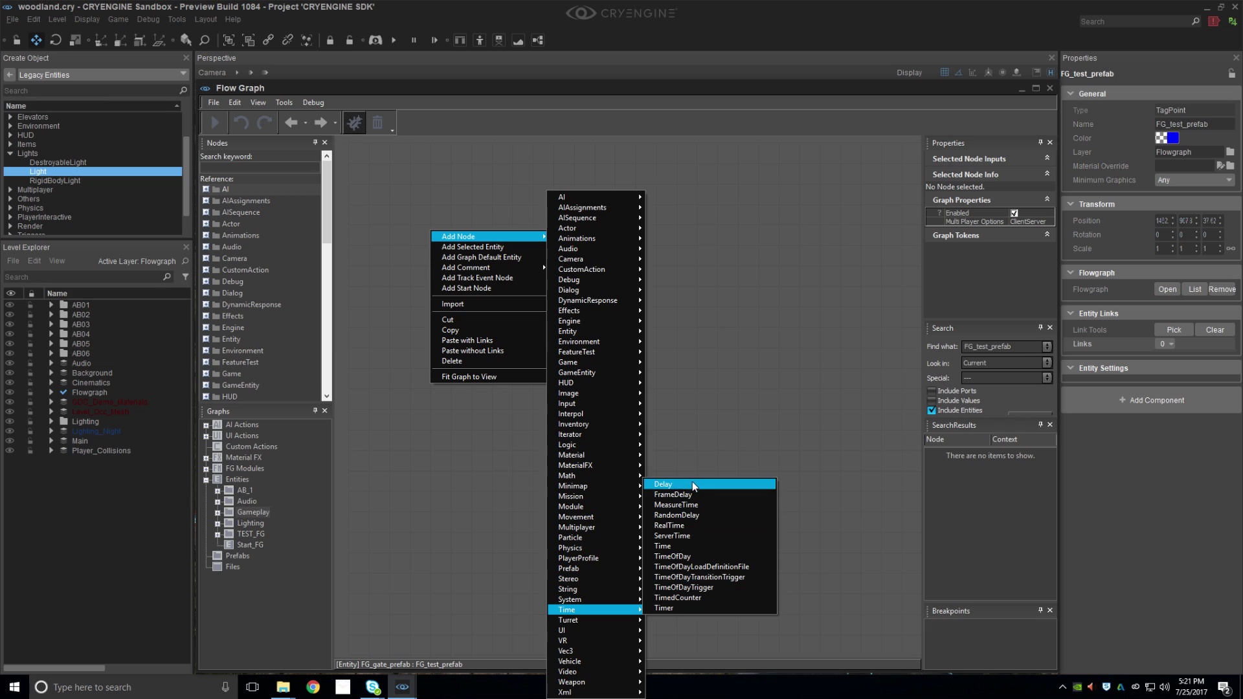
pyautogui.click(682, 607)
pyautogui.click(544, 389)
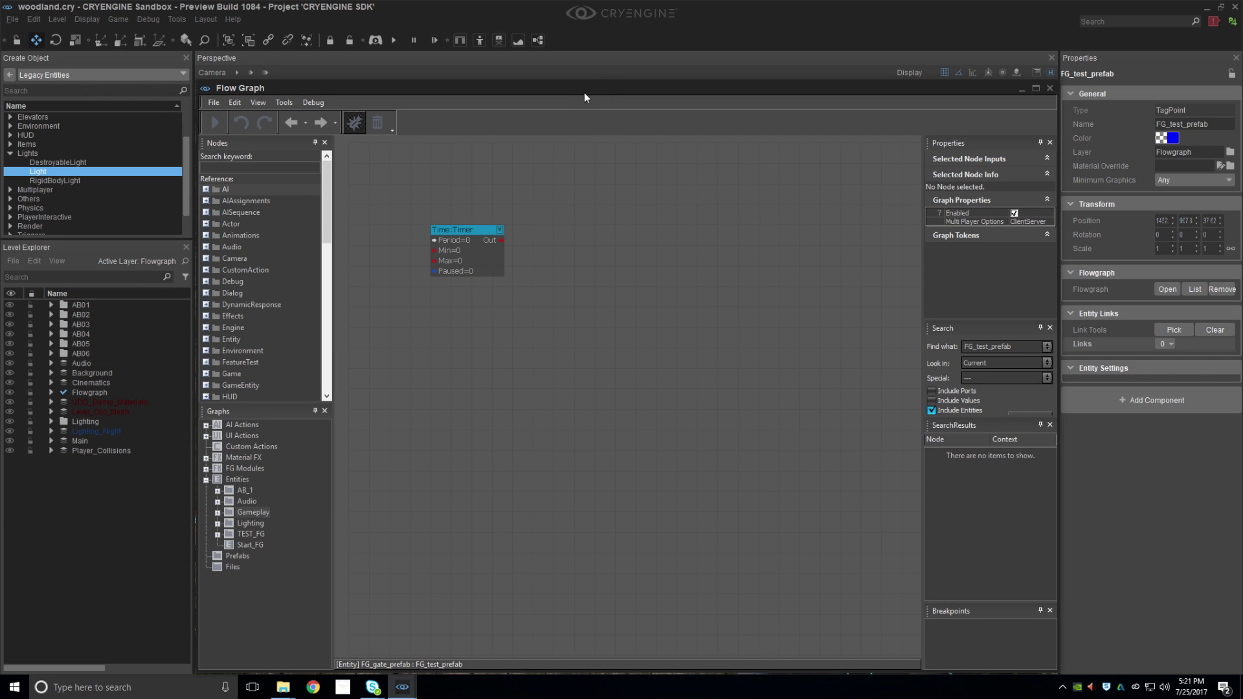
# - Set the Timer node's Period to 0.1 and reposition the node lower in the graph
pyautogui.moveTo(585, 84)
pyautogui.mouseDown()
pyautogui.moveTo(602, 455)
pyautogui.moveTo(589, 495)
pyautogui.moveTo(584, 84)
pyautogui.mouseUp()
pyautogui.moveTo(489, 260); pyautogui.dragTo(460, 300)
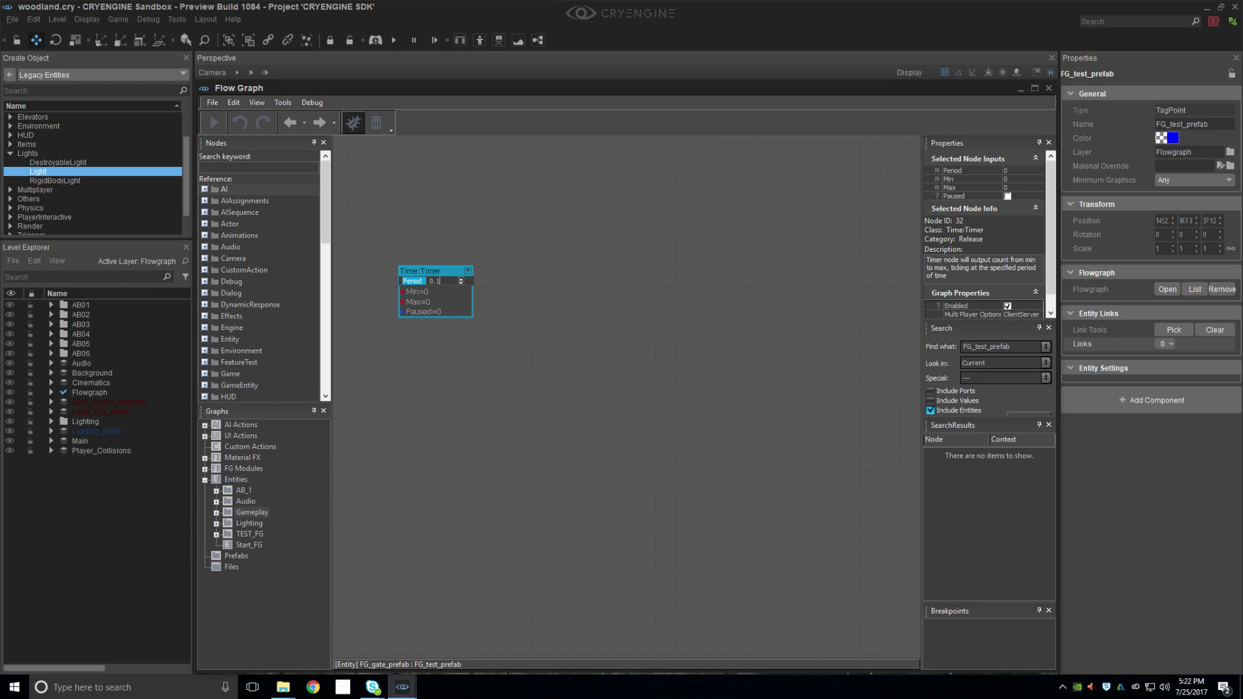
pyautogui.press('Return')
pyautogui.click(519, 338)
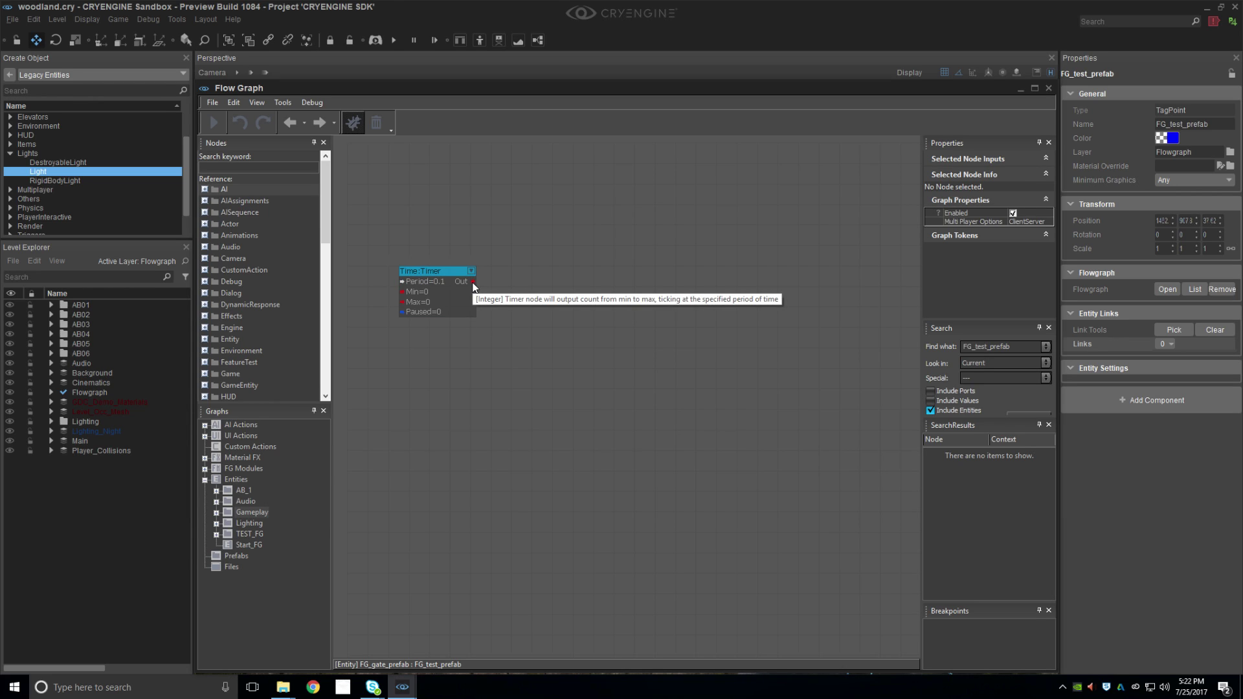
pyautogui.moveTo(456, 305); pyautogui.dragTo(440, 335)
pyautogui.click(496, 334)
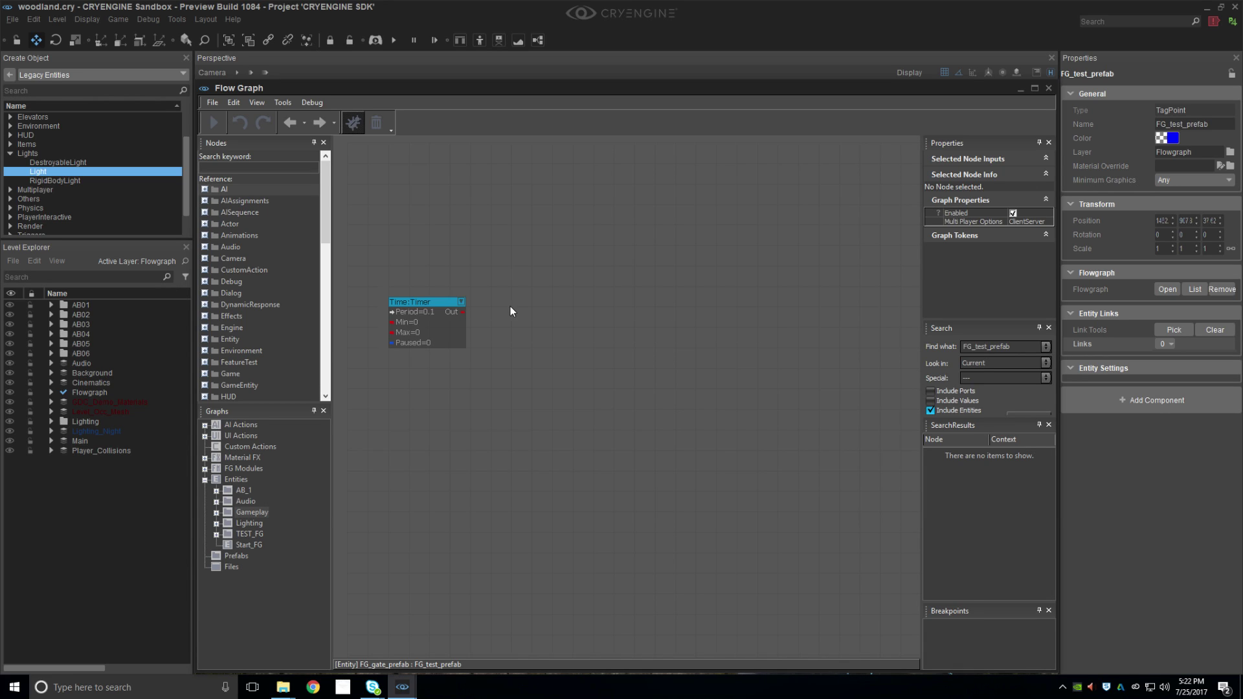
# - Create a Physics BasicEntity beside the FG_test_prefab tag point and raise it above the bridge railing
pyautogui.click(1018, 88)
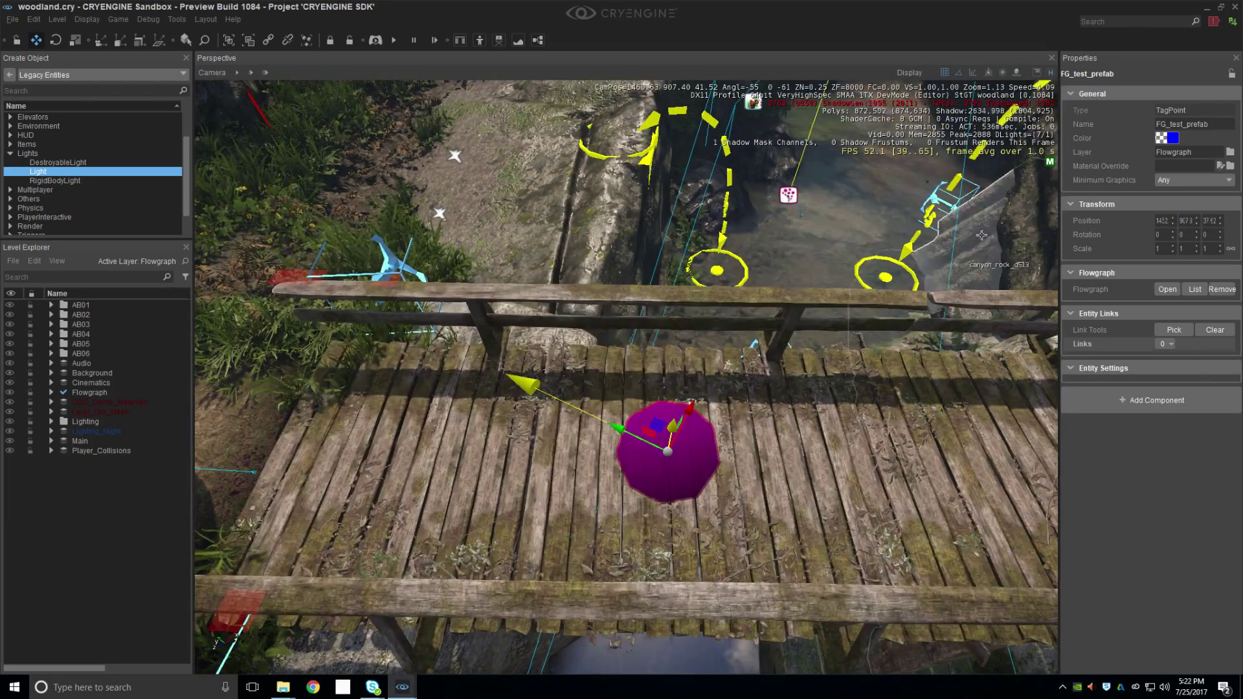
pyautogui.click(981, 235)
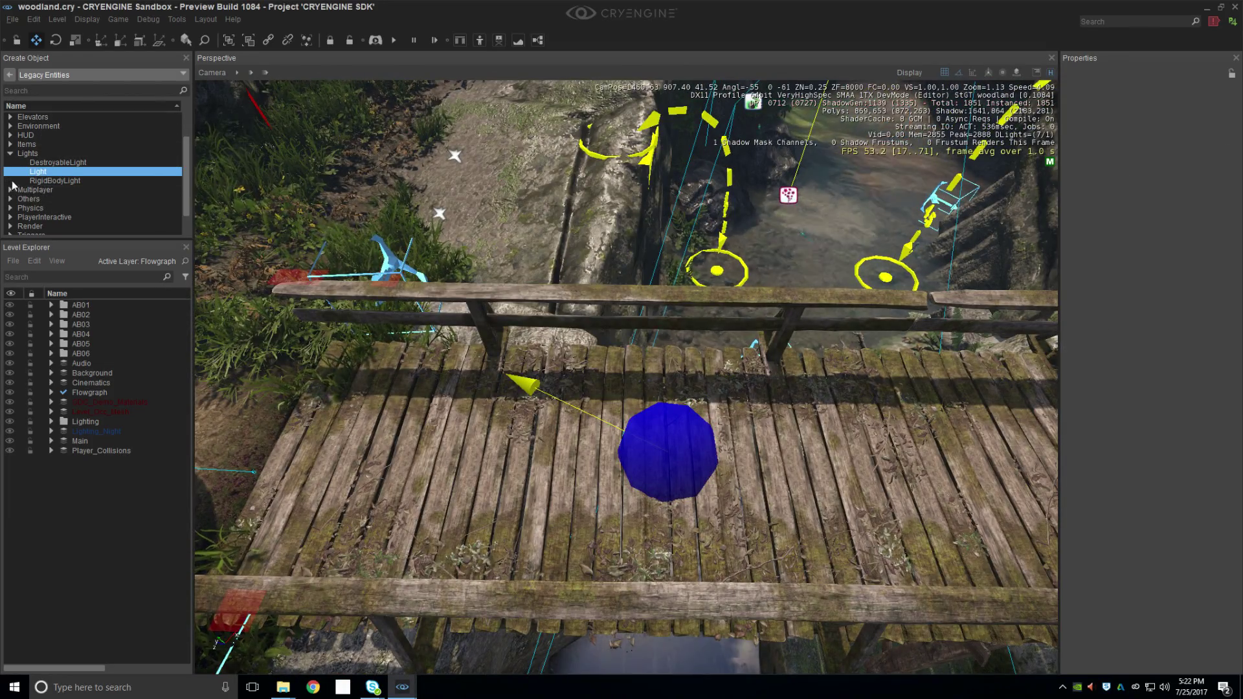
pyautogui.click(10, 153)
pyautogui.click(11, 181)
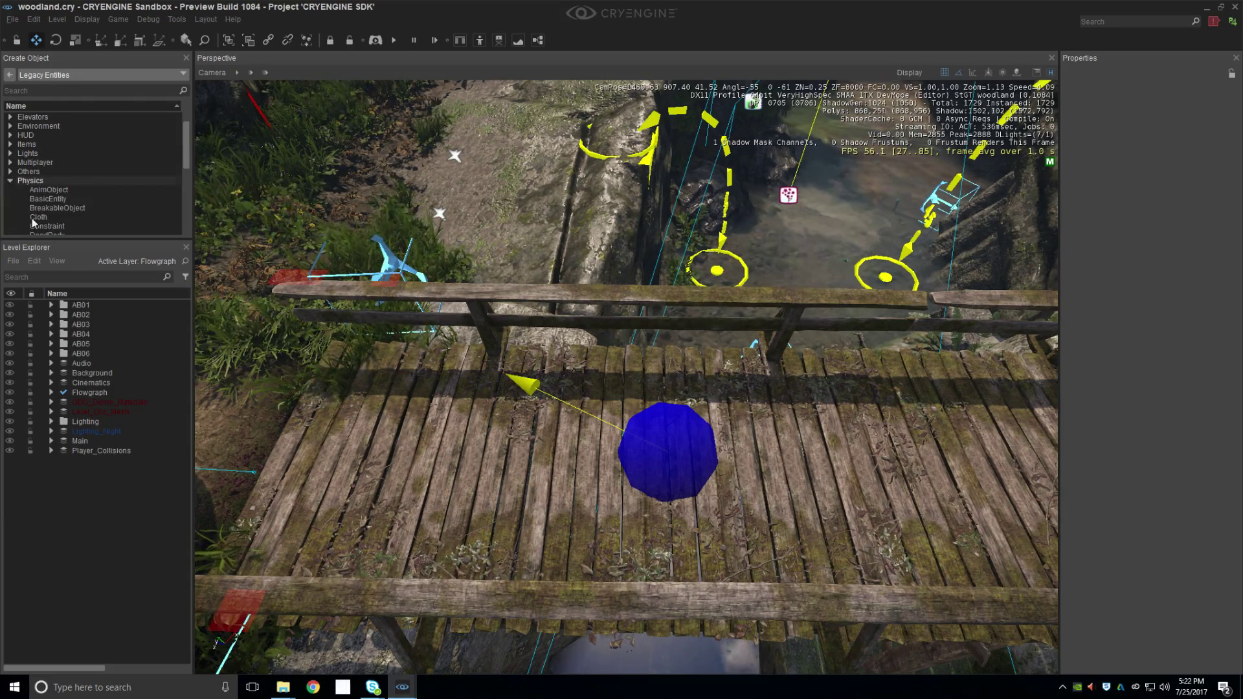
pyautogui.scroll(-2, 33, 207)
pyautogui.click(47, 144)
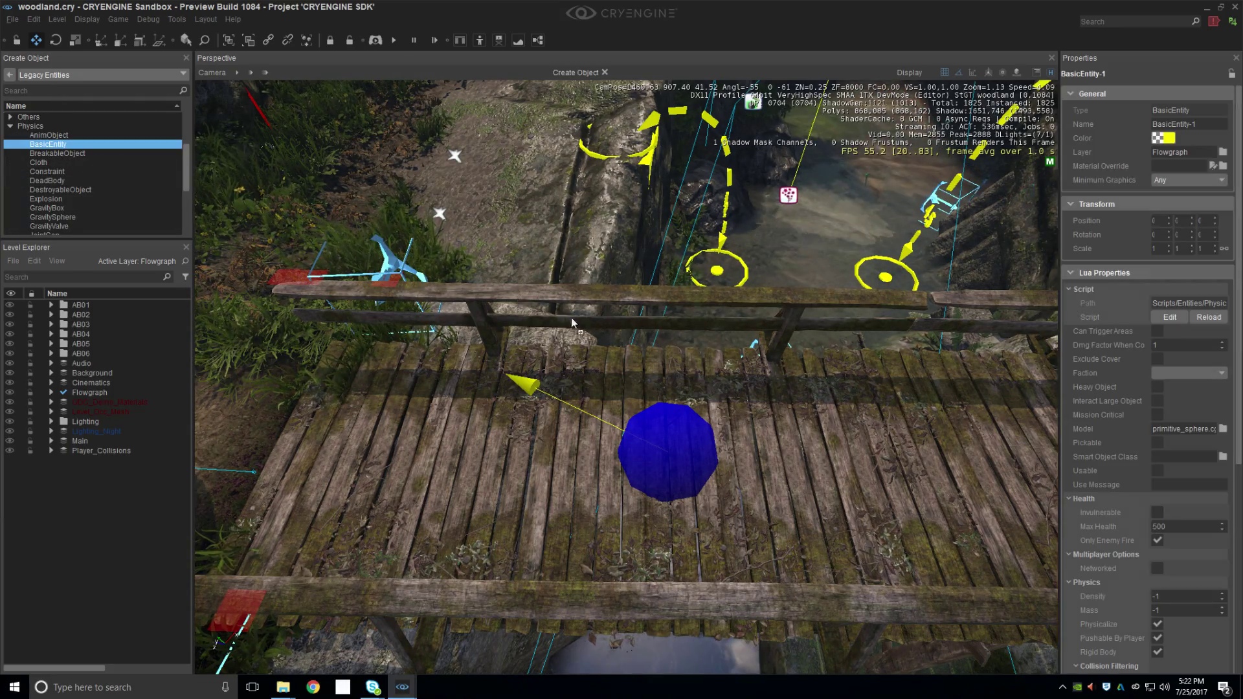
pyautogui.click(664, 314)
pyautogui.moveTo(673, 372); pyautogui.dragTo(725, 330, button='right')
pyautogui.press('a')
pyautogui.press('w')
pyautogui.press('s')
pyautogui.moveTo(660, 291); pyautogui.dragTo(663, 188)
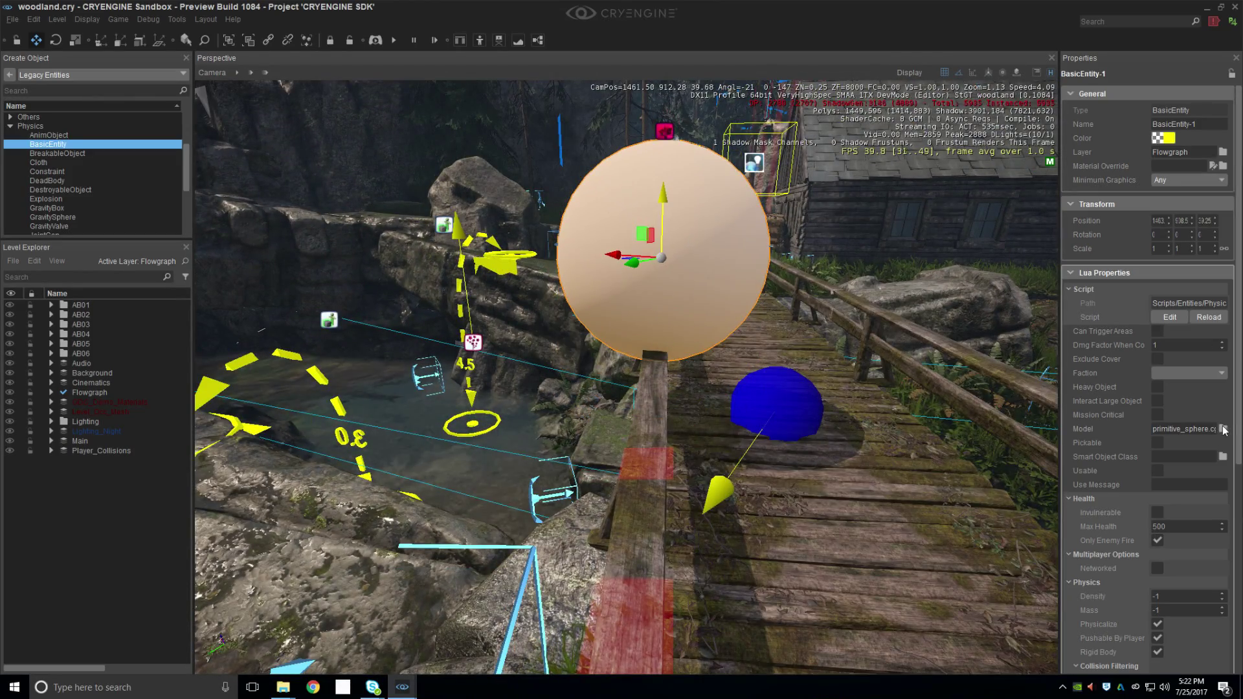
# - Change the new BasicEntity's model to primitive_cube.cgf
pyautogui.click(1223, 428)
pyautogui.doubleClick(676, 254)
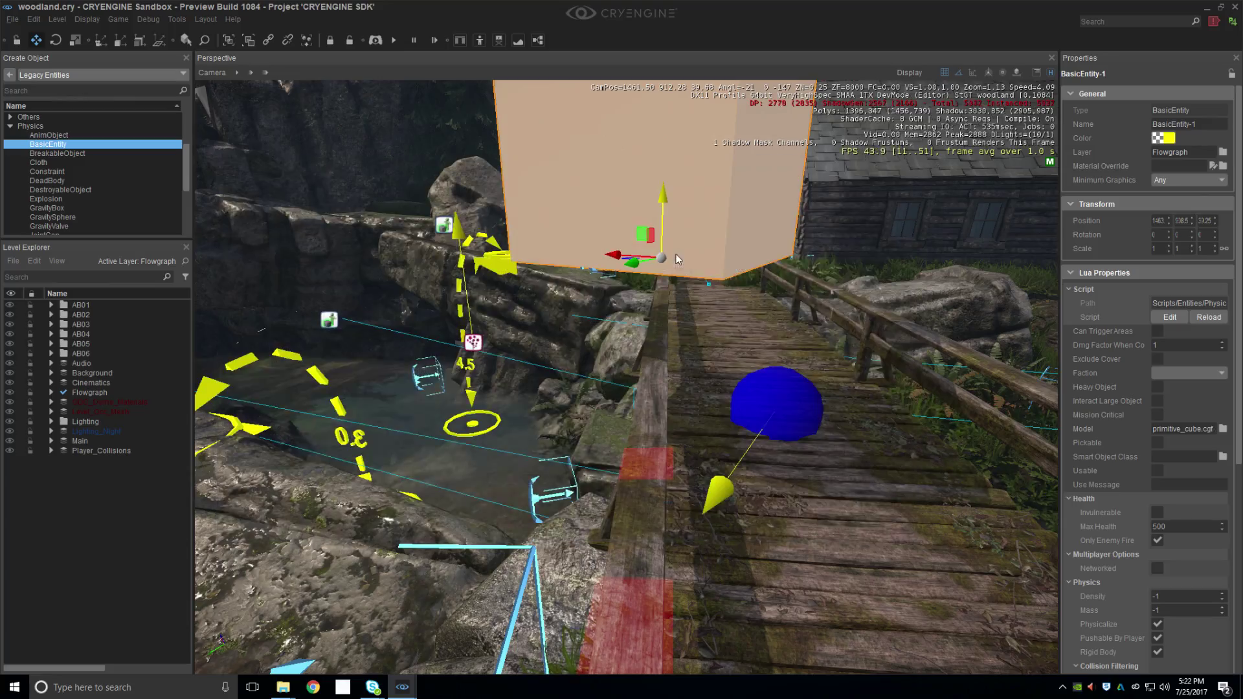
pyautogui.press('d')
pyautogui.moveTo(675, 254); pyautogui.dragTo(523, 336, button='right')
pyautogui.press('s')
pyautogui.press('w')
pyautogui.press('s')
pyautogui.press('w')
pyautogui.moveTo(787, 374)
pyautogui.mouseDown(button='right')
pyautogui.moveTo(787, 363)
pyautogui.moveTo(787, 374)
pyautogui.mouseUp(button='right')
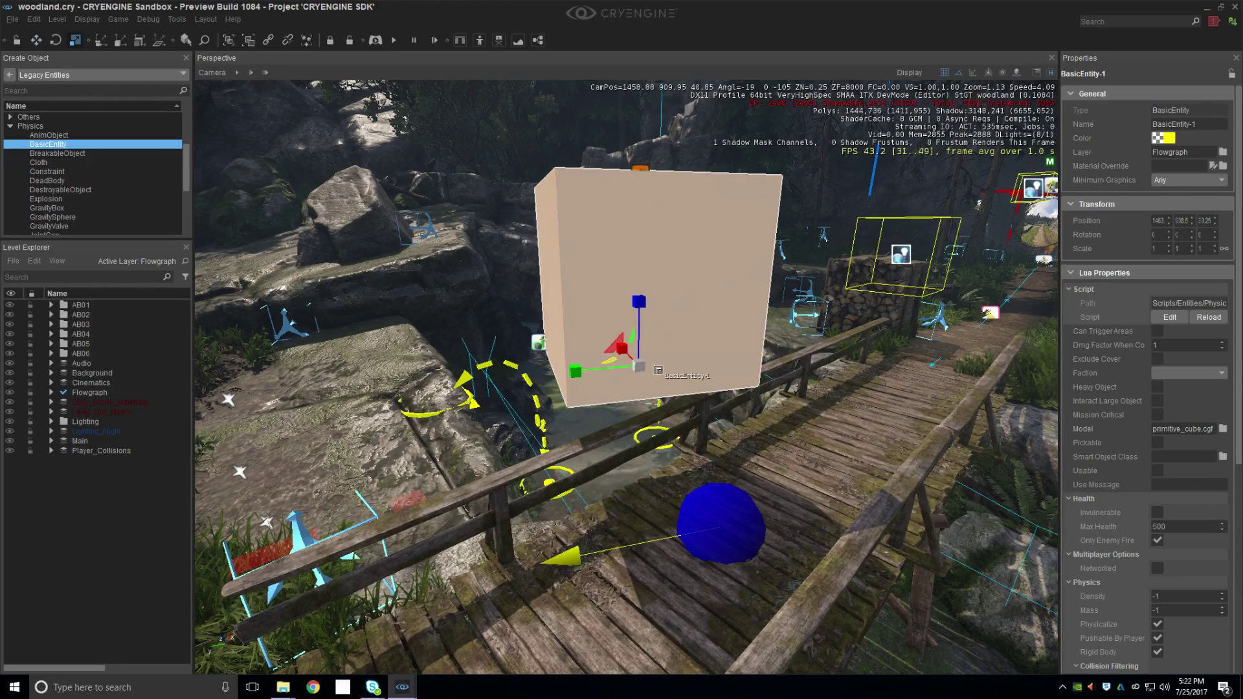
# - Scale the cube to 0.25 and position it on the bridge railing beside the tag point
pyautogui.click(1158, 249)
pyautogui.write('0')
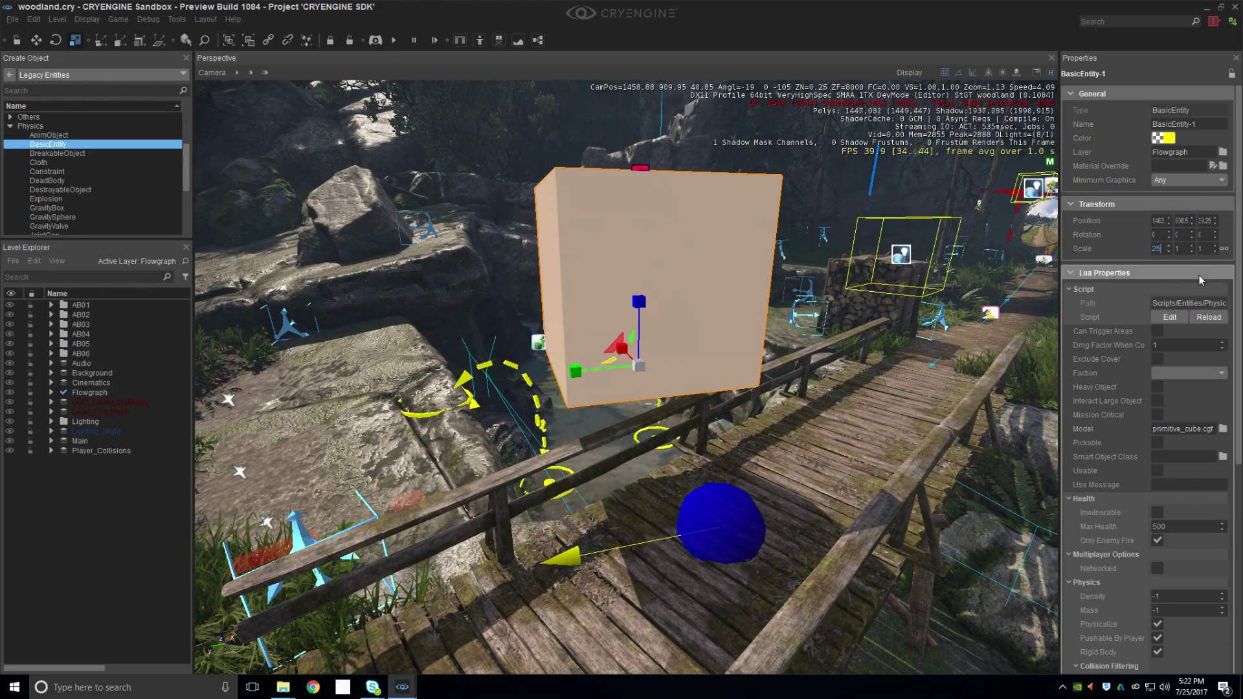
pyautogui.press('Return')
pyautogui.press('w')
pyautogui.moveTo(764, 369); pyautogui.dragTo(543, 364, button='right')
pyautogui.press('d')
pyautogui.press('2')
pyautogui.press('d')
pyautogui.press('s')
pyautogui.press('w')
pyautogui.press('s')
pyautogui.press('a')
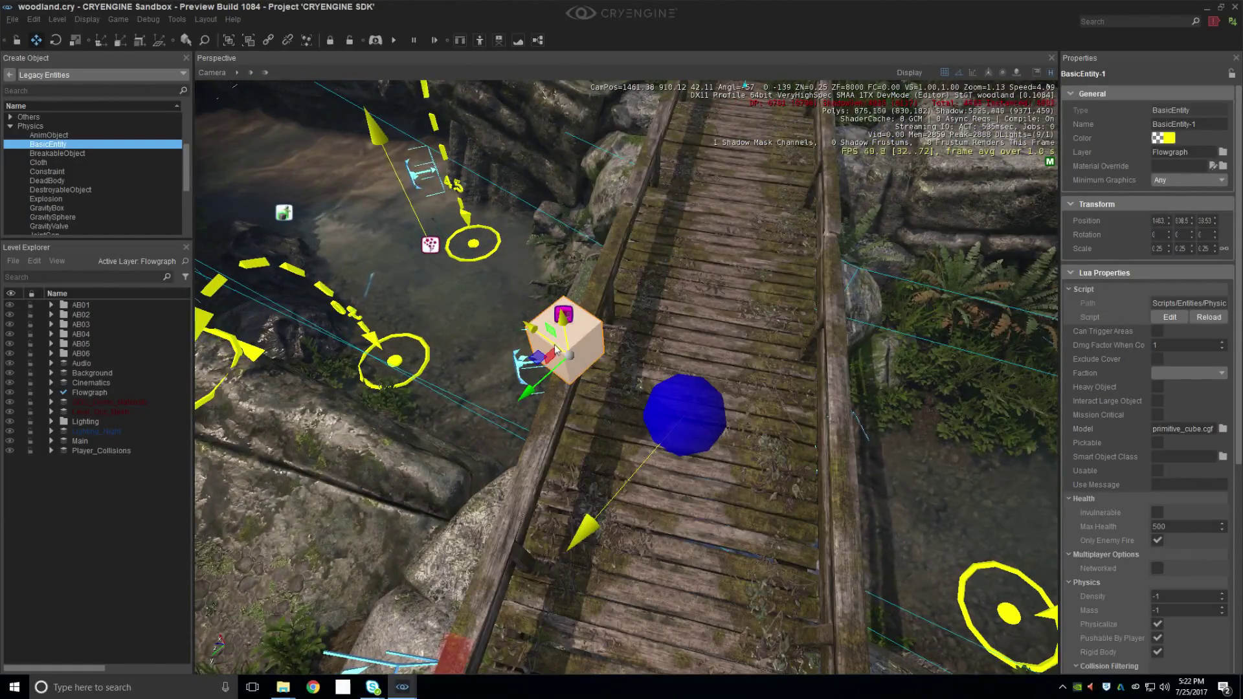
# - Rotate the cube to align with the railing and duplicate it onto the opposite railing
pyautogui.moveTo(728, 451); pyautogui.dragTo(782, 345, button='right')
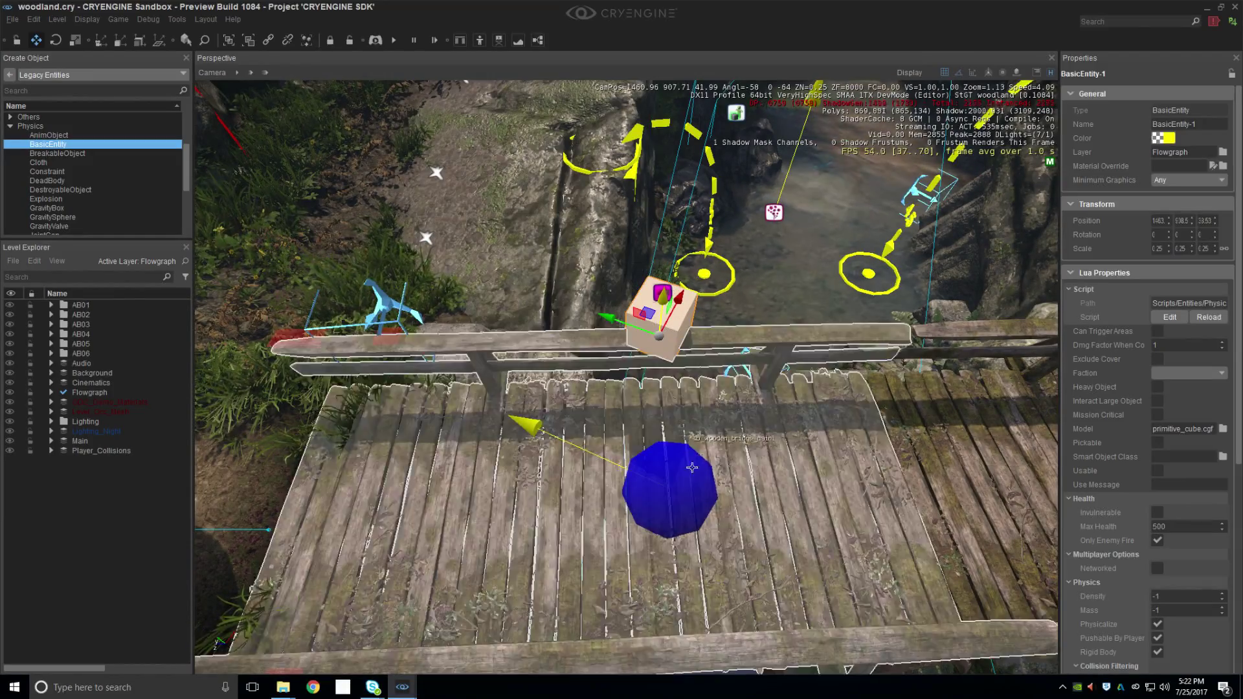
pyautogui.click(674, 493)
pyautogui.moveTo(675, 493); pyautogui.dragTo(704, 457, button='right')
pyautogui.click(578, 266)
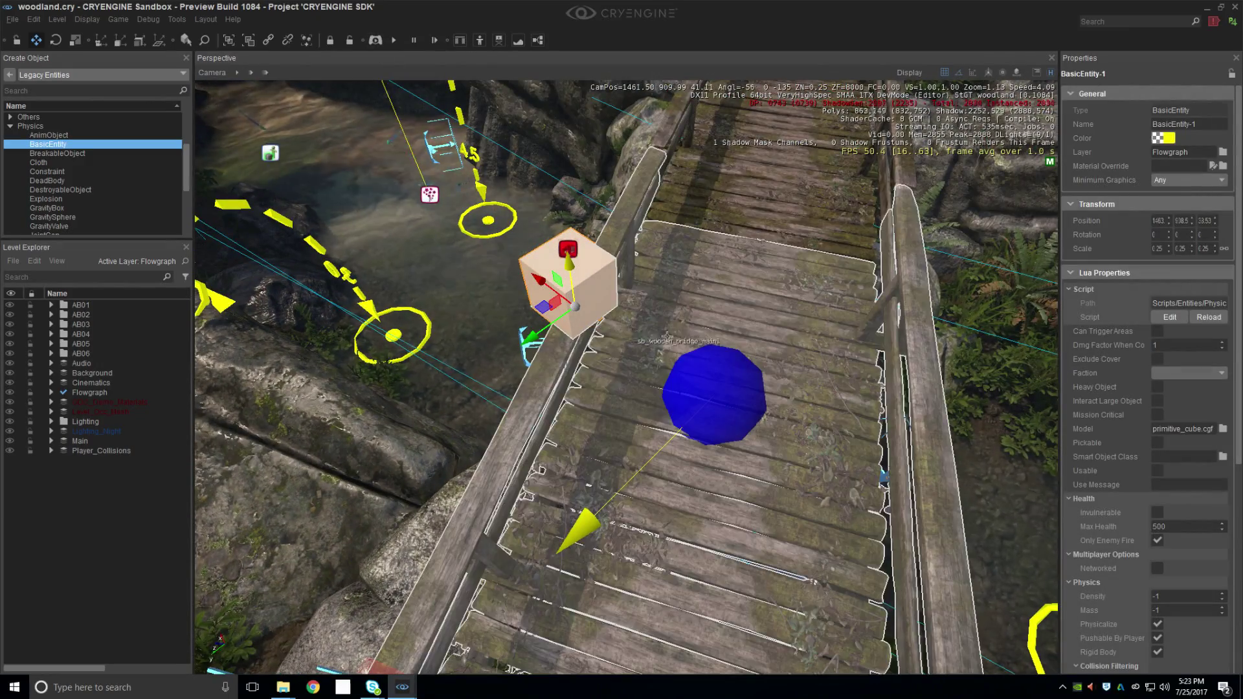
pyautogui.press('2')
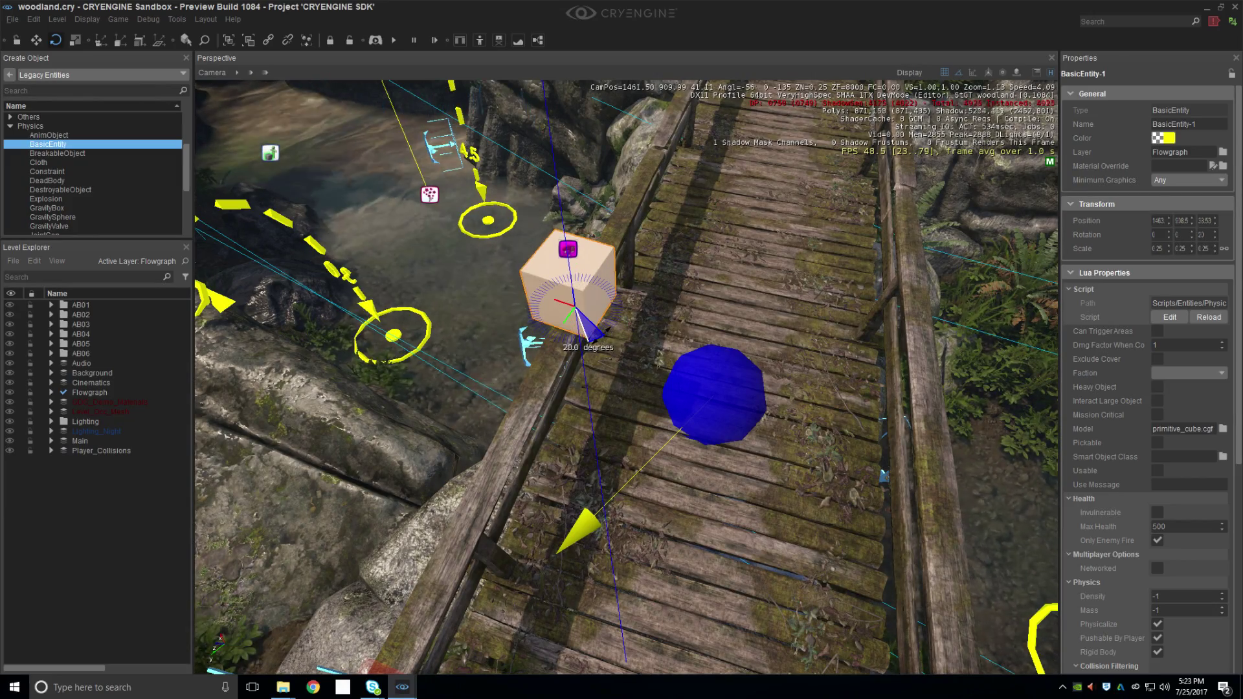
pyautogui.keyDown('shift'); pyautogui.moveTo(552, 303); pyautogui.dragTo(913, 370); pyautogui.keyUp('shift')
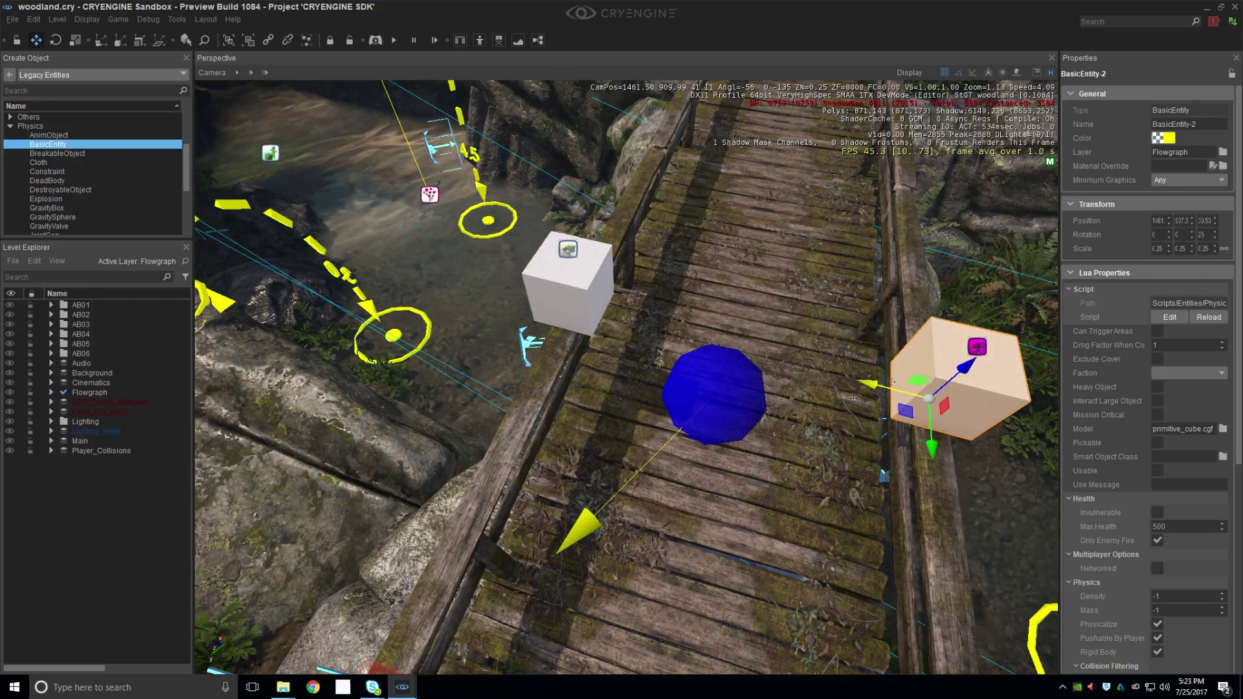
# - Examine the placement of the tag point and the two cubes on the bridge railings from several angles
pyautogui.click(715, 394)
pyautogui.press('d')
pyautogui.press('s')
pyautogui.moveTo(713, 393); pyautogui.dragTo(703, 379, button='right')
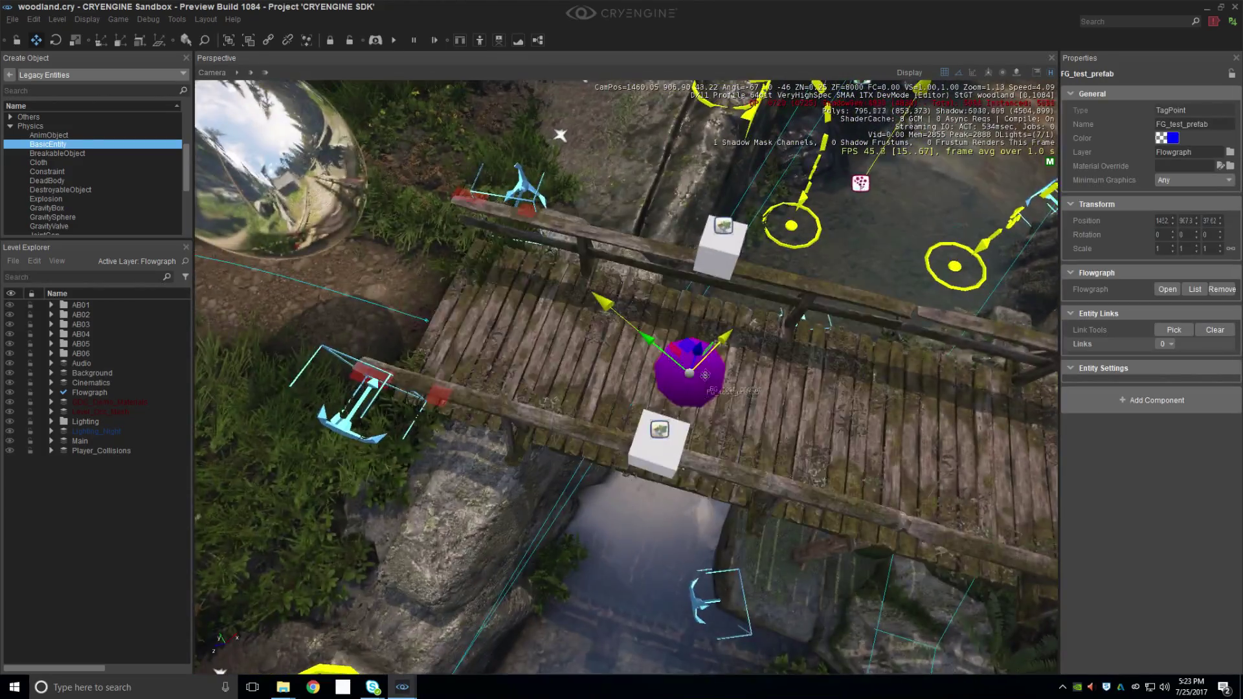
pyautogui.keyDown('alt'); pyautogui.moveTo(704, 377); pyautogui.dragTo(696, 388, button='middle'); pyautogui.keyUp('alt')
pyautogui.click(666, 453)
pyautogui.click(732, 212)
pyautogui.moveTo(731, 213); pyautogui.dragTo(842, 204, button='right')
pyautogui.press('a')
pyautogui.press('w')
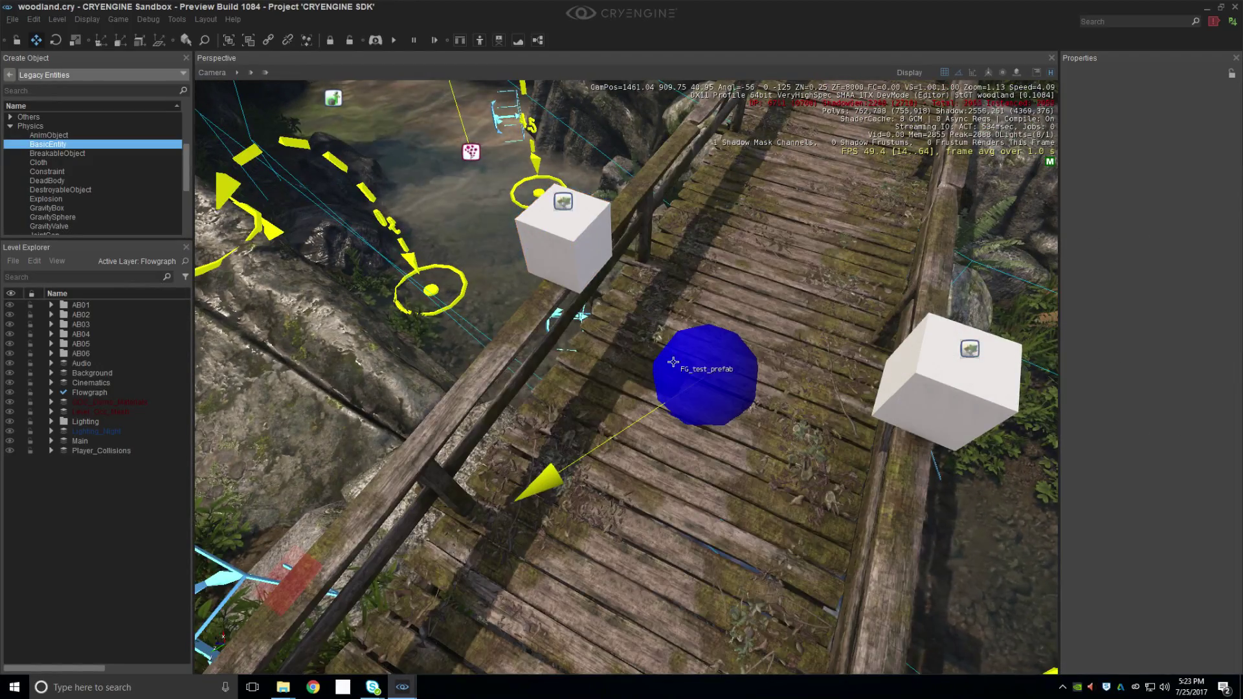
# - Reopen the FG_test_prefab tag point's flow graph and move its window down so both cubes stay selectable
pyautogui.click(705, 379)
pyautogui.rightClick(712, 380)
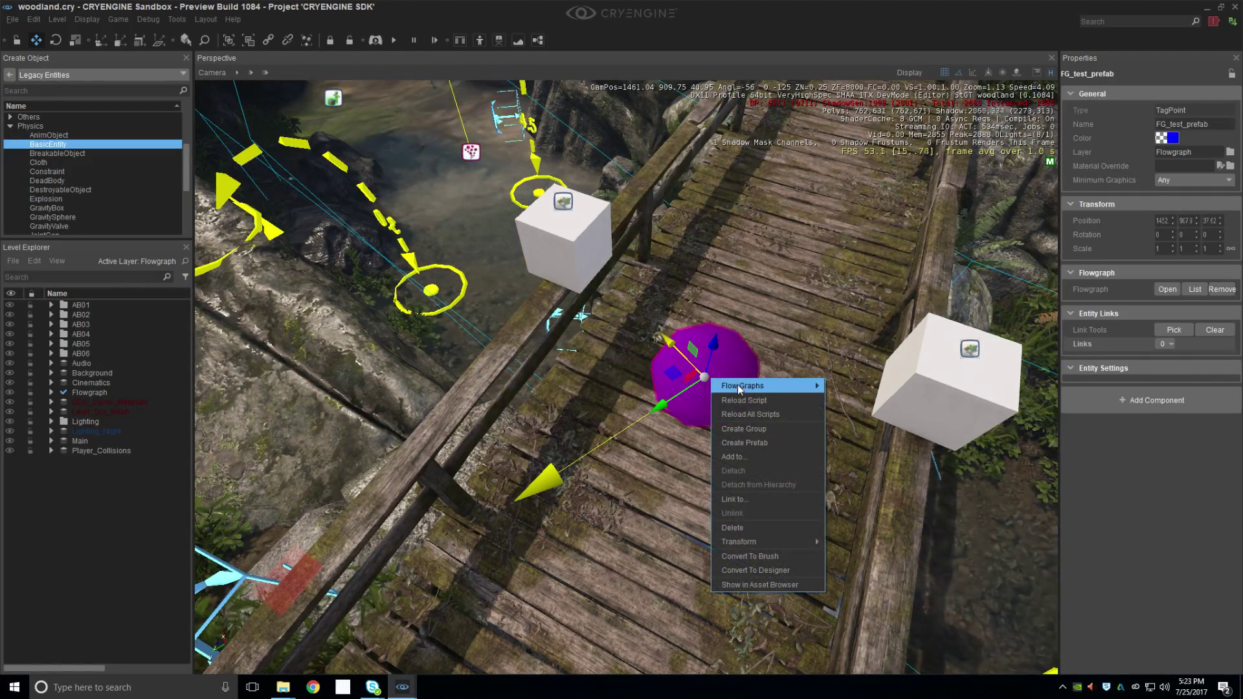
pyautogui.moveTo(740, 389)
pyautogui.click(910, 388)
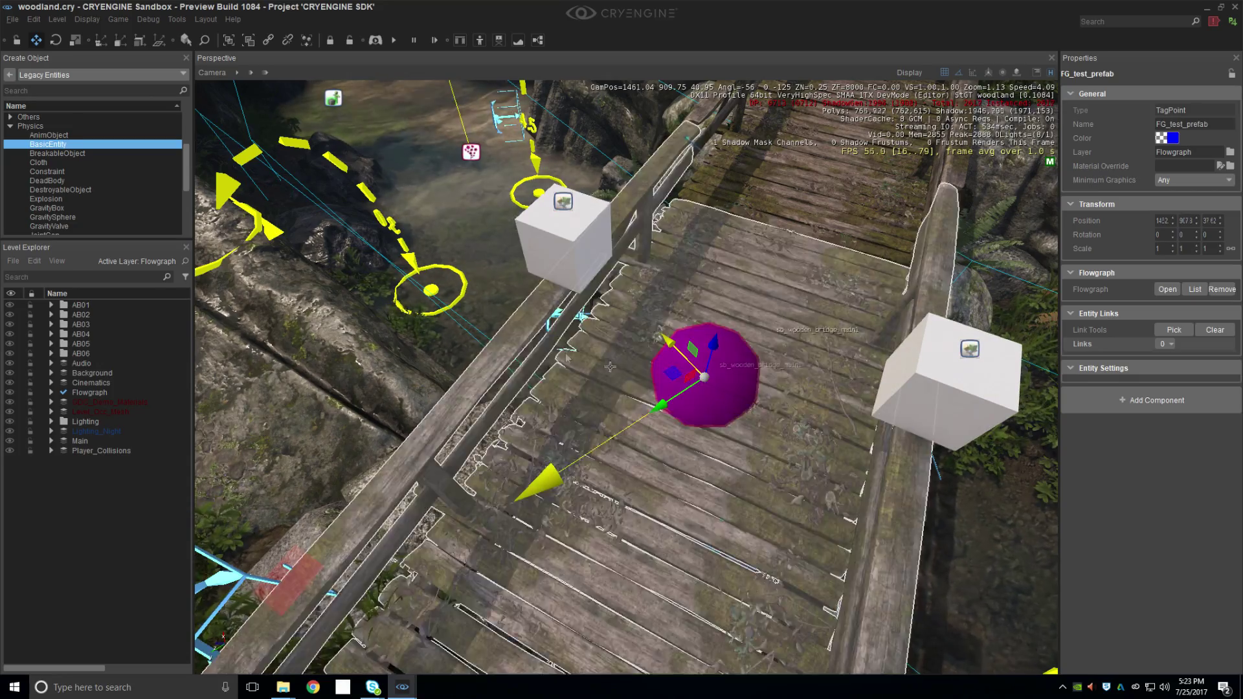
pyautogui.moveTo(402, 686)
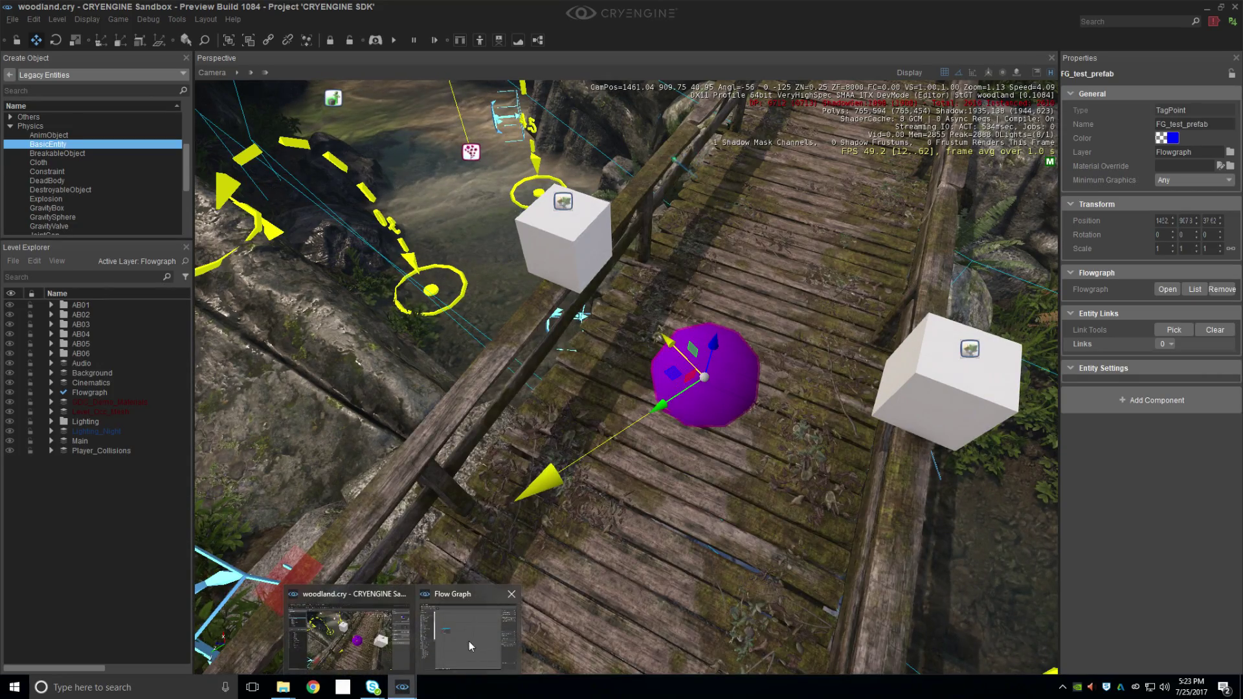
pyautogui.click(469, 641)
pyautogui.moveTo(683, 91); pyautogui.dragTo(697, 365)
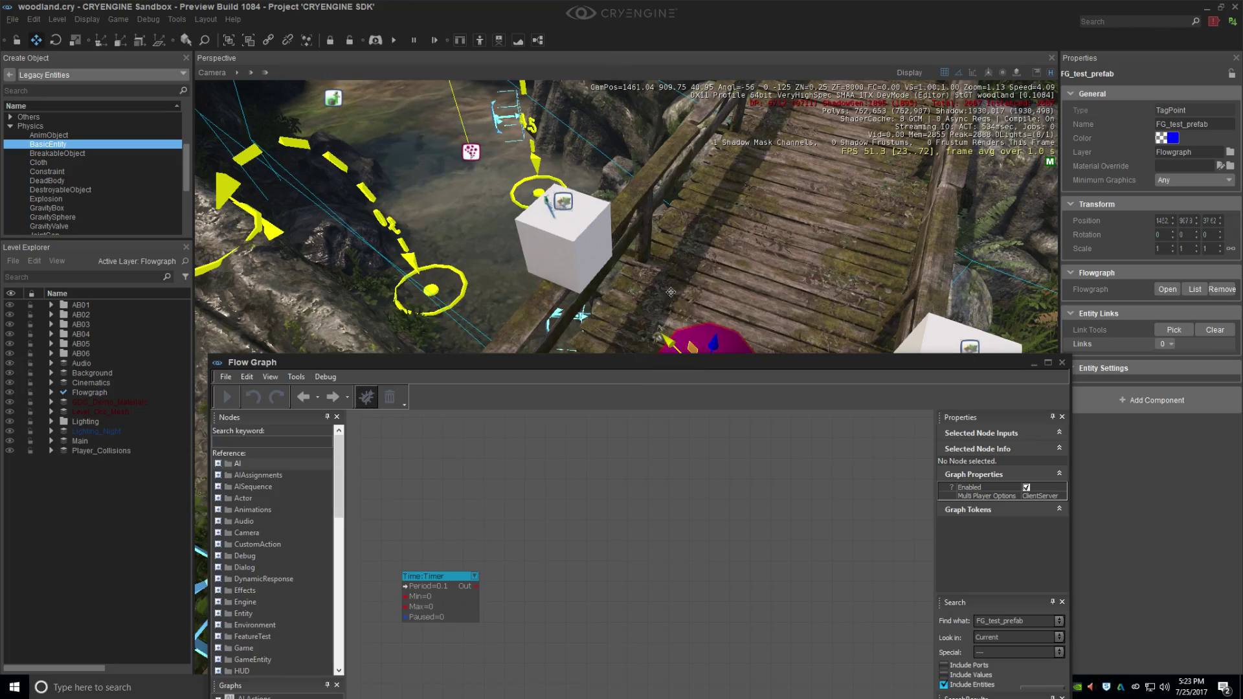
# - Select both railing cubes and add them to the flow graph as entity nodes arranged side by side
pyautogui.click(565, 235)
pyautogui.keyDown('ctrl'); pyautogui.click(941, 368); pyautogui.keyUp('ctrl')
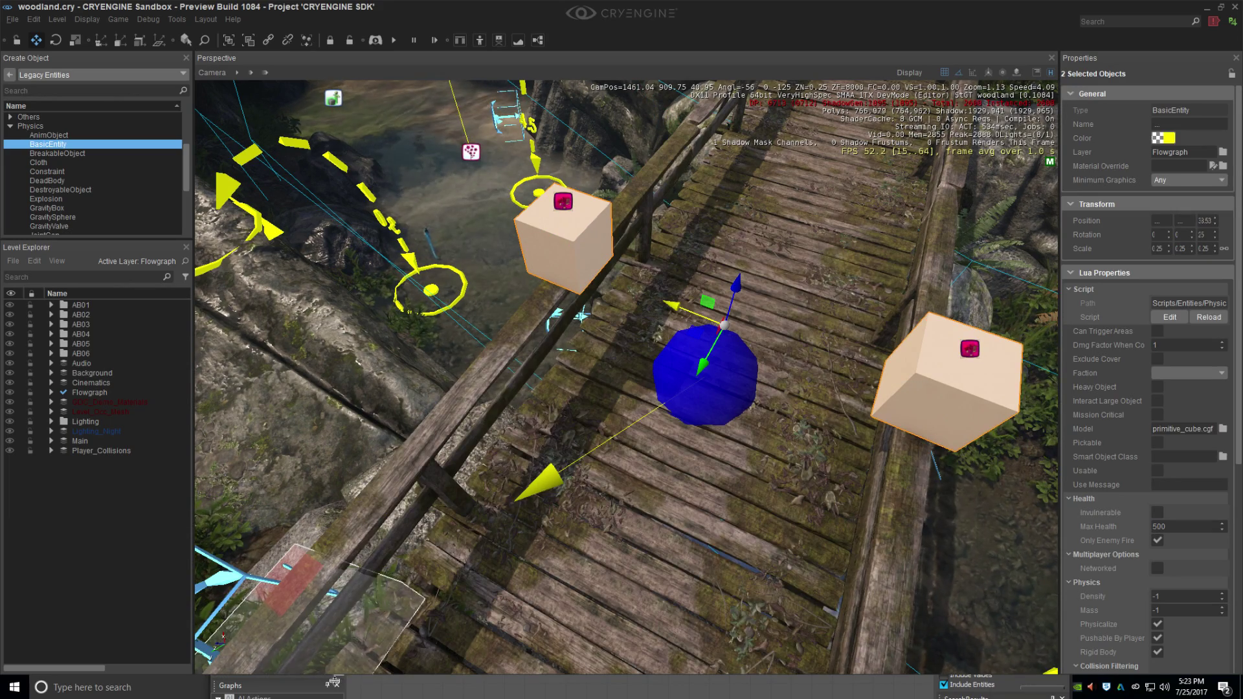
pyautogui.click(471, 686)
pyautogui.click(568, 518)
pyautogui.moveTo(598, 581); pyautogui.dragTo(748, 487)
pyautogui.moveTo(612, 567); pyautogui.dragTo(589, 488)
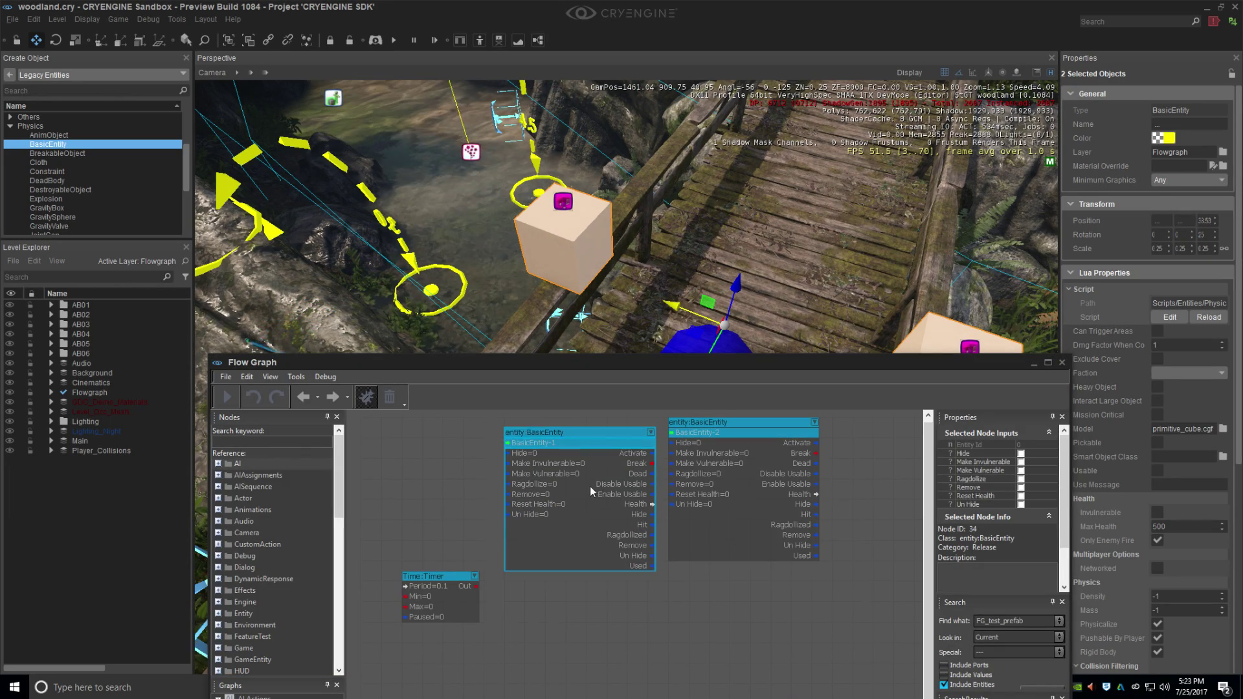
# - Bring the whole Flow Graph window back into view and move both BasicEntity nodes higher above the Timer node
pyautogui.moveTo(615, 362); pyautogui.dragTo(608, 86)
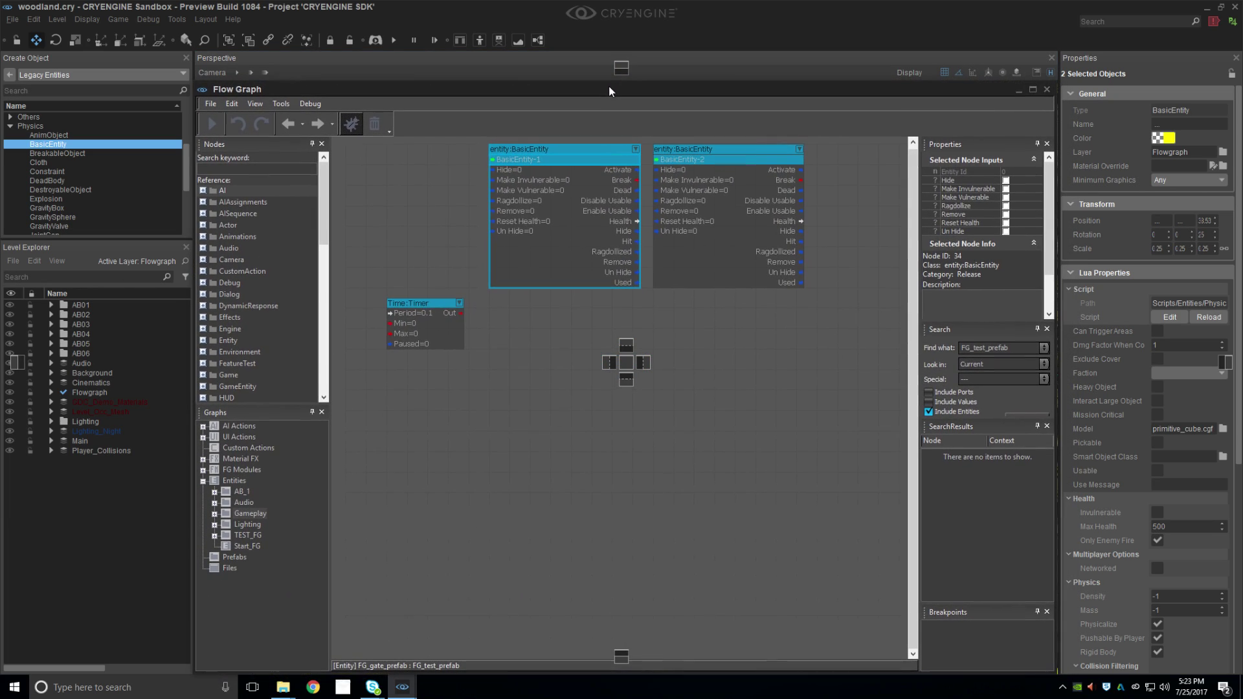
pyautogui.click(646, 380)
pyautogui.moveTo(633, 388); pyautogui.dragTo(624, 425, button='right')
pyautogui.click(720, 312)
pyautogui.keyDown('ctrl'); pyautogui.click(527, 303); pyautogui.keyUp('ctrl')
pyautogui.moveTo(532, 390); pyautogui.dragTo(525, 455, button='right')
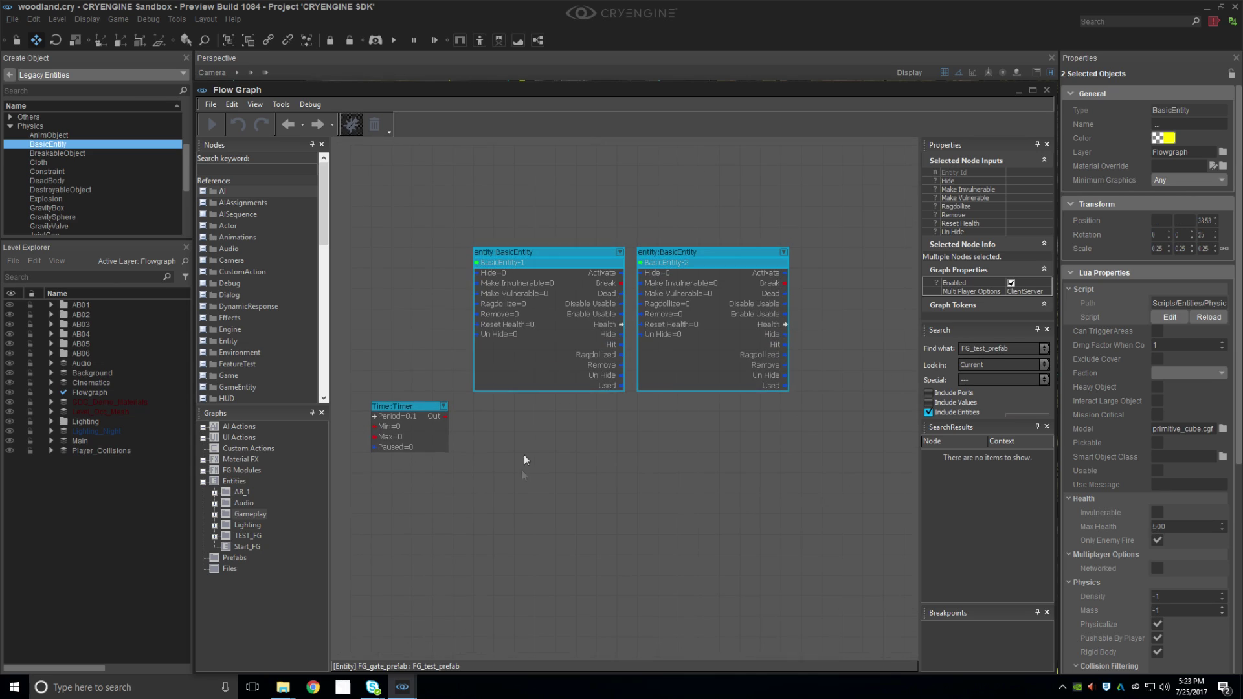
pyautogui.moveTo(526, 327); pyautogui.dragTo(524, 291)
pyautogui.click(527, 154)
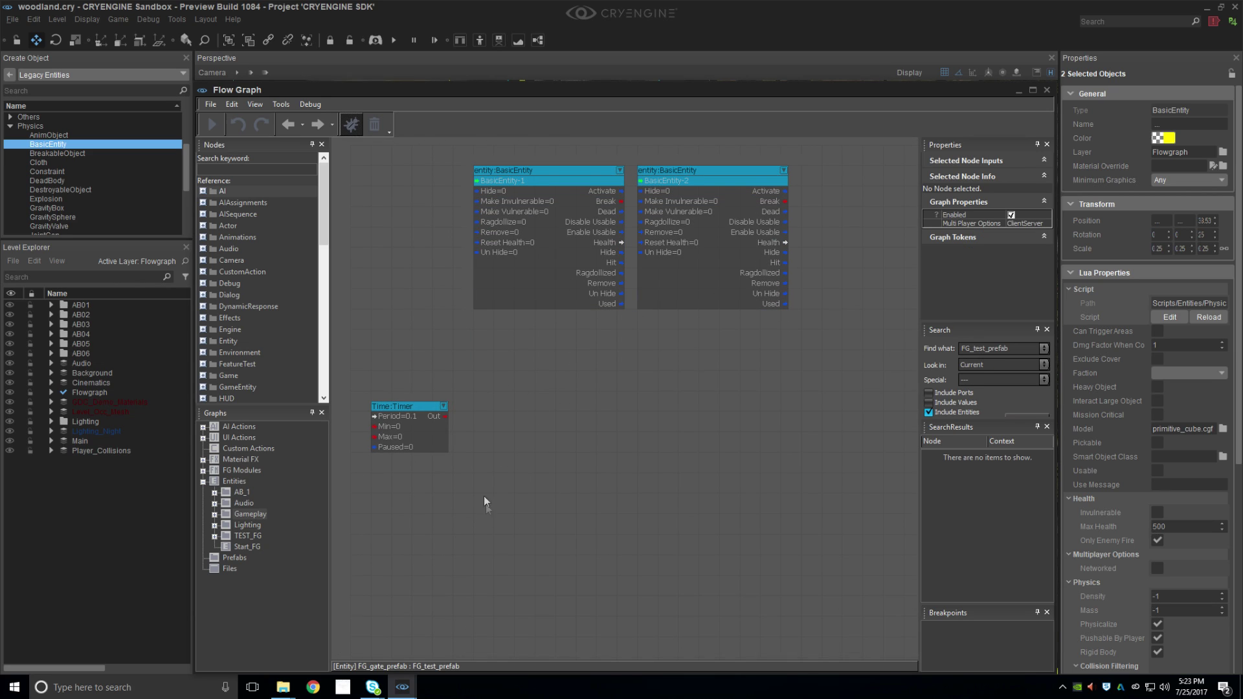
# - Inspect the BasicEntity-1 and BasicEntity-2 nodes in turn to compare their entities and ports
pyautogui.click(497, 293)
pyautogui.click(729, 277)
pyautogui.click(599, 306)
pyautogui.click(669, 264)
pyautogui.click(566, 282)
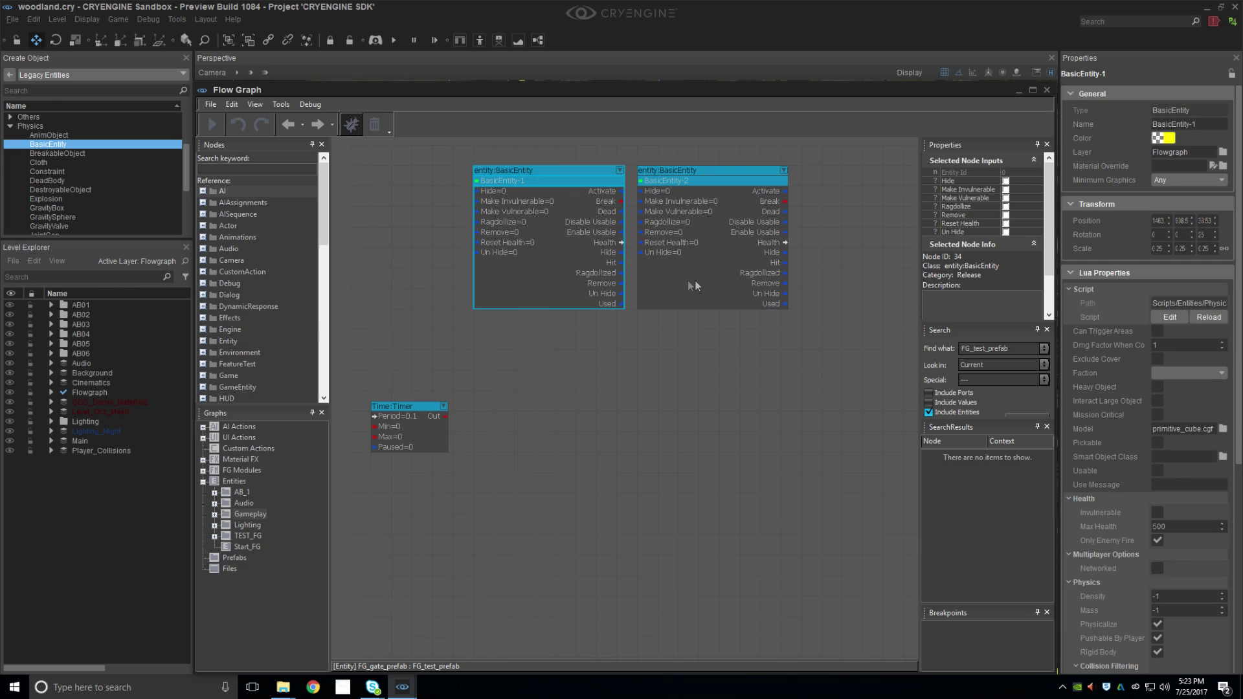
pyautogui.click(688, 281)
pyautogui.click(577, 284)
pyautogui.click(536, 383)
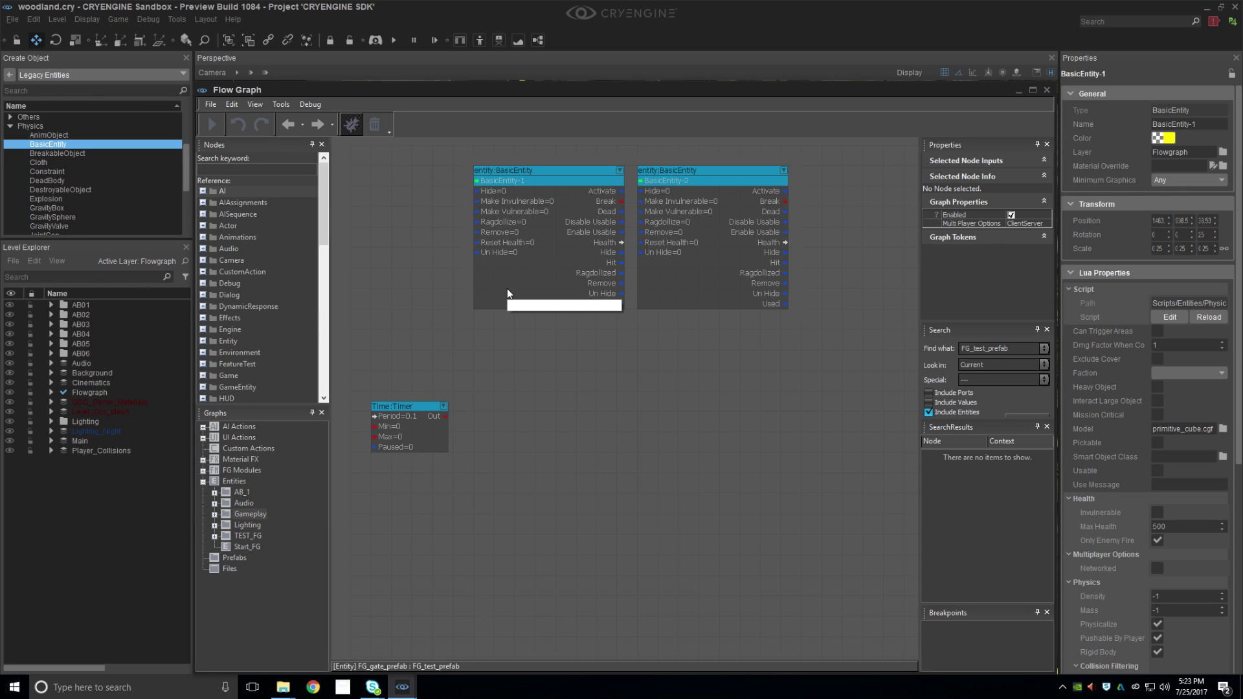
# - Move the Timer node up and add an Entity:EntitiesInRange node beside it
pyautogui.moveTo(427, 434); pyautogui.dragTo(417, 382)
pyautogui.click(401, 423)
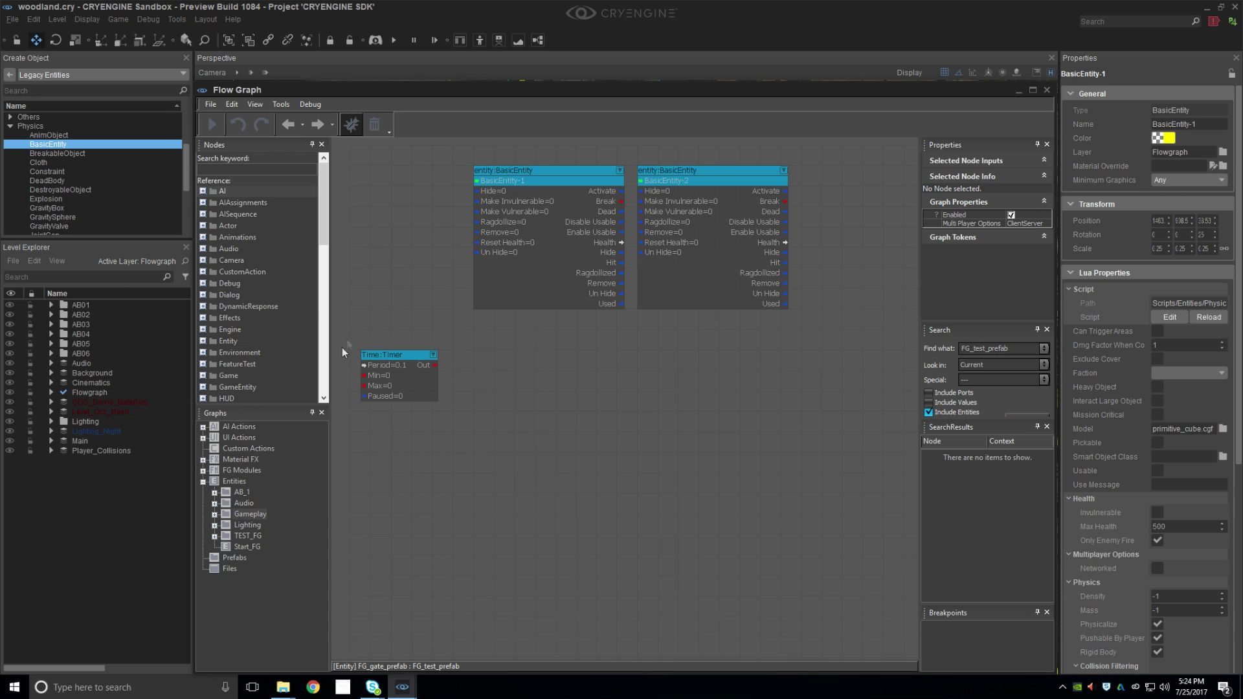
pyautogui.rightClick(490, 369)
pyautogui.moveTo(532, 375)
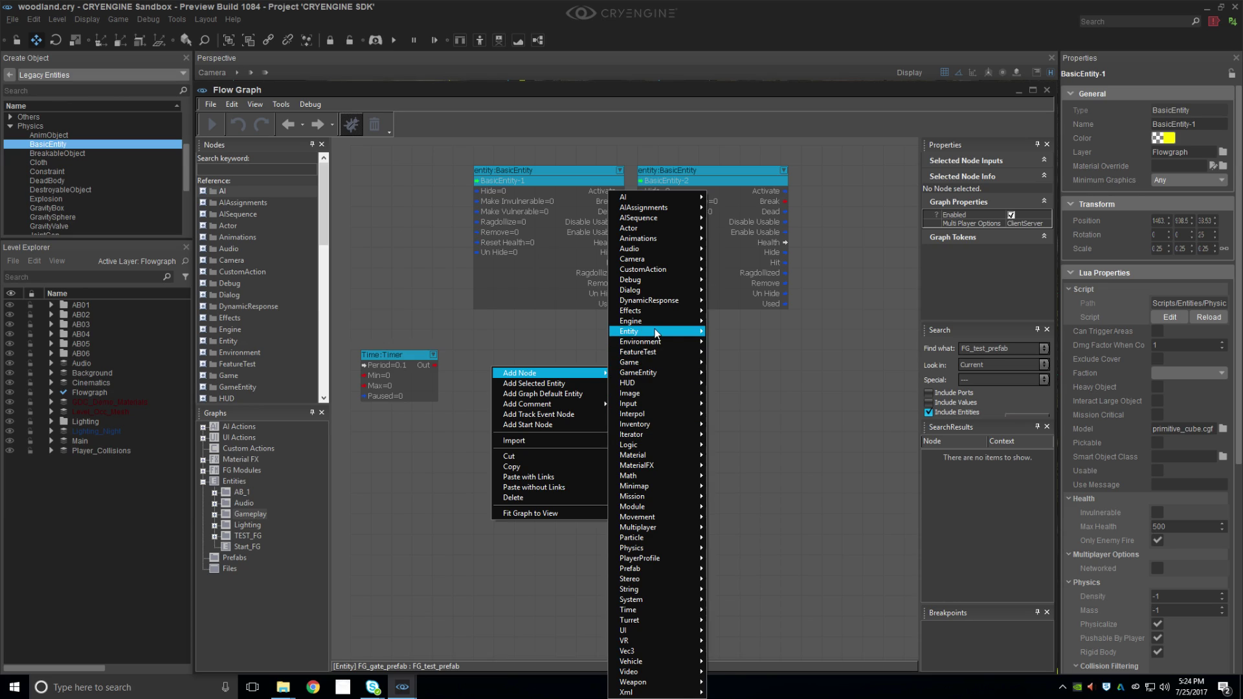
pyautogui.moveTo(656, 333)
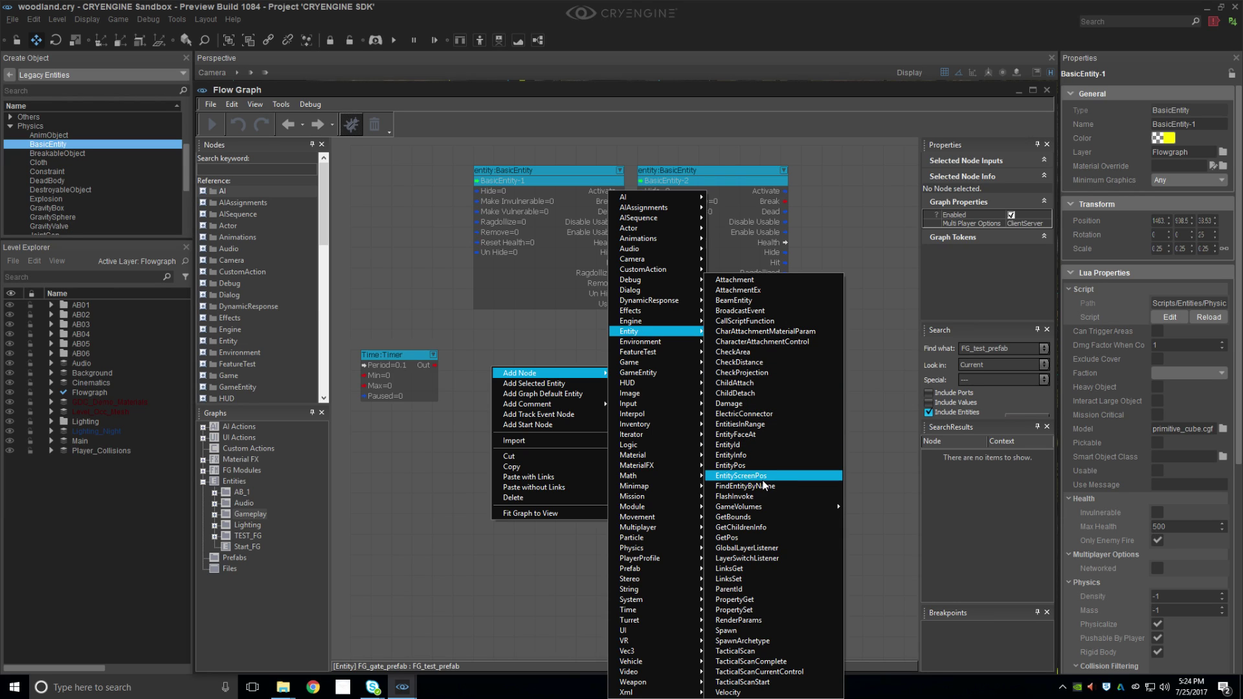
pyautogui.click(749, 425)
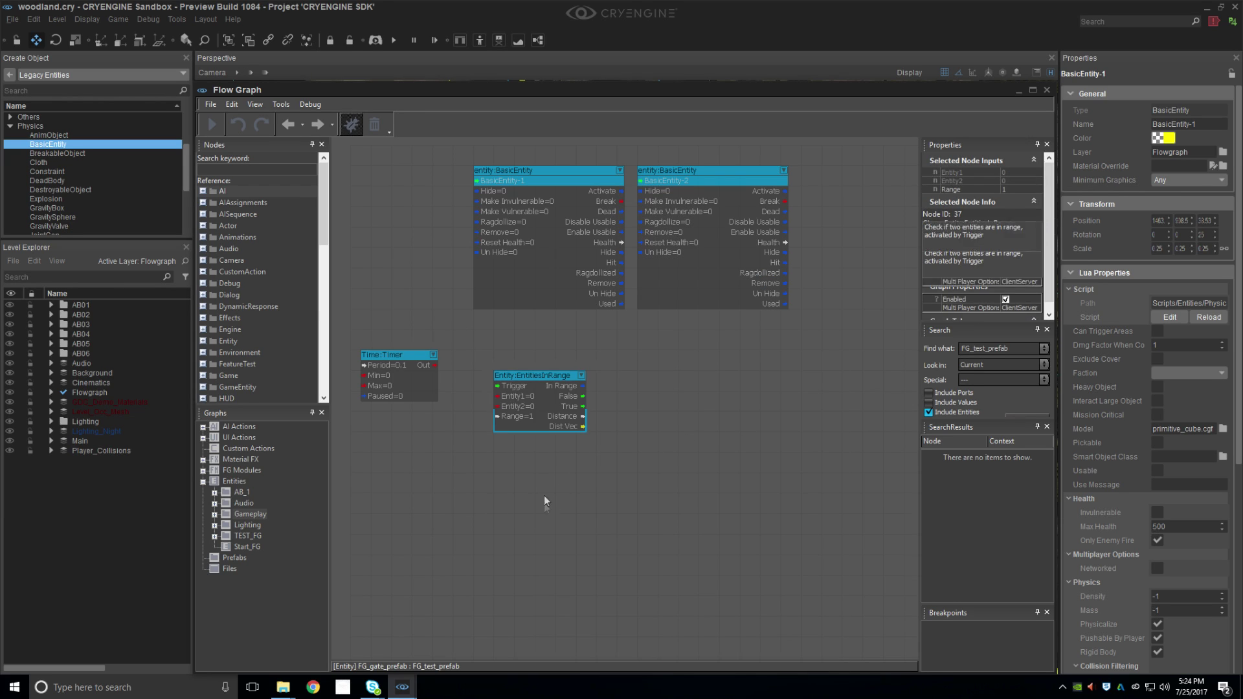
pyautogui.moveTo(530, 421); pyautogui.dragTo(523, 409)
pyautogui.click(517, 414)
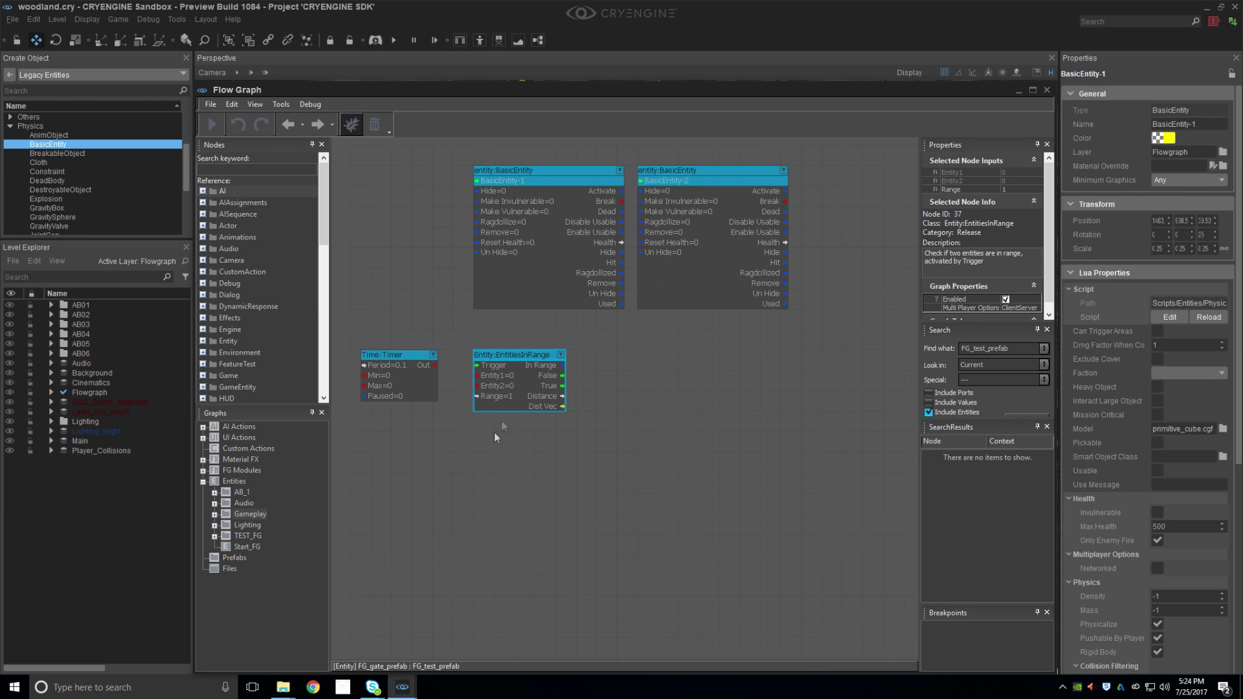
# - Set the EntitiesInRange node's Range to 2
pyautogui.rightClick(491, 321)
pyautogui.moveTo(531, 332)
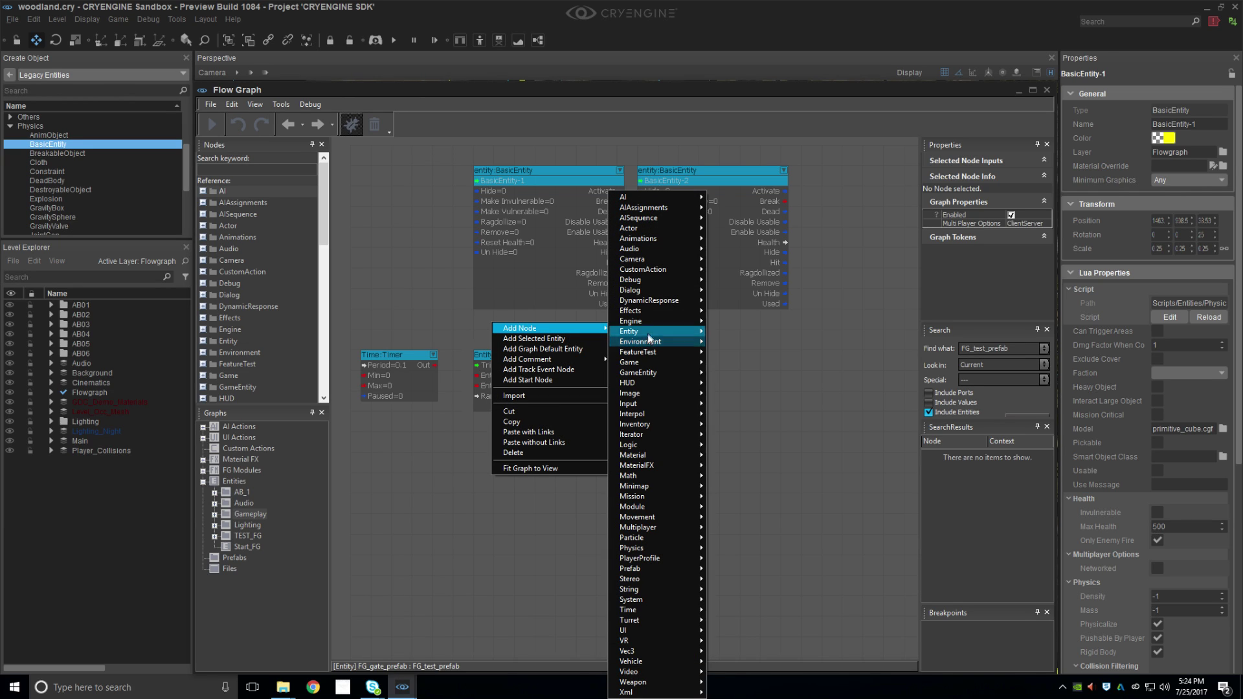
pyautogui.click(517, 388)
pyautogui.doubleClick(510, 395)
pyautogui.write('2')
pyautogui.click(511, 438)
# - Add an Actor:LocalPlayer node just above the EntitiesInRange node
pyautogui.rightClick(512, 337)
pyautogui.moveTo(529, 343)
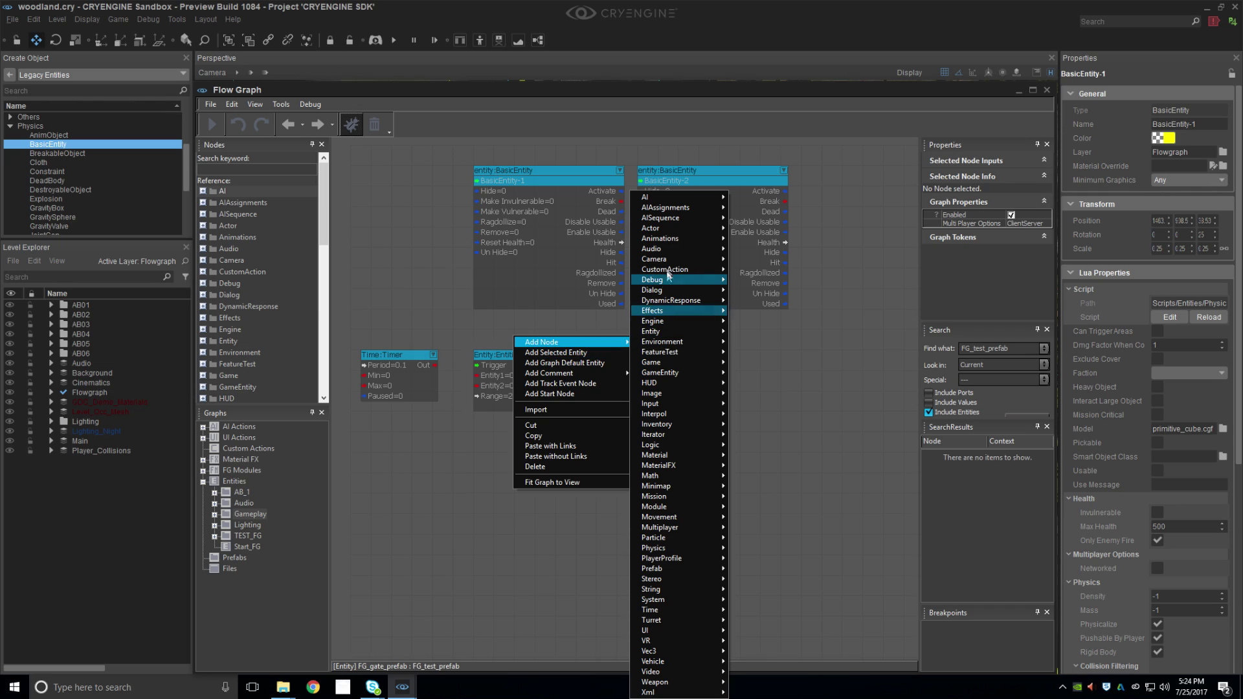
pyautogui.moveTo(669, 250)
pyautogui.moveTo(670, 227)
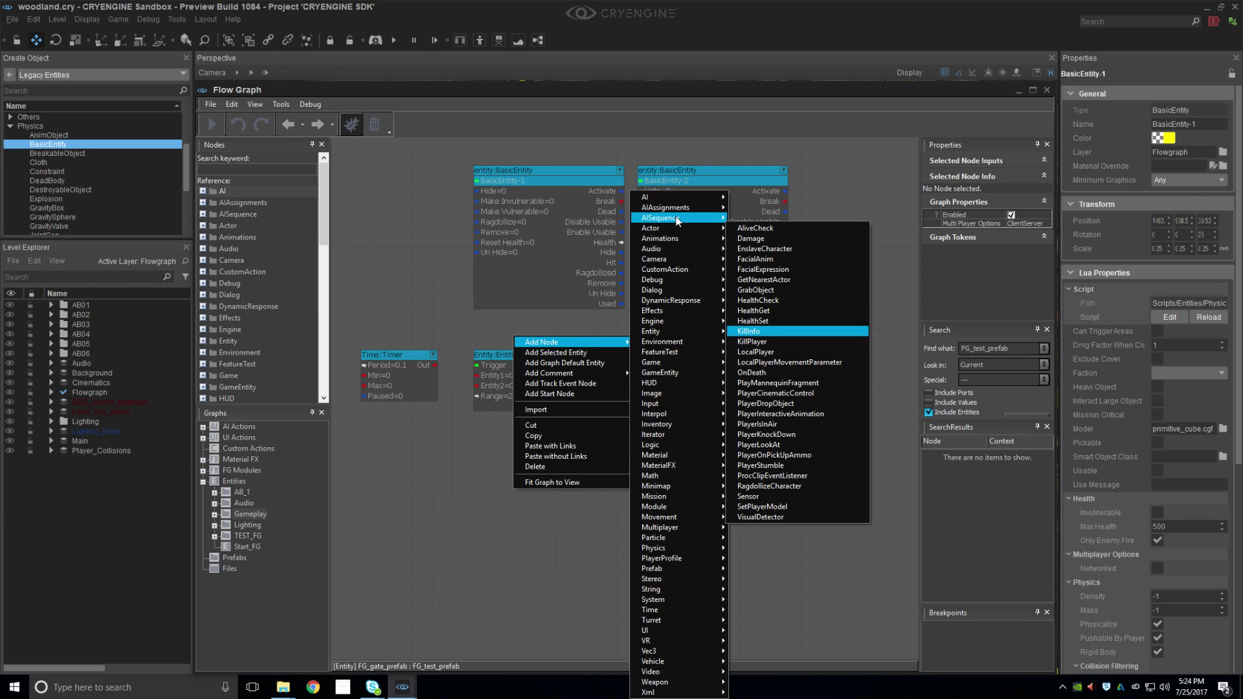
pyautogui.click(757, 353)
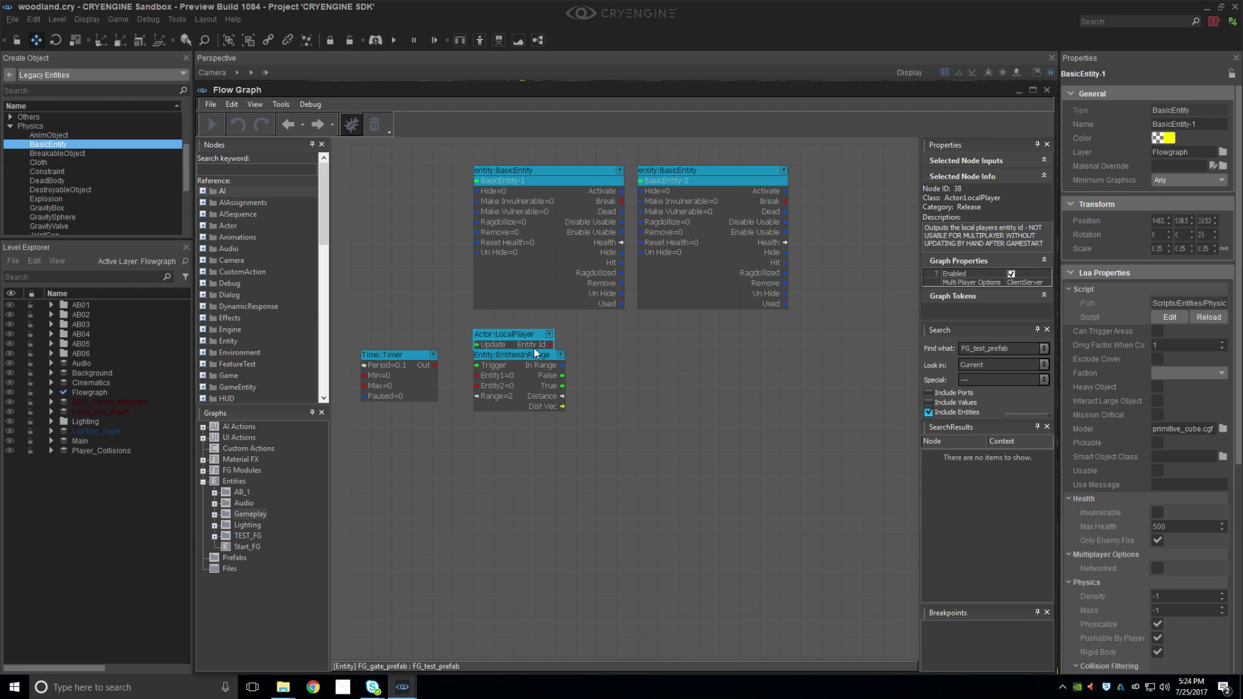
# - Connect the LocalPlayer node's Entity Id output to Entity1 on EntitiesInRange and clear the graph's debug highlights
pyautogui.moveTo(497, 379); pyautogui.dragTo(496, 376)
pyautogui.click(495, 506)
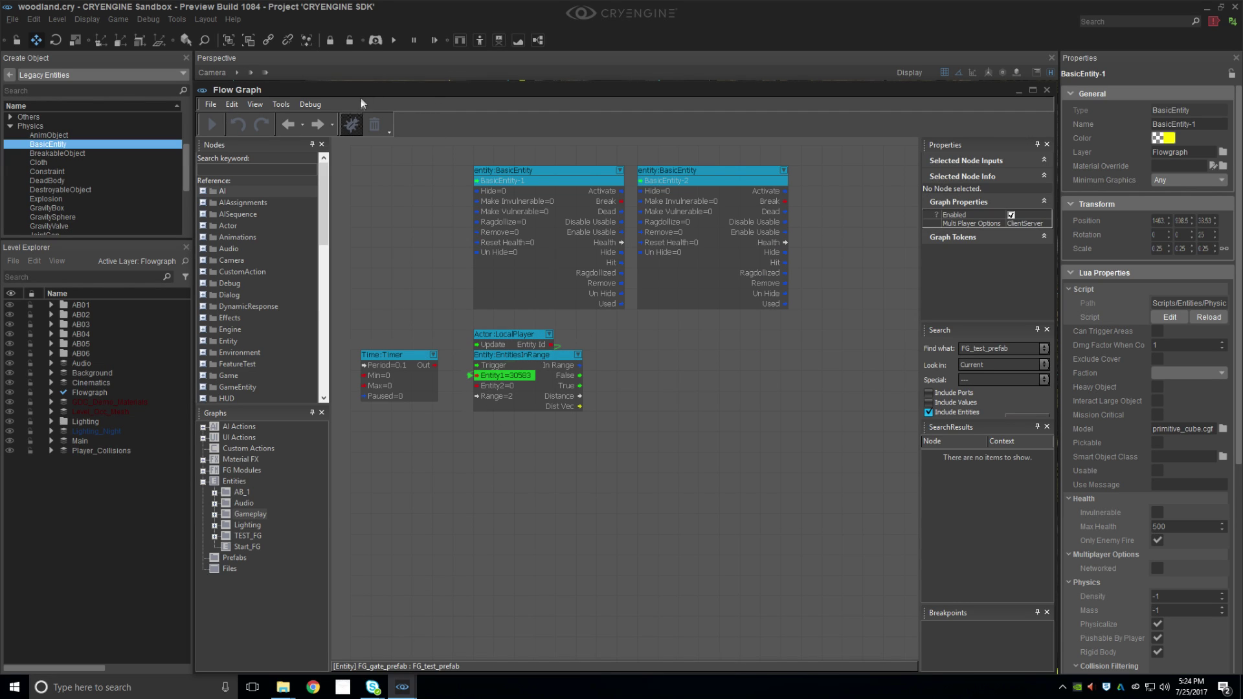
pyautogui.click(373, 123)
# - Add an Entity:EntityId node just below the EntitiesInRange node
pyautogui.rightClick(498, 439)
pyautogui.moveTo(537, 443)
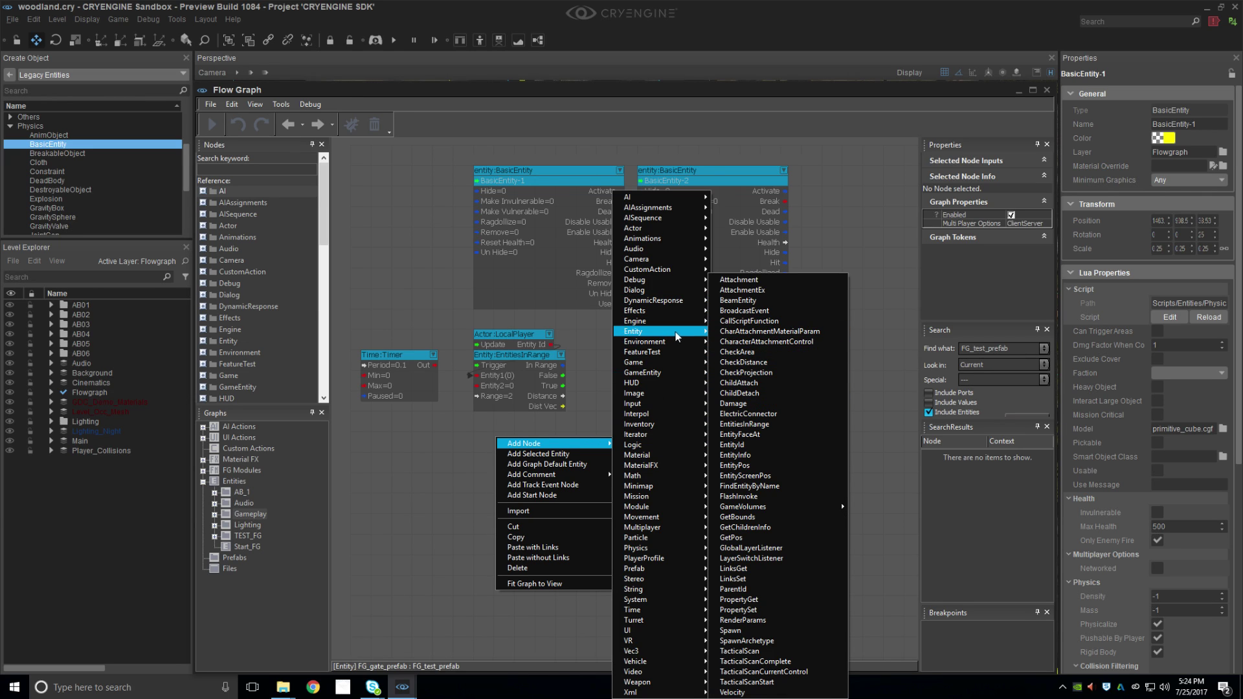
pyautogui.click(754, 445)
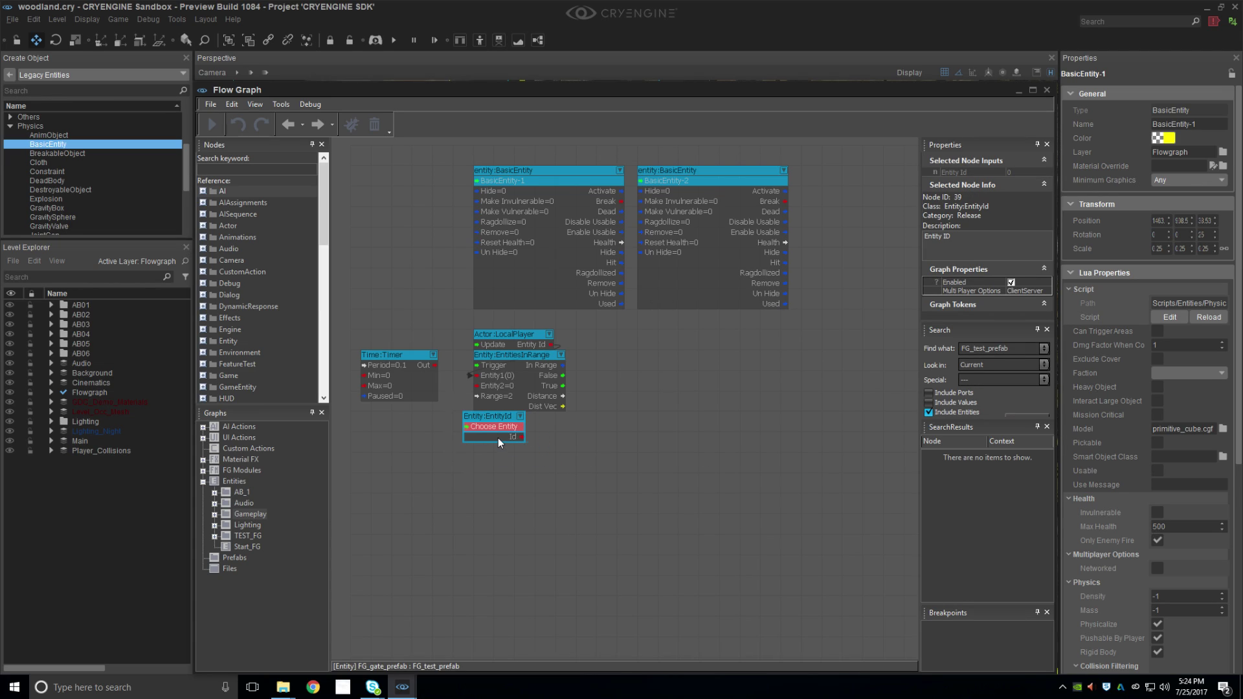
# - Move the Flow Graph window down to uncover the bridge and select the FG_test_prefab tag point in the level
pyautogui.moveTo(659, 92); pyautogui.dragTo(666, 416)
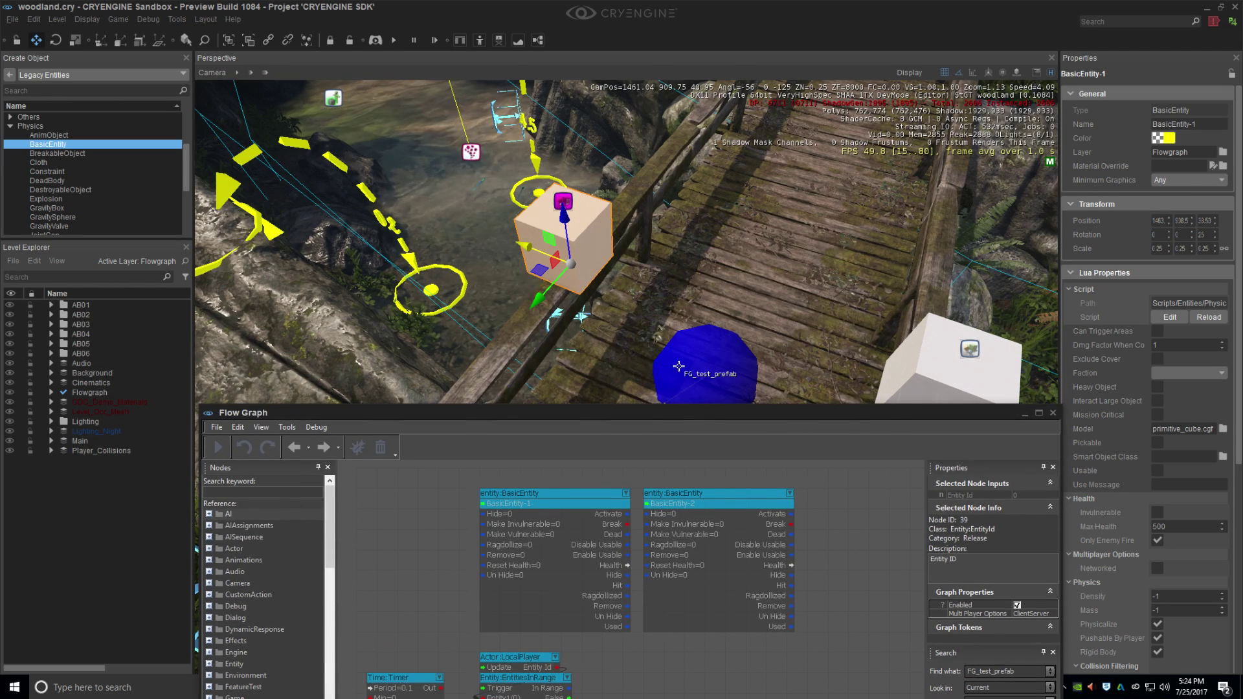
pyautogui.click(677, 365)
pyautogui.click(632, 690)
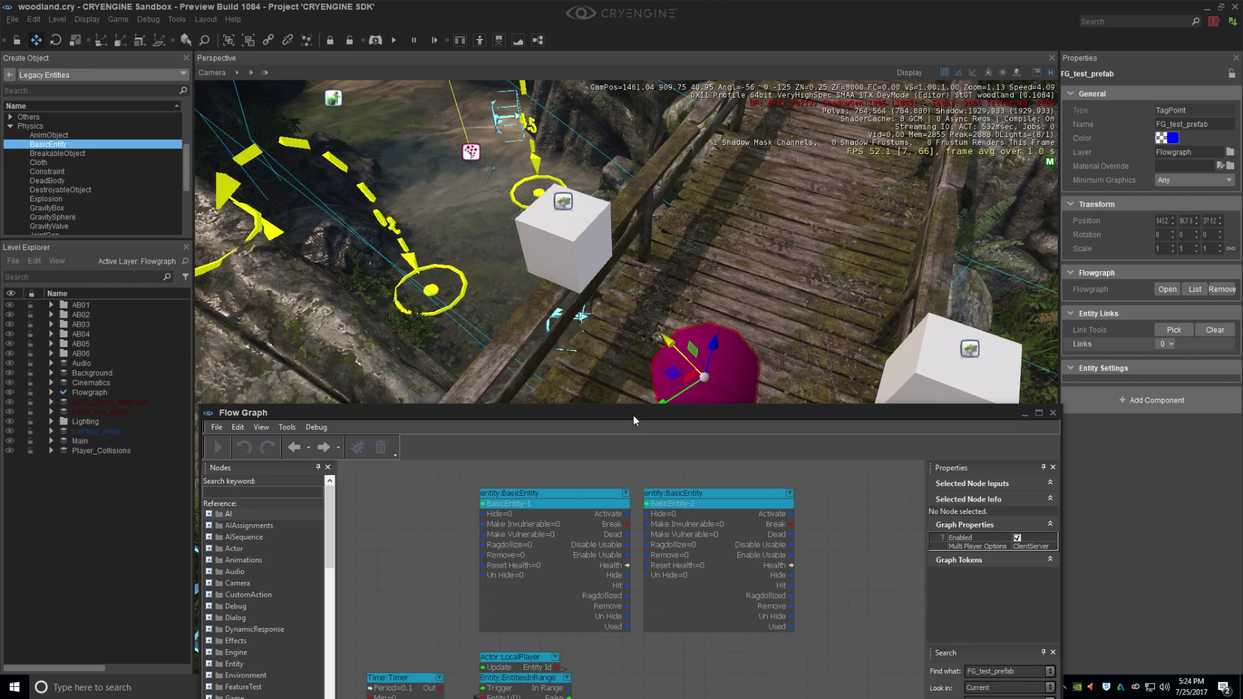
pyautogui.moveTo(633, 415); pyautogui.dragTo(631, 273)
pyautogui.moveTo(529, 623); pyautogui.dragTo(543, 466, button='middle')
# - Add a TagPoint node for FG_test_prefab below the EntityId node
pyautogui.rightClick(492, 480)
pyautogui.click(522, 500)
pyautogui.scroll(2, 523, 503)
pyautogui.moveTo(578, 515); pyautogui.dragTo(565, 558)
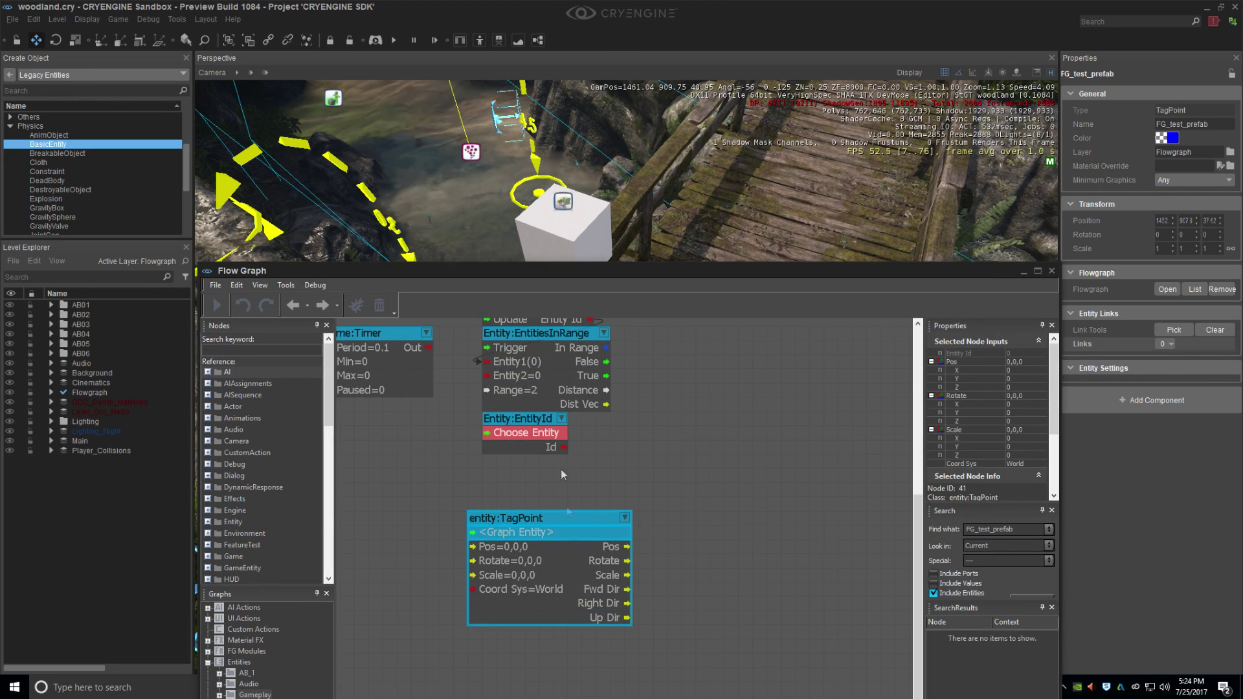
# - Assign the graph entity to the EntityId node and delete the spare TagPoint node
pyautogui.rightClick(522, 433)
pyautogui.click(541, 435)
pyautogui.moveTo(569, 586); pyautogui.dragTo(569, 600)
pyautogui.press('Delete')
# - Connect the EntityId node's Id to Entity2 and the Timer's Out to Trigger on the EntitiesInRange node
pyautogui.moveTo(573, 494); pyautogui.dragTo(588, 545, button='right')
pyautogui.moveTo(525, 438); pyautogui.dragTo(522, 429)
pyautogui.click(457, 535)
pyautogui.moveTo(457, 535); pyautogui.dragTo(468, 575, button='right')
pyautogui.scroll(-3, 480, 570)
pyautogui.scroll(3, 506, 514)
pyautogui.moveTo(445, 468); pyautogui.dragTo(497, 471)
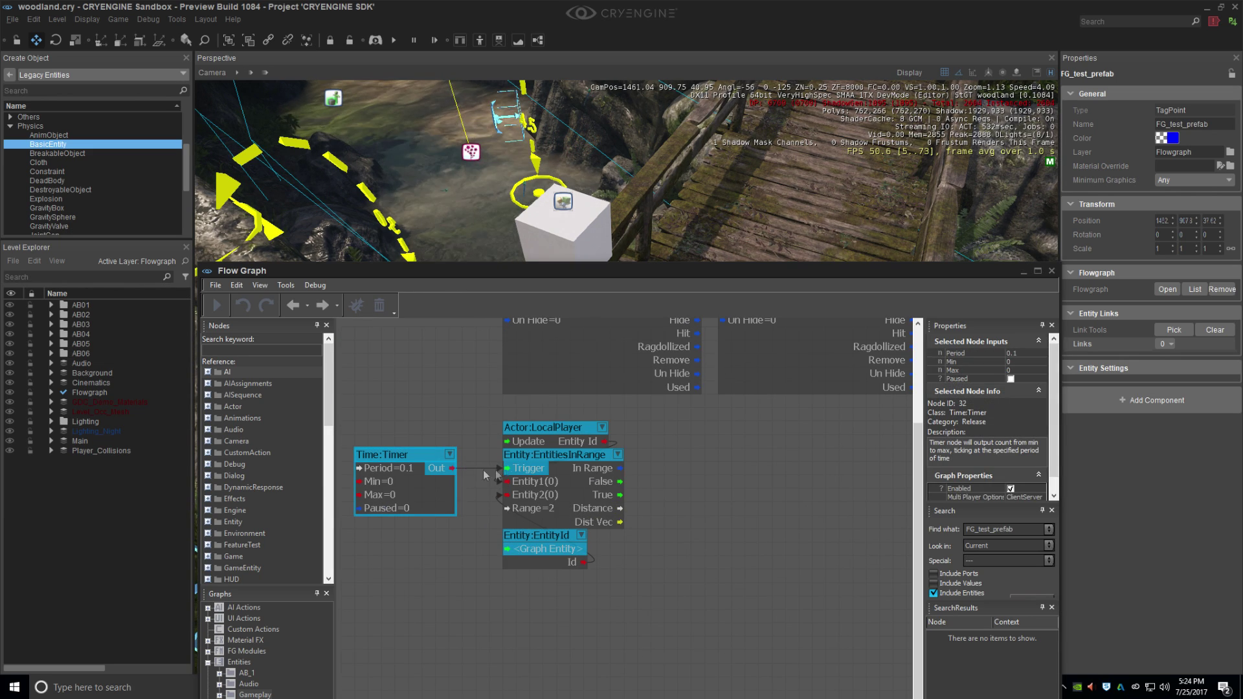
pyautogui.click(733, 536)
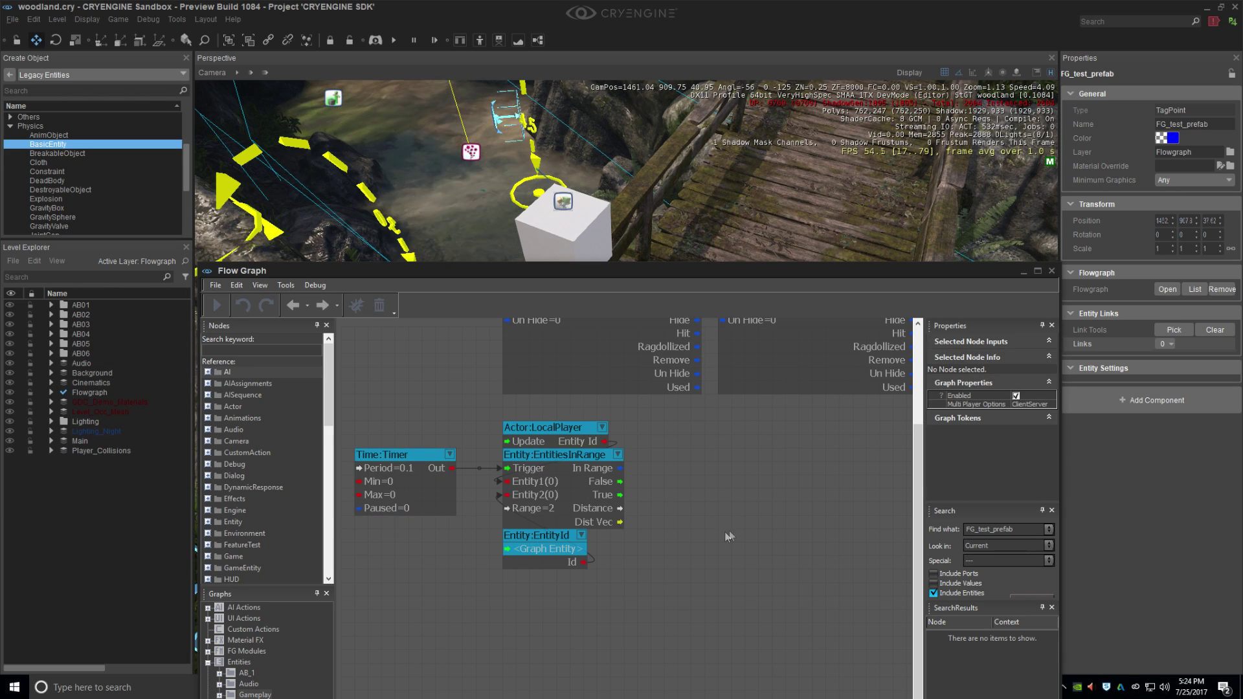
# - Add a Movement:RotateEntity node in the free area beside and below the EntitiesInRange node
pyautogui.moveTo(529, 538); pyautogui.dragTo(505, 521, button='right')
pyautogui.moveTo(738, 538); pyautogui.dragTo(661, 533, button='right')
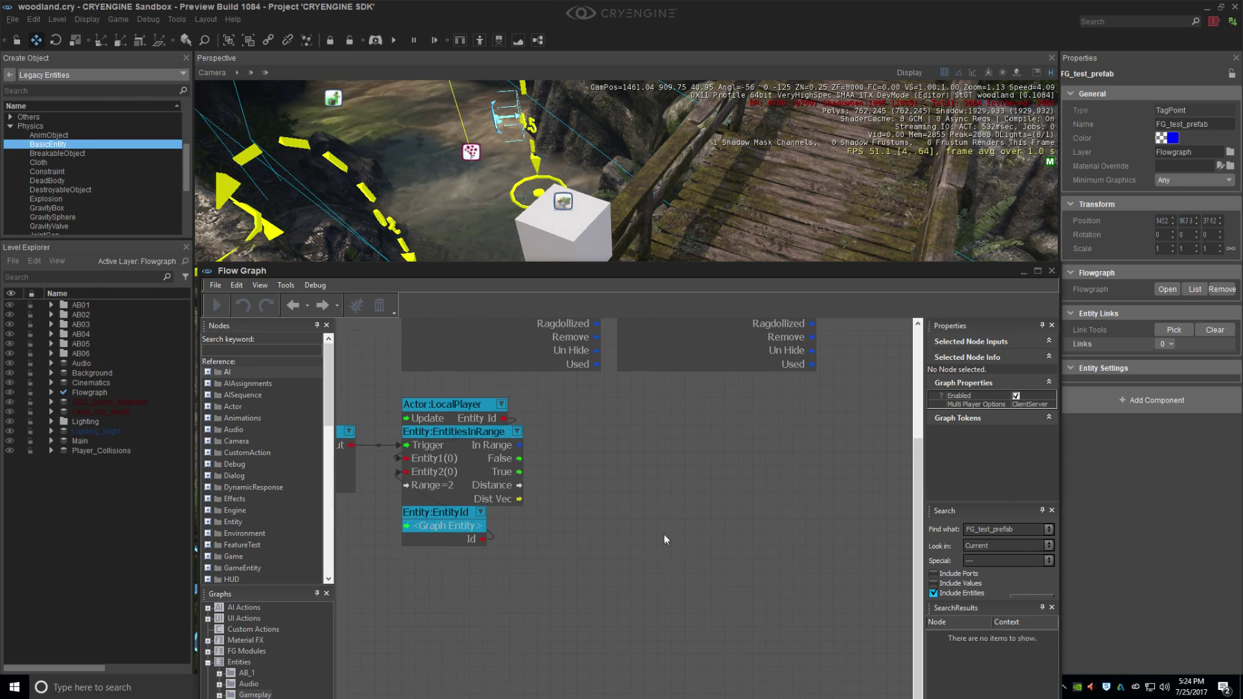
pyautogui.scroll(-2, 661, 533)
pyautogui.scroll(1, 634, 492)
pyautogui.moveTo(633, 483); pyautogui.dragTo(573, 536, button='right')
pyautogui.scroll(-1, 573, 536)
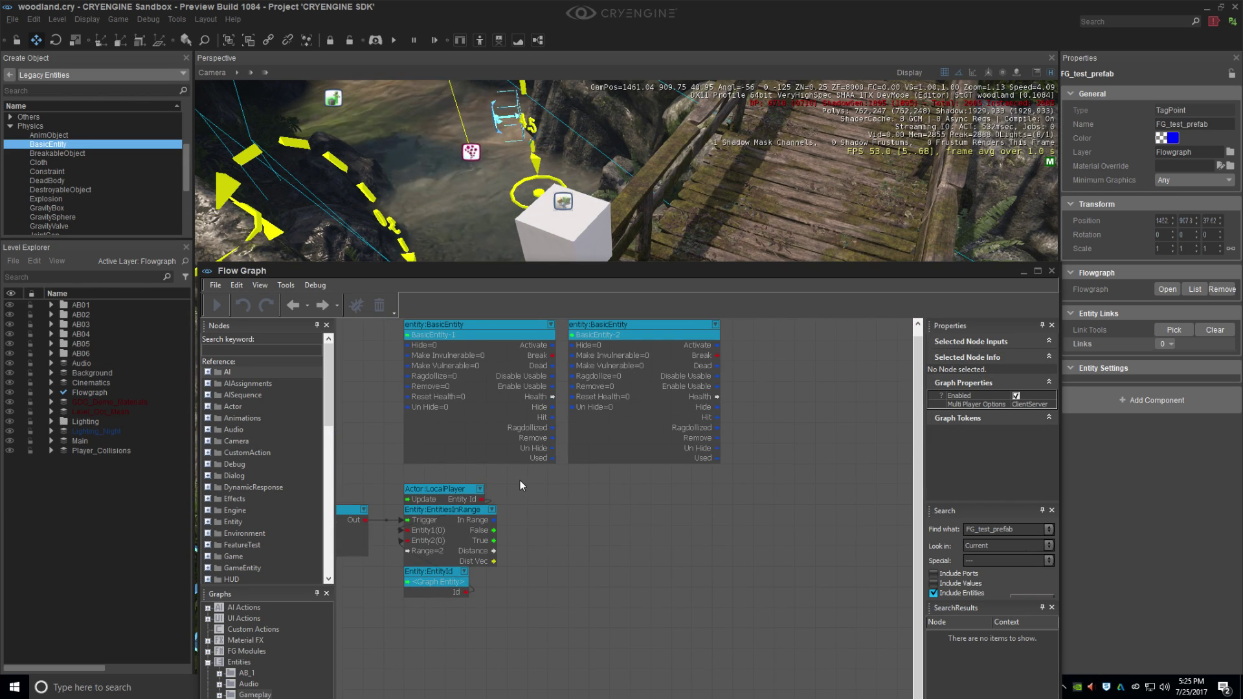
pyautogui.rightClick(561, 525)
pyautogui.moveTo(604, 533)
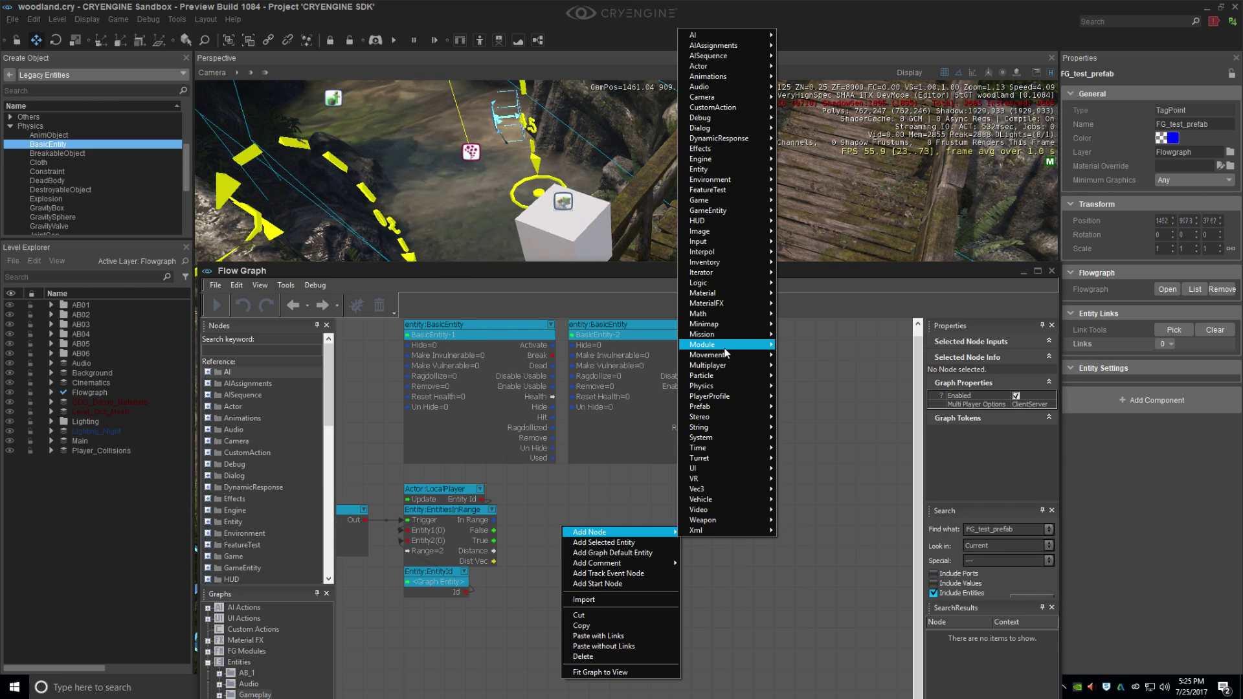
pyautogui.moveTo(726, 357)
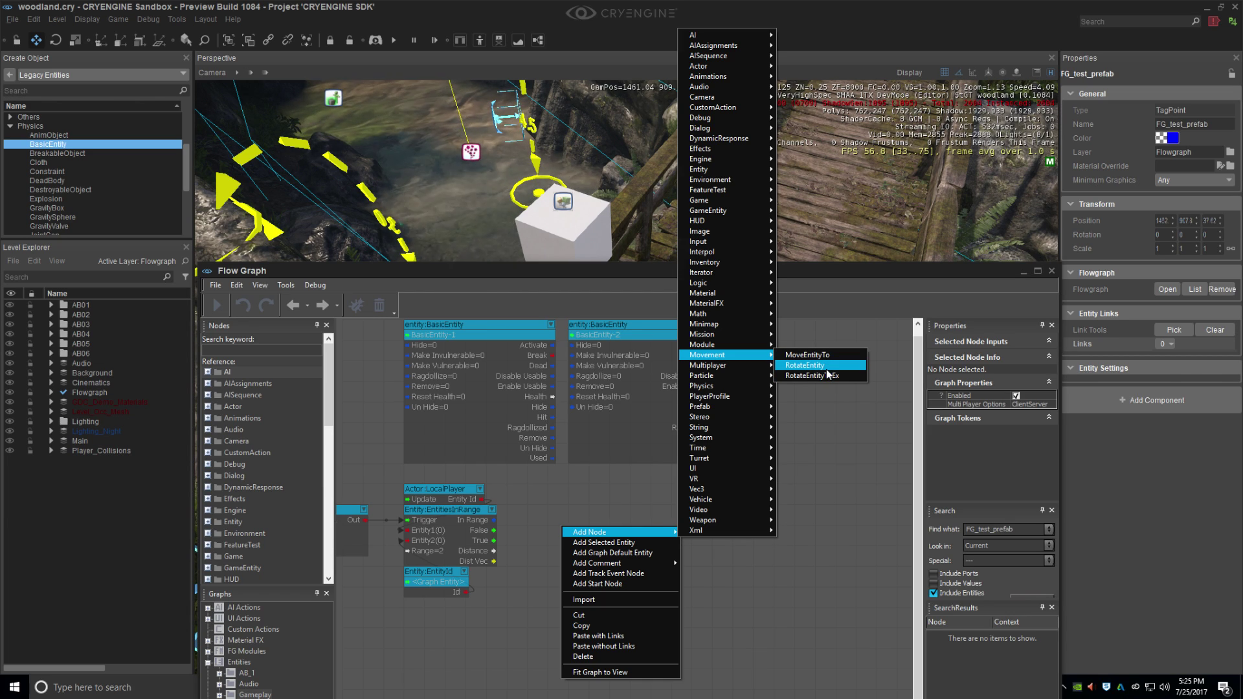
pyautogui.click(805, 365)
pyautogui.moveTo(642, 561); pyautogui.dragTo(642, 632)
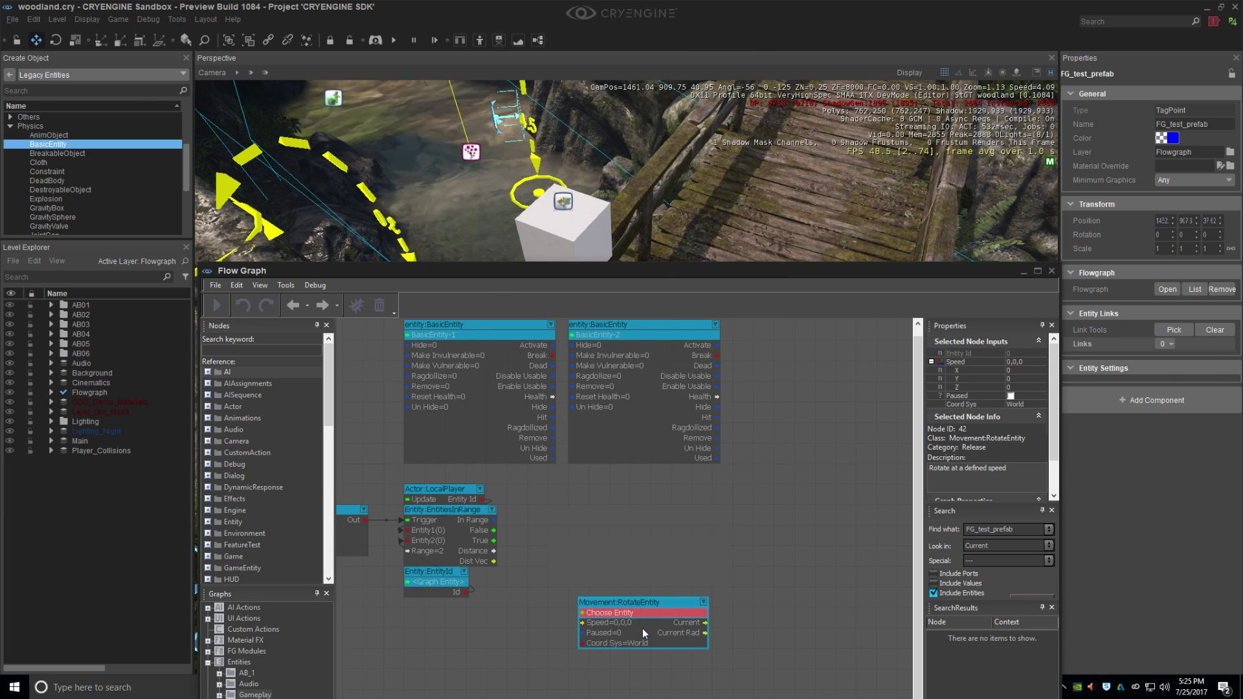
# - Duplicate the RotateEntity node and stack both copies level with the EntitiesInRange and EntityId nodes
pyautogui.hotkey('ctrl', 'c')
pyautogui.hotkey('ctrl', 'v')
pyautogui.moveTo(639, 578); pyautogui.dragTo(641, 580)
pyautogui.keyDown('ctrl'); pyautogui.moveTo(636, 626); pyautogui.dragTo(634, 573); pyautogui.keyUp('ctrl')
# - Assign BasicEntity-1 to the upper RotateEntity node and BasicEntity-2 to the lower one
pyautogui.click(487, 421)
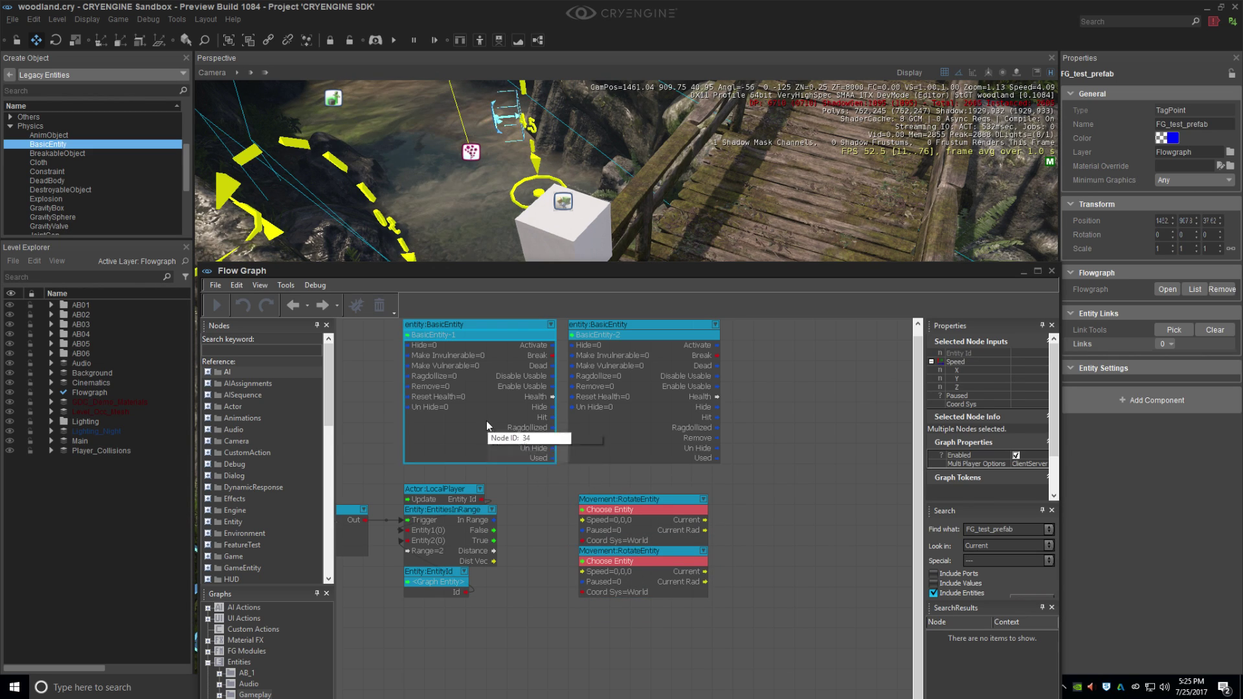
pyautogui.click(635, 511)
pyautogui.click(668, 517)
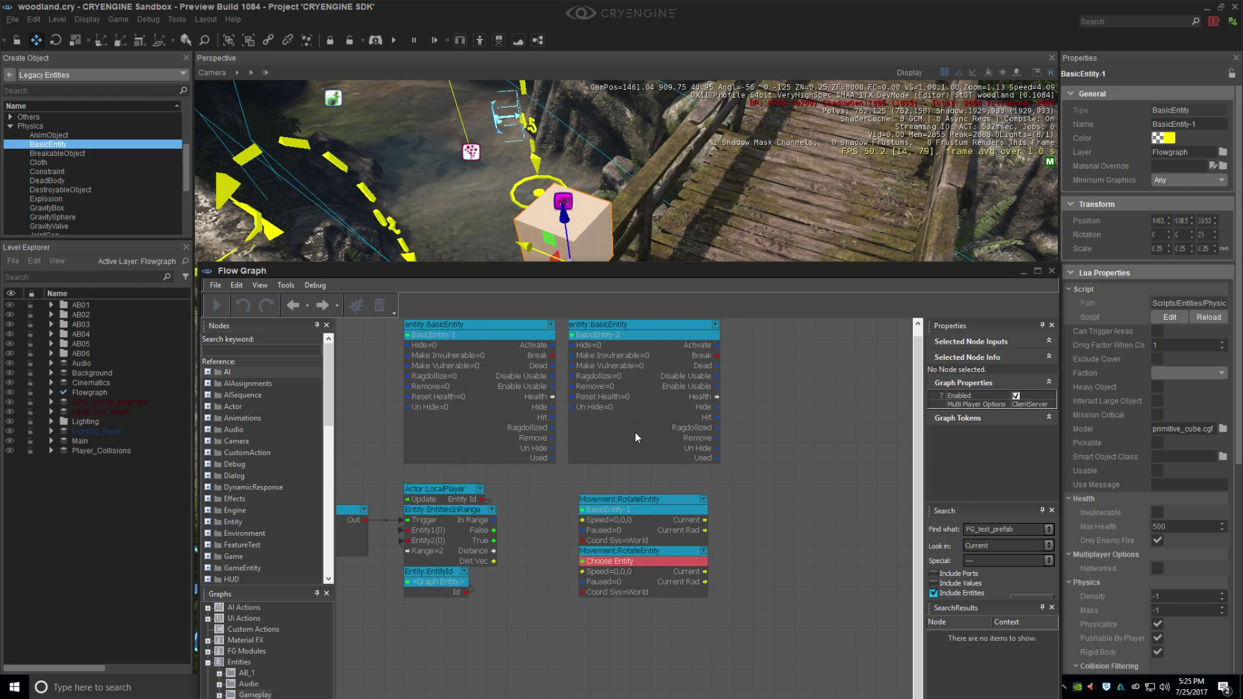
pyautogui.doubleClick(636, 433)
pyautogui.rightClick(642, 564)
pyautogui.click(665, 572)
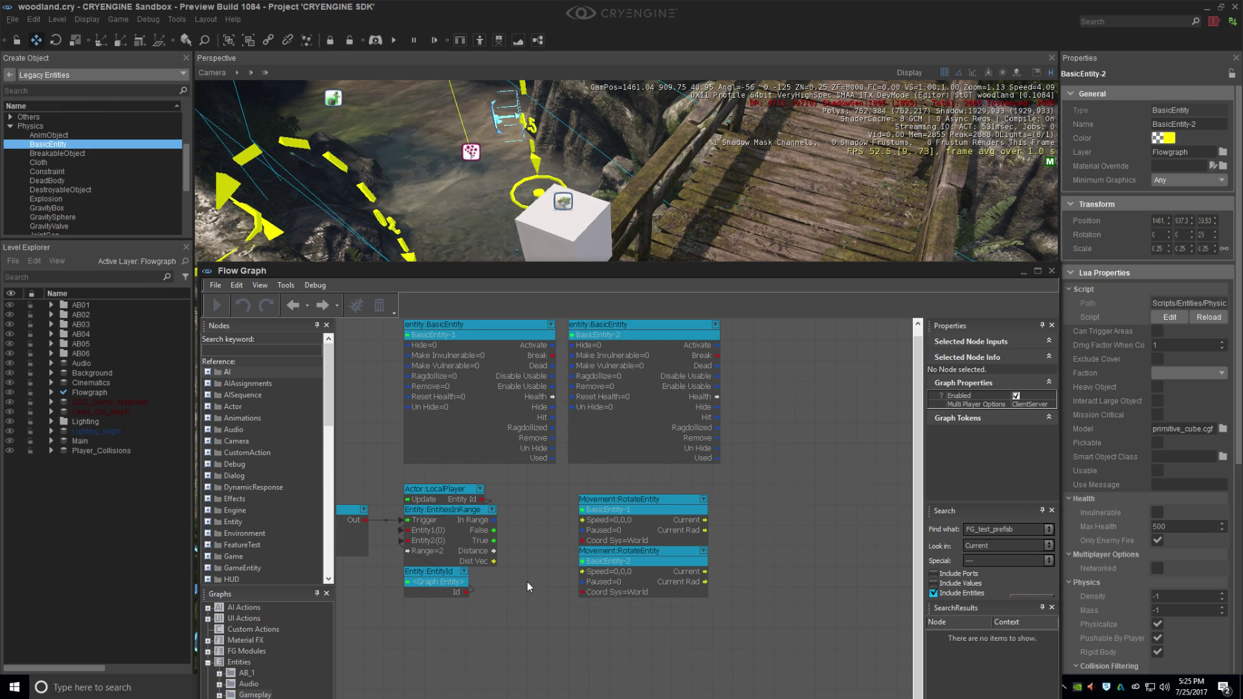
# - Enable Paused on both RotateEntity nodes
pyautogui.moveTo(768, 577); pyautogui.dragTo(529, 410)
pyautogui.scroll(2, 636, 467)
pyautogui.moveTo(636, 467); pyautogui.dragTo(649, 467)
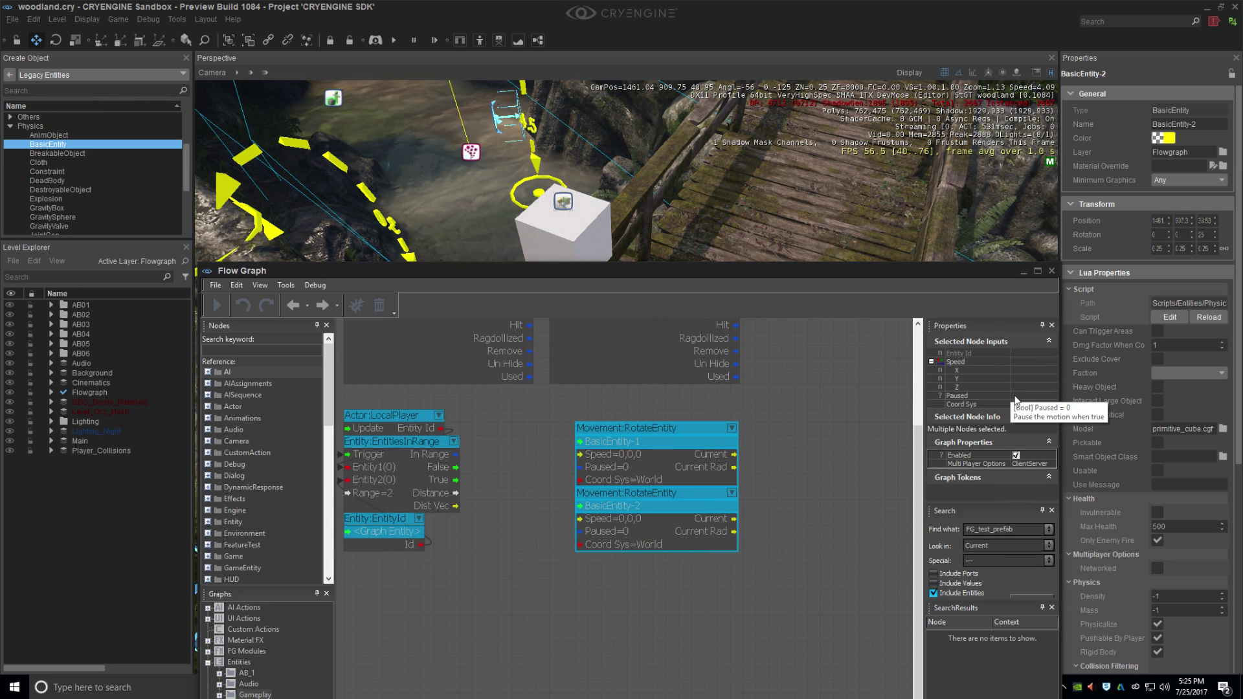
pyautogui.click(1015, 396)
pyautogui.click(809, 466)
pyautogui.click(631, 468)
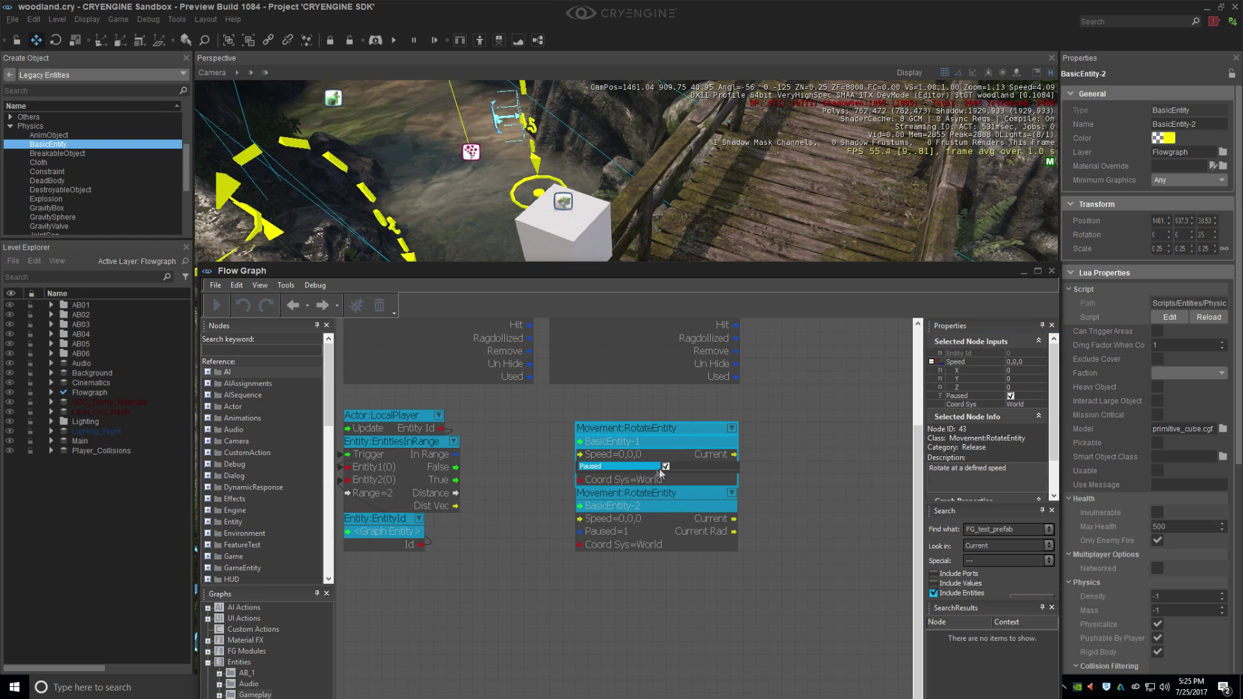
pyautogui.click(501, 493)
# - Move the two RotateEntity nodes up slightly so they line up with the LocalPlayer node
pyautogui.moveTo(526, 540); pyautogui.dragTo(641, 530, button='middle')
pyautogui.moveTo(641, 533); pyautogui.dragTo(556, 517, button='right')
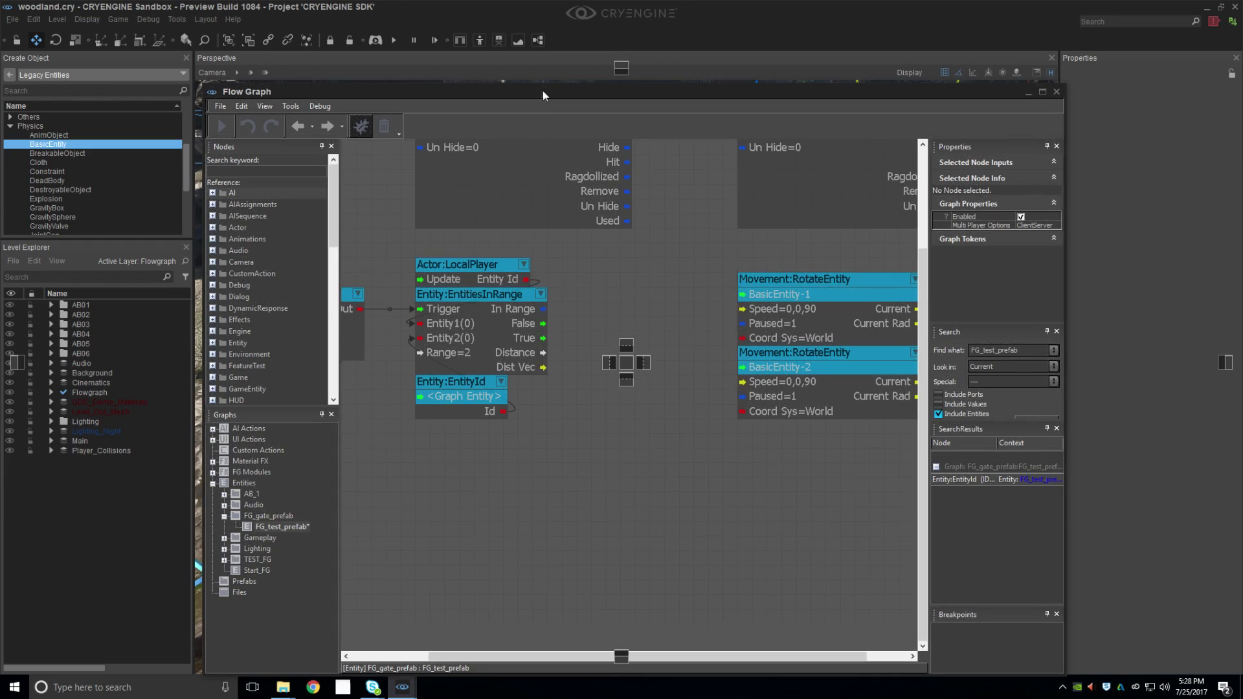
pyautogui.moveTo(499, 297); pyautogui.dragTo(550, 293, button='right')
pyautogui.moveTo(701, 444); pyautogui.dragTo(732, 448, button='right')
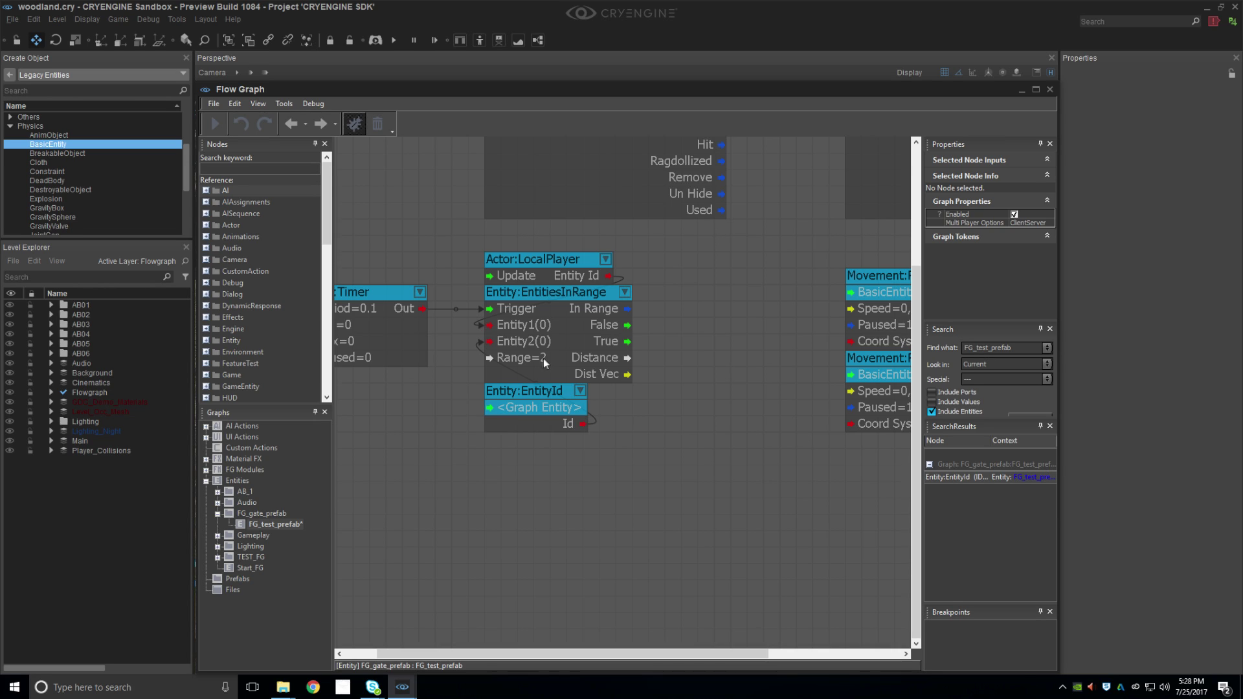
pyautogui.moveTo(707, 350); pyautogui.dragTo(584, 350, button='right')
pyautogui.moveTo(774, 278); pyautogui.dragTo(650, 272, button='right')
pyautogui.moveTo(586, 241); pyautogui.dragTo(823, 464)
pyautogui.click(705, 480)
pyautogui.moveTo(589, 314); pyautogui.dragTo(593, 365, button='right')
pyautogui.moveTo(567, 271); pyautogui.dragTo(814, 510)
pyautogui.moveTo(697, 357)
pyautogui.mouseDown()
pyautogui.moveTo(712, 357)
pyautogui.moveTo(703, 352)
pyautogui.mouseUp()
pyautogui.click(521, 430)
# - Add a Math:BooleanTo node between the EntitiesInRange node and the RotateEntity nodes
pyautogui.moveTo(503, 436); pyautogui.dragTo(605, 418, button='right')
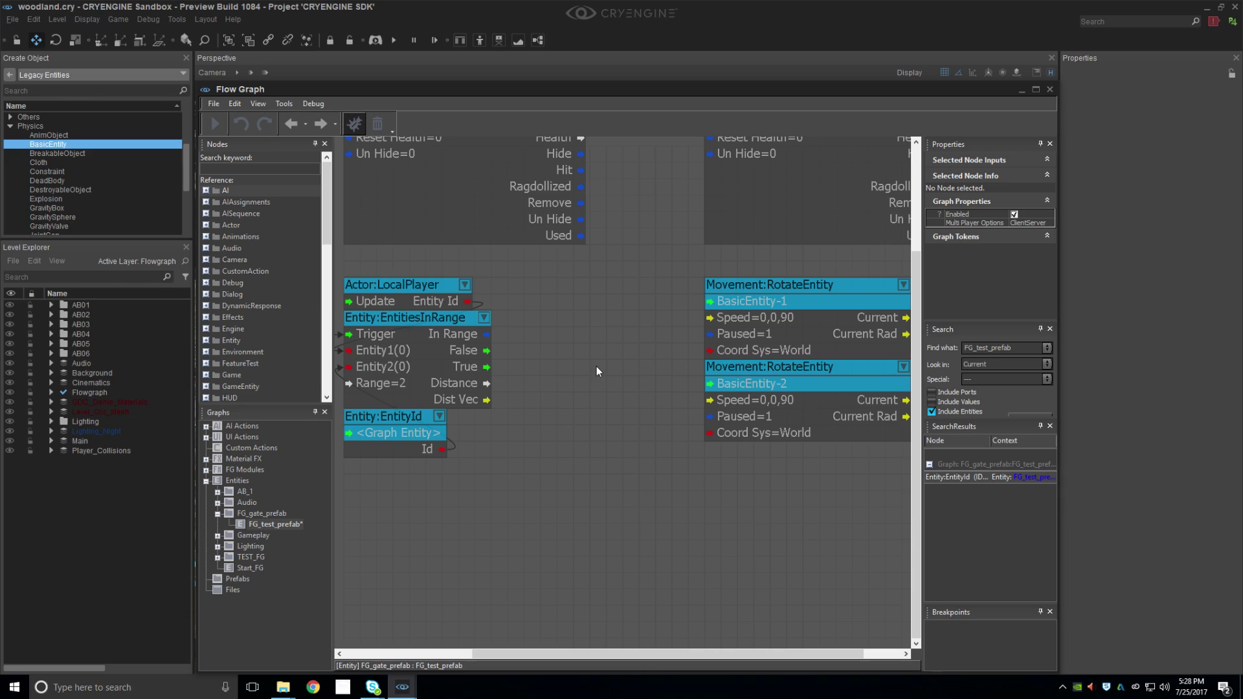
pyautogui.rightClick(523, 358)
pyautogui.moveTo(619, 361)
pyautogui.moveTo(681, 446)
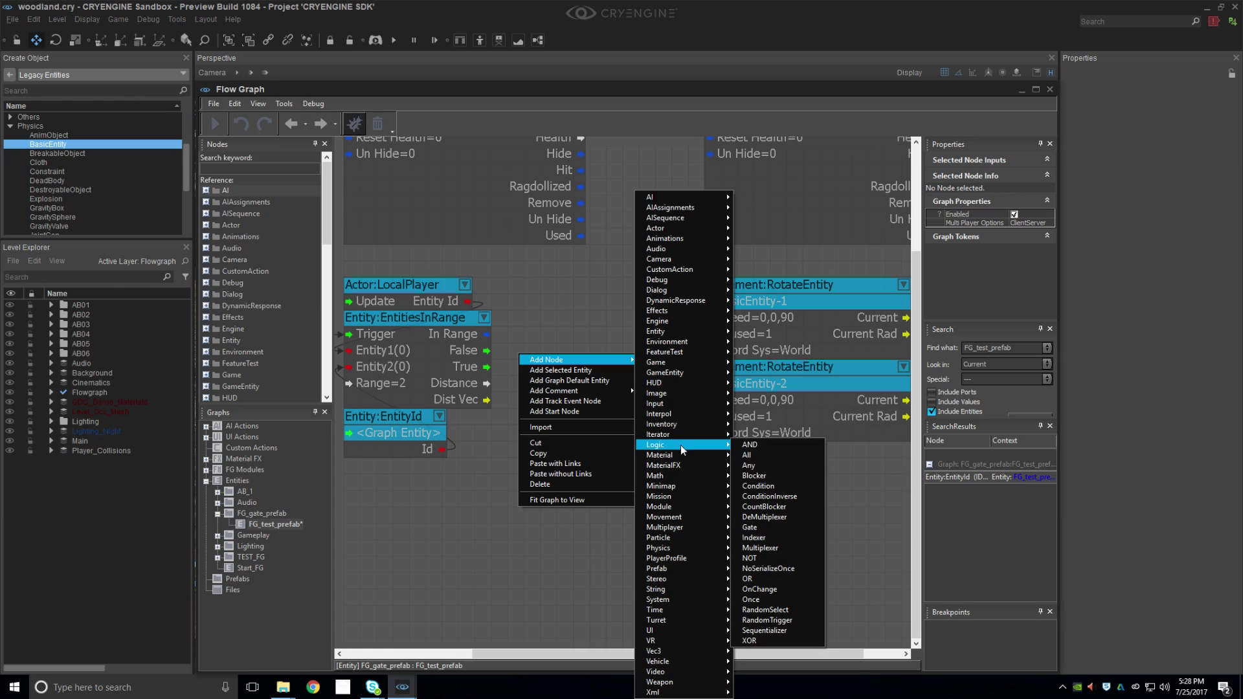
pyautogui.moveTo(678, 475)
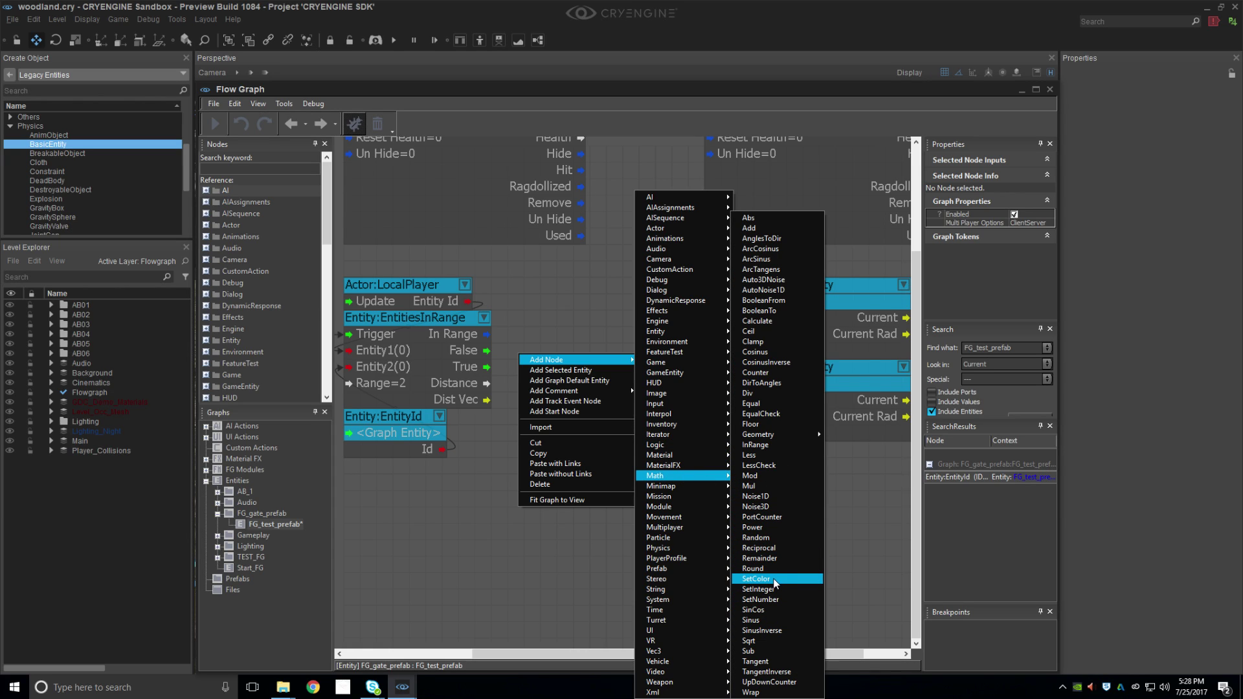
pyautogui.click(779, 312)
pyautogui.moveTo(584, 404); pyautogui.dragTo(602, 373)
pyautogui.click(533, 429)
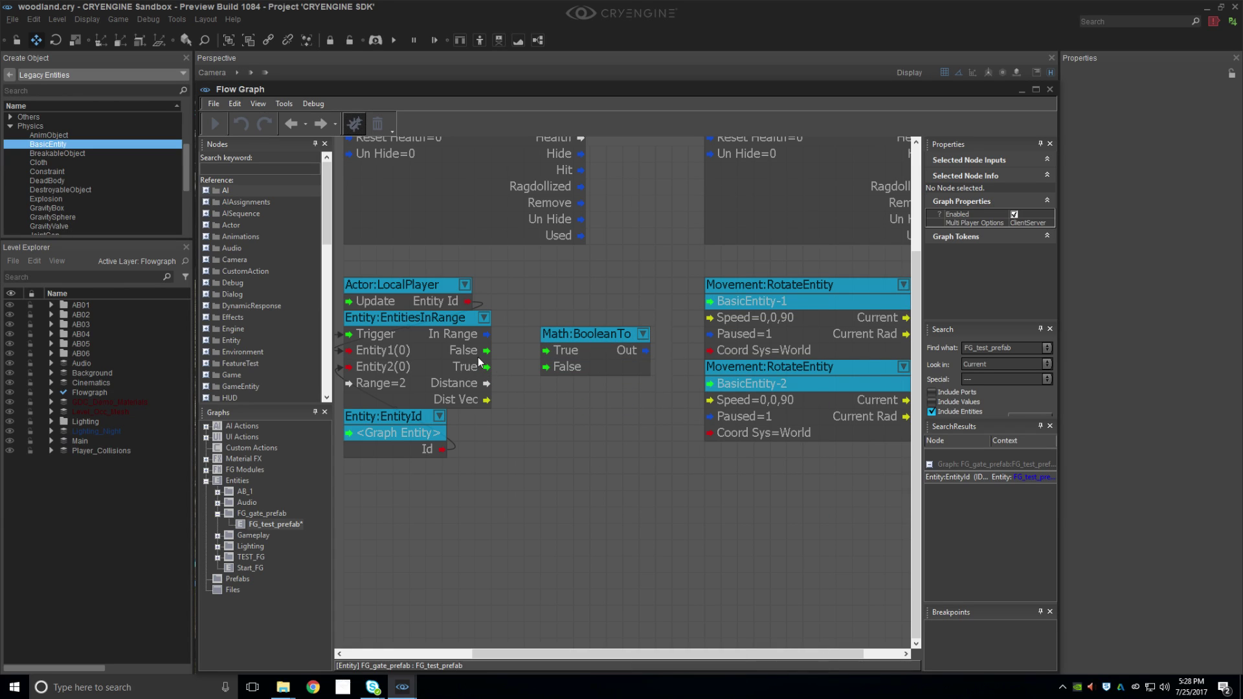
# - Connect EntitiesInRange's False to BooleanTo's True and its True to BooleanTo's False, and clear the debug highlights
pyautogui.moveTo(478, 350); pyautogui.dragTo(558, 351)
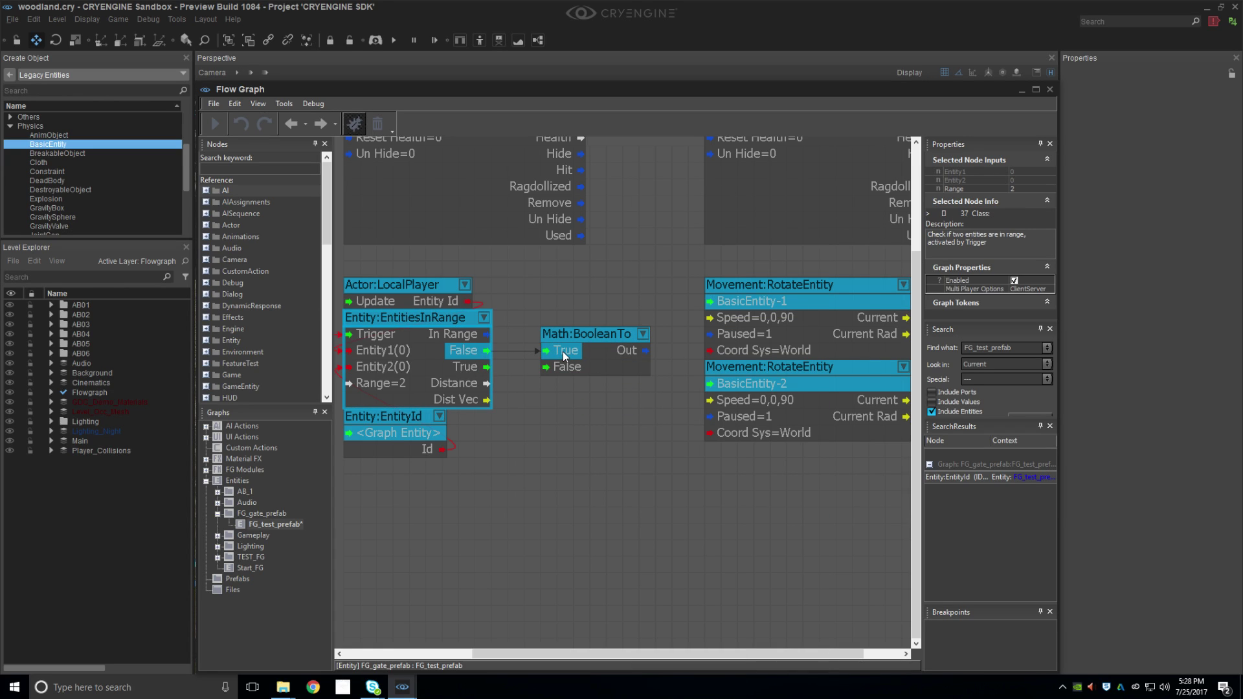
pyautogui.moveTo(478, 369); pyautogui.dragTo(537, 371)
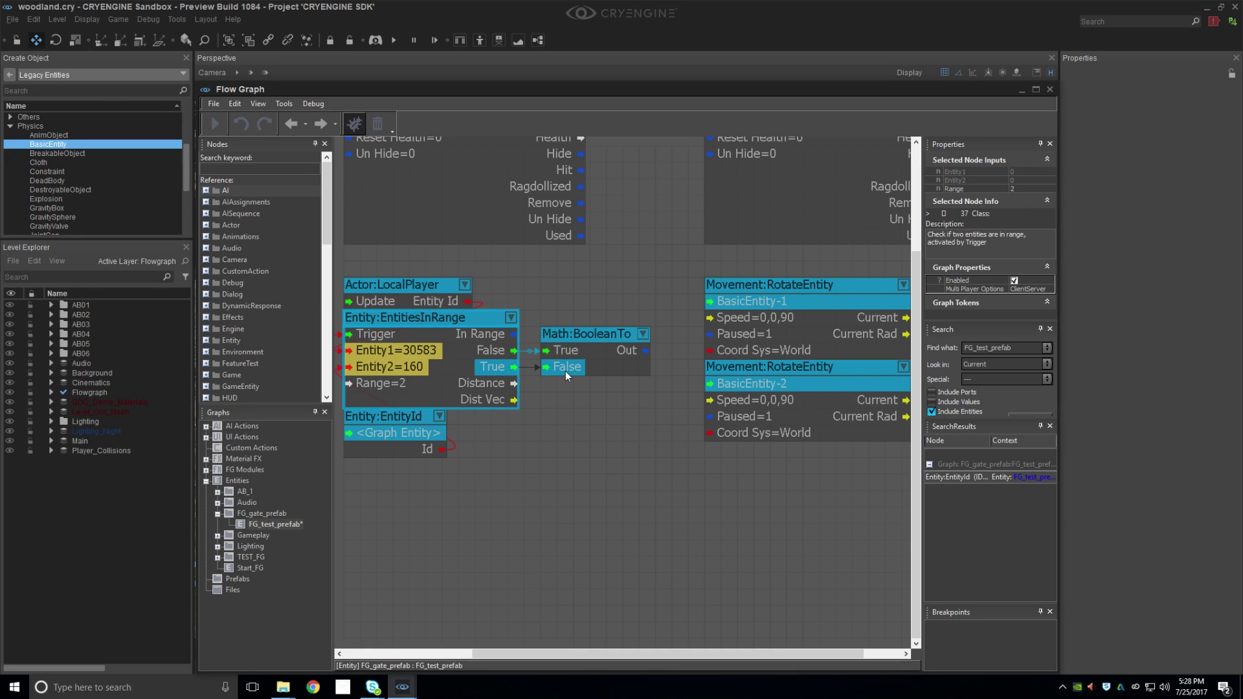
pyautogui.moveTo(565, 371)
pyautogui.mouseDown()
pyautogui.moveTo(605, 372)
pyautogui.moveTo(580, 355)
pyautogui.mouseUp()
pyautogui.click(570, 424)
pyautogui.click(359, 125)
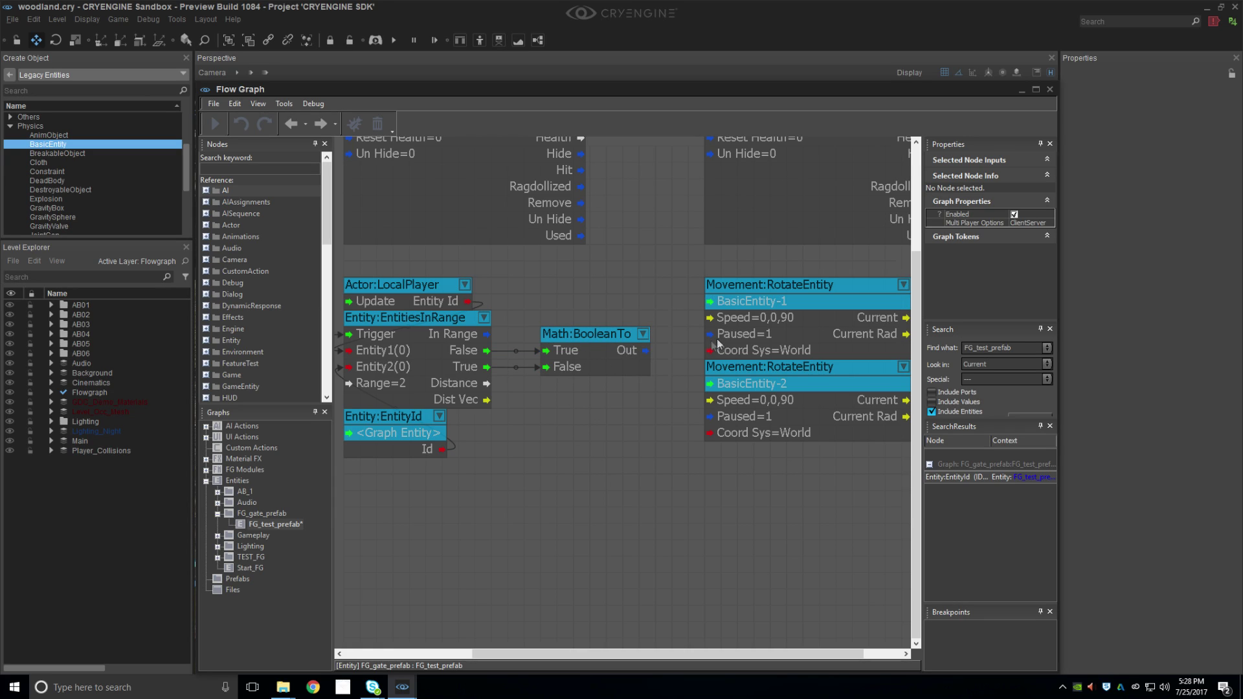
# - Connect the BooleanTo node's Out to the Paused input of both RotateEntity nodes
pyautogui.moveTo(621, 356); pyautogui.dragTo(714, 423)
pyautogui.click(623, 526)
pyautogui.scroll(-2, 577, 480)
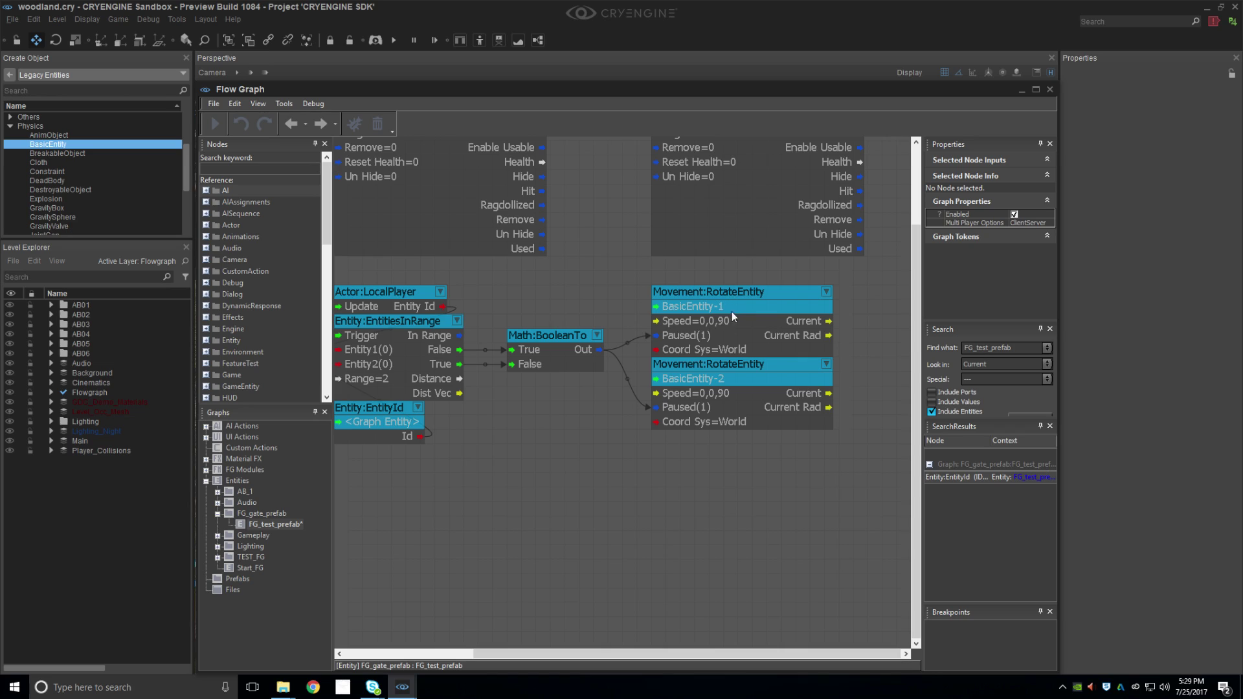
pyautogui.scroll(-3, 699, 401)
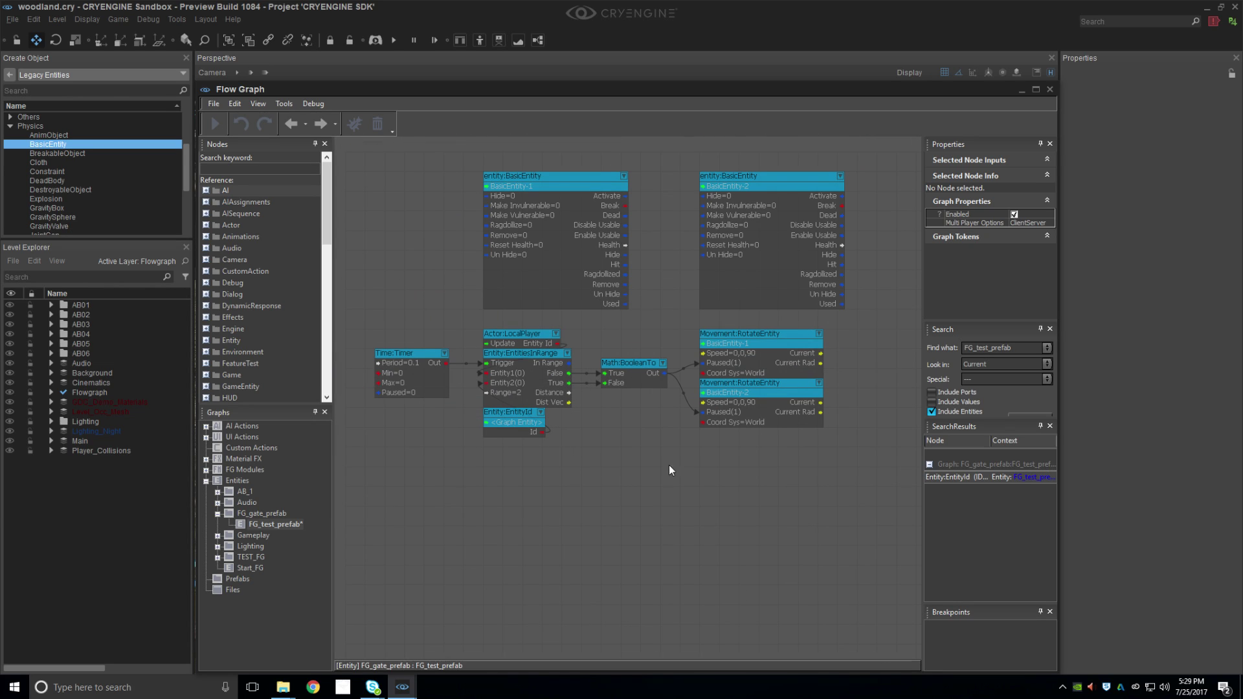
# - Play-test the level, walking up to the bridge cubes and back out of range to check when they rotate
pyautogui.click(1023, 91)
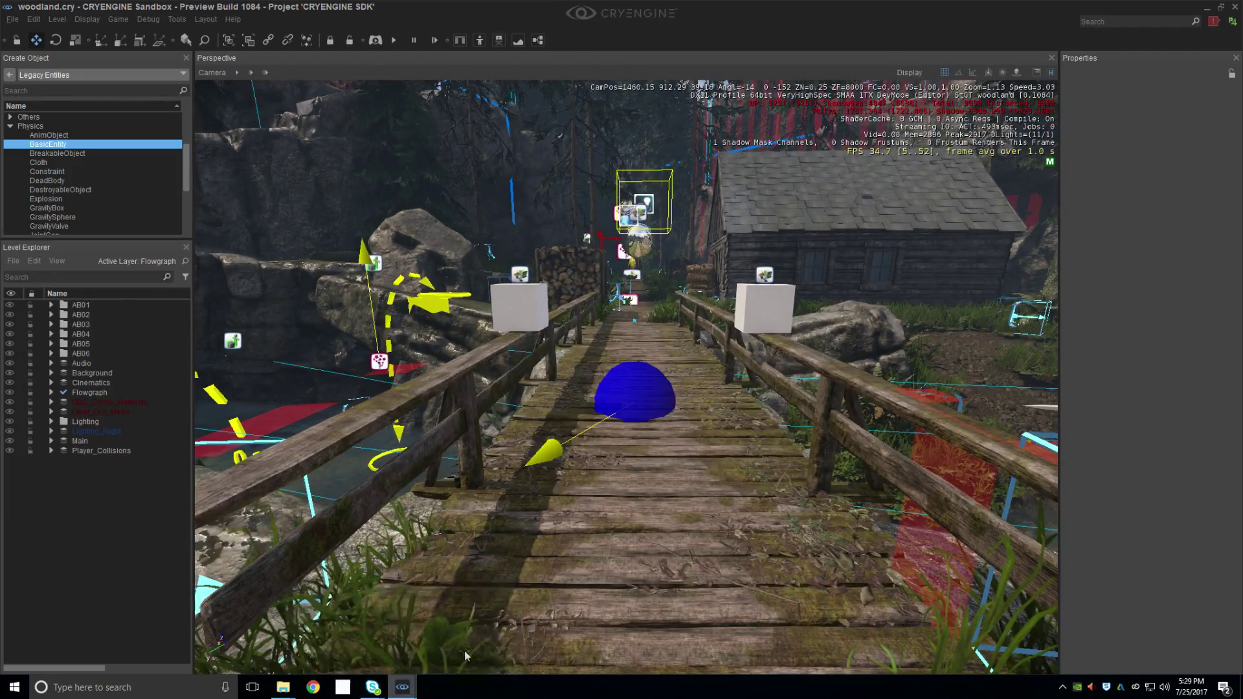
pyautogui.click(404, 687)
pyautogui.click(1023, 90)
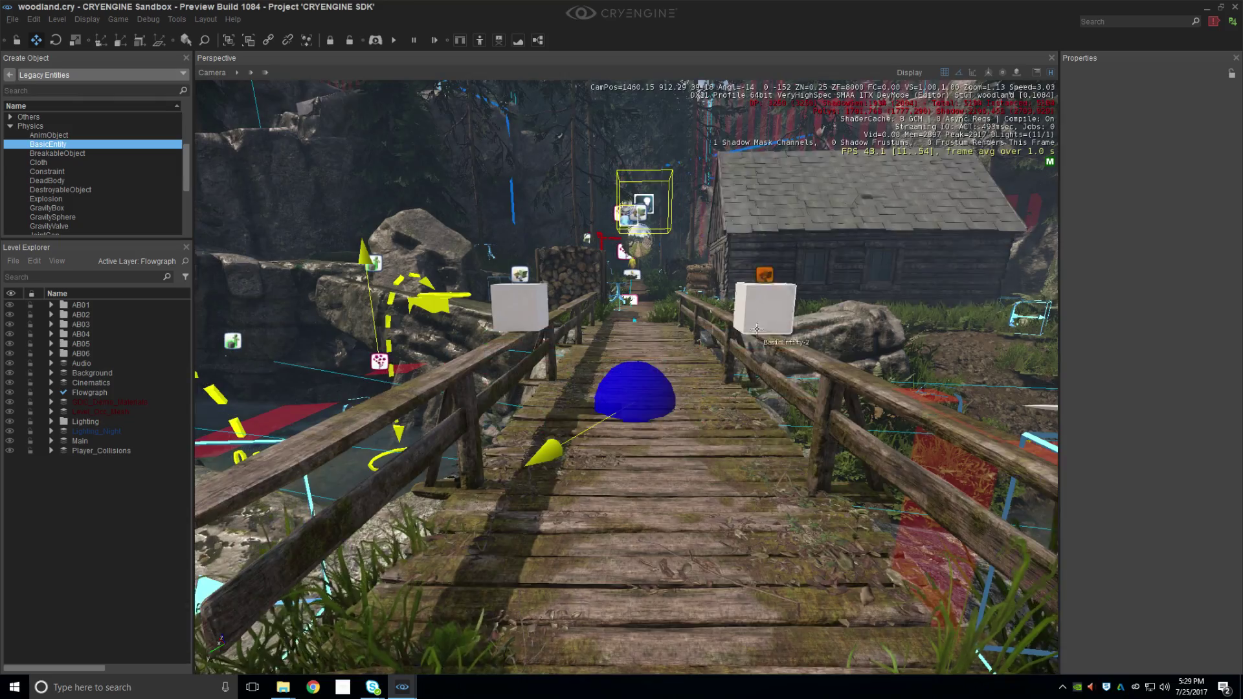
pyautogui.hotkey('ctrl', 'g')
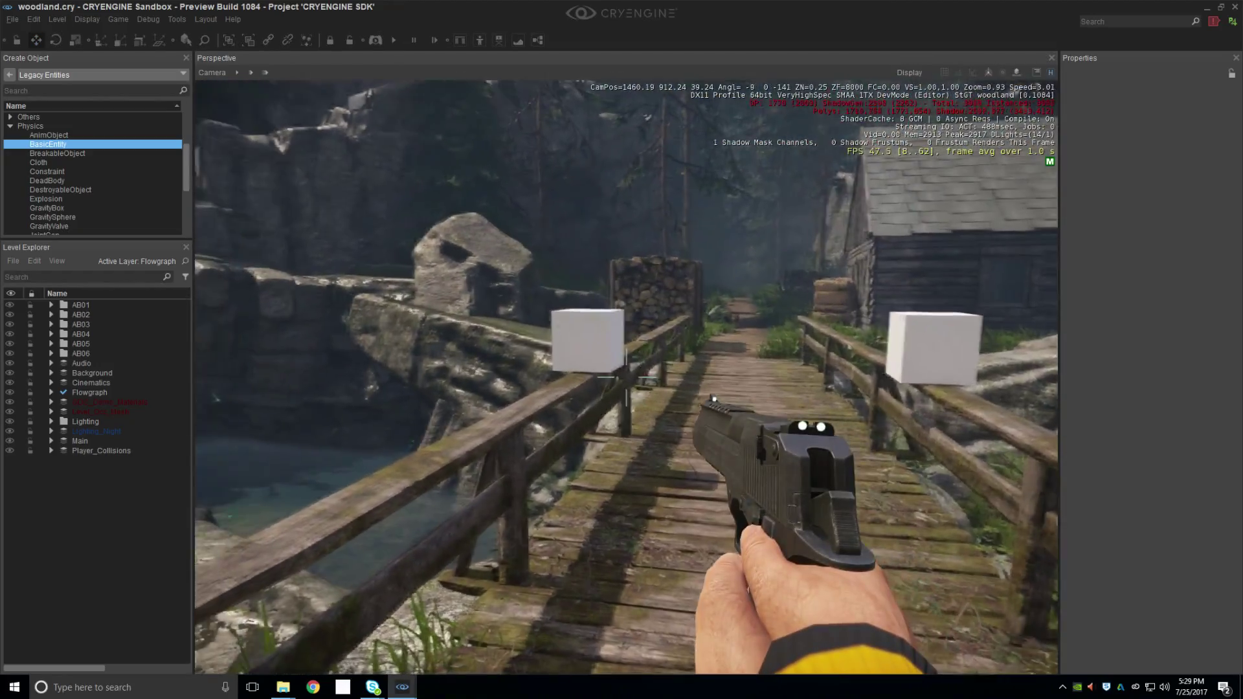
pyautogui.press('w')
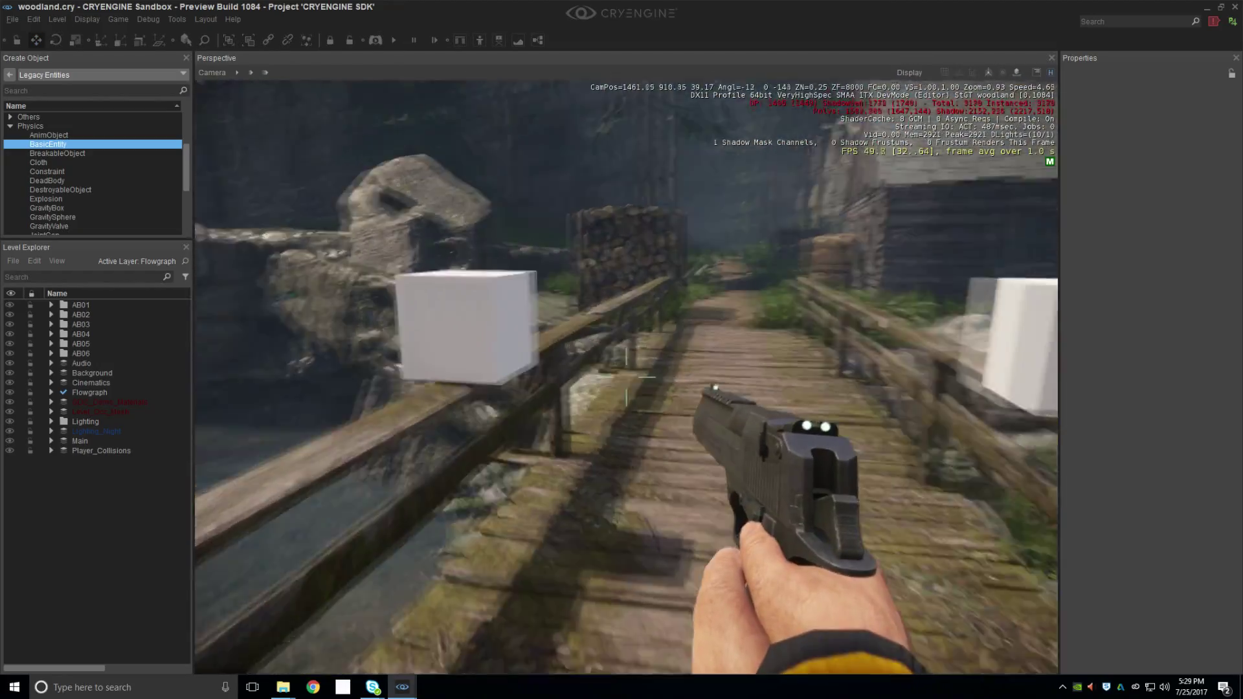
pyautogui.press('w')
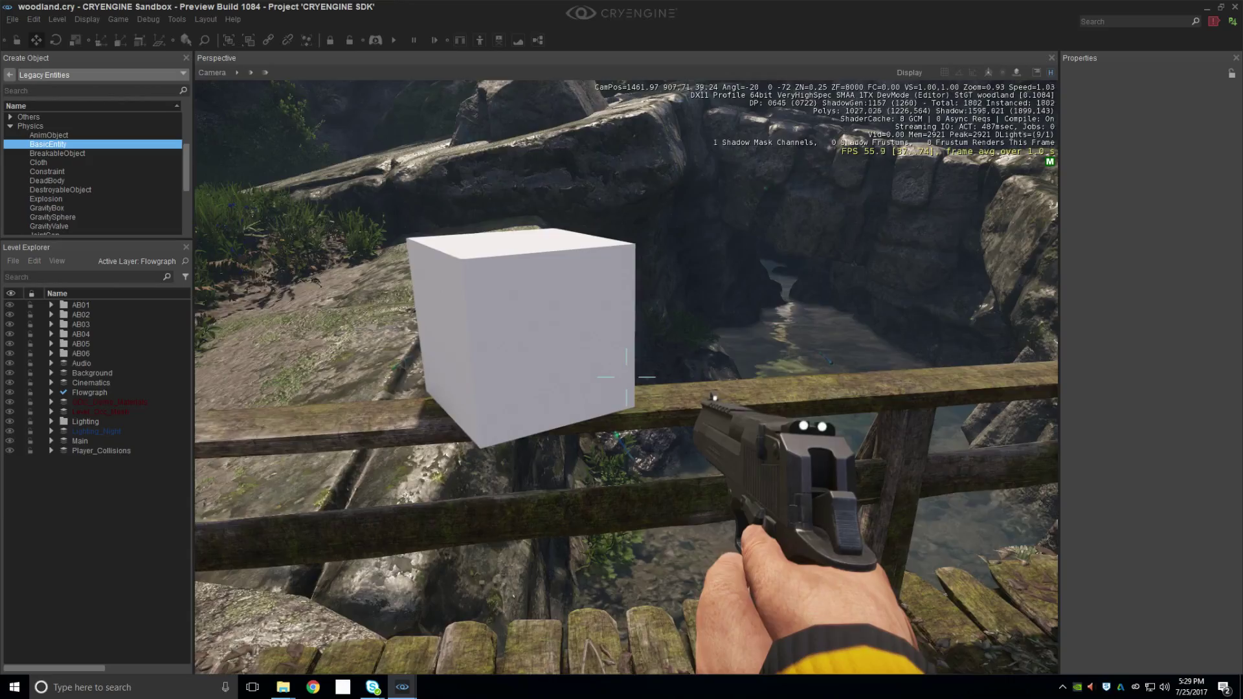
pyautogui.press('s')
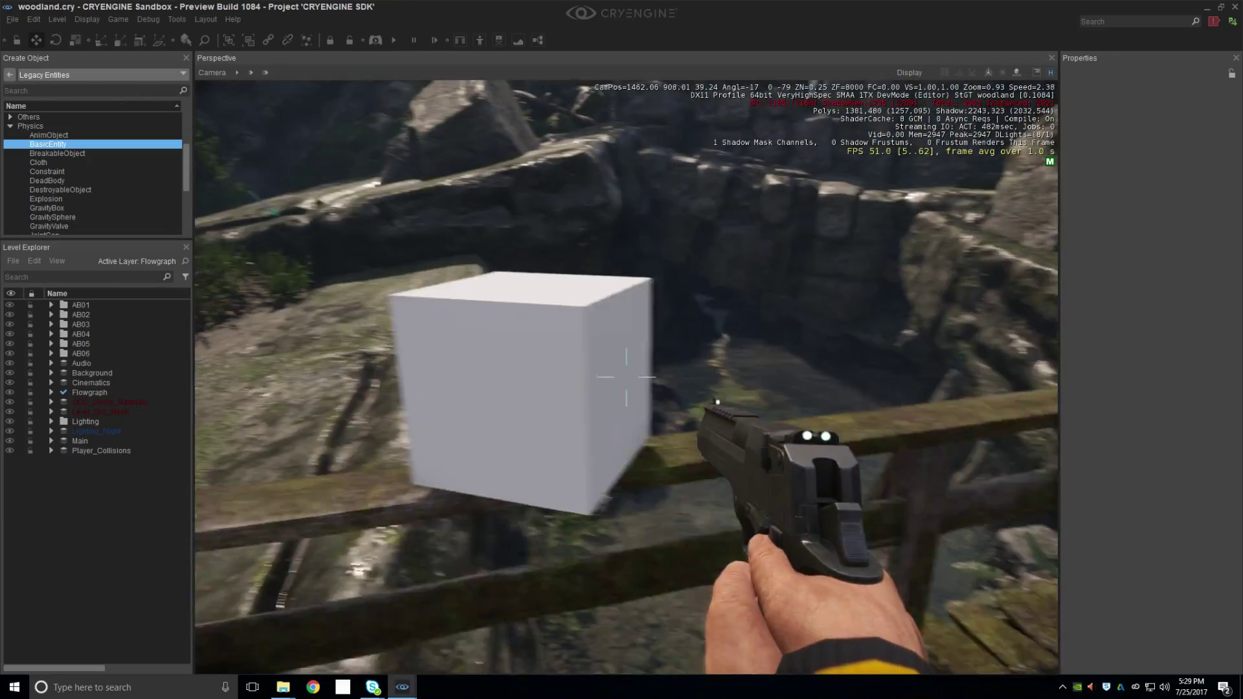
pyautogui.press('s')
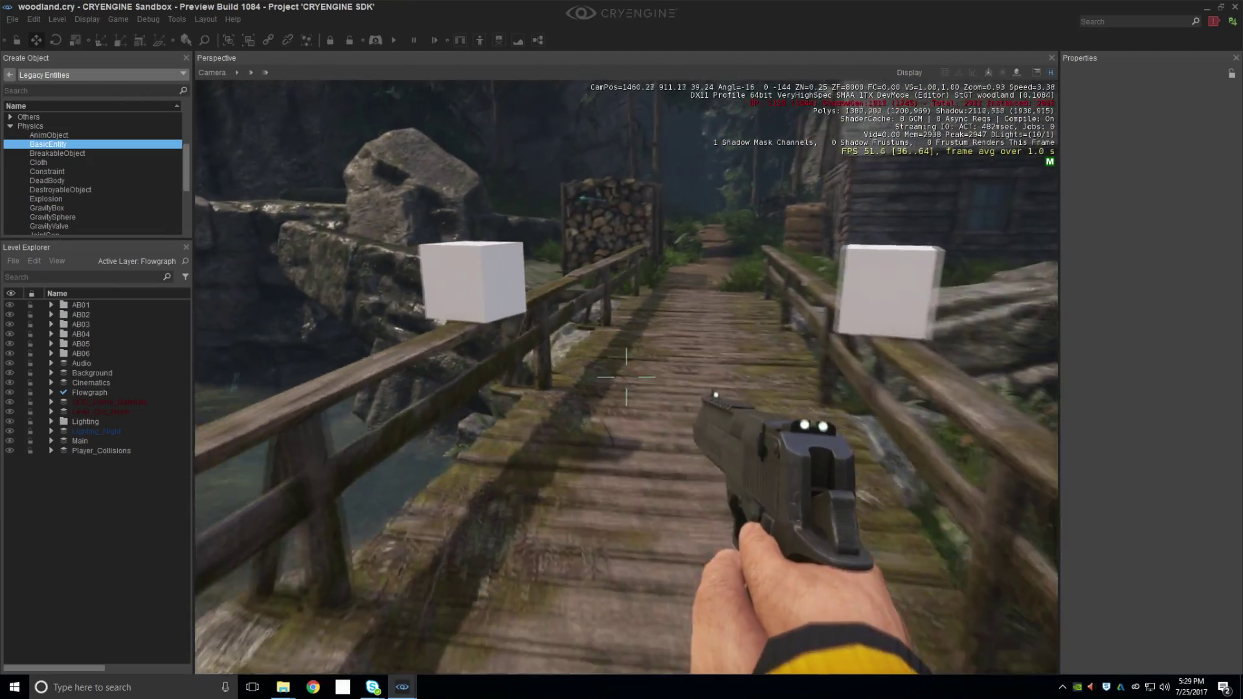
pyautogui.press('w')
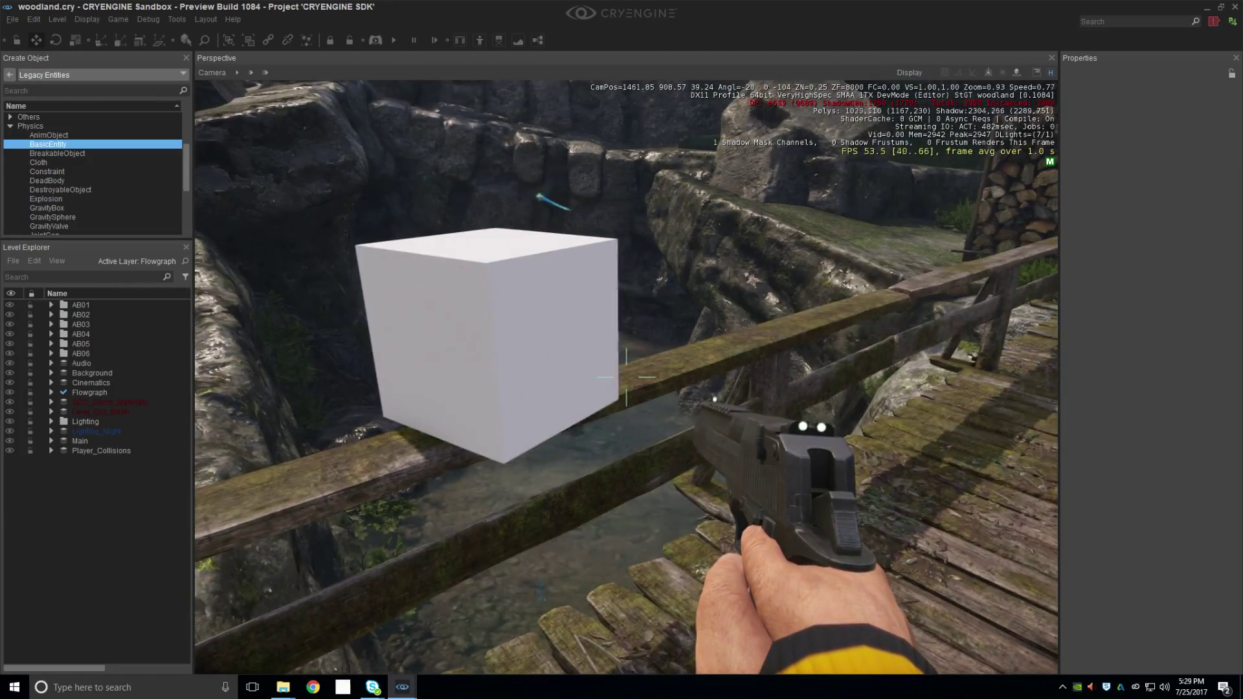
pyautogui.press('s')
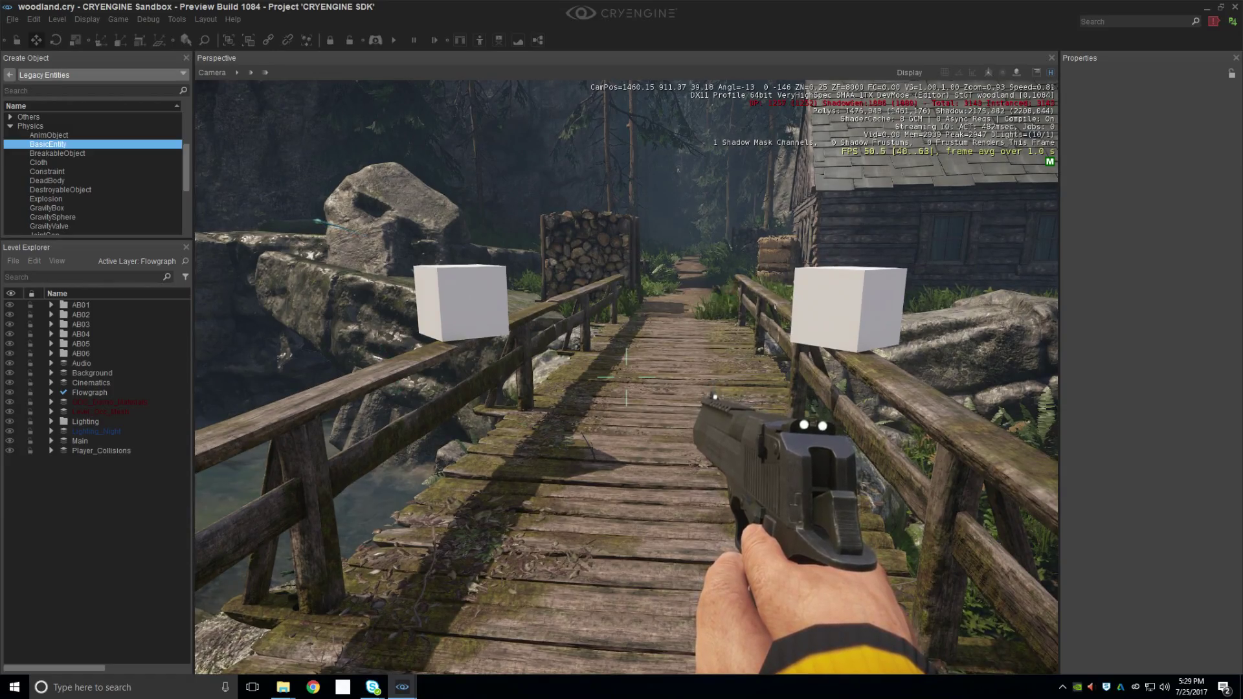
pyautogui.press('Escape')
# - Select the FG_test_prefab flow graph entity together with both cubes on the bridge railings
pyautogui.press('w')
pyautogui.moveTo(674, 486); pyautogui.dragTo(660, 570, button='right')
pyautogui.press('s')
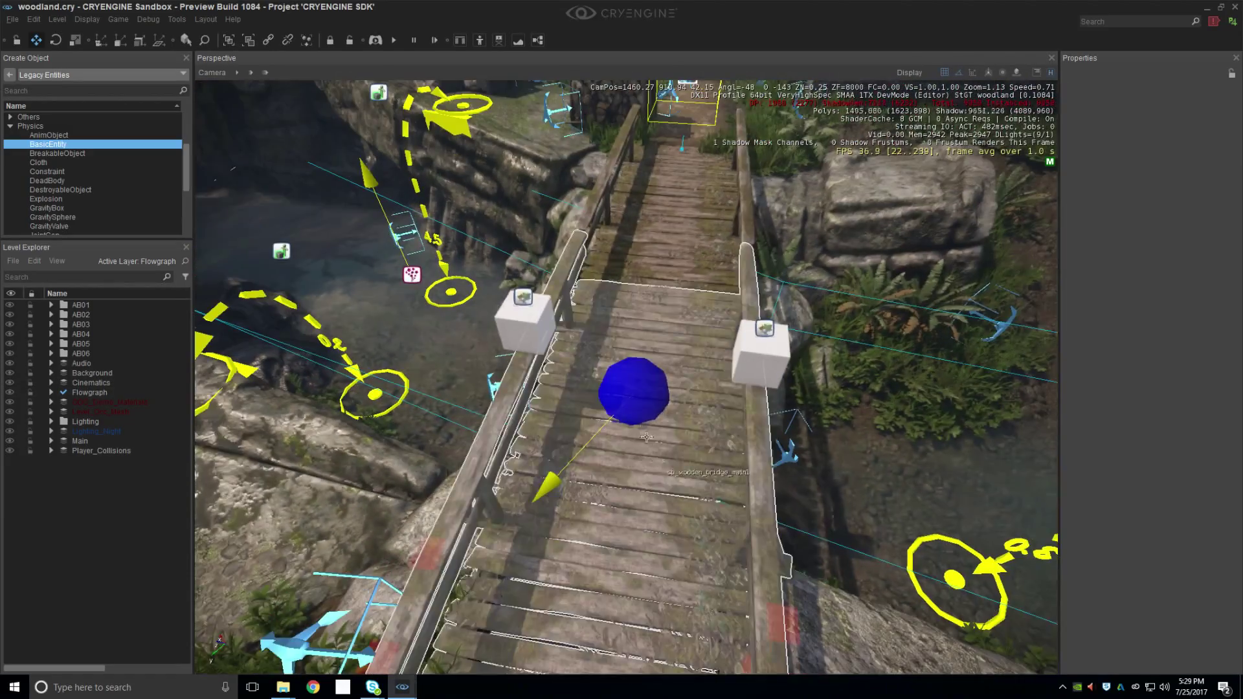
pyautogui.click(631, 399)
pyautogui.keyDown('ctrl'); pyautogui.click(515, 319); pyautogui.keyUp('ctrl')
pyautogui.keyDown('ctrl'); pyautogui.click(749, 369); pyautogui.keyUp('ctrl')
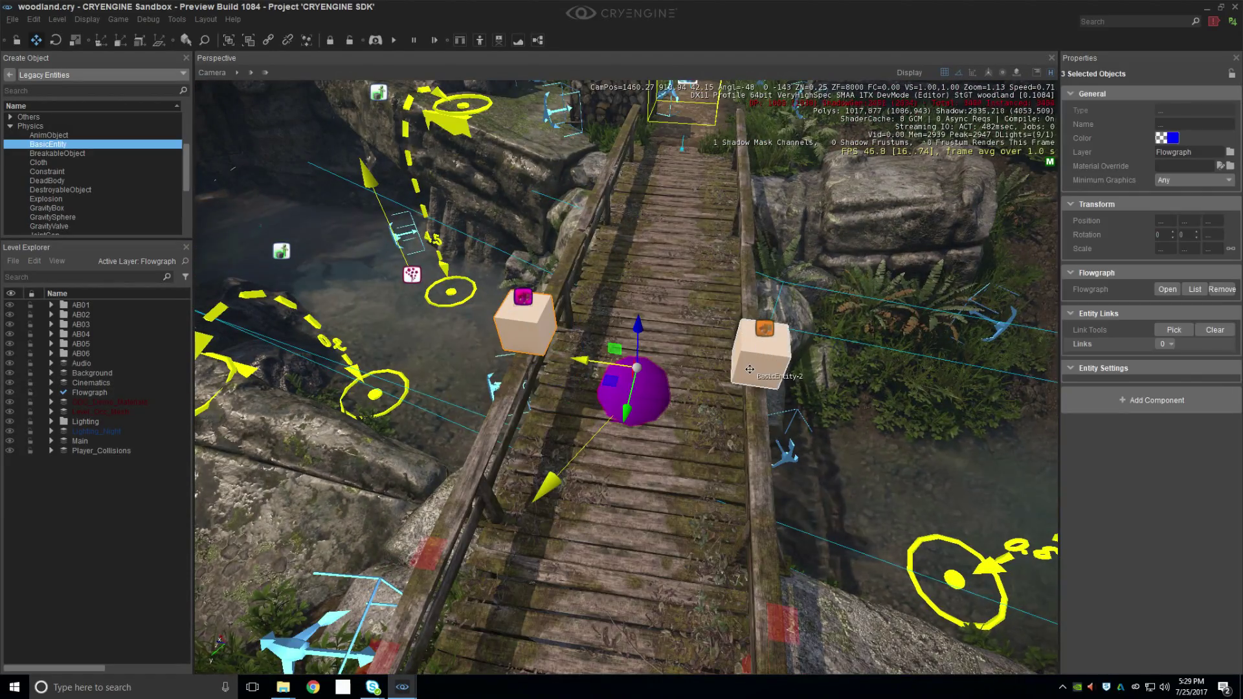
pyautogui.rightClick(752, 354)
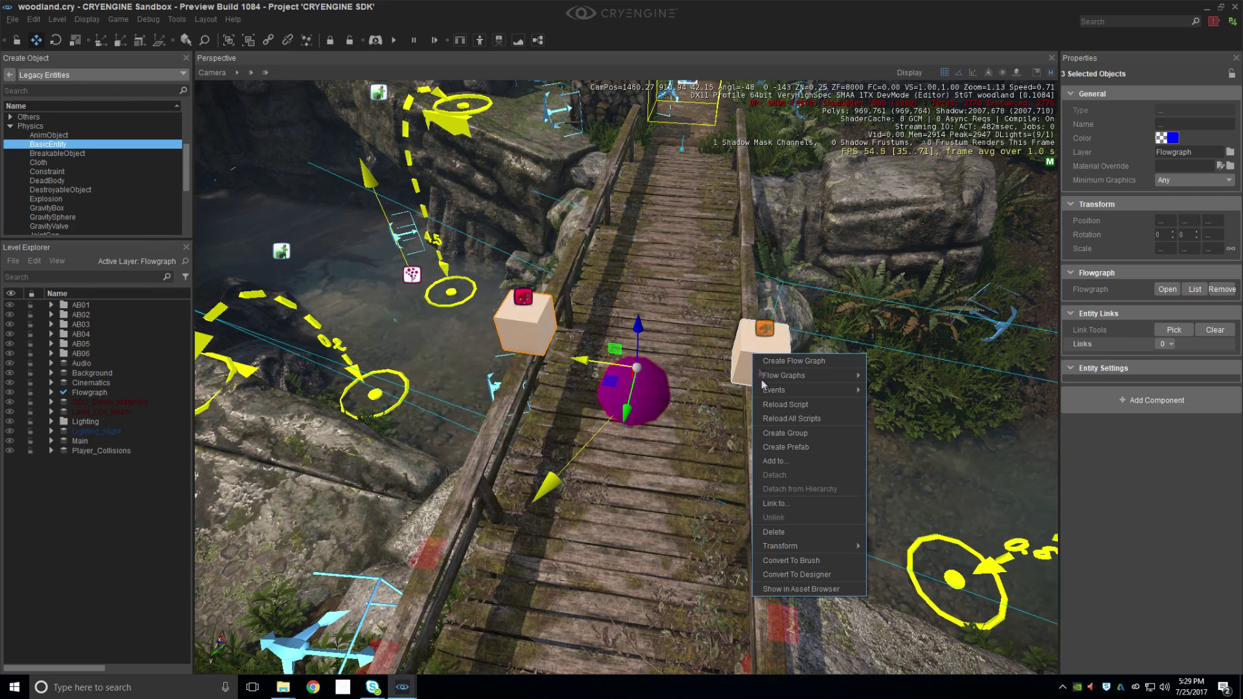
pyautogui.click(699, 434)
pyautogui.moveTo(483, 362); pyautogui.dragTo(496, 347, button='right')
pyautogui.hotkey('ctrl', 'z')
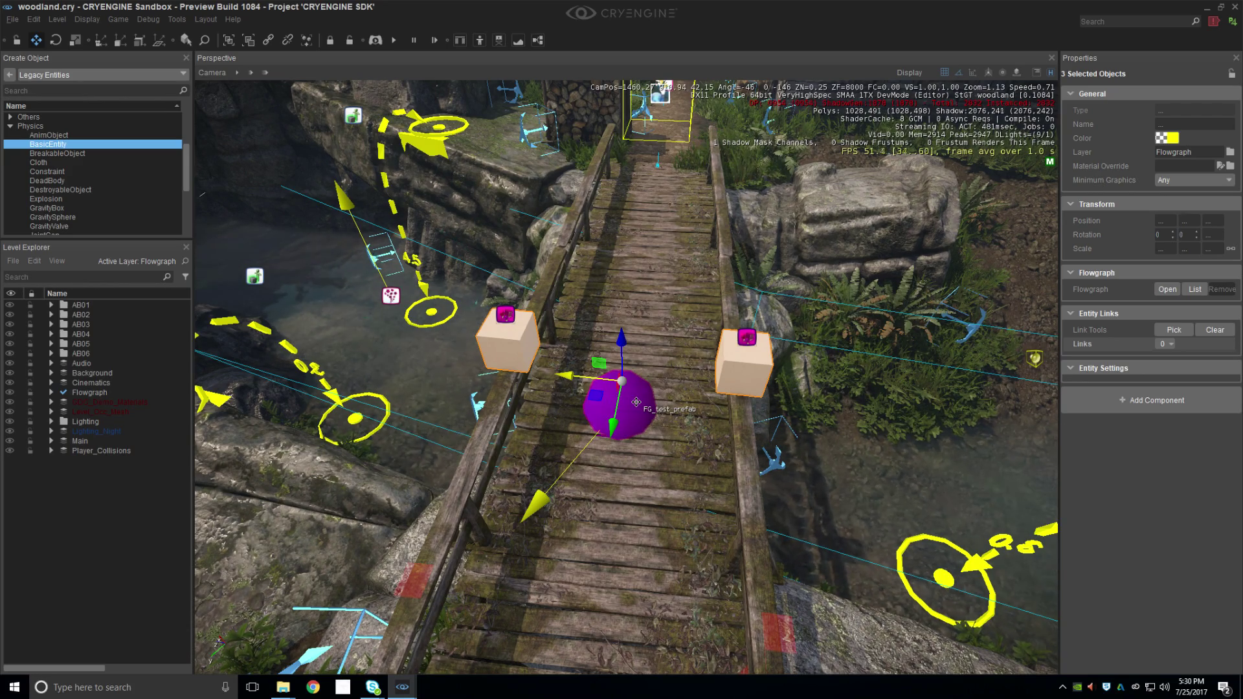
# - Create a prefab from the three selected objects, with group Rotating_Cubes and name Cubes
pyautogui.rightClick(637, 402)
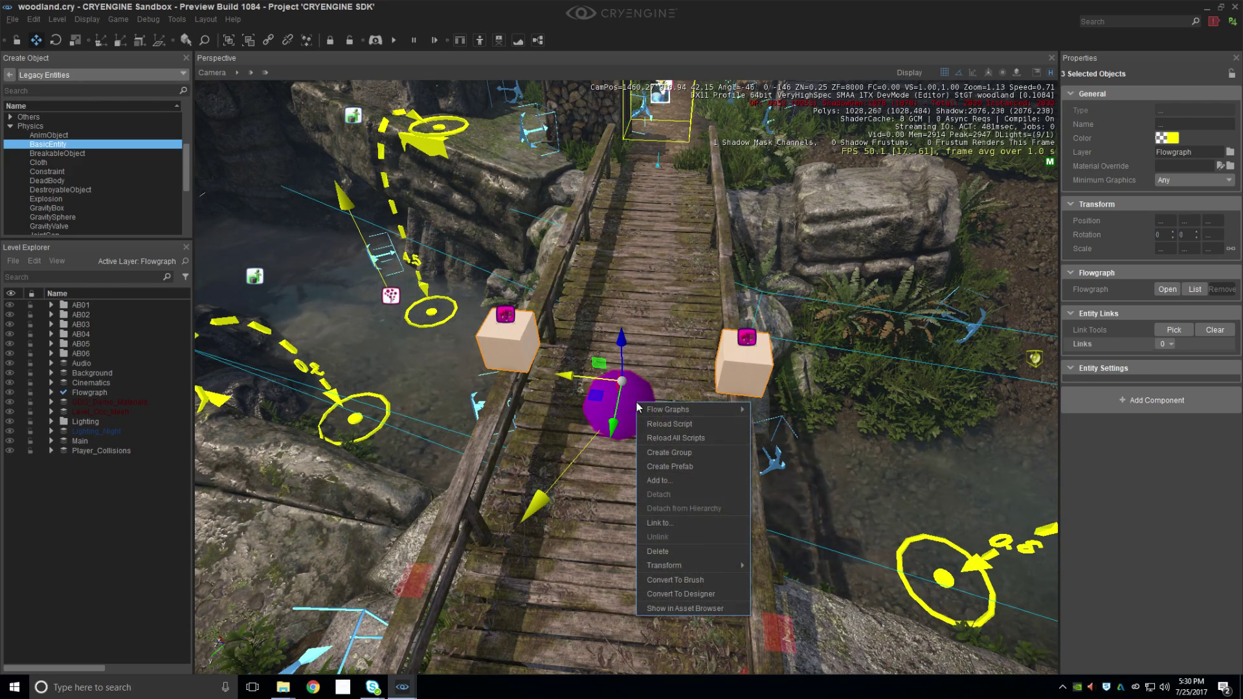
pyautogui.click(672, 468)
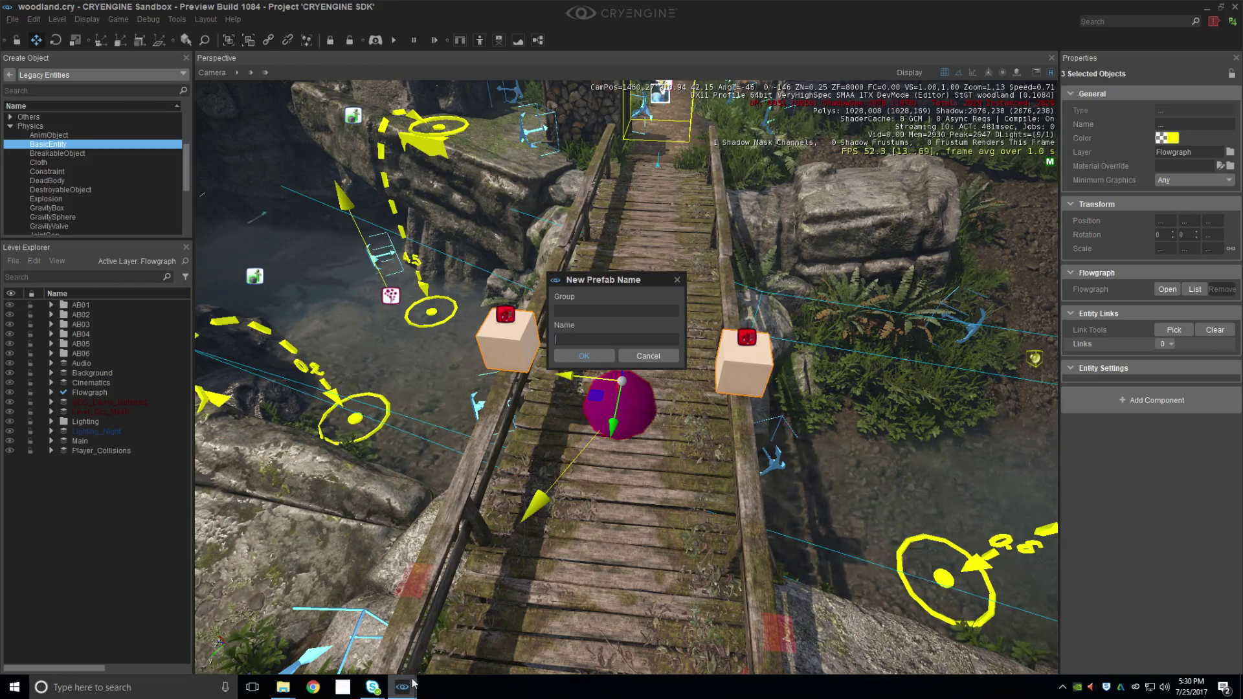
pyautogui.moveTo(403, 685)
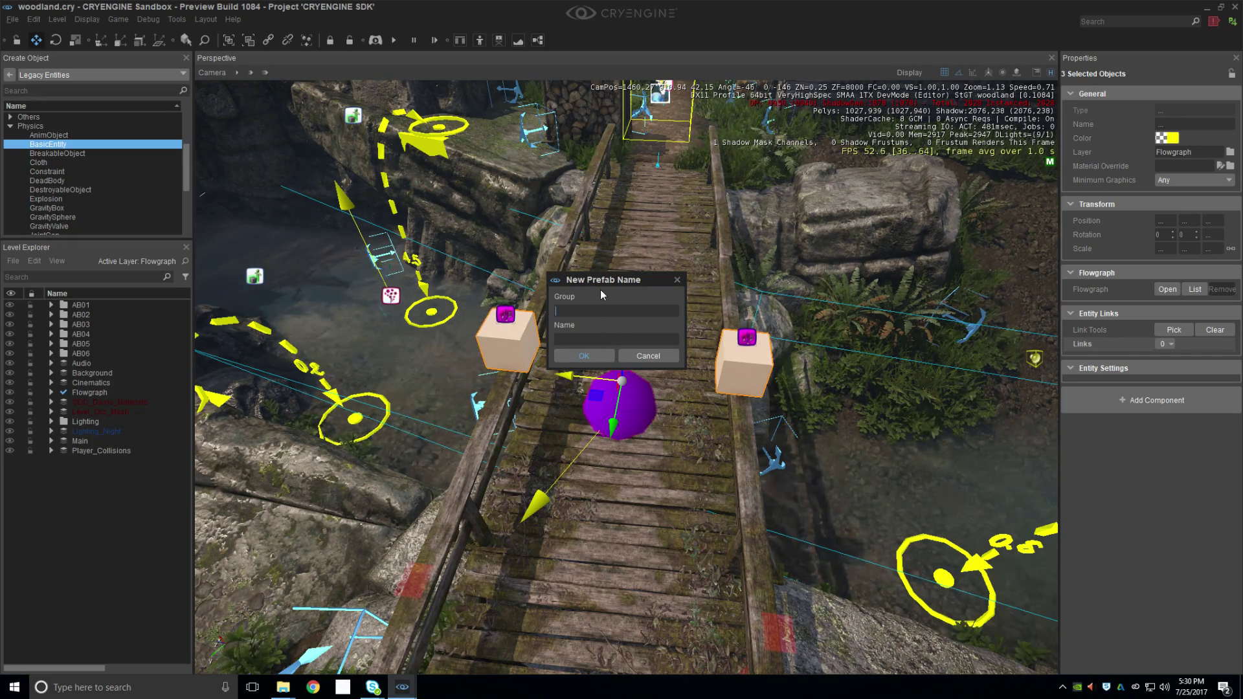
pyautogui.write('Rotat')
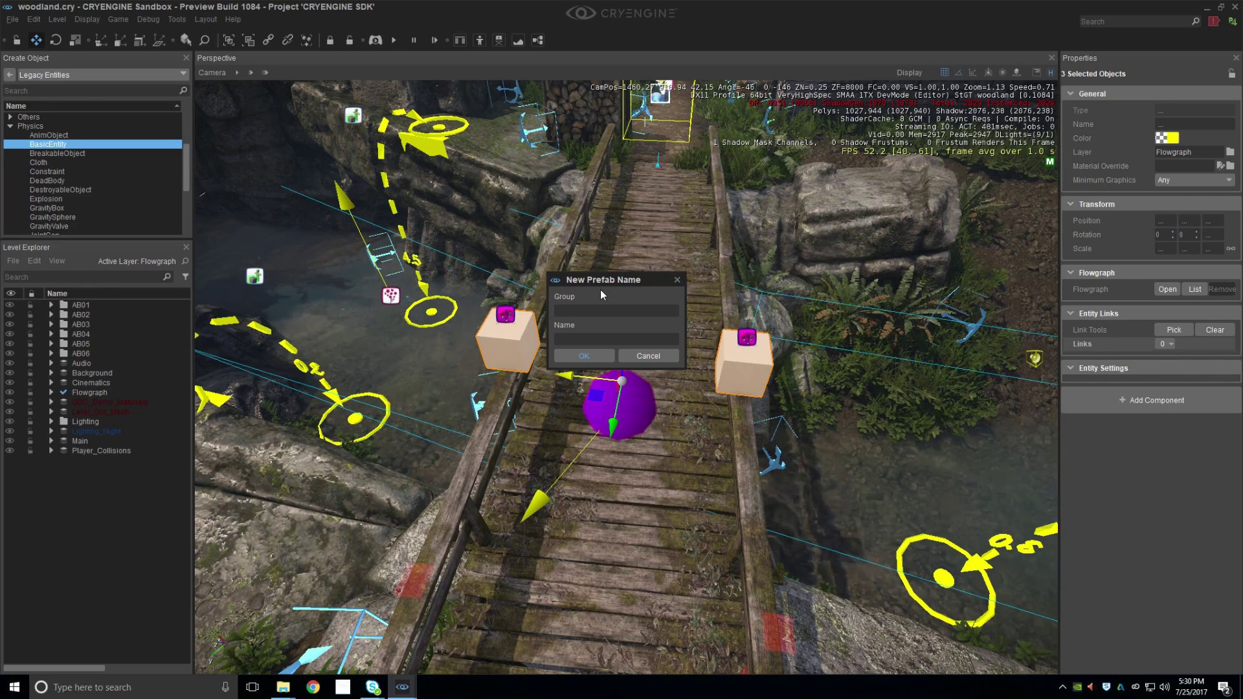
pyautogui.write('ing_Cuib')
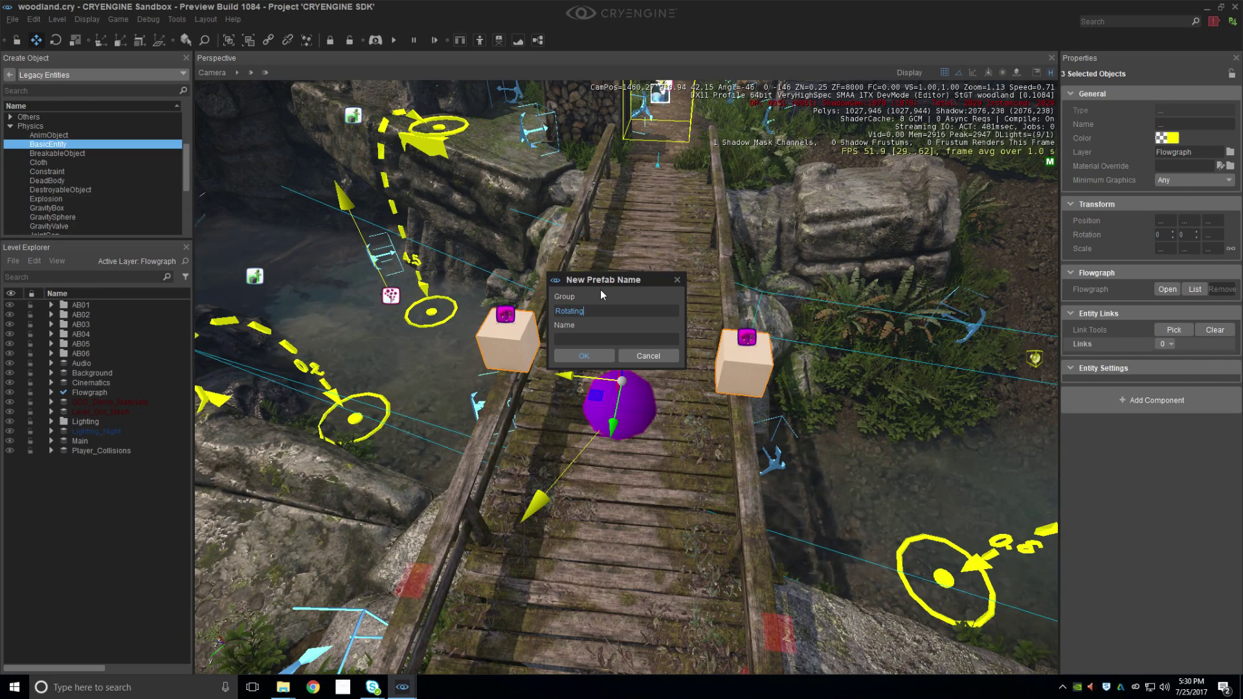
pyautogui.press('BackSpace')
pyautogui.press('BackSpace')
pyautogui.write('bes')
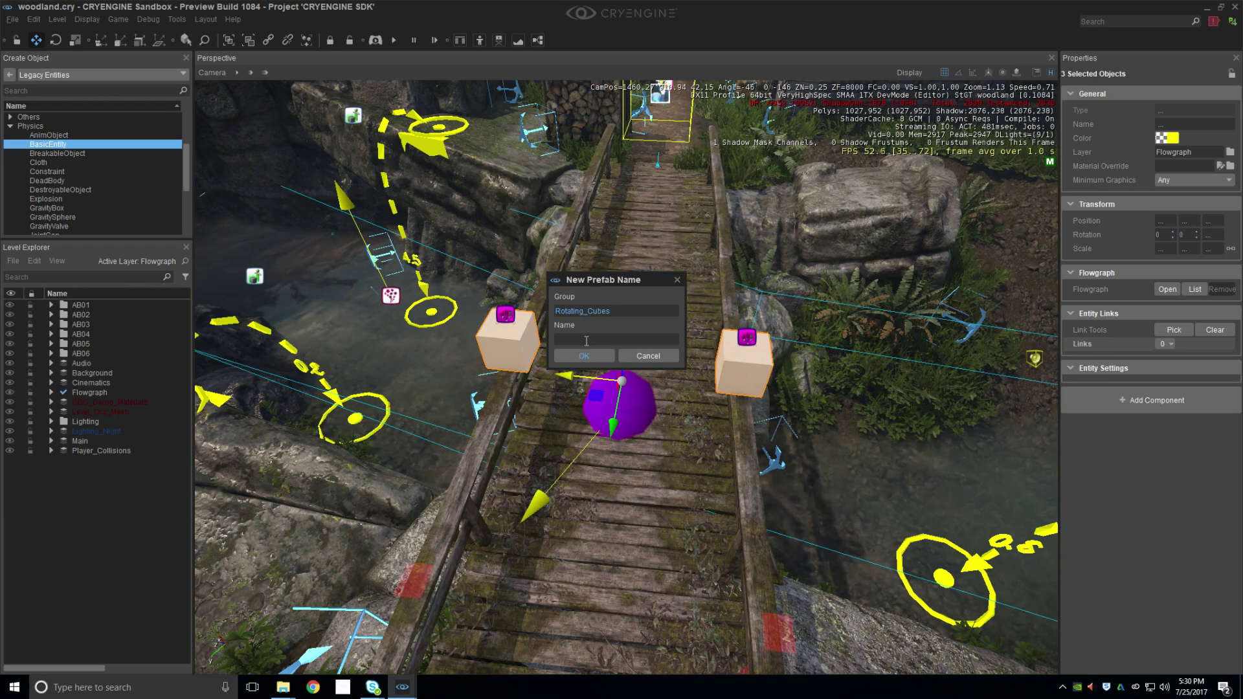
pyautogui.click(626, 342)
pyautogui.write('Cubes')
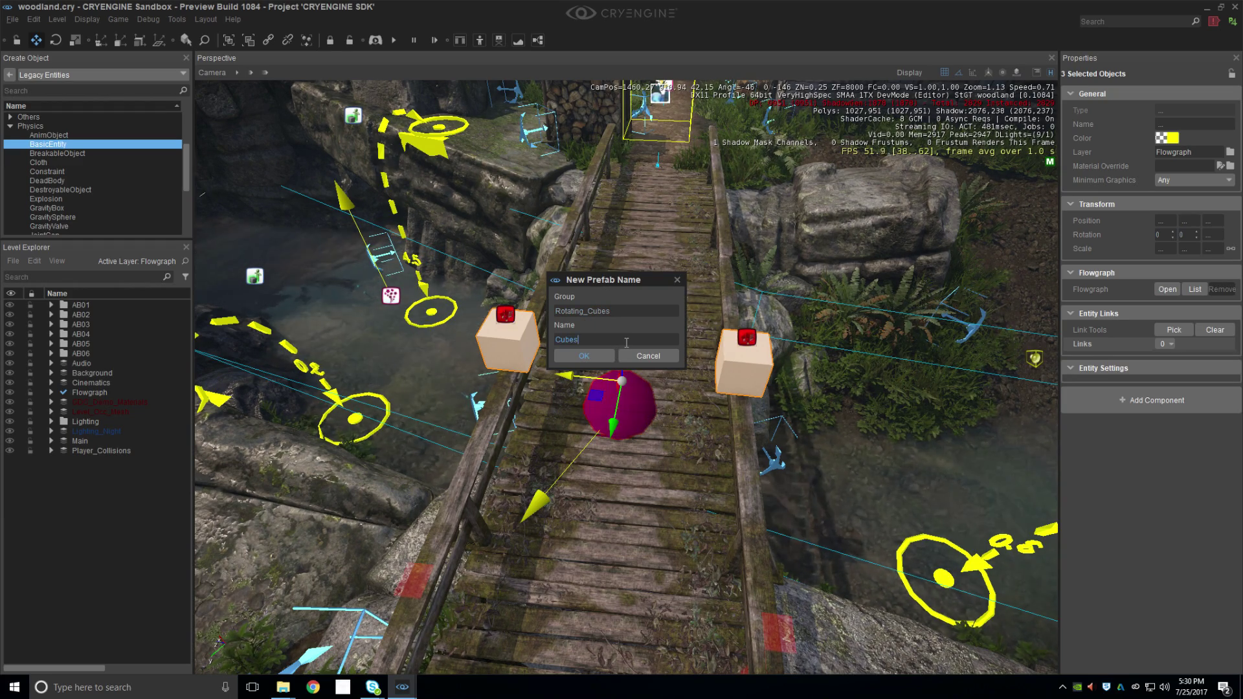
pyautogui.click(597, 353)
# - Examine the new Rotating_Cubes prefab on the bridge from several angles and keep it selected
pyautogui.moveTo(597, 352); pyautogui.dragTo(758, 416, button='right')
pyautogui.press('d')
pyautogui.moveTo(622, 451); pyautogui.dragTo(505, 494, button='right')
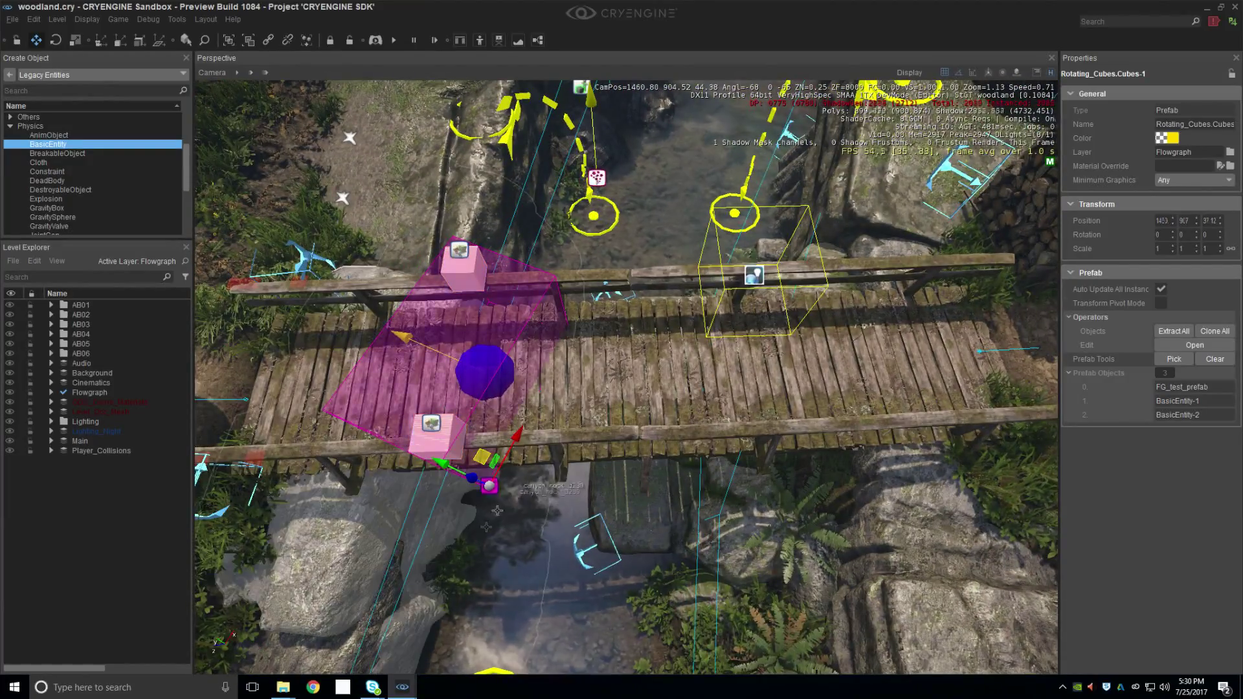
pyautogui.moveTo(563, 389); pyautogui.dragTo(602, 369, button='right')
pyautogui.press('w')
pyautogui.press('a')
pyautogui.click(618, 354)
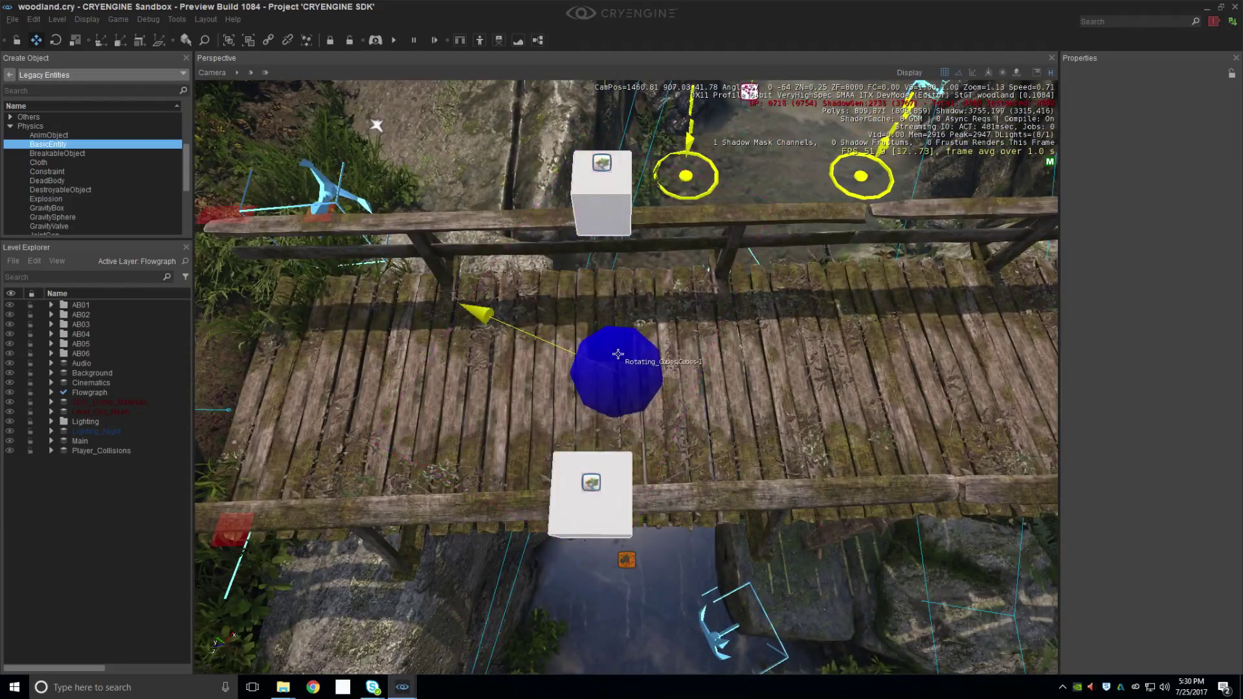
pyautogui.click(618, 354)
pyautogui.moveTo(593, 478); pyautogui.dragTo(722, 473, button='right')
pyautogui.press('a')
pyautogui.moveTo(735, 450); pyautogui.dragTo(705, 438)
pyautogui.moveTo(725, 476); pyautogui.dragTo(704, 474, button='right')
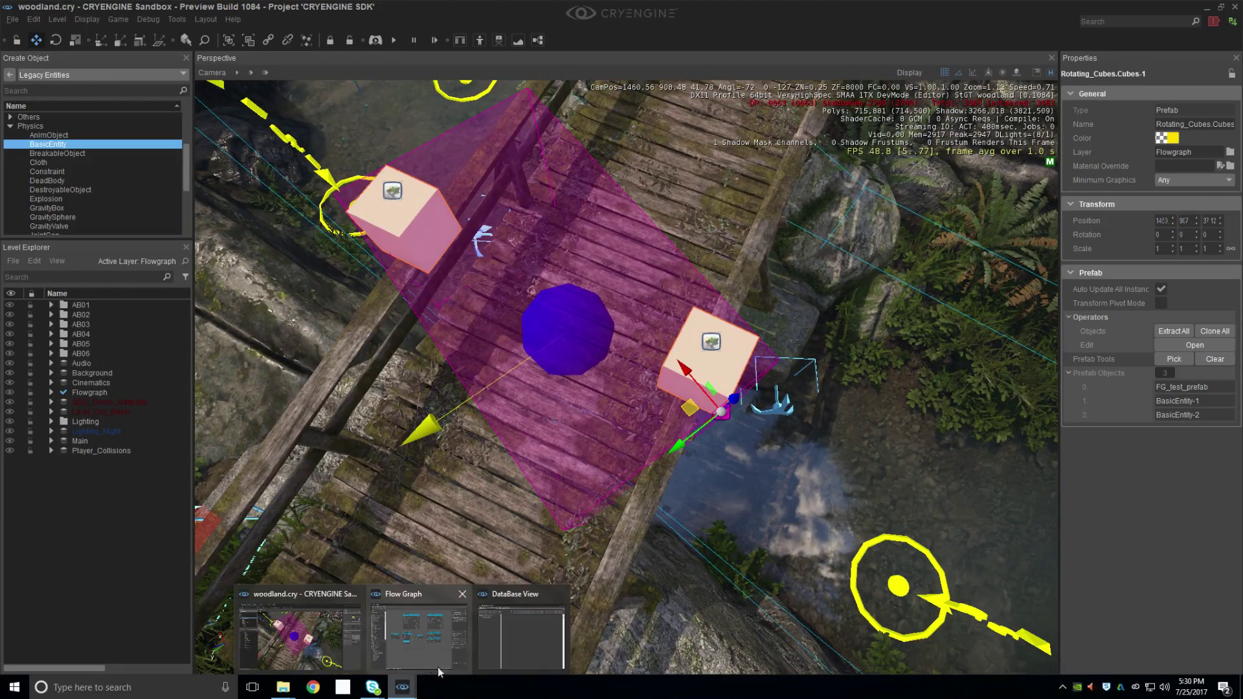
# - Check the Entities graphs in the Flow Graph editor for the FG_test_prefab graph
pyautogui.click(438, 670)
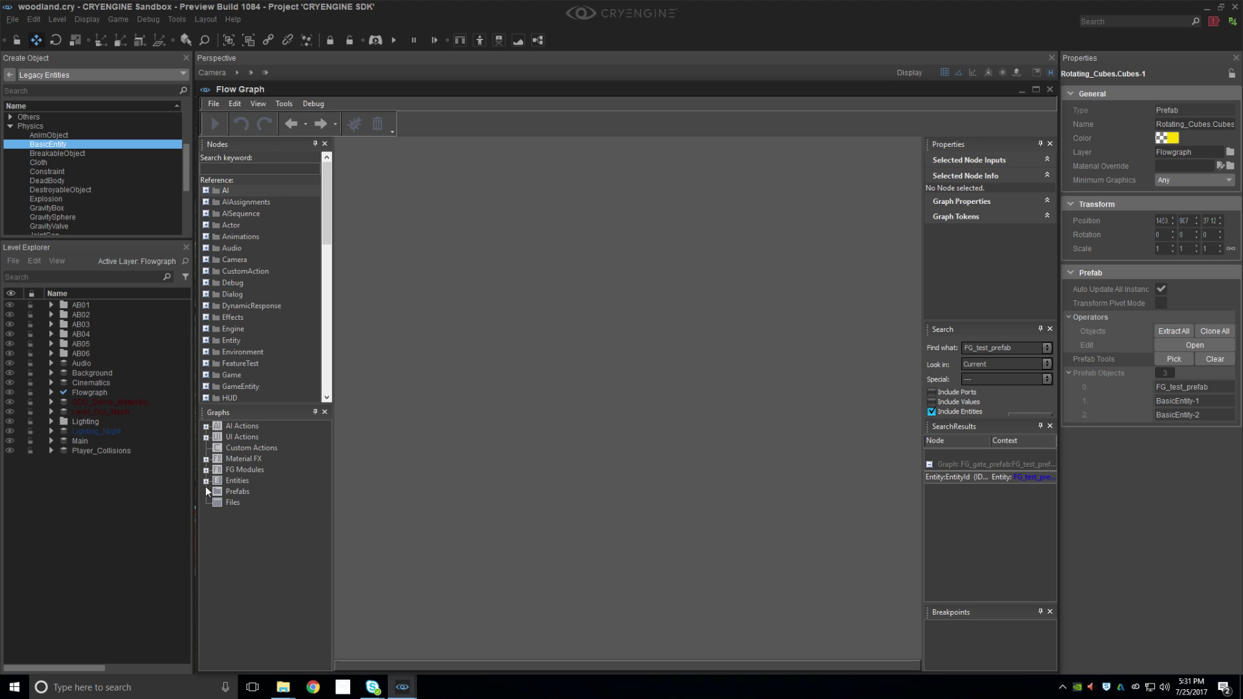
pyautogui.click(206, 481)
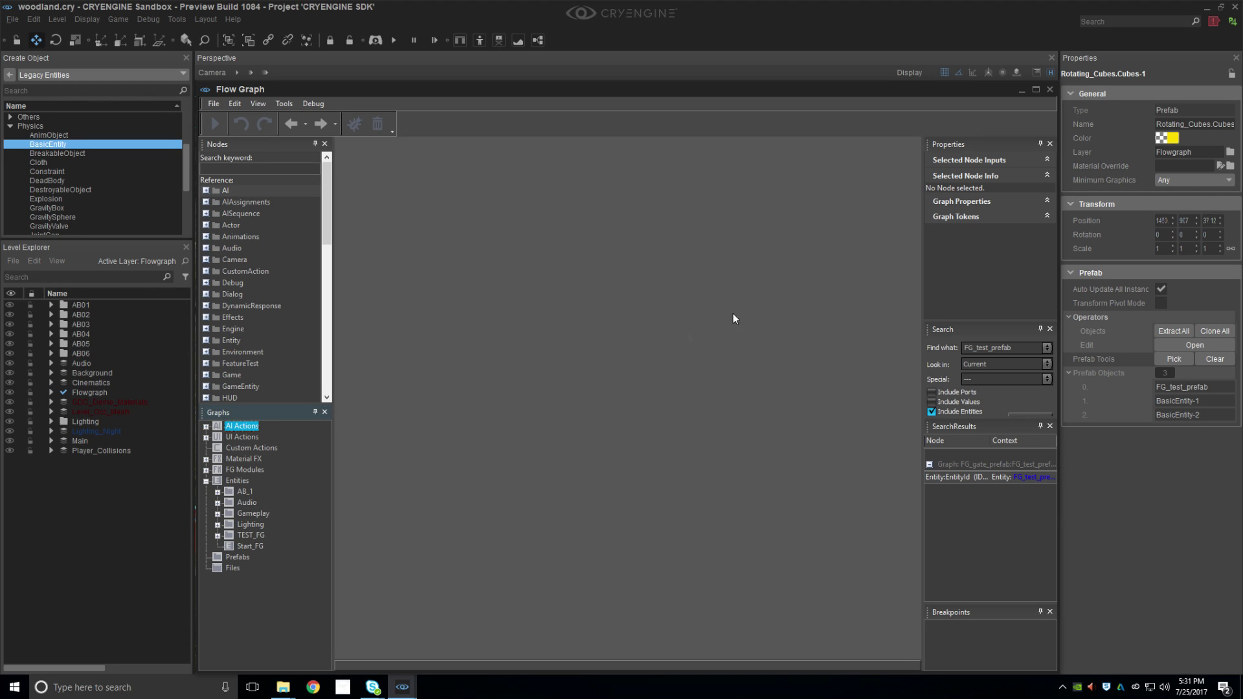
pyautogui.click(1022, 91)
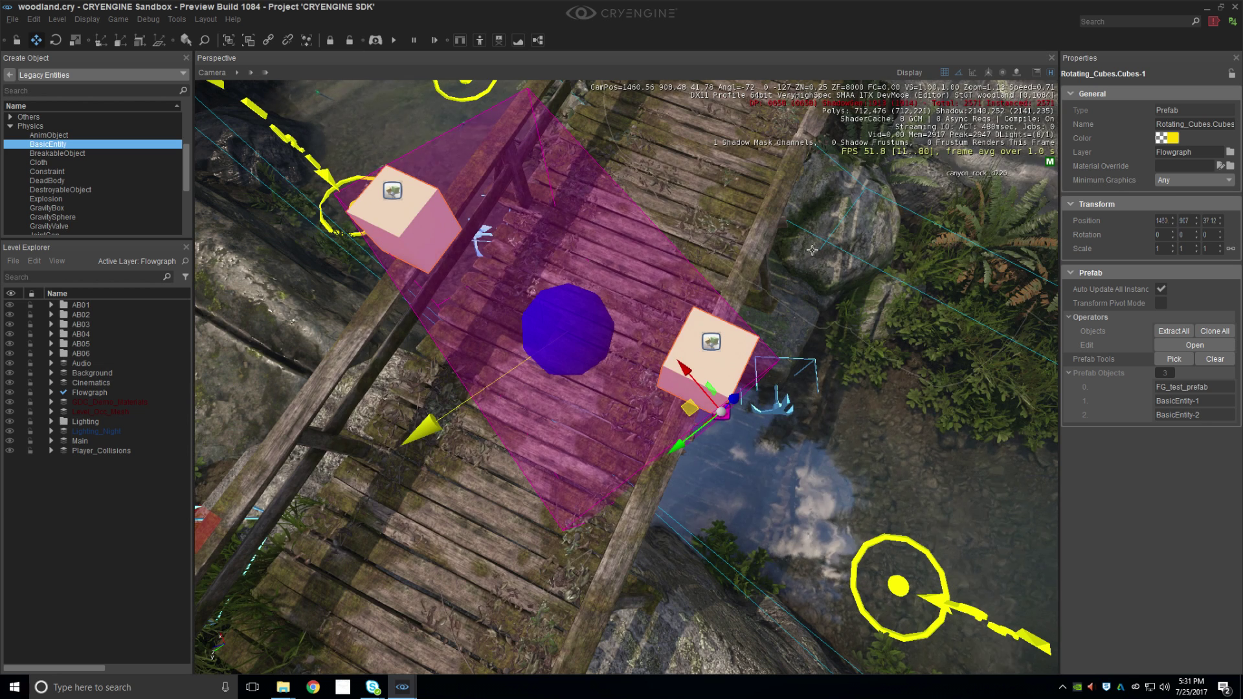
# - Open the Rotating_Cubes prefab for editing and review its FG_test_prefab graph in the Flow Graph editor
pyautogui.click(756, 372)
pyautogui.click(710, 340)
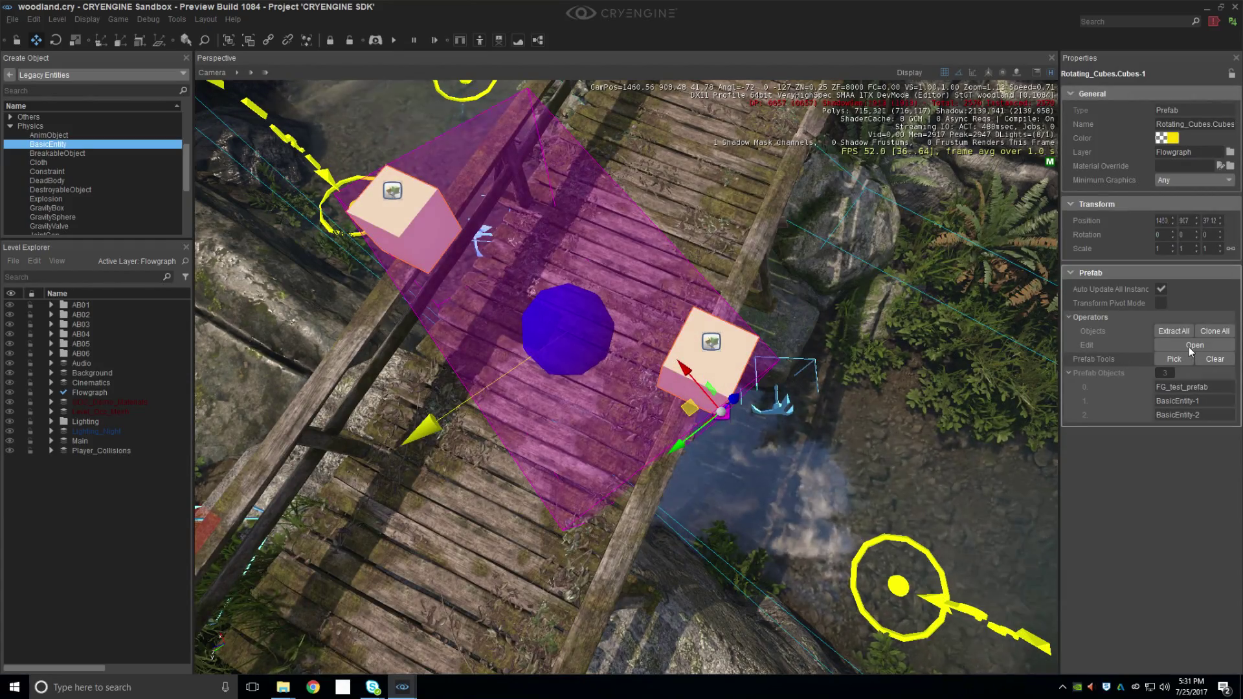
pyautogui.click(1187, 347)
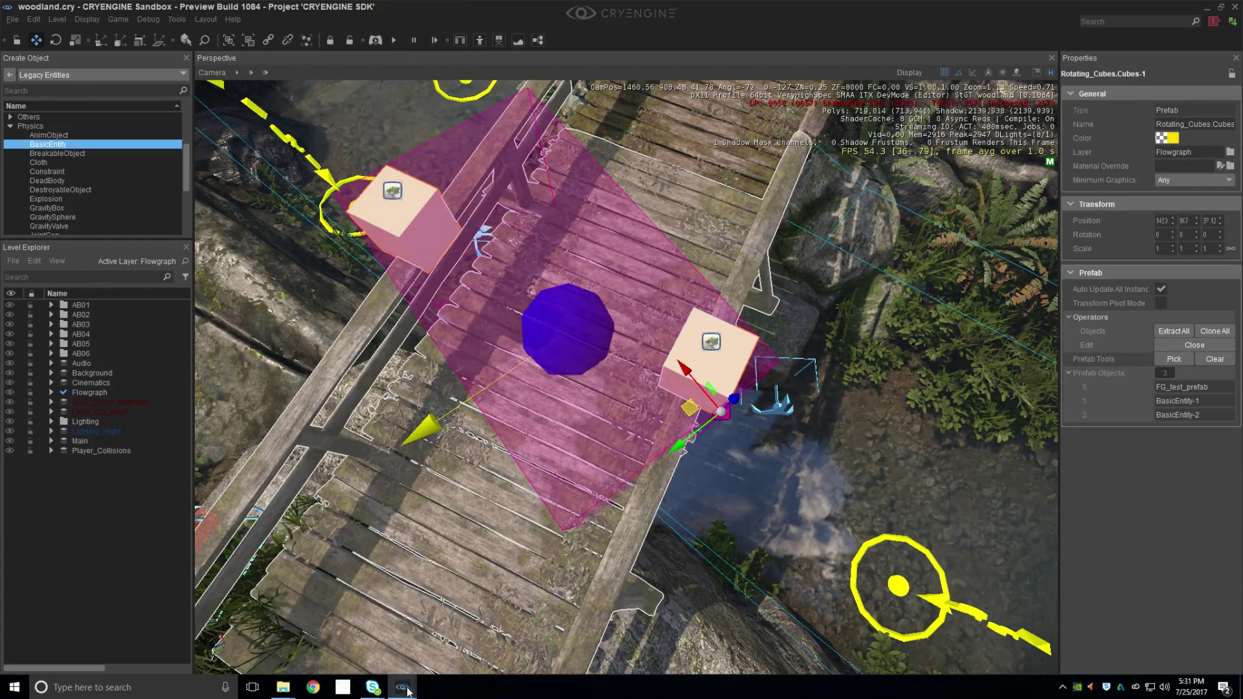
pyautogui.moveTo(402, 686)
pyautogui.click(430, 654)
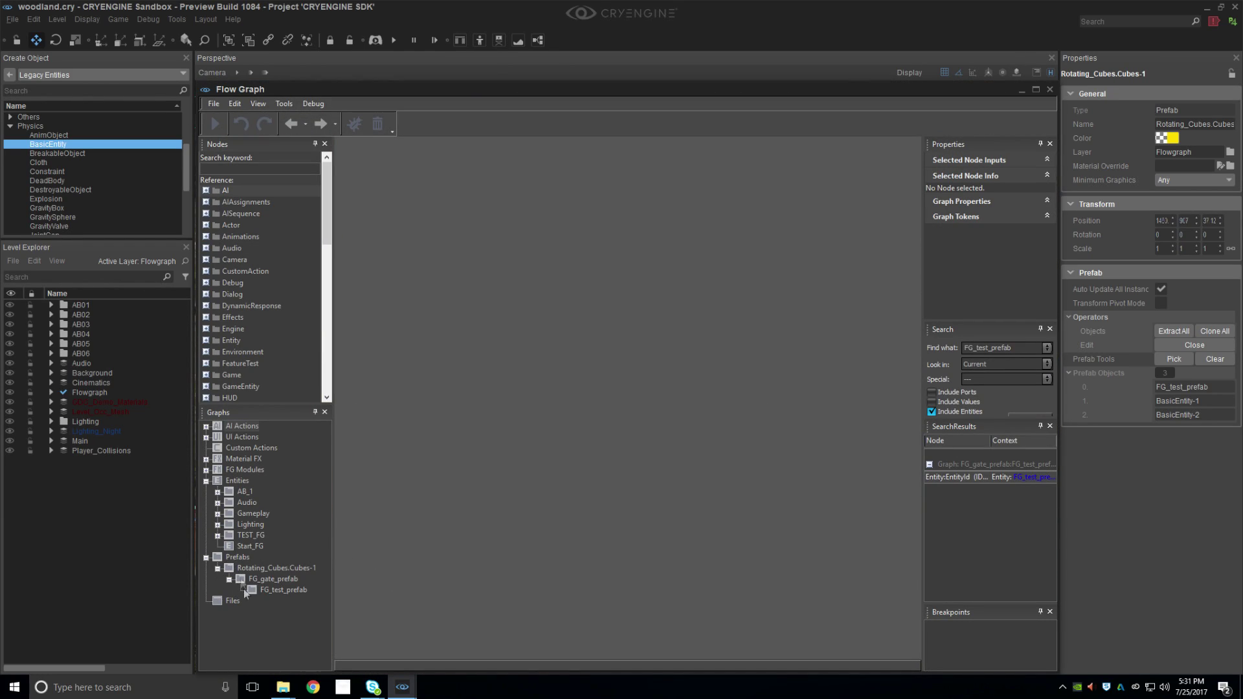
pyautogui.click(290, 590)
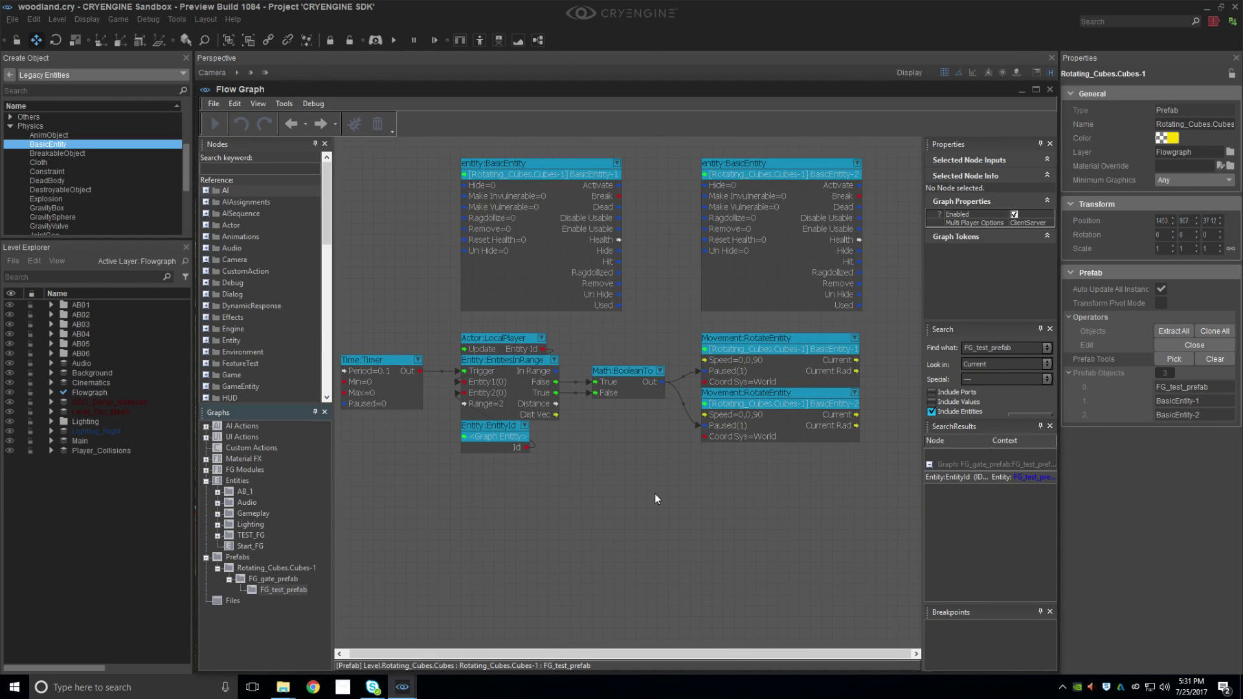
pyautogui.moveTo(655, 494); pyautogui.dragTo(660, 517, button='middle')
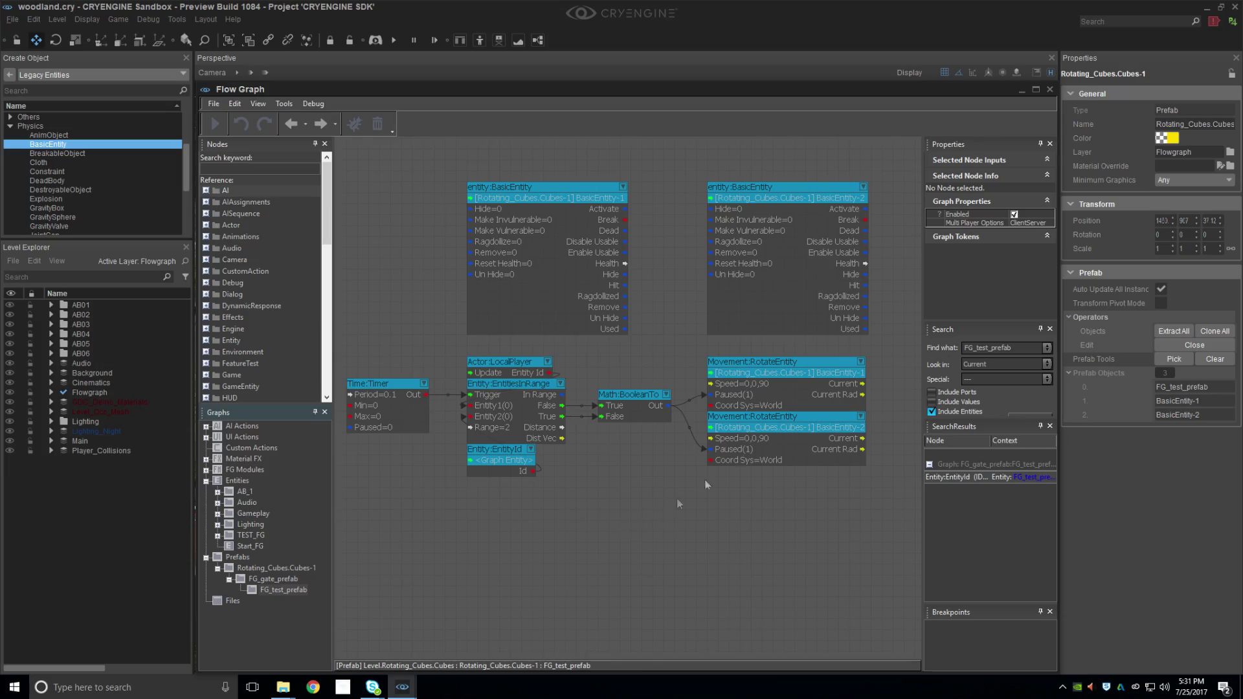
pyautogui.click(1050, 89)
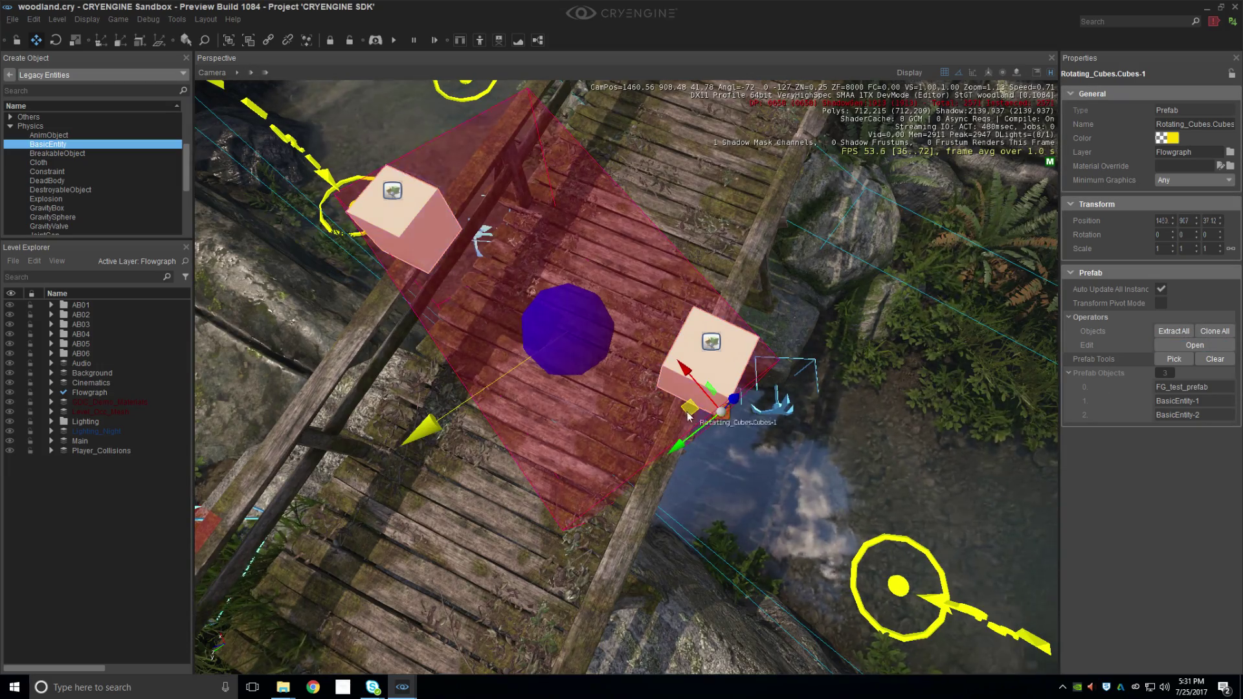
# - Duplicate the Rotating_Cubes prefab twice, placing the copies further along the bridge
pyautogui.moveTo(686, 412); pyautogui.dragTo(688, 408, button='right')
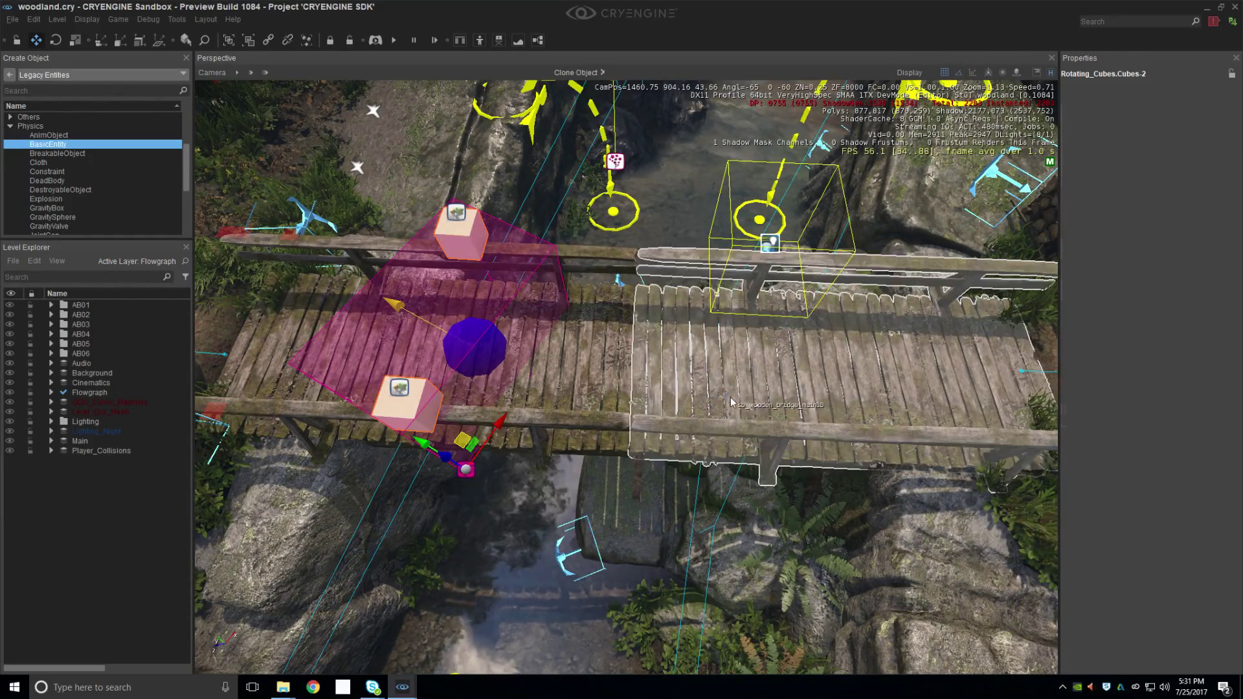
pyautogui.hotkey('ctrl', 'd')
pyautogui.click(786, 484)
pyautogui.press('d')
pyautogui.hotkey('ctrl', 'd')
pyautogui.click(759, 497)
pyautogui.click(790, 493)
# - Play-test the level, walking back and forth across the bridge to watch the duplicated cube pairs react to proximity
pyautogui.moveTo(790, 493); pyautogui.dragTo(794, 490, button='right')
pyautogui.press('d')
pyautogui.press('w')
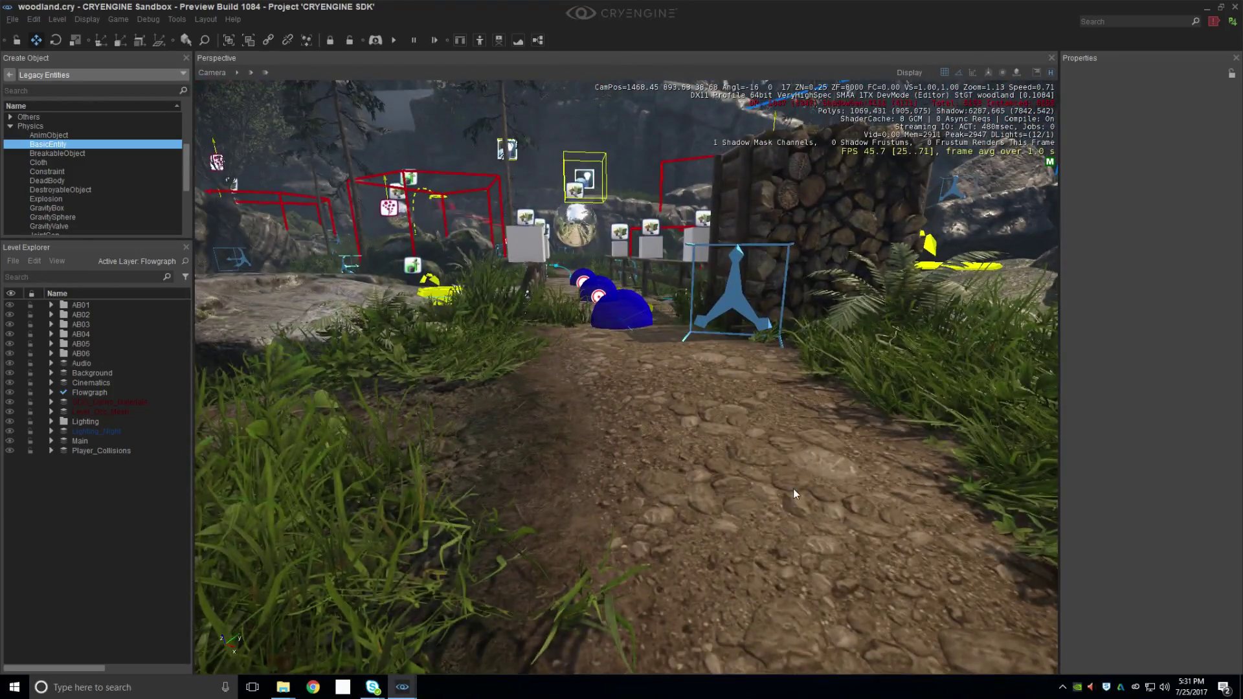
pyautogui.hotkey('ctrl', 'g')
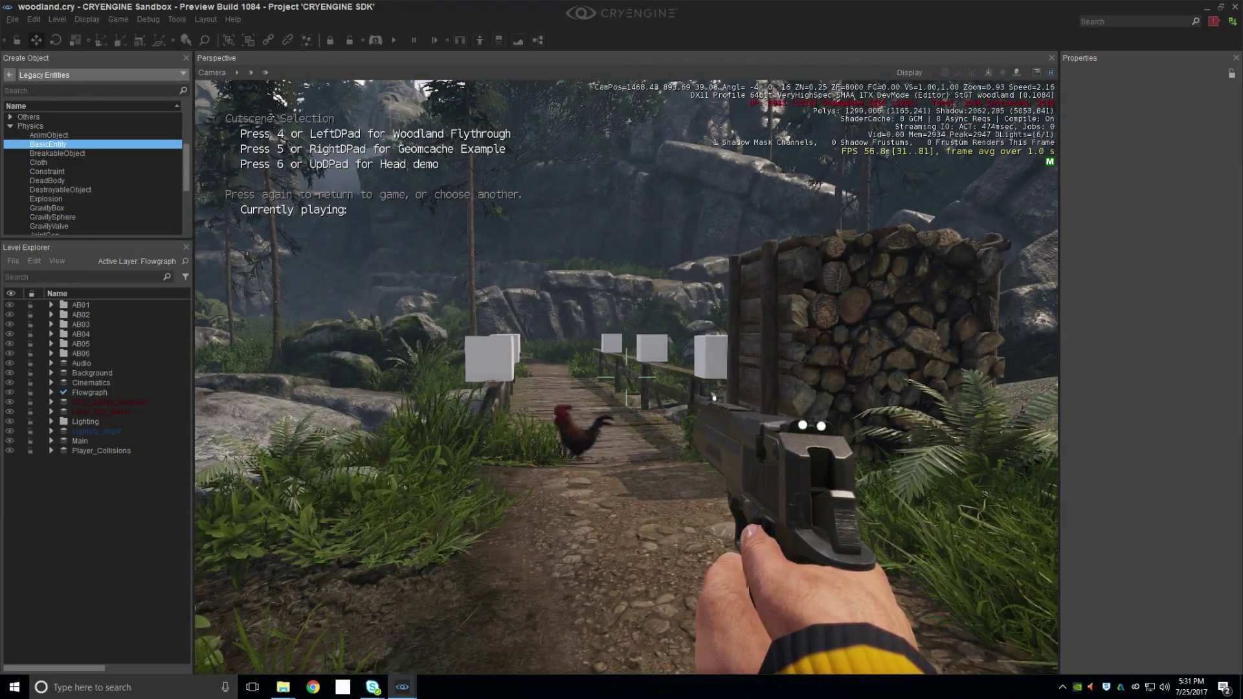
pyautogui.press('w')
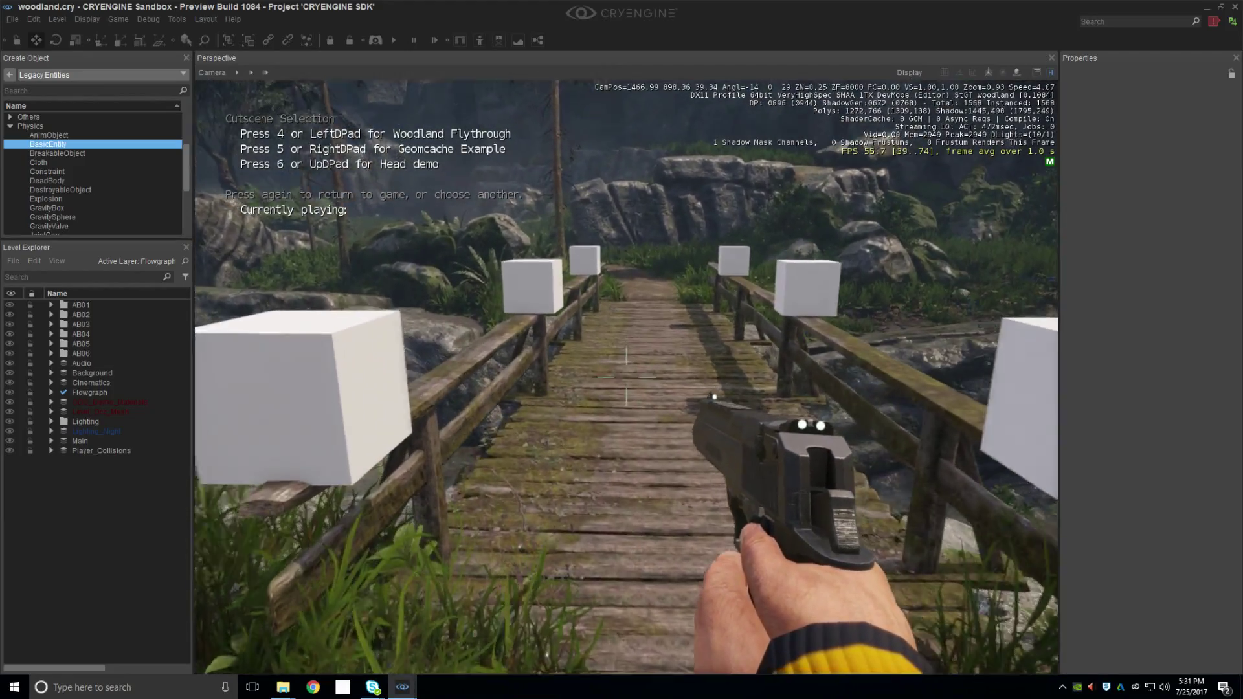
pyautogui.press('w')
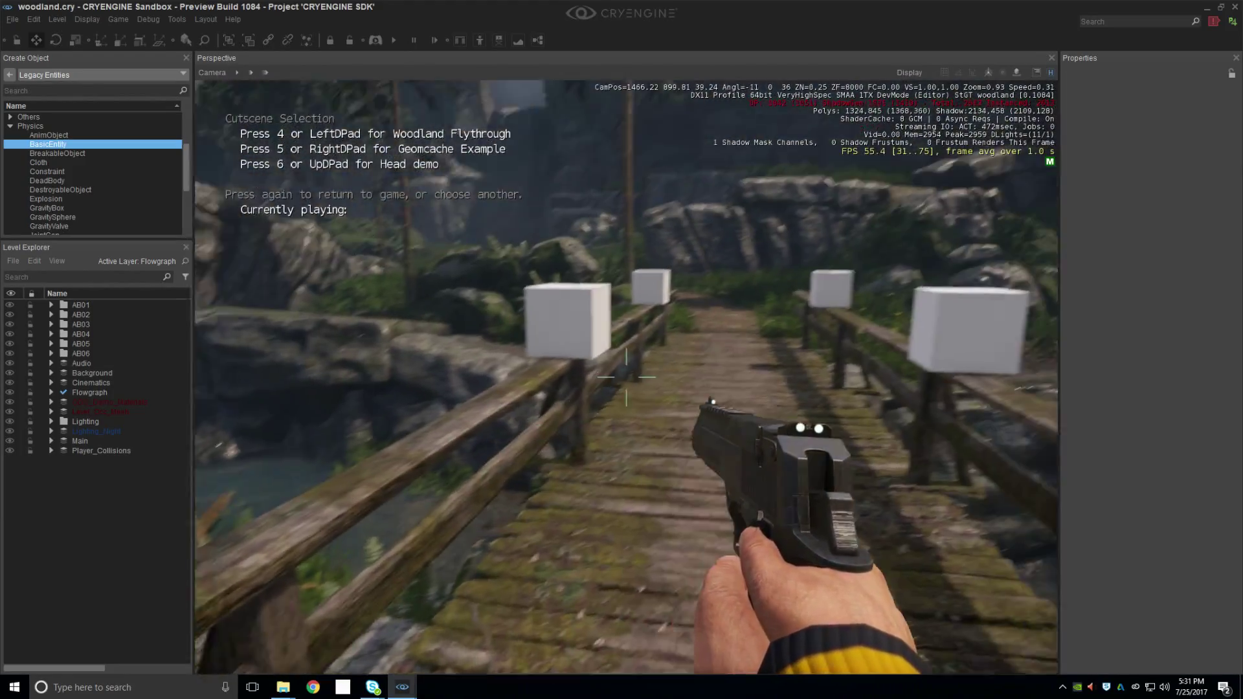
pyautogui.press('w')
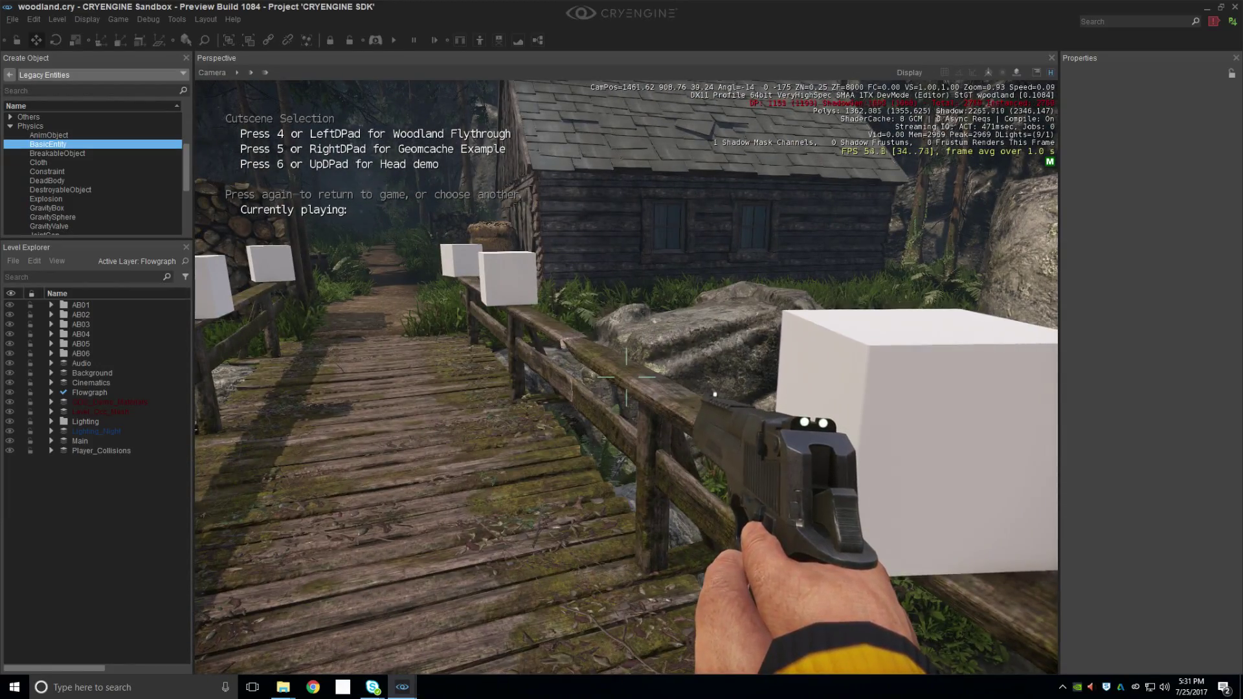
pyautogui.press('s')
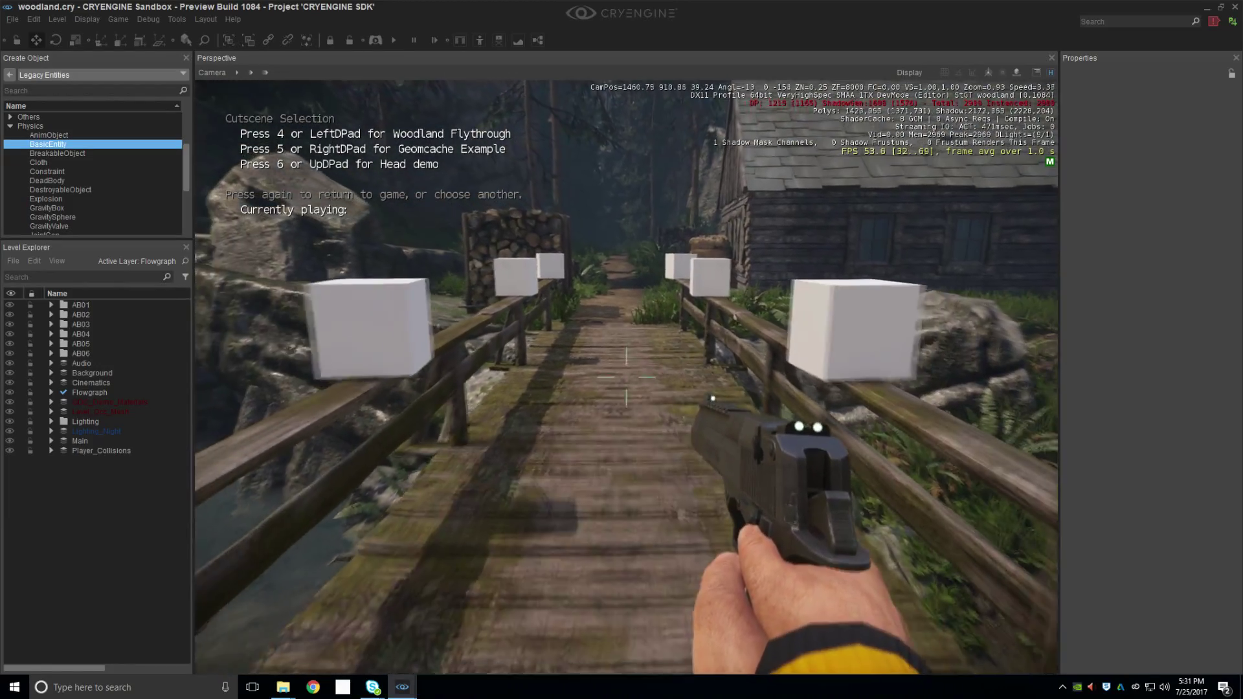
pyautogui.press('w')
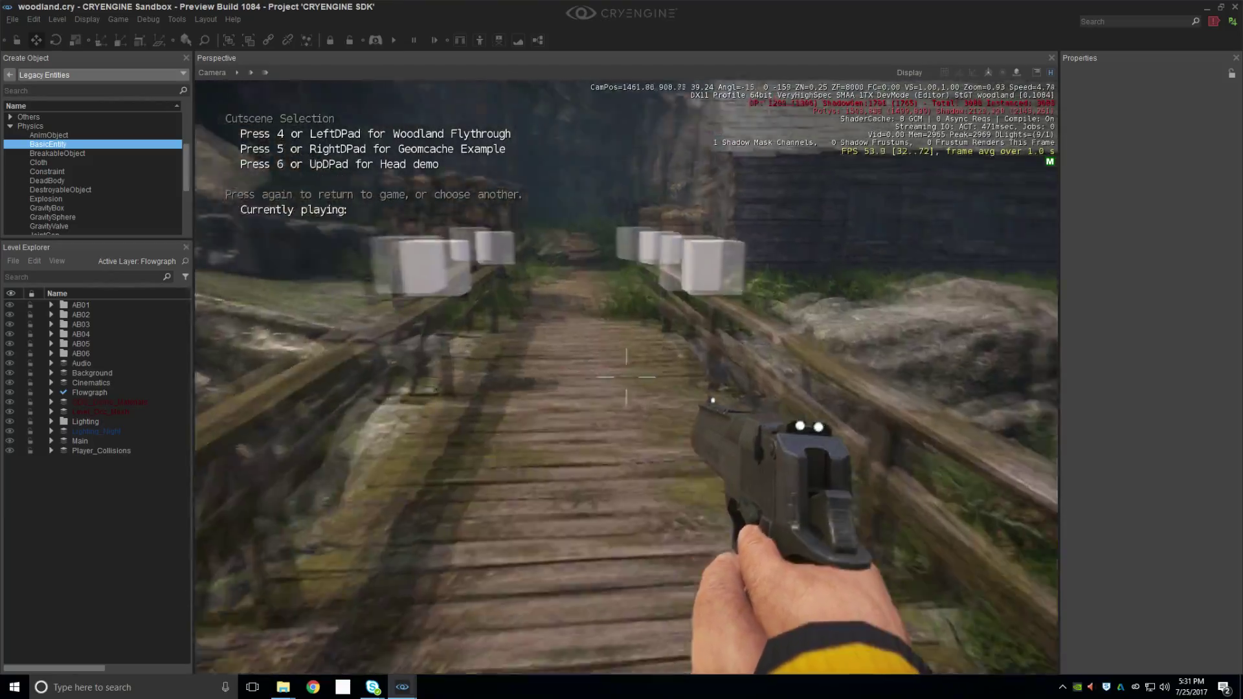
pyautogui.press('a')
pyautogui.press('w')
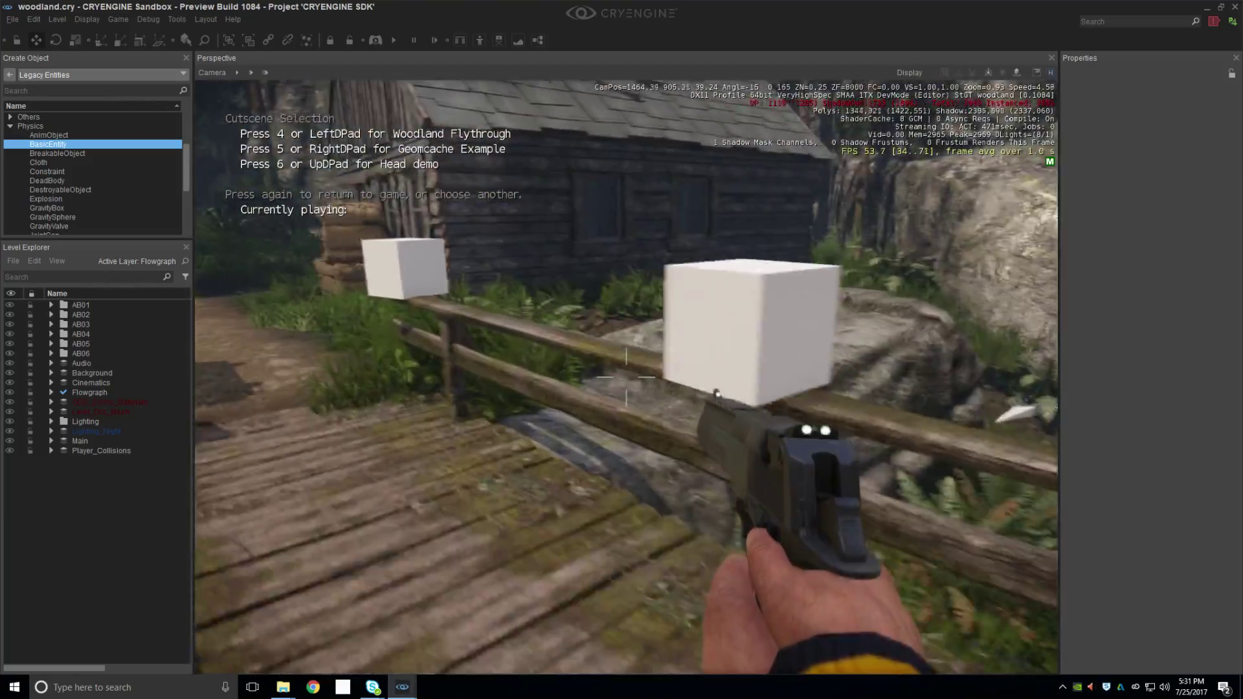
pyautogui.press('a')
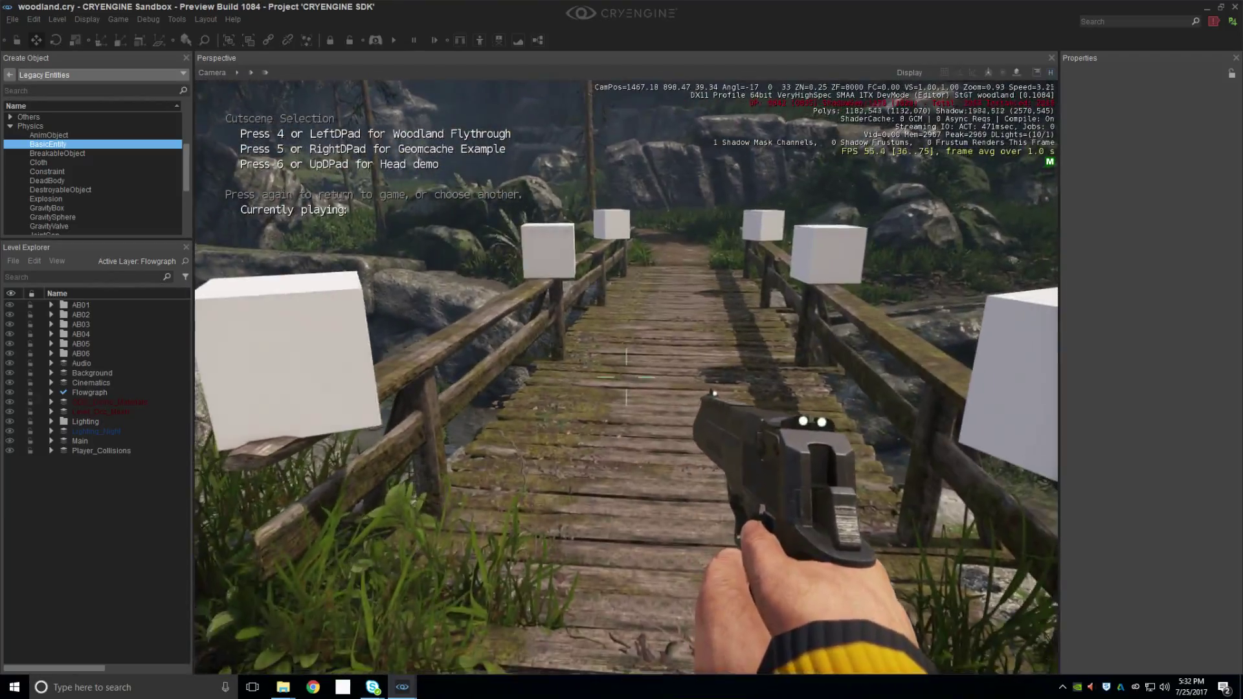
pyautogui.press('Escape')
# - Move the Rotating_Cubes prefab nearest the log stack off the bridge and onto the dirt path
pyautogui.press('s')
pyautogui.press('a')
pyautogui.moveTo(742, 367); pyautogui.dragTo(719, 400, button='right')
pyautogui.click(715, 382)
pyautogui.press('d')
pyautogui.press('a')
pyautogui.moveTo(648, 393); pyautogui.dragTo(624, 564)
pyautogui.press('w')
pyautogui.moveTo(648, 494); pyautogui.dragTo(476, 416, button='right')
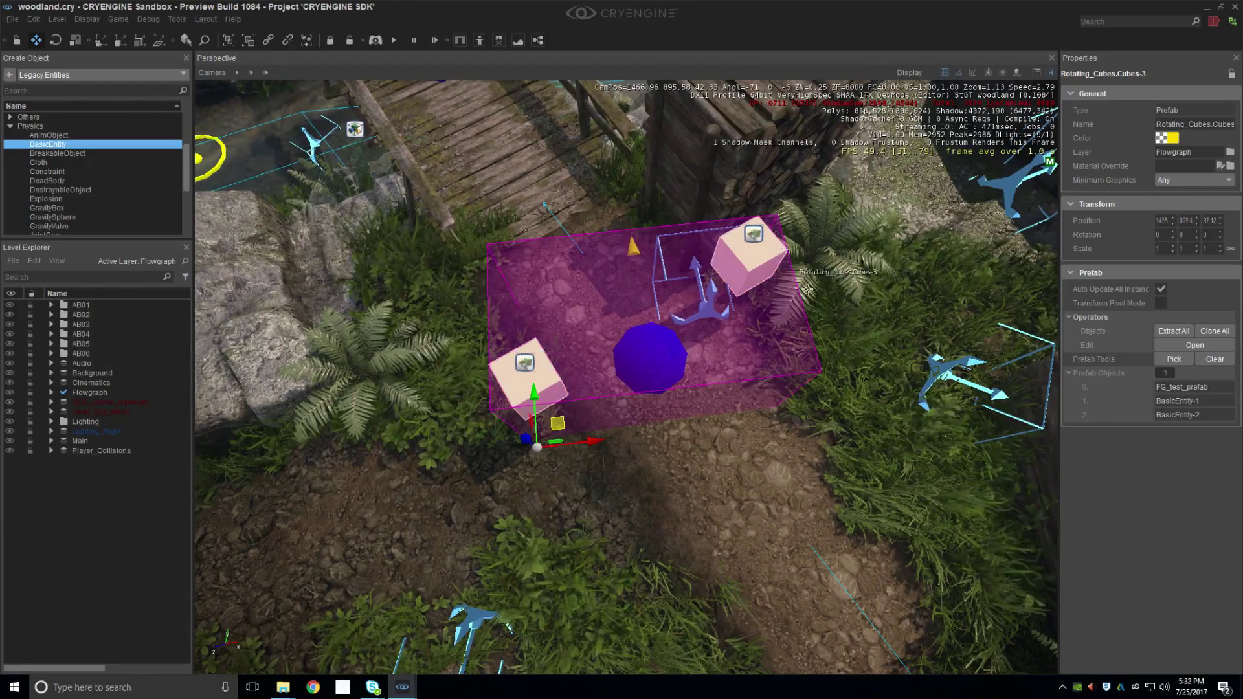
# - Open the moved prefab for editing and rotate both cubes and the FG_test_prefab entity together with angle snapping on
pyautogui.click(1195, 350)
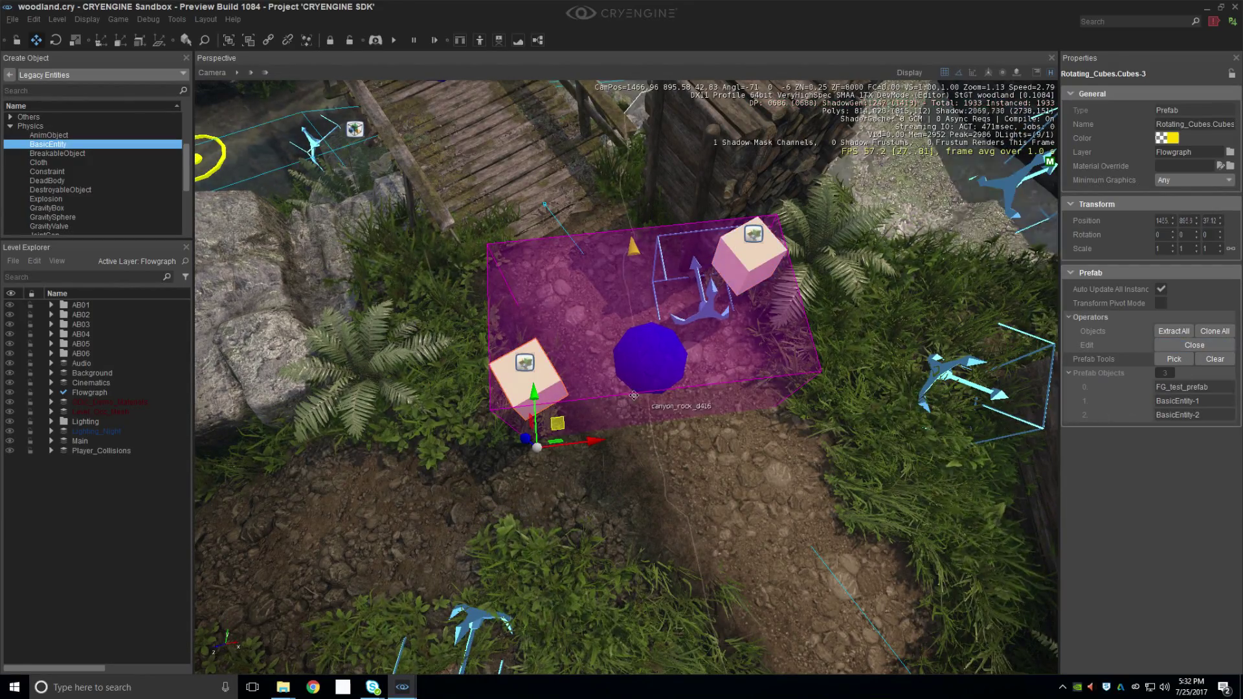
pyautogui.click(525, 363)
pyautogui.keyDown('ctrl'); pyautogui.click(663, 361); pyautogui.keyUp('ctrl')
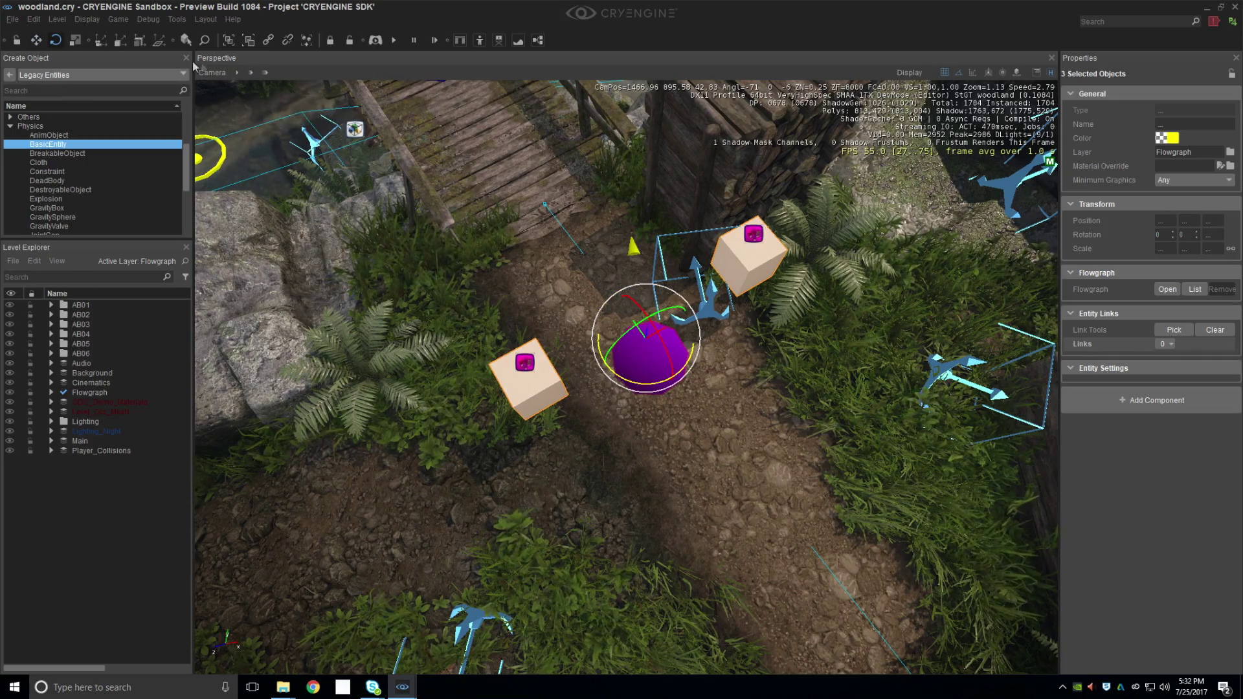
pyautogui.click(158, 40)
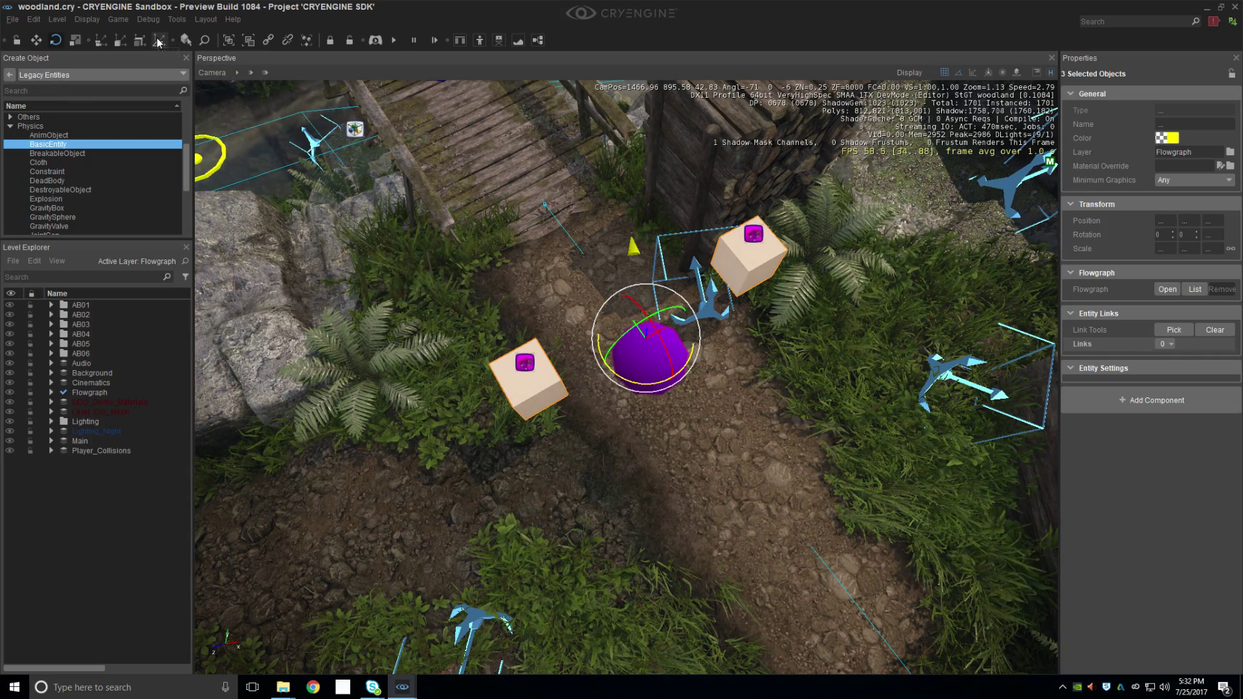
pyautogui.moveTo(675, 371); pyautogui.dragTo(667, 394)
pyautogui.press('space')
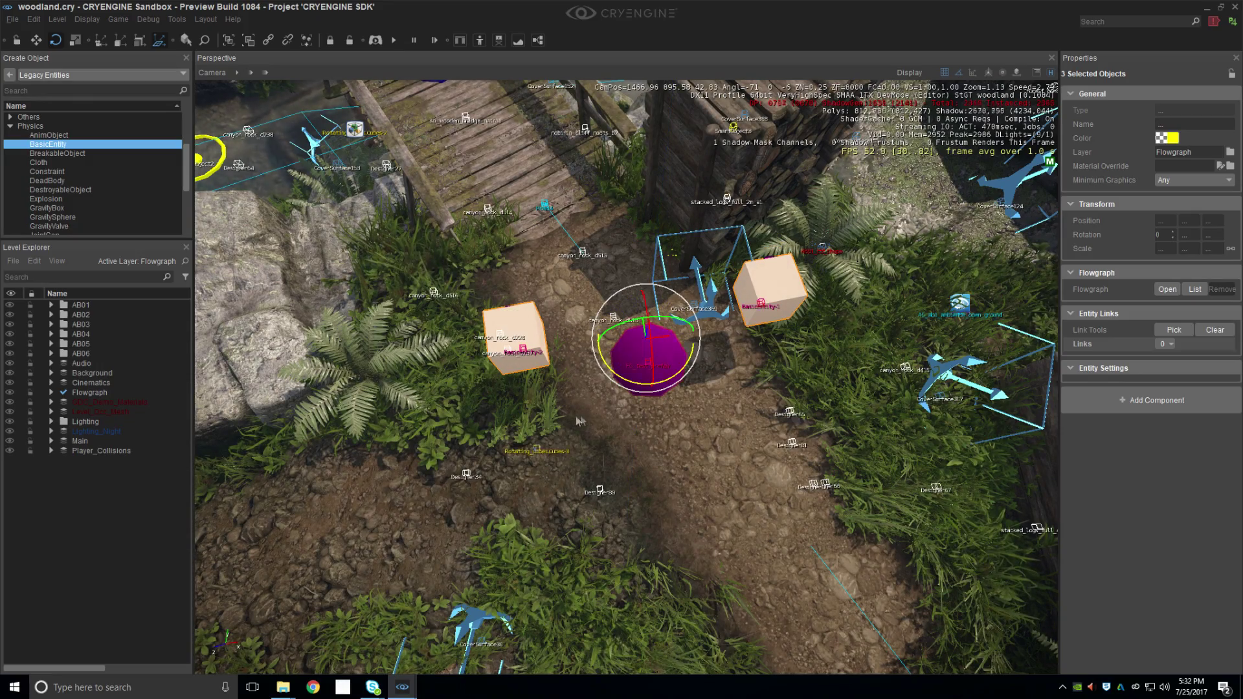
# - Reselect both cubes and the FG_test_prefab entity, rotate them a little further, and close the prefab
pyautogui.click(536, 447)
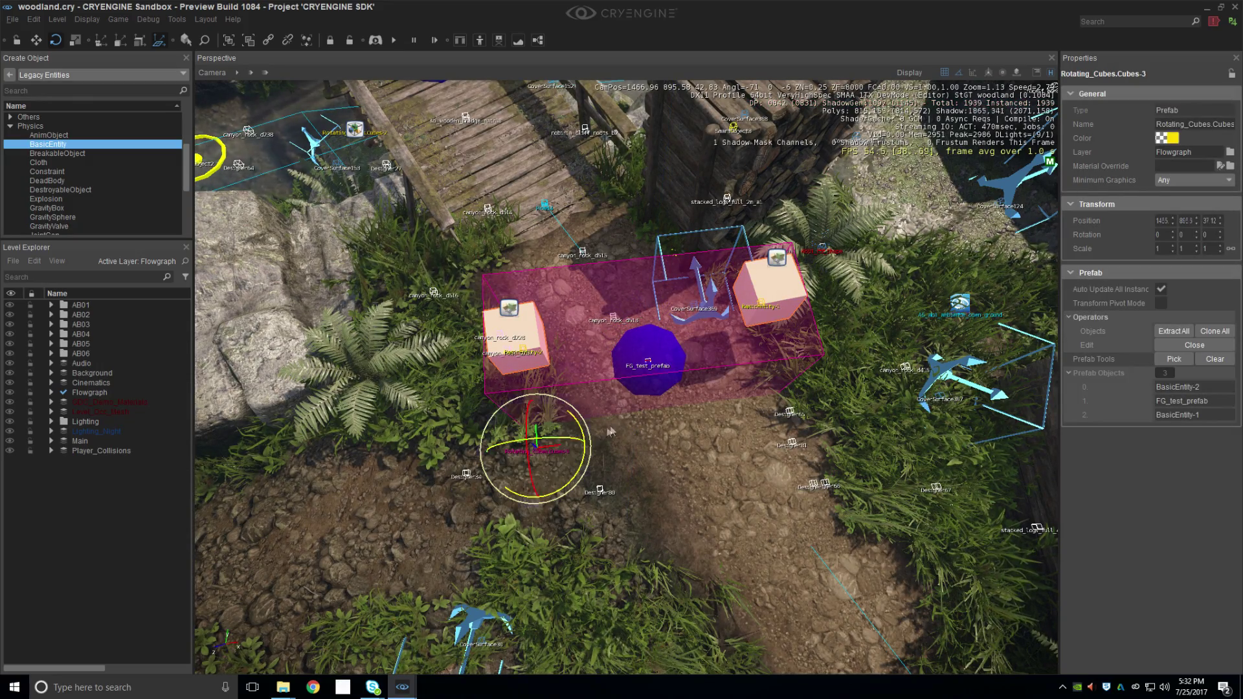
pyautogui.click(521, 348)
pyautogui.keyDown('ctrl'); pyautogui.click(654, 362); pyautogui.keyUp('ctrl')
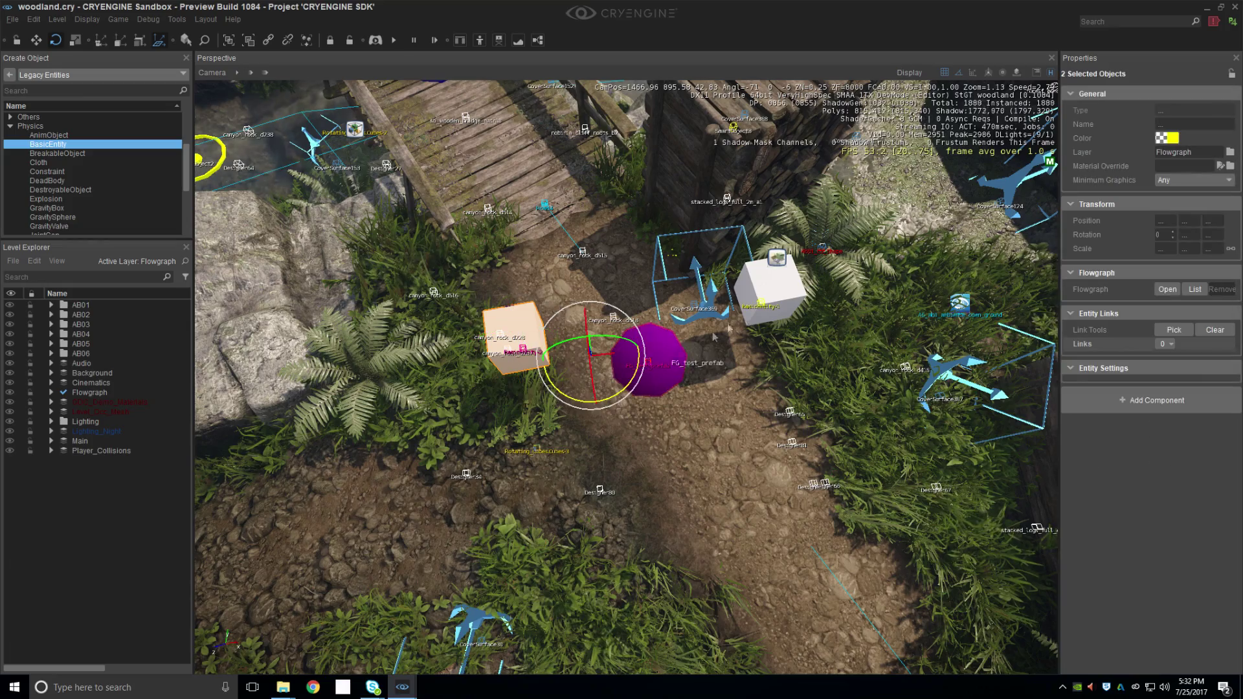
pyautogui.keyDown('ctrl'); pyautogui.click(763, 301); pyautogui.keyUp('ctrl')
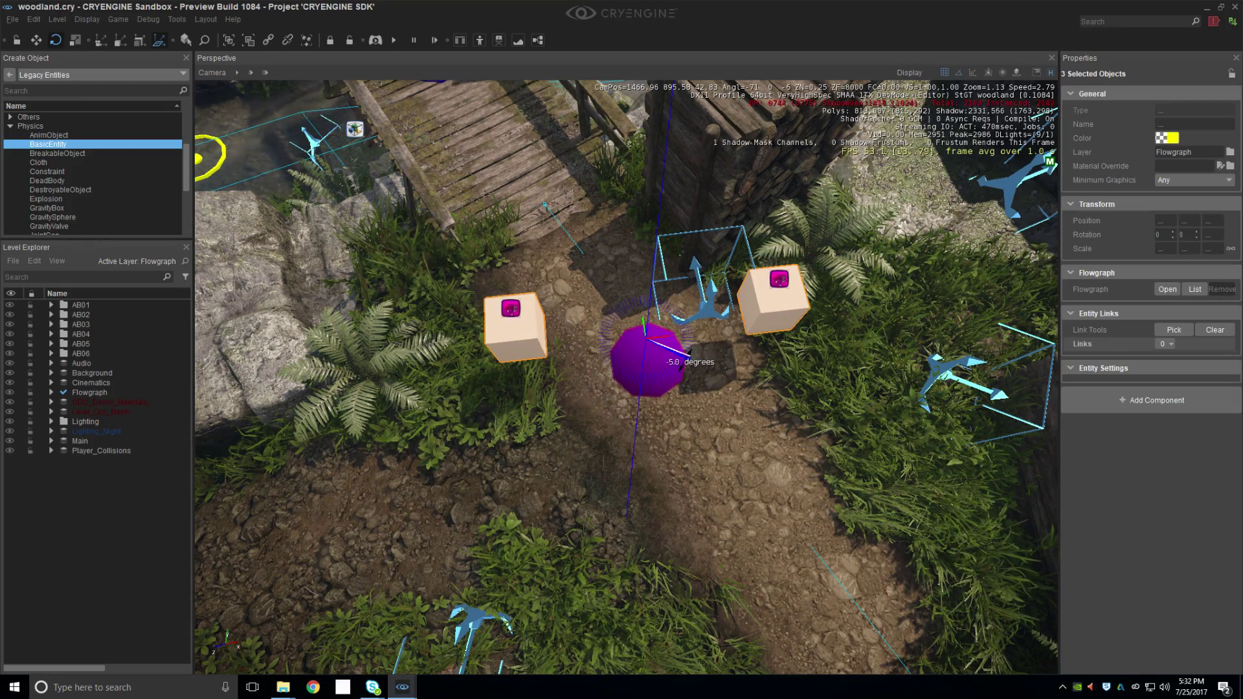
pyautogui.click(624, 411)
pyautogui.click(537, 447)
pyautogui.press('2')
pyautogui.press('a')
pyautogui.moveTo(541, 440); pyautogui.dragTo(710, 442, button='right')
pyautogui.click(1206, 347)
# - Rotate the whole Rotating_Cubes prefab to 30 degrees and move it back onto the bridge entrance
pyautogui.moveTo(744, 499); pyautogui.dragTo(738, 460, button='right')
pyautogui.press('3')
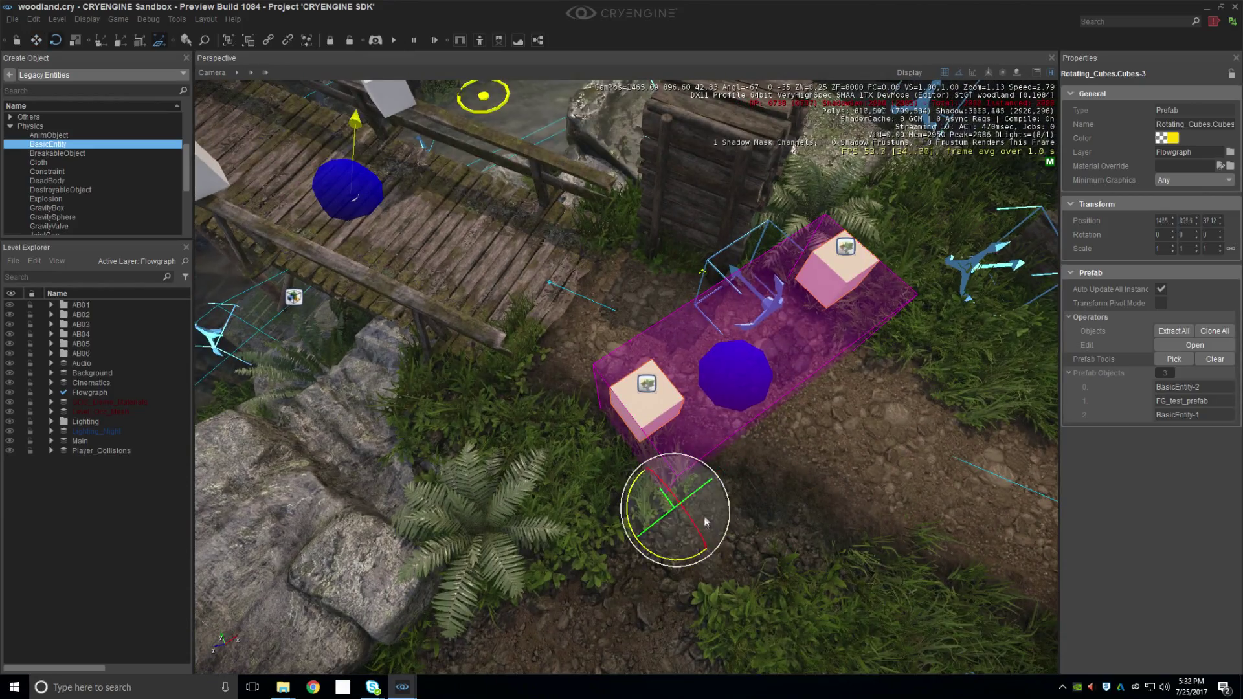
pyautogui.moveTo(684, 557); pyautogui.dragTo(711, 550)
pyautogui.press('2')
pyautogui.moveTo(720, 429); pyautogui.dragTo(782, 438, button='right')
pyautogui.press('a')
pyautogui.press('w')
pyautogui.moveTo(797, 448); pyautogui.dragTo(560, 421)
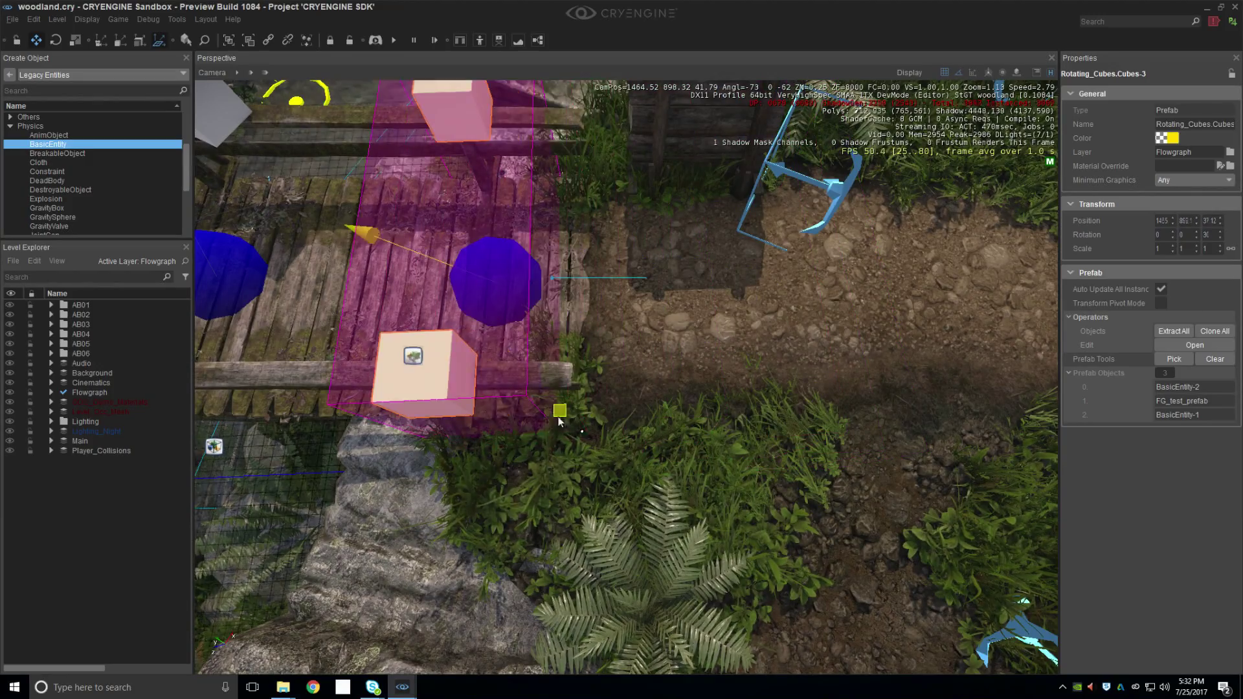
# - Delete the other two Rotating_Cubes prefab copies from the bridge
pyautogui.moveTo(603, 409); pyautogui.dragTo(784, 385, button='right')
pyautogui.click(785, 379)
pyautogui.click(817, 267)
pyautogui.press('Delete')
pyautogui.moveTo(786, 285); pyautogui.dragTo(621, 388, button='right')
pyautogui.click(789, 202)
pyautogui.press('Delete')
# - Select the remaining Rotating_Cubes prefab at the bridge entrance and open it for editing
pyautogui.click(555, 410)
pyautogui.moveTo(563, 420); pyautogui.dragTo(692, 477, button='right')
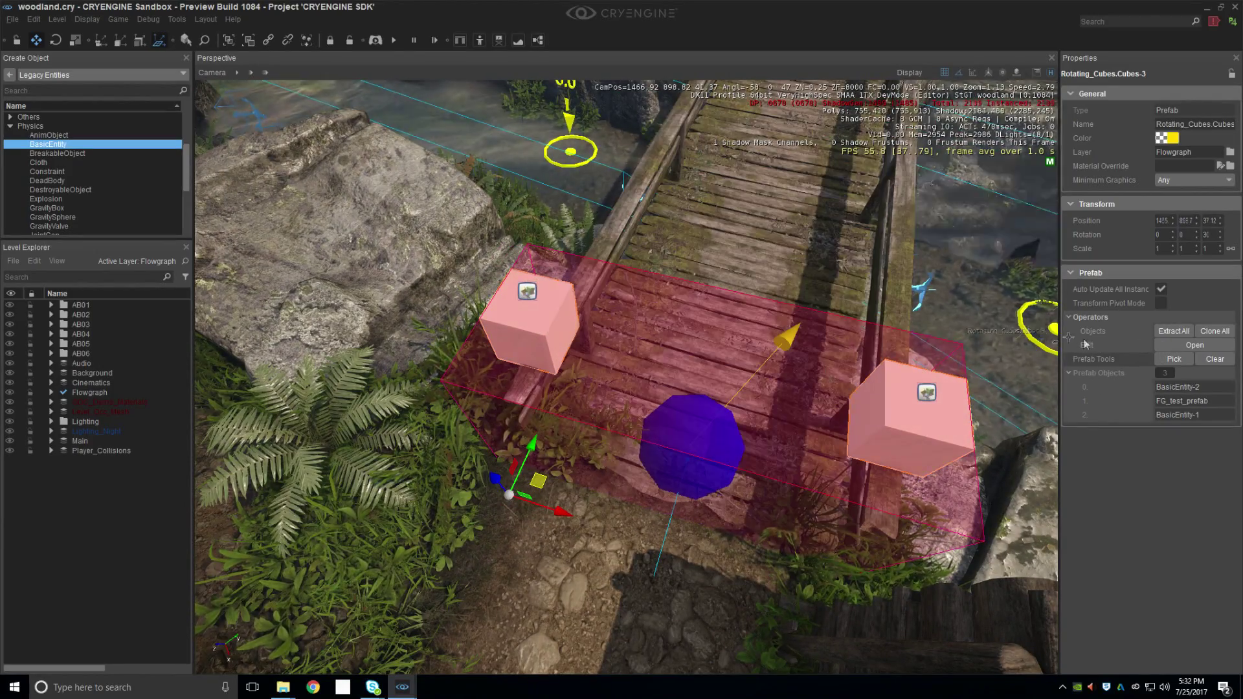
pyautogui.click(1194, 344)
pyautogui.moveTo(751, 388); pyautogui.dragTo(561, 313, button='right')
pyautogui.moveTo(751, 389); pyautogui.dragTo(766, 371, button='right')
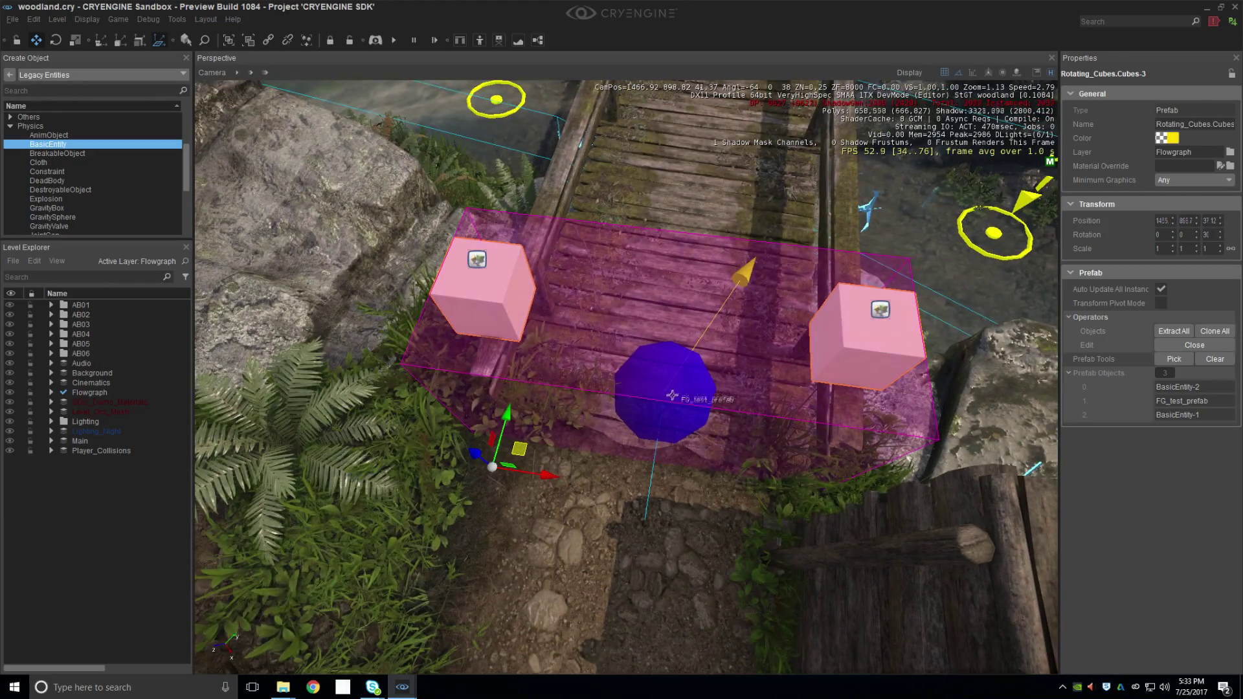
# - Examine the opened prefab's two cubes and its FG_test_prefab entity at the bridge entrance
pyautogui.click(501, 479)
pyautogui.press('space')
pyautogui.click(493, 467)
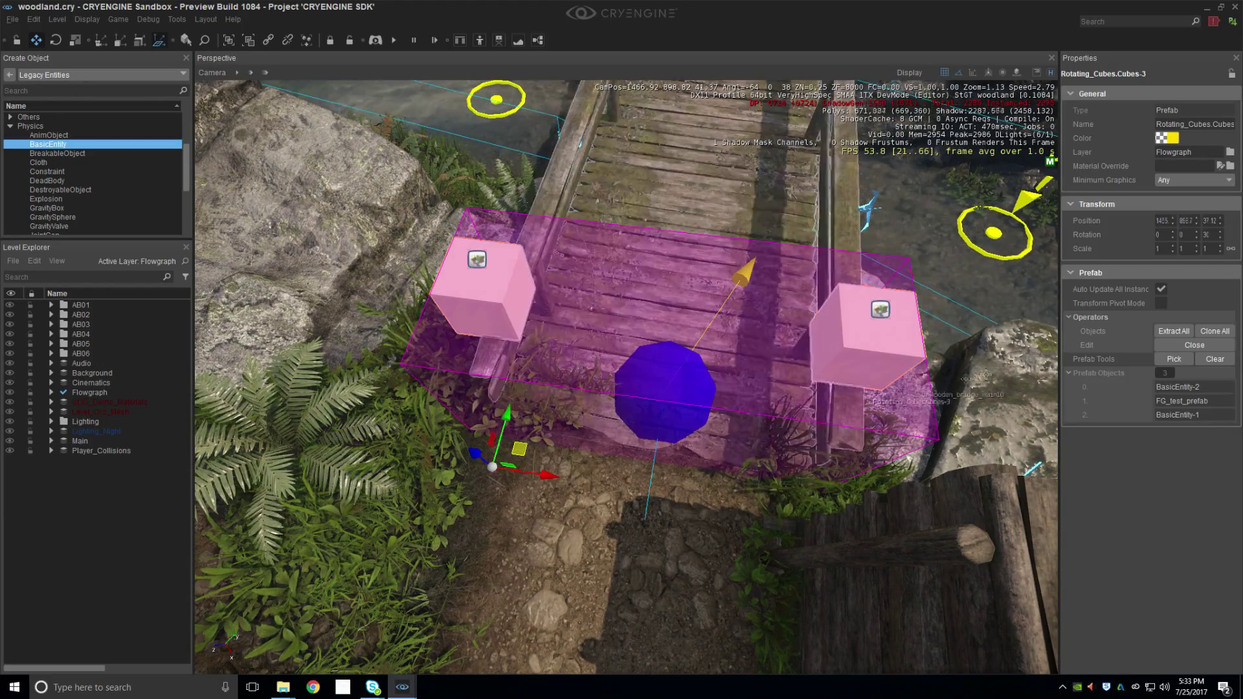
pyautogui.click(731, 479)
pyautogui.moveTo(732, 479); pyautogui.dragTo(753, 497, button='right')
pyautogui.click(476, 303)
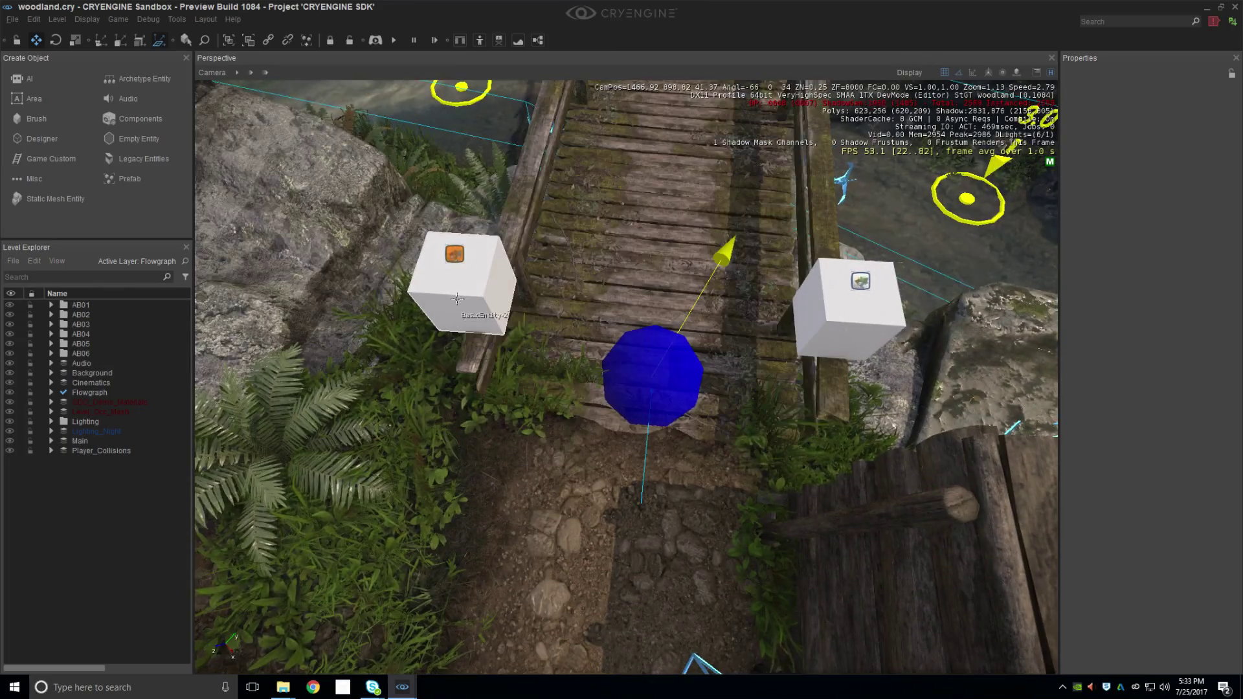
pyautogui.click(599, 413)
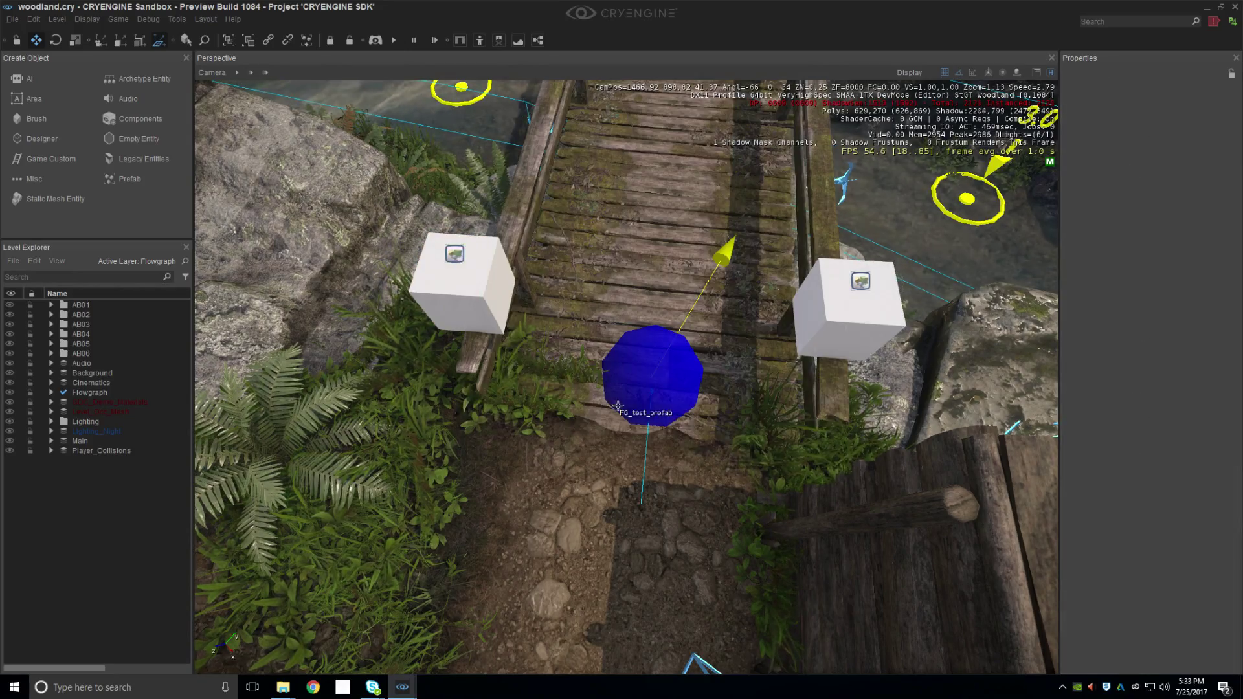
pyautogui.press('space')
pyautogui.click(487, 462)
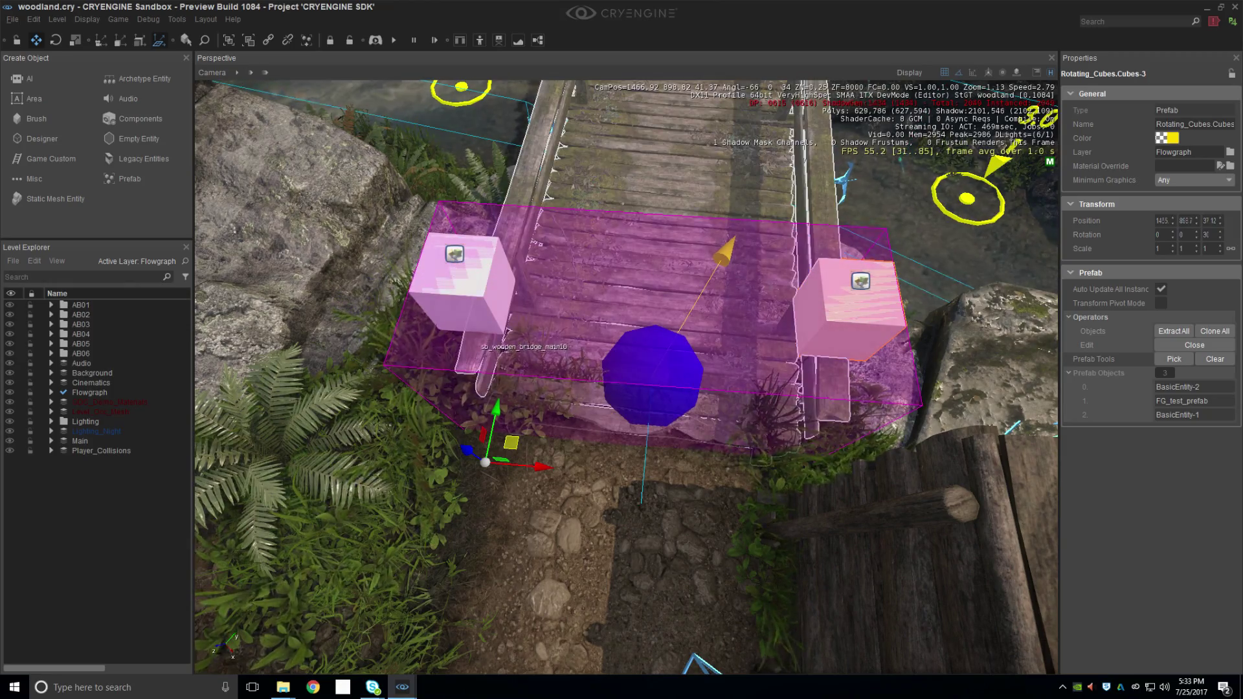
pyautogui.moveTo(486, 321); pyautogui.dragTo(534, 378, button='right')
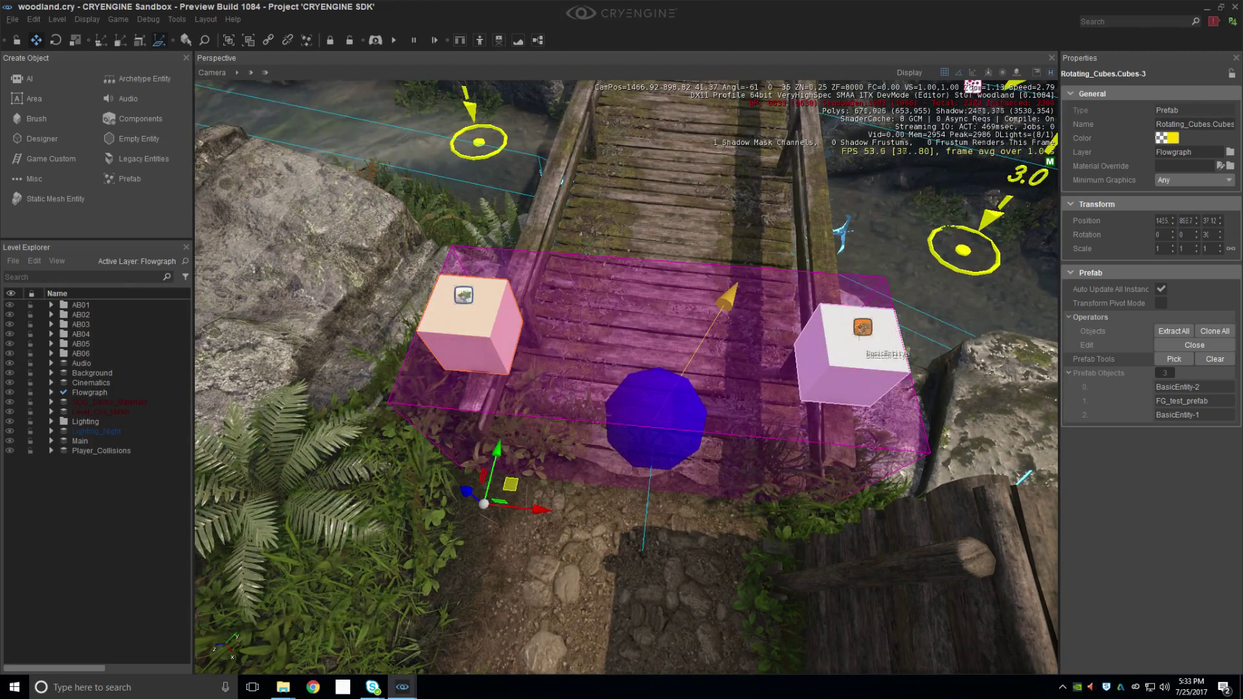
pyautogui.moveTo(835, 380)
pyautogui.mouseDown(button='right')
pyautogui.moveTo(849, 355)
pyautogui.moveTo(839, 370)
pyautogui.mouseUp(button='right')
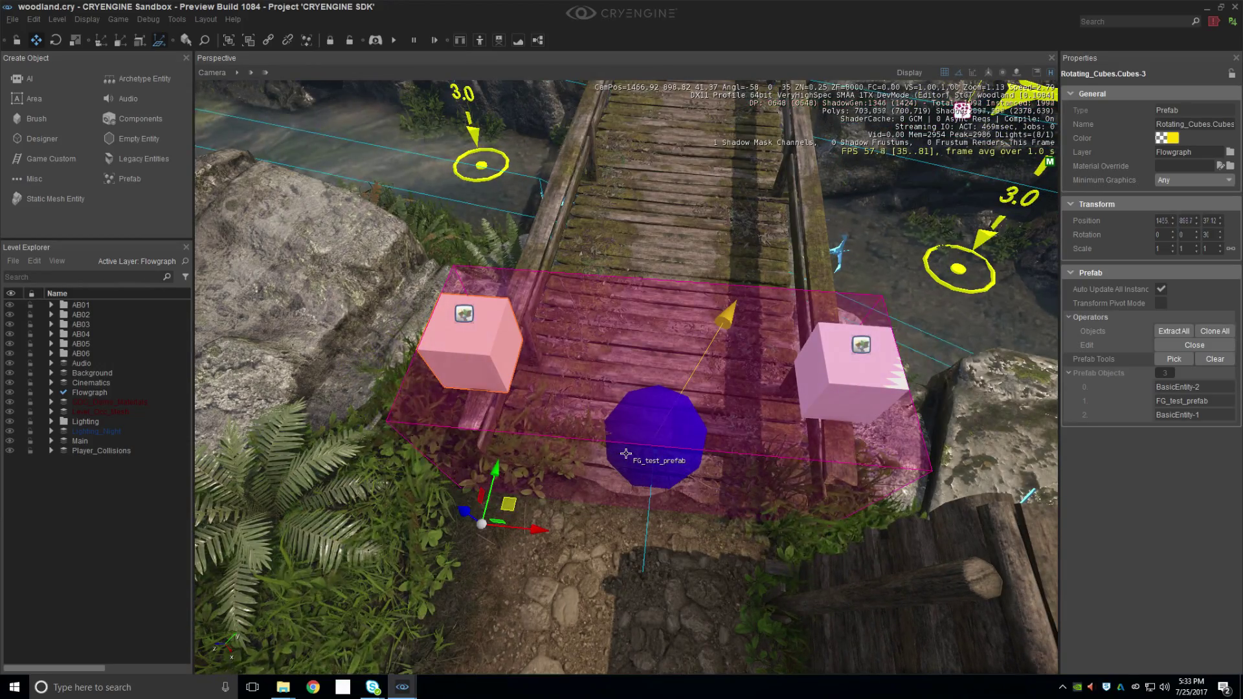
# - Open the DataBase View and load the tech_examples particle library
pyautogui.click(176, 20)
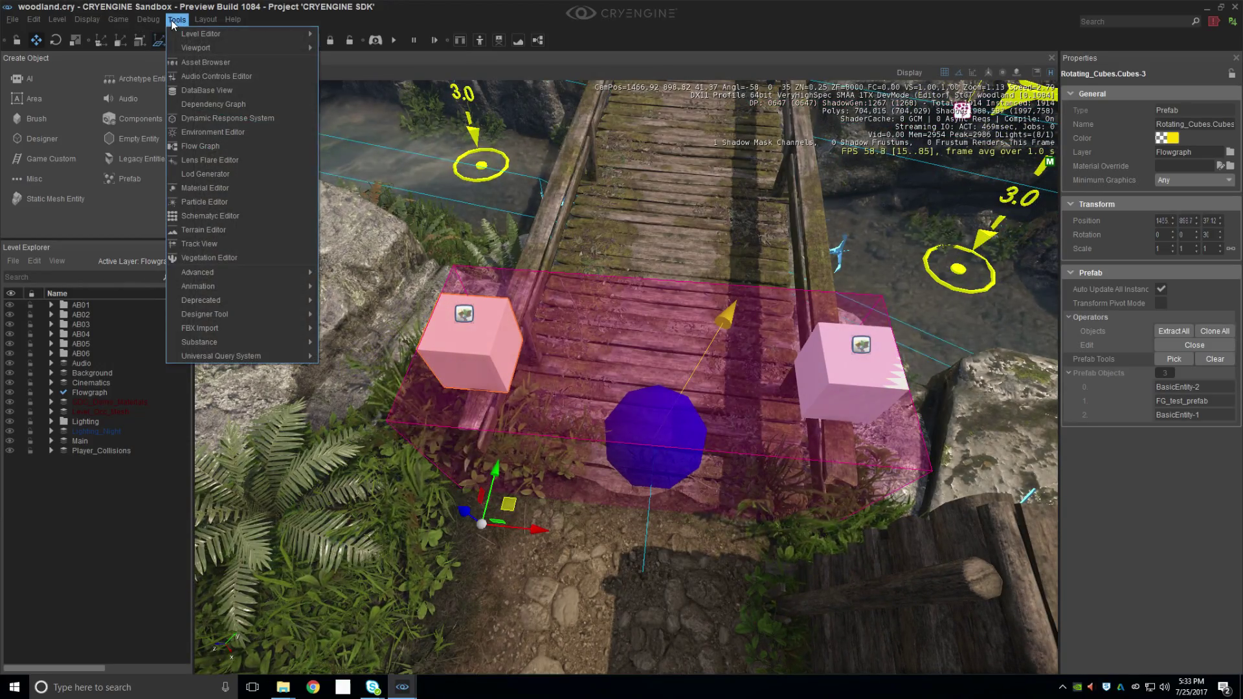
pyautogui.click(224, 94)
pyautogui.moveTo(236, 33); pyautogui.dragTo(420, 99)
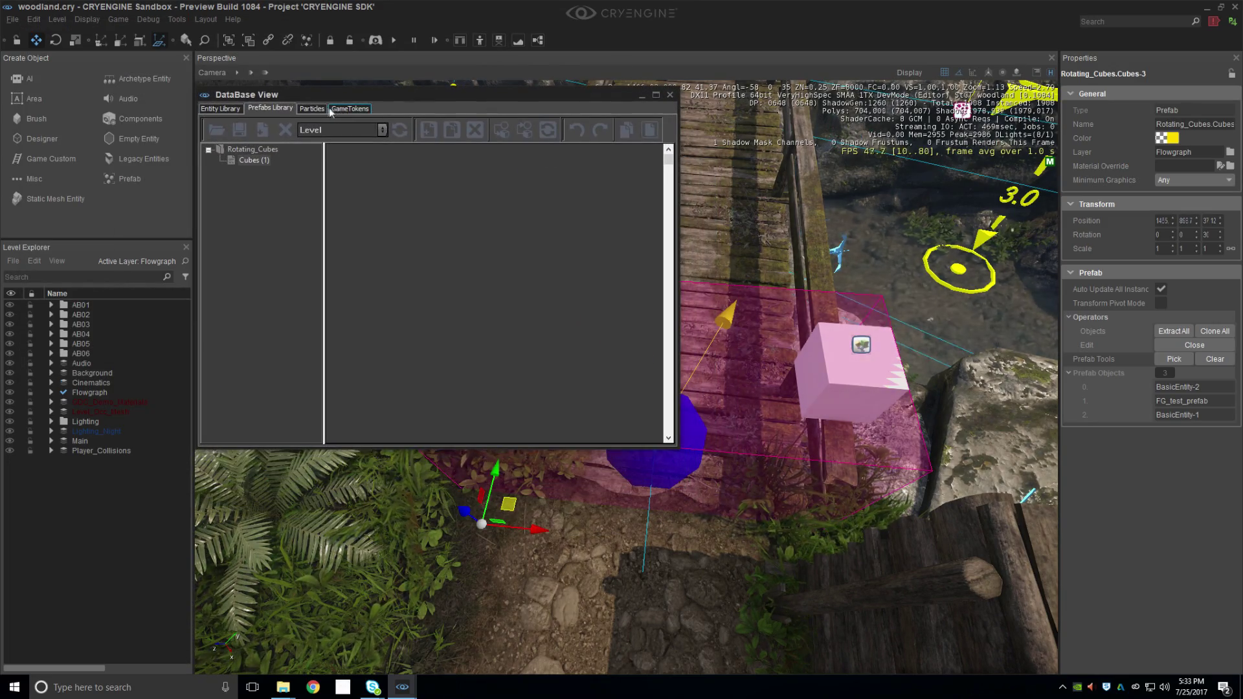
pyautogui.click(322, 109)
pyautogui.click(347, 131)
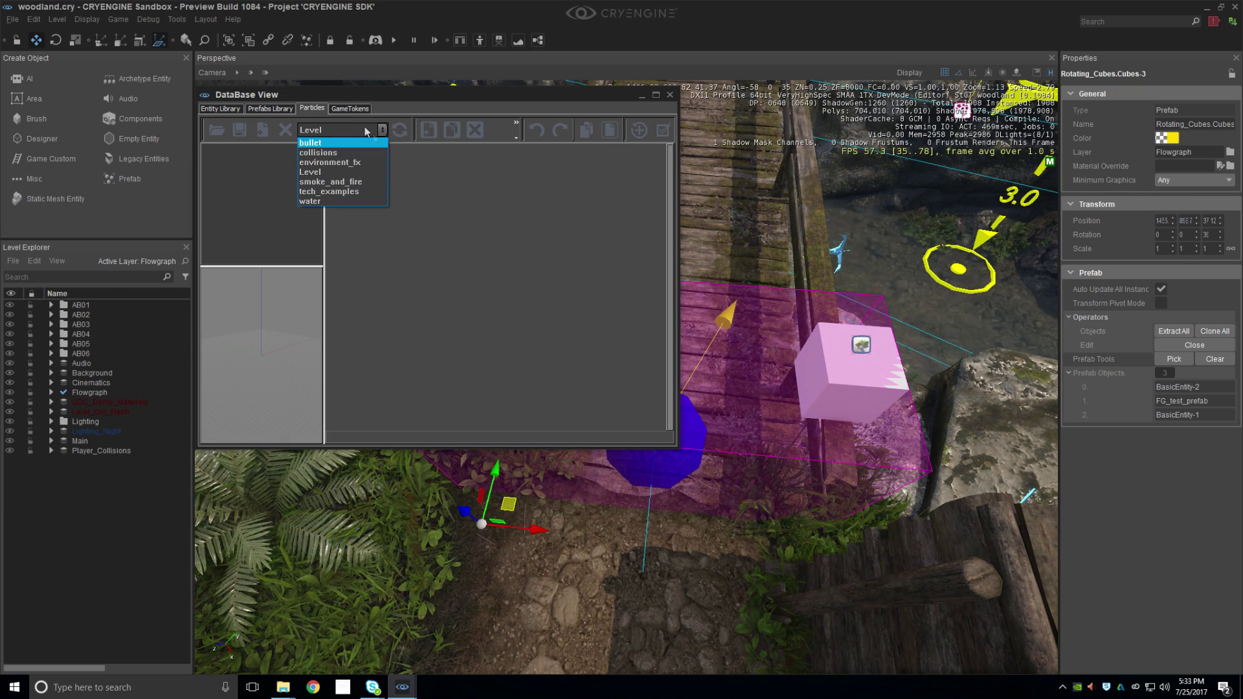
pyautogui.click(334, 192)
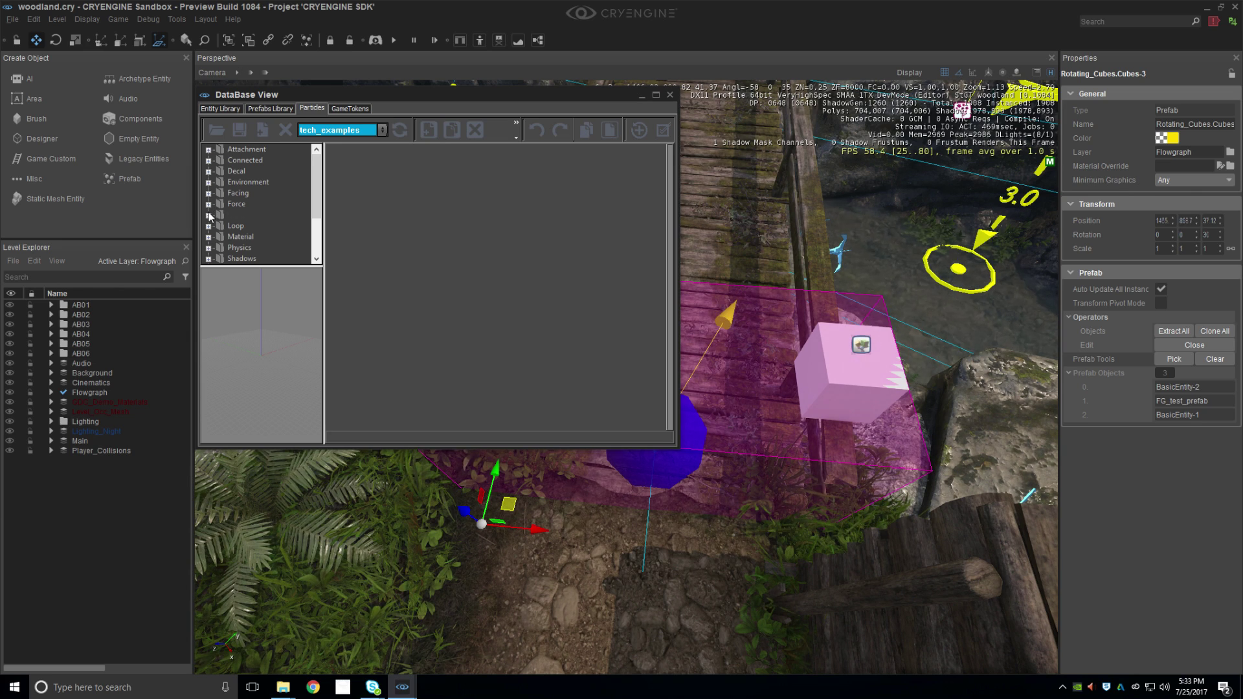
# - Place the Tail Sparks particle effect on the path in front of the bridge and close the DataBase View
pyautogui.click(249, 226)
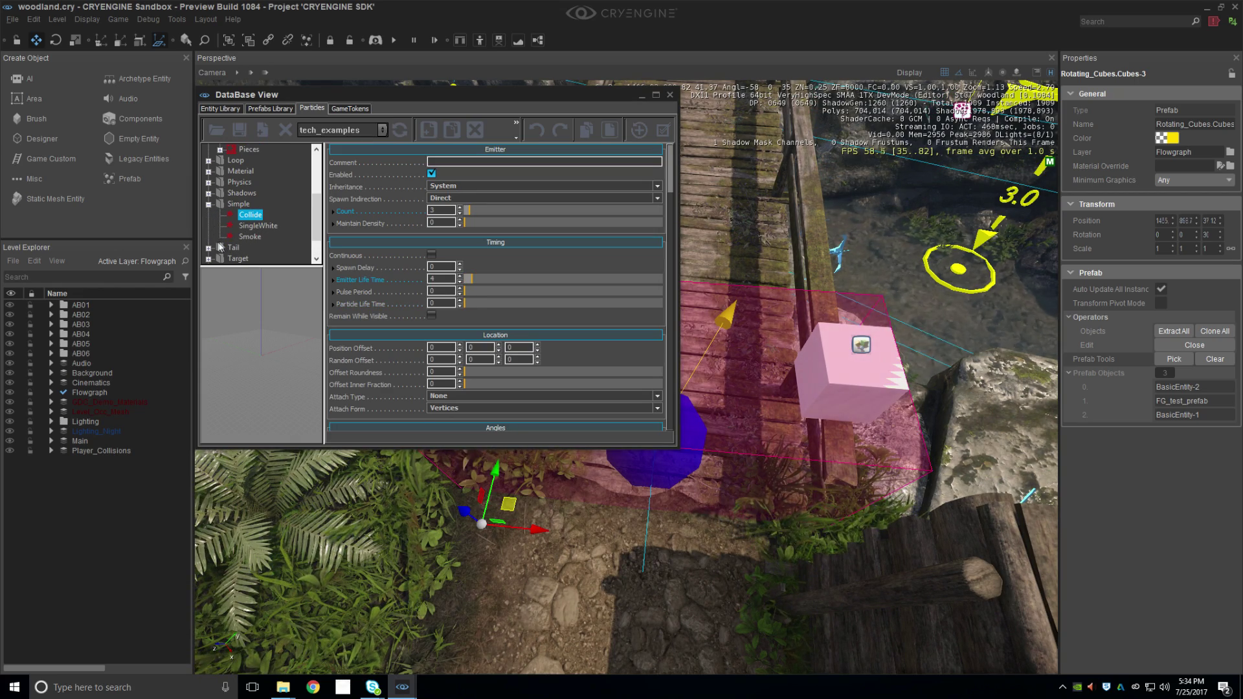
pyautogui.moveTo(523, 437); pyautogui.dragTo(617, 511)
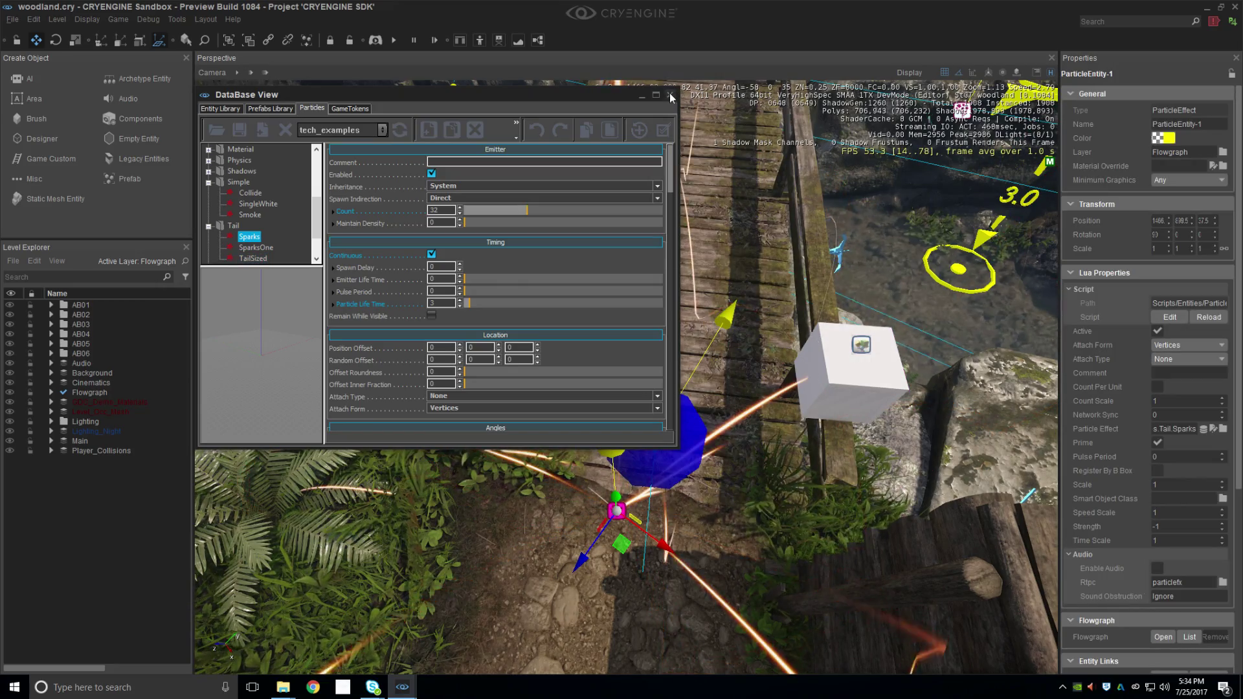
pyautogui.click(671, 97)
# - Snap the sparks particle entity onto the top of the prefab cube beside the large rock
pyautogui.press('d')
pyautogui.moveTo(736, 402); pyautogui.dragTo(732, 400, button='right')
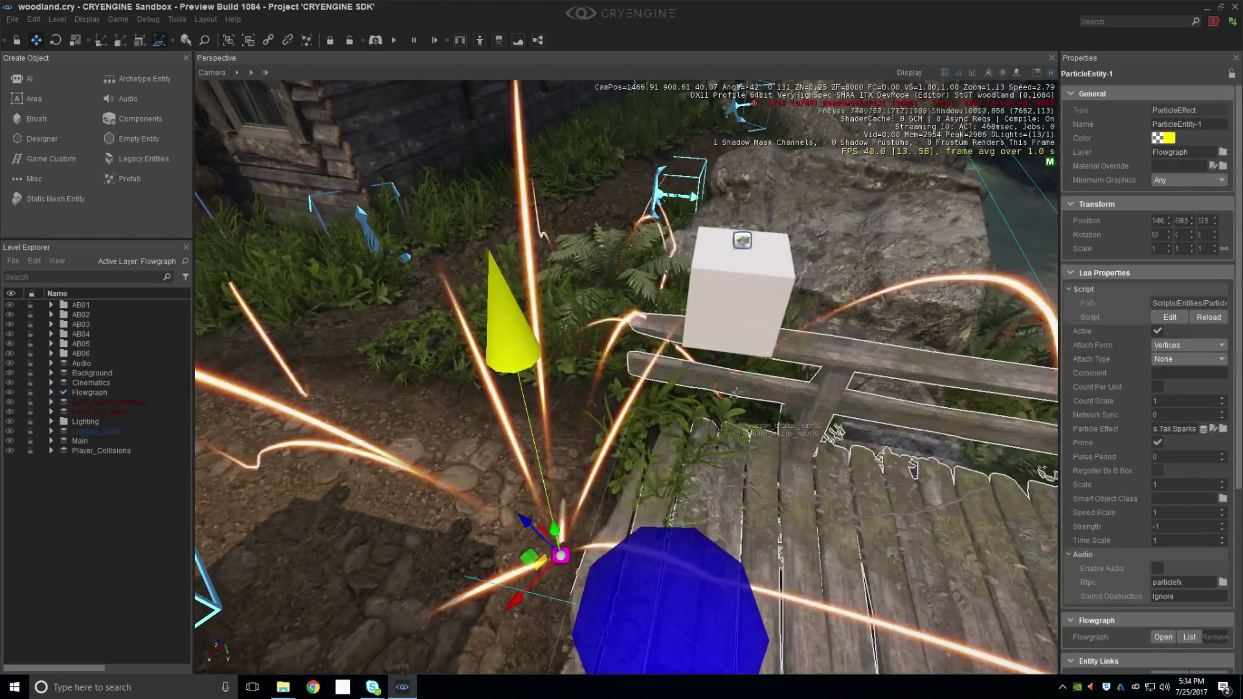
pyautogui.keyDown('ctrl'); pyautogui.keyDown('shift'); pyautogui.click(738, 248); pyautogui.keyUp('shift'); pyautogui.keyUp('ctrl')
pyautogui.press('d')
pyautogui.moveTo(738, 250); pyautogui.dragTo(1036, 426, button='right')
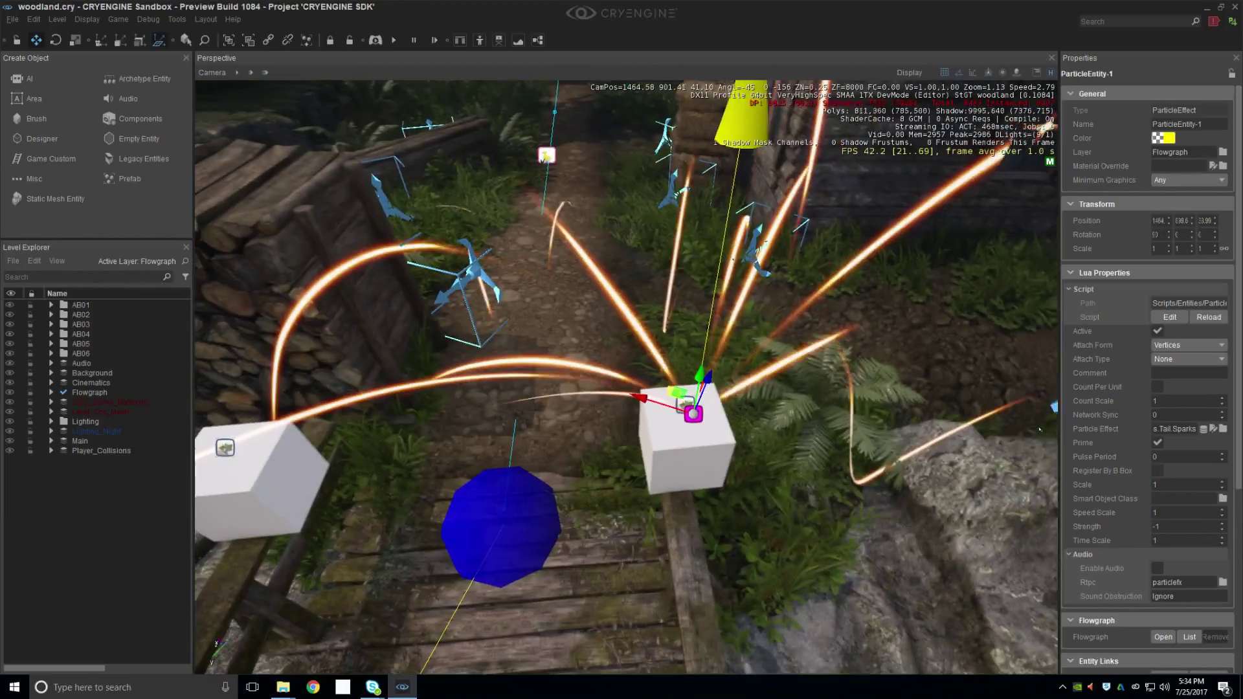
# - Toggle the sparks particle entity's Active property to preview the effect from another angle, leaving it inactive
pyautogui.click(1158, 331)
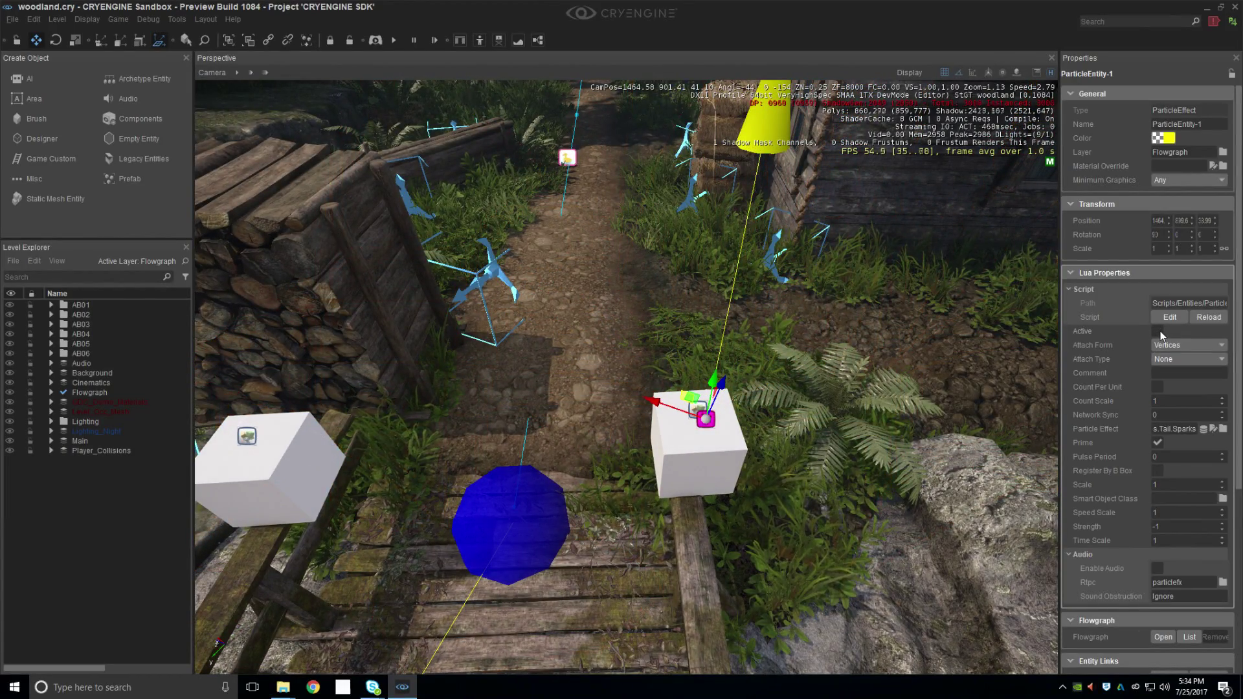
pyautogui.click(1160, 331)
pyautogui.press('a')
pyautogui.moveTo(802, 362); pyautogui.dragTo(659, 468, button='right')
pyautogui.press('s')
pyautogui.press('d')
pyautogui.press('d')
pyautogui.press('w')
pyautogui.press('s')
pyautogui.press('a')
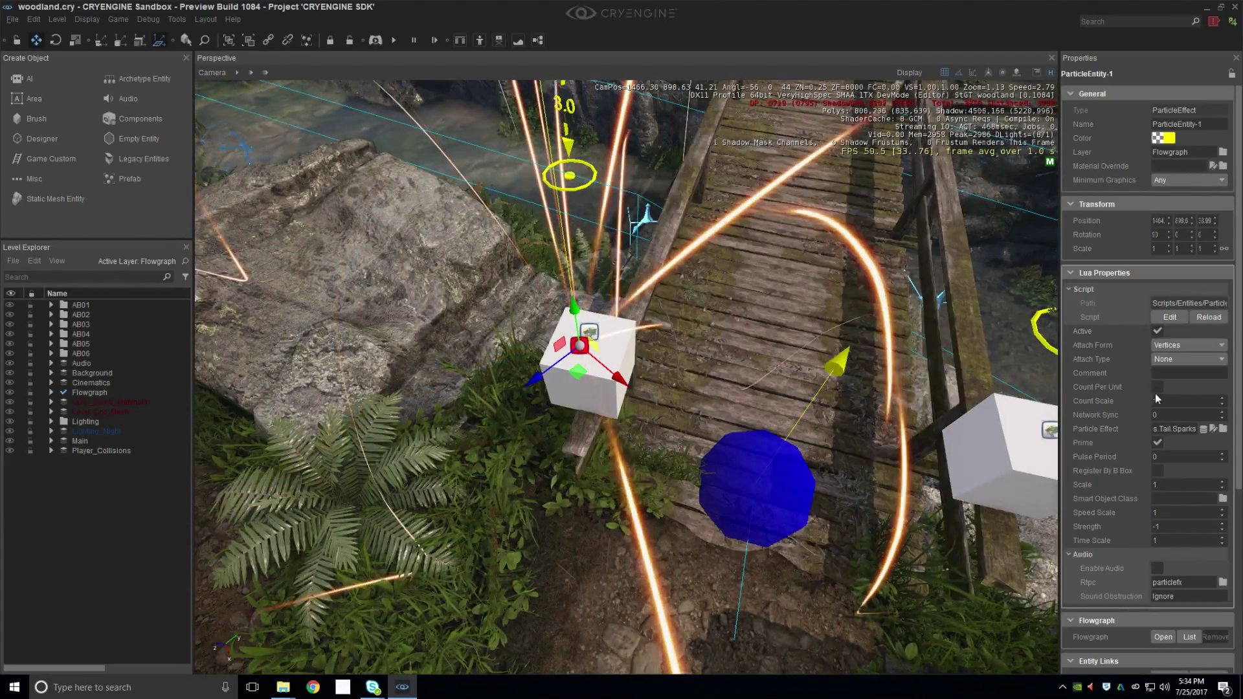
pyautogui.click(1156, 332)
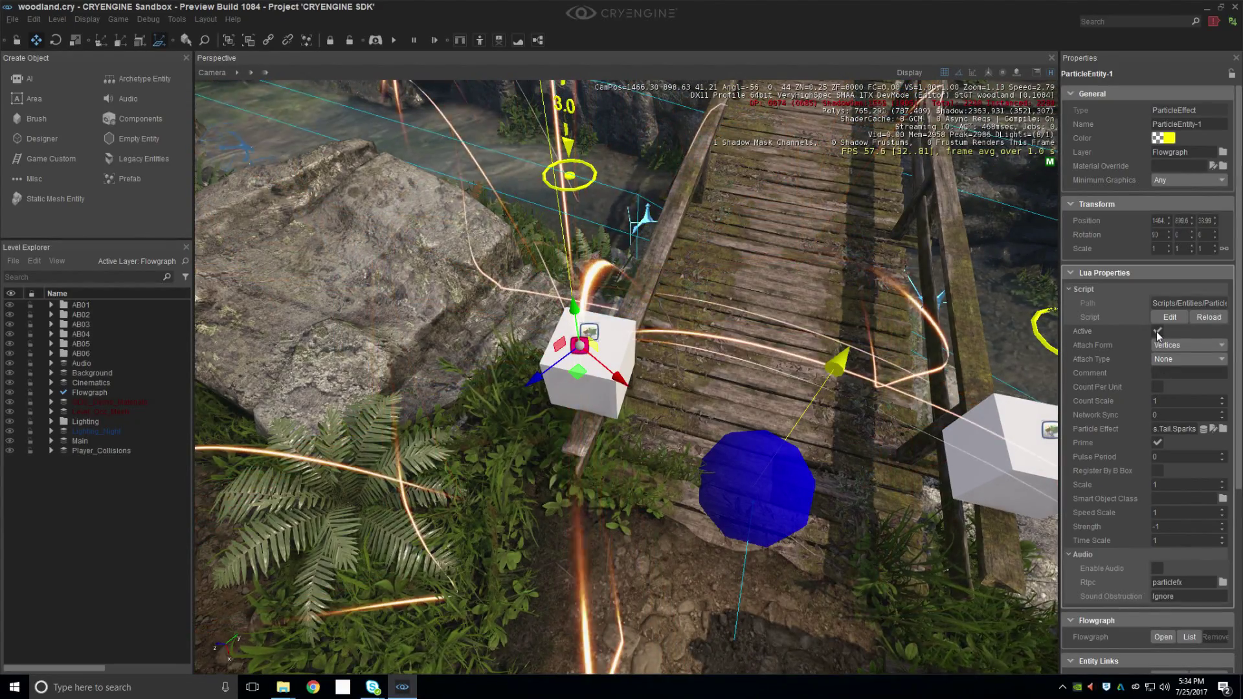
# - Add the sparks particle entity on the cube to the open Rotating_Cubes.Cubes-3 prefab using Pick
pyautogui.moveTo(576, 479); pyautogui.dragTo(593, 495, button='right')
pyautogui.press('space')
pyautogui.click(592, 495)
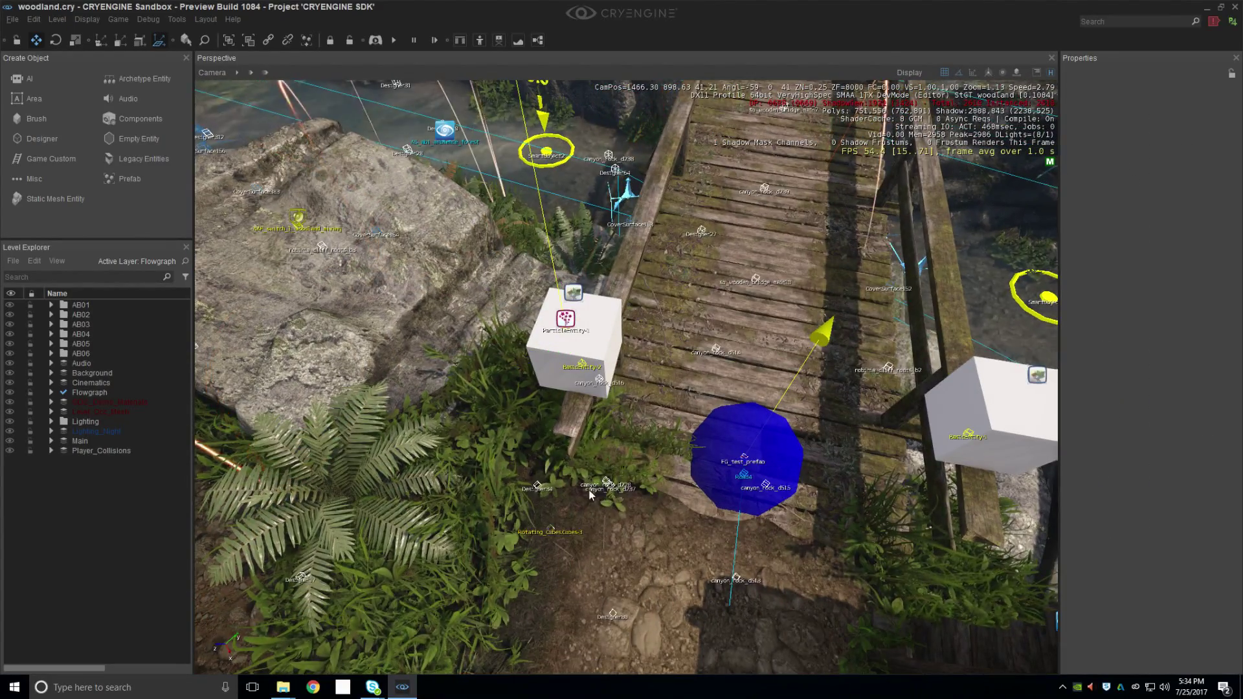
pyautogui.click(552, 528)
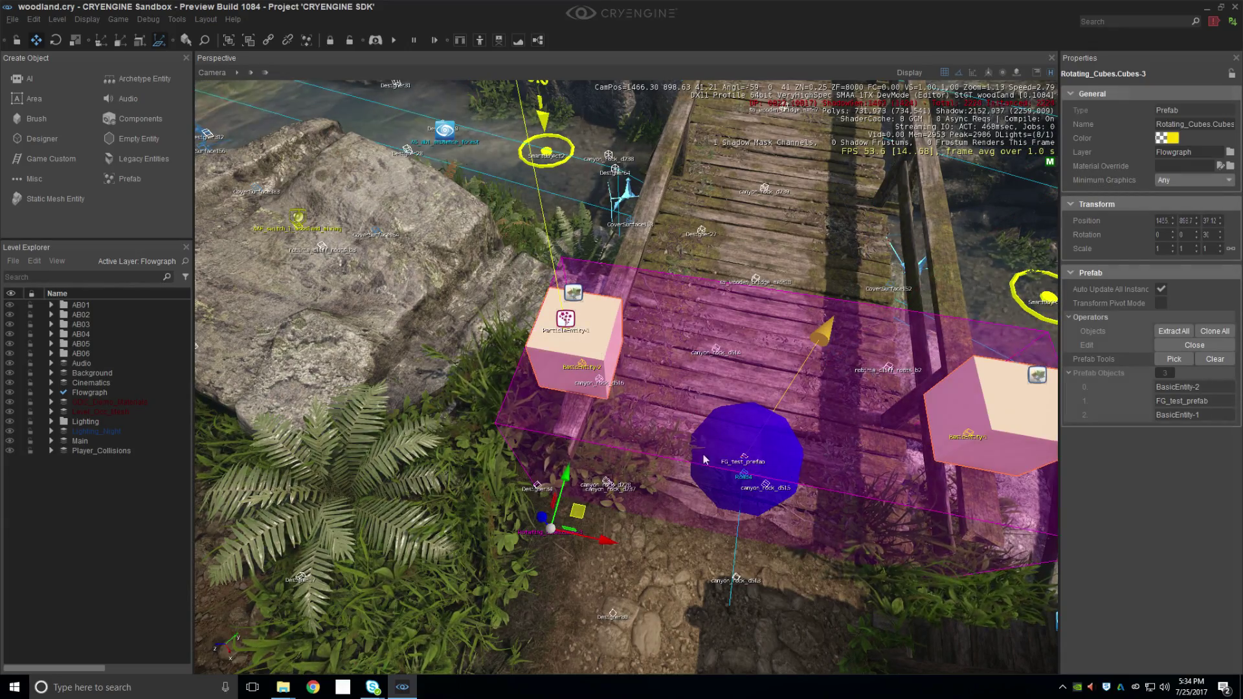
pyautogui.click(1173, 358)
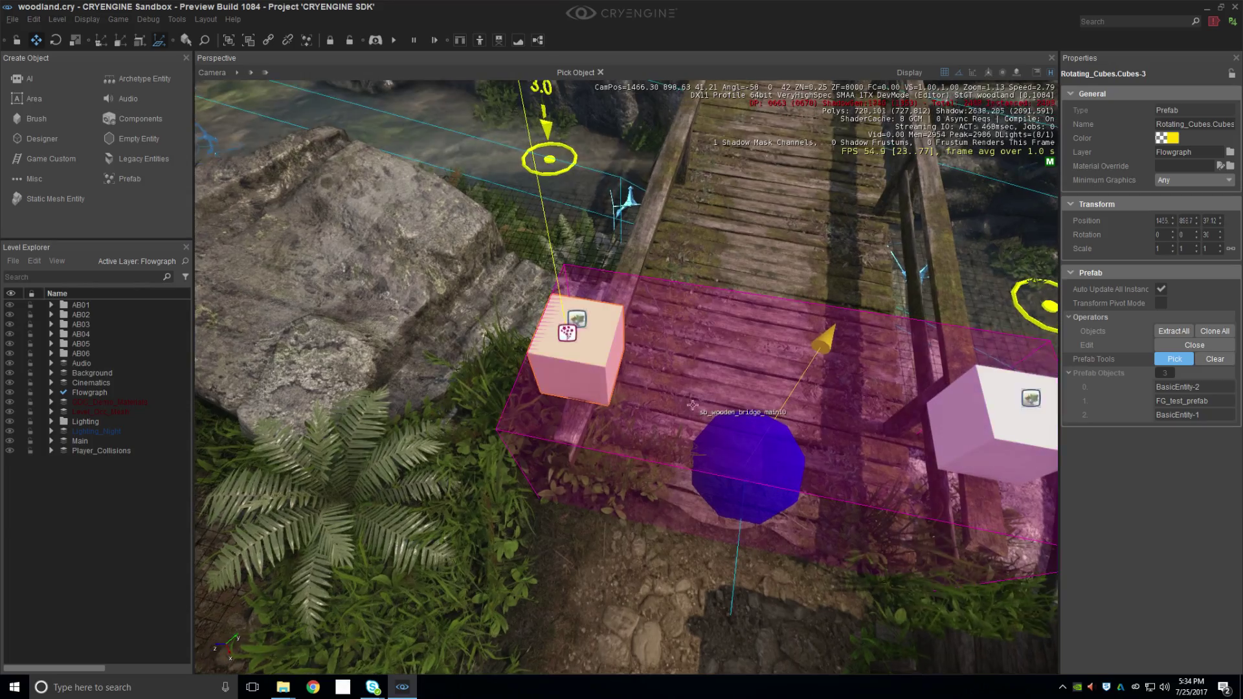
pyautogui.click(572, 336)
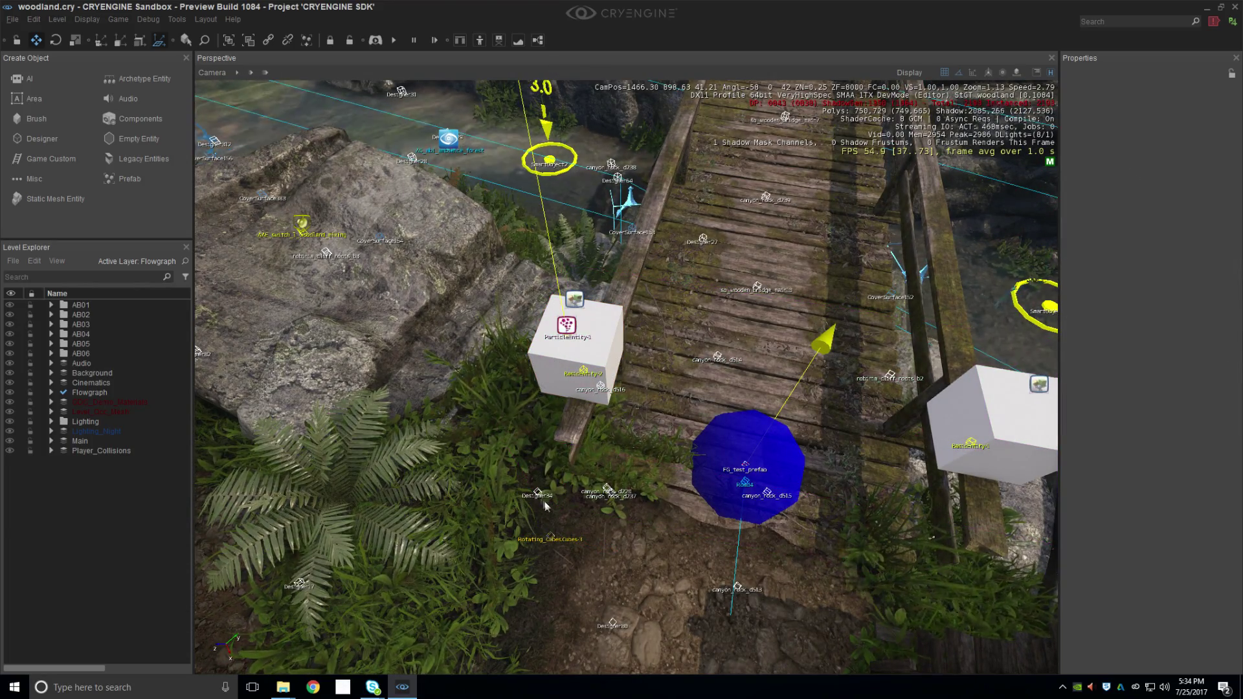
# - Close the prefab, test-move it with its particle entity, undo the move and reopen the prefab for editing
pyautogui.click(548, 541)
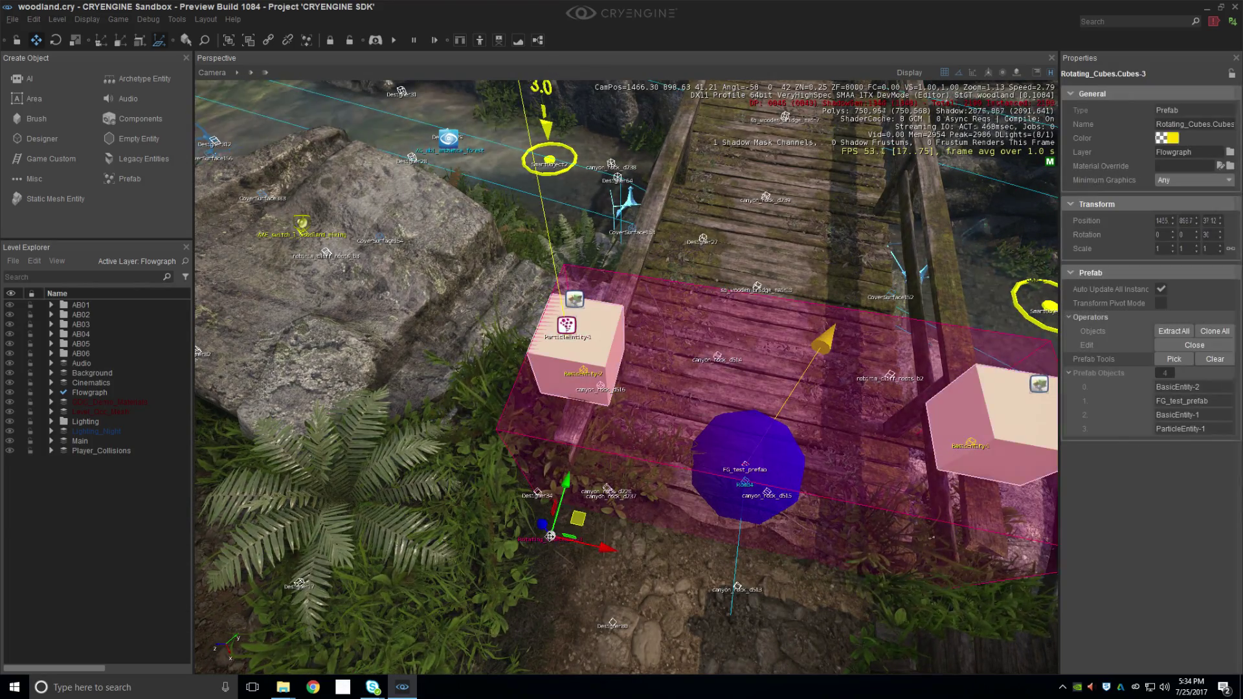
pyautogui.click(1185, 344)
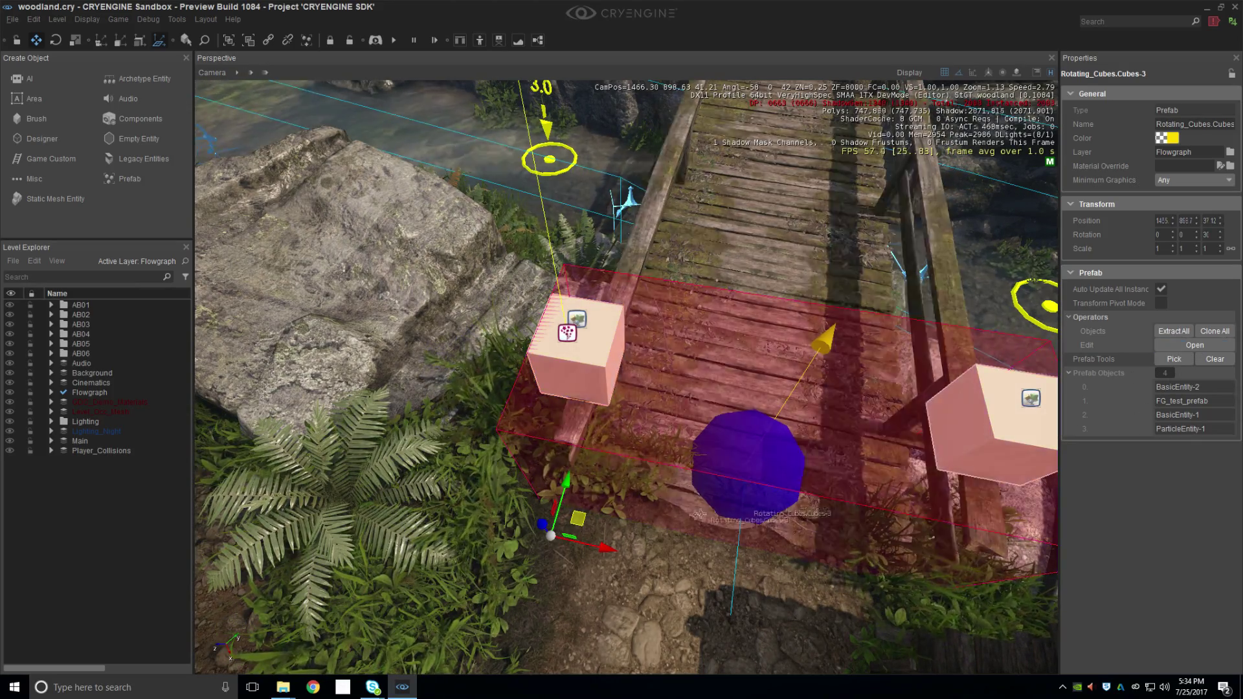
pyautogui.moveTo(593, 547); pyautogui.dragTo(505, 526)
pyautogui.hotkey('ctrl', 'z')
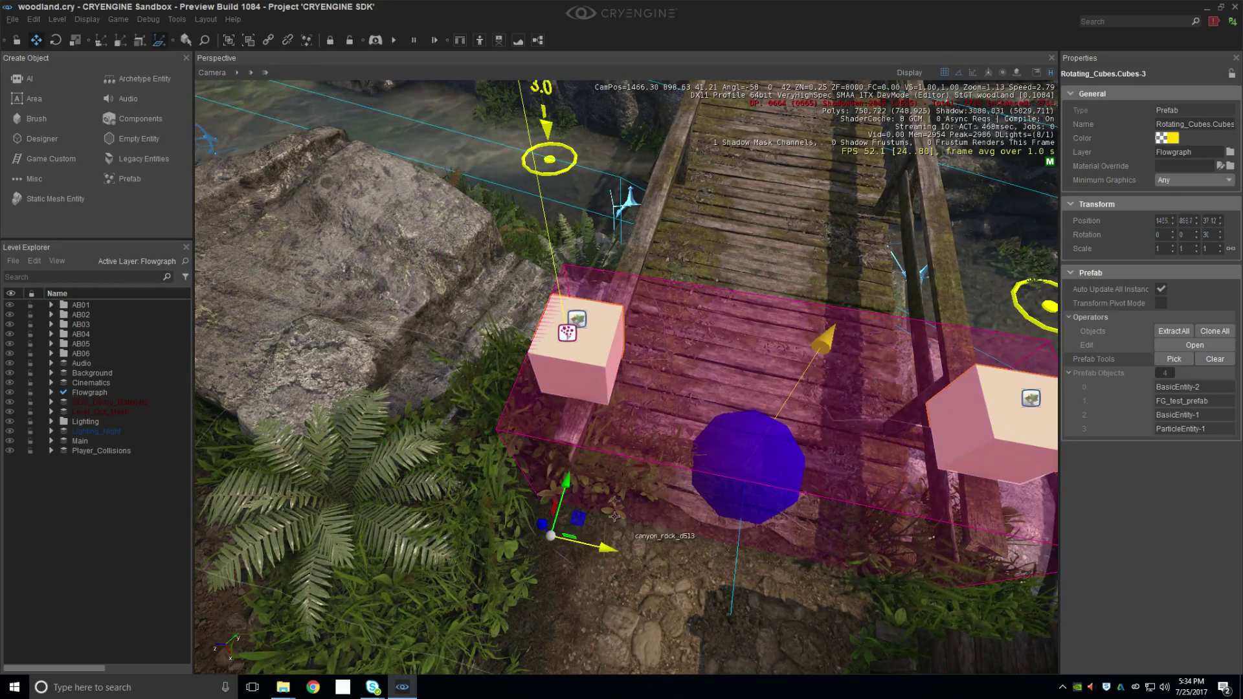
pyautogui.click(1180, 343)
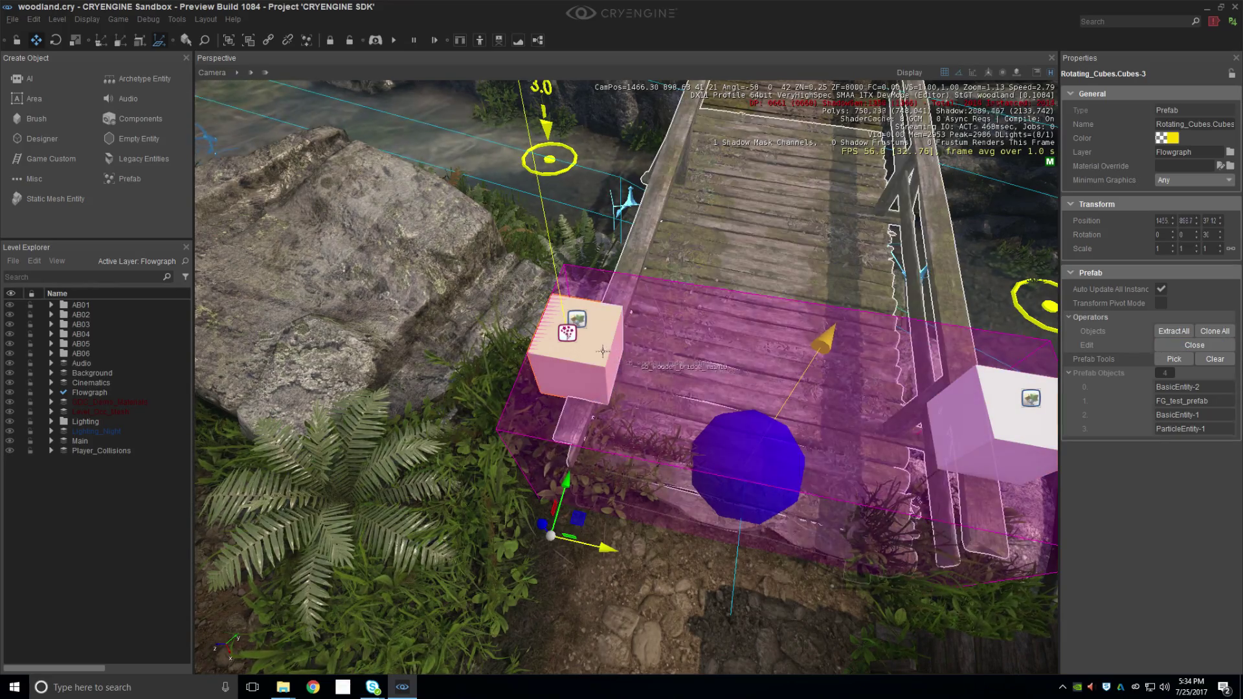
# - Open the FG_gate_prefab:FG_test_prefab flow graph from the FG_test_prefab entity
pyautogui.click(756, 461)
pyautogui.rightClick(758, 460)
pyautogui.moveTo(803, 471)
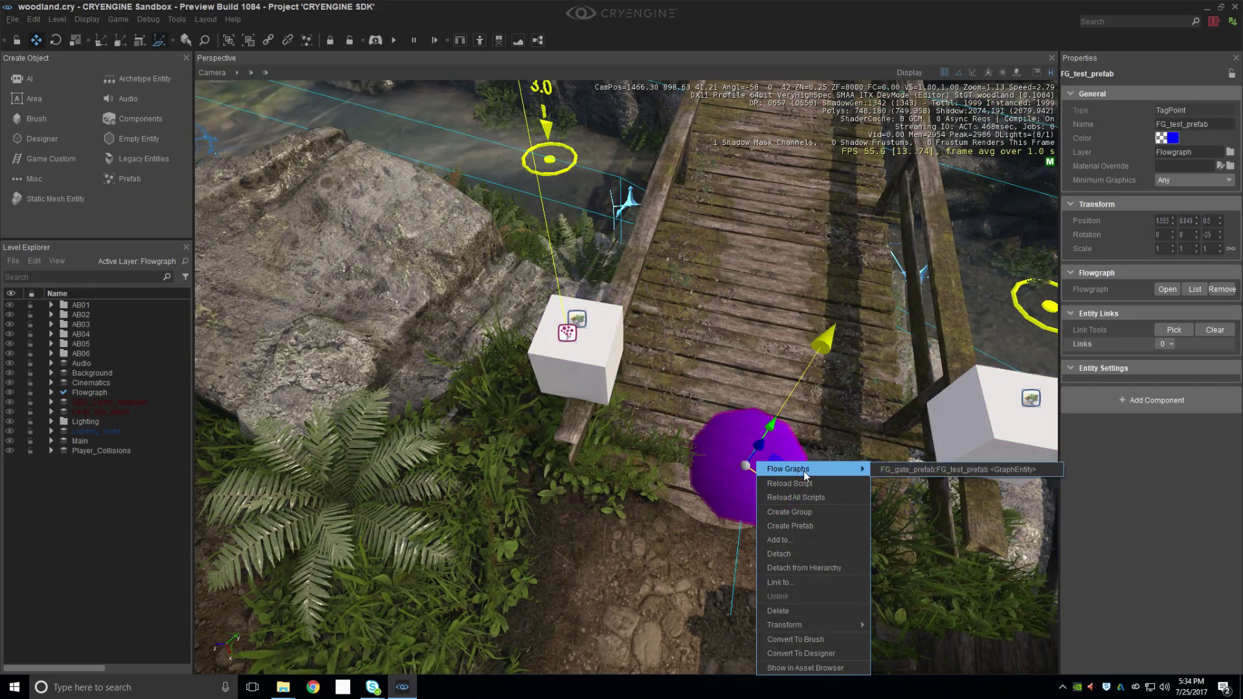
pyautogui.click(931, 468)
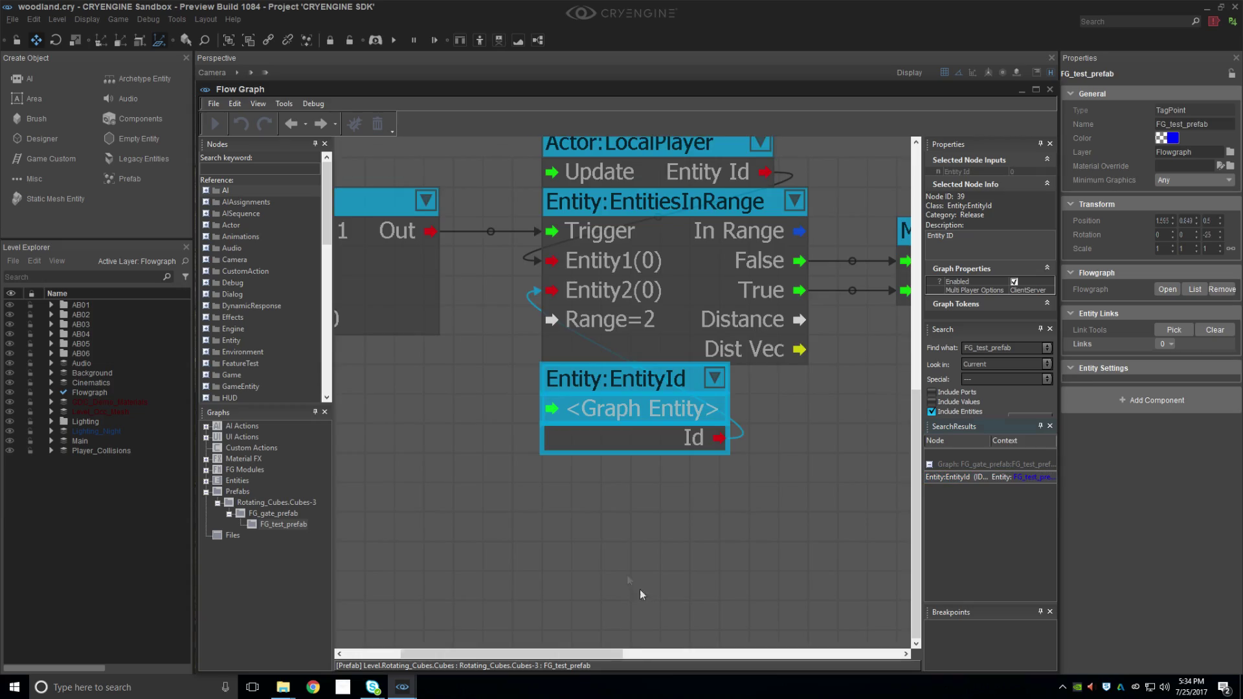
# - Add the selected sparks particle entity to the flow graph as an entity:ParticleEffect node
pyautogui.scroll(-5, 640, 594)
pyautogui.moveTo(668, 102); pyautogui.dragTo(697, 384)
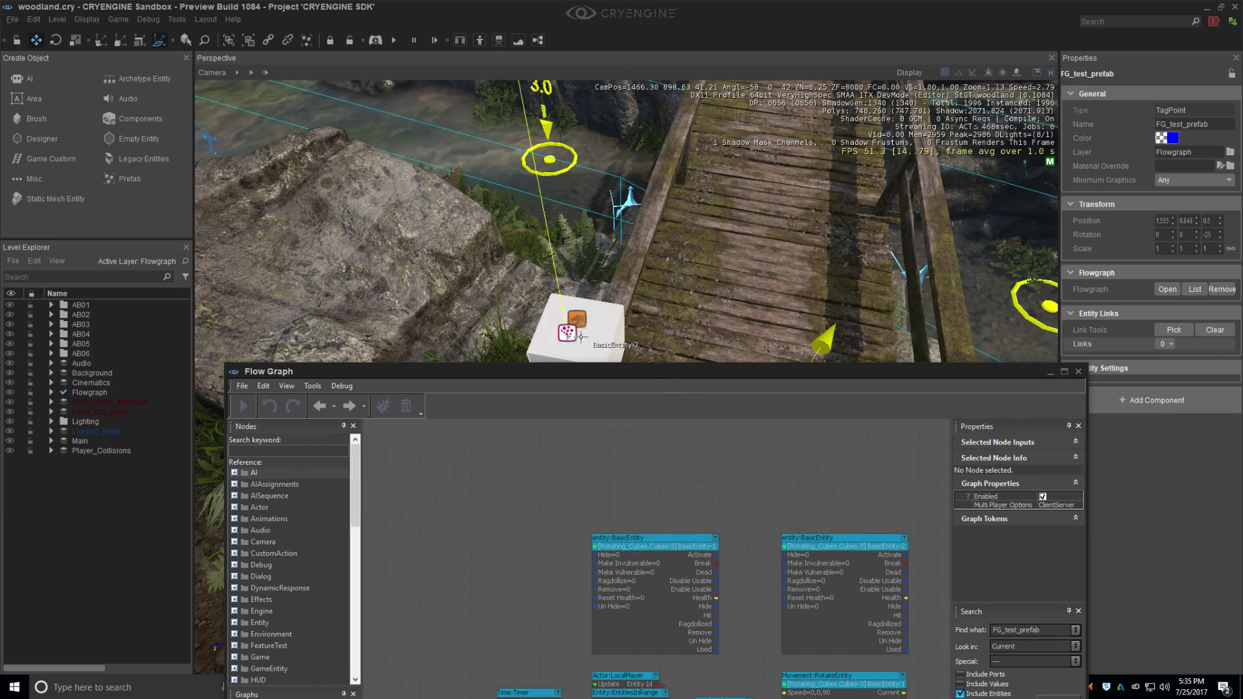
pyautogui.click(568, 334)
pyautogui.moveTo(583, 370); pyautogui.dragTo(553, 87)
pyautogui.rightClick(604, 465)
pyautogui.click(642, 471)
# - Wire the True output of Entity:EntitiesInRange to the Enable input of the ParticleEffect node
pyautogui.scroll(3, 557, 502)
pyautogui.moveTo(628, 534); pyautogui.dragTo(687, 466)
pyautogui.click(464, 354)
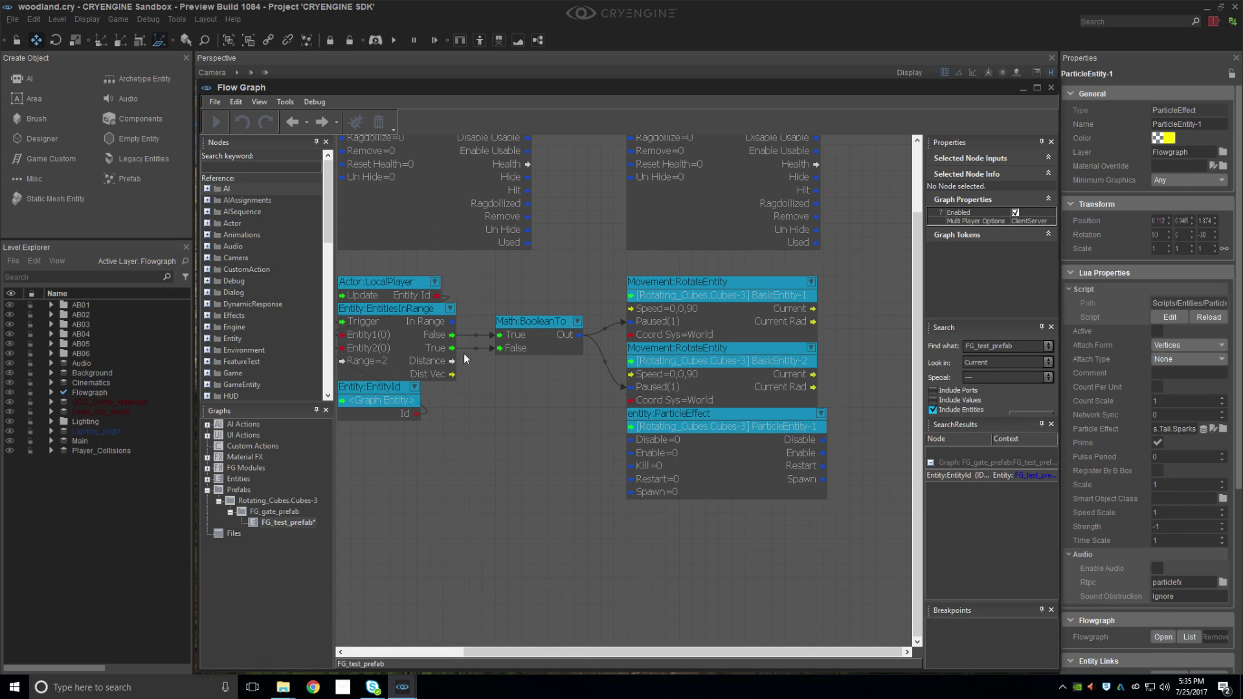
pyautogui.moveTo(542, 441); pyautogui.dragTo(631, 454)
pyautogui.click(675, 517)
# - Close the Flow Graph editor and finish editing the Rotating_Cubes.Cubes-3 prefab by closing it
pyautogui.click(1050, 88)
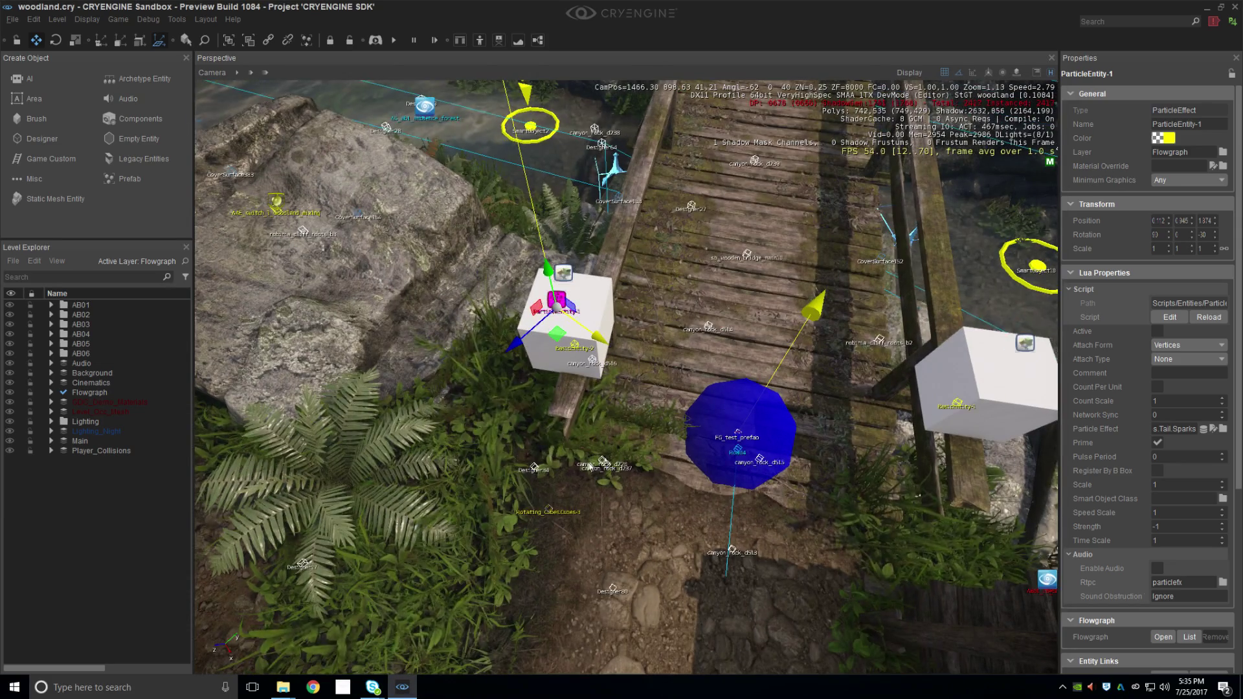
pyautogui.click(546, 511)
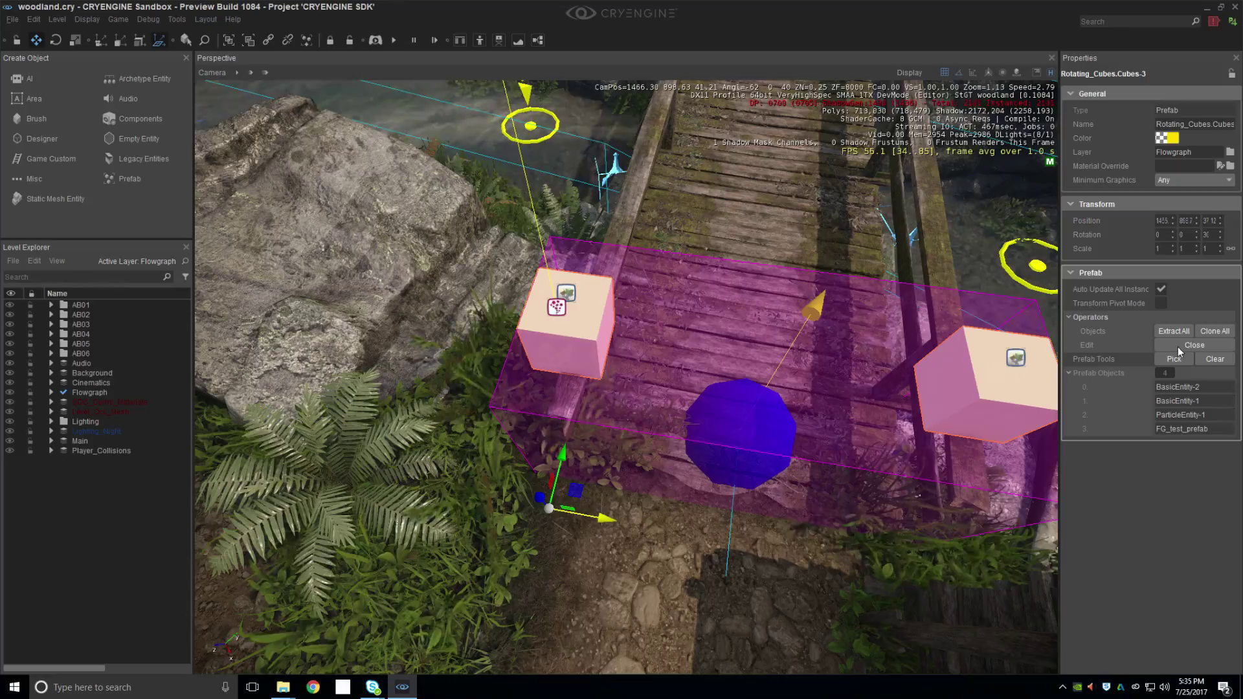
pyautogui.click(720, 547)
# - Play-test the sparks by walking between the cubes at the bridge entrance and back away, then leave game mode
pyautogui.moveTo(719, 547); pyautogui.dragTo(720, 547, button='right')
pyautogui.press('s')
pyautogui.hotkey('ctrl', 'g')
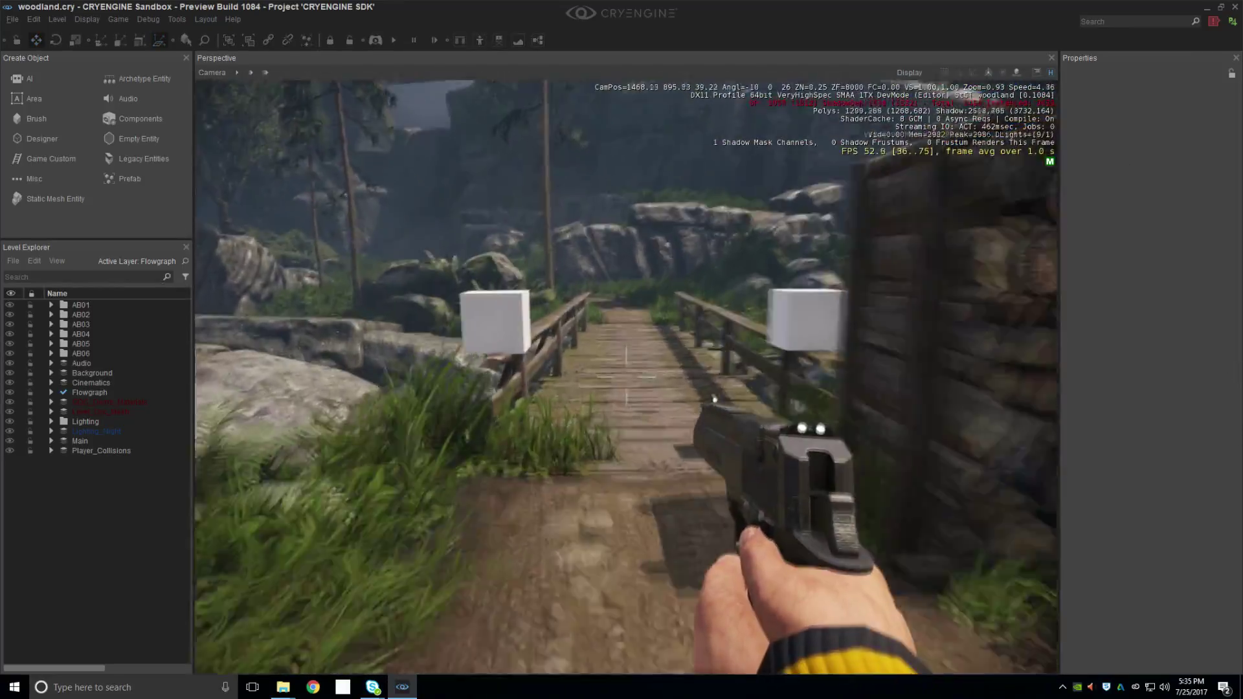
pyautogui.press('w')
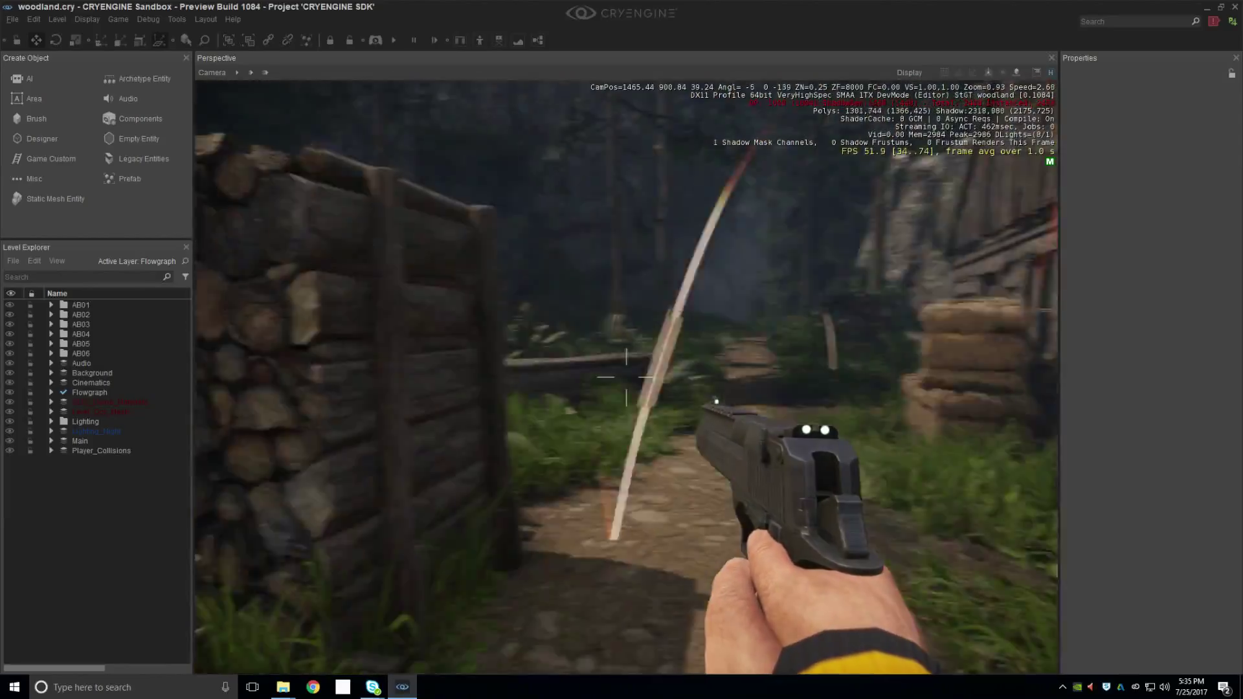
pyautogui.press('w')
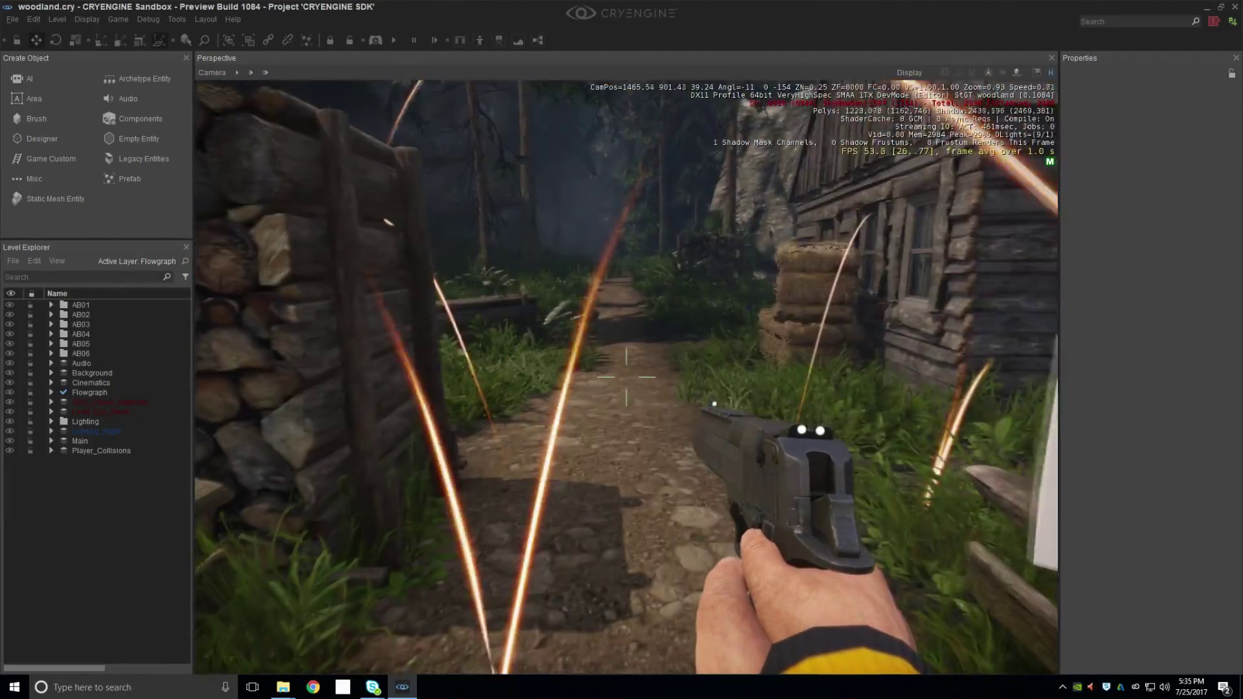
pyautogui.press('s')
pyautogui.press('s')
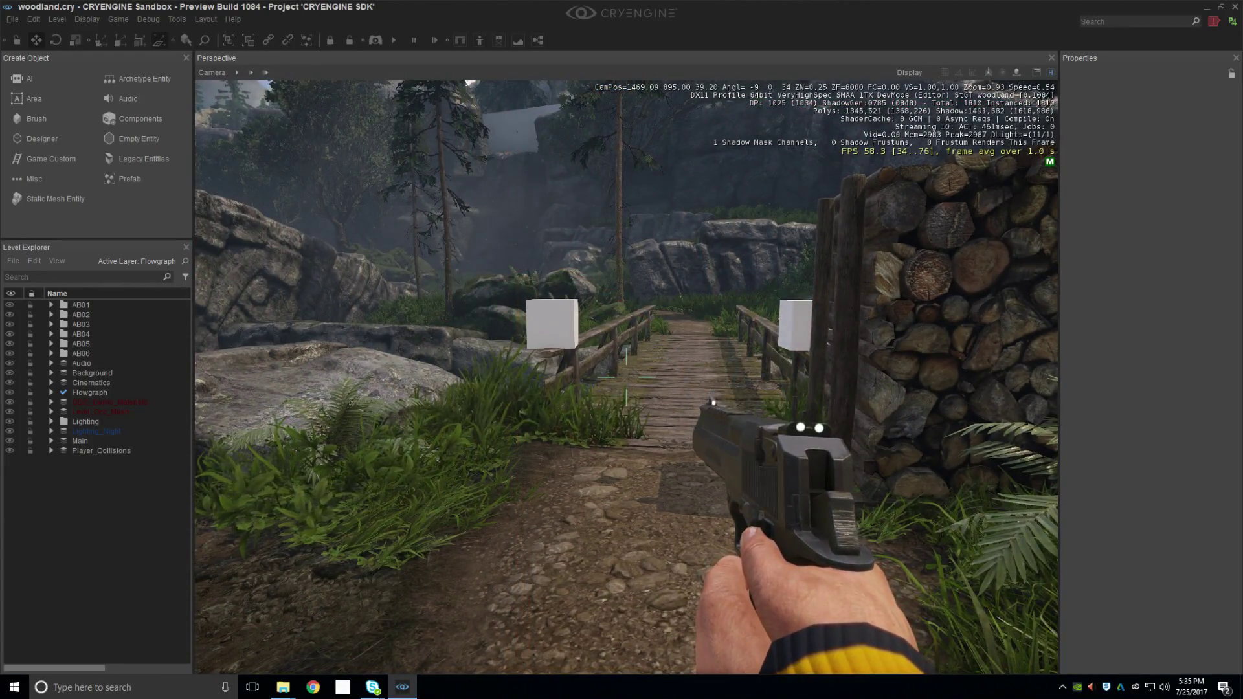
pyautogui.press('Escape')
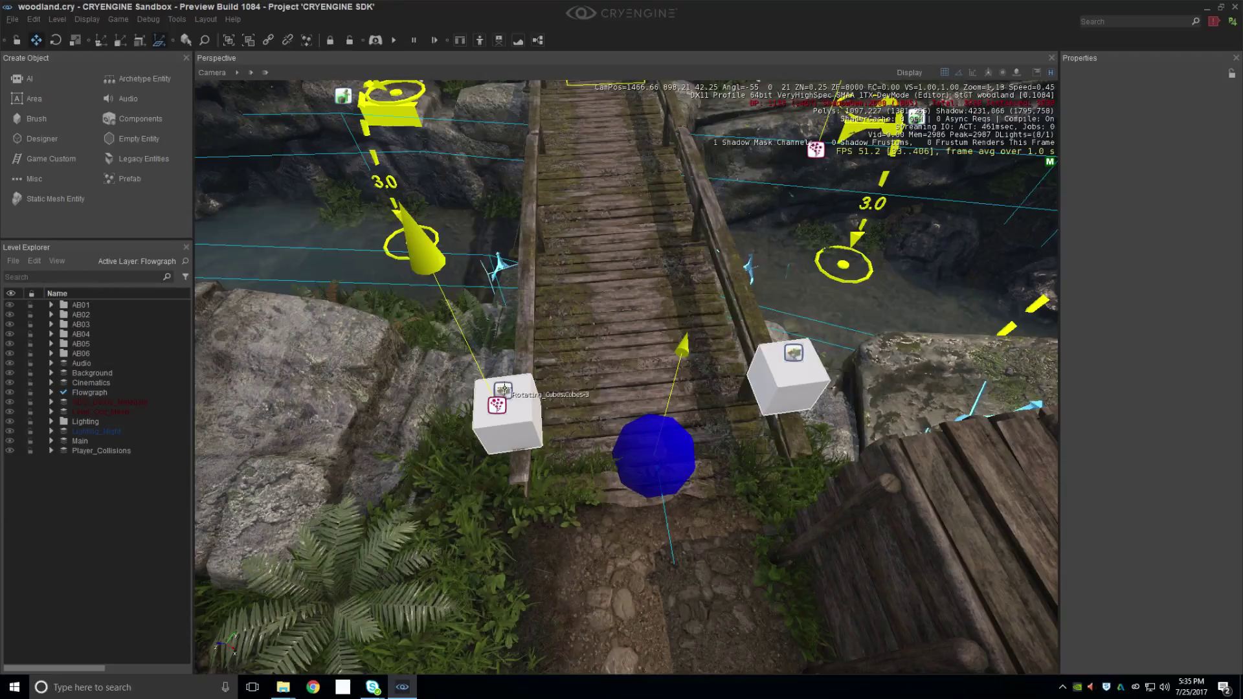
# - Clone the Rotating_Cubes prefab onto the middle and the far end of the bridge
pyautogui.click(504, 389)
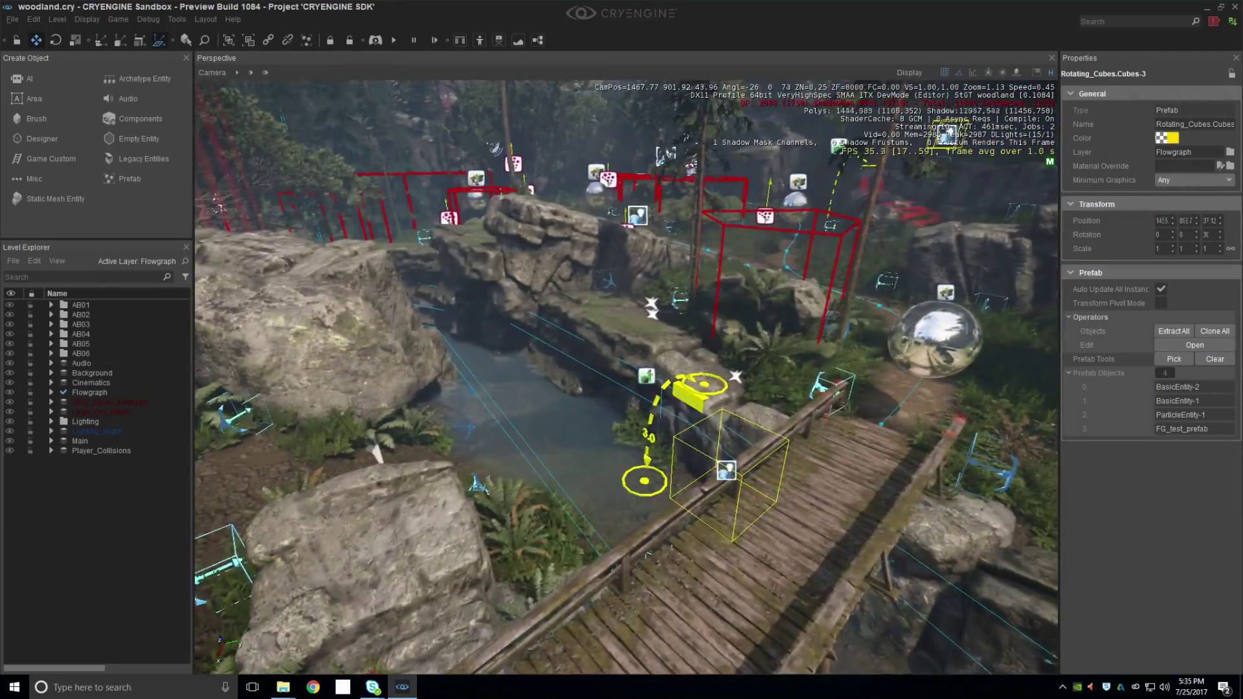
pyautogui.press('d')
pyautogui.moveTo(626, 389); pyautogui.dragTo(343, 359, button='right')
pyautogui.press('w')
pyautogui.moveTo(440, 372); pyautogui.dragTo(492, 427, button='right')
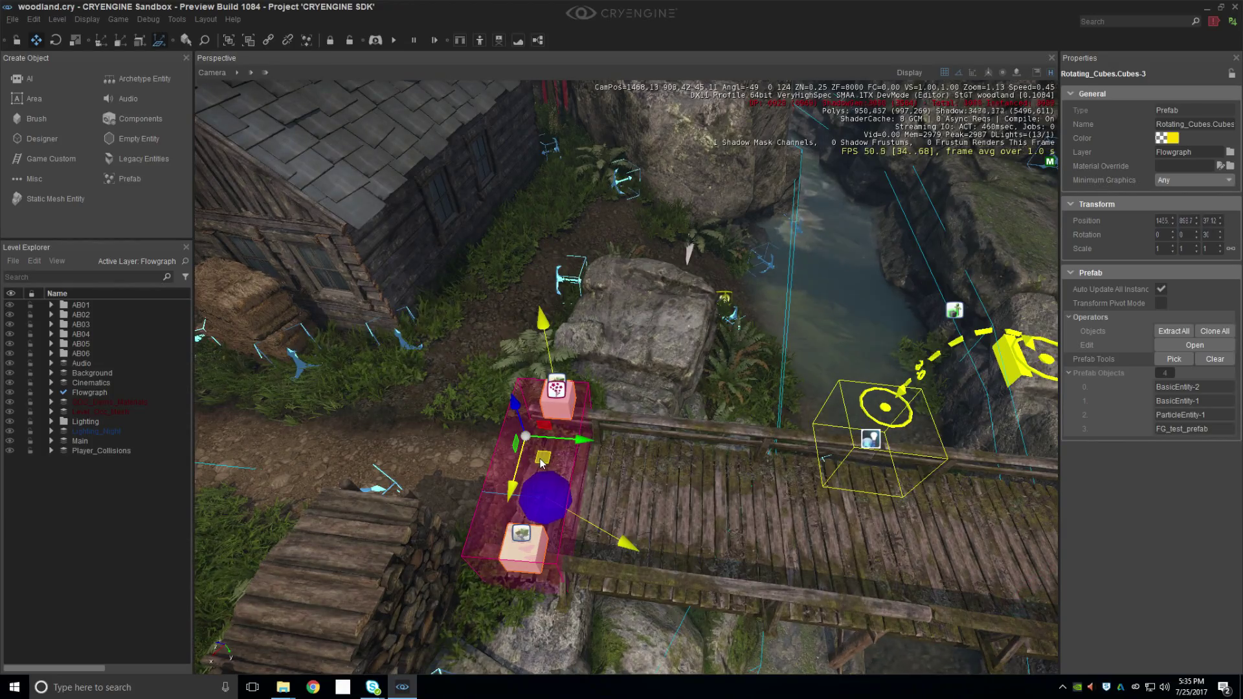
pyautogui.moveTo(558, 442); pyautogui.dragTo(654, 417, button='right')
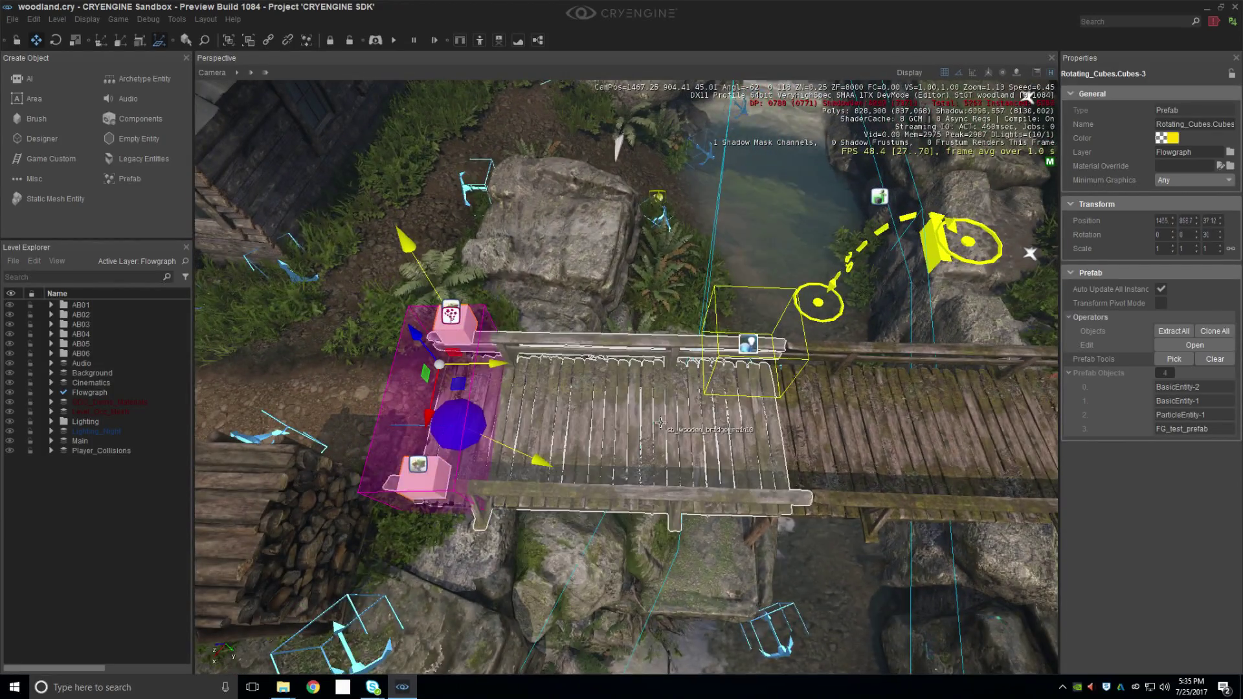
pyautogui.moveTo(639, 424); pyautogui.dragTo(680, 431, button='middle')
pyautogui.hotkey('ctrl', 'd')
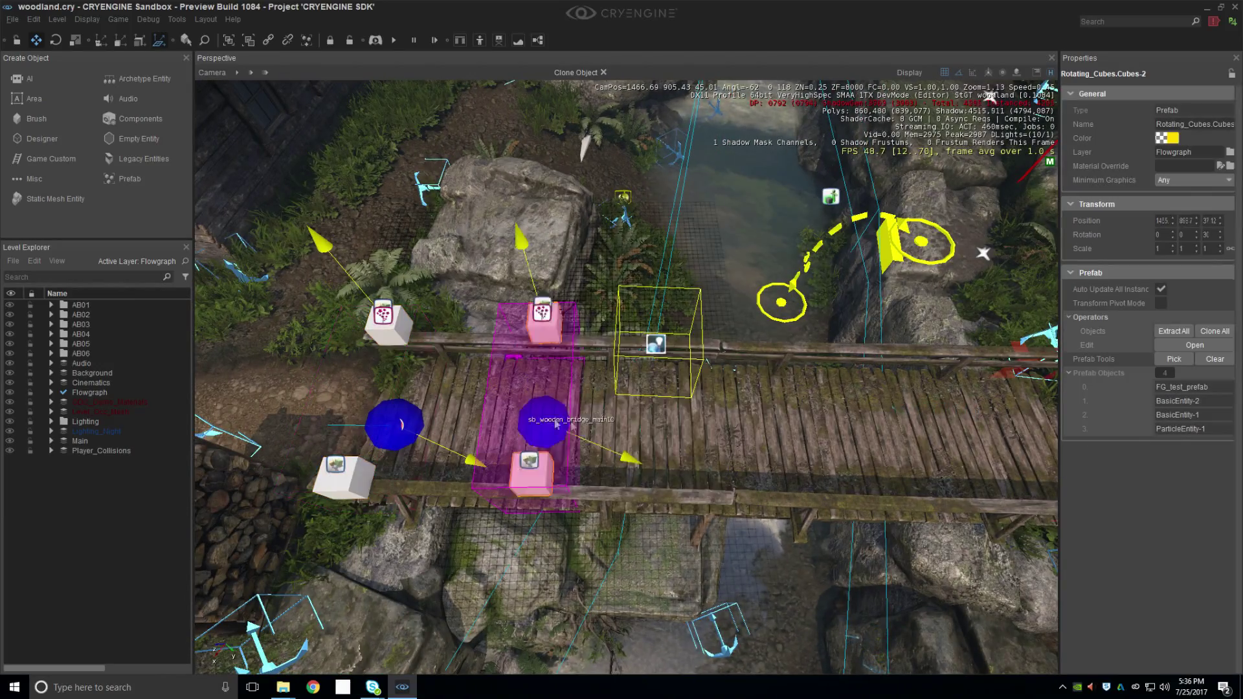
pyautogui.click(655, 440)
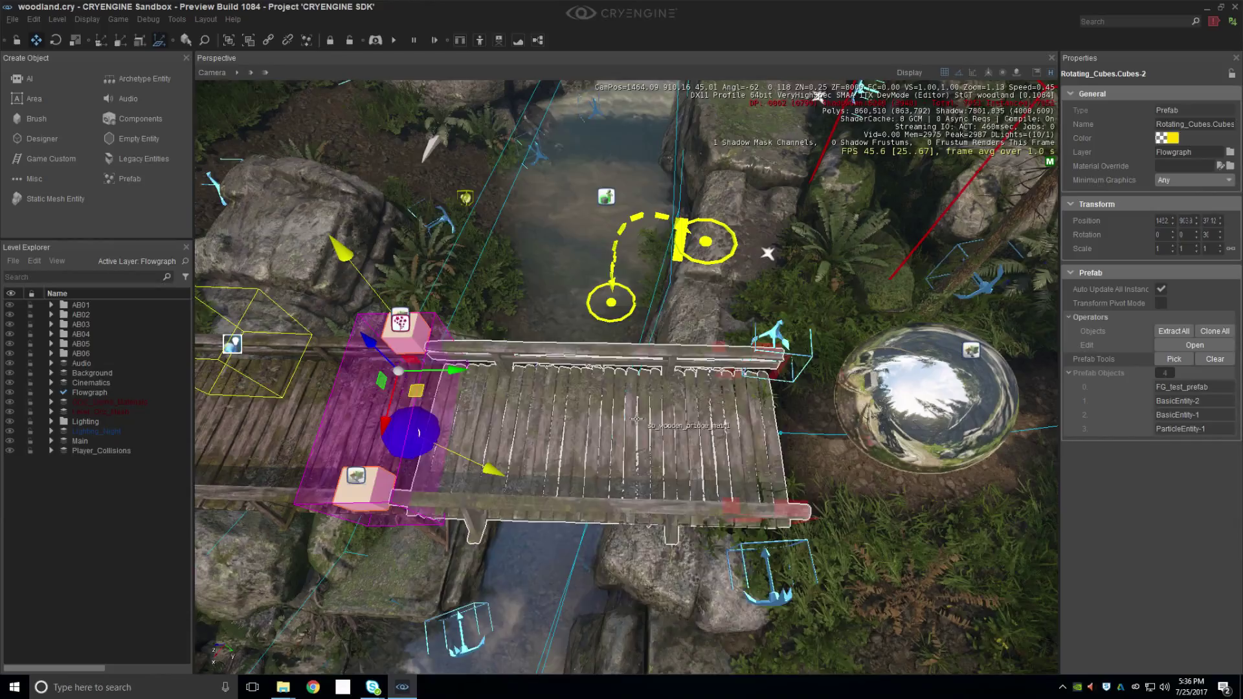
# - Play-test the cloned prefabs by walking across the bridge in game mode, then return to the editor
pyautogui.hotkey('ctrl', 'g')
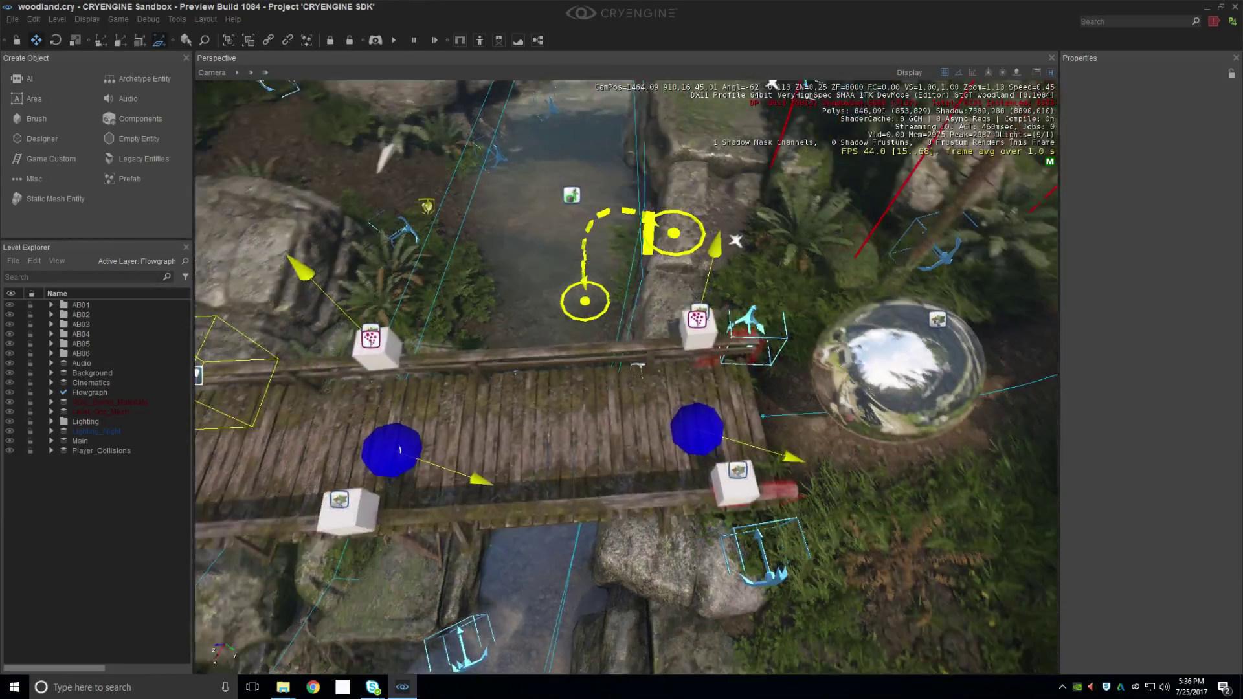
pyautogui.press('w')
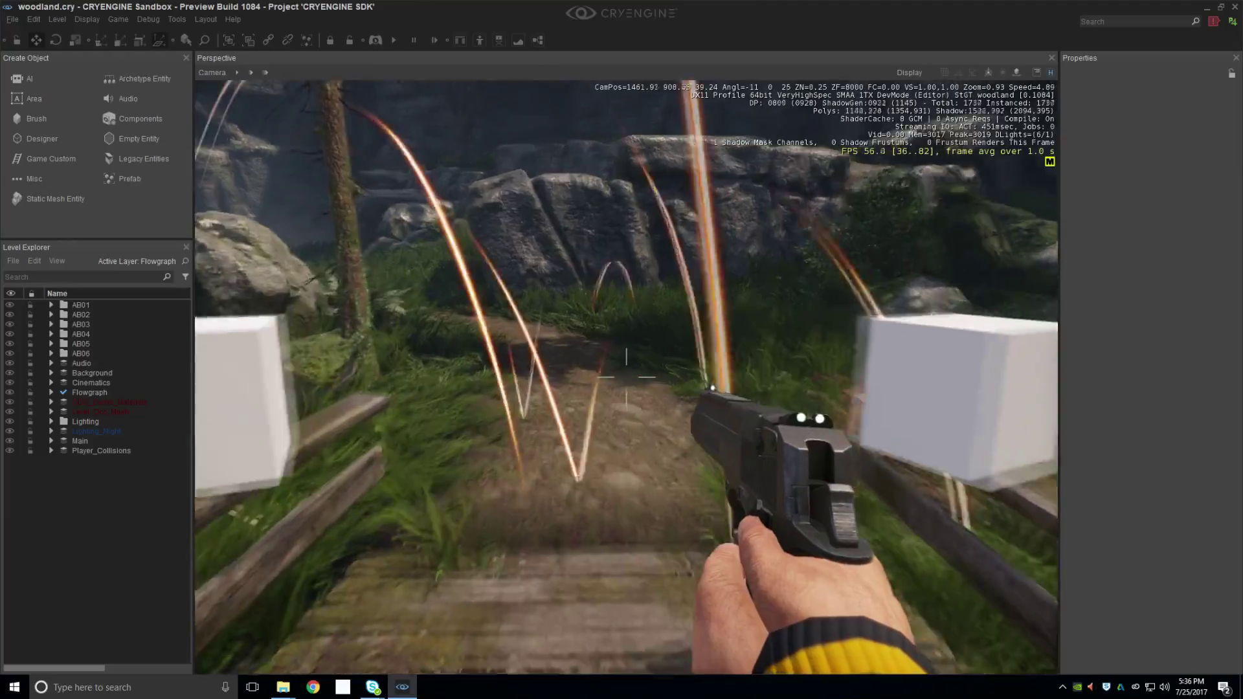
pyautogui.press('Escape')
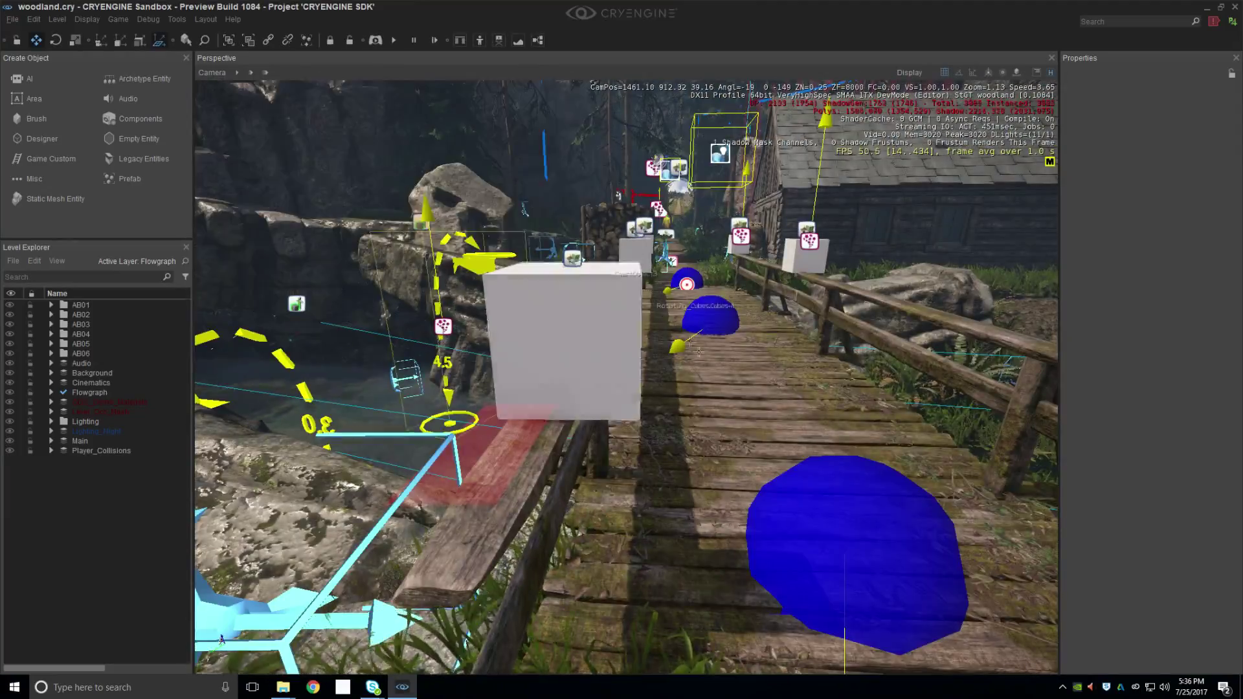
# - Examine the cloned prefabs along the bridge by selecting the far-end and middle instances in turn
pyautogui.moveTo(698, 351); pyautogui.dragTo(699, 404, button='right')
pyautogui.press('s')
pyautogui.press('w')
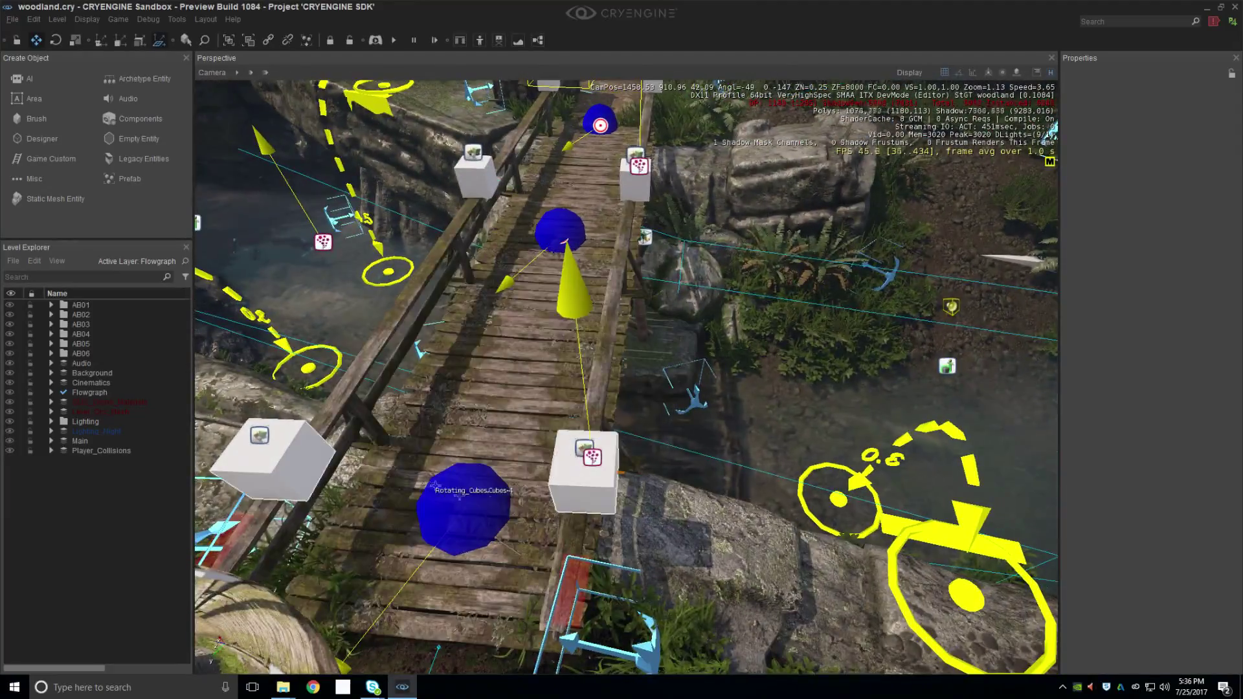
pyautogui.click(308, 425)
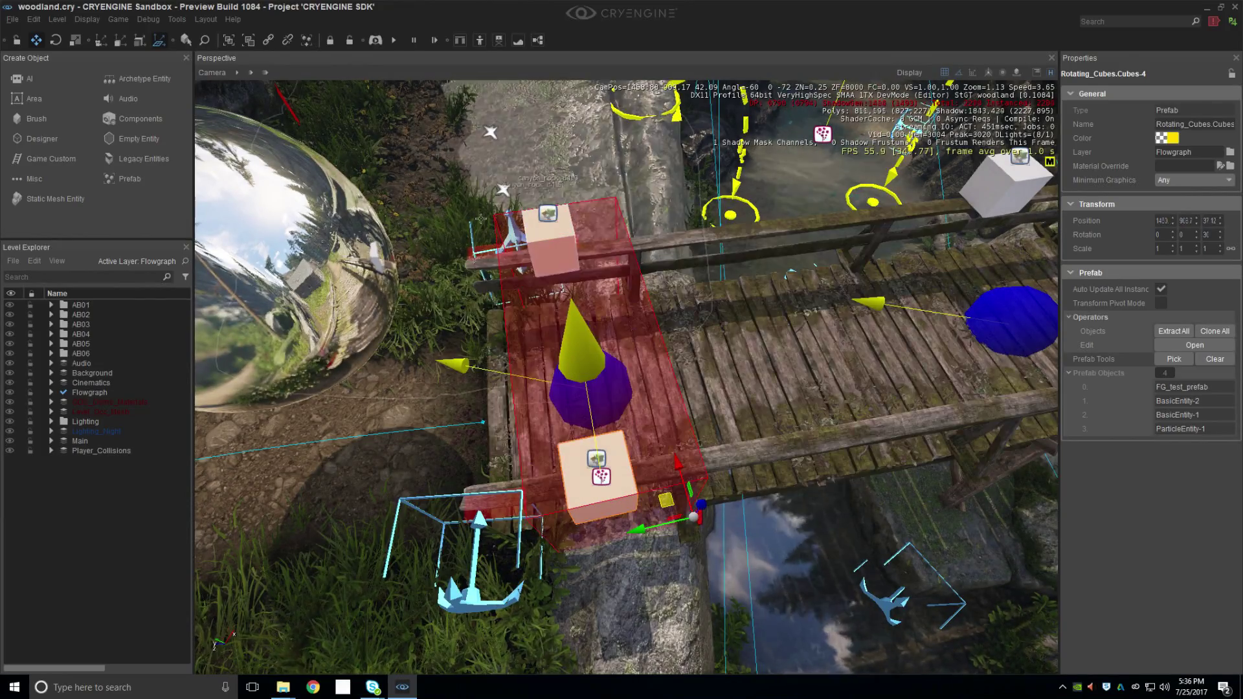
pyautogui.press('d')
pyautogui.moveTo(688, 439); pyautogui.dragTo(713, 407, button='right')
pyautogui.press('s')
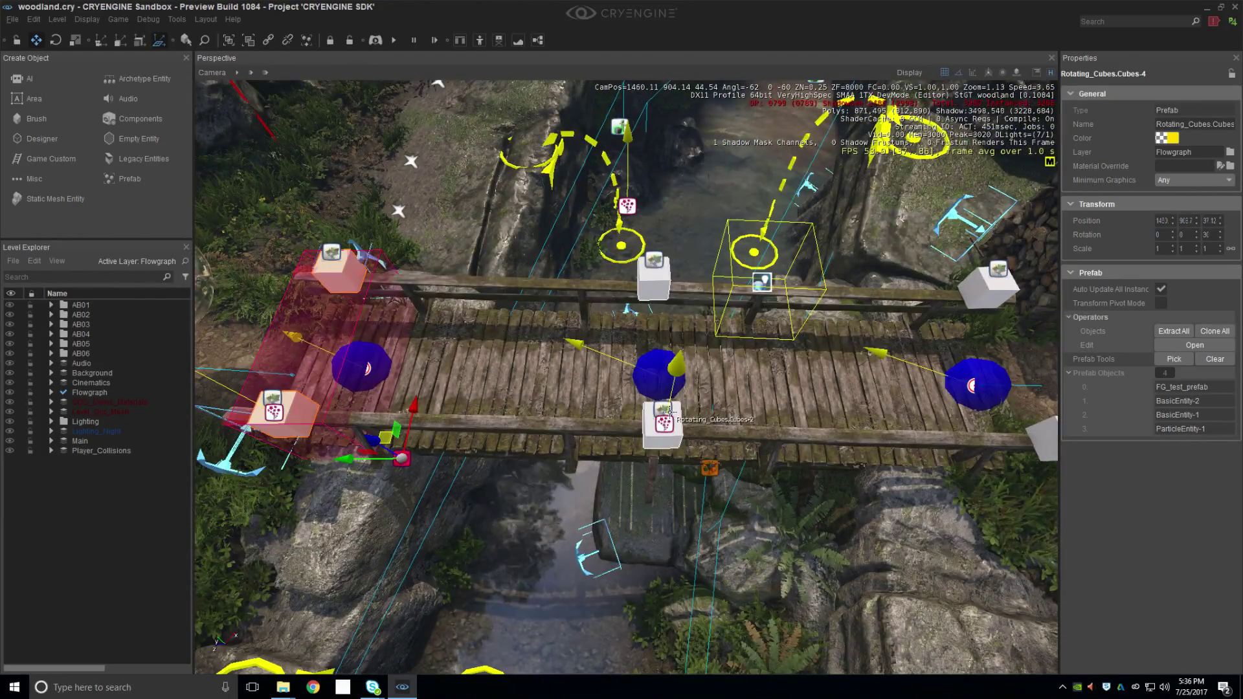
pyautogui.click(661, 261)
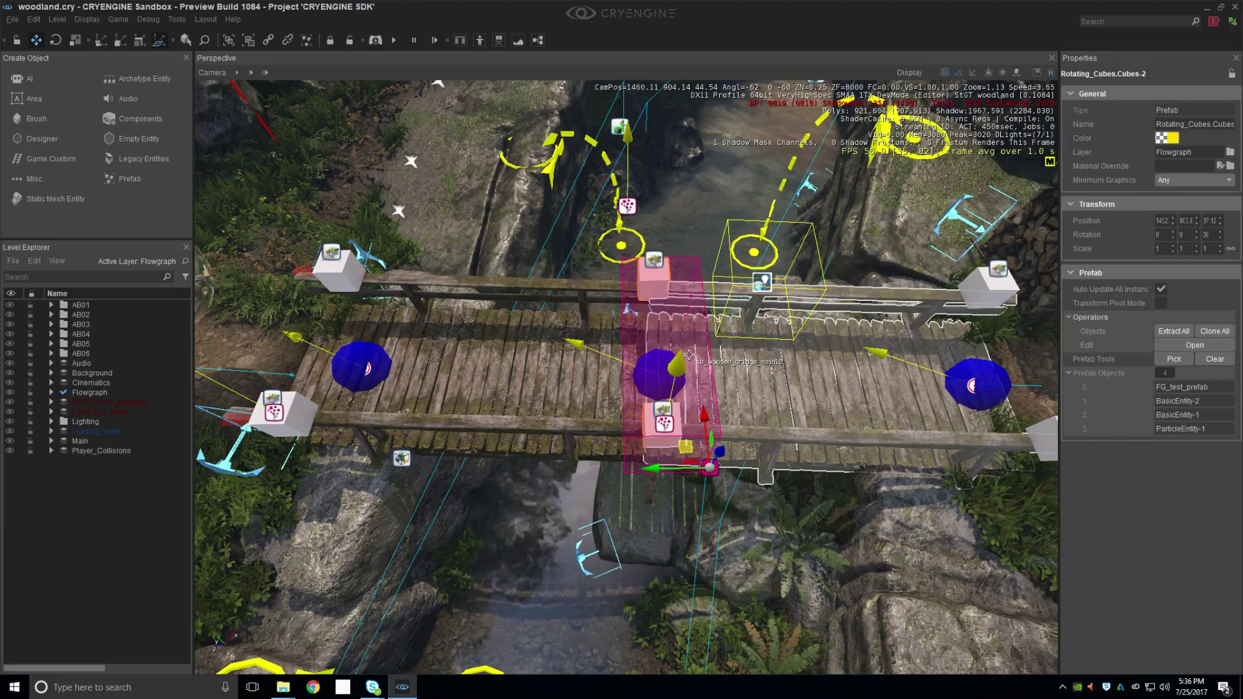
pyautogui.moveTo(661, 261)
pyautogui.mouseDown(button='right')
pyautogui.moveTo(641, 259)
pyautogui.moveTo(660, 253)
pyautogui.mouseUp(button='right')
pyautogui.click(379, 301)
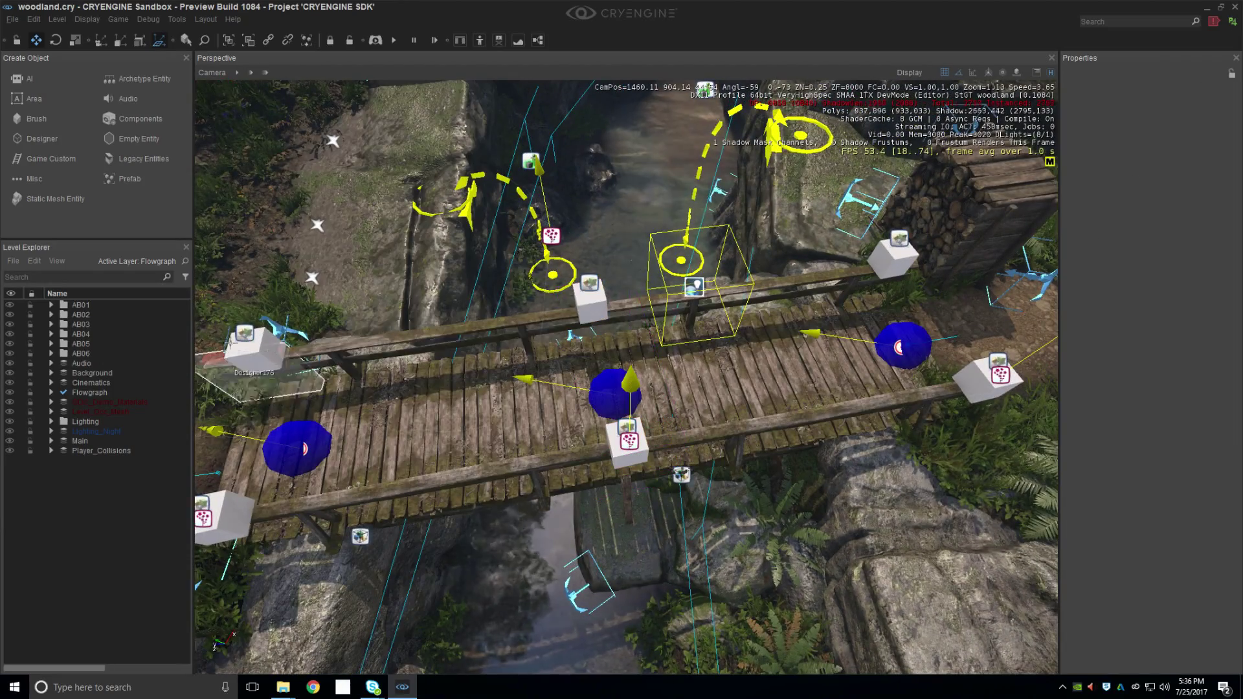
pyautogui.click(261, 371)
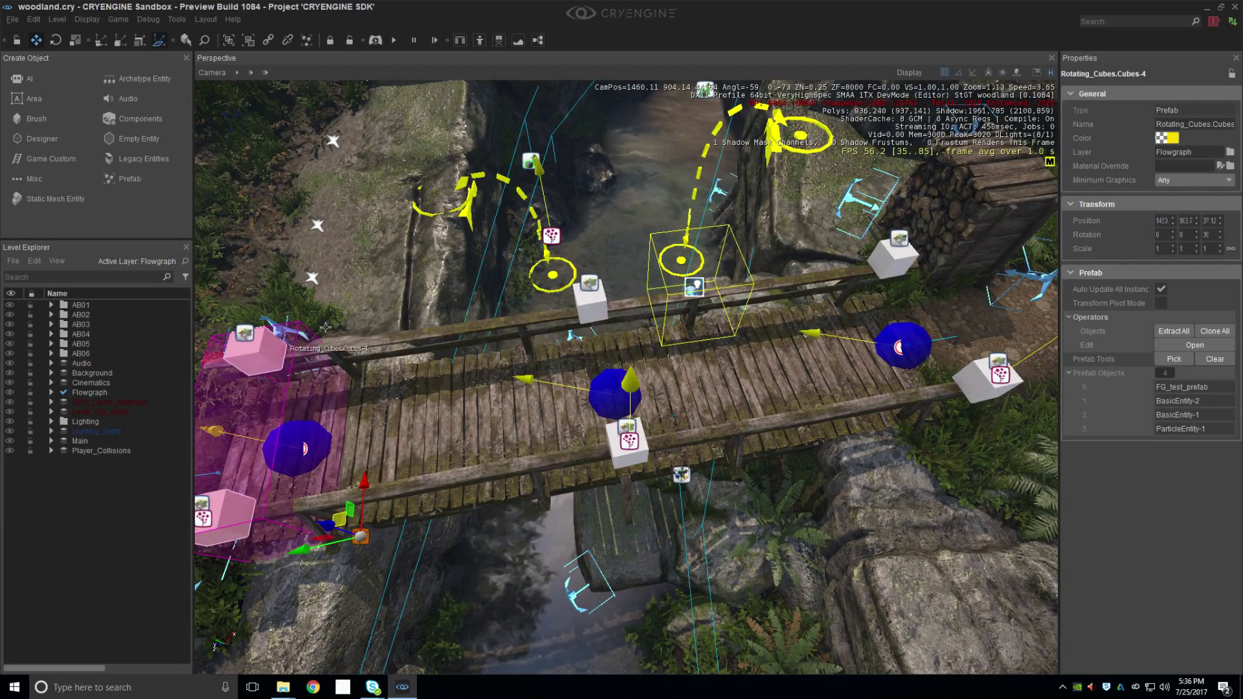